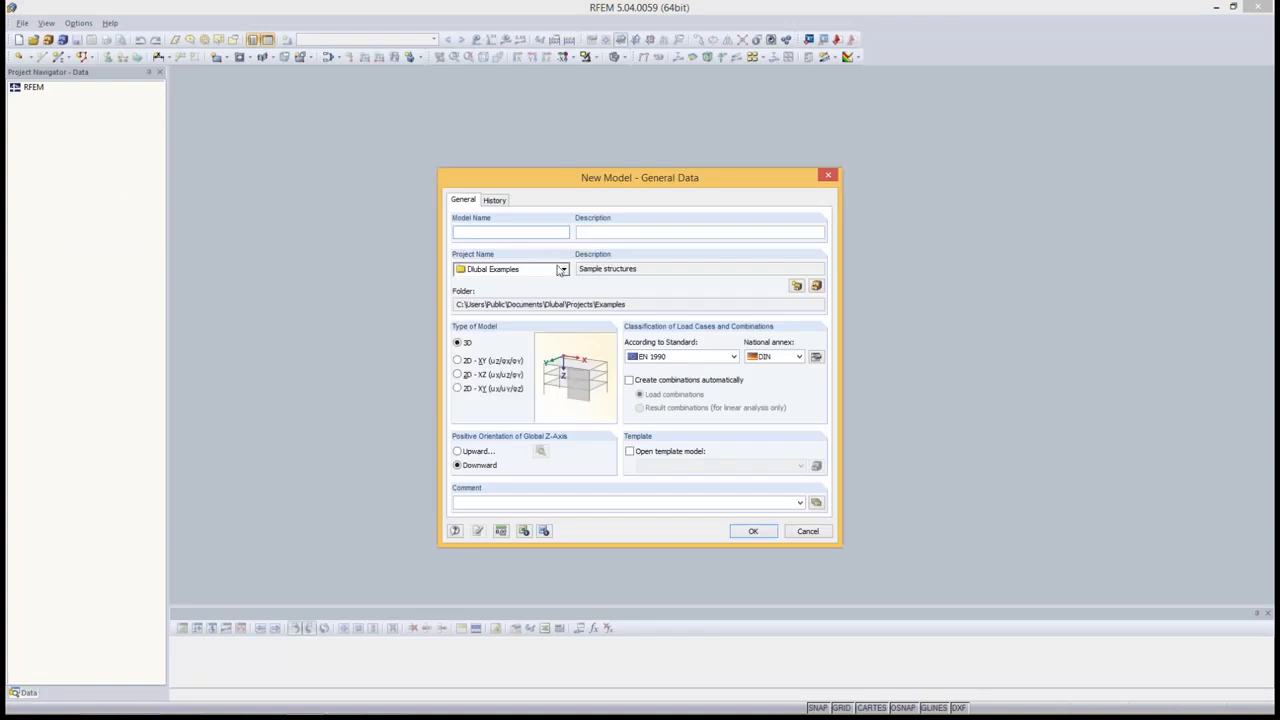
# Create a new 3D model named "webinar tower 23214" in the Dlubal Examples project
pyautogui.click(563, 271)
pyautogui.click(532, 232)
pyautogui.write('webinar tower 23214')
pyautogui.click(760, 533)
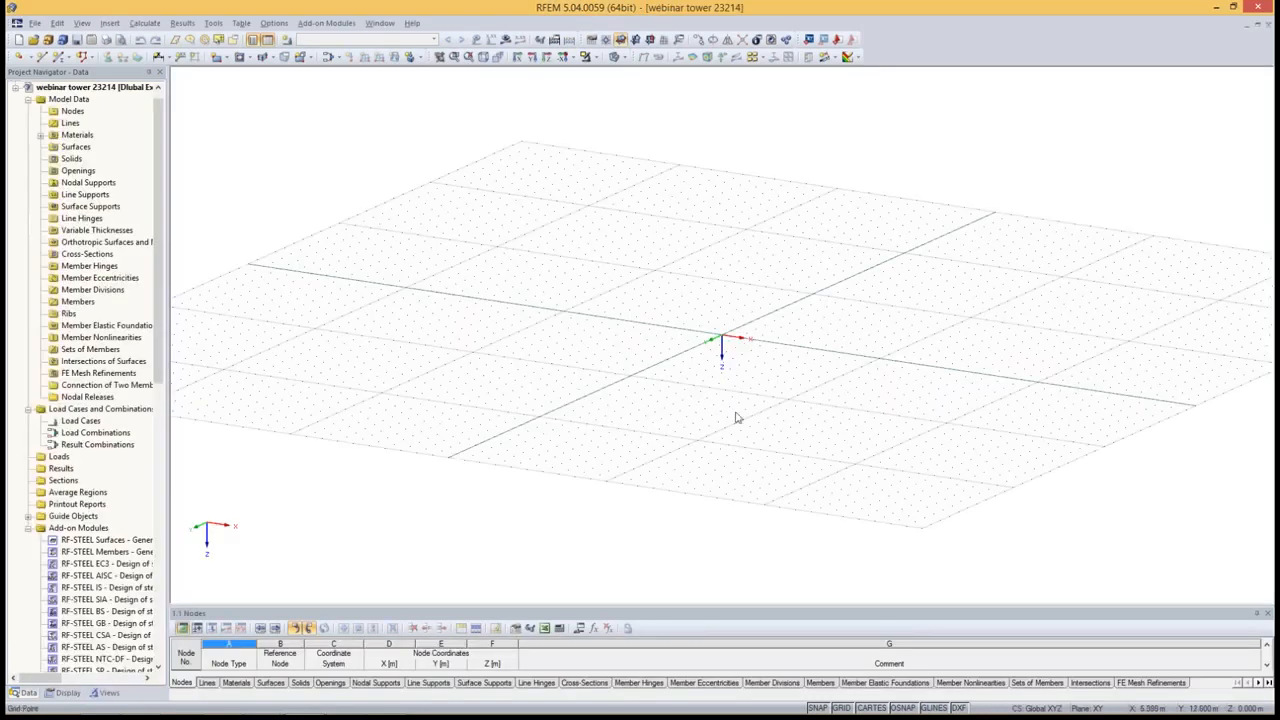
# Open the RF-TOWER Structure module and define a square tower with identical adjacent sides, rigid supports and no leg extensions
pyautogui.moveTo(739, 413); pyautogui.dragTo(577, 411, button='middle')
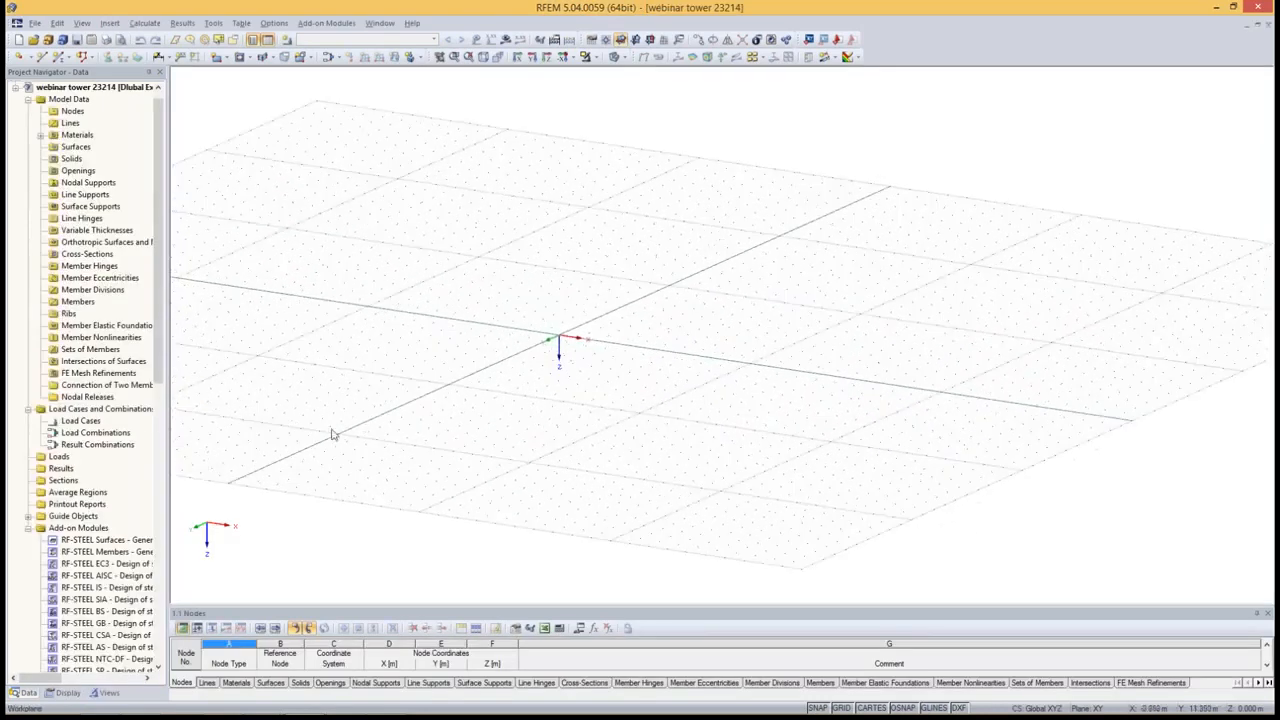
pyautogui.scroll(-15, 159, 320)
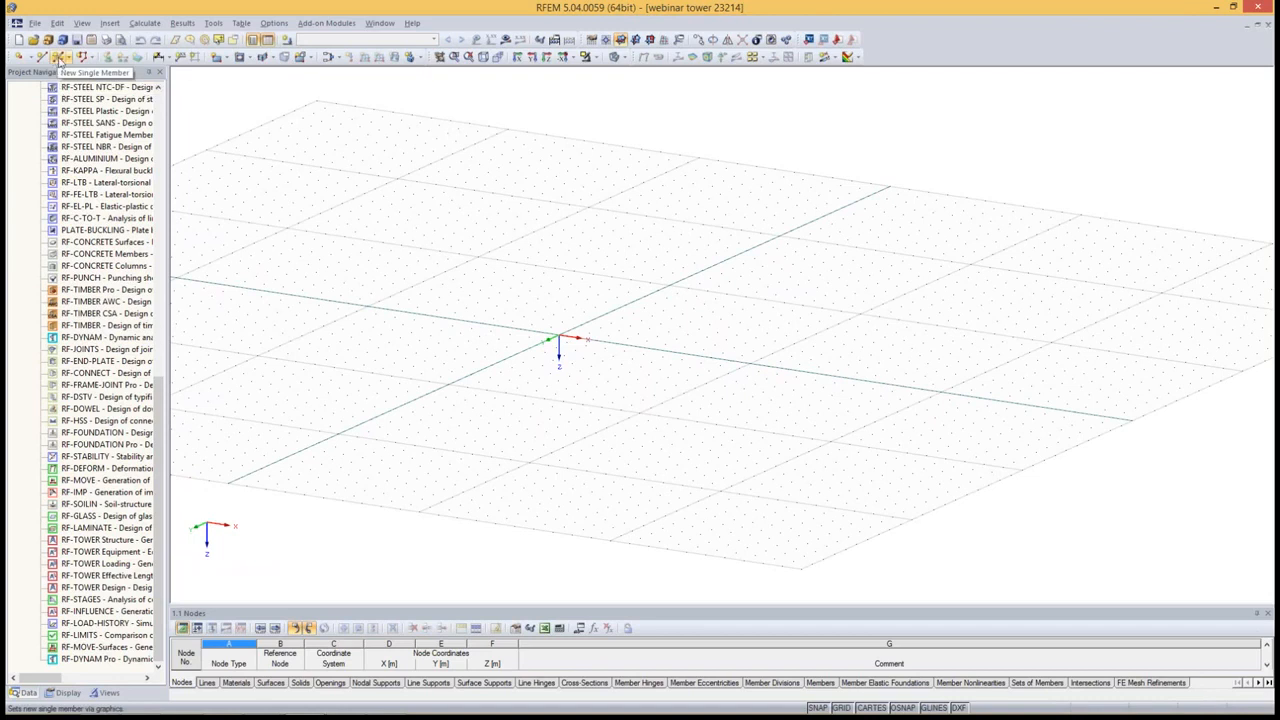
pyautogui.doubleClick(92, 541)
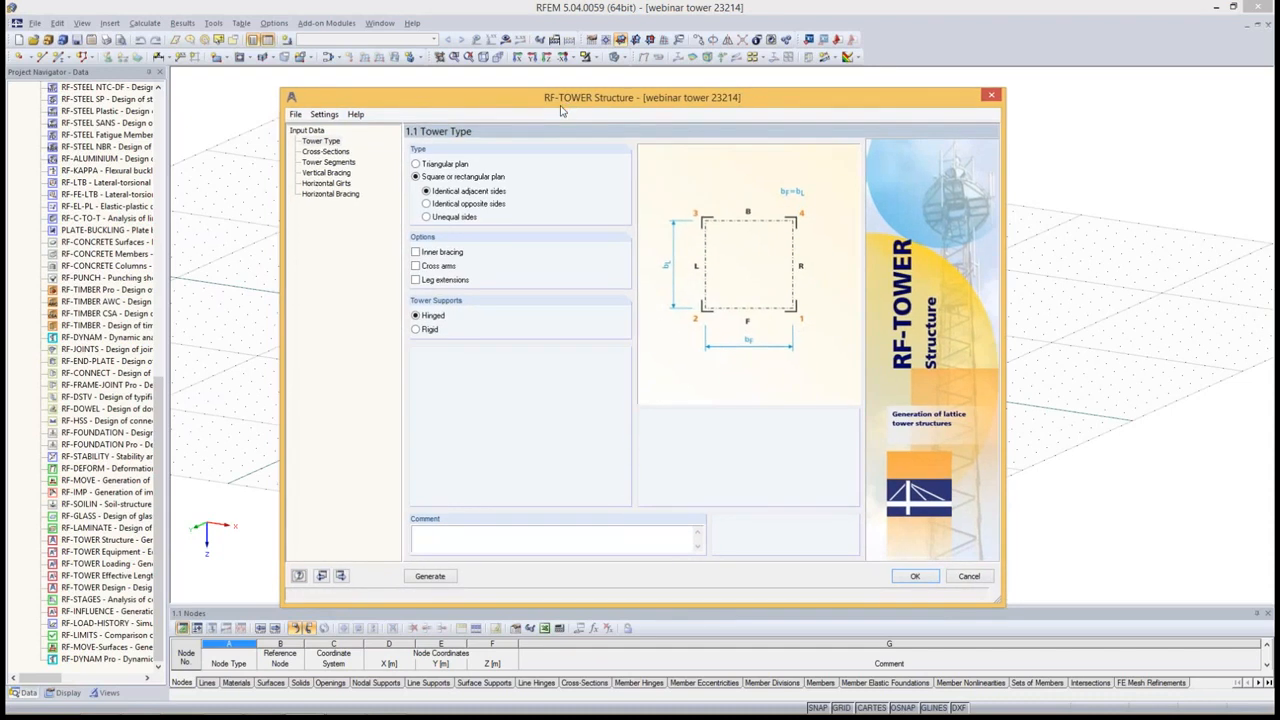
pyautogui.click(445, 165)
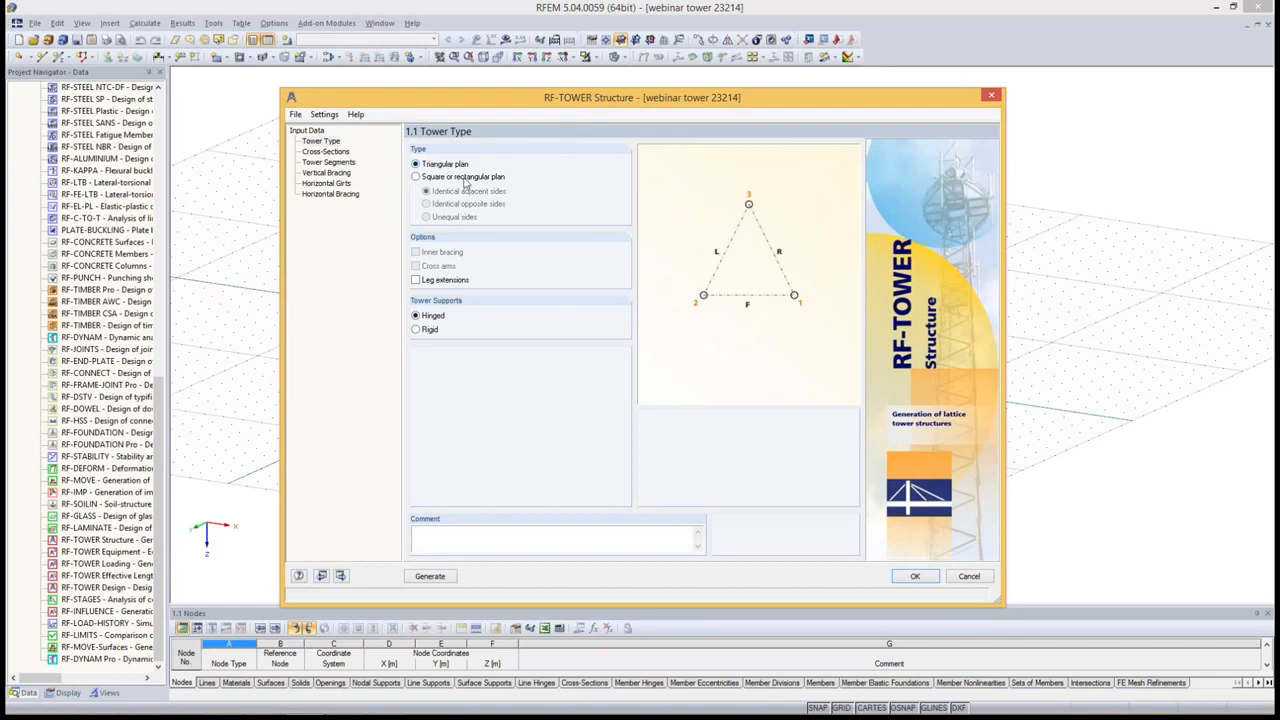
pyautogui.click(477, 180)
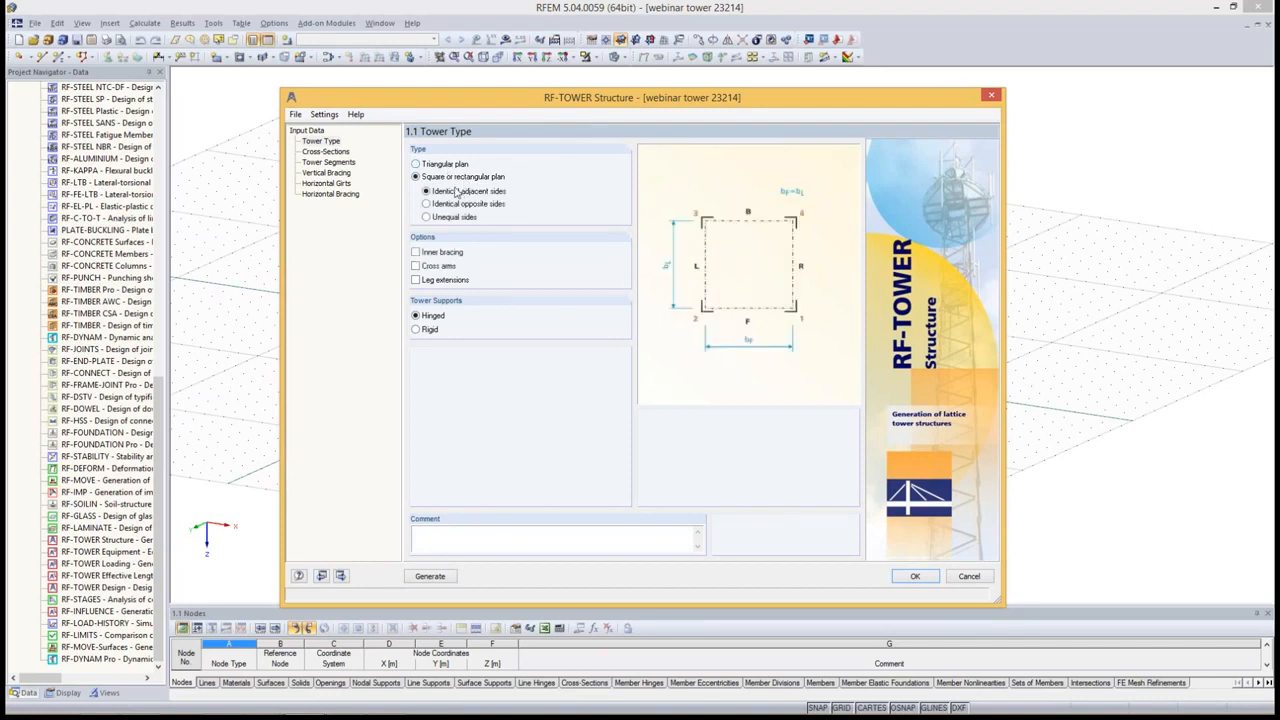
pyautogui.click(440, 282)
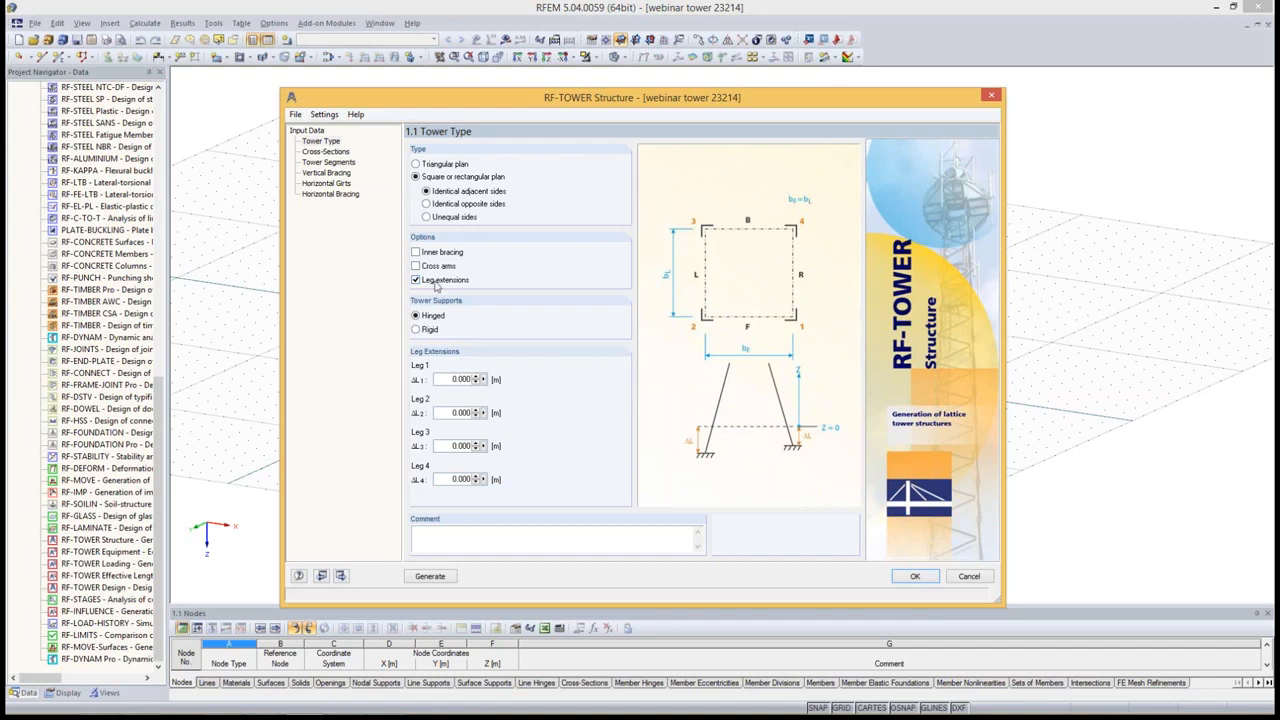
pyautogui.click(437, 283)
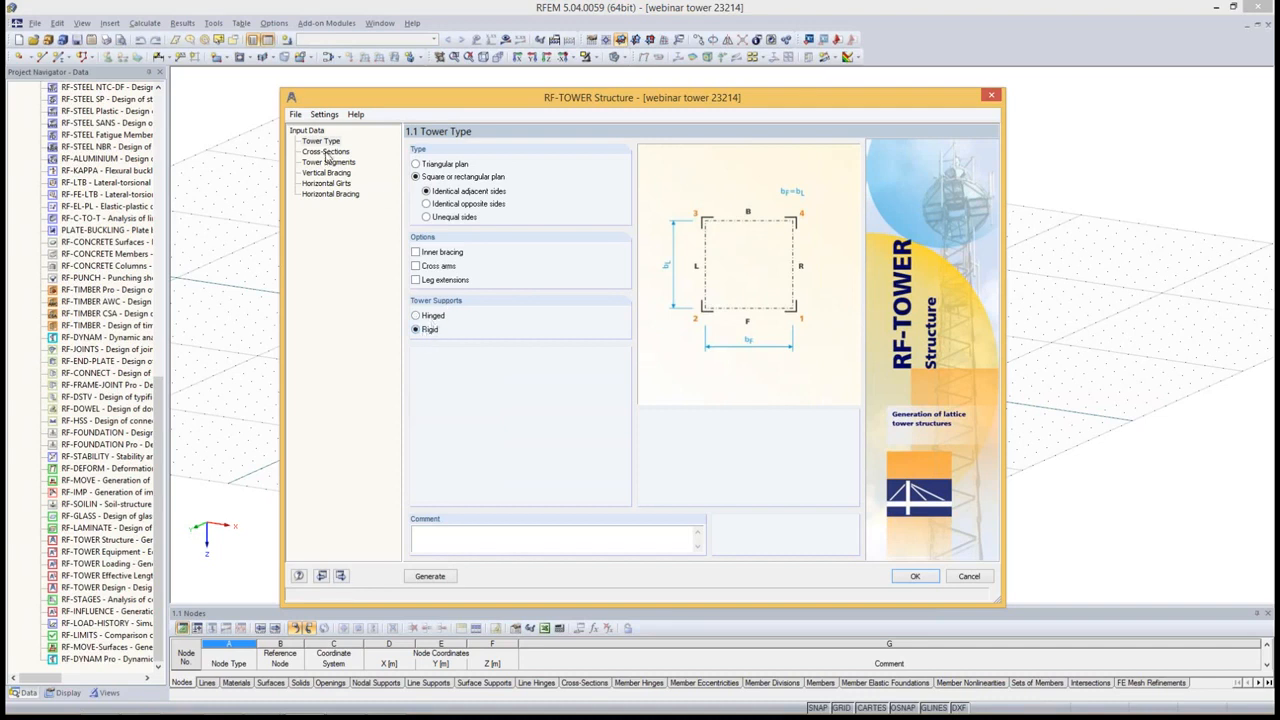
# Add the angle L 120x120x12 (EN 10056-1:1998) as section 2 in the tower's cross-section list
pyautogui.click(326, 152)
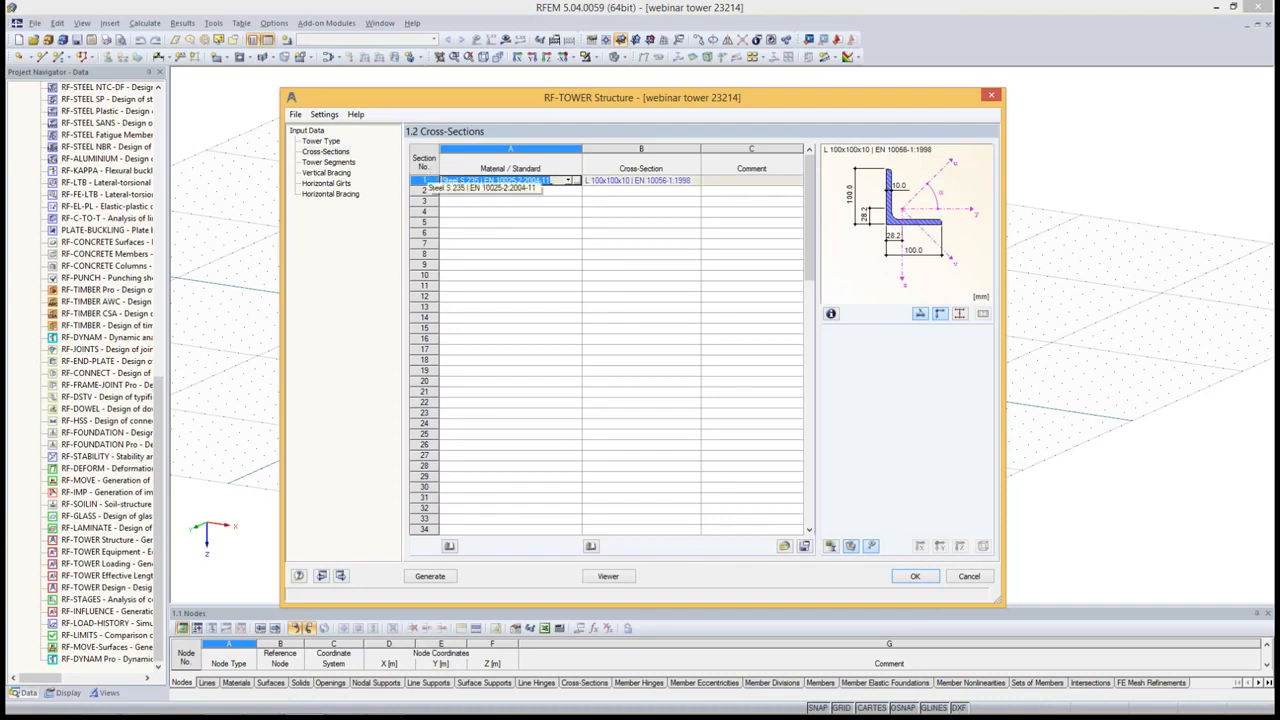
pyautogui.click(610, 181)
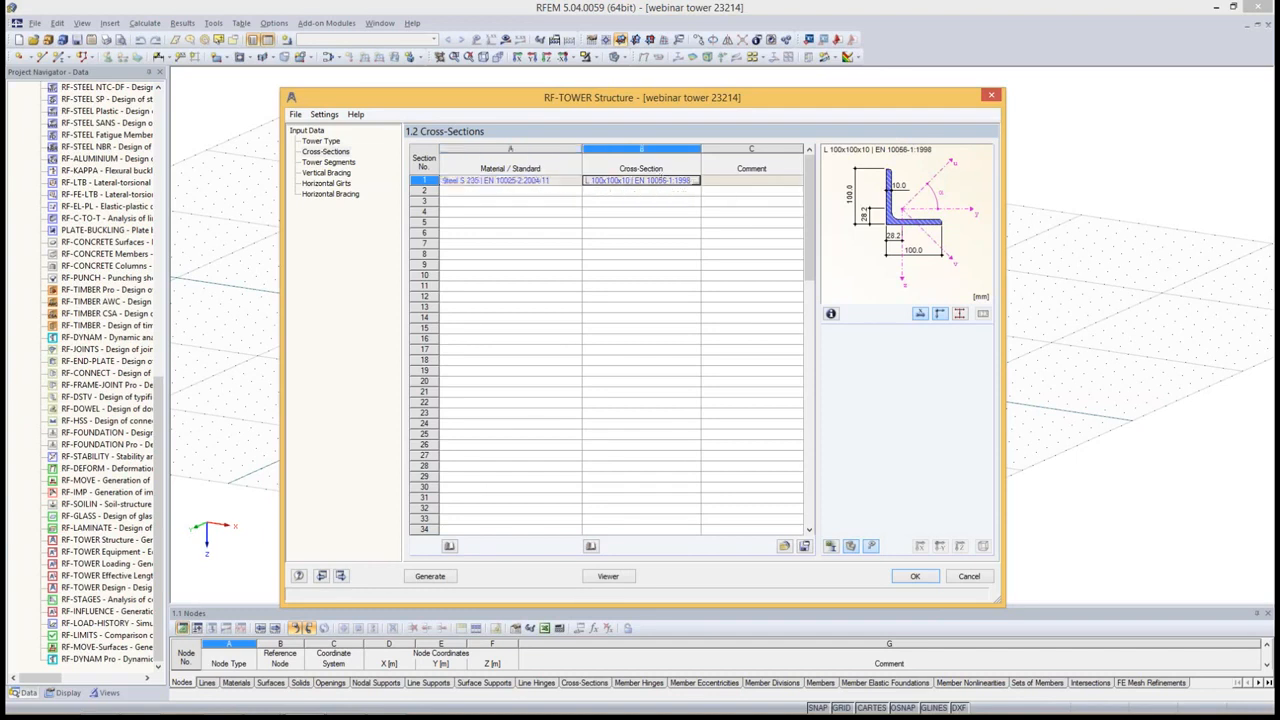
pyautogui.press('Down')
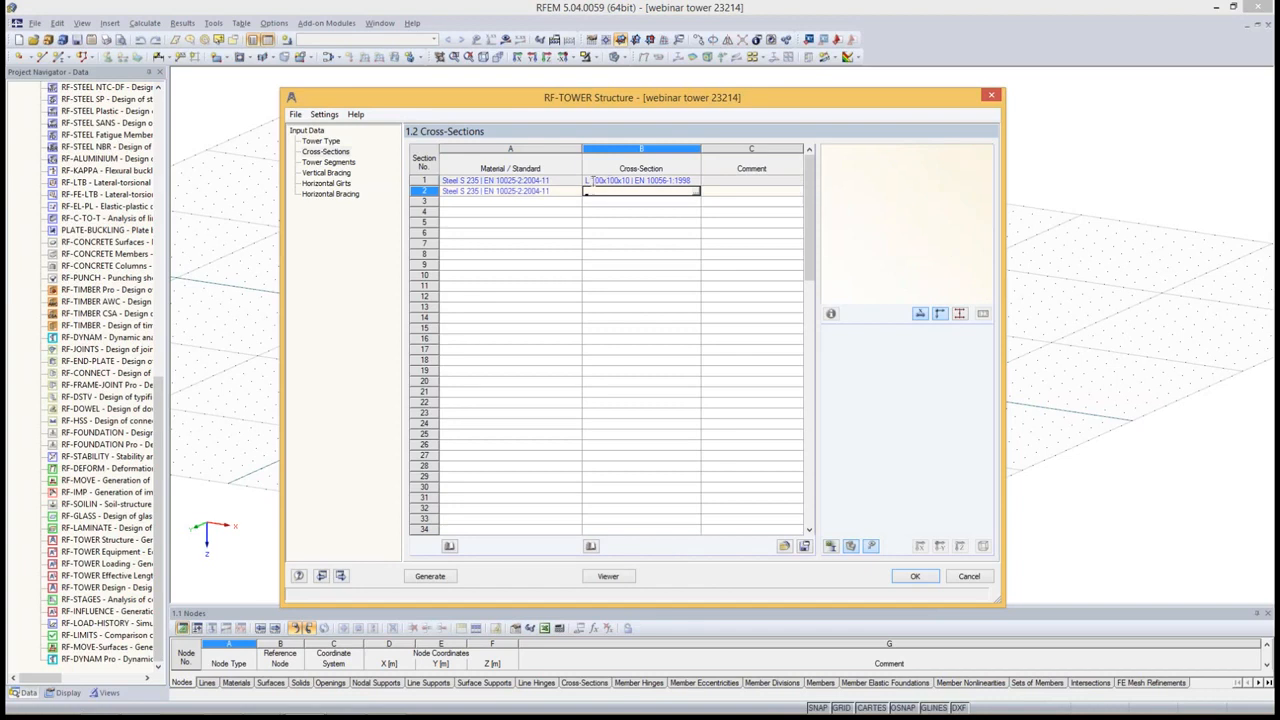
pyautogui.click(696, 195)
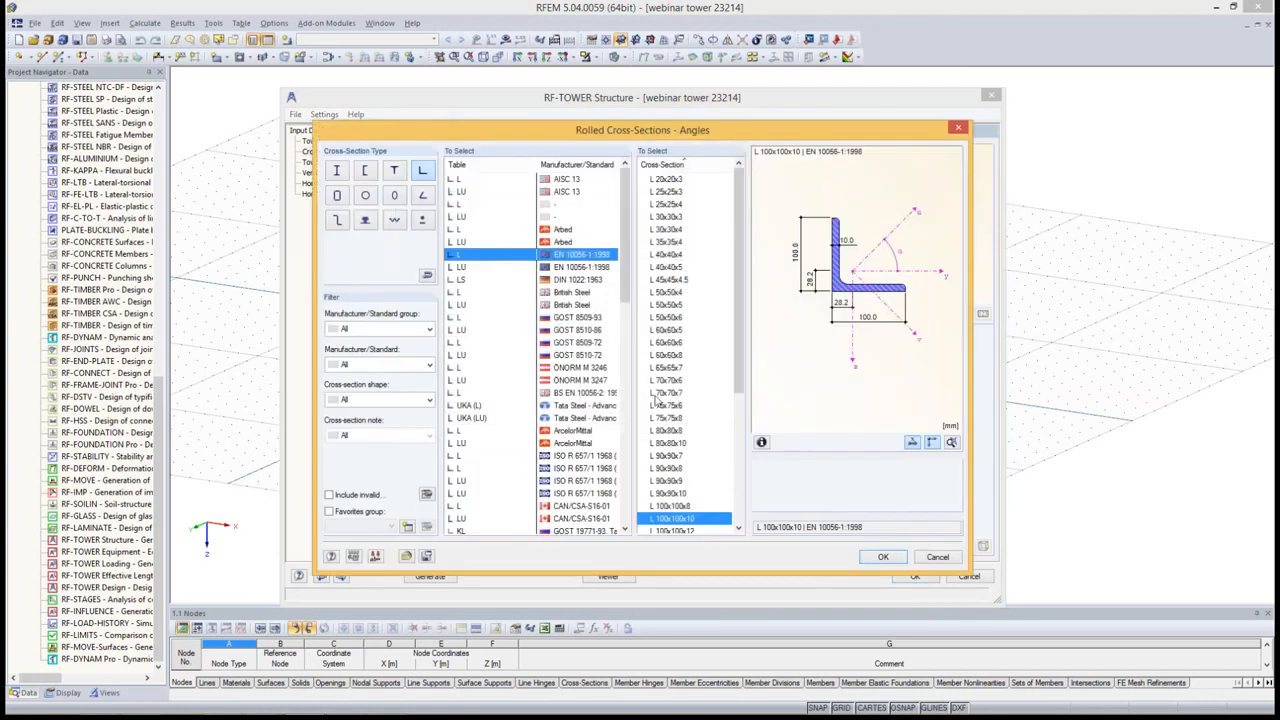
pyautogui.scroll(-2, 700, 505)
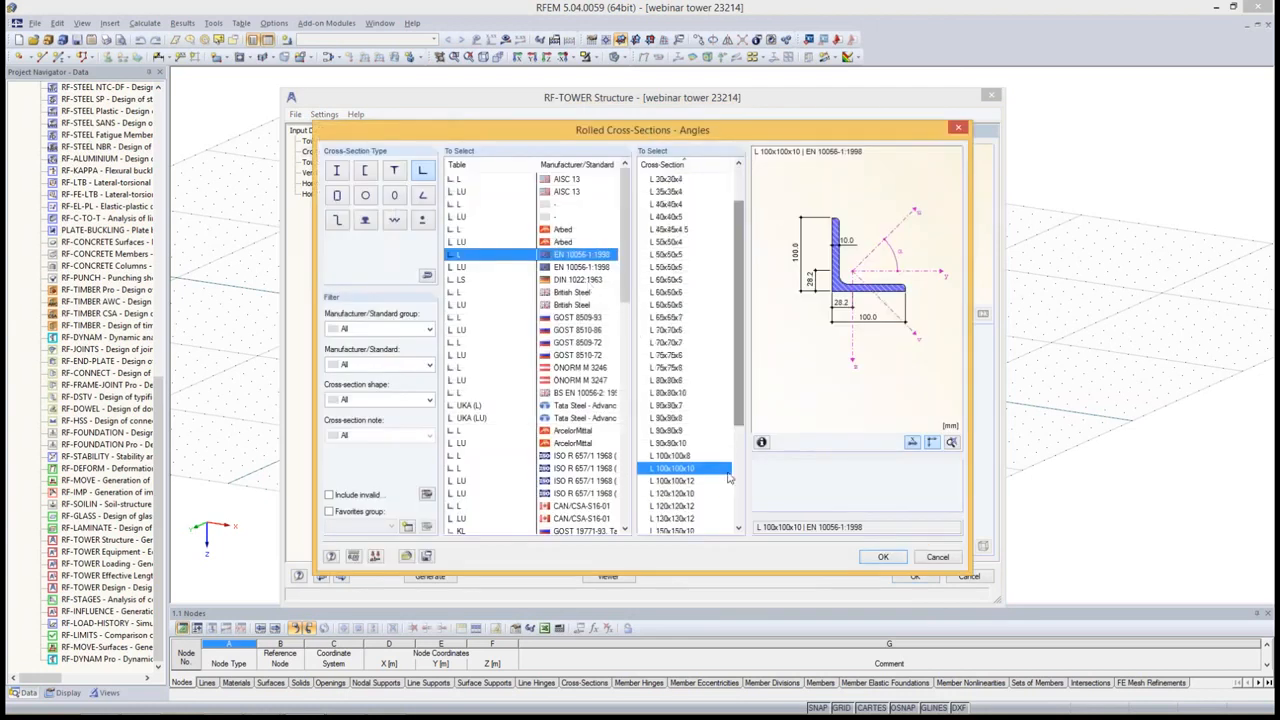
pyautogui.click(695, 507)
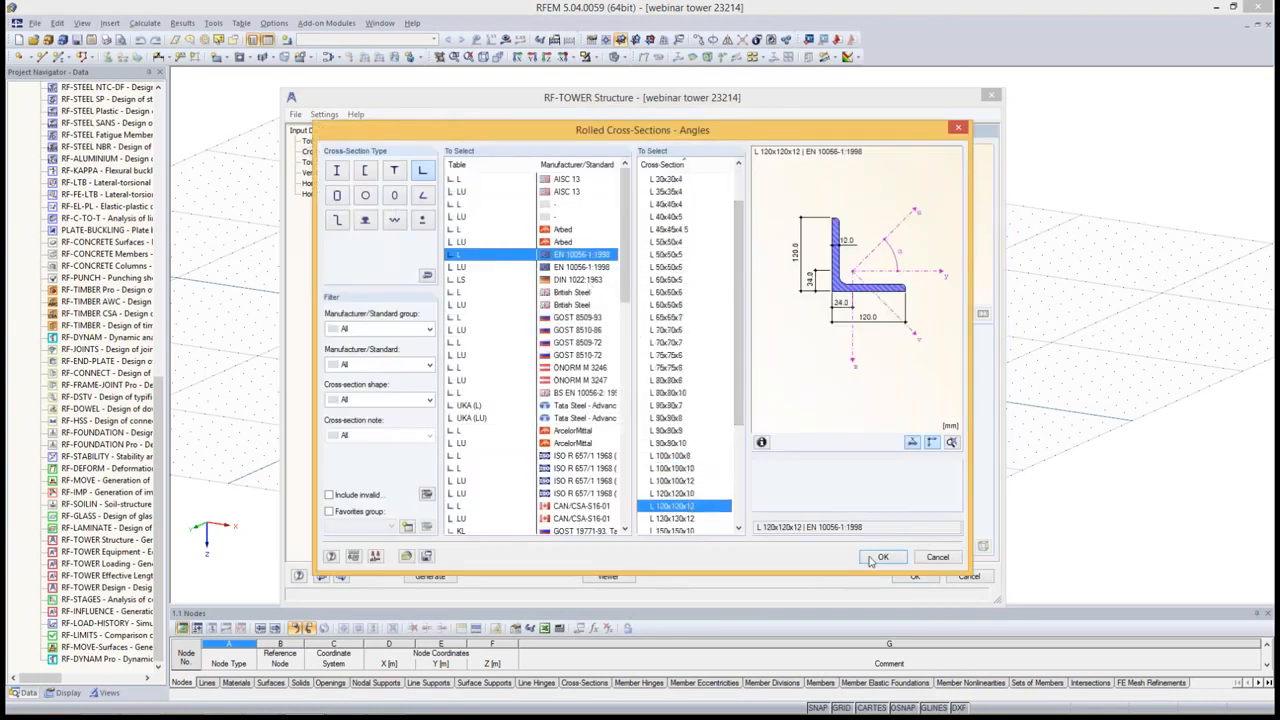
pyautogui.click(875, 557)
# Add the angles L 70x70x7 as section 3 and L 60x60x6 as section 4
pyautogui.click(545, 202)
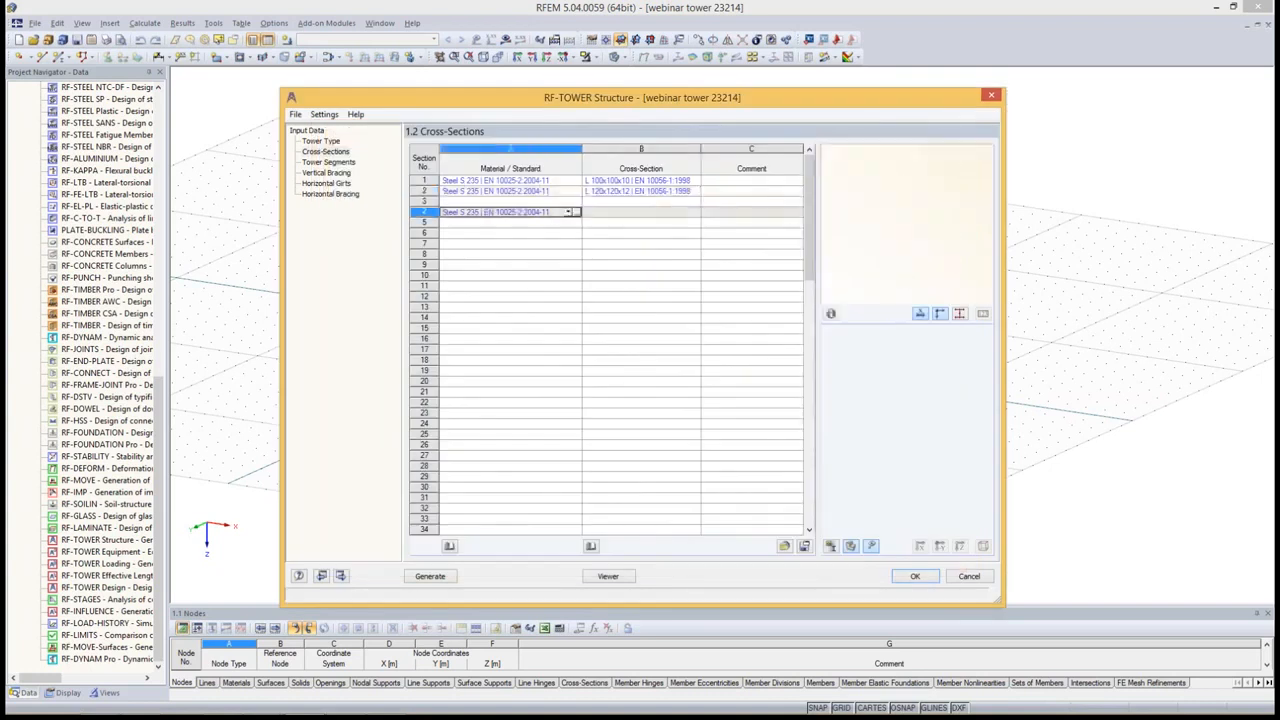
pyautogui.click(636, 203)
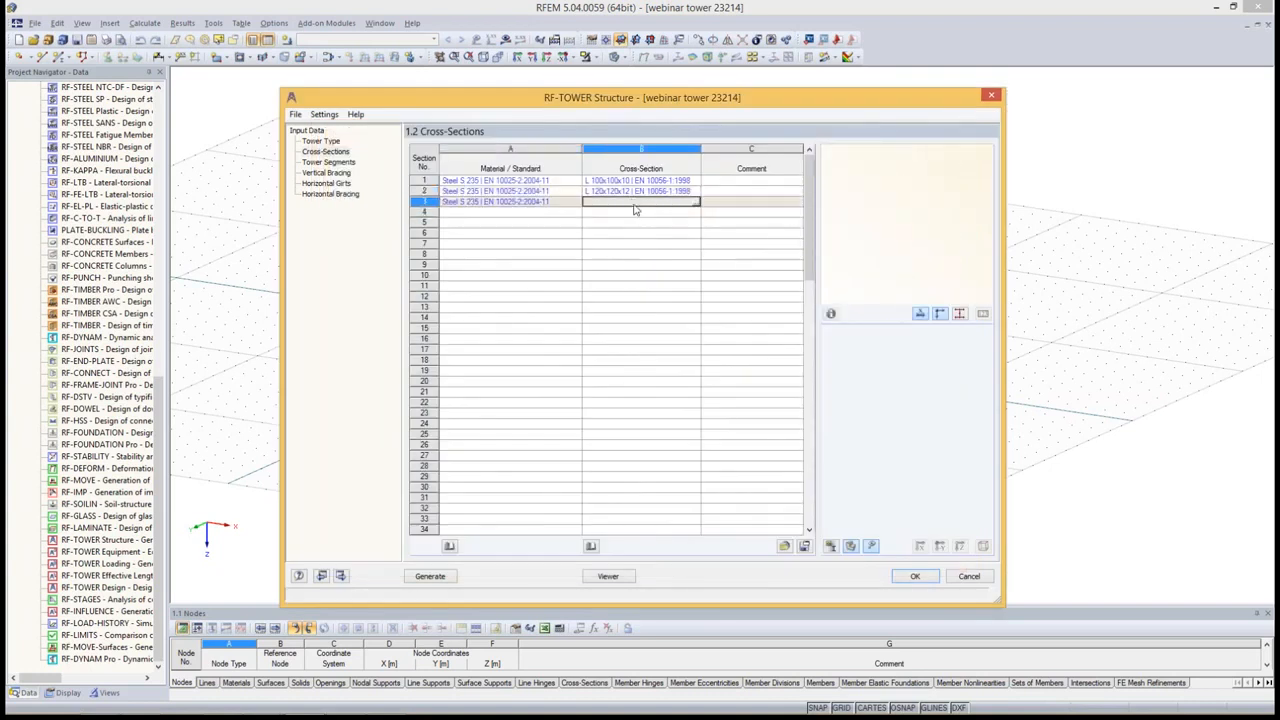
pyautogui.click(697, 204)
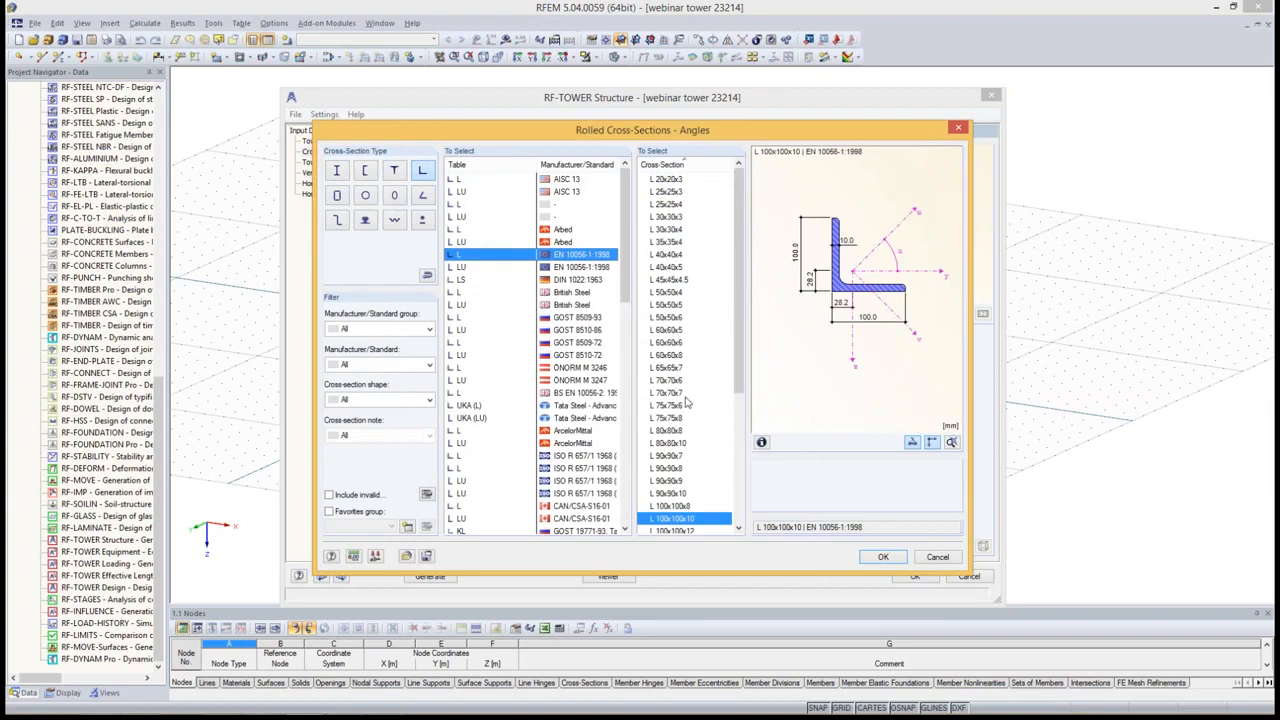
pyautogui.click(678, 394)
pyautogui.click(883, 562)
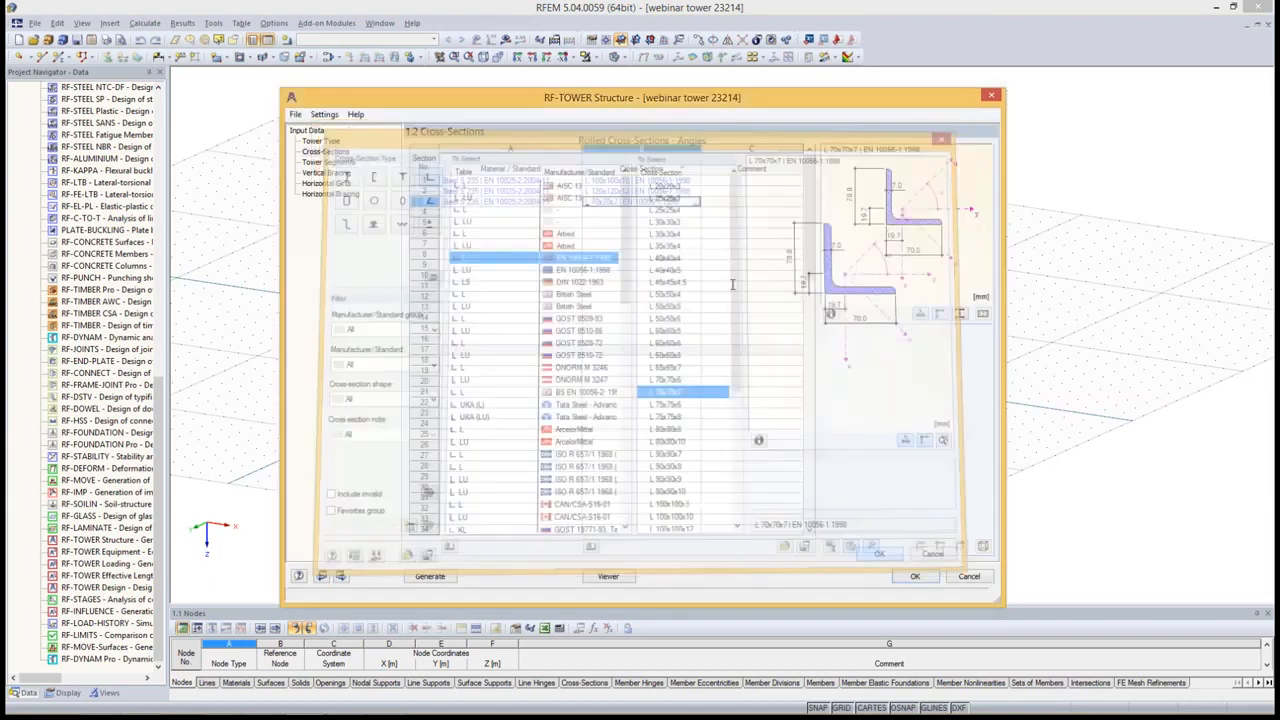
pyautogui.click(697, 215)
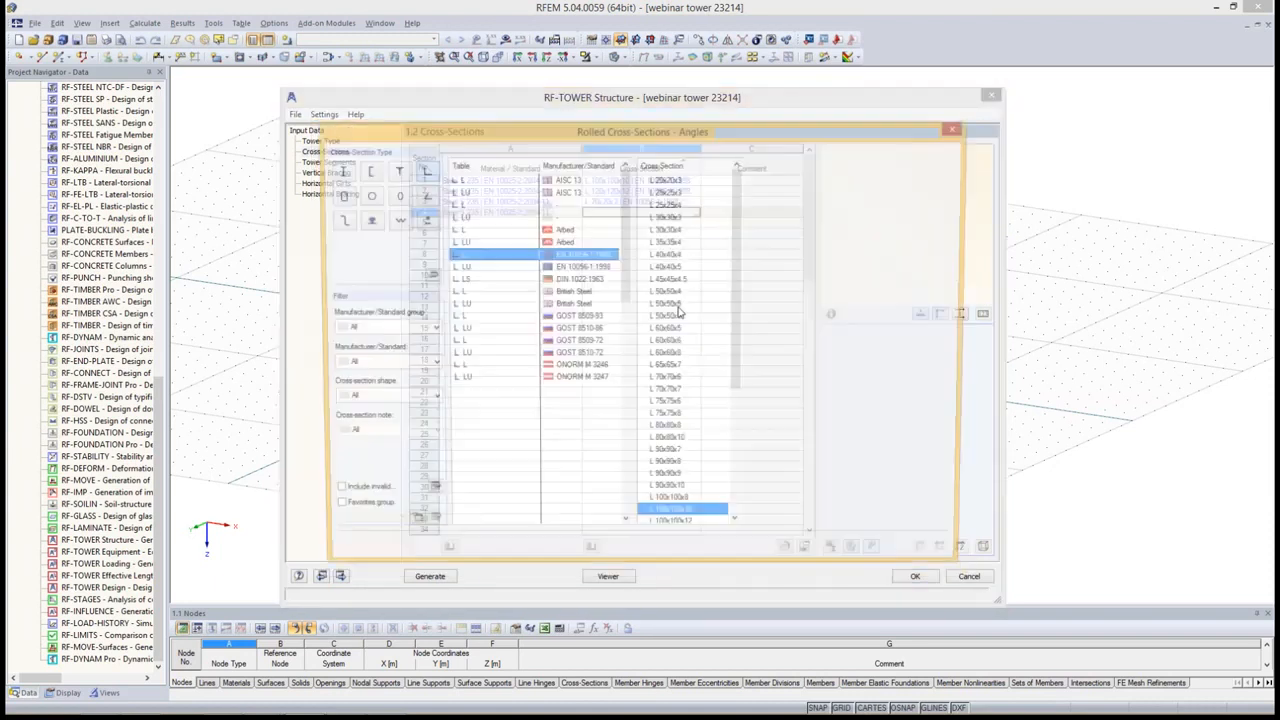
pyautogui.click(680, 342)
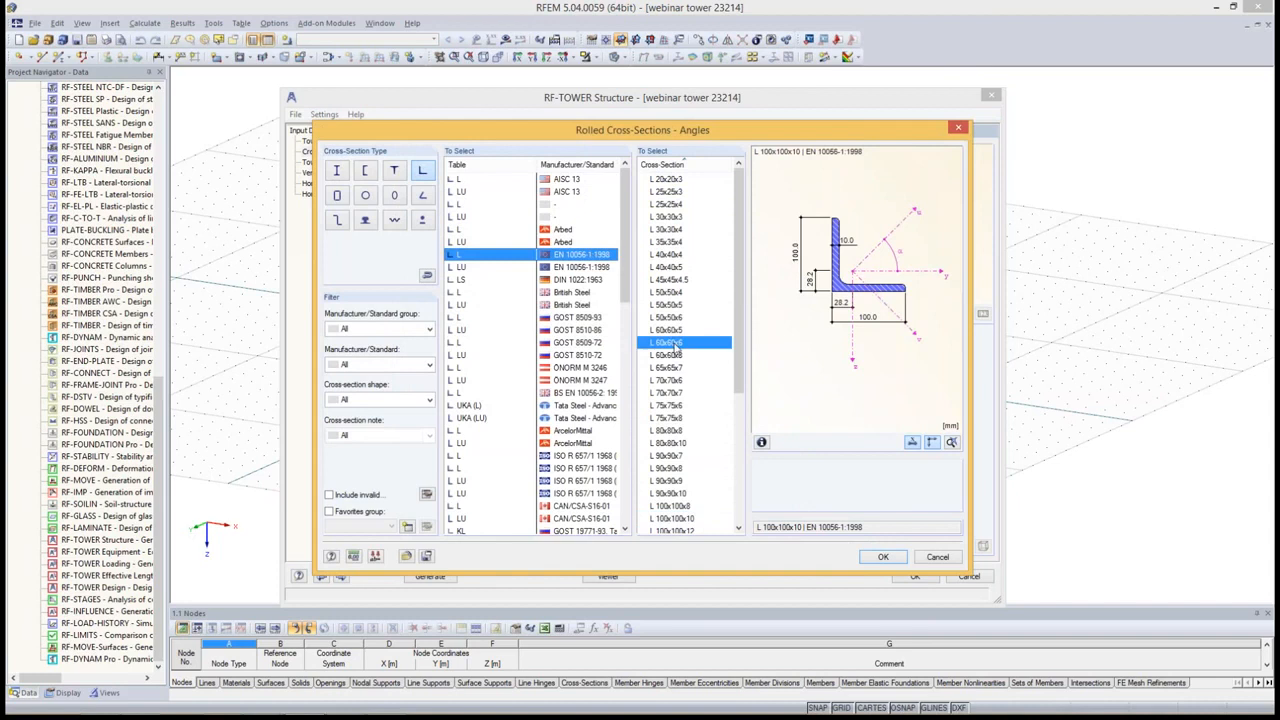
pyautogui.click(899, 560)
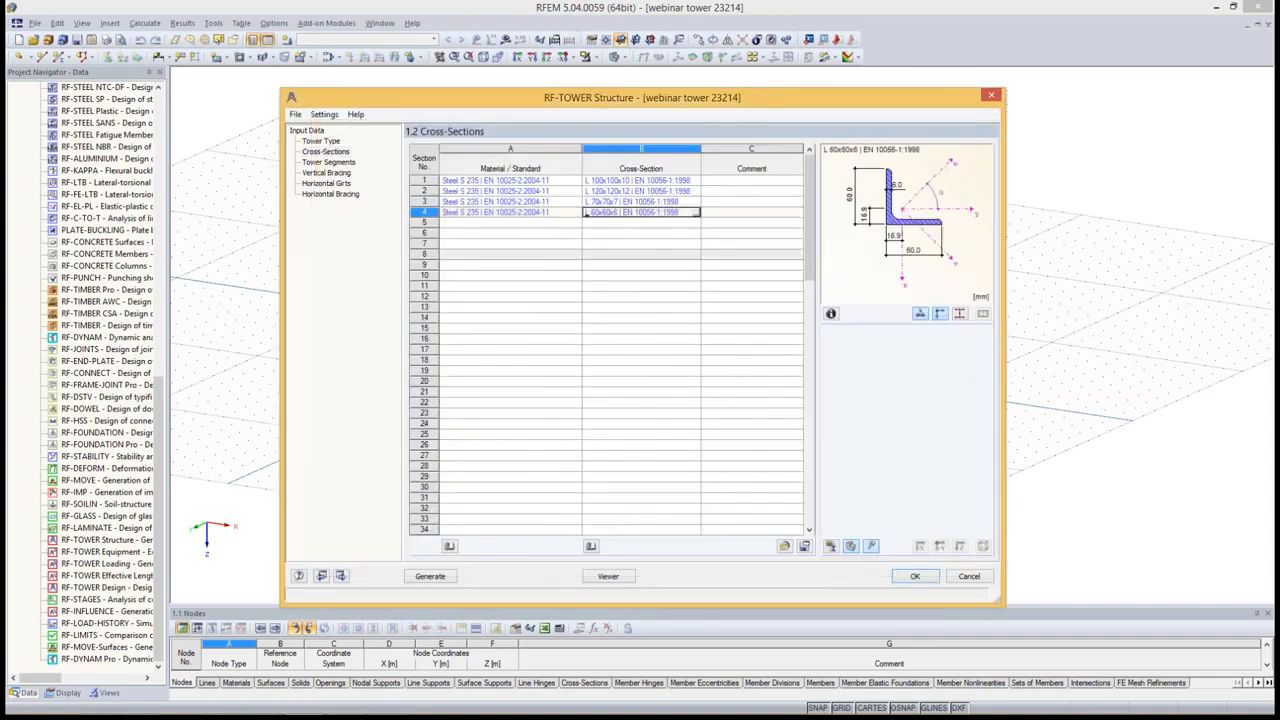
# Add the angles L 60x60x6 as section 5 and L 50x50x5 as section 6
pyautogui.click(697, 224)
pyautogui.click(697, 224)
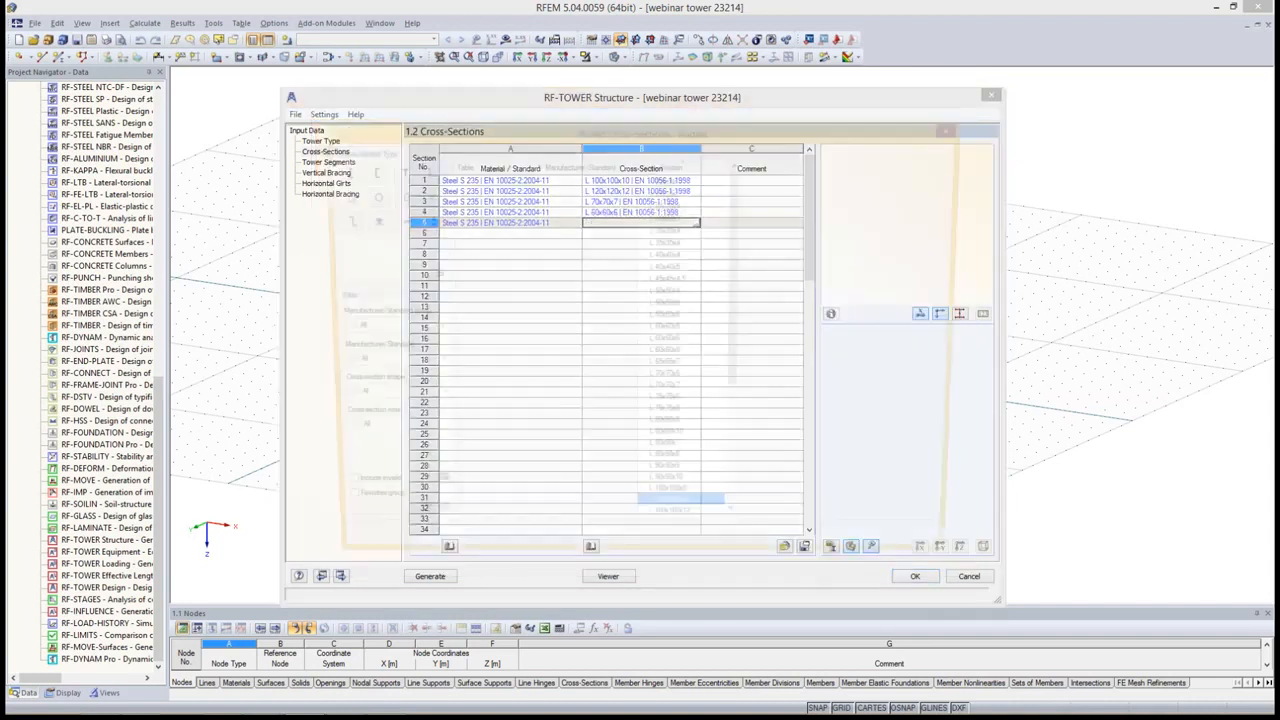
pyautogui.click(680, 342)
pyautogui.click(880, 557)
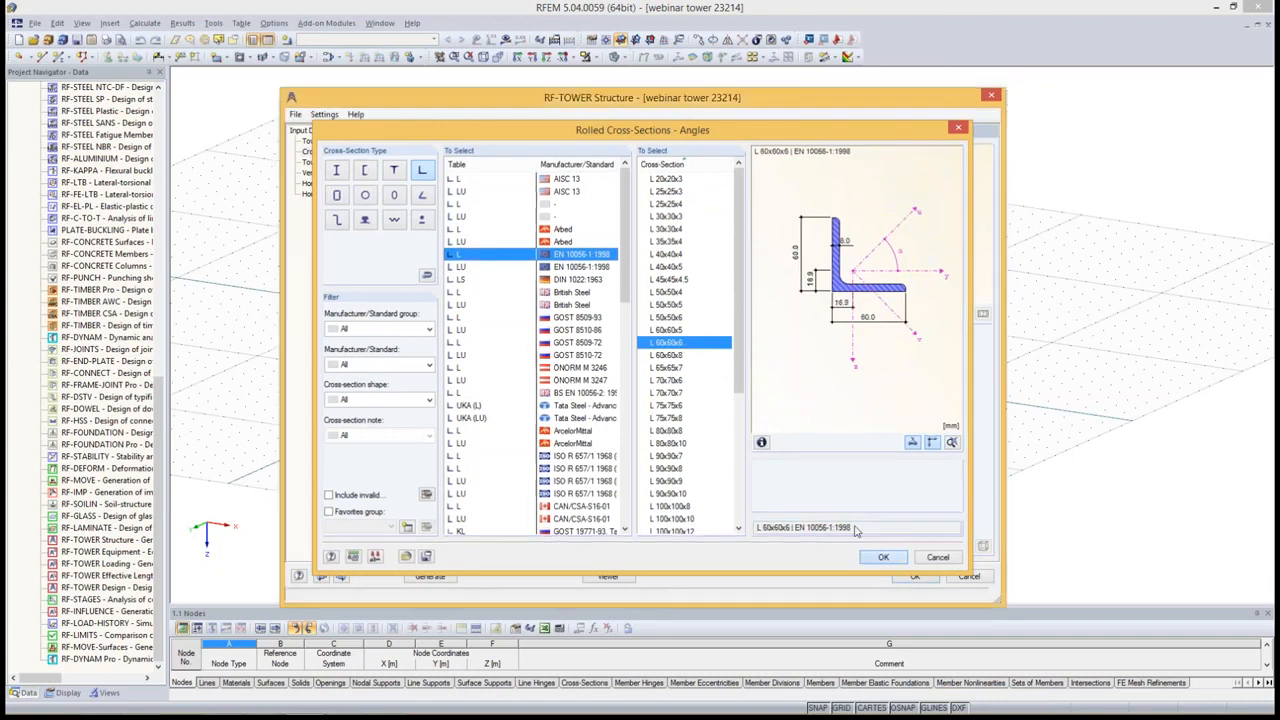
pyautogui.click(640, 233)
pyautogui.click(695, 233)
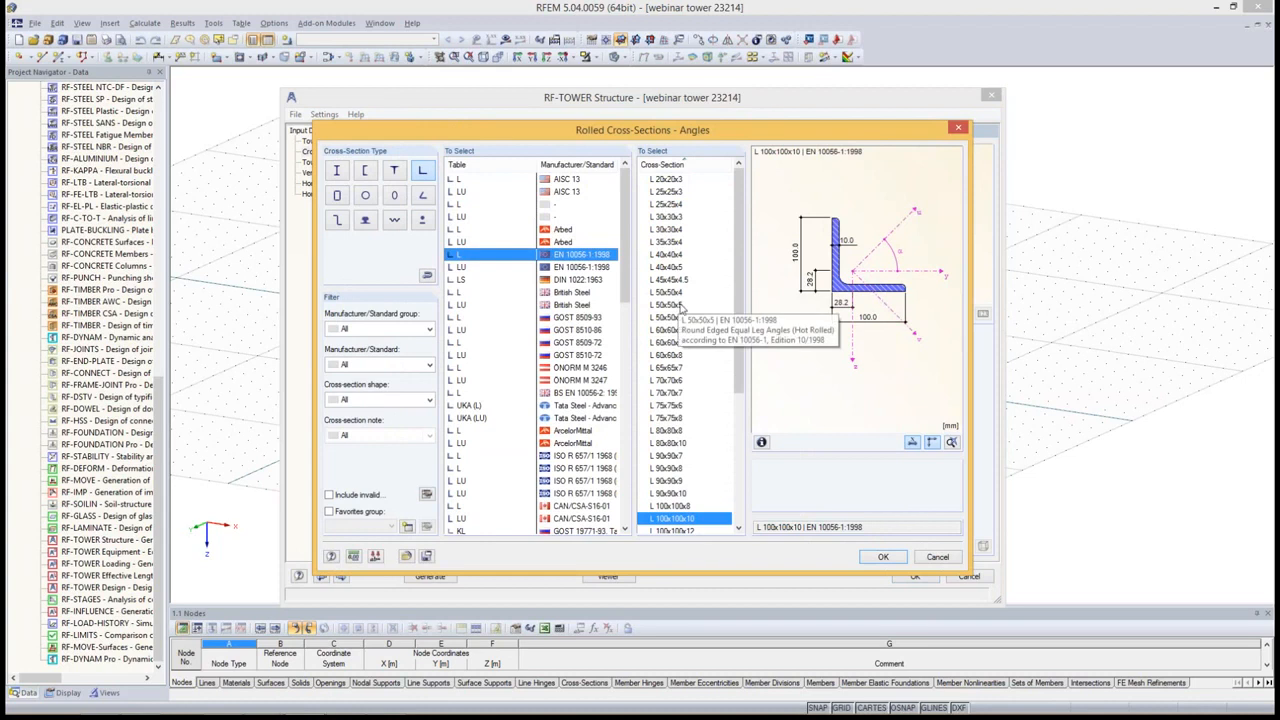
pyautogui.click(678, 305)
pyautogui.click(874, 556)
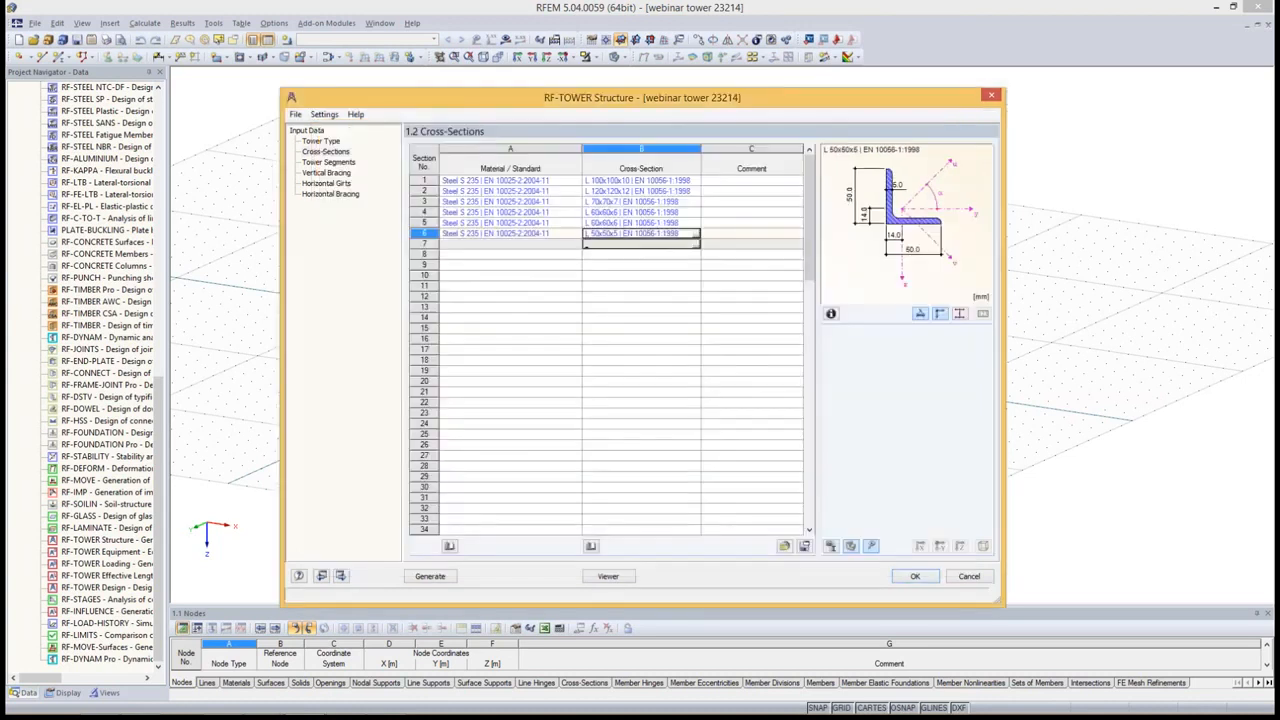
# Add the angle L 60x60x6 (EN 10056-1:1998) as section 7
pyautogui.click(680, 244)
pyautogui.click(697, 248)
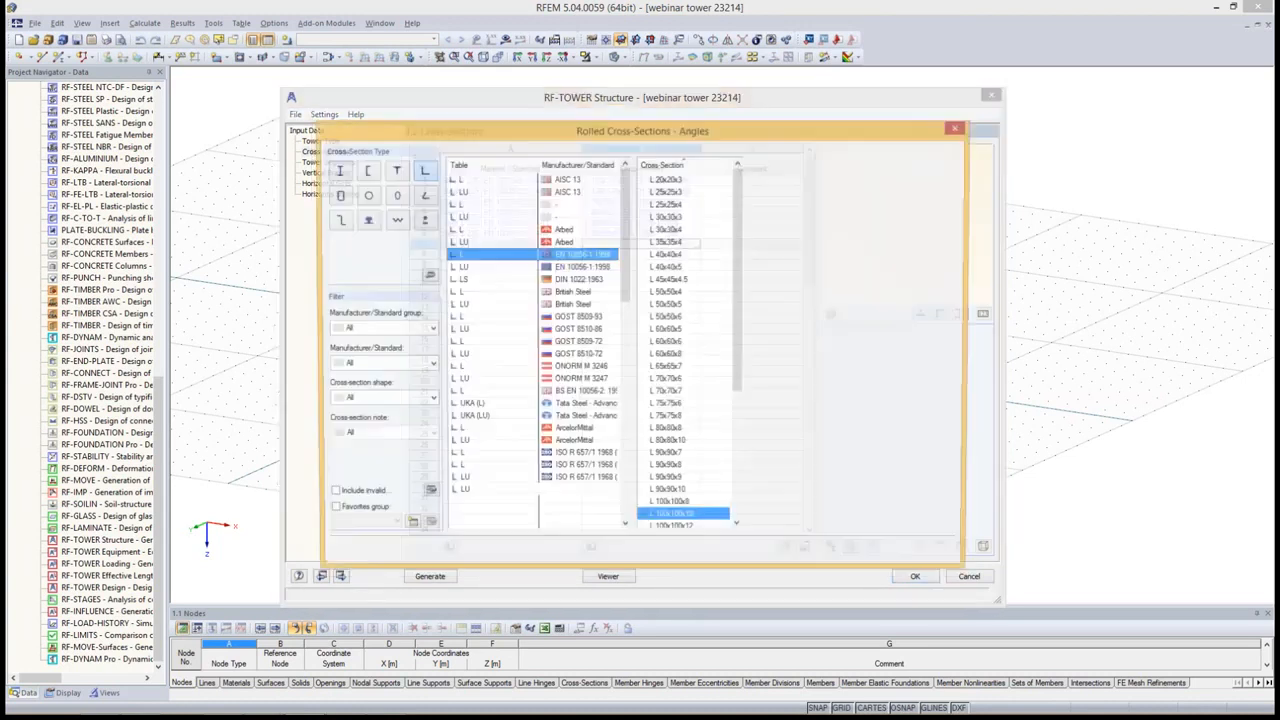
pyautogui.click(680, 342)
pyautogui.click(884, 556)
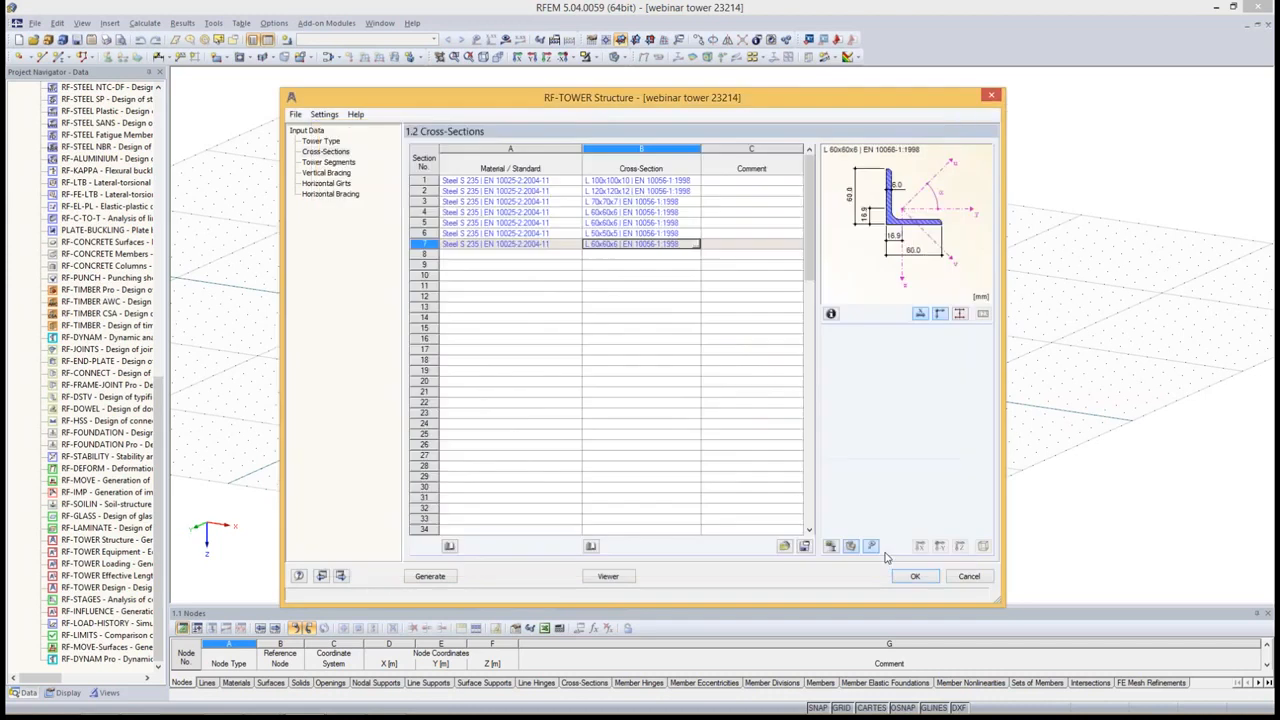
# Enter the comment HB for sections 6 and 7 and H for section 5
pyautogui.click(729, 247)
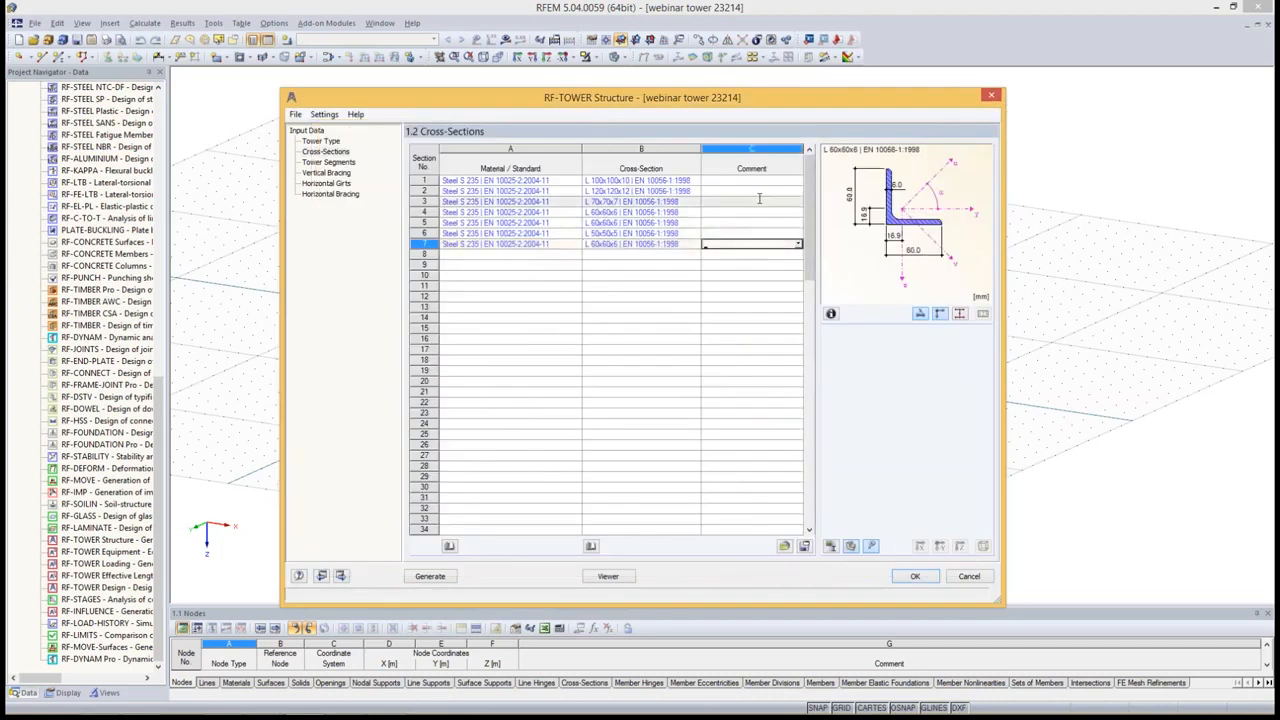
pyautogui.click(717, 231)
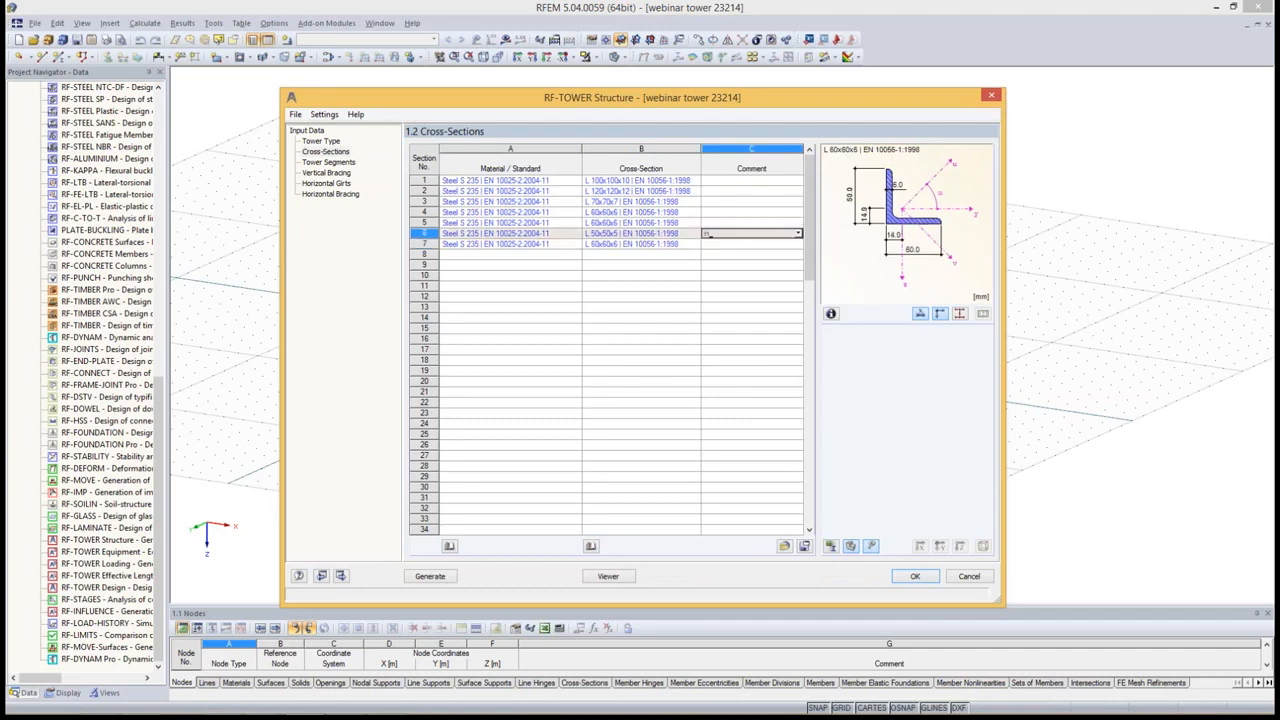
pyautogui.press('Return')
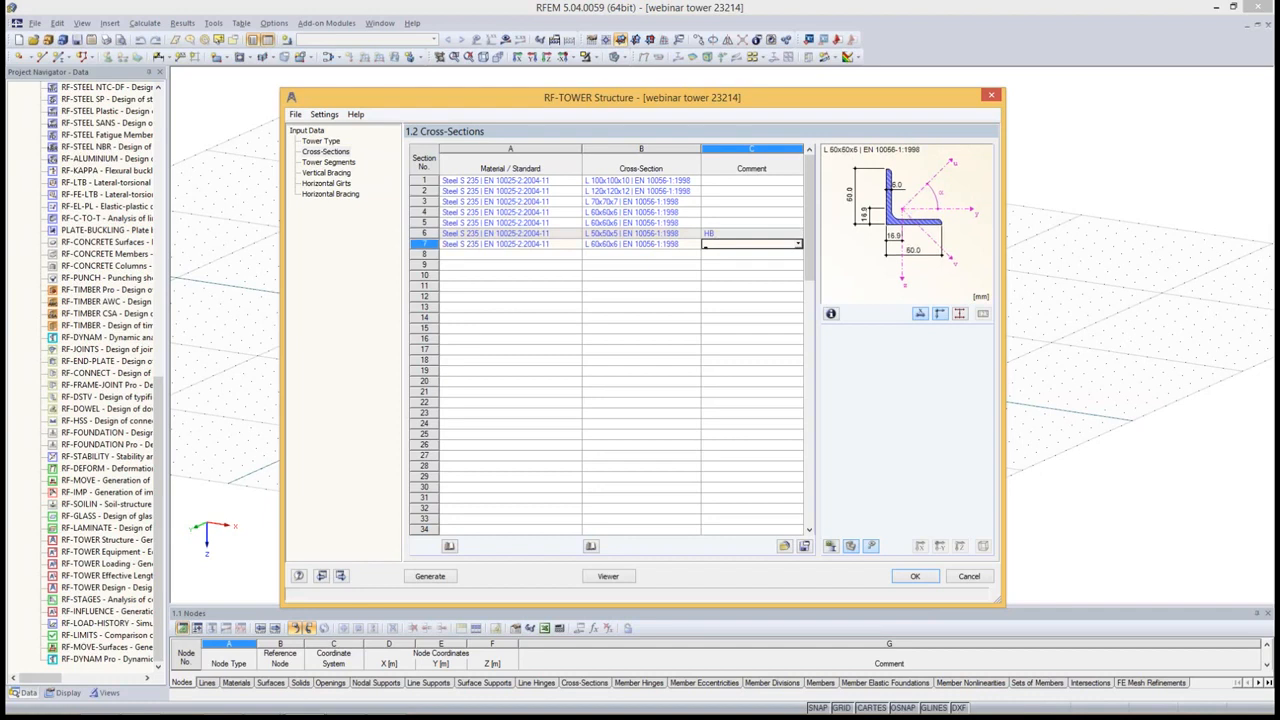
pyautogui.press('Up')
pyautogui.press('Up')
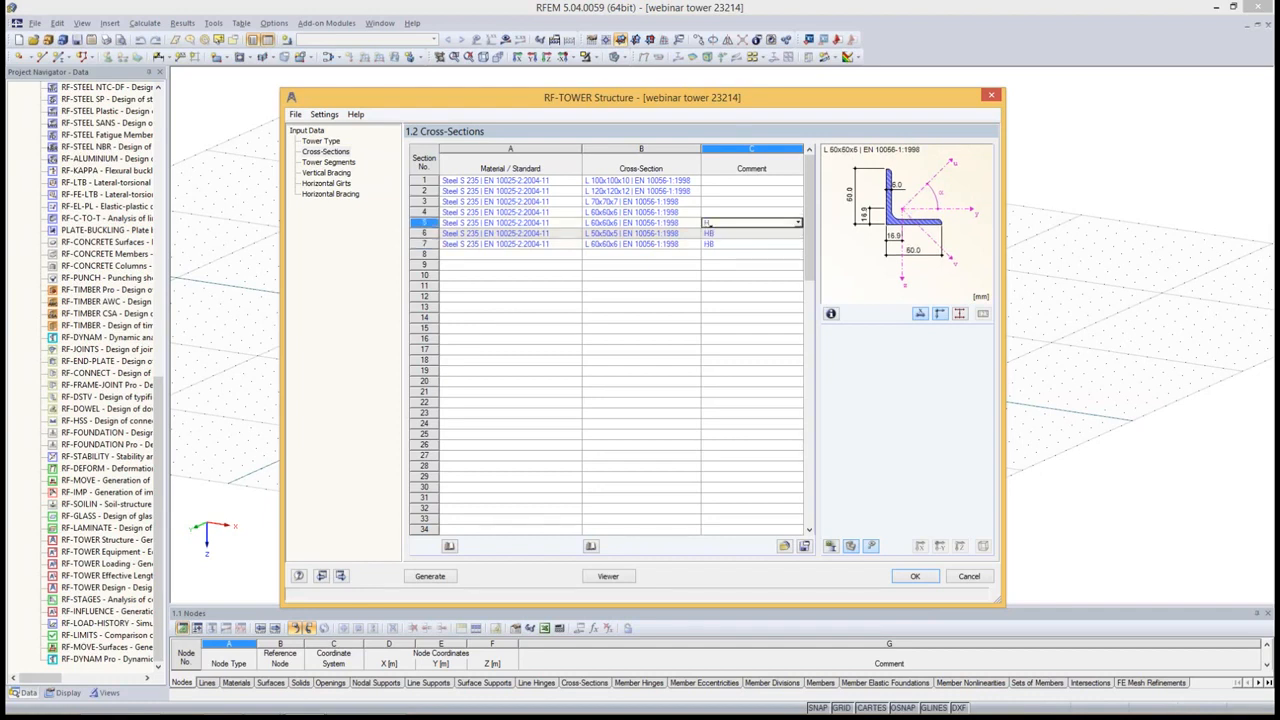
pyautogui.write('H')
pyautogui.press('Up')
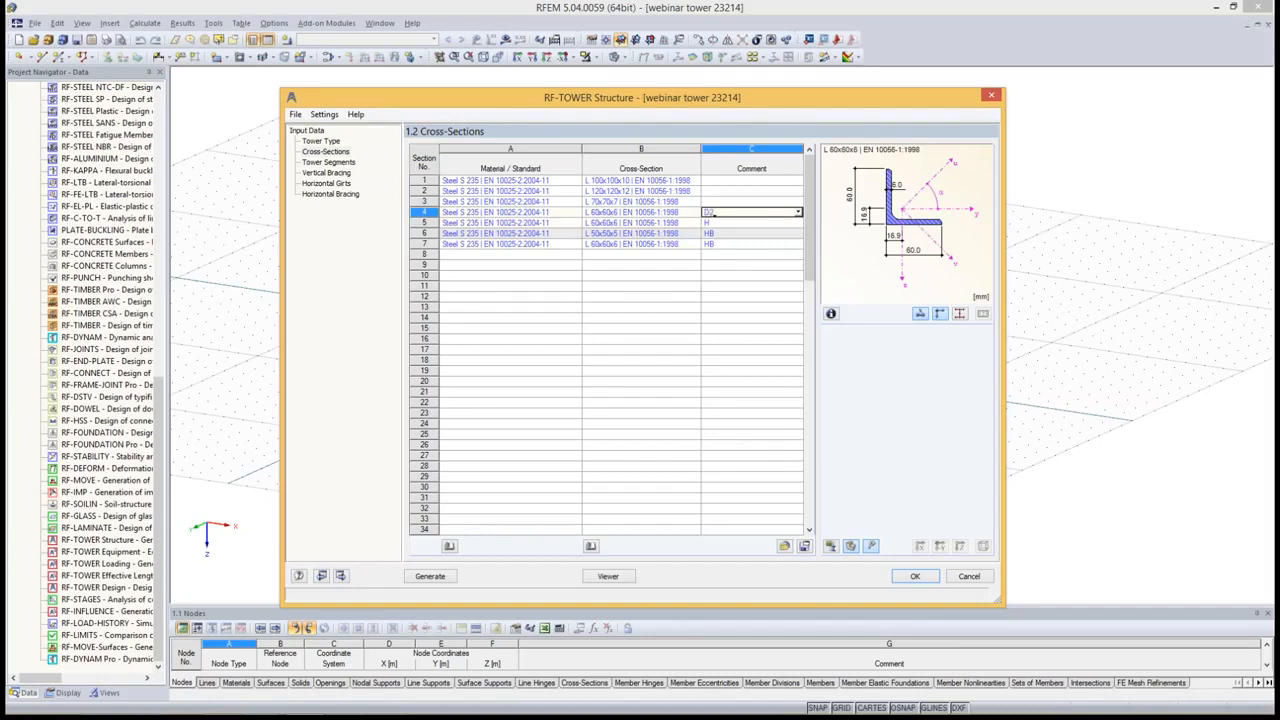
# Enter the comments D2, D1, L2 and L1 for sections 4, 3, 2 and 1 respectively
pyautogui.write('D2')
pyautogui.press('Up')
pyautogui.write('D1')
pyautogui.press('Up')
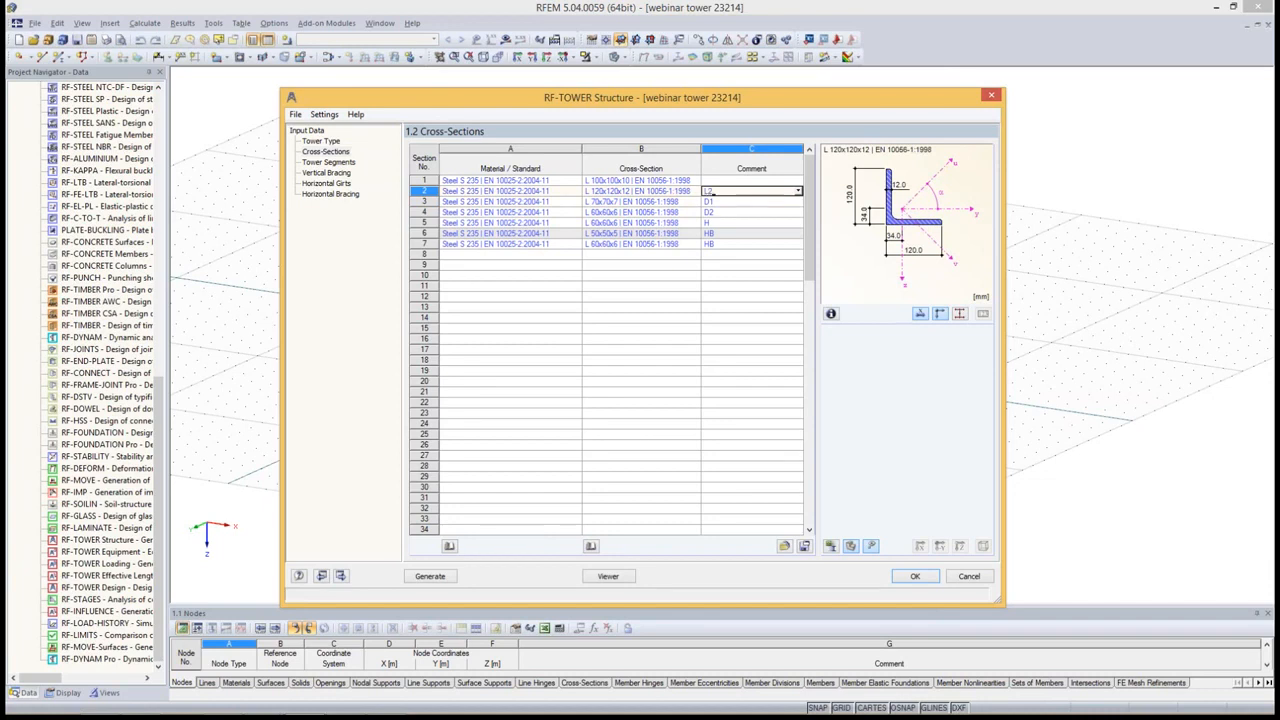
pyautogui.write('L2')
pyautogui.press('Up')
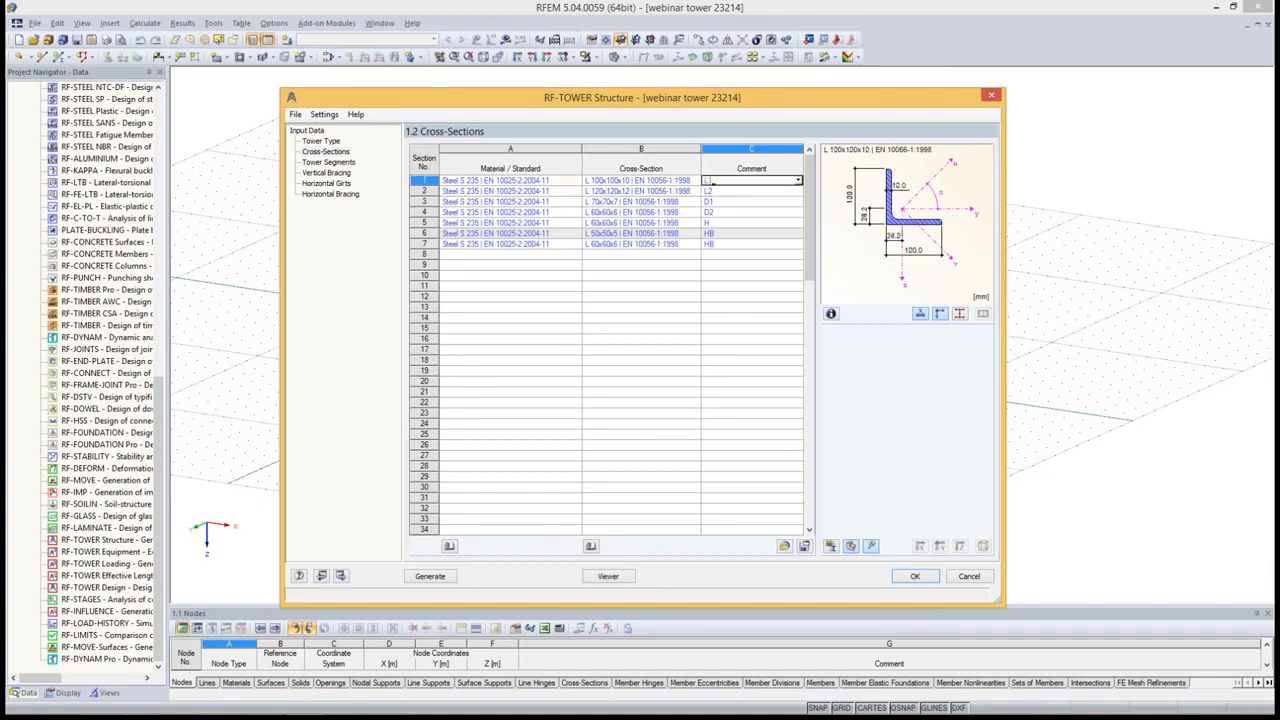
pyautogui.write('L1')
pyautogui.click(715, 234)
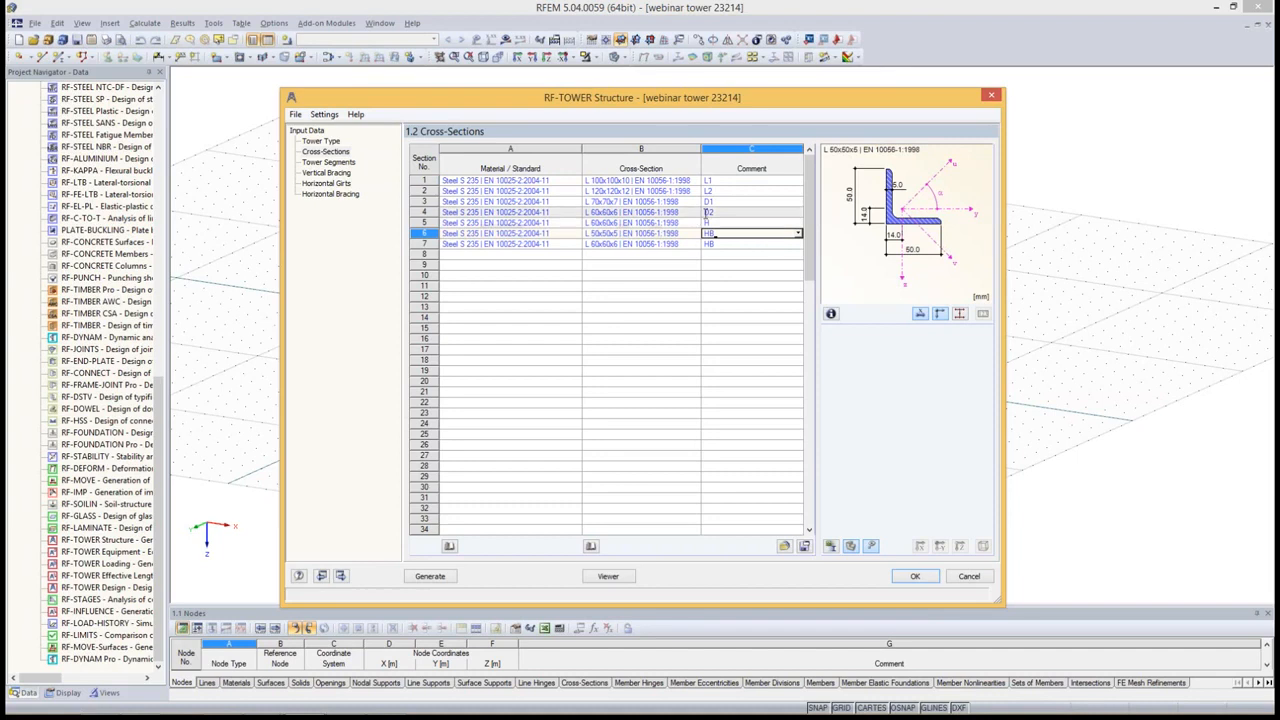
# Set the overall height of the tower to 17.1 m in the tower segments settings
pyautogui.click(327, 163)
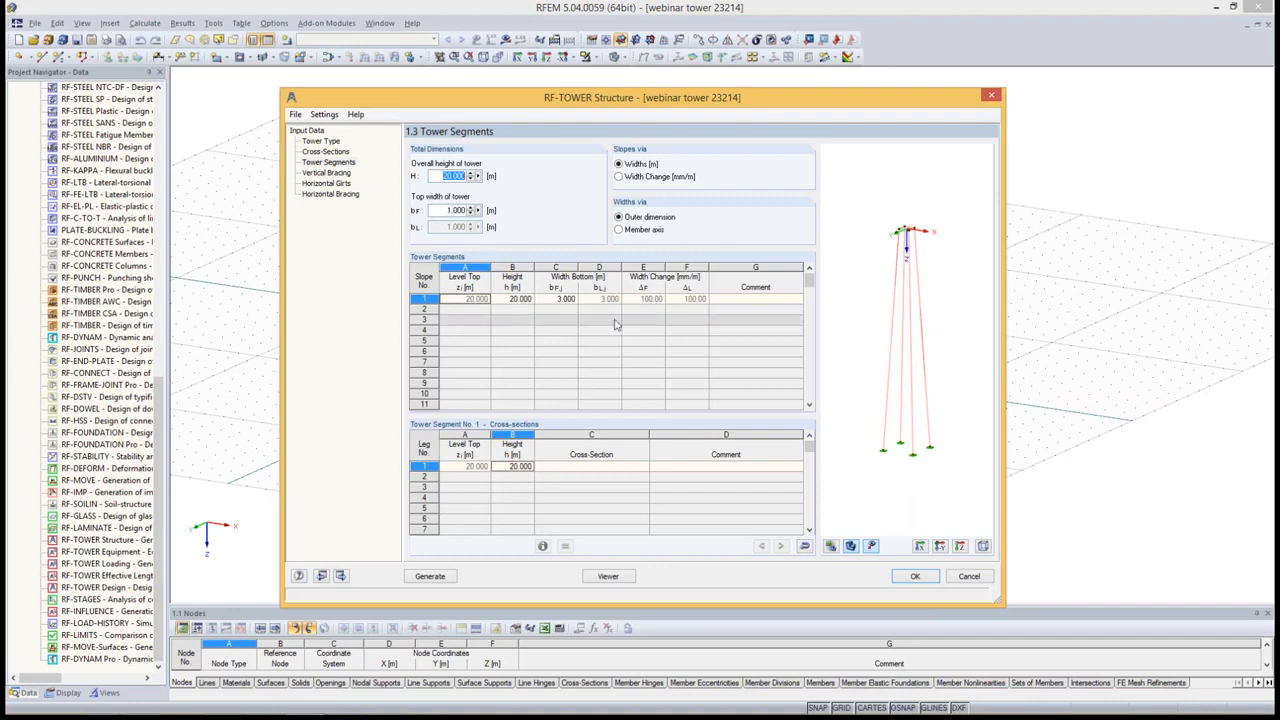
pyautogui.click(556, 298)
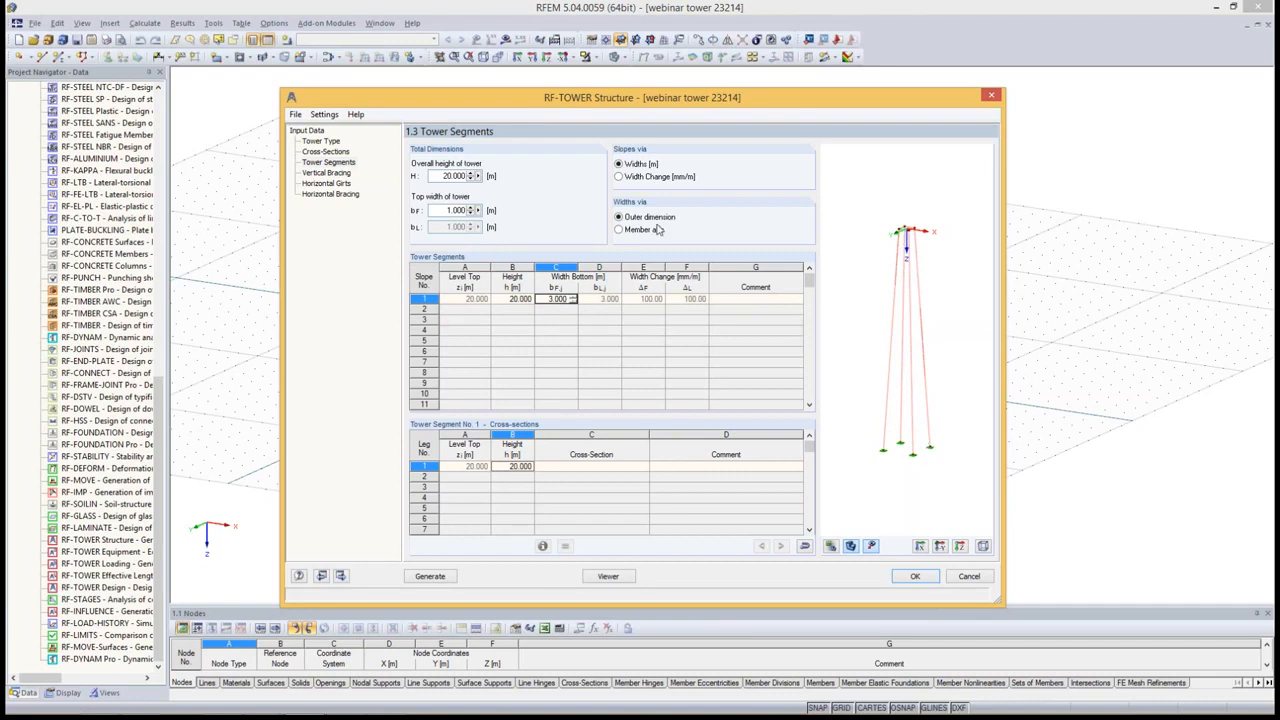
pyautogui.doubleClick(457, 177)
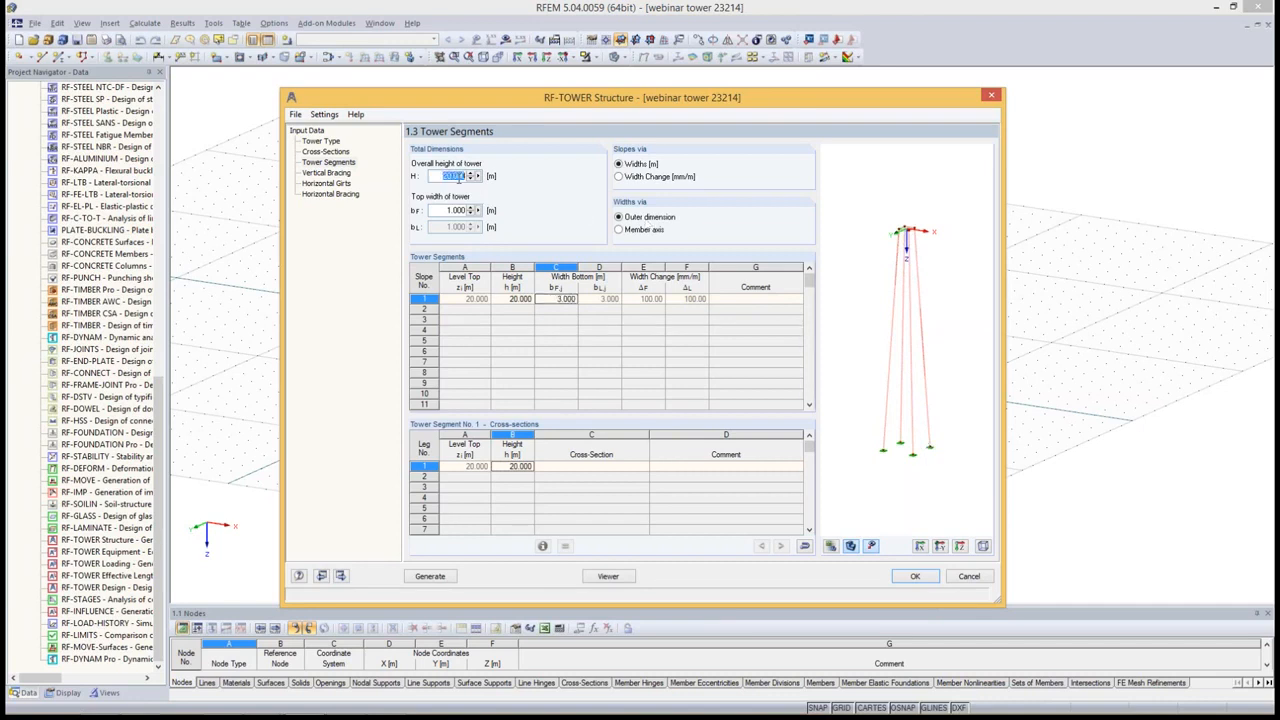
pyautogui.write('17.1')
pyautogui.click(637, 330)
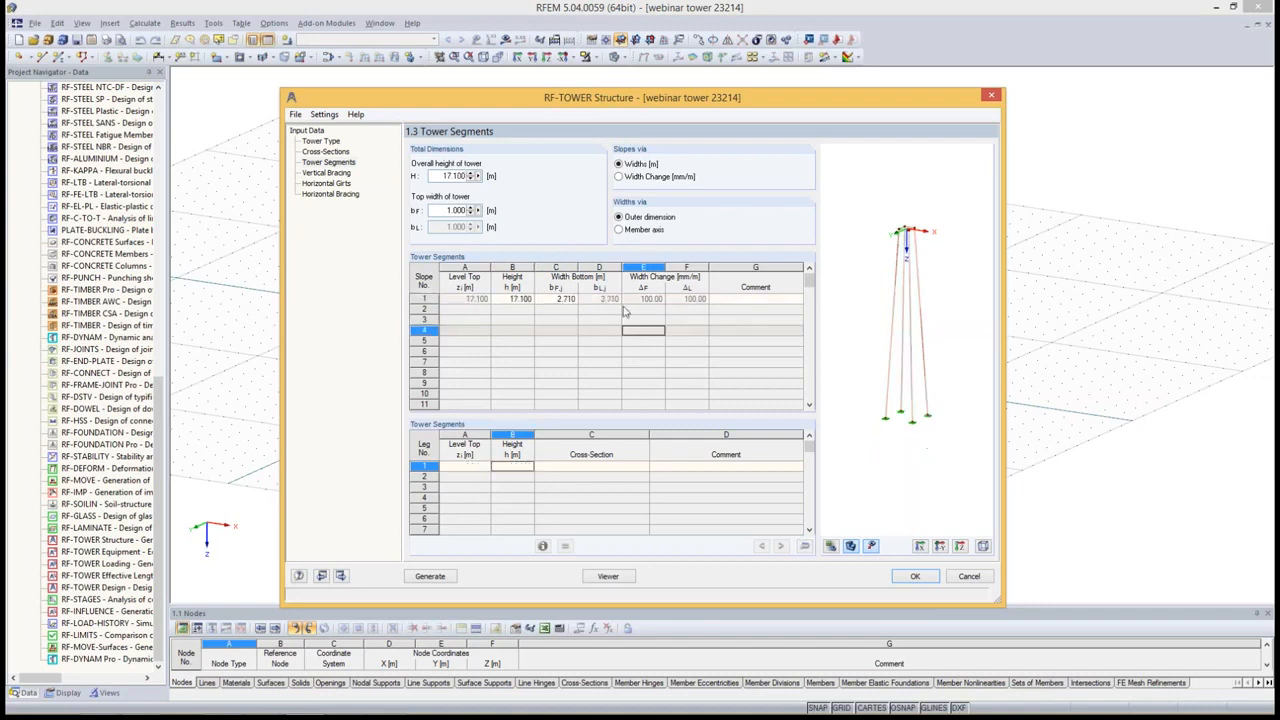
pyautogui.click(619, 297)
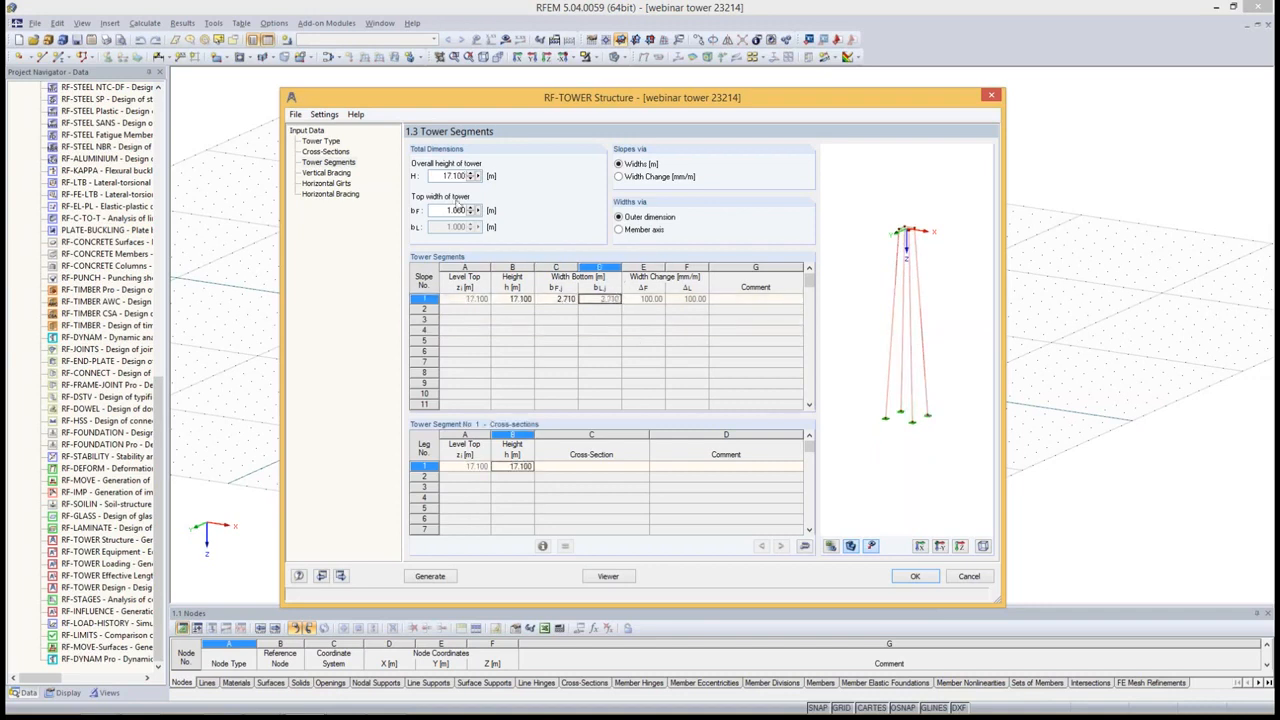
# Set the top width of the tower to 1.65 m
pyautogui.doubleClick(452, 210)
pyautogui.write('1.65')
pyautogui.press('Tab')
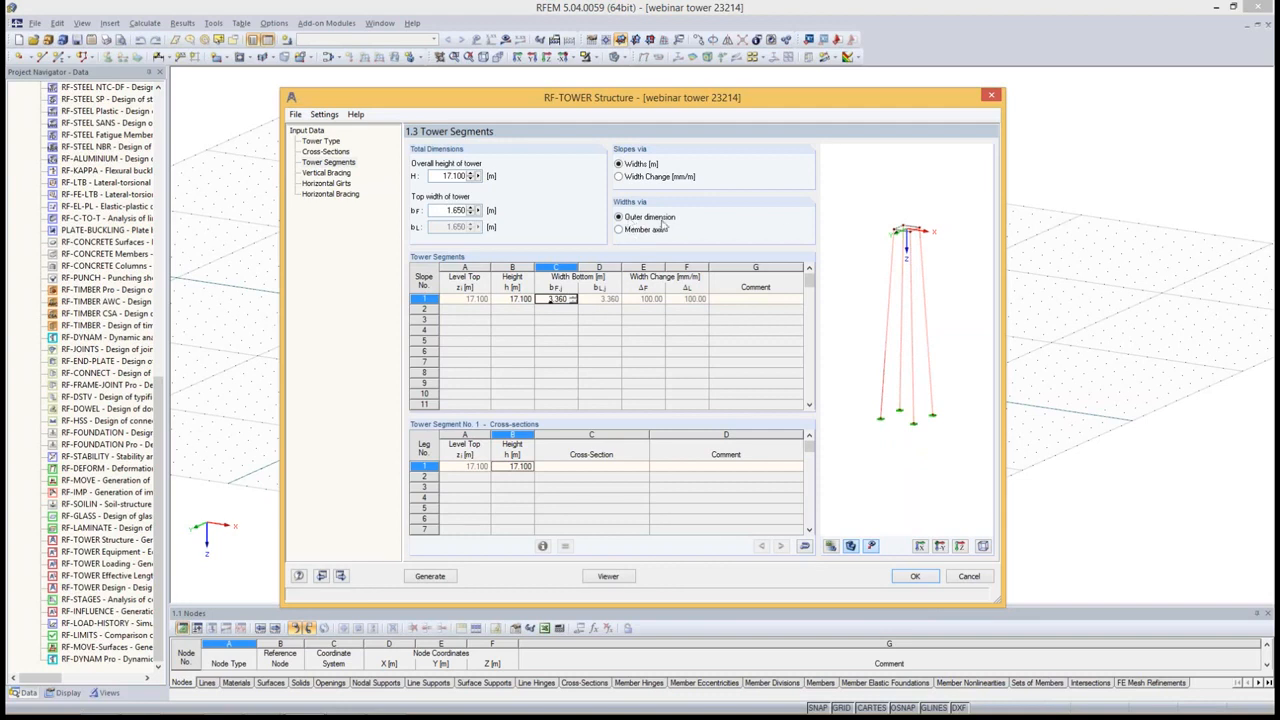
pyautogui.click(912, 236)
pyautogui.scroll(4, 908, 234)
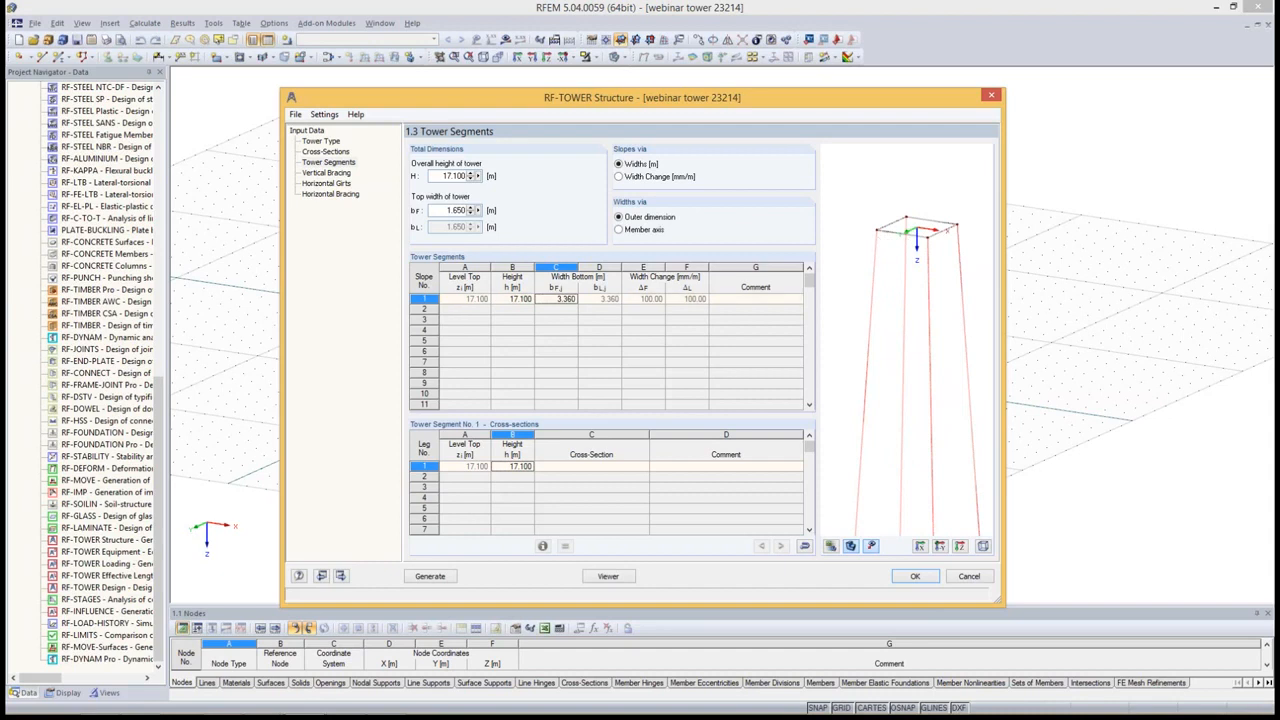
# Define the tower widths via the member axis instead of the outer dimension, with a top width of 1.65 m
pyautogui.doubleClick(452, 210)
pyautogui.click(337, 154)
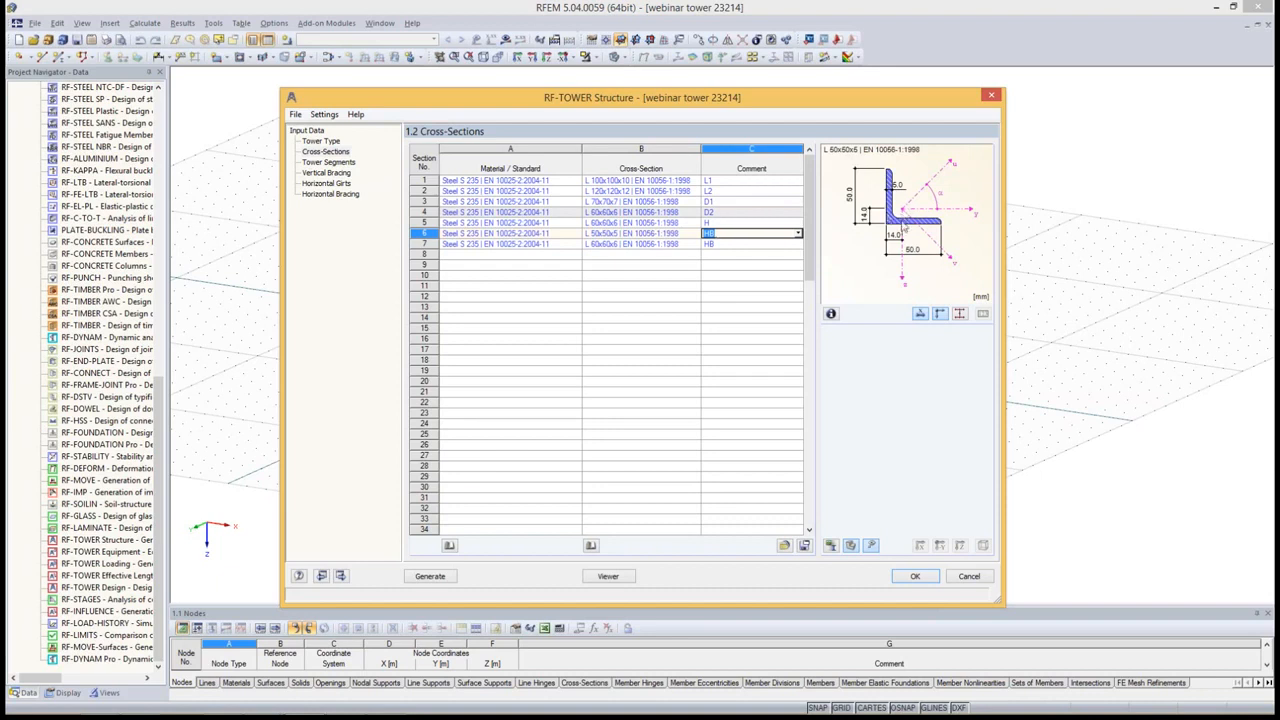
pyautogui.click(314, 164)
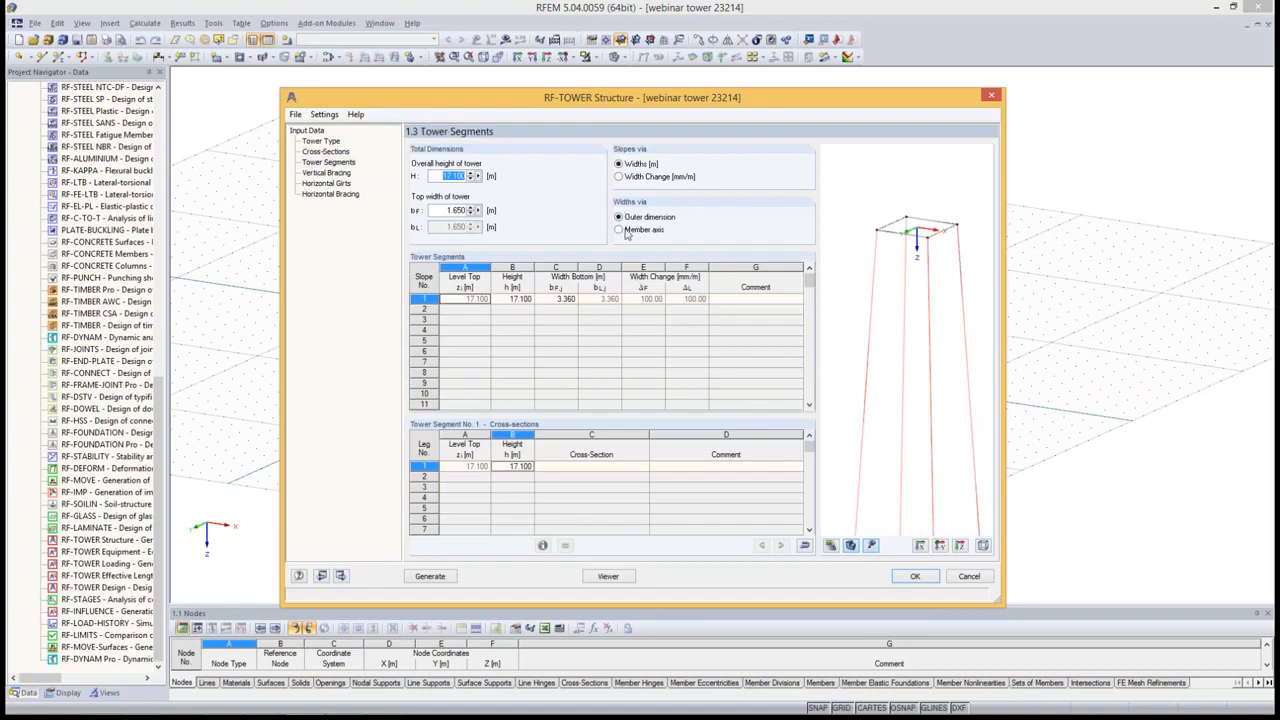
pyautogui.click(624, 231)
pyautogui.doubleClick(452, 210)
pyautogui.write('1.65')
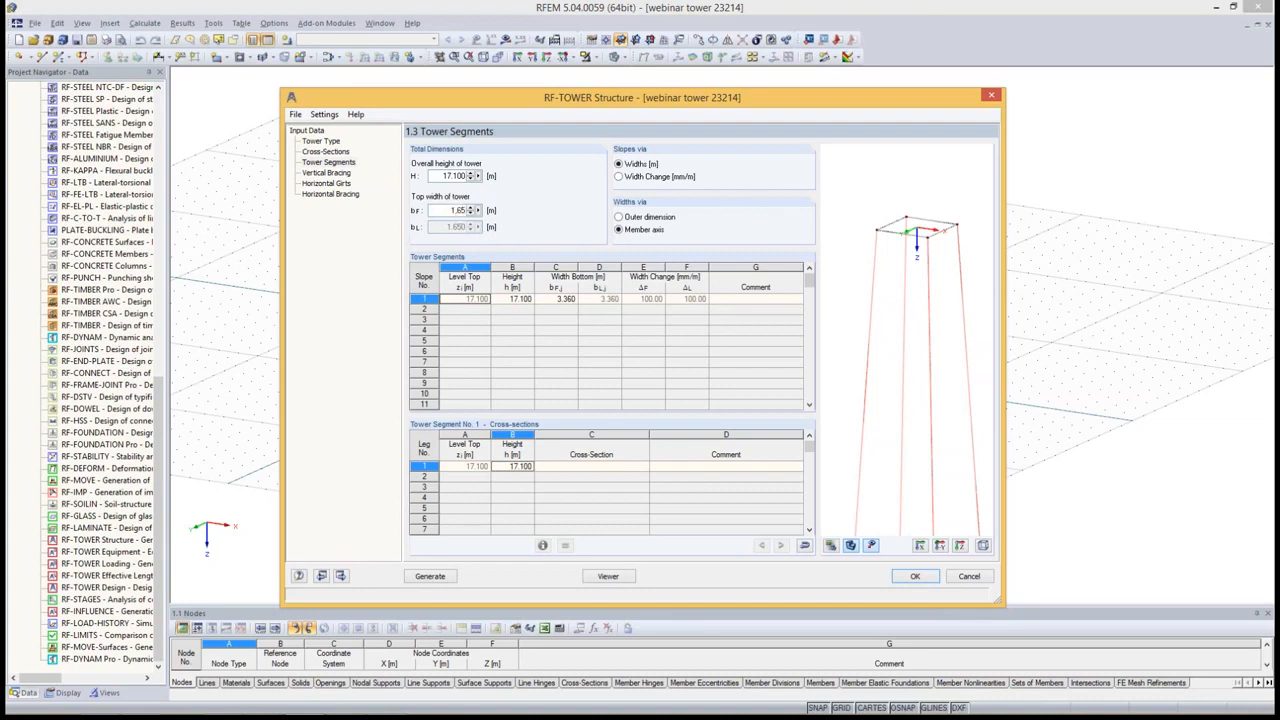
pyautogui.click(617, 364)
# Set the bottom width of tower segment 1 to 1.65 m
pyautogui.click(563, 299)
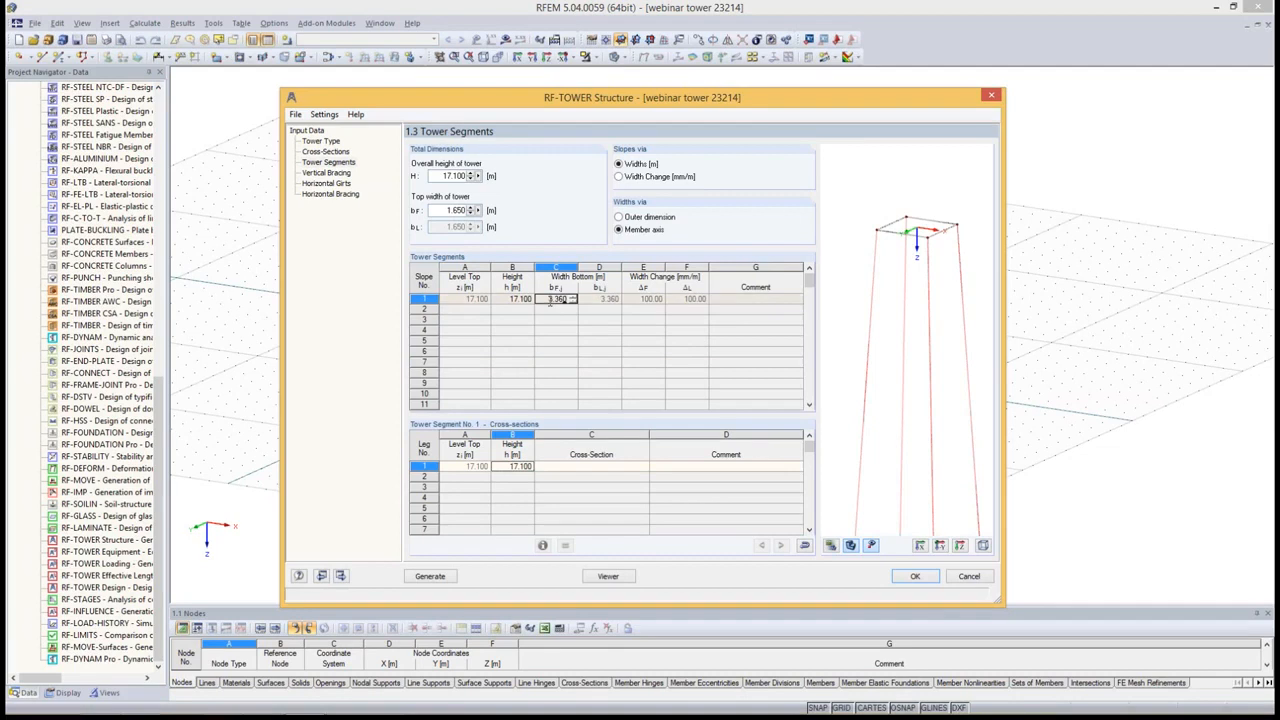
pyautogui.doubleClick(556, 299)
pyautogui.write('1.65')
pyautogui.press('Return')
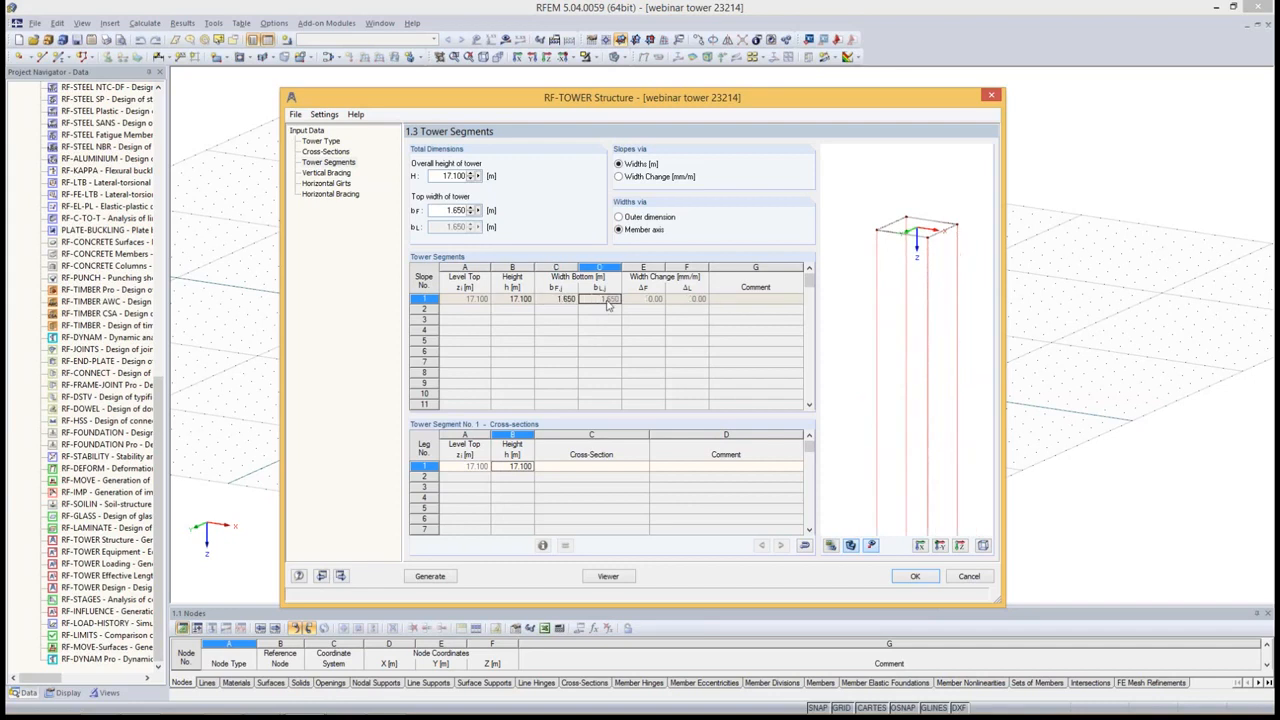
# Set the height of tower segment 1 to 1.1 m
pyautogui.click(520, 299)
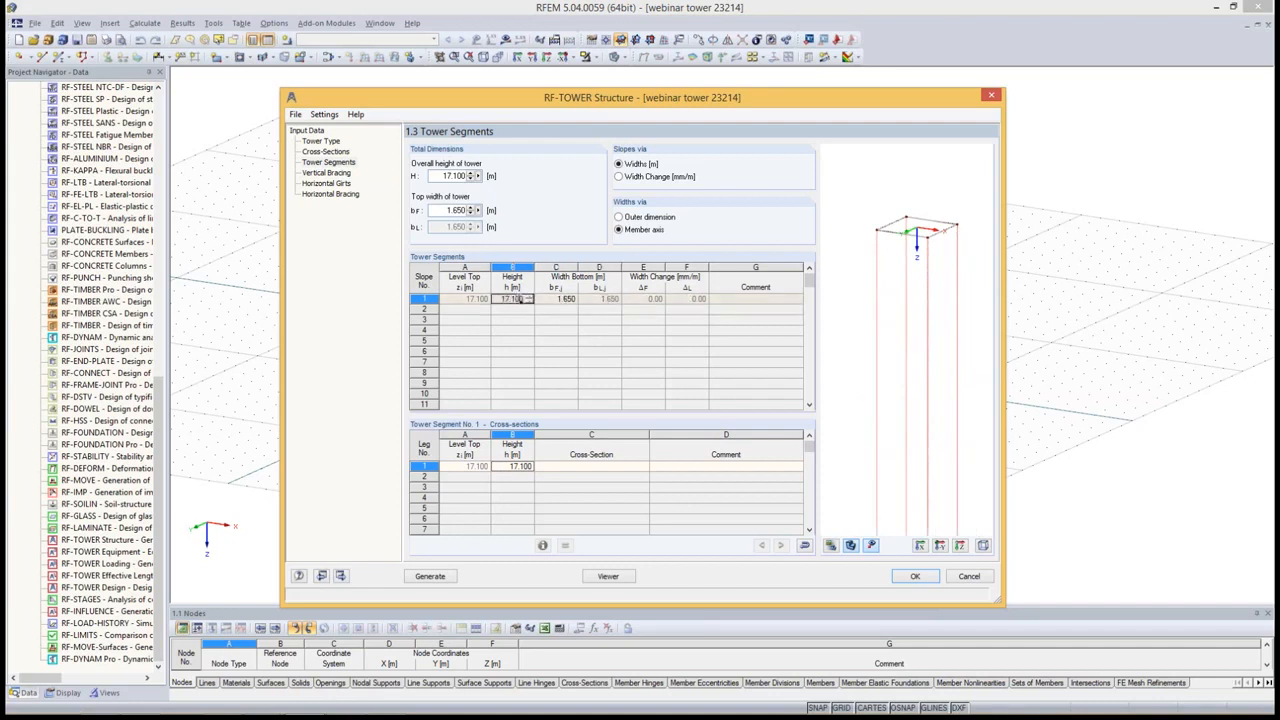
pyautogui.doubleClick(512, 300)
pyautogui.write('1')
pyautogui.click(618, 302)
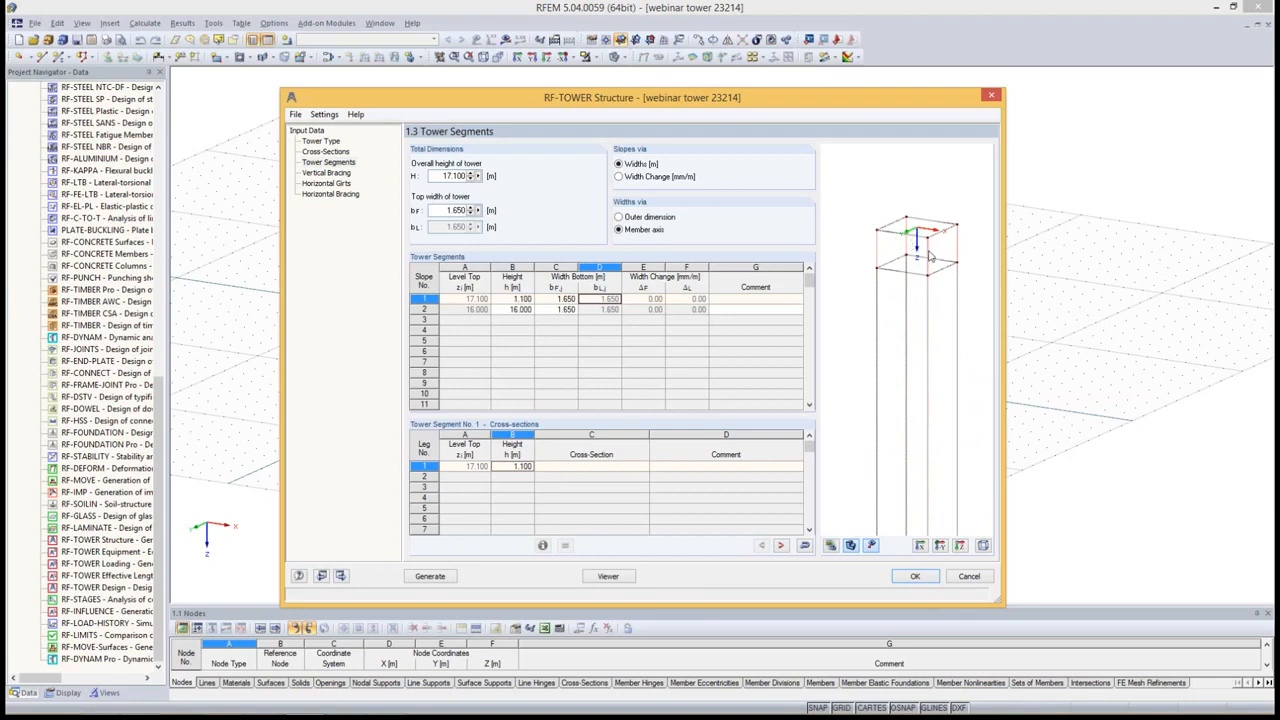
pyautogui.scroll(2, 930, 258)
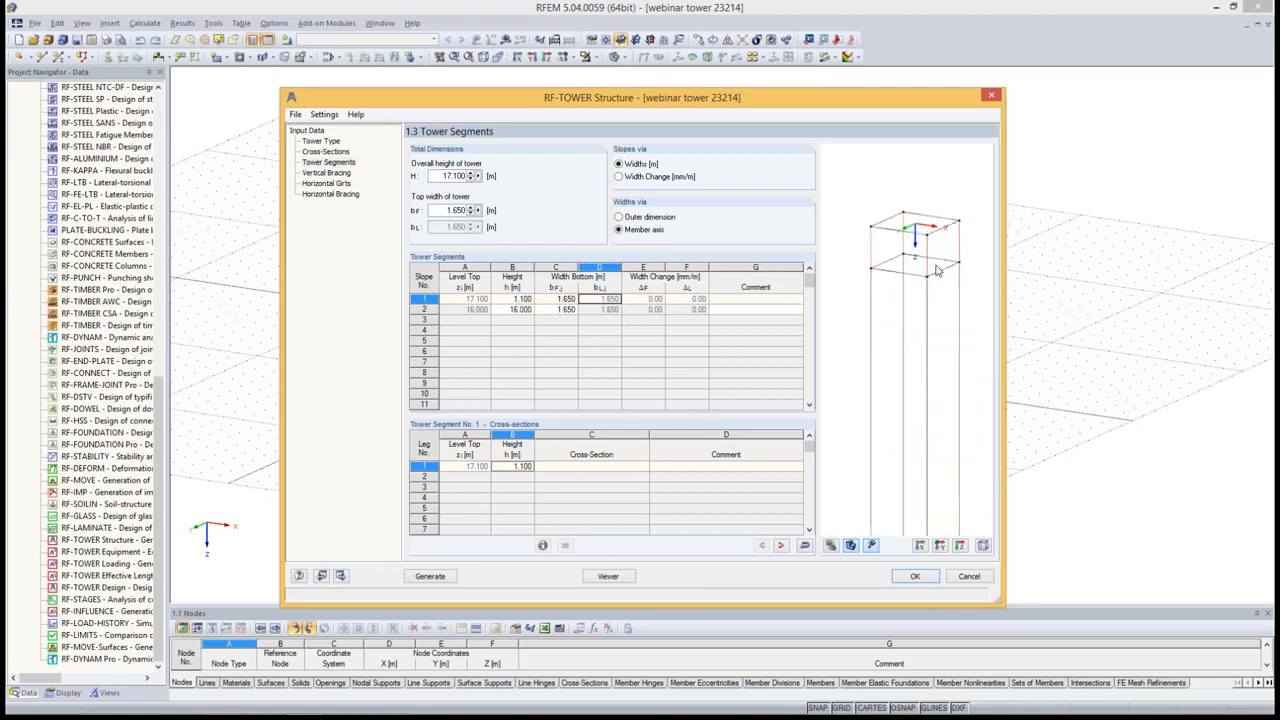
# Set the height of tower segment 2 to 8 m
pyautogui.click(516, 310)
pyautogui.write('8')
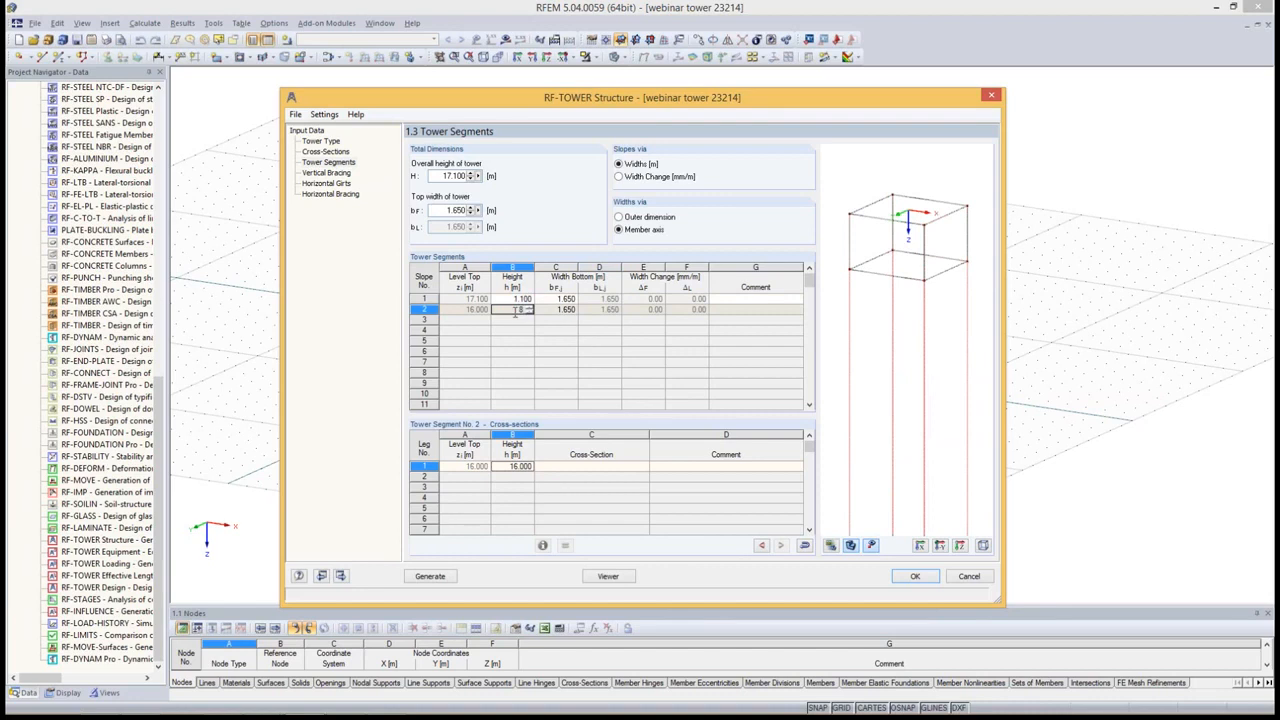
pyautogui.press('Return')
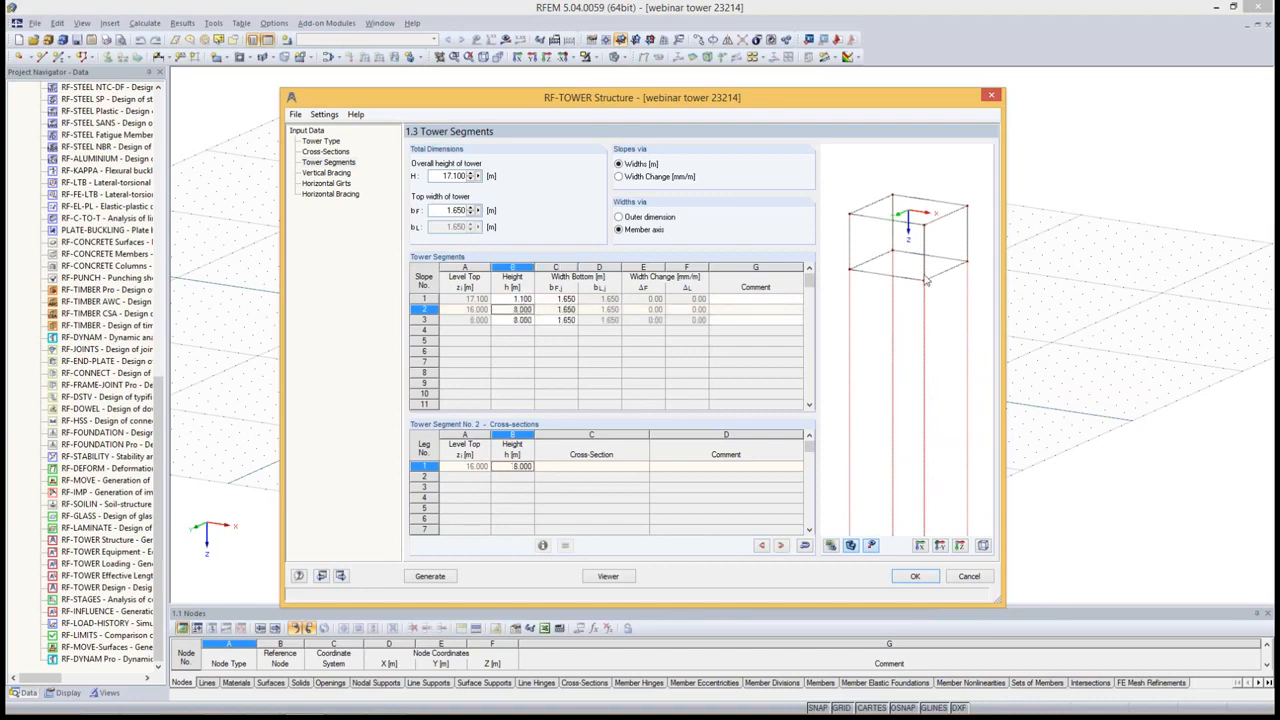
# Assign the L2 cross-section, L 120x120x12, to the legs of tower segment 3
pyautogui.click(516, 320)
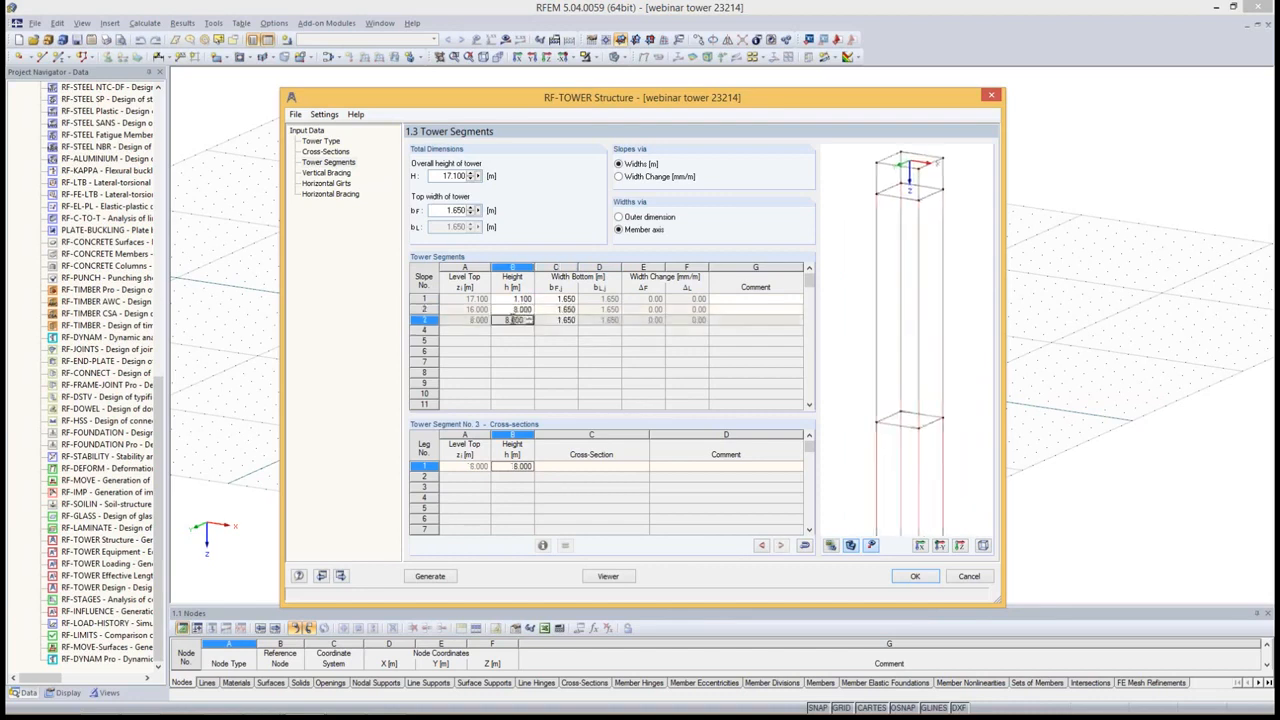
pyautogui.click(848, 546)
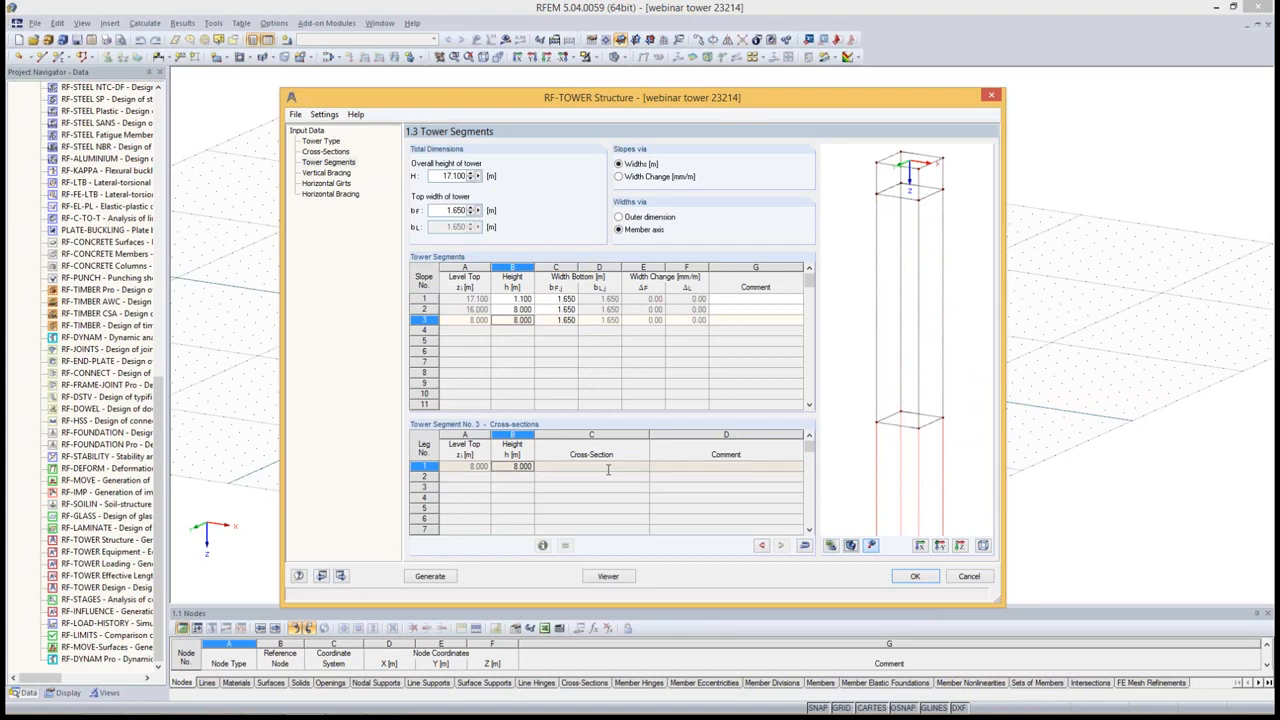
pyautogui.click(640, 467)
pyautogui.click(645, 467)
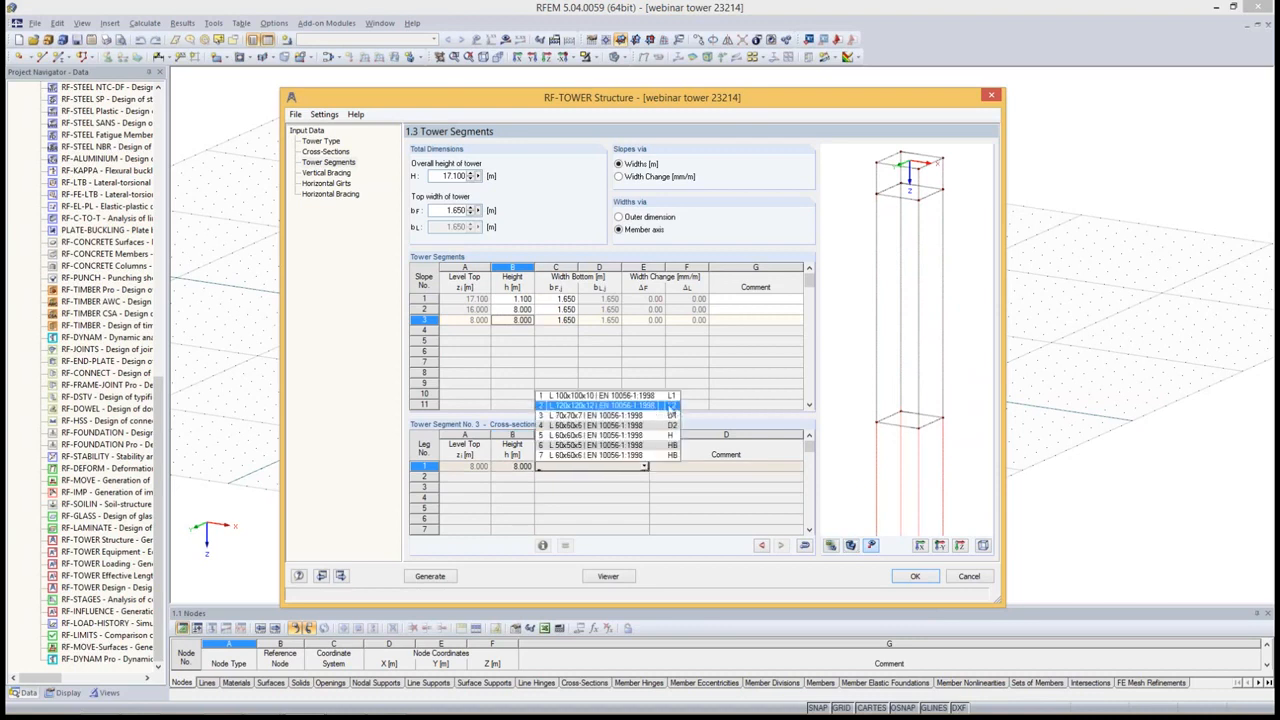
pyautogui.click(578, 410)
pyautogui.scroll(3, 928, 487)
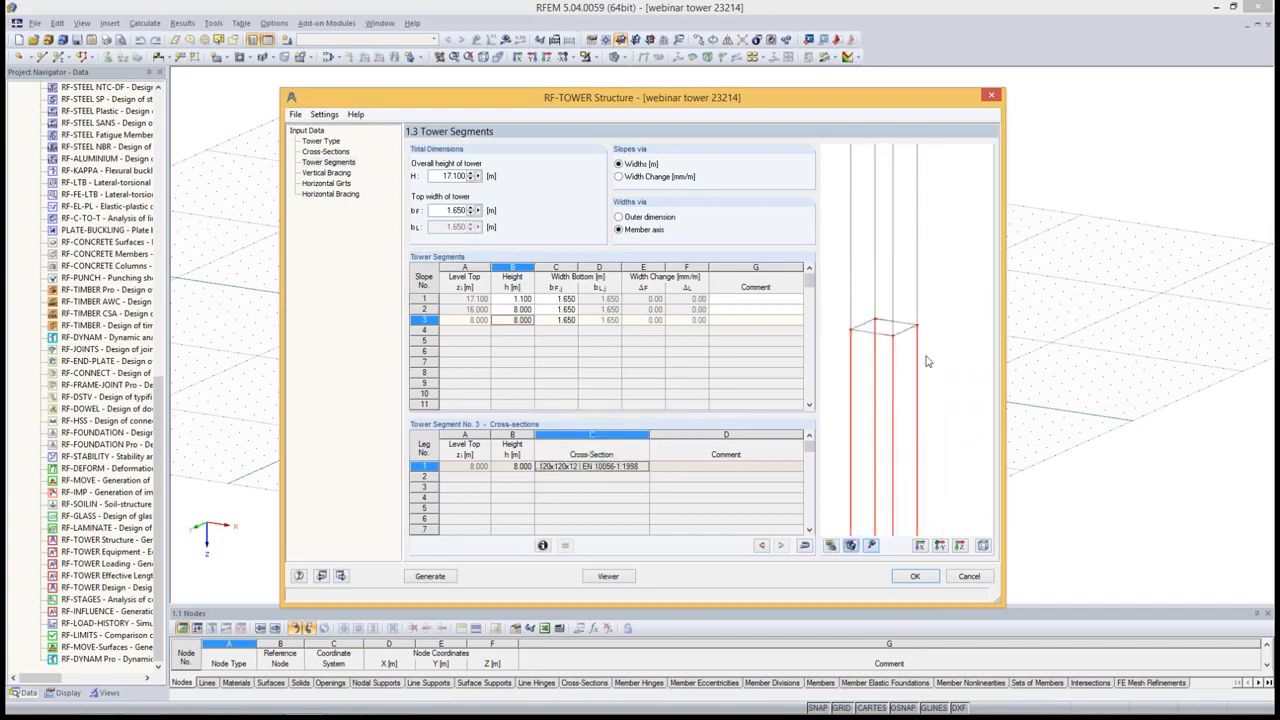
pyautogui.scroll(2, 904, 378)
pyautogui.scroll(-1, 863, 275)
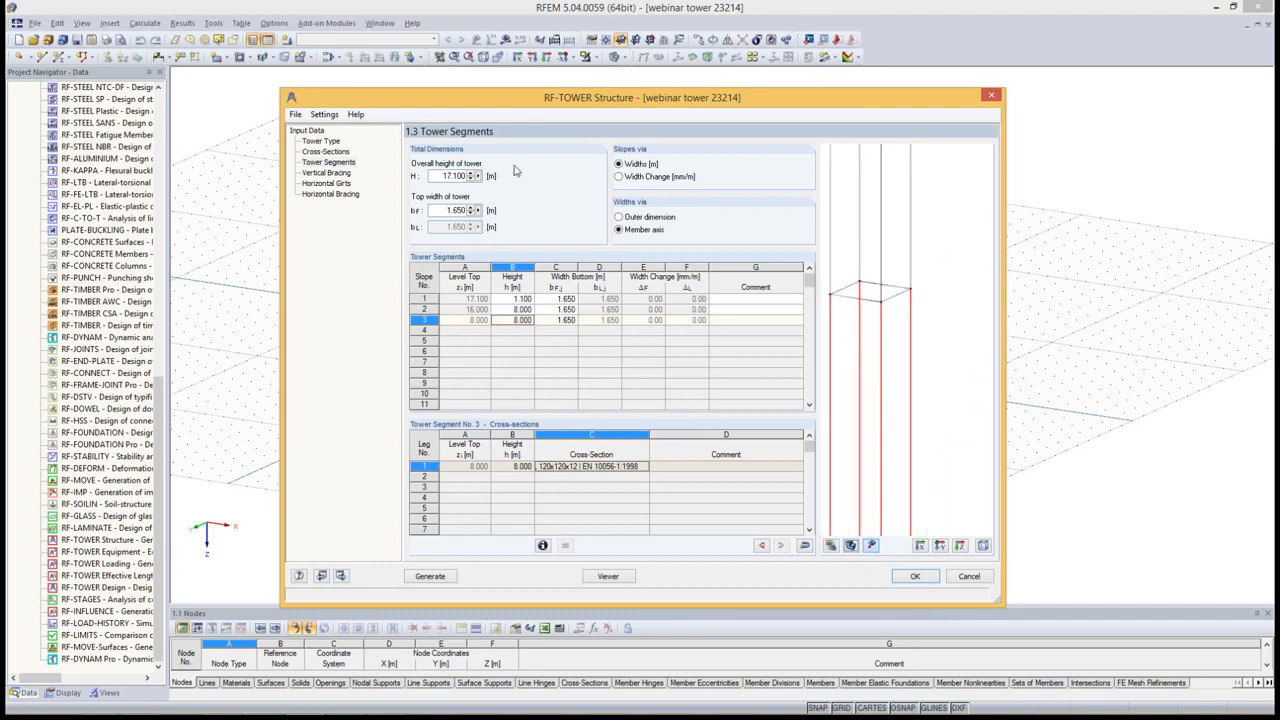
pyautogui.moveTo(930, 268); pyautogui.dragTo(923, 410, button='middle')
pyautogui.moveTo(914, 291); pyautogui.dragTo(923, 302, button='middle')
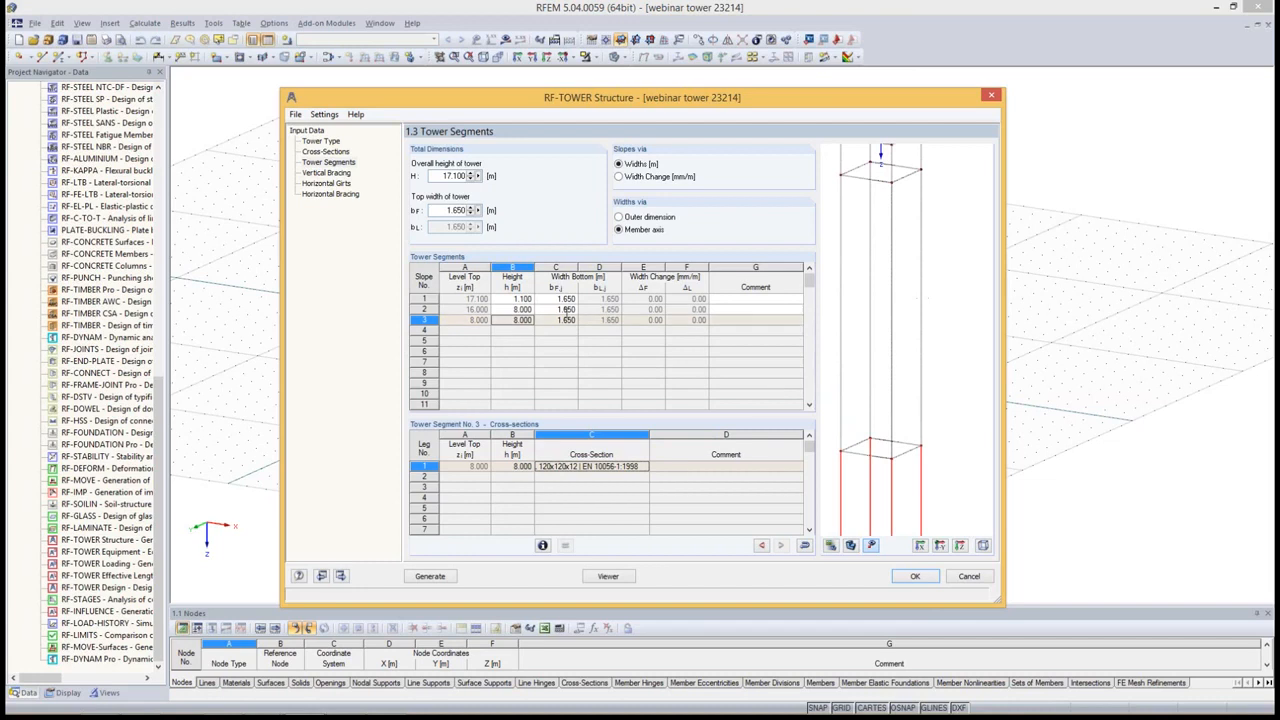
# Assign the L1 cross-section, L 100x100x10, to the legs of tower segment 2
pyautogui.click(528, 309)
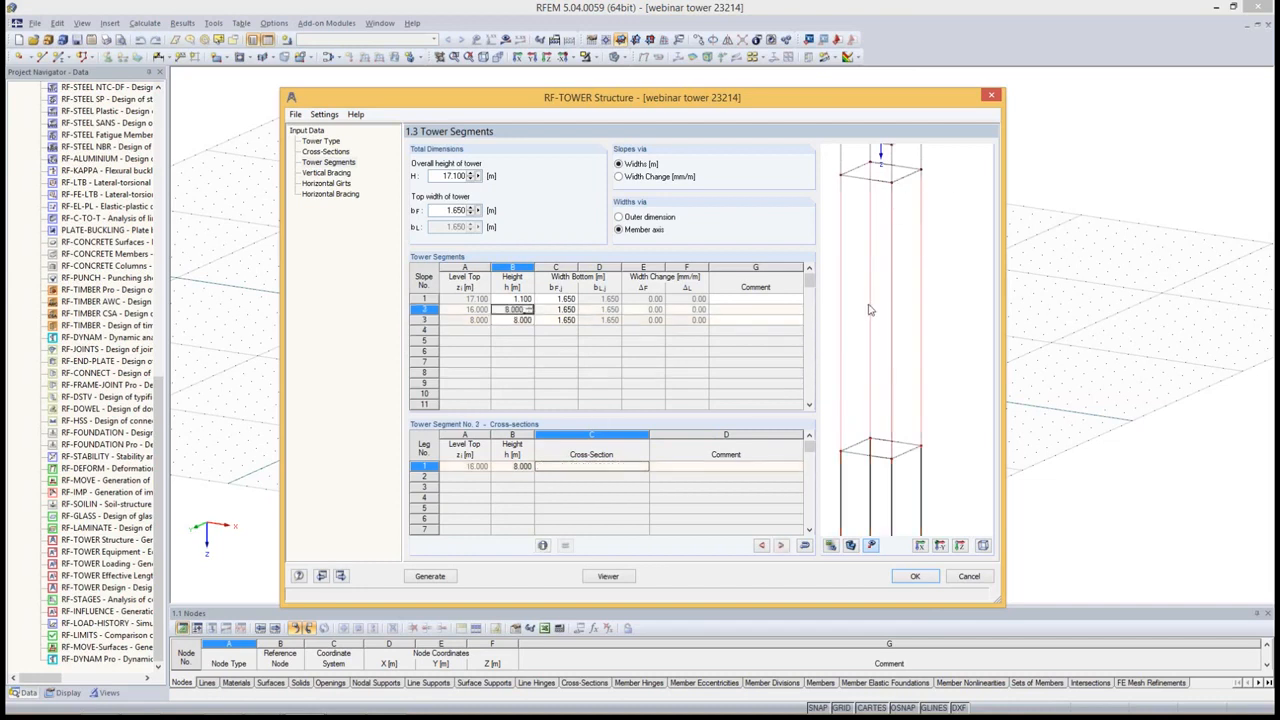
pyautogui.click(638, 467)
pyautogui.click(644, 467)
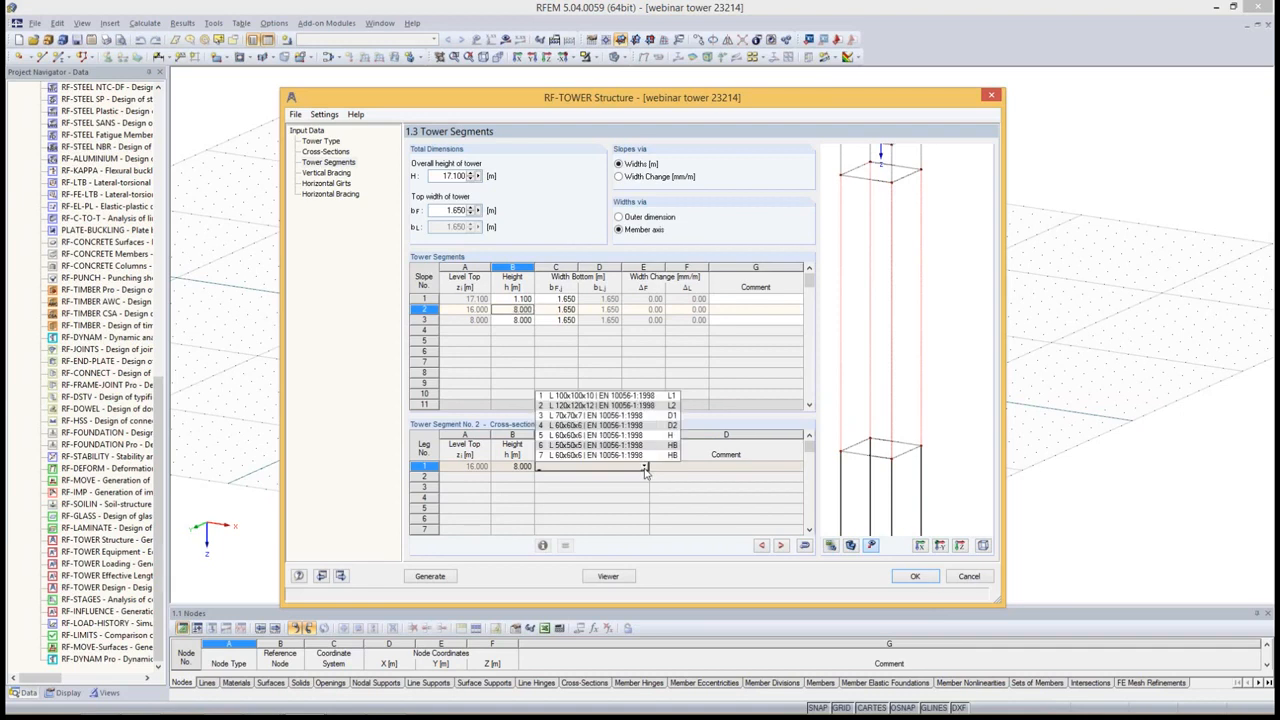
pyautogui.click(620, 396)
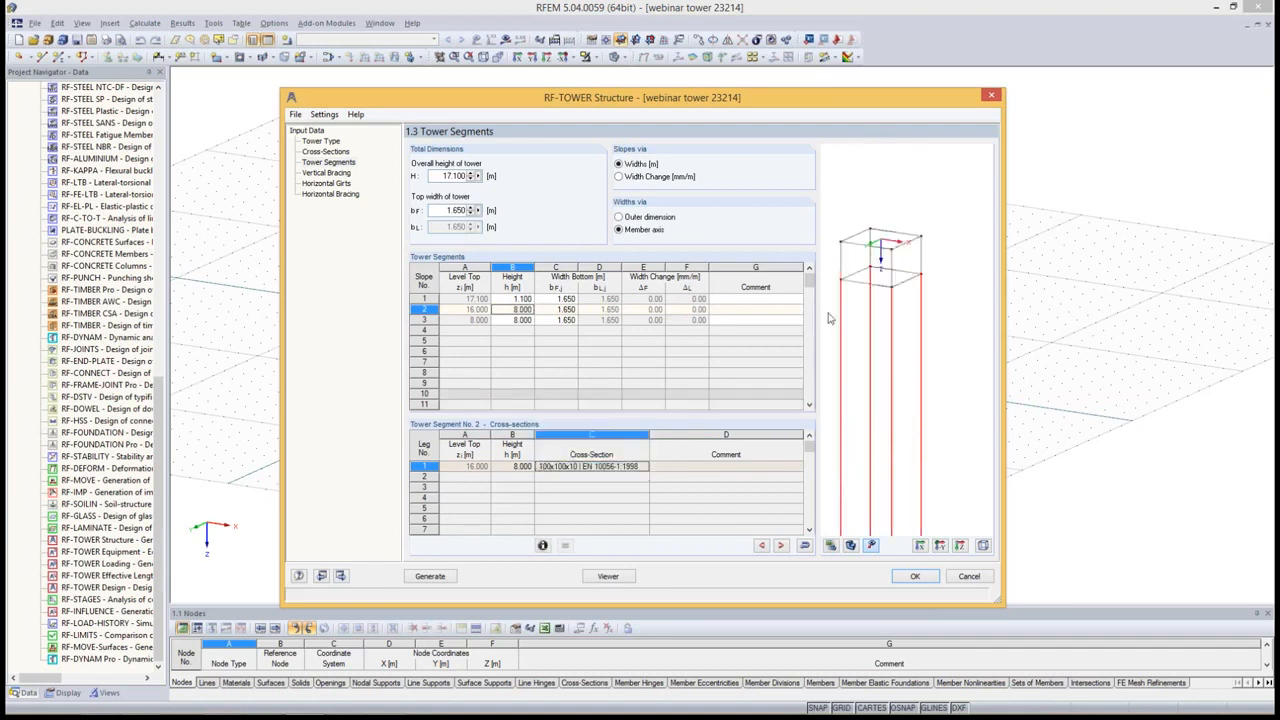
# Assign the L1 cross-section, L 100x100x10, to the legs of tower segment 1
pyautogui.click(556, 299)
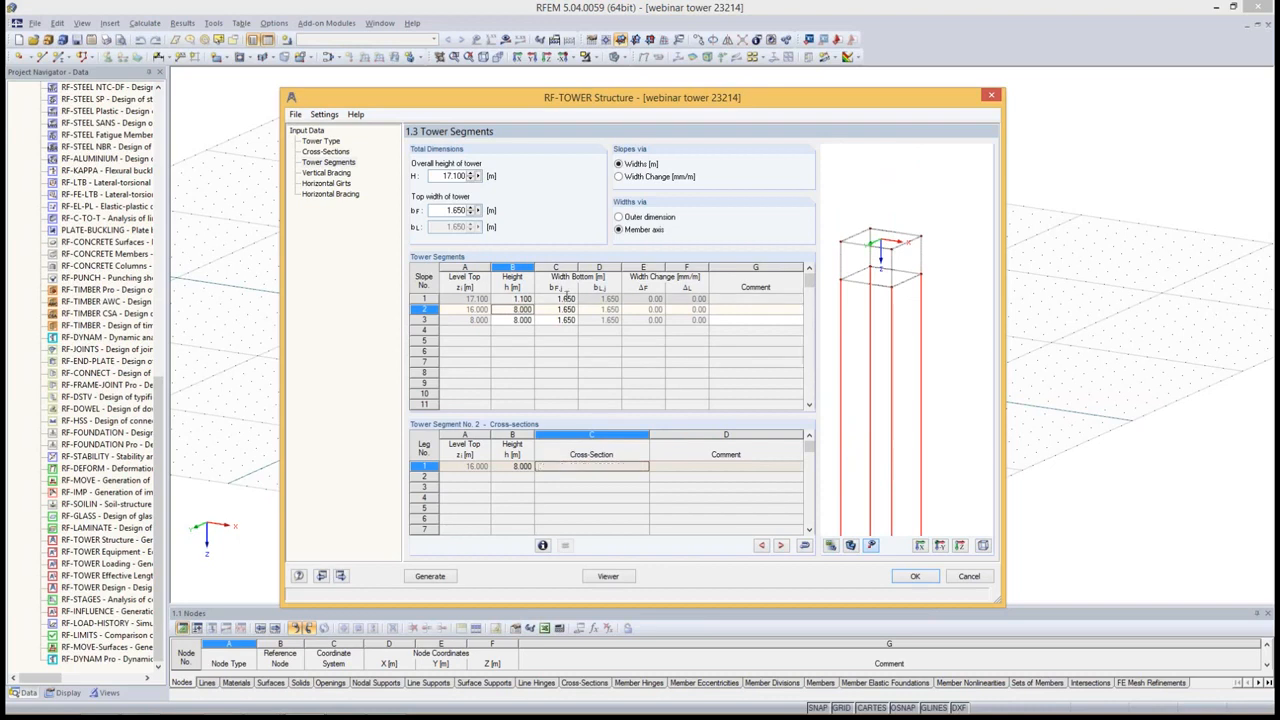
pyautogui.click(643, 466)
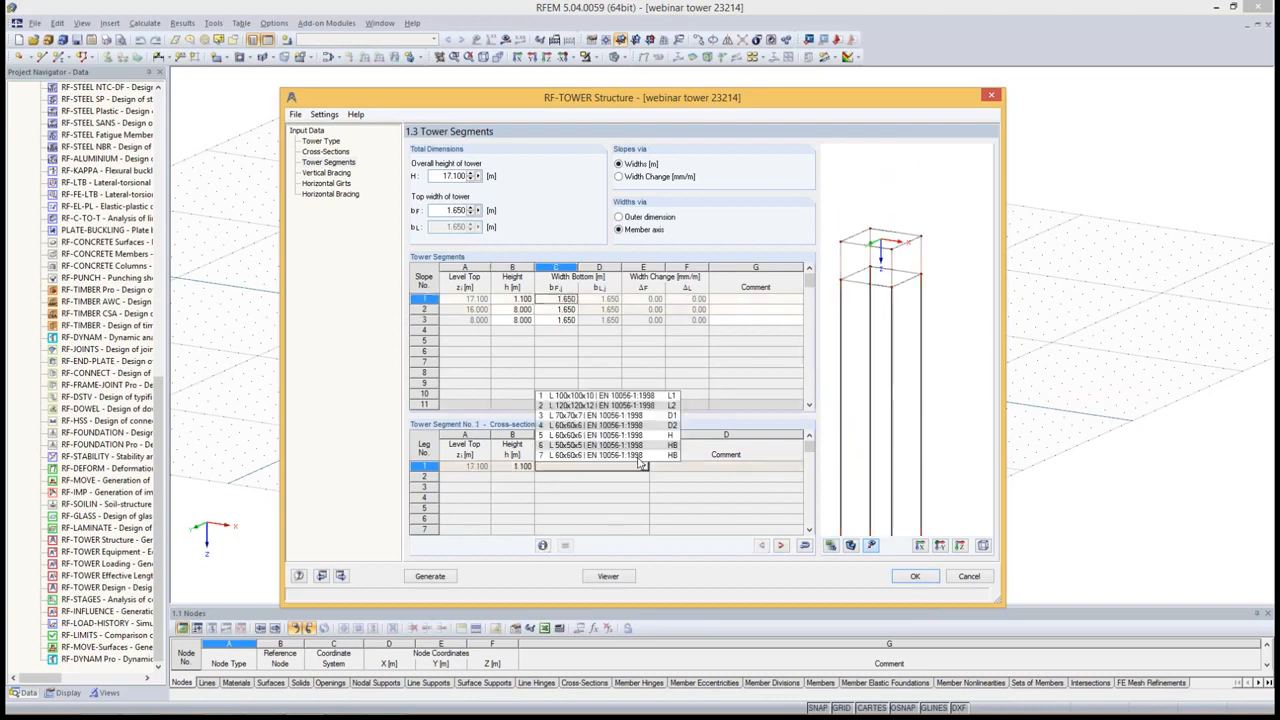
pyautogui.click(615, 397)
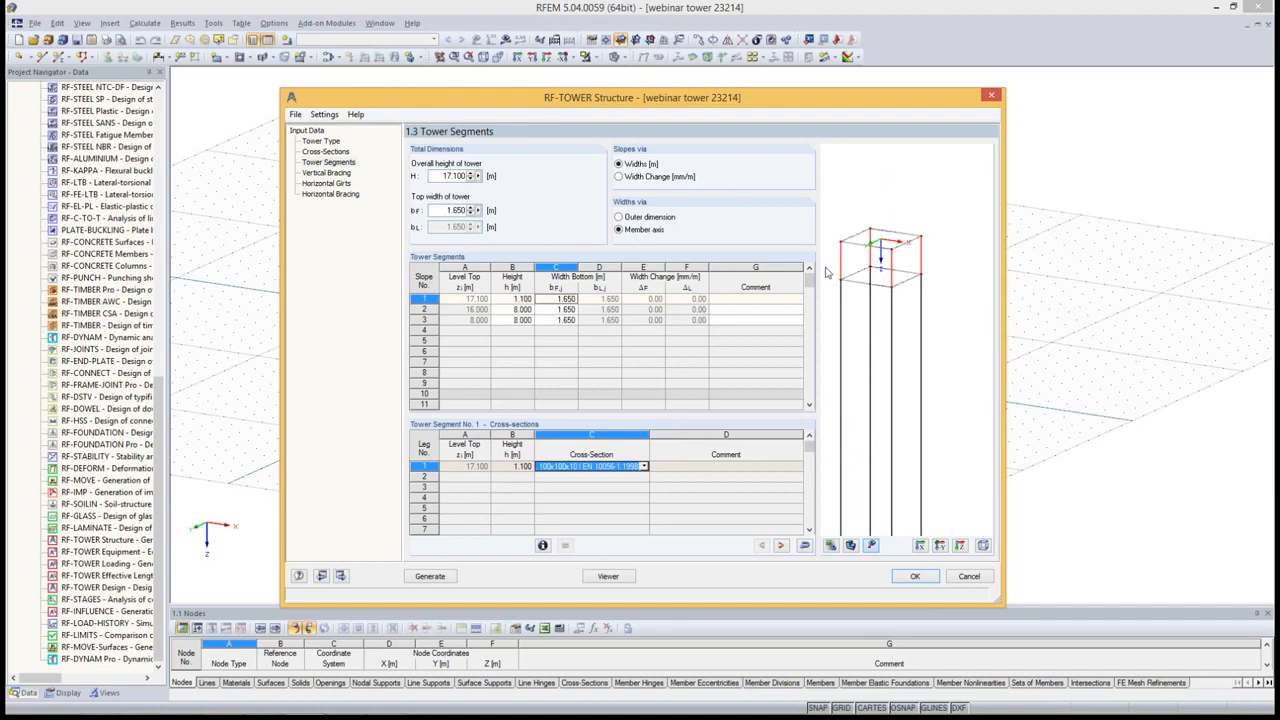
# Set the height of vertical bracing panel 1 to 0.55 m
pyautogui.click(327, 173)
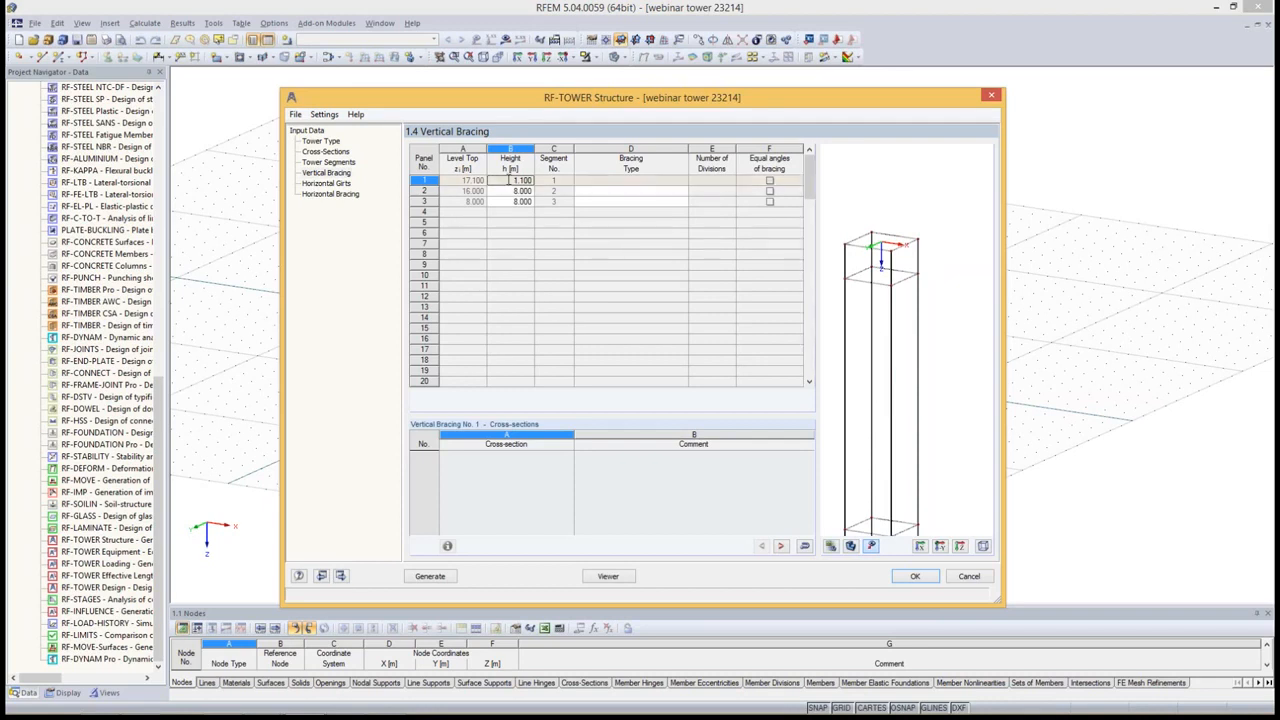
pyautogui.doubleClick(510, 180)
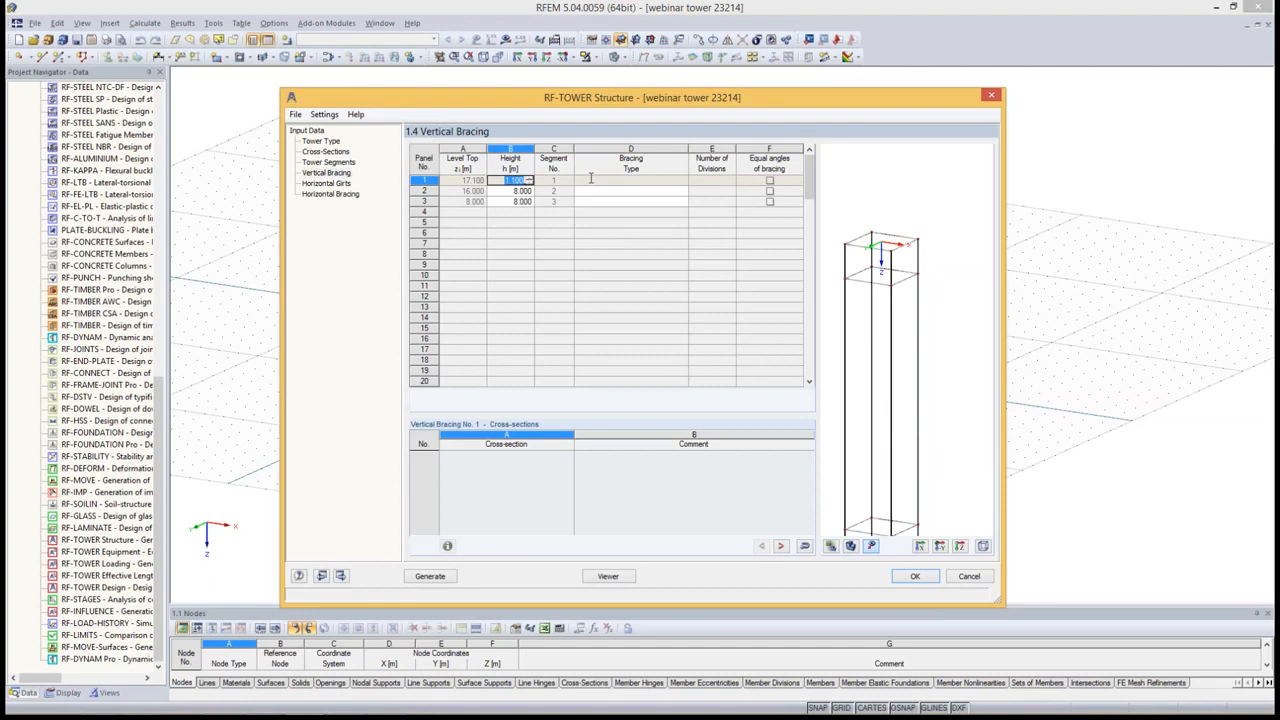
pyautogui.write('0.55')
pyautogui.press('Return')
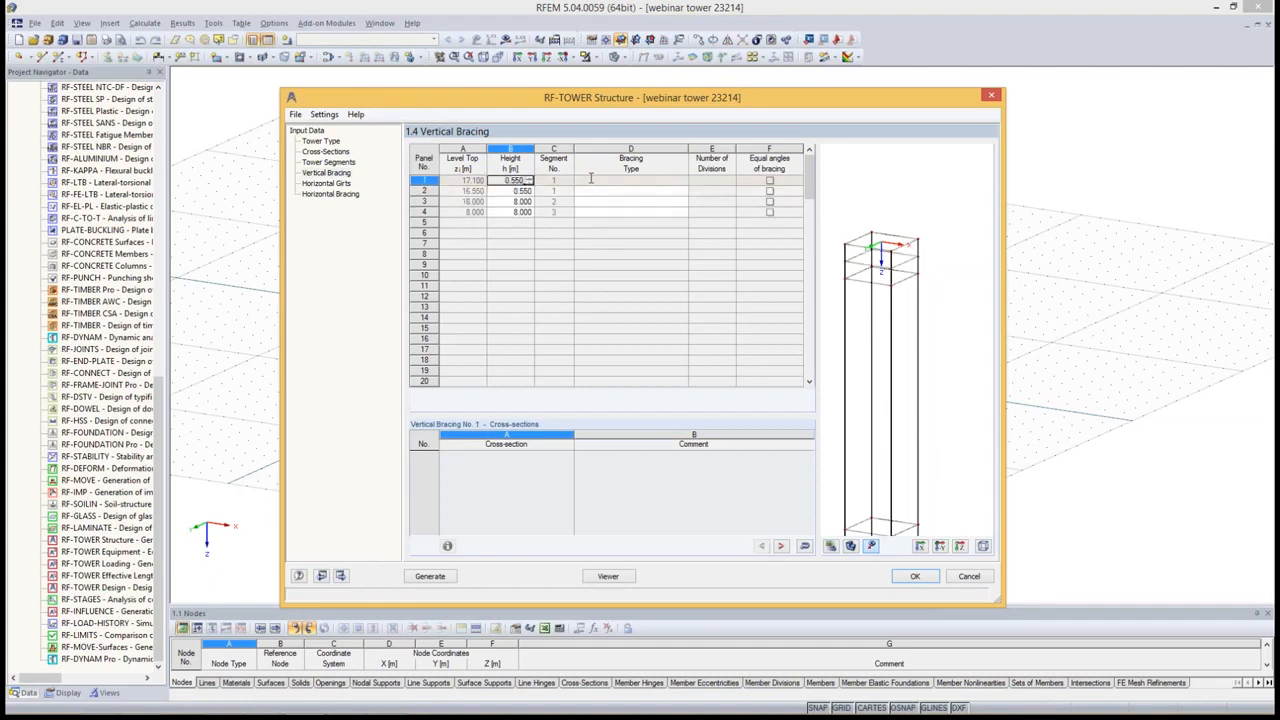
pyautogui.click(591, 179)
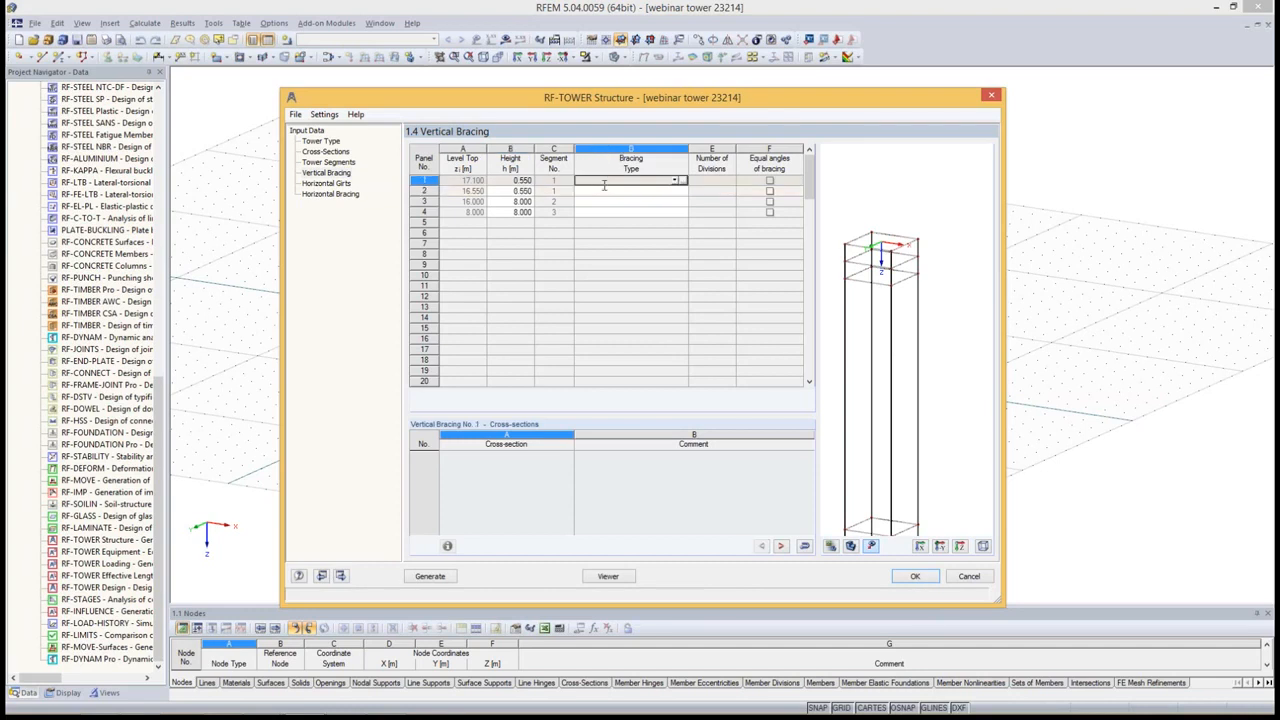
pyautogui.moveTo(590, 190); pyautogui.dragTo(588, 178)
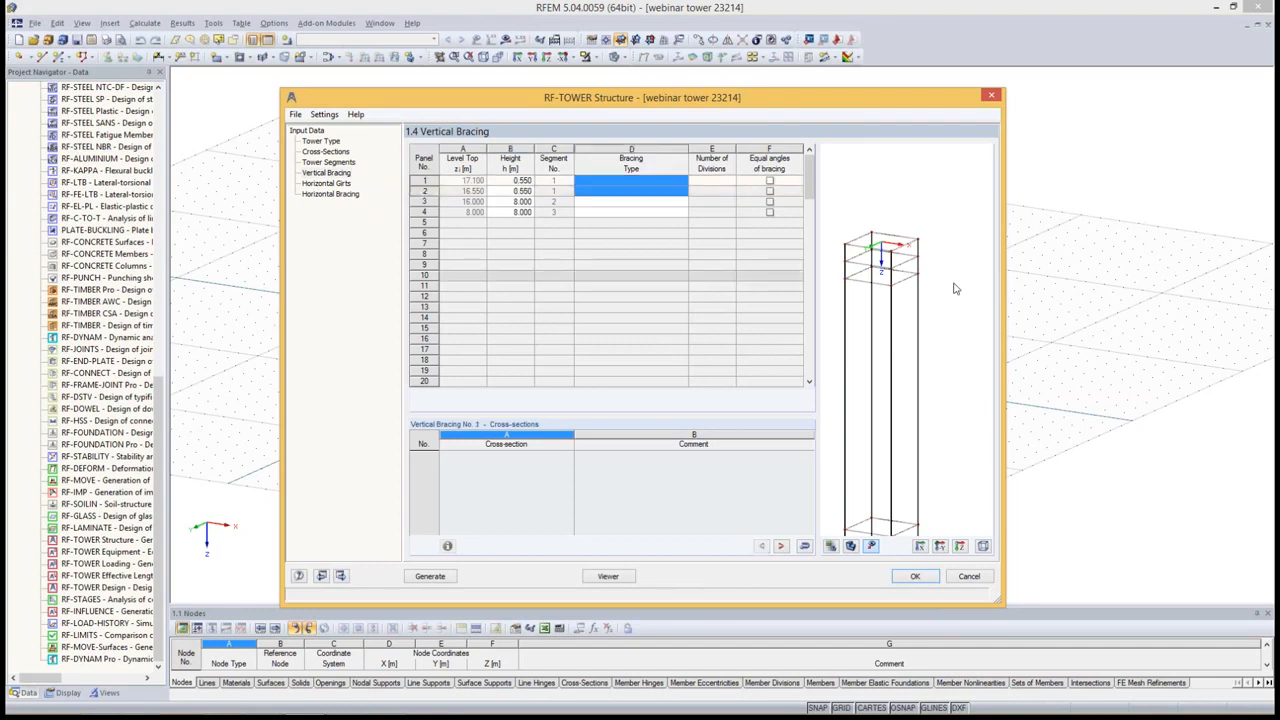
pyautogui.scroll(1, 924, 272)
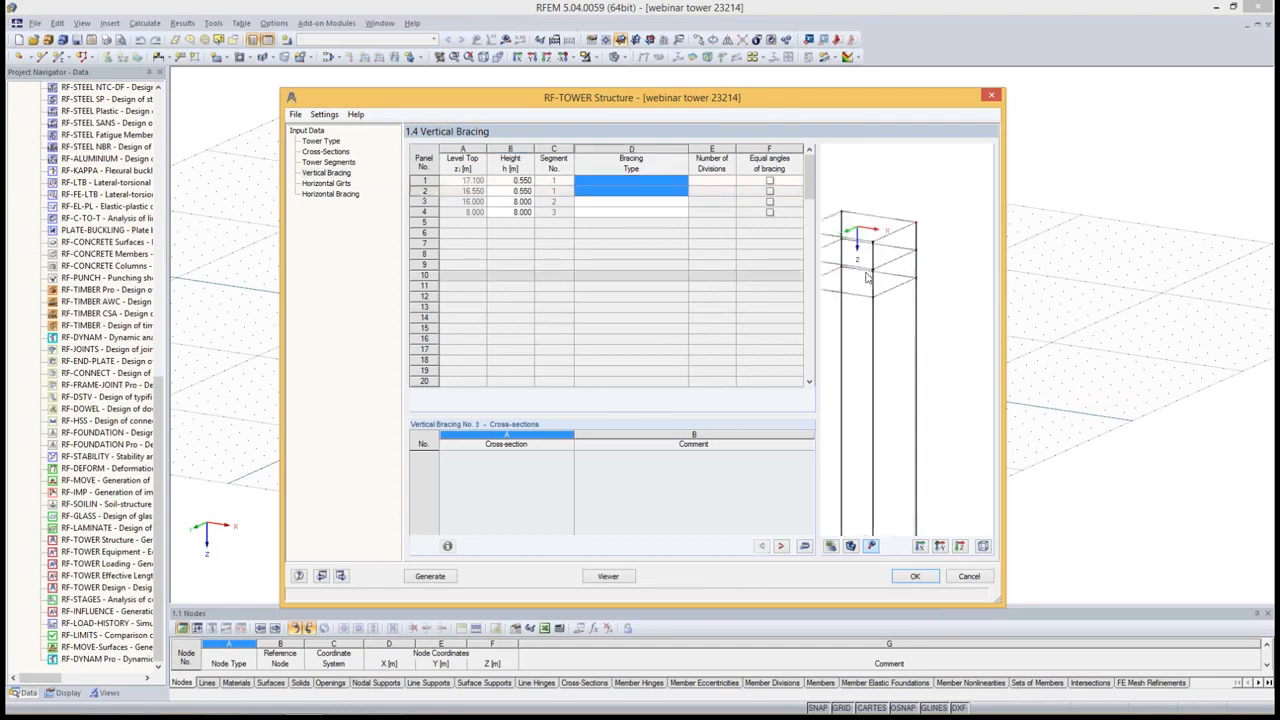
pyautogui.click(608, 202)
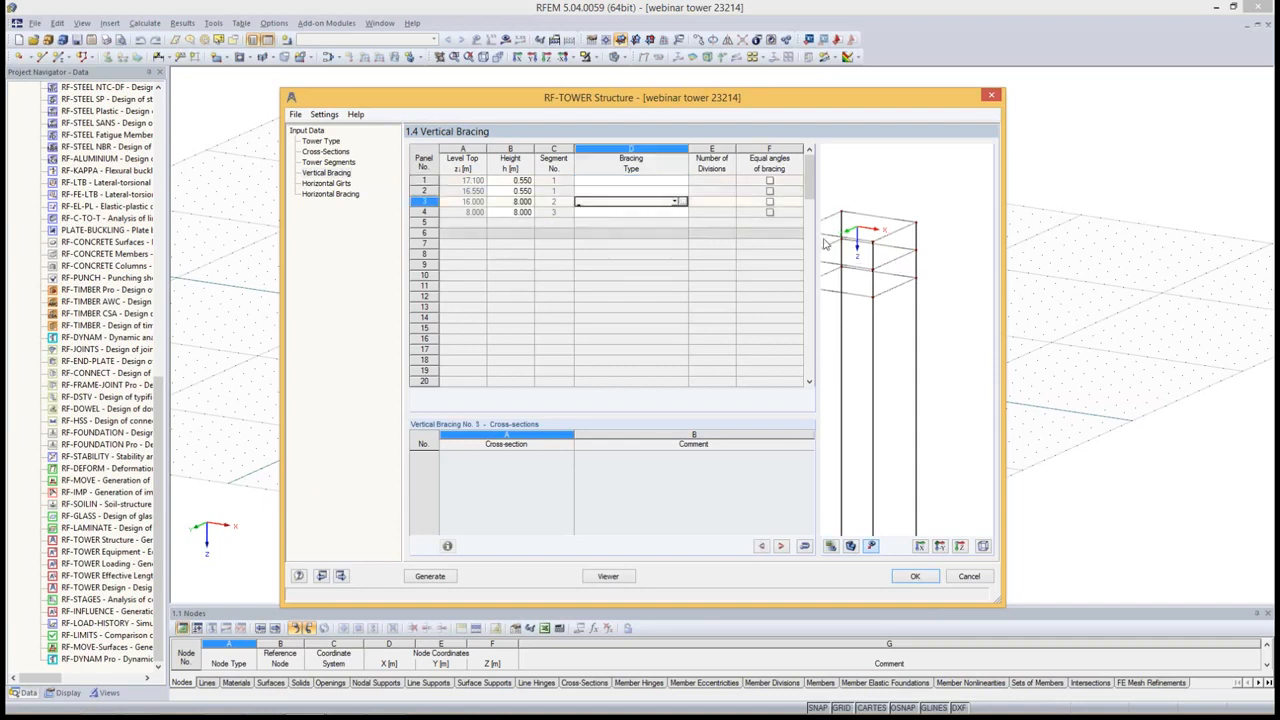
pyautogui.scroll(-2, 869, 250)
pyautogui.moveTo(869, 259); pyautogui.dragTo(915, 271, button='middle')
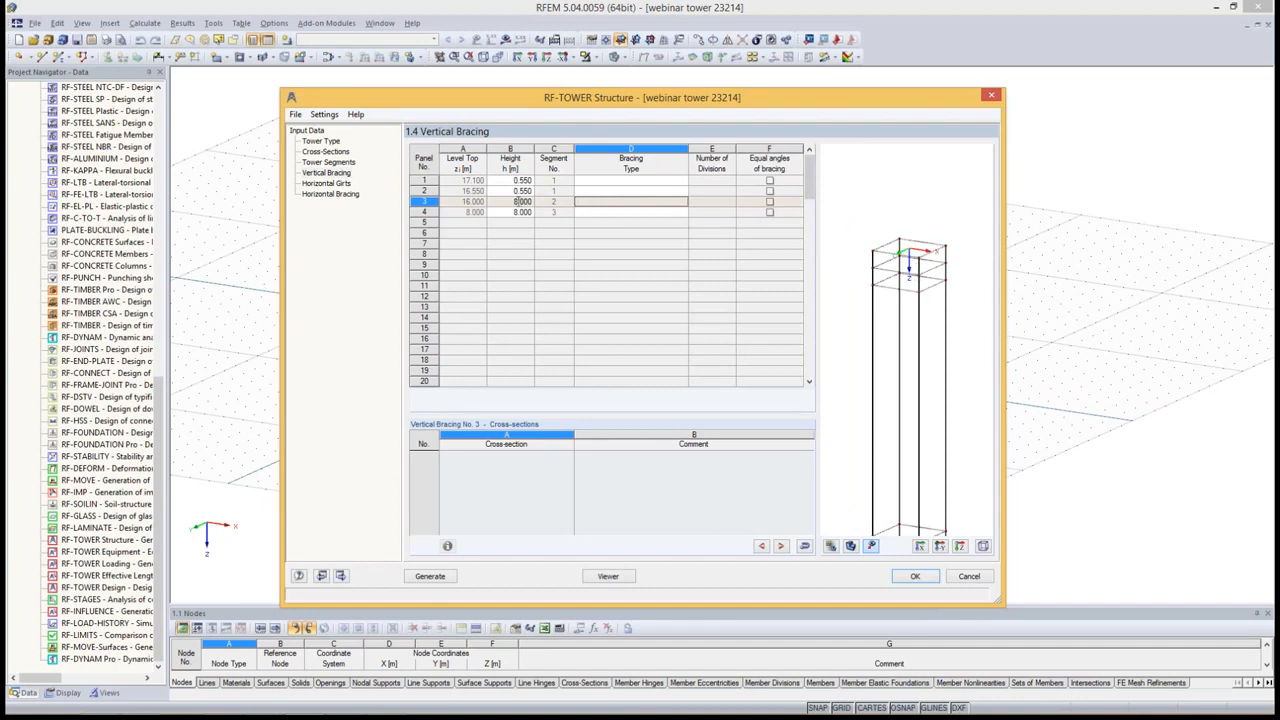
# Divide segment 2 by setting the heights of vertical bracing panels 3, 4 and 5 to 1.62, 0.88 and 1.17 m
pyautogui.click(522, 201)
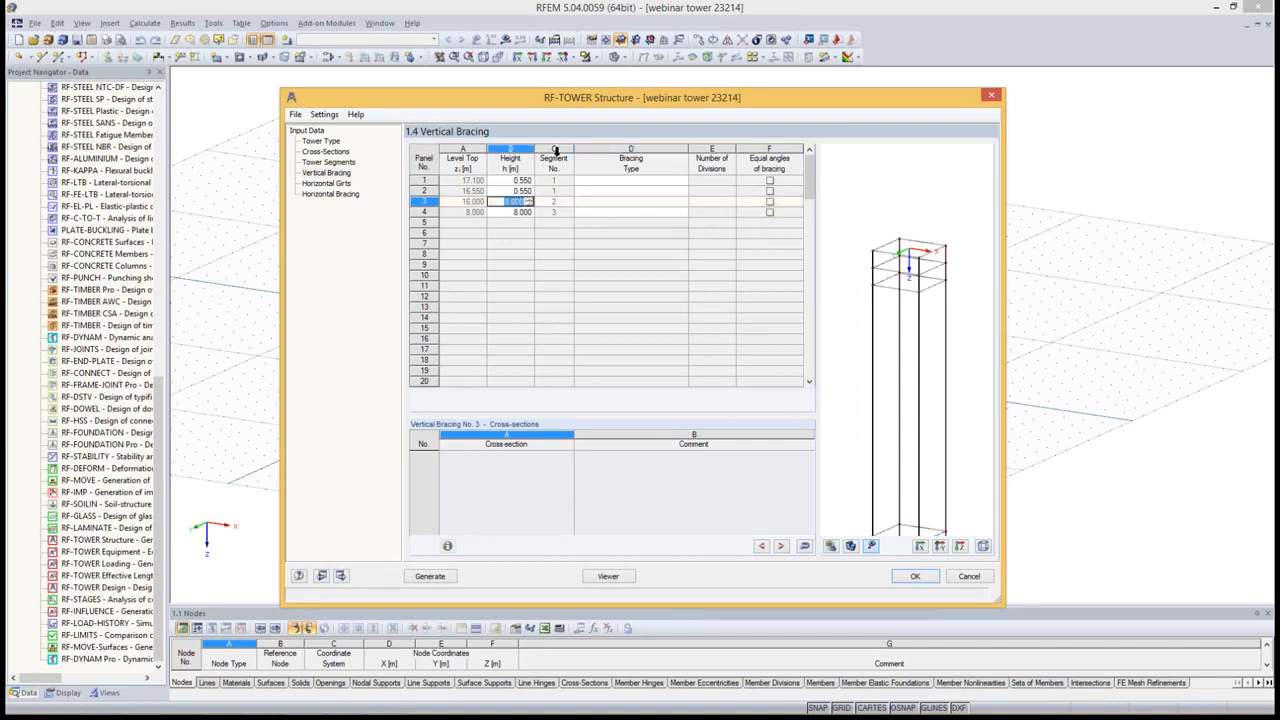
pyautogui.write('1.62')
pyautogui.press('Return')
pyautogui.write('65')
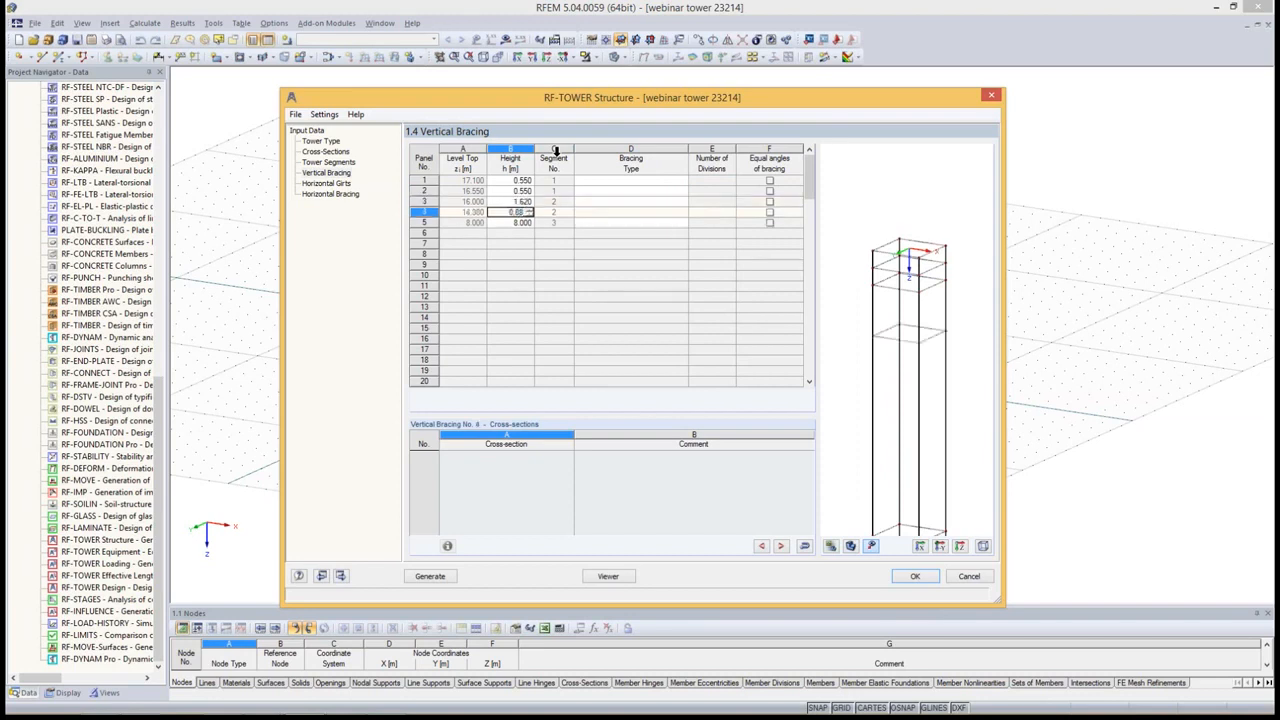
pyautogui.press('Return')
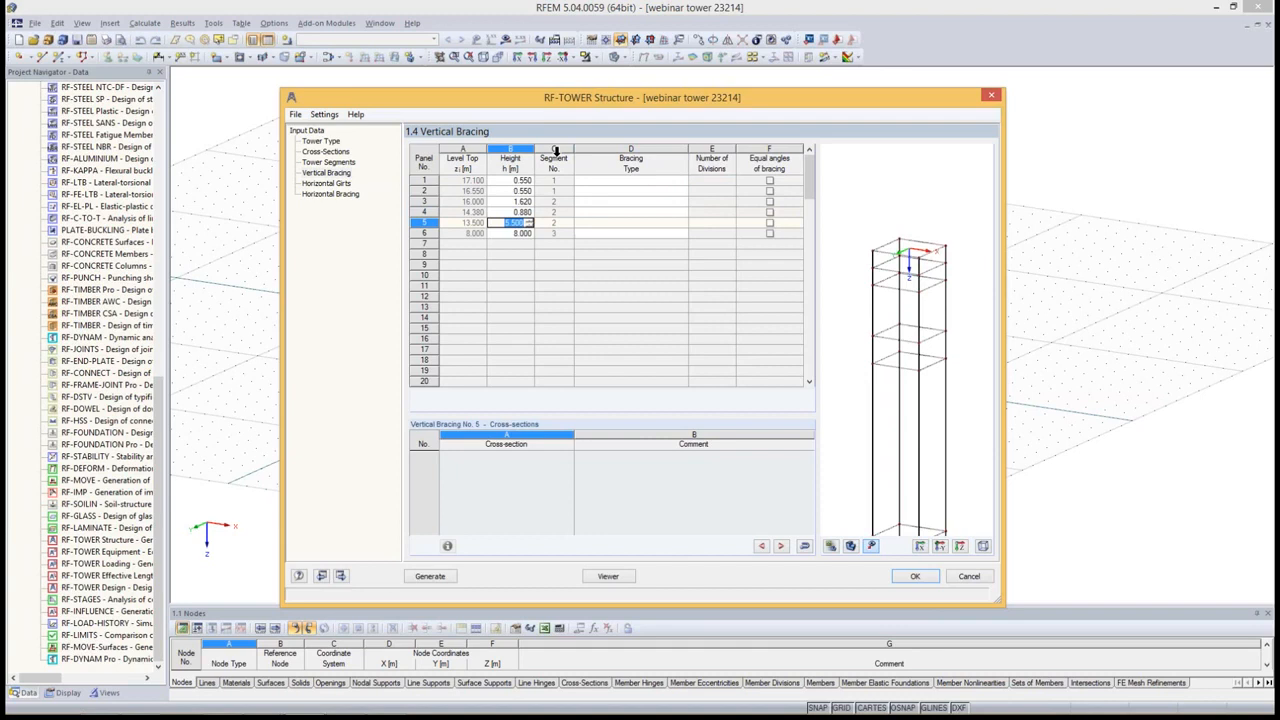
pyautogui.write('1.17')
pyautogui.press('Return')
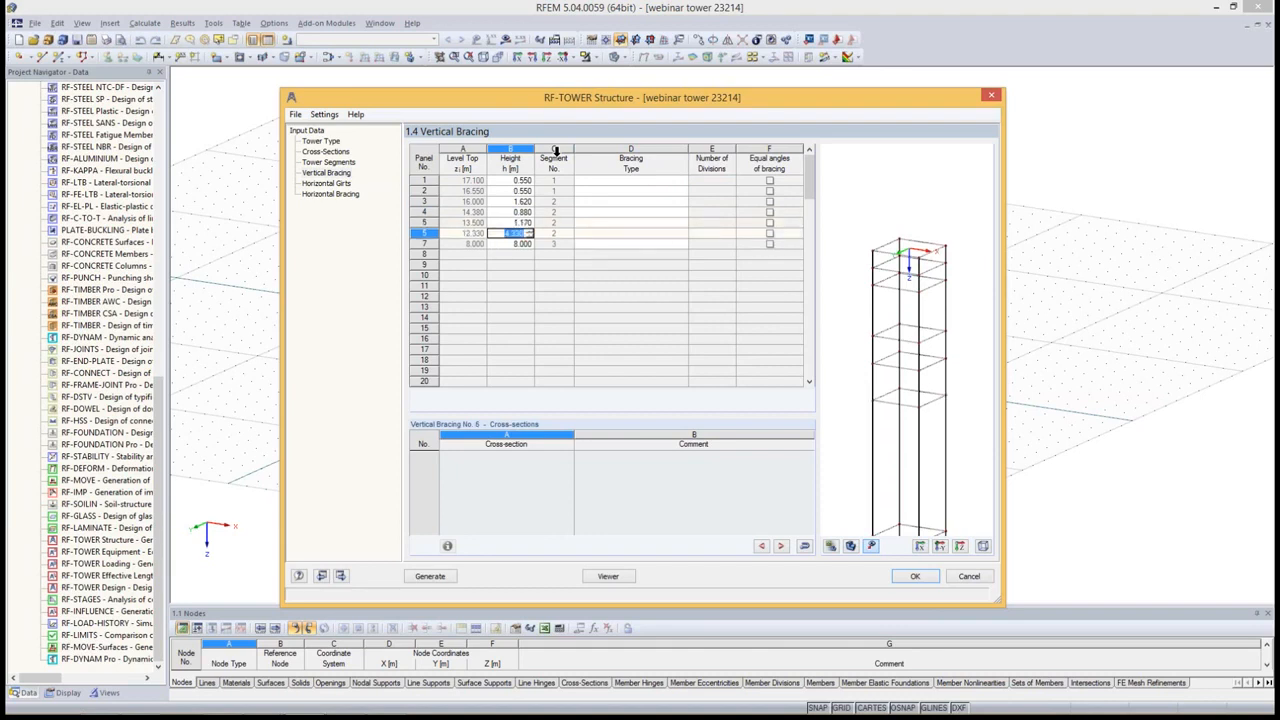
pyautogui.press('Return')
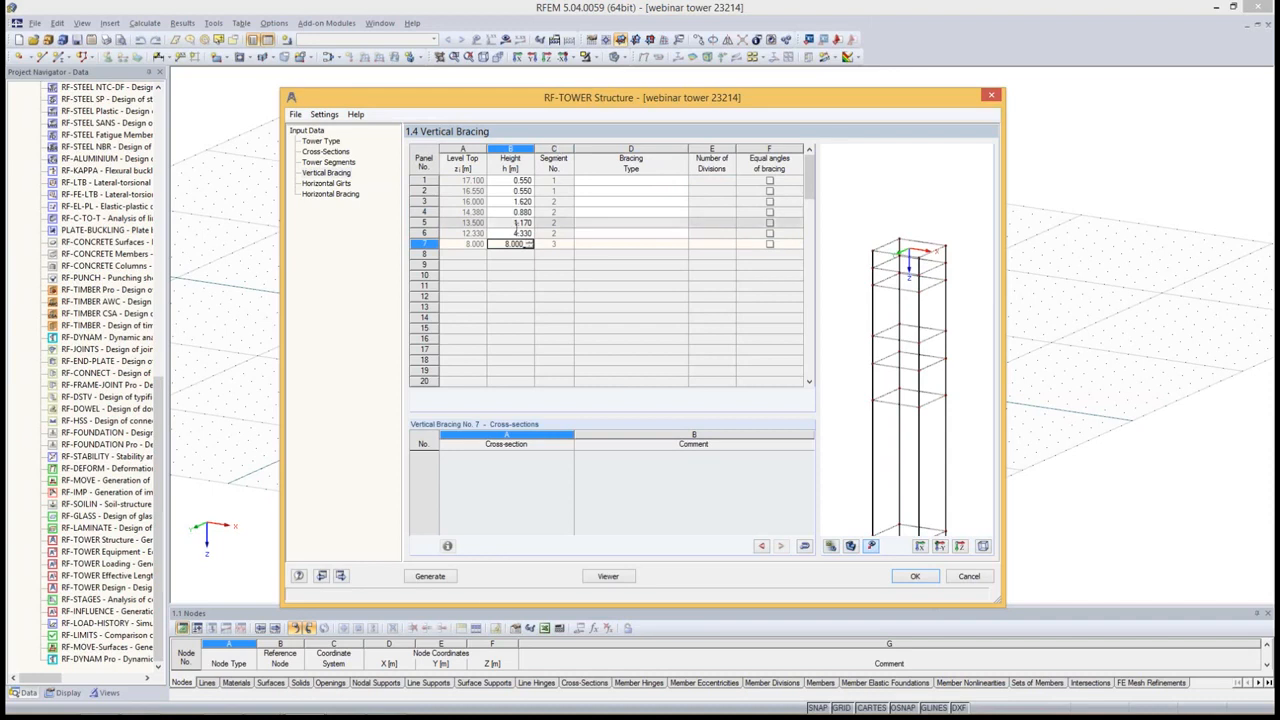
# Divide segment 3 by setting the heights of vertical bracing panels 7 and 8 to 1 m each
pyautogui.doubleClick(509, 242)
pyautogui.write('1')
pyautogui.press('Return')
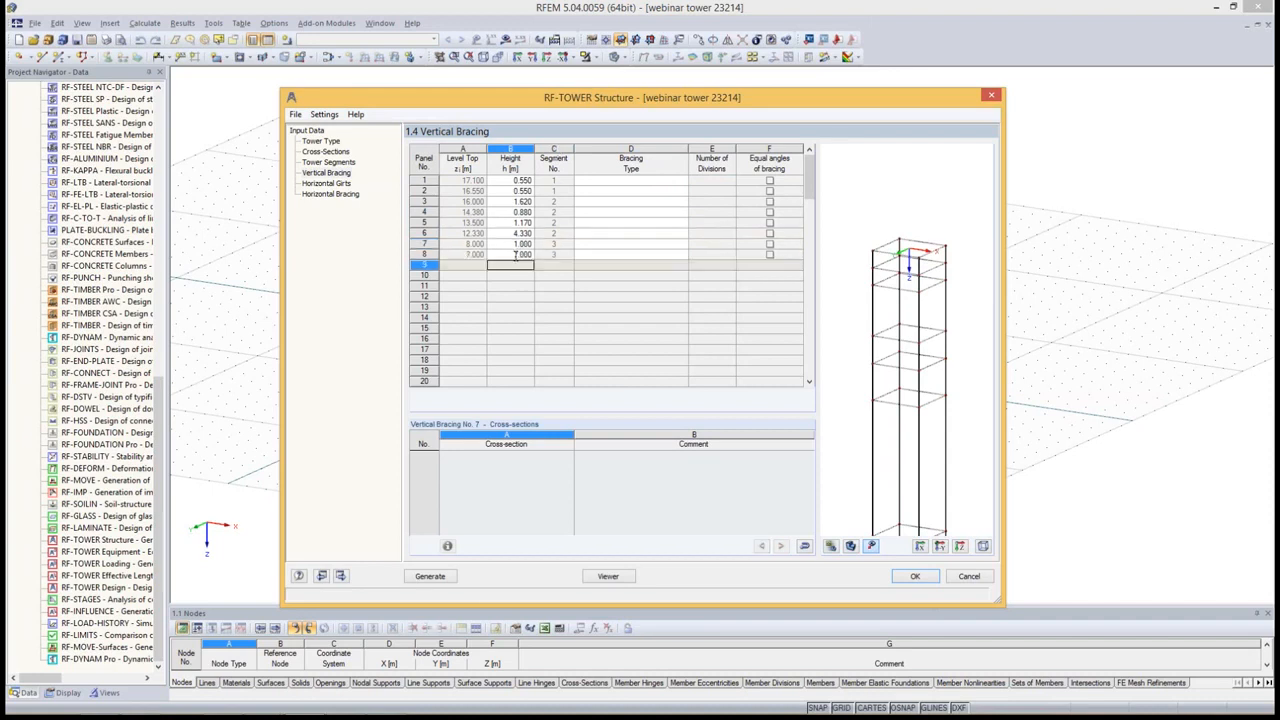
pyautogui.write('1')
pyautogui.press('Return')
pyautogui.write('1')
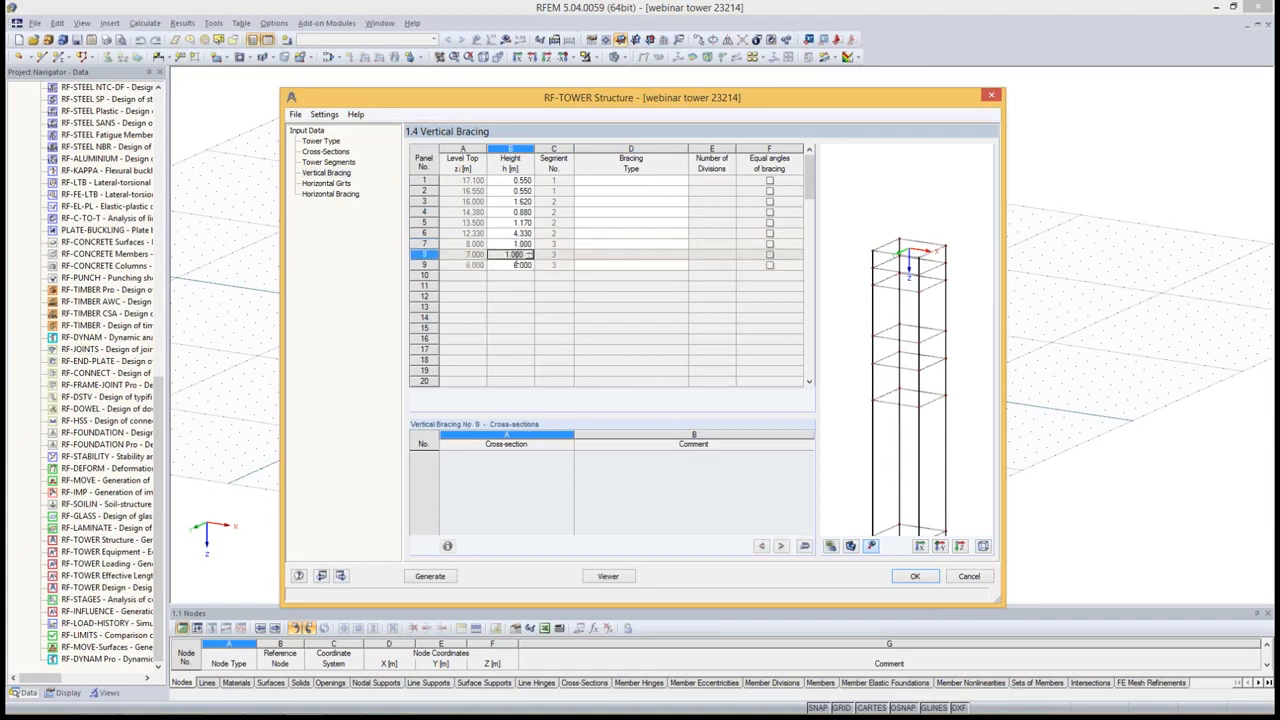
pyautogui.press('Return')
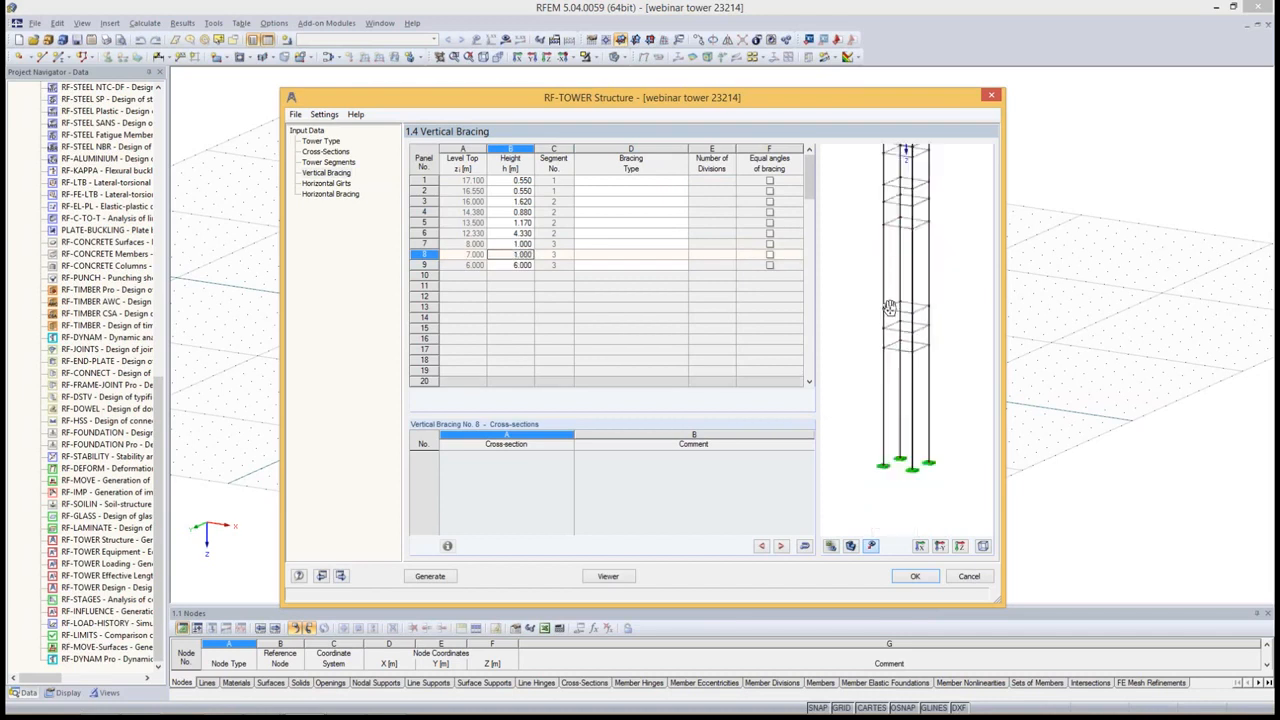
# Look through the list of bracing types available for panel 9 without choosing one
pyautogui.click(618, 264)
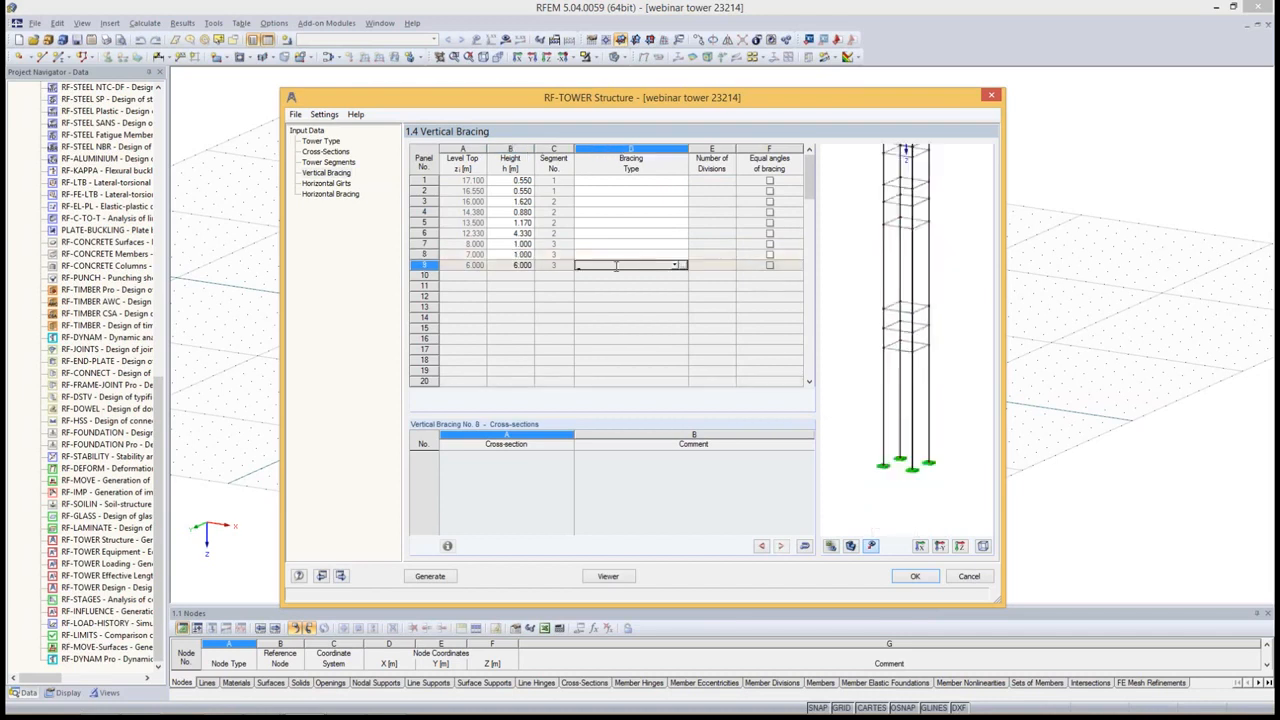
pyautogui.click(675, 267)
pyautogui.scroll(-1, 632, 363)
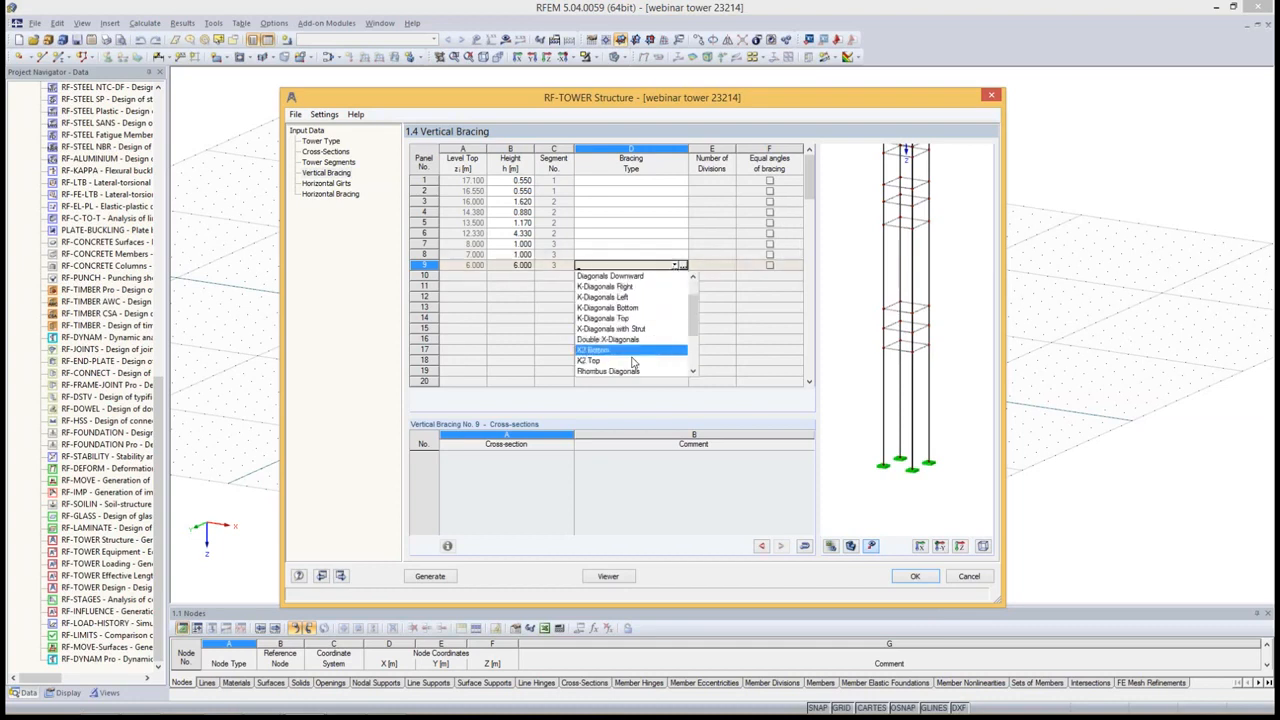
pyautogui.scroll(-2, 640, 358)
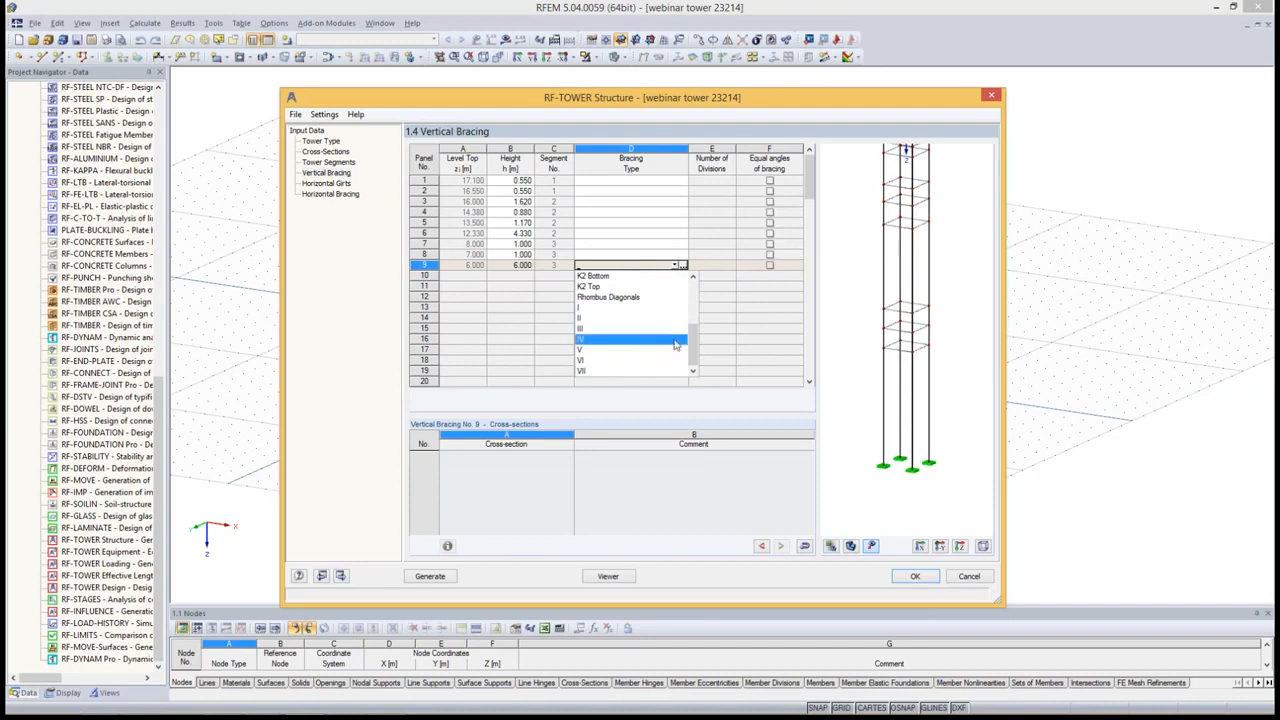
pyautogui.scroll(3, 675, 340)
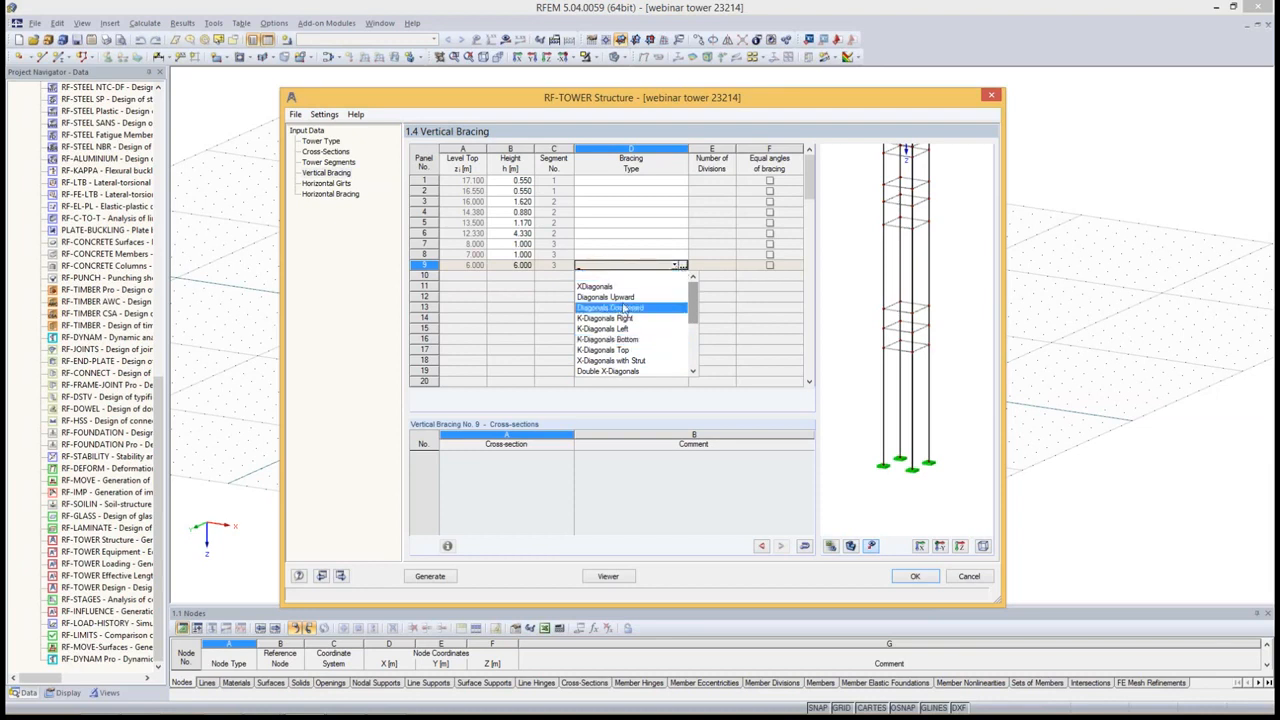
pyautogui.click(705, 267)
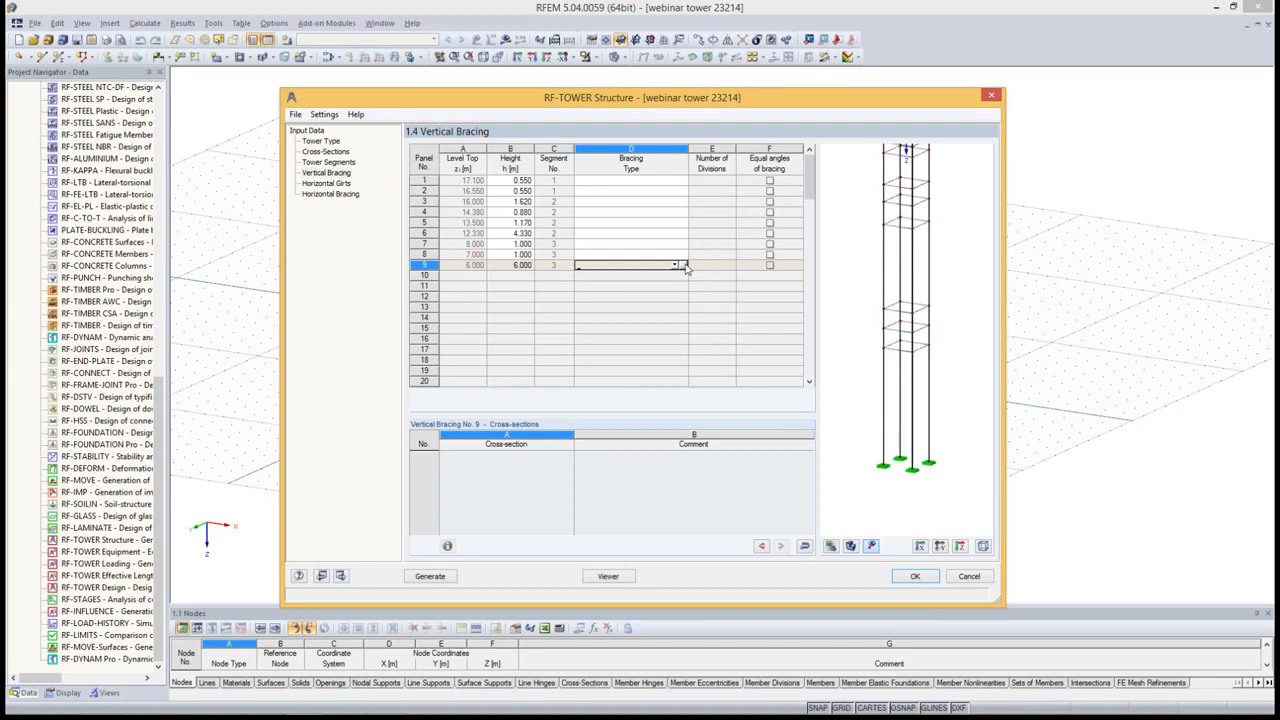
# Preview the graphical bracing types for panel 9, including Diagonals Upward, Diagonals Downward, K-Diagonals Left, Rhombus Diagonals and VI
pyautogui.click(684, 267)
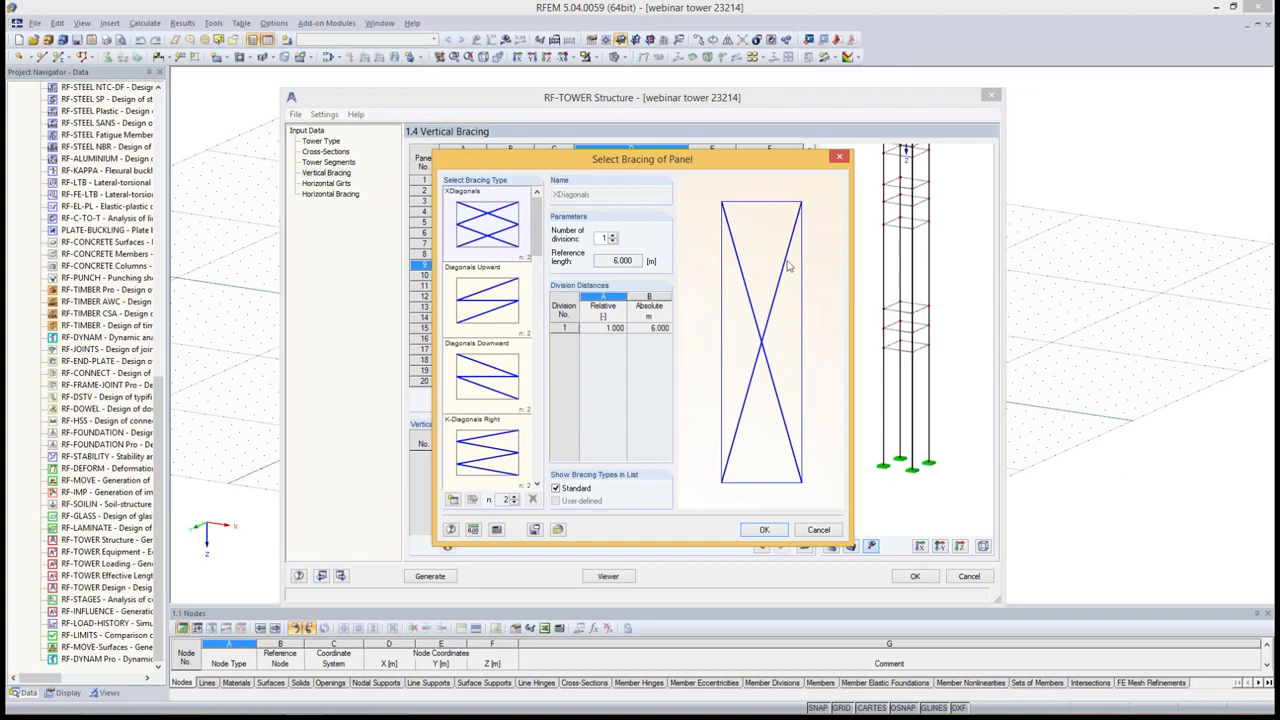
pyautogui.click(487, 300)
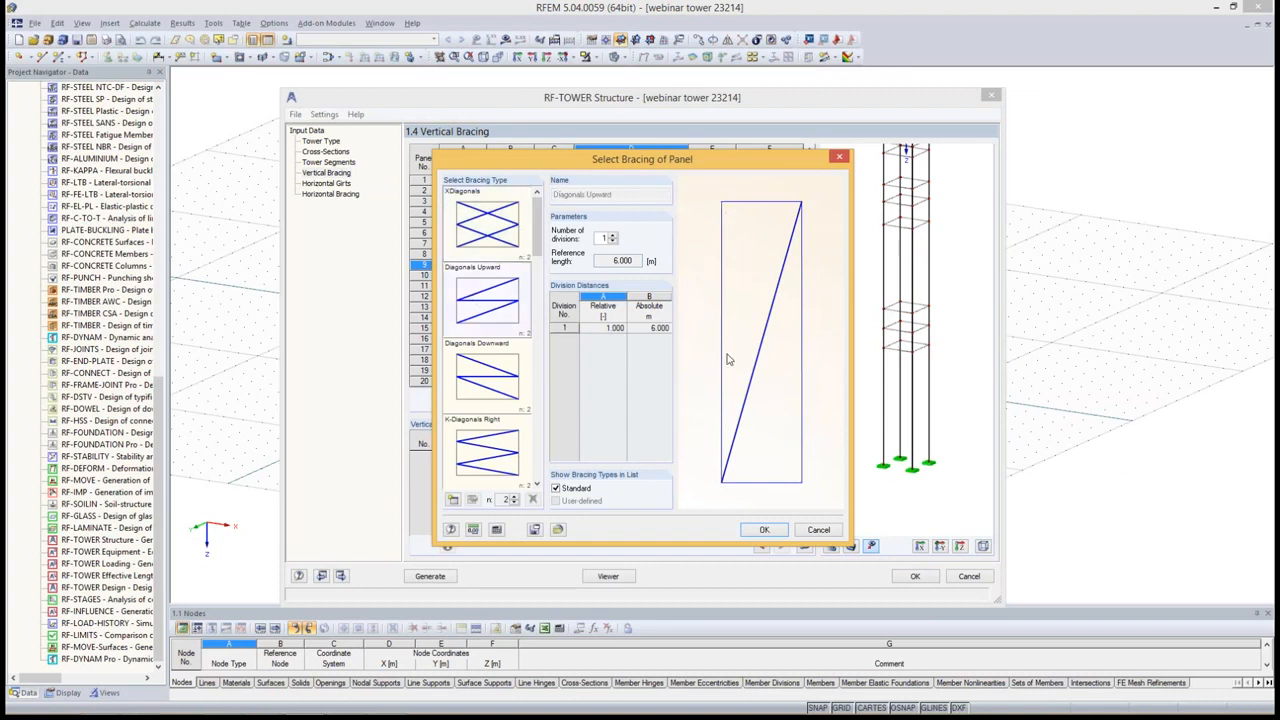
pyautogui.click(487, 376)
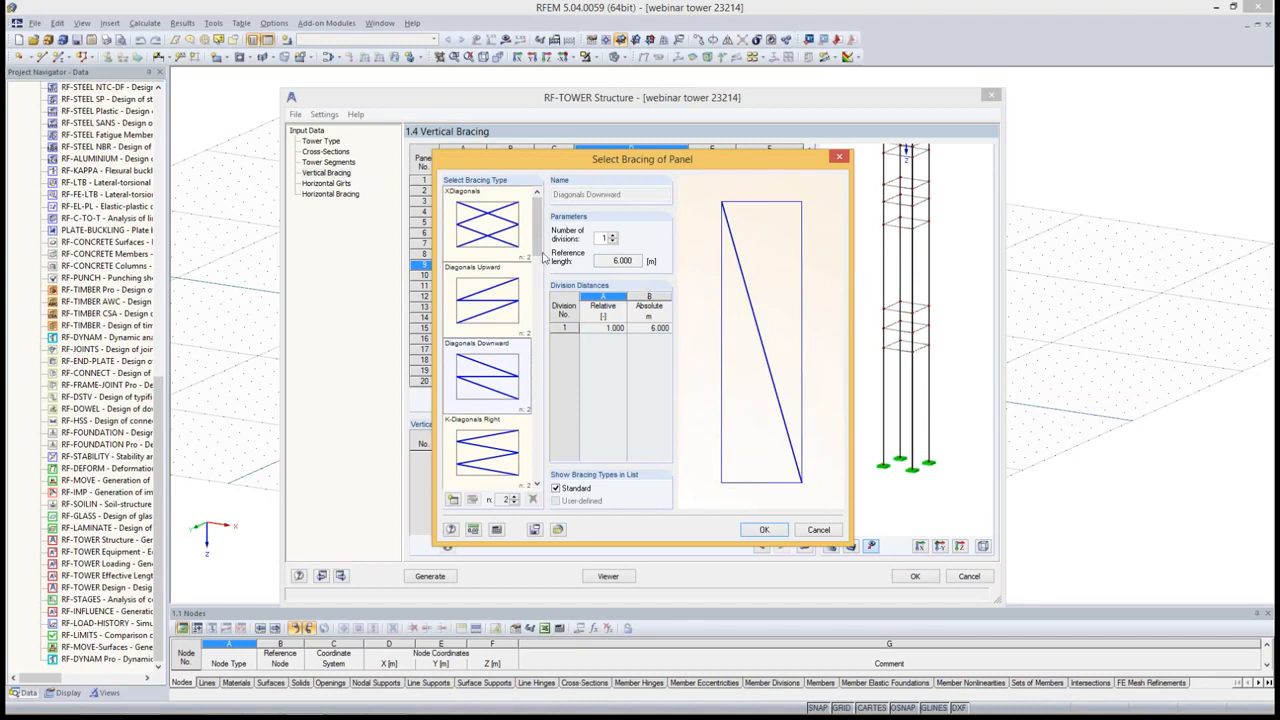
pyautogui.scroll(-2, 490, 340)
pyautogui.click(492, 365)
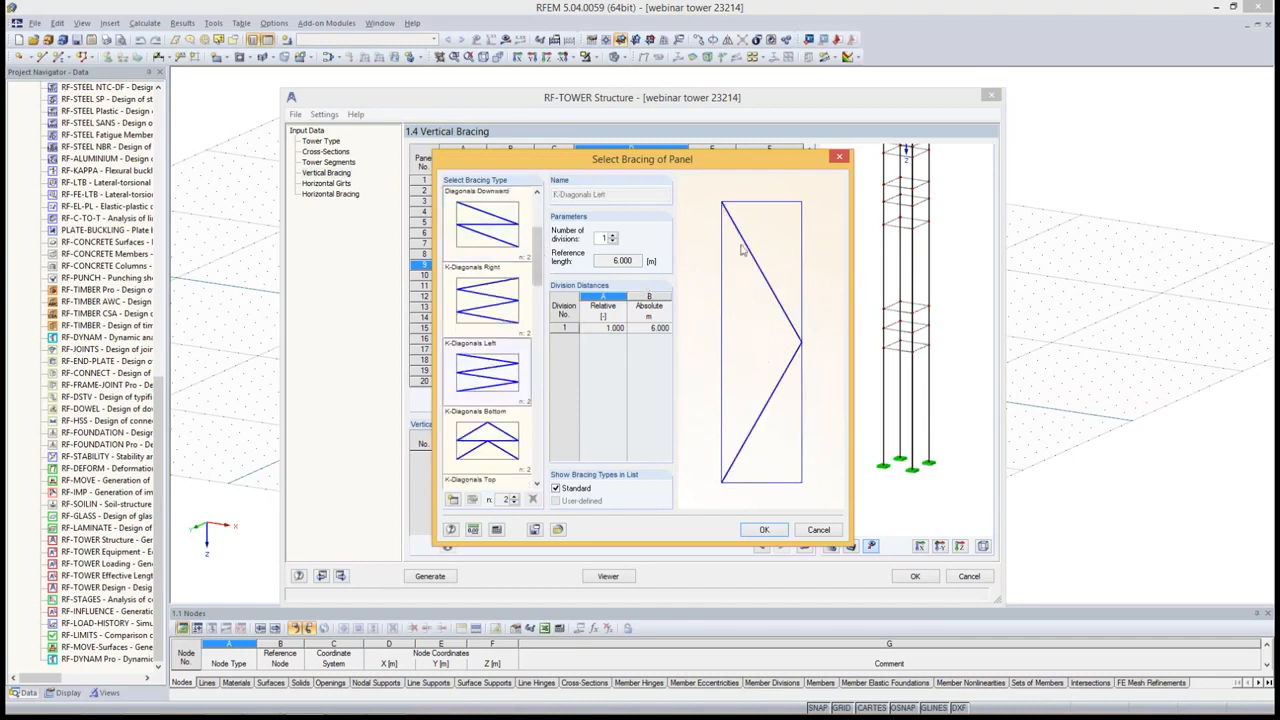
pyautogui.scroll(-5, 507, 355)
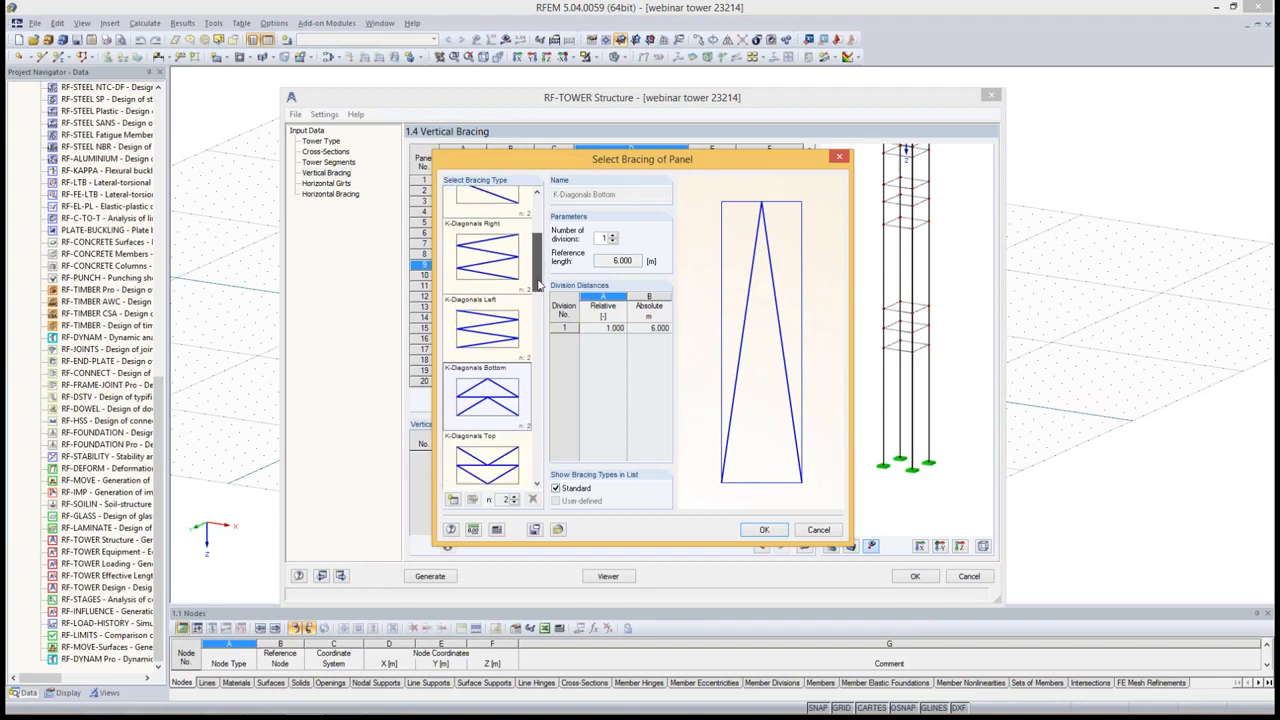
pyautogui.click(505, 350)
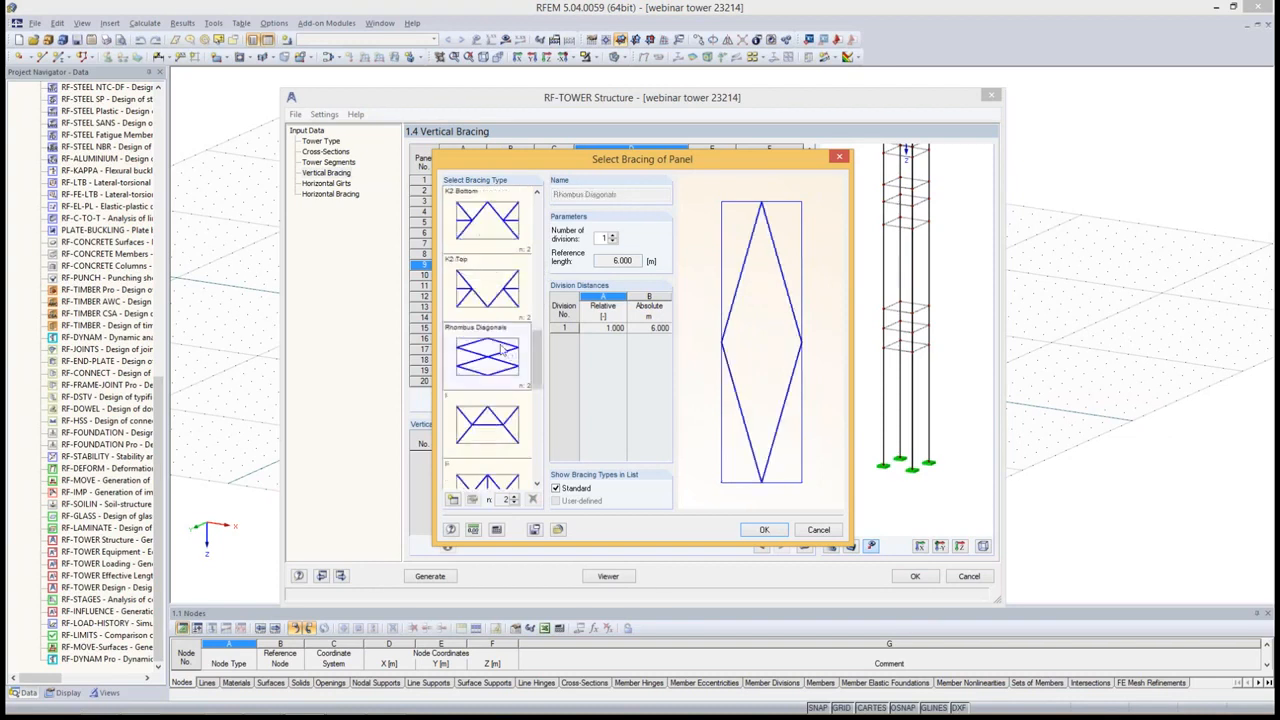
pyautogui.scroll(-3, 540, 358)
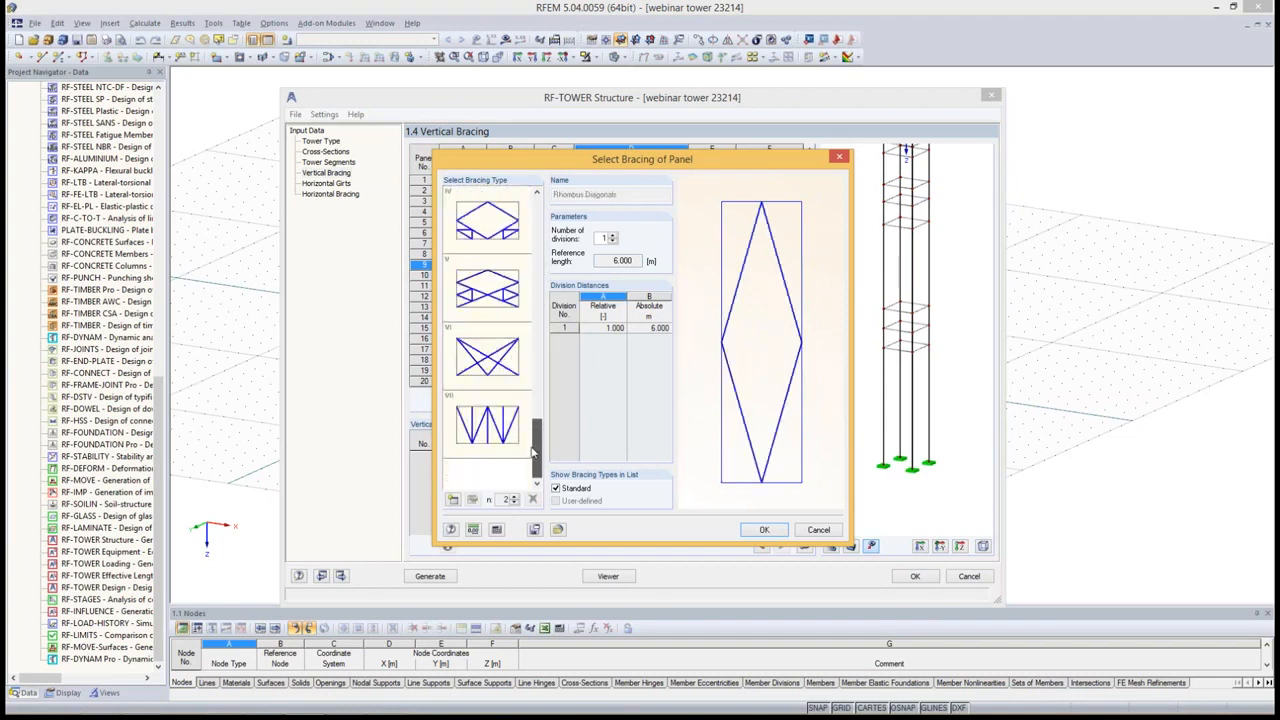
pyautogui.click(500, 355)
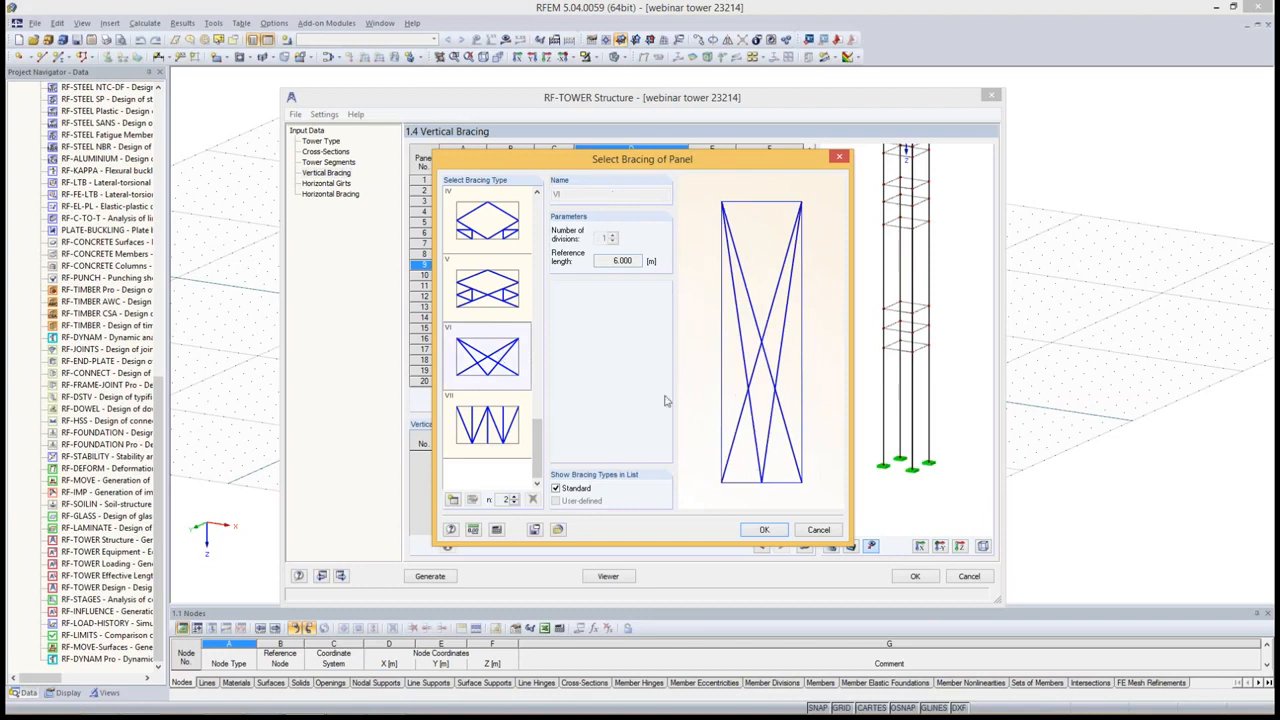
# Examine the line and member definitions of a user-defined bracing based on type VI, and leave without saving
pyautogui.click(454, 501)
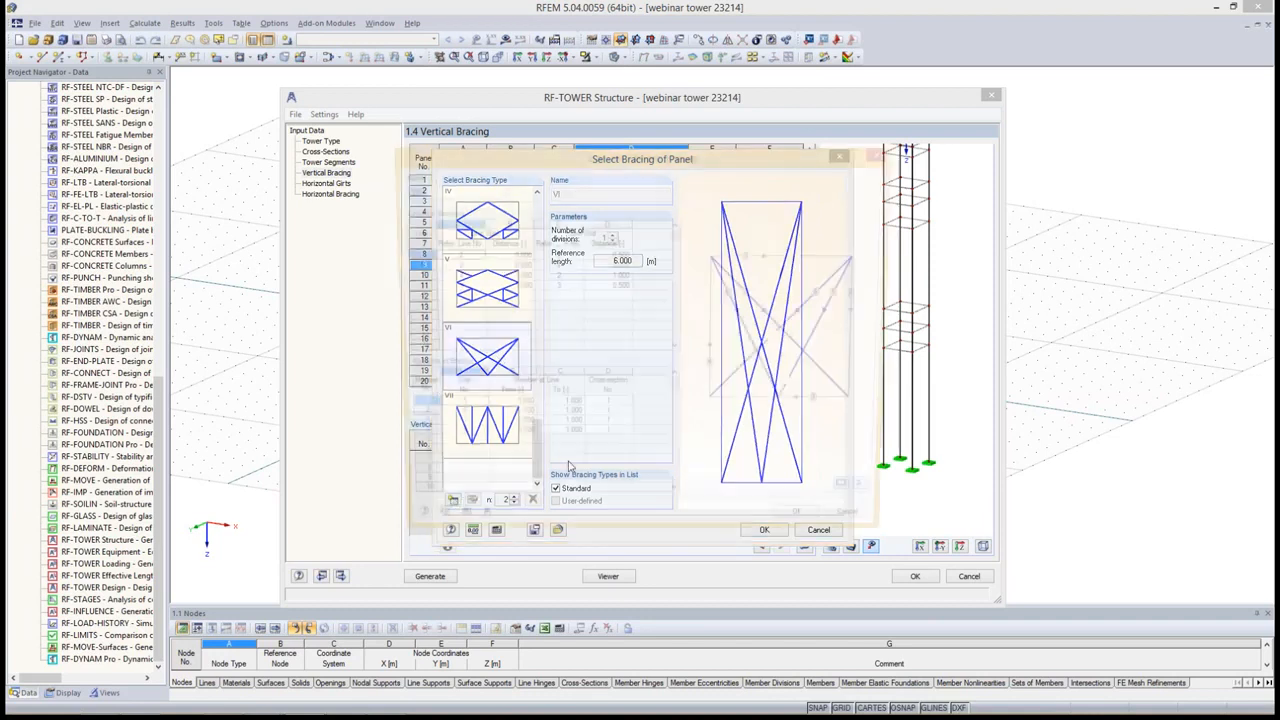
pyautogui.click(470, 256)
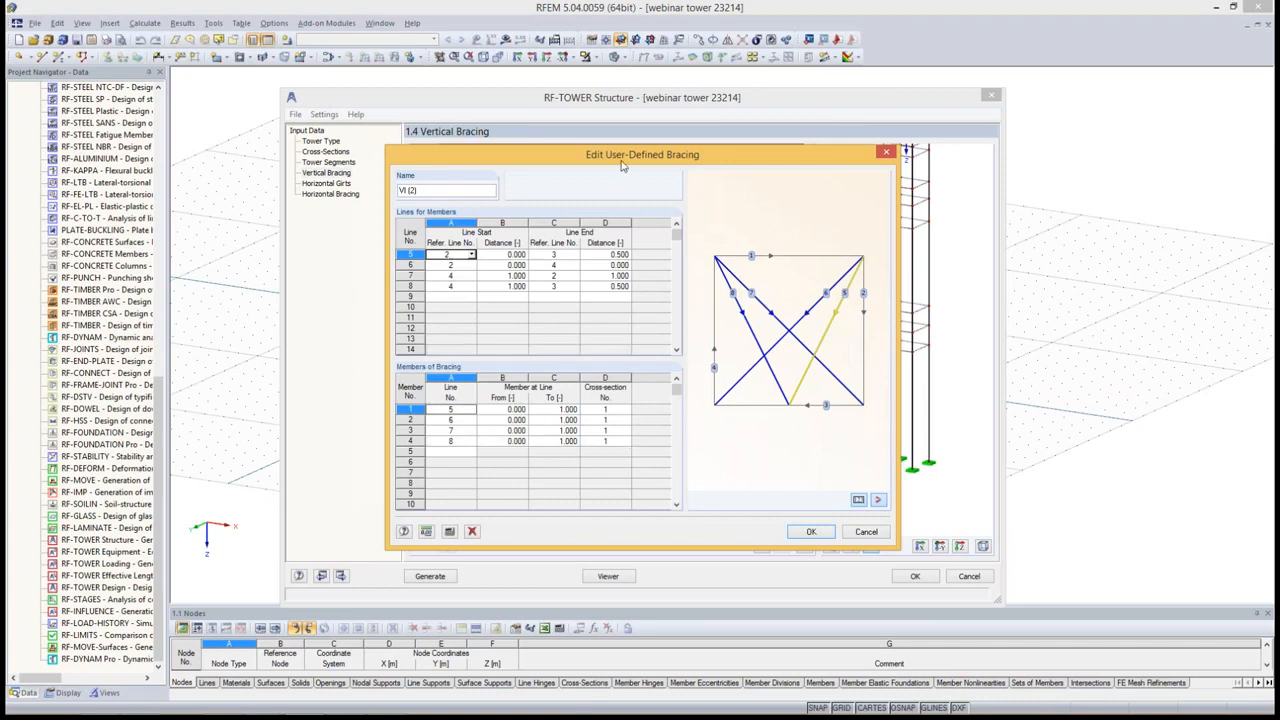
pyautogui.moveTo(630, 162); pyautogui.dragTo(617, 161)
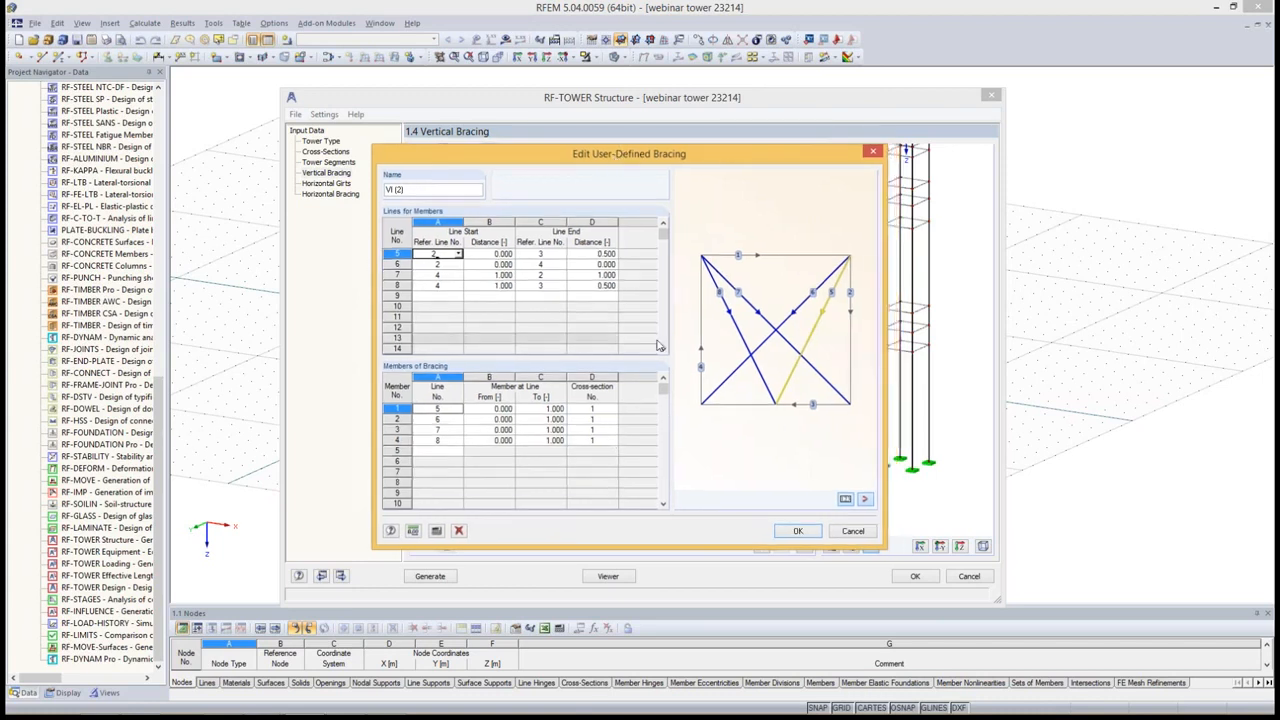
pyautogui.click(852, 531)
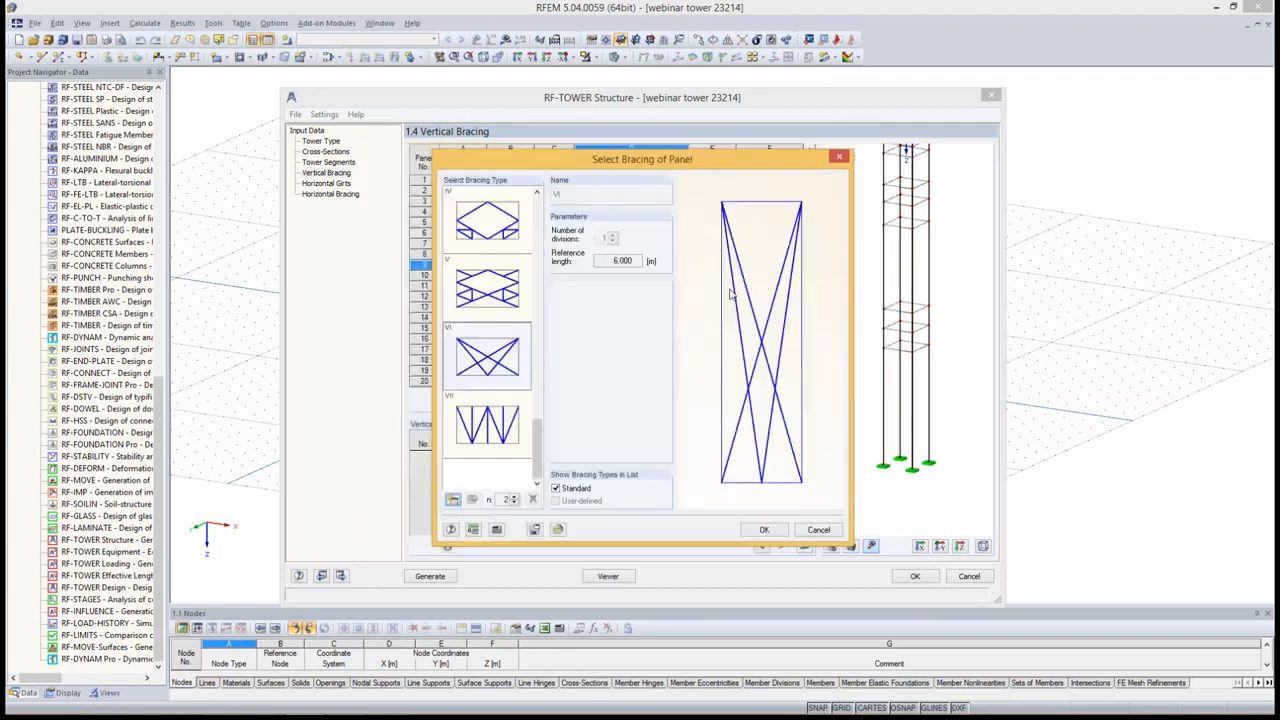
pyautogui.click(840, 157)
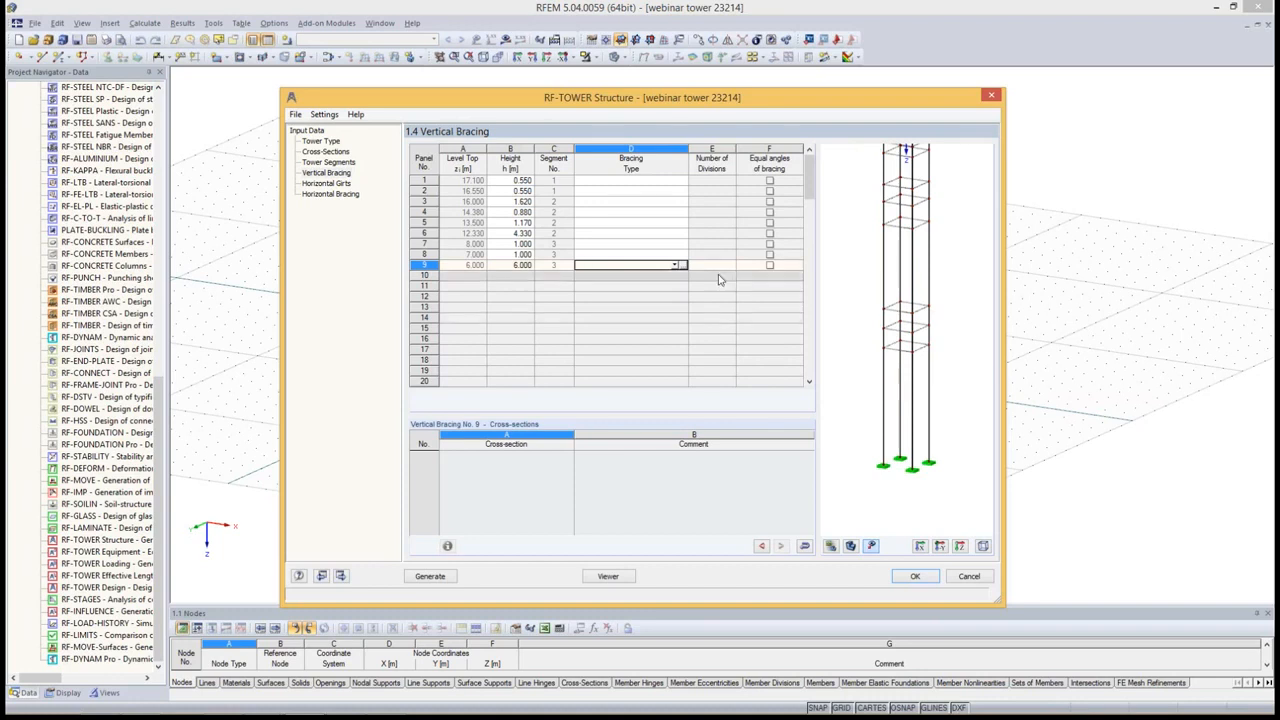
# Assign K-Diagonals Left bracing to panel 9 with the D2 cross-section, L 60x60x6
pyautogui.click(676, 265)
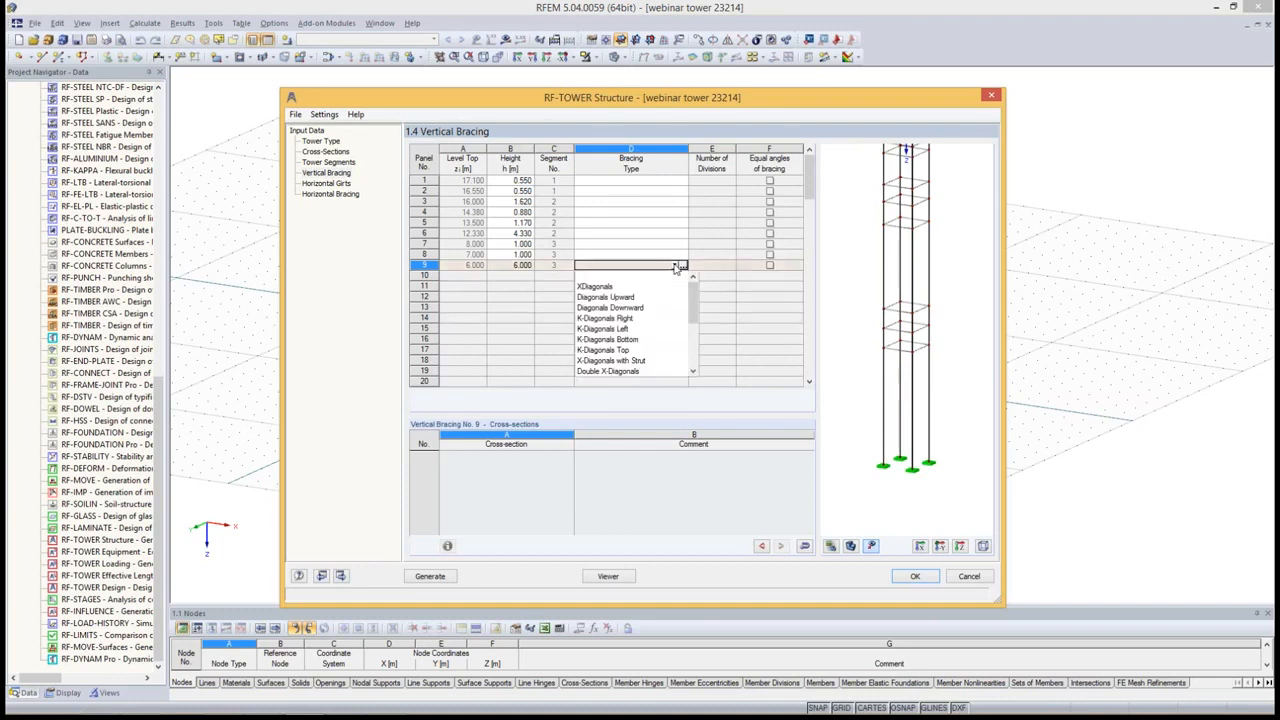
pyautogui.click(615, 329)
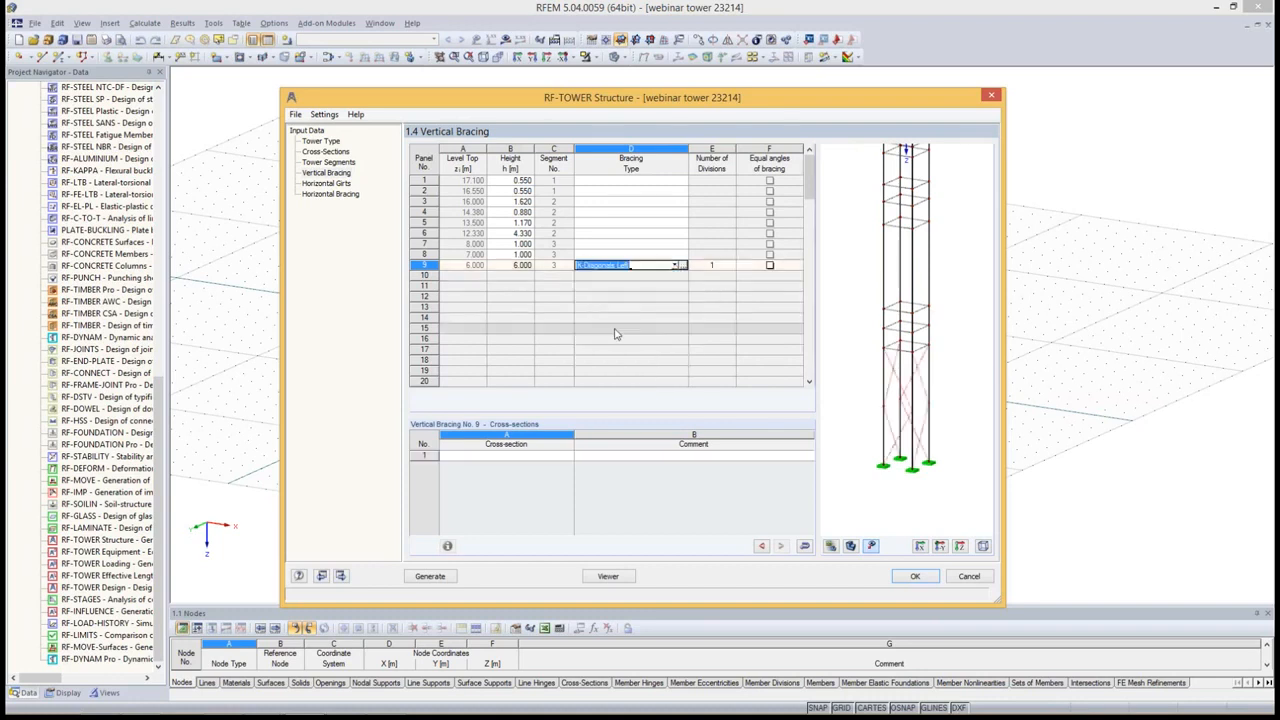
pyautogui.click(560, 456)
pyautogui.click(568, 458)
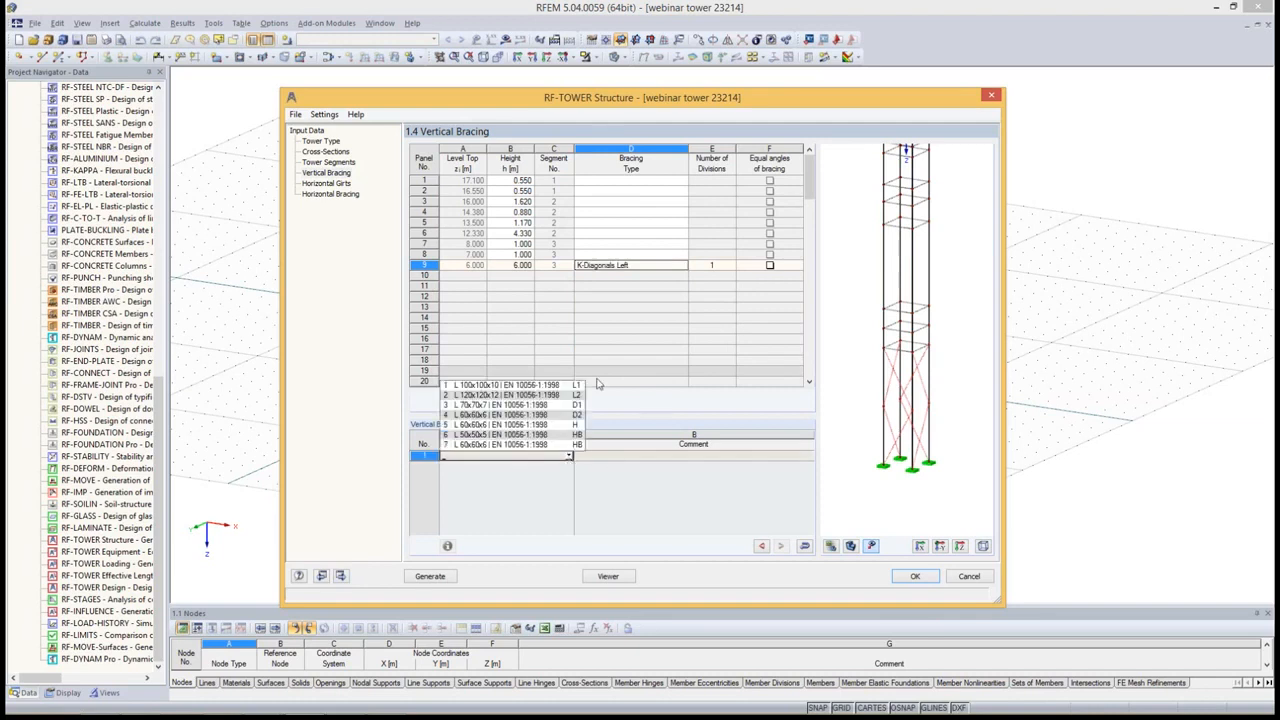
pyautogui.click(519, 418)
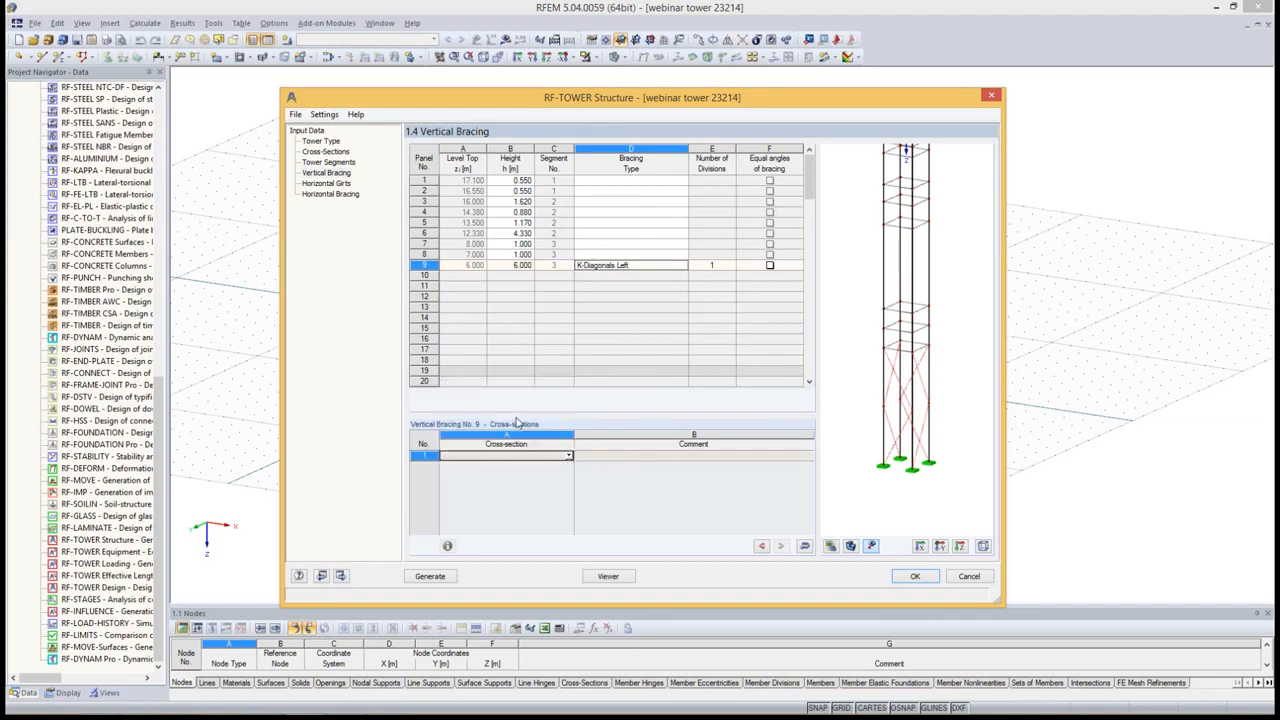
# Set the number of divisions for the K-Diagonals Left bracing in panel 9 to 3
pyautogui.click(712, 265)
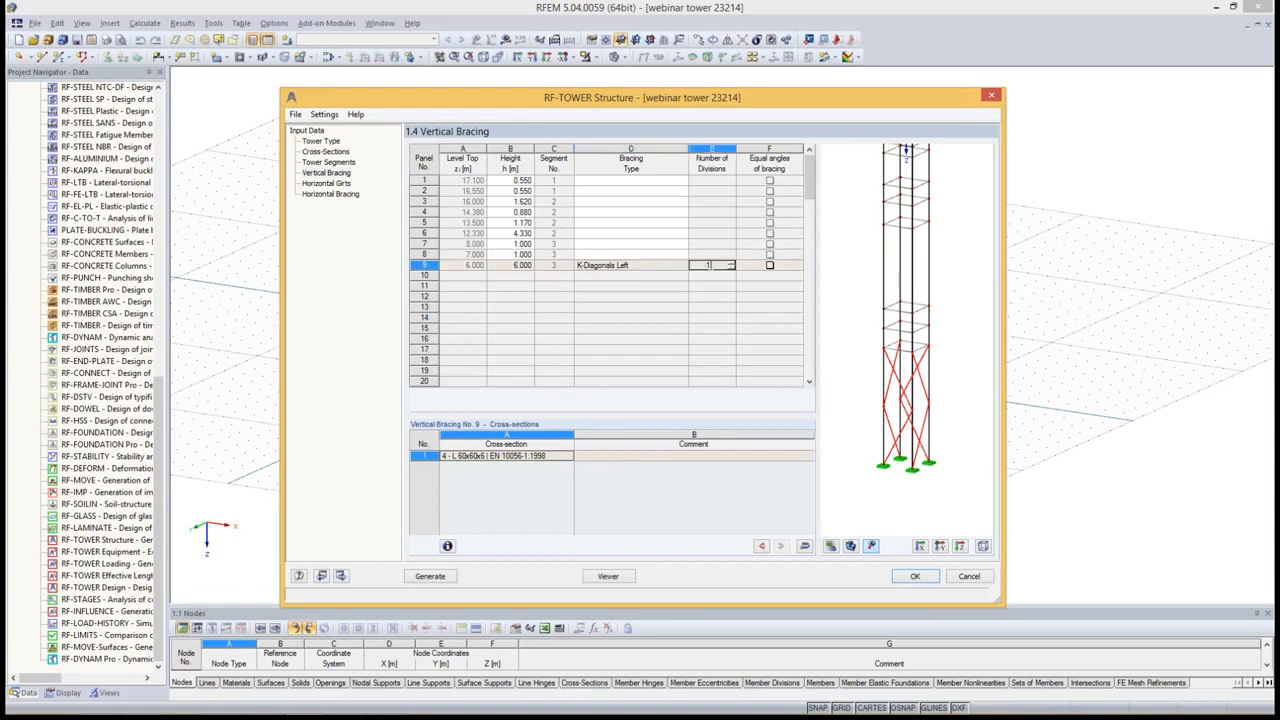
pyautogui.click(731, 263)
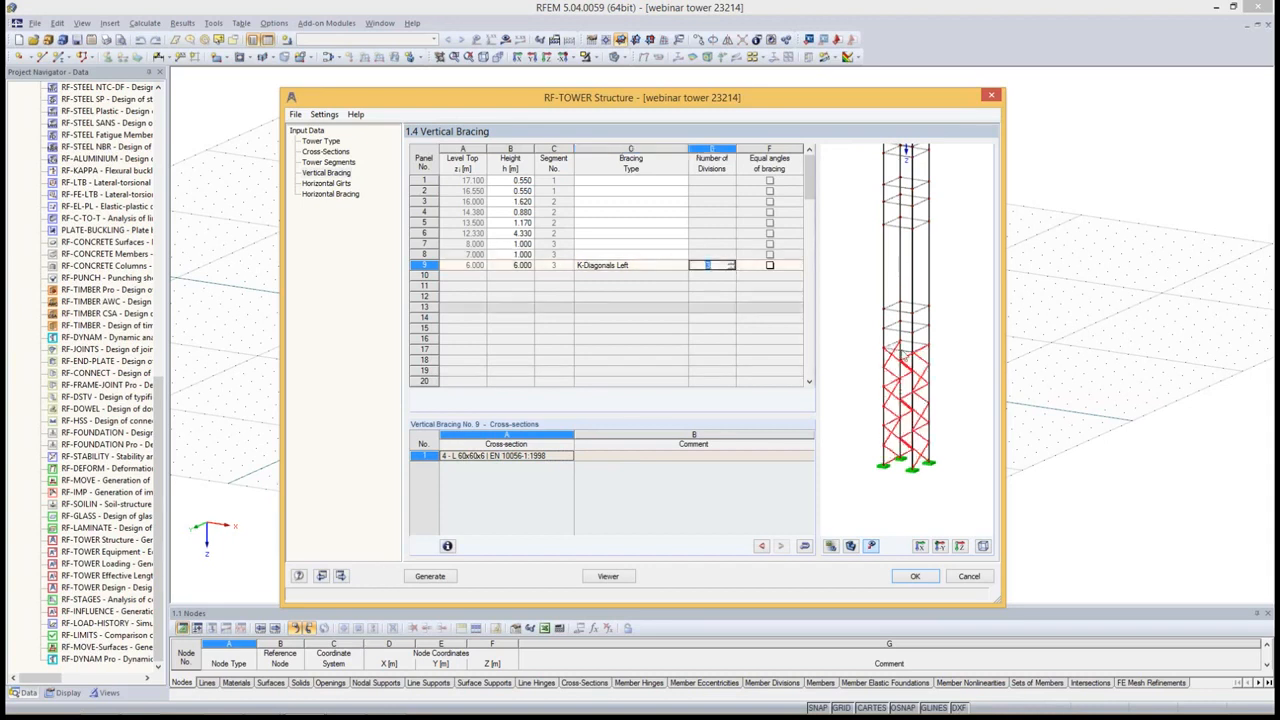
# Examine the divided K-bracing of panel 9 in the tower preview from several angles and distances
pyautogui.scroll(2, 940, 400)
pyautogui.scroll(-2, 936, 405)
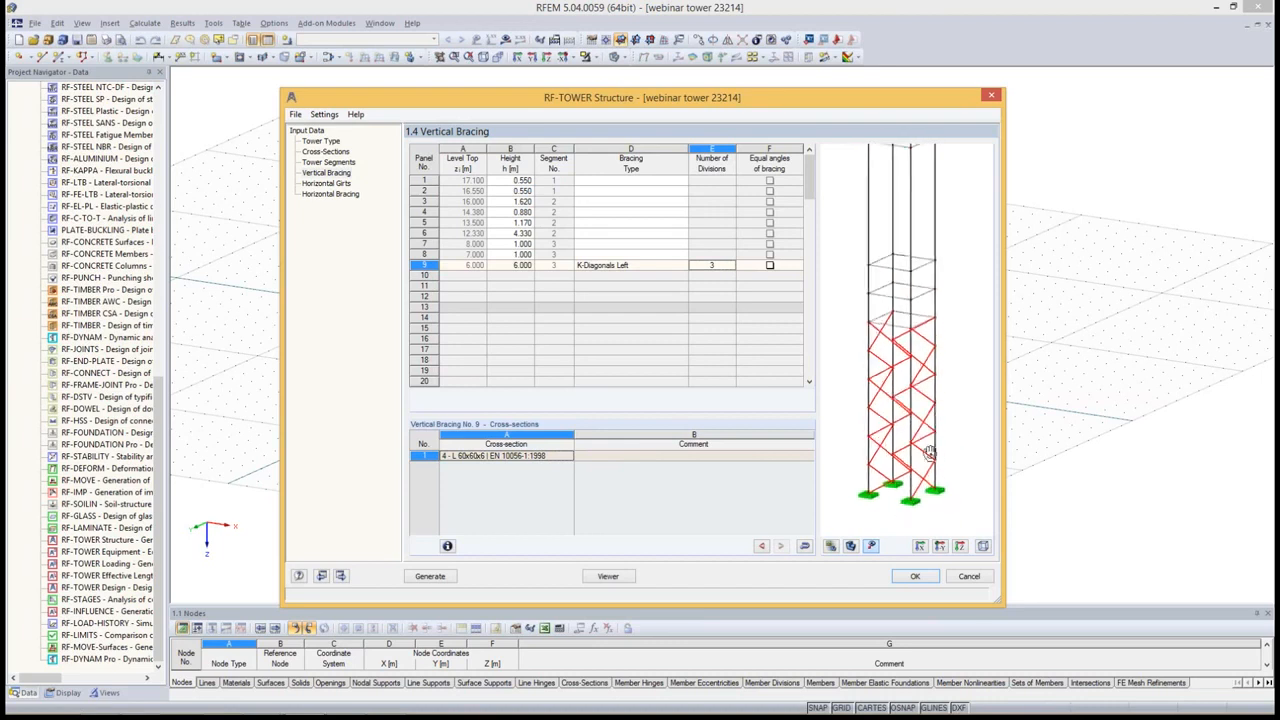
pyautogui.keyDown('ctrl'); pyautogui.moveTo(926, 450); pyautogui.dragTo(900, 390, button='middle'); pyautogui.keyUp('ctrl')
pyautogui.moveTo(905, 480)
pyautogui.keyDown('ctrl'); pyautogui.mouseDown(button='middle')
pyautogui.moveTo(545, 472)
pyautogui.moveTo(558, 410)
pyautogui.moveTo(411, 397)
pyautogui.moveTo(444, 433)
pyautogui.moveTo(917, 498)
pyautogui.mouseUp(button='middle'); pyautogui.keyUp('ctrl')
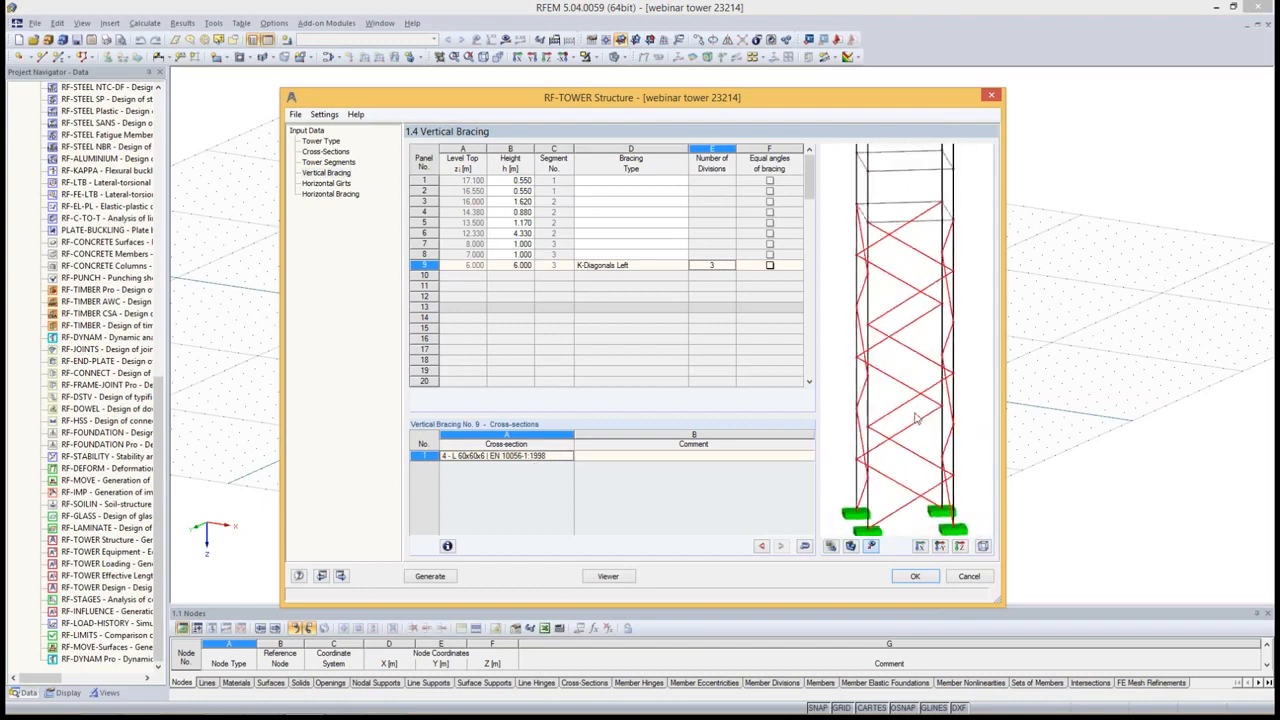
pyautogui.keyDown('ctrl'); pyautogui.moveTo(918, 419); pyautogui.dragTo(1010, 498, button='middle'); pyautogui.keyUp('ctrl')
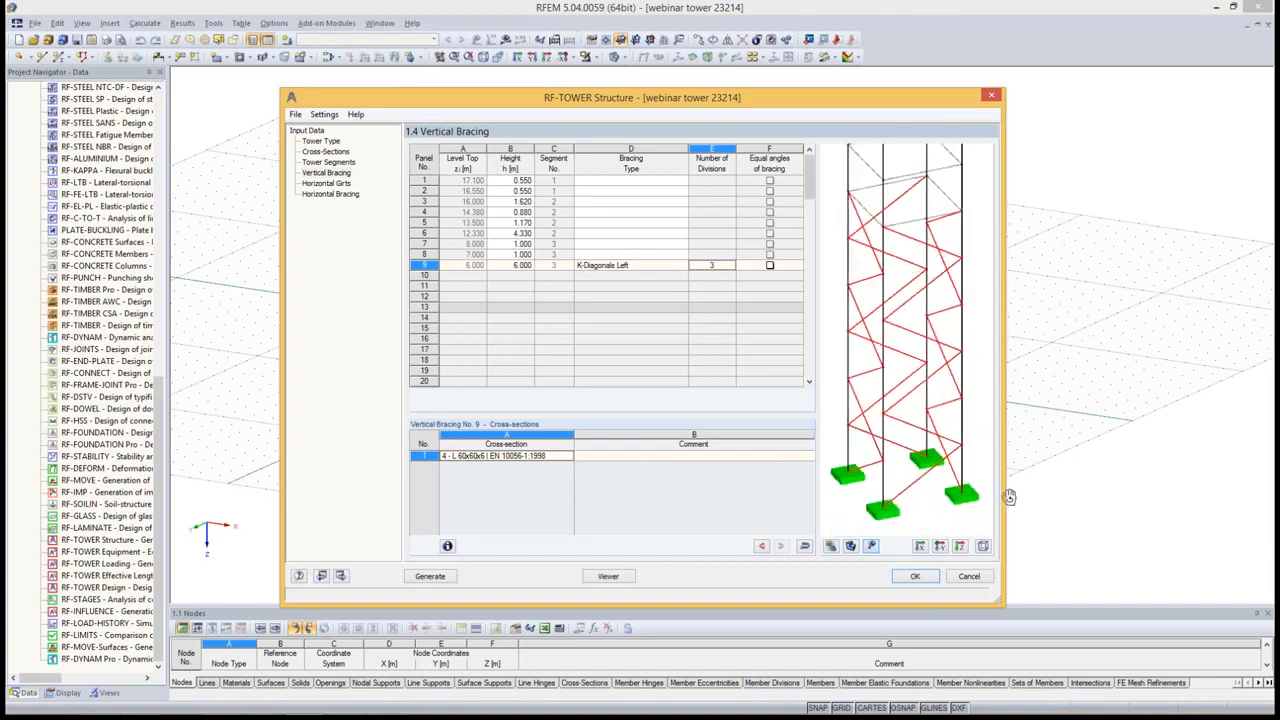
pyautogui.scroll(-2, 921, 286)
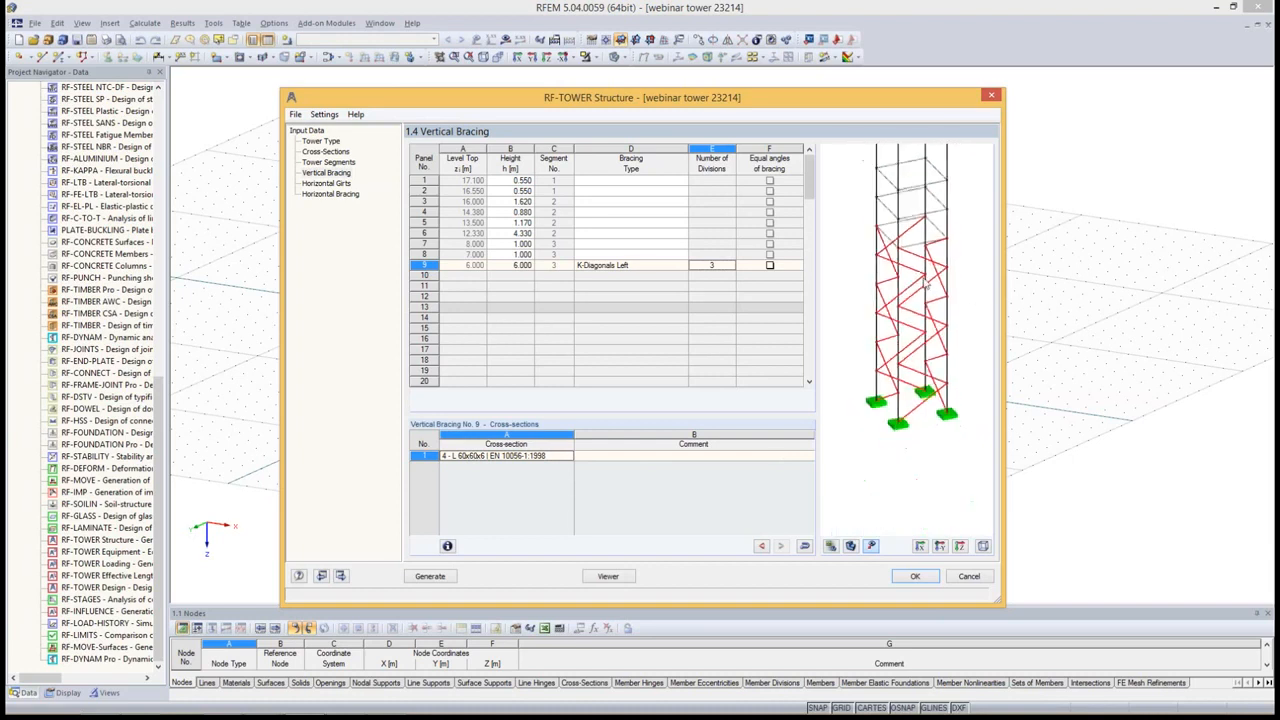
pyautogui.scroll(-2, 938, 305)
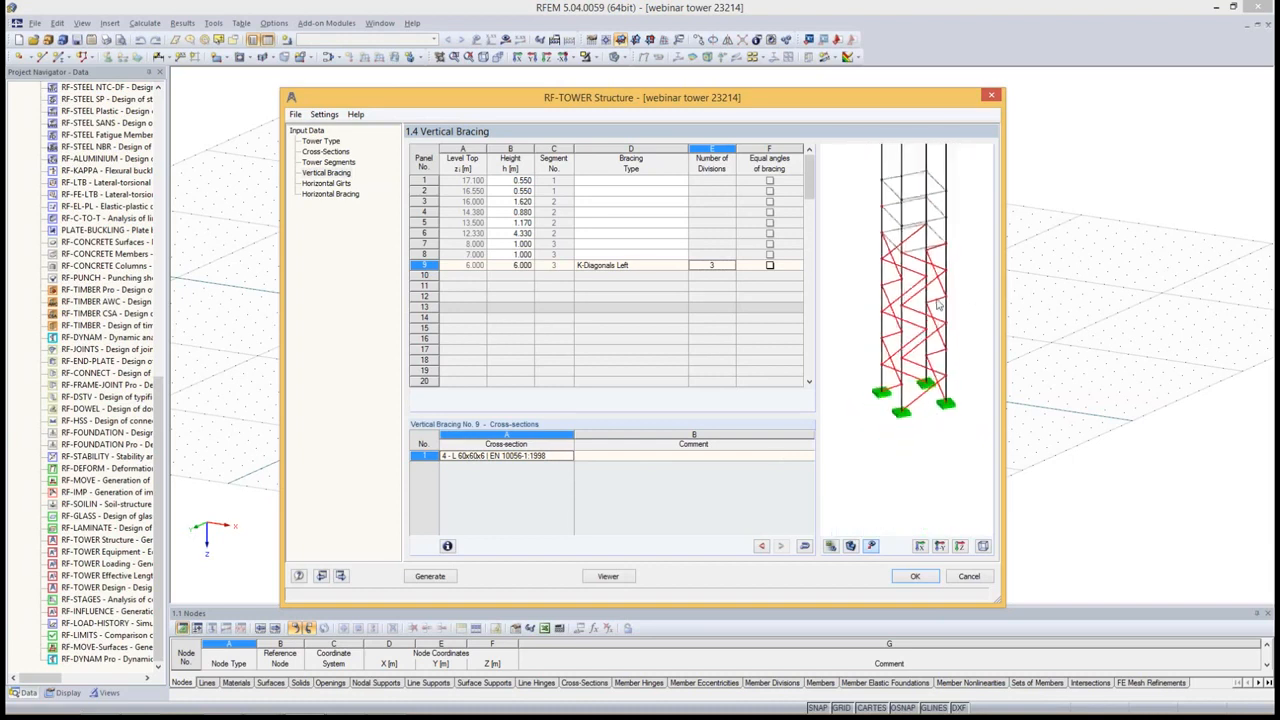
pyautogui.scroll(3, 930, 305)
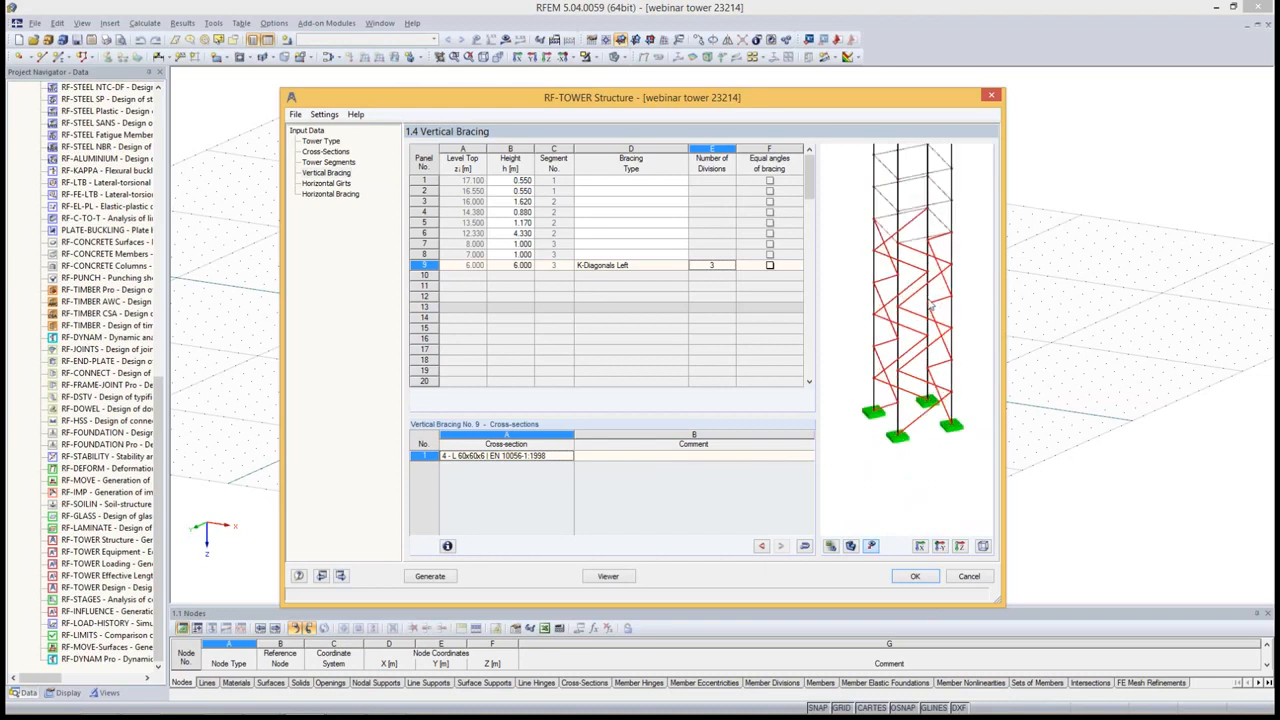
pyautogui.keyDown('ctrl'); pyautogui.moveTo(927, 304); pyautogui.dragTo(895, 305, button='middle'); pyautogui.keyUp('ctrl')
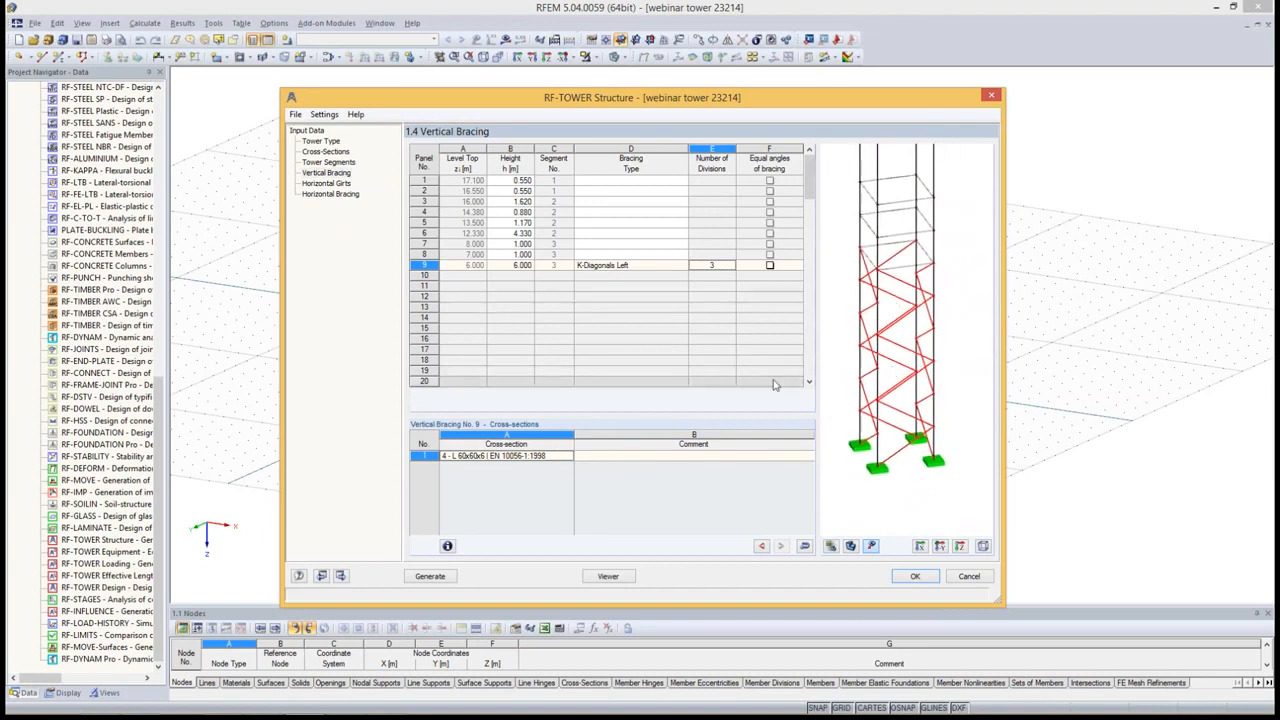
# Assign Diagonals Upward bracing to panel 8 with cross-section 4, L 60x60x6
pyautogui.click(680, 255)
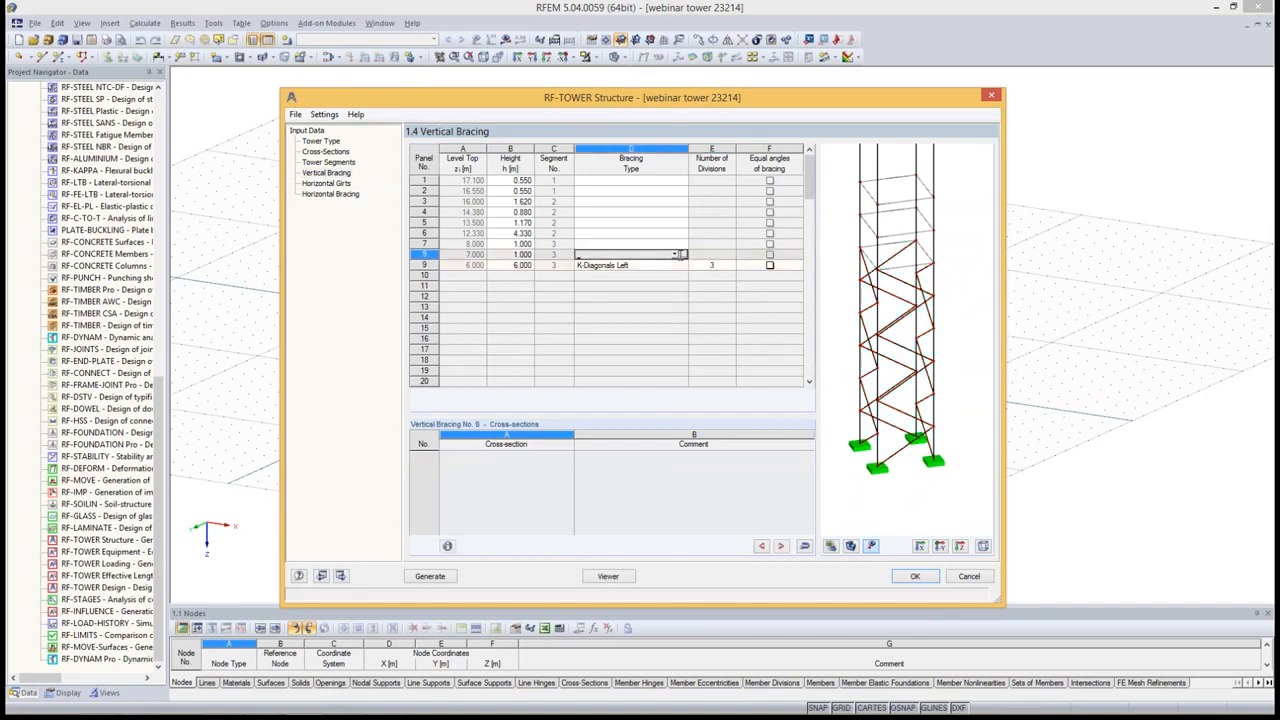
pyautogui.click(677, 256)
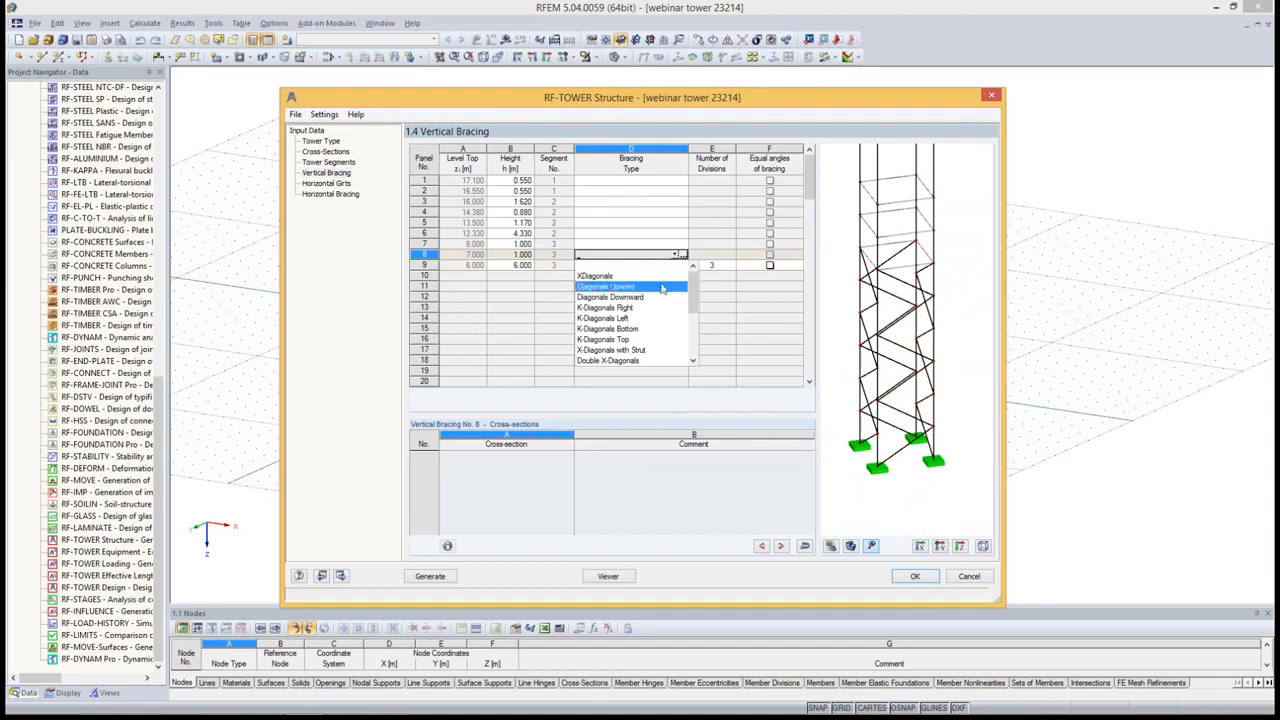
pyautogui.click(665, 286)
pyautogui.click(559, 455)
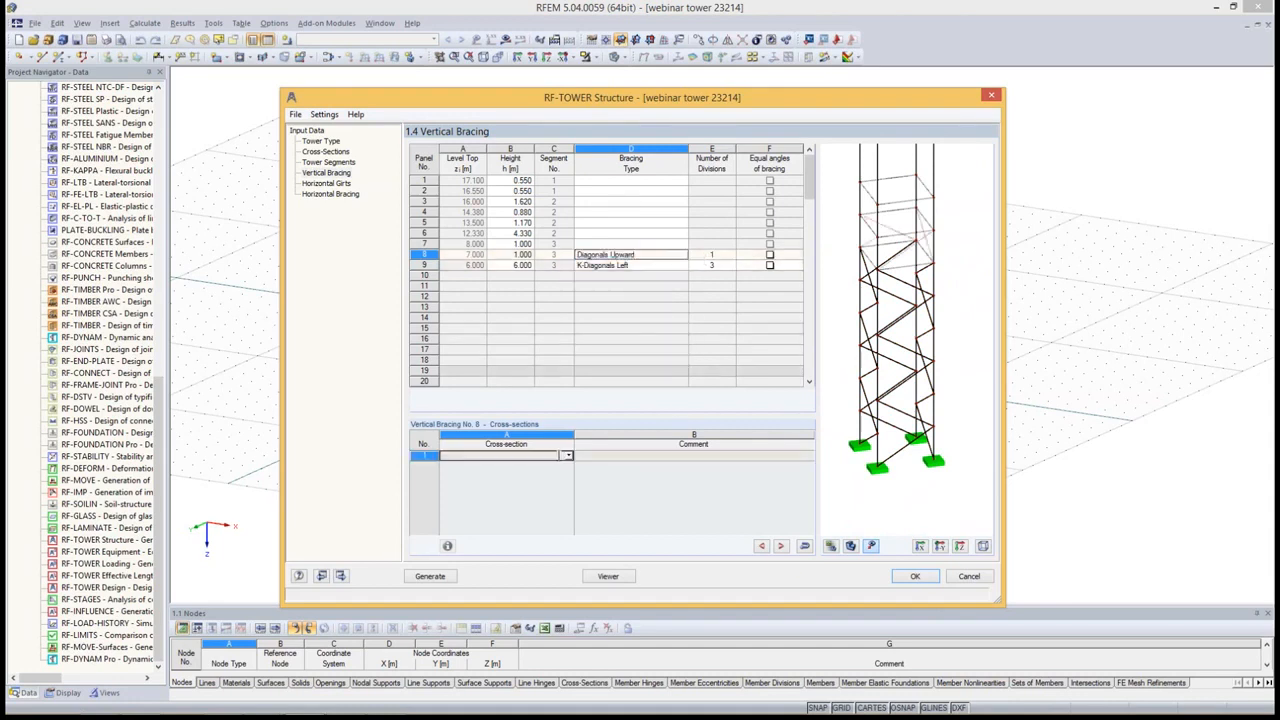
pyautogui.click(569, 457)
pyautogui.click(575, 425)
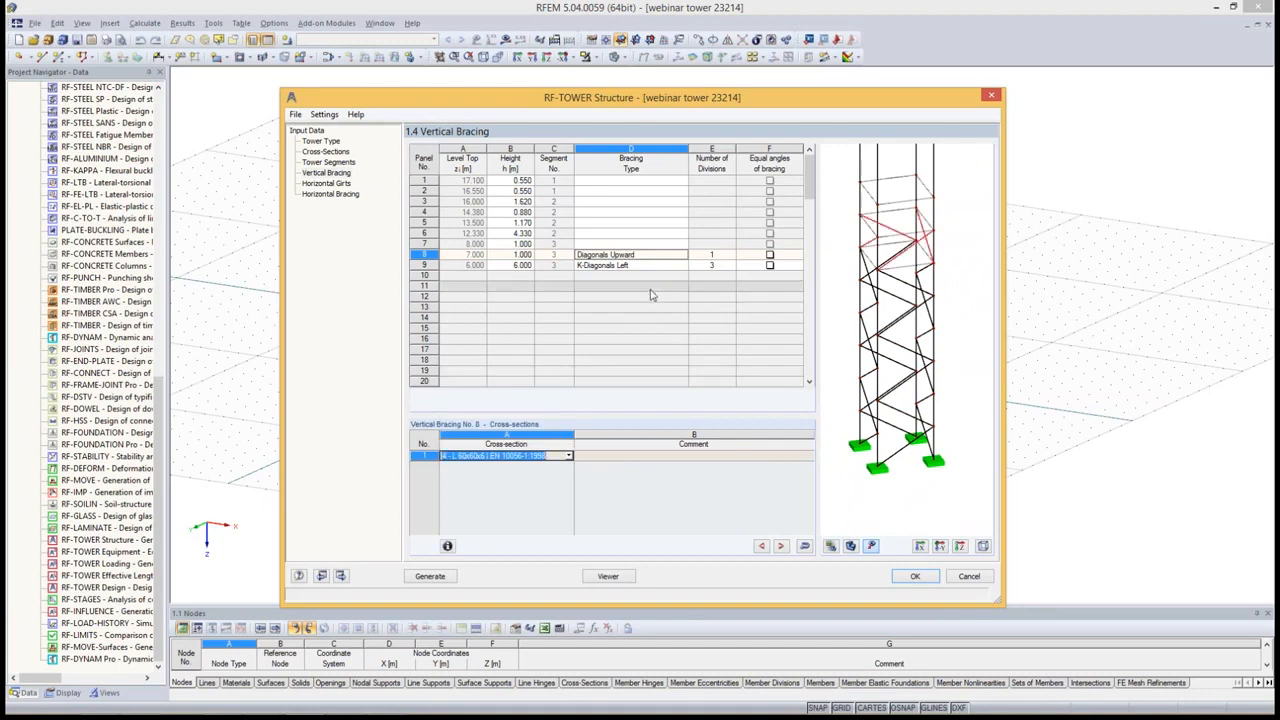
# Assign Diagonals Downward bracing to panel 7 with the D2 cross-section, L 60x60x6
pyautogui.click(630, 243)
pyautogui.click(677, 244)
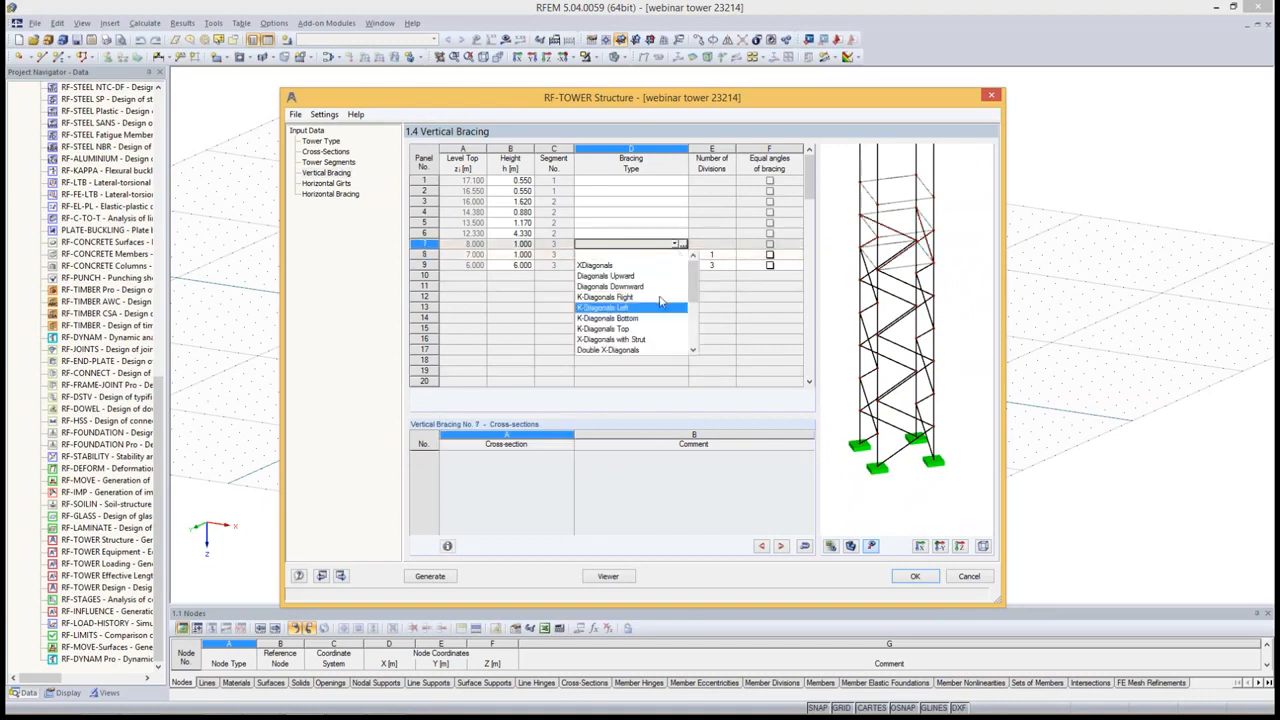
pyautogui.click(645, 287)
pyautogui.click(560, 456)
pyautogui.click(569, 457)
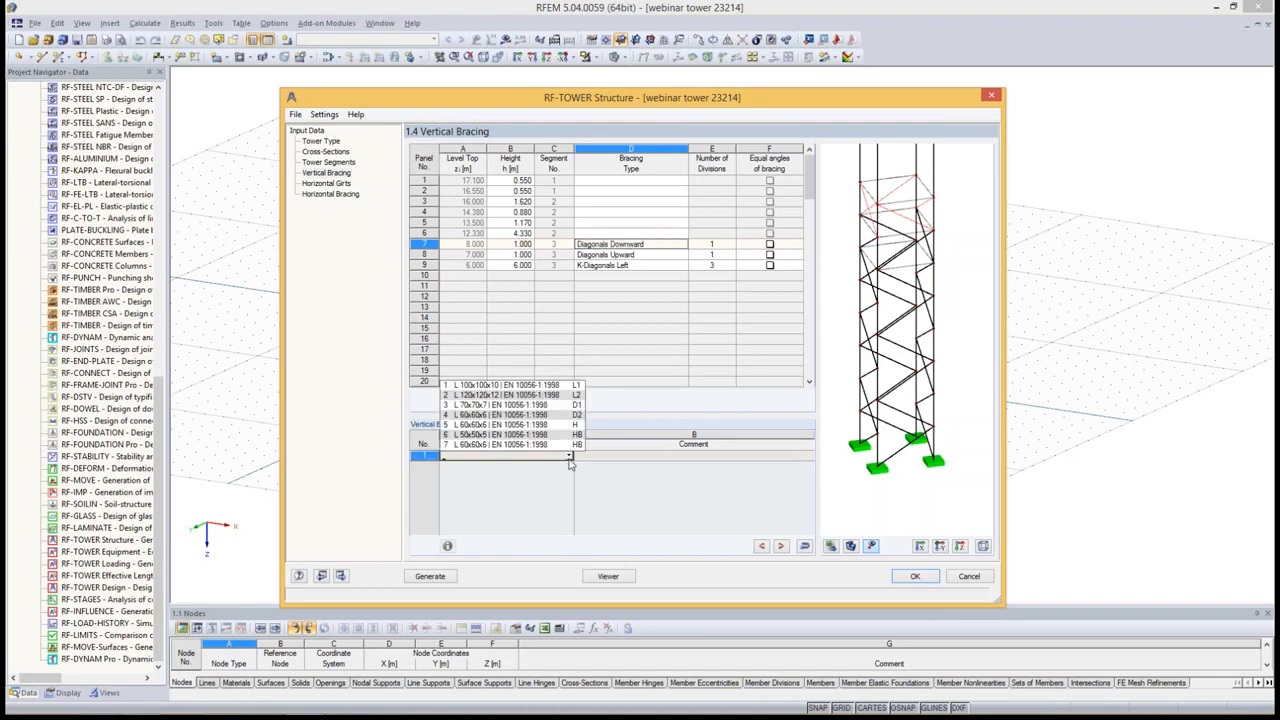
pyautogui.click(560, 414)
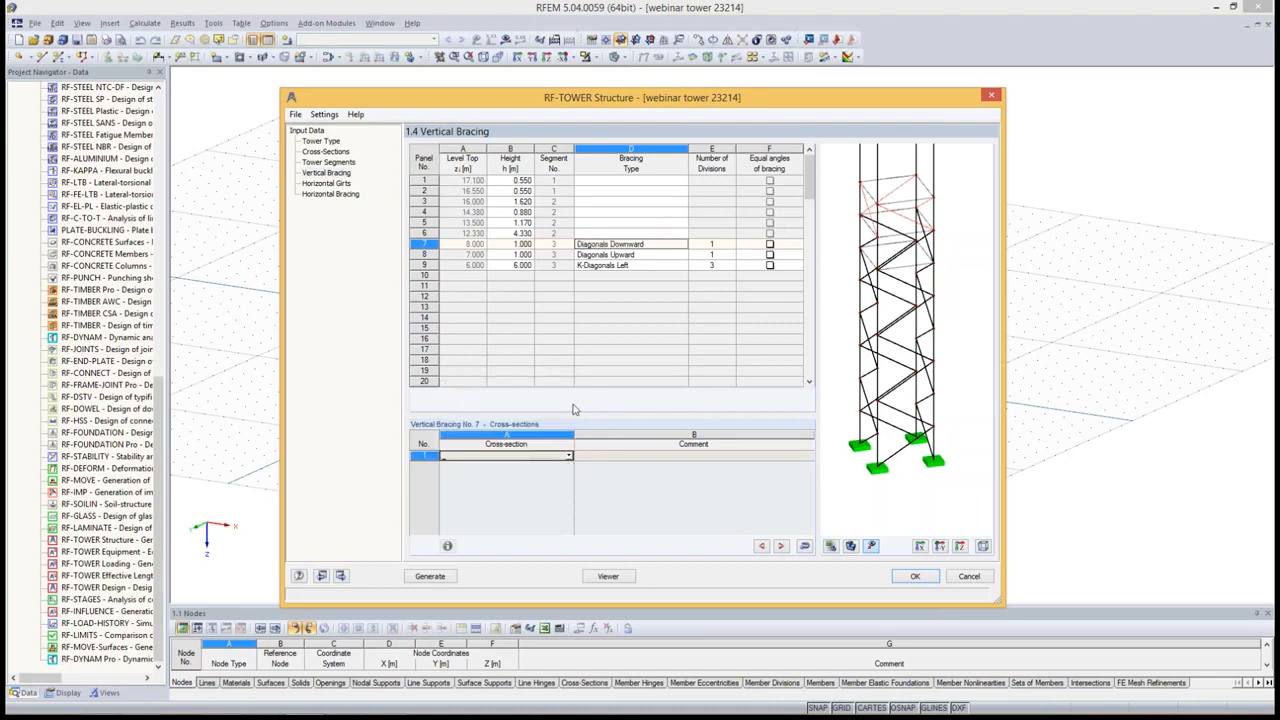
# Assign K-Diagonals Left bracing with 2 divisions to panel 6, using the D2 cross-section, L 60x60x6
pyautogui.click(659, 234)
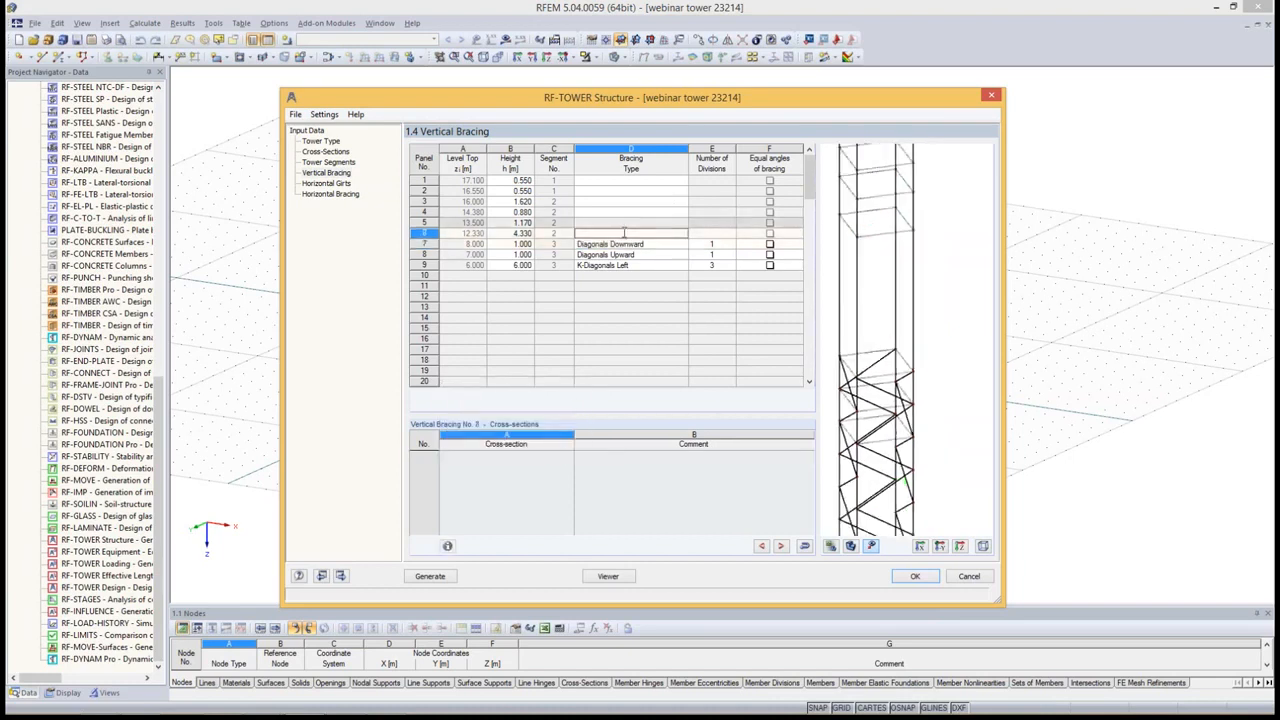
pyautogui.click(652, 232)
pyautogui.click(675, 234)
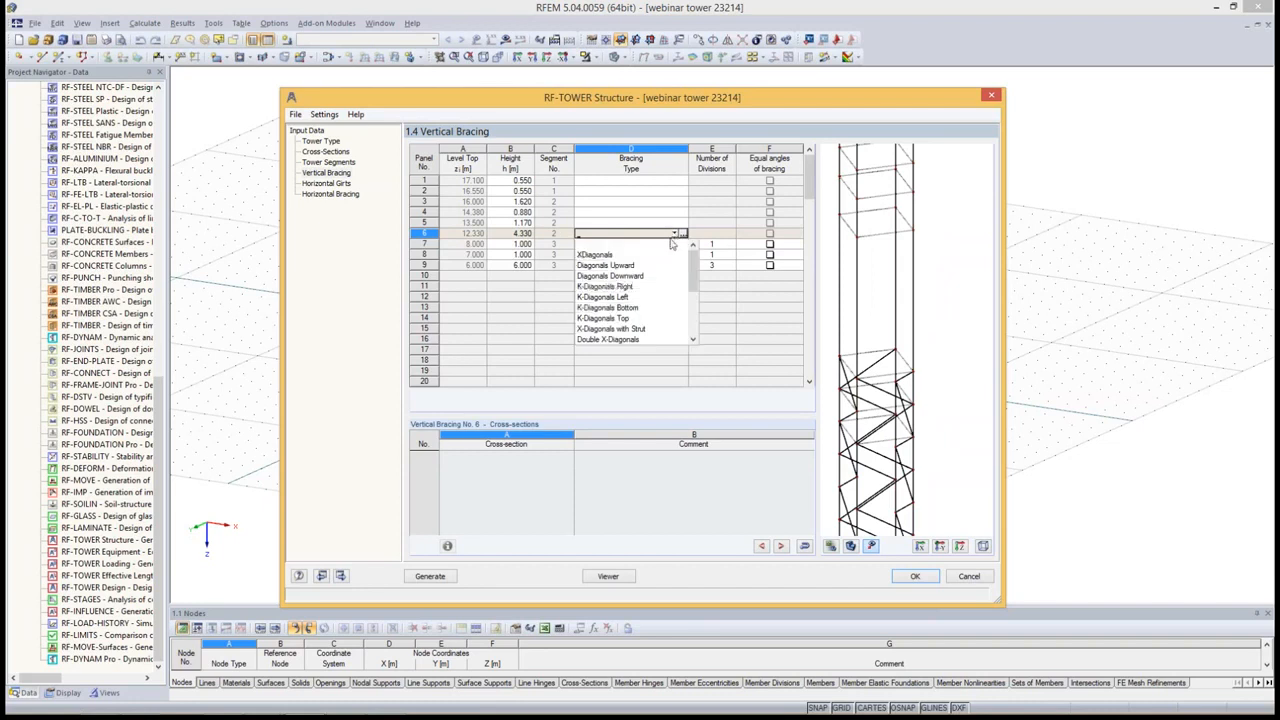
pyautogui.click(634, 298)
pyautogui.click(562, 456)
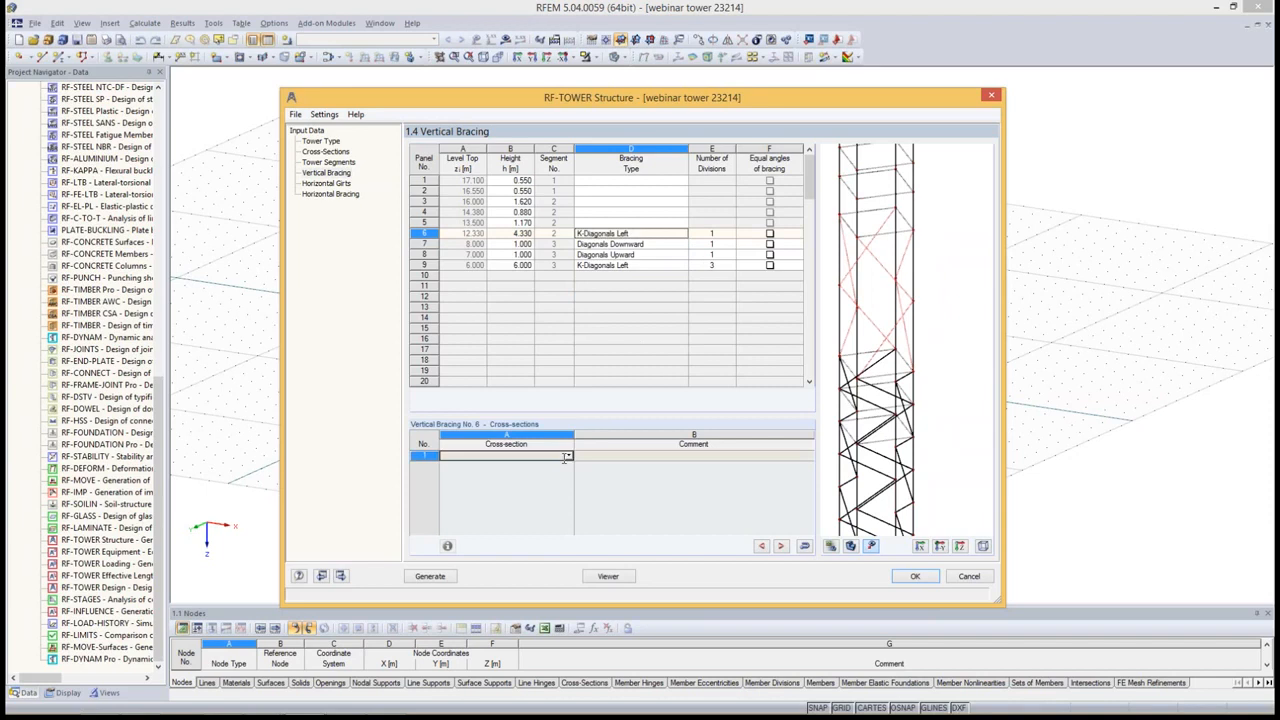
pyautogui.click(569, 456)
pyautogui.click(515, 414)
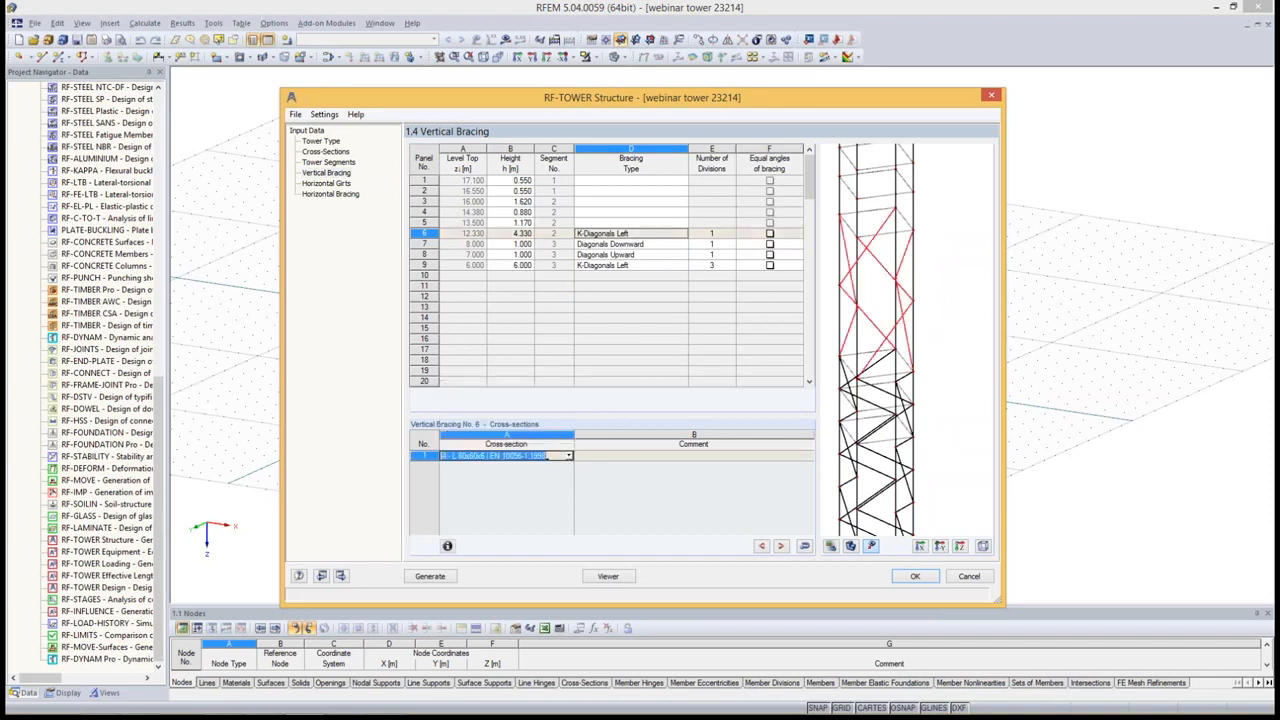
pyautogui.click(731, 236)
pyautogui.click(731, 232)
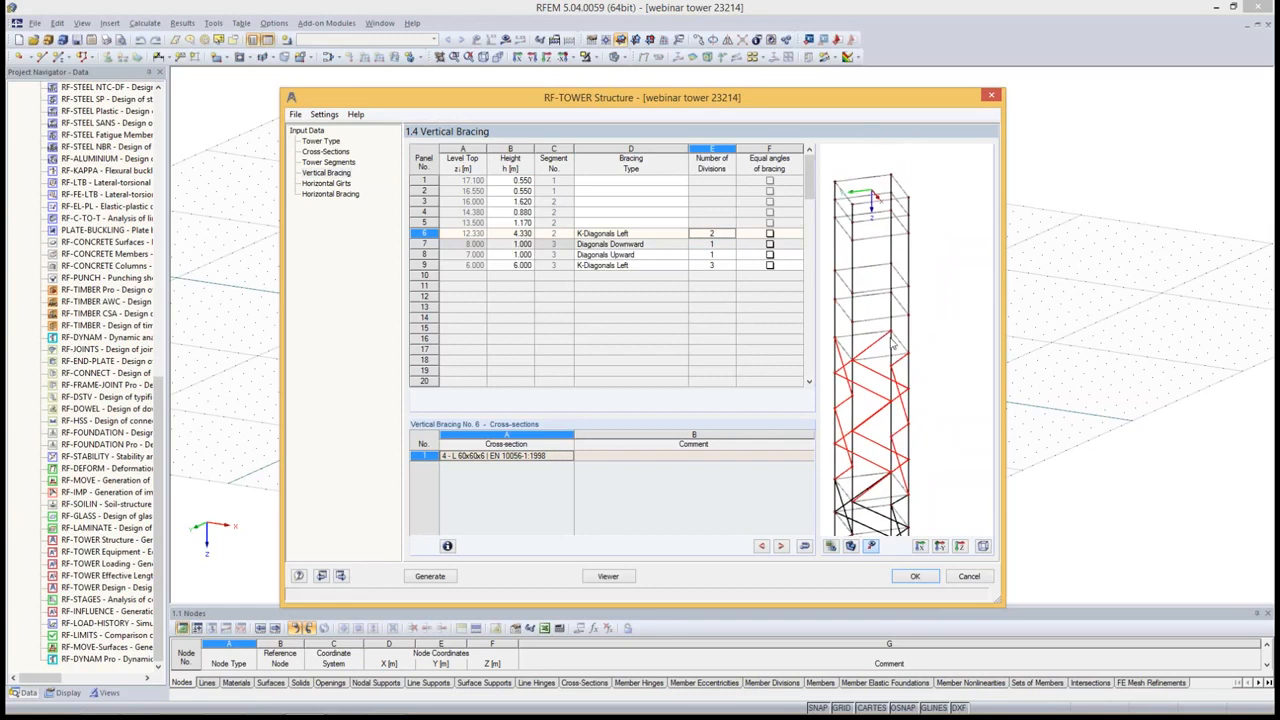
# Assign Diagonals Upward bracing to panel 5 with the D2 cross-section, L 60x60x6
pyautogui.click(630, 222)
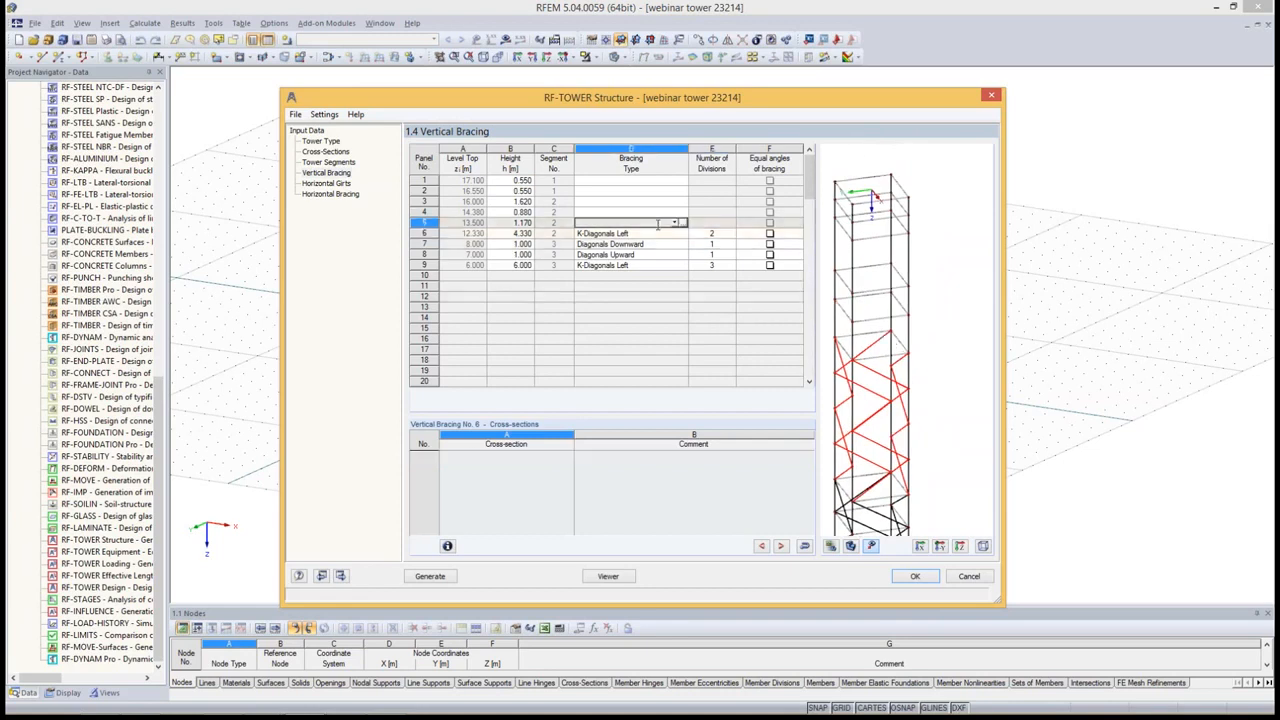
pyautogui.click(679, 223)
pyautogui.click(662, 257)
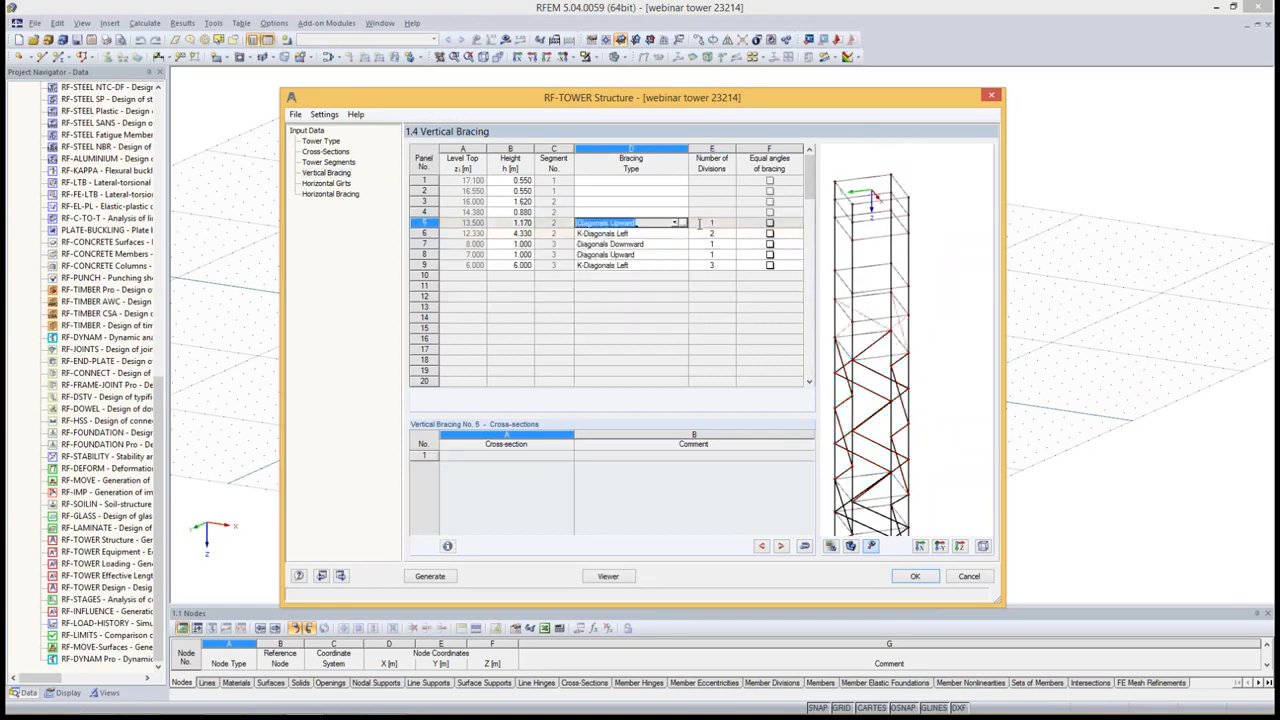
pyautogui.click(540, 457)
pyautogui.click(569, 457)
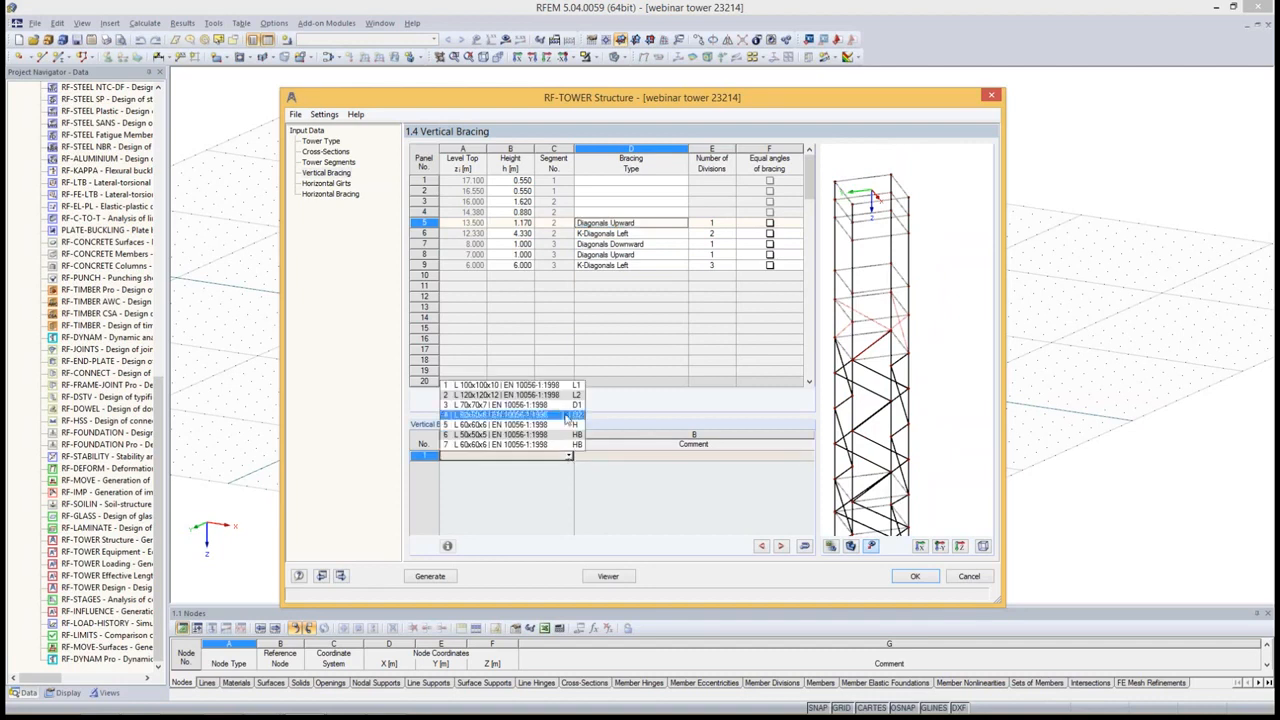
pyautogui.click(567, 415)
# Assign Diagonals Downward bracing to panel 4 with the D2 cross-section, L 60x60x6
pyautogui.click(630, 212)
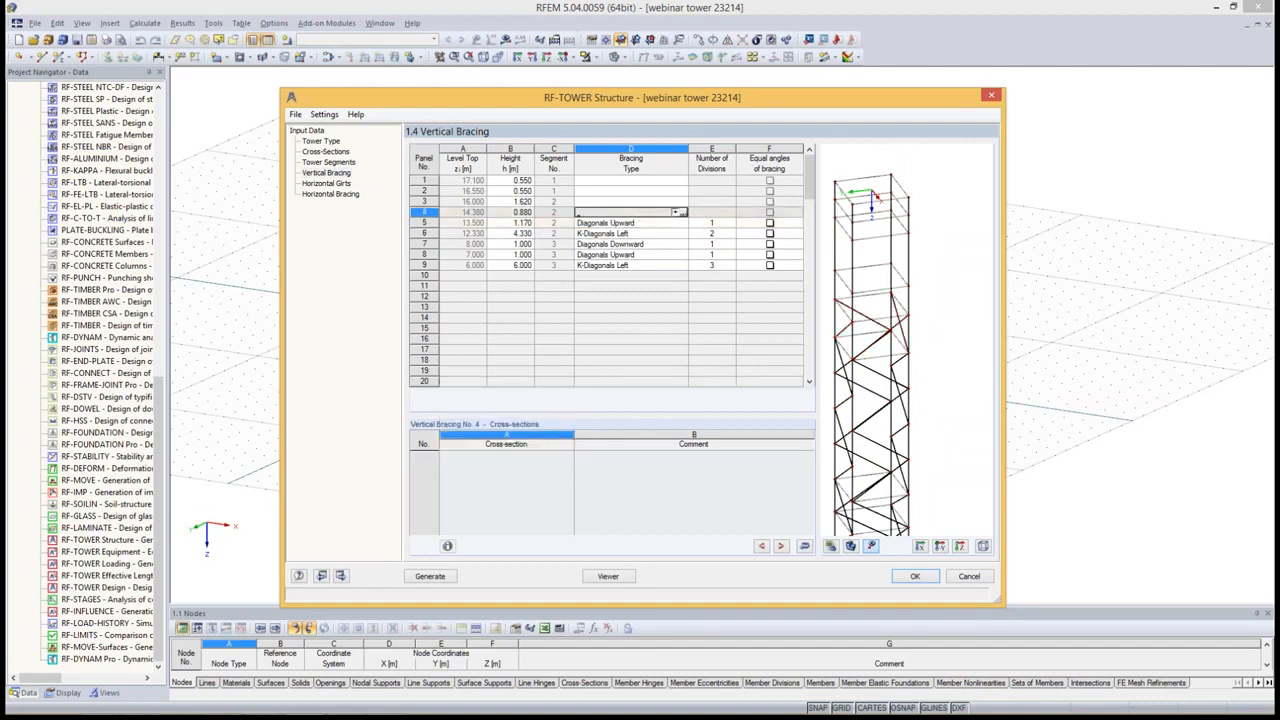
pyautogui.click(679, 213)
pyautogui.click(645, 255)
pyautogui.click(540, 457)
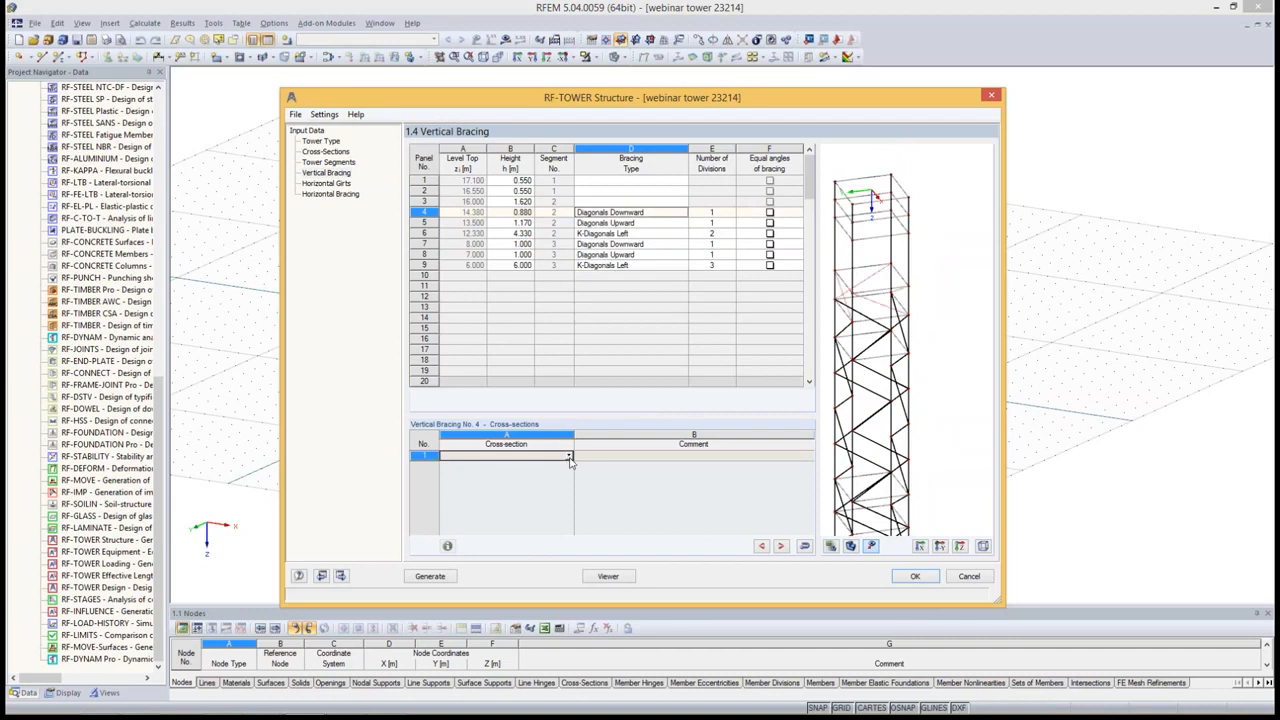
pyautogui.click(569, 457)
pyautogui.click(566, 415)
# Assign Diagonals Upward bracing to panel 3 with the D1 cross-section, L 70x70x7
pyautogui.click(674, 201)
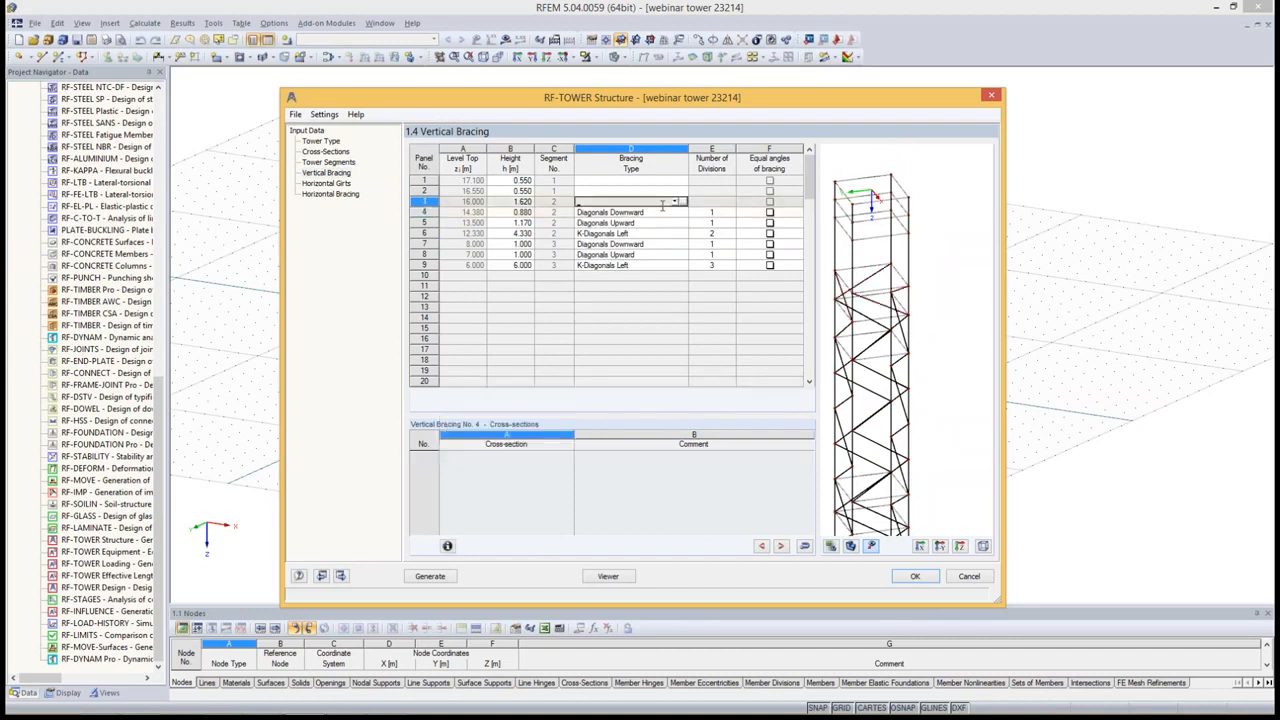
pyautogui.click(679, 202)
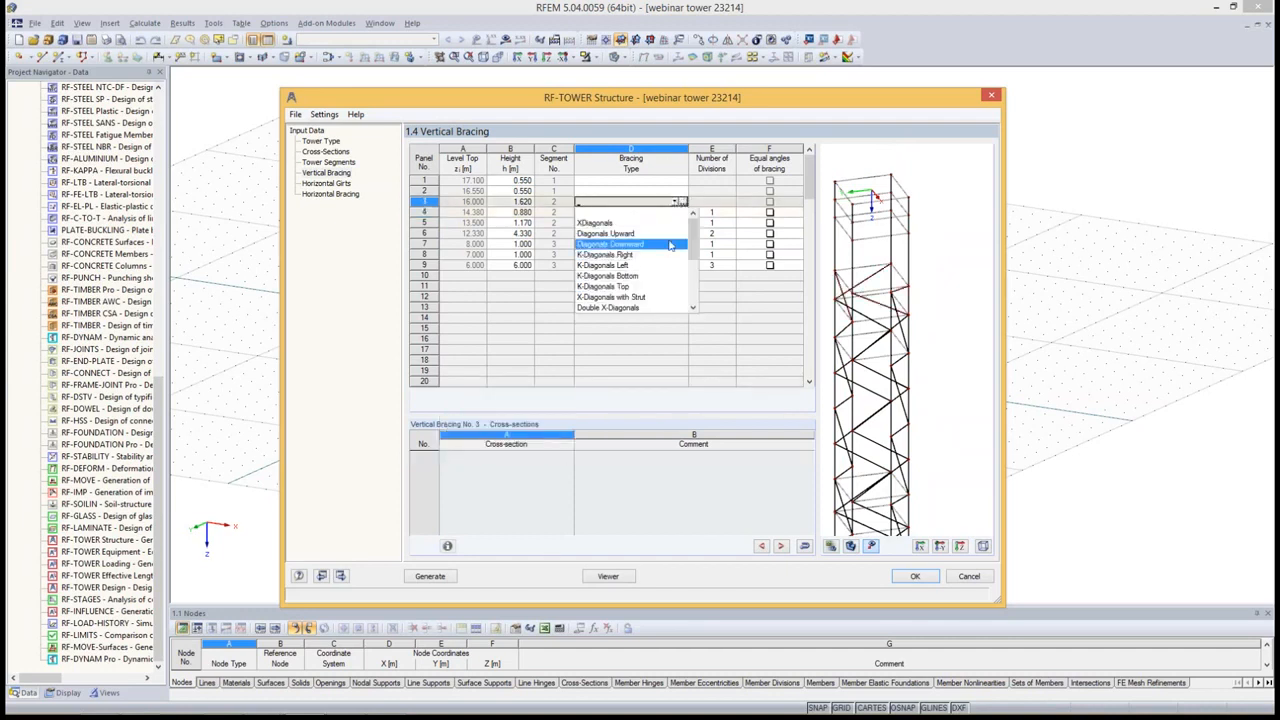
pyautogui.click(640, 234)
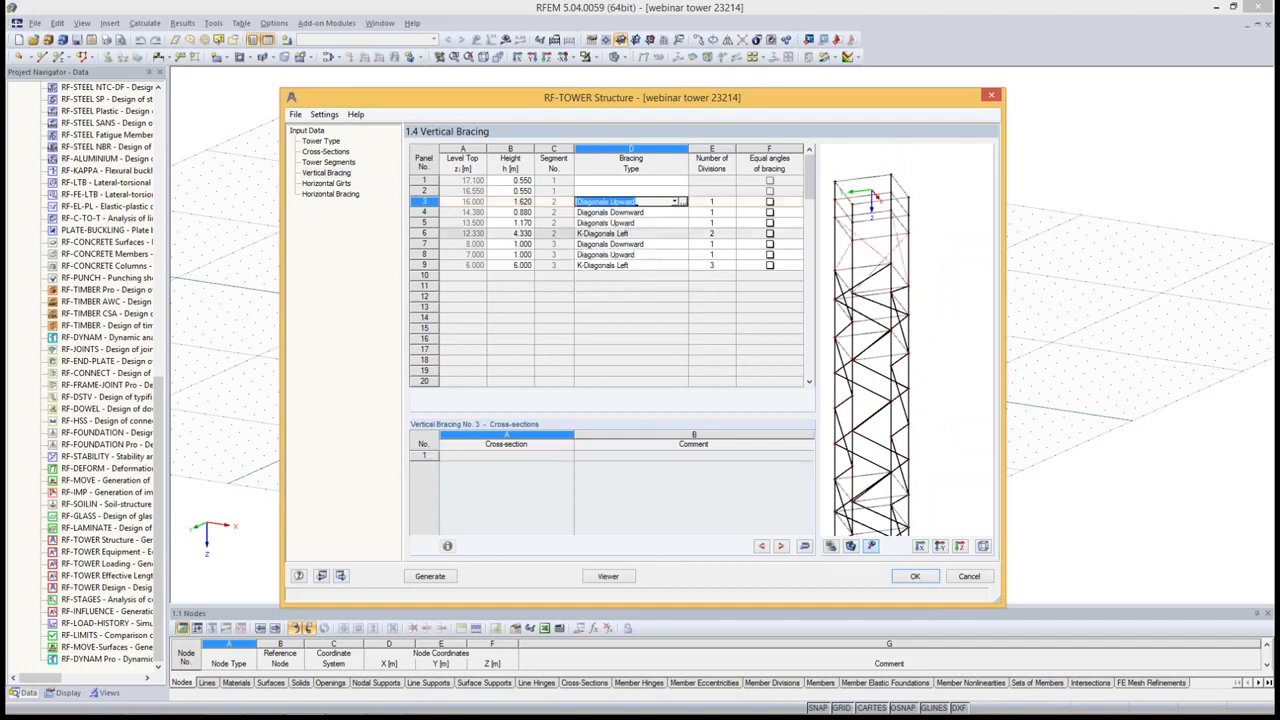
pyautogui.click(568, 458)
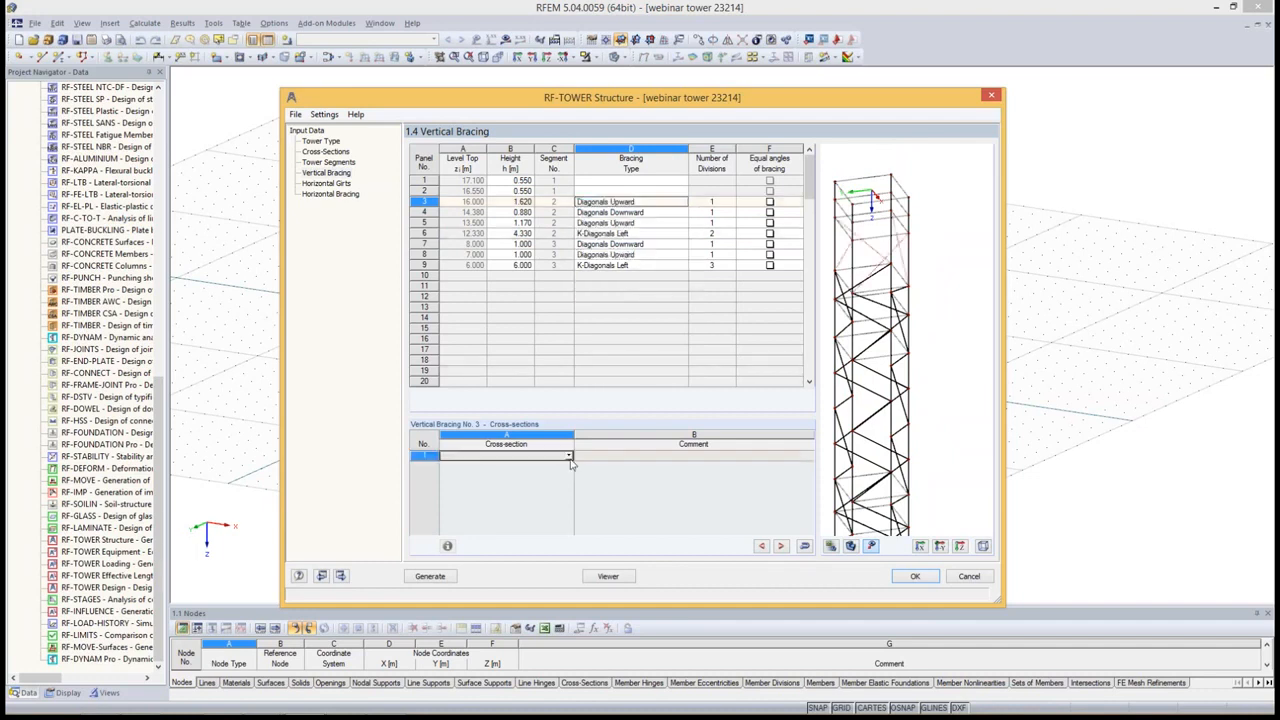
pyautogui.click(570, 457)
pyautogui.click(697, 299)
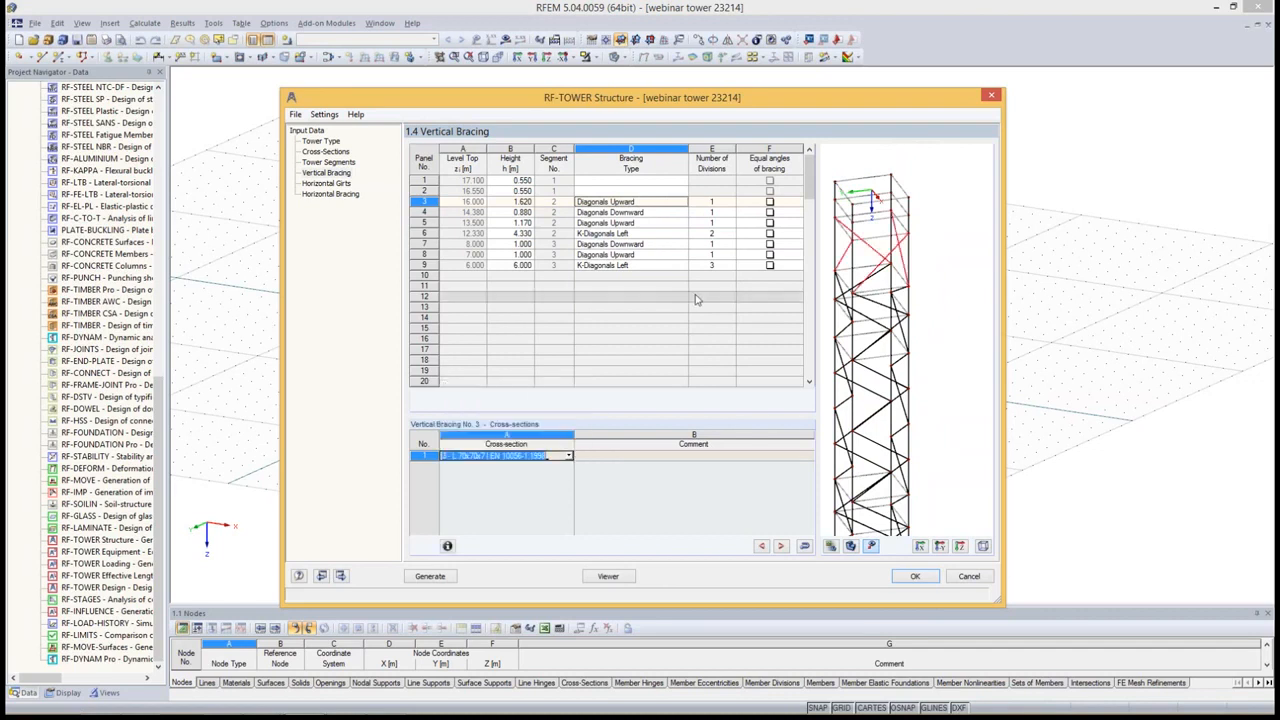
# Check the braced tower in the preview and open the horizontal girts definition
pyautogui.scroll(-2, 894, 369)
pyautogui.moveTo(904, 409); pyautogui.dragTo(952, 330, button='middle')
pyautogui.moveTo(900, 375); pyautogui.dragTo(934, 361, button='middle')
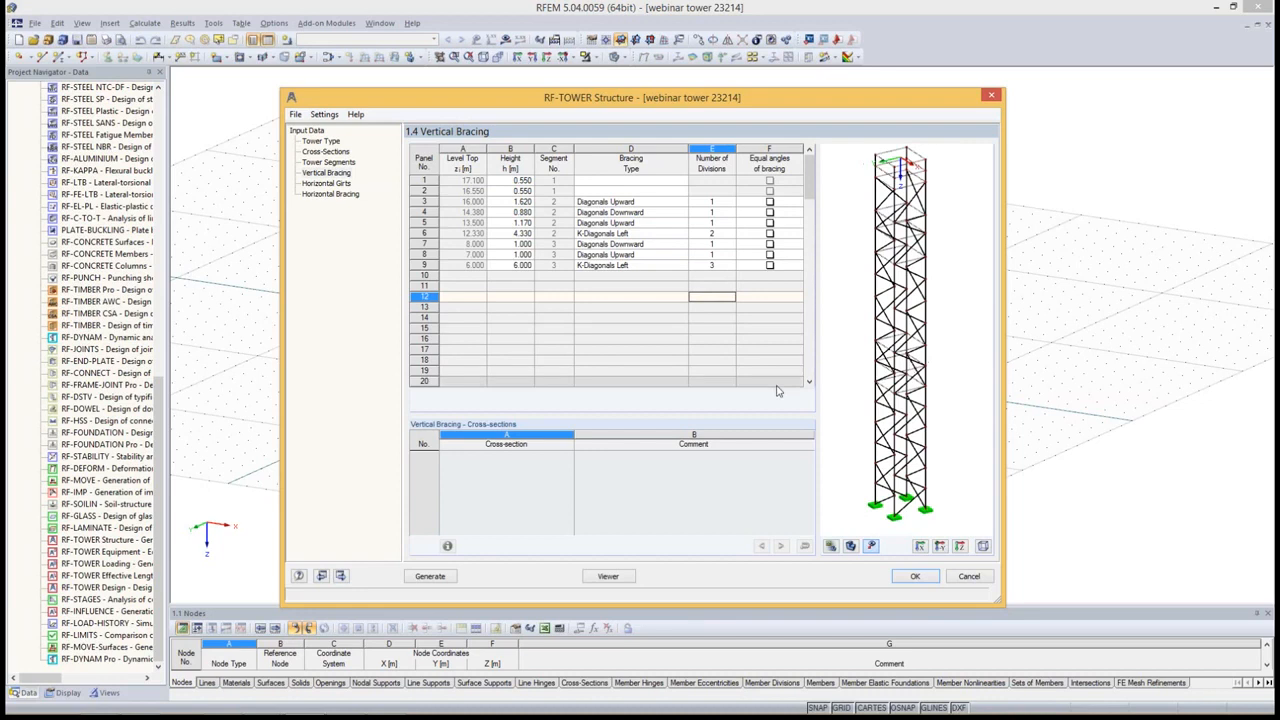
pyautogui.click(327, 184)
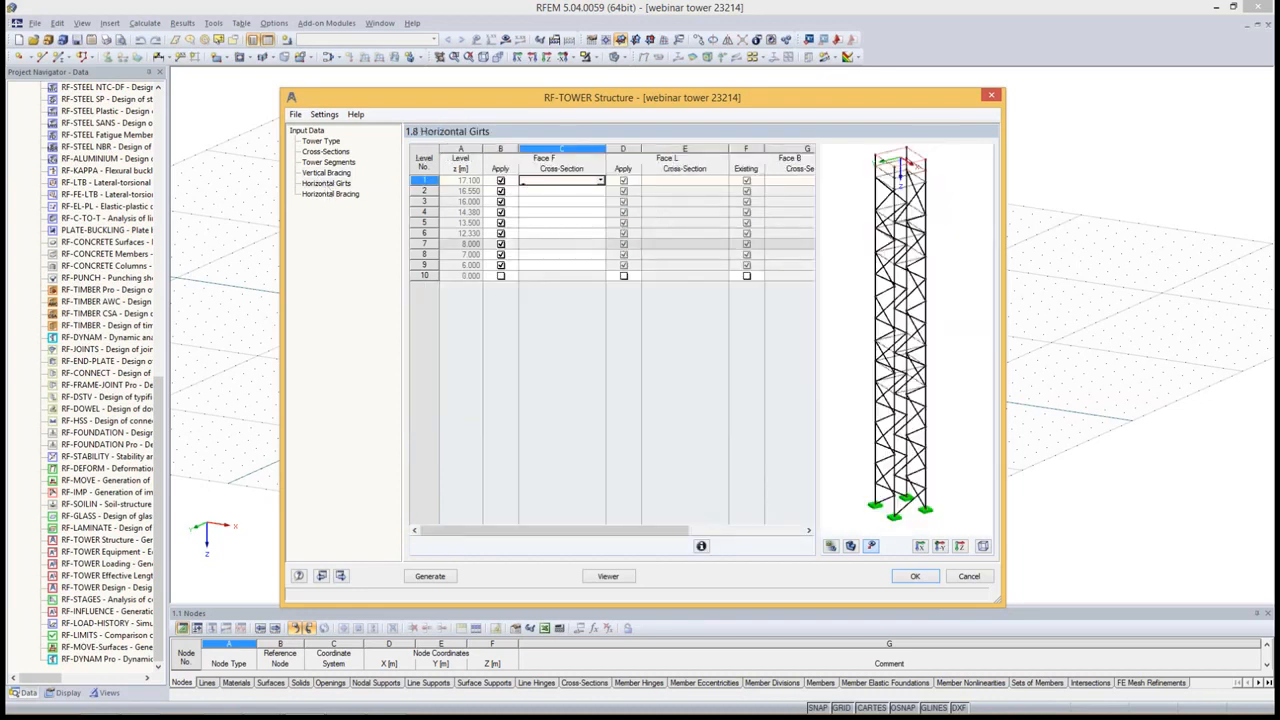
pyautogui.scroll(3, 896, 340)
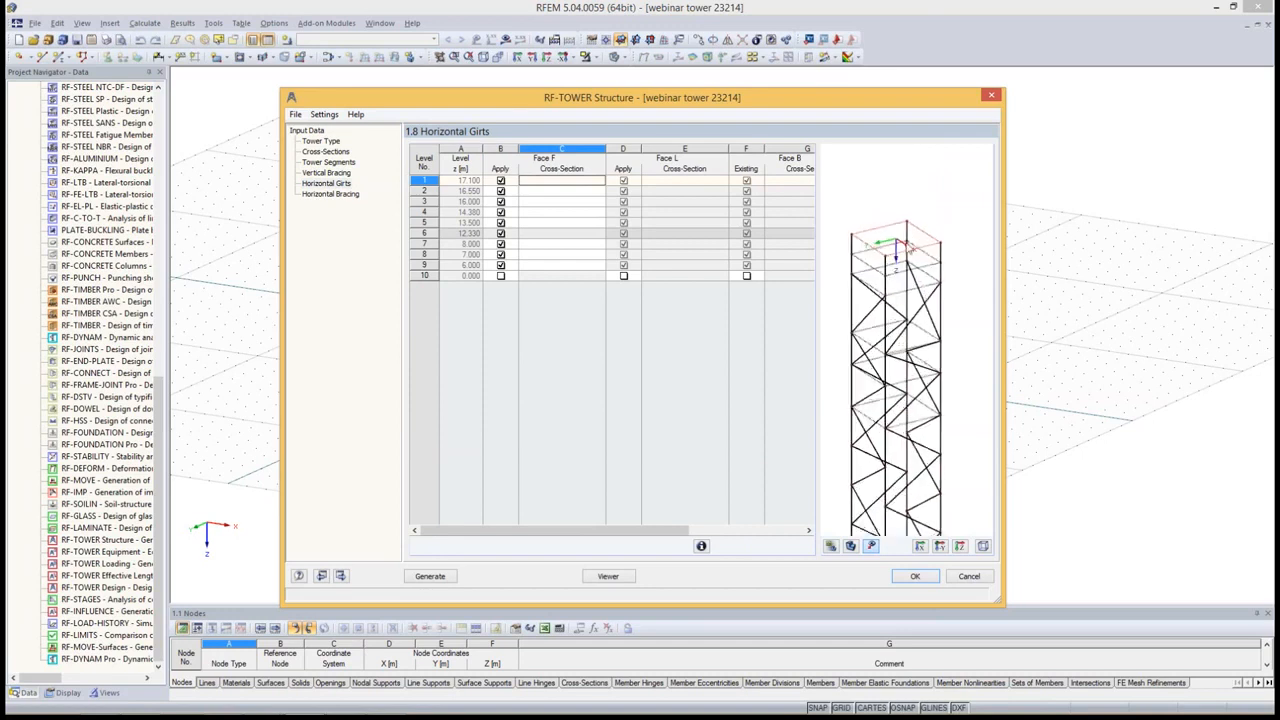
pyautogui.scroll(2, 909, 250)
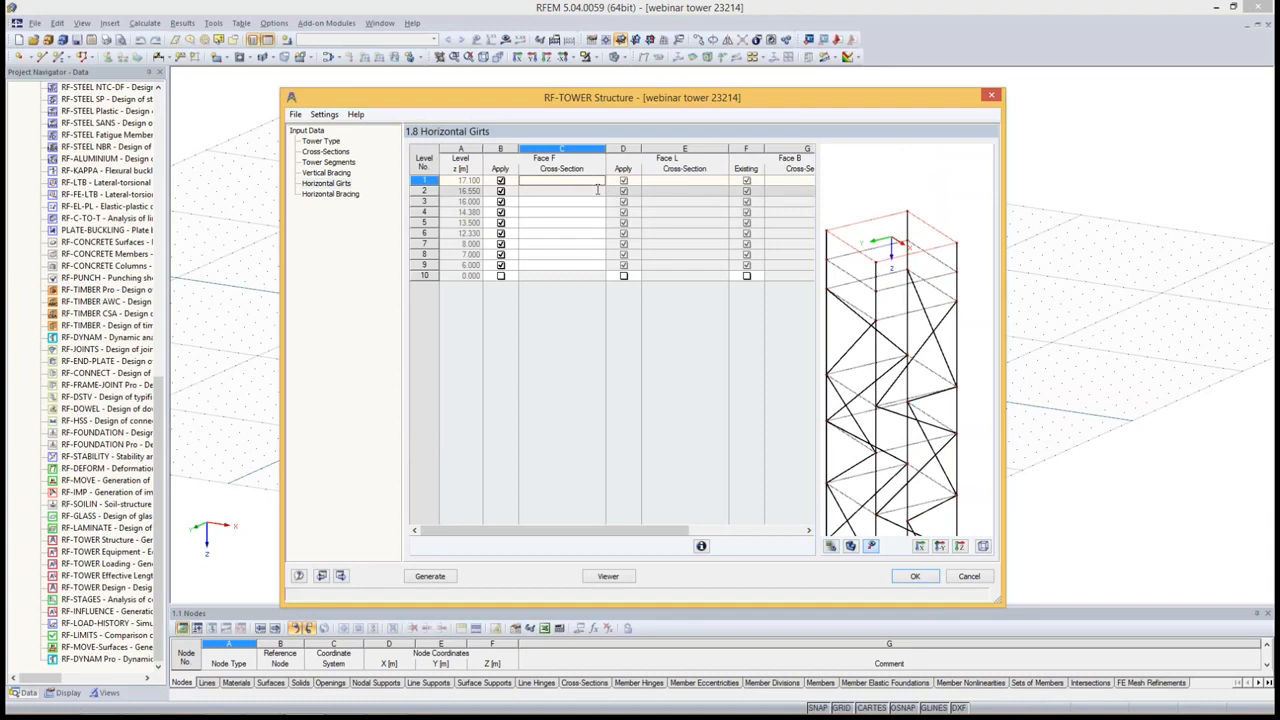
# Deactivate the horizontal girts at levels 3, 4, 5, 6, 7 and 9, keeping levels 1, 2 and 8 applied
pyautogui.click(594, 190)
pyautogui.click(500, 201)
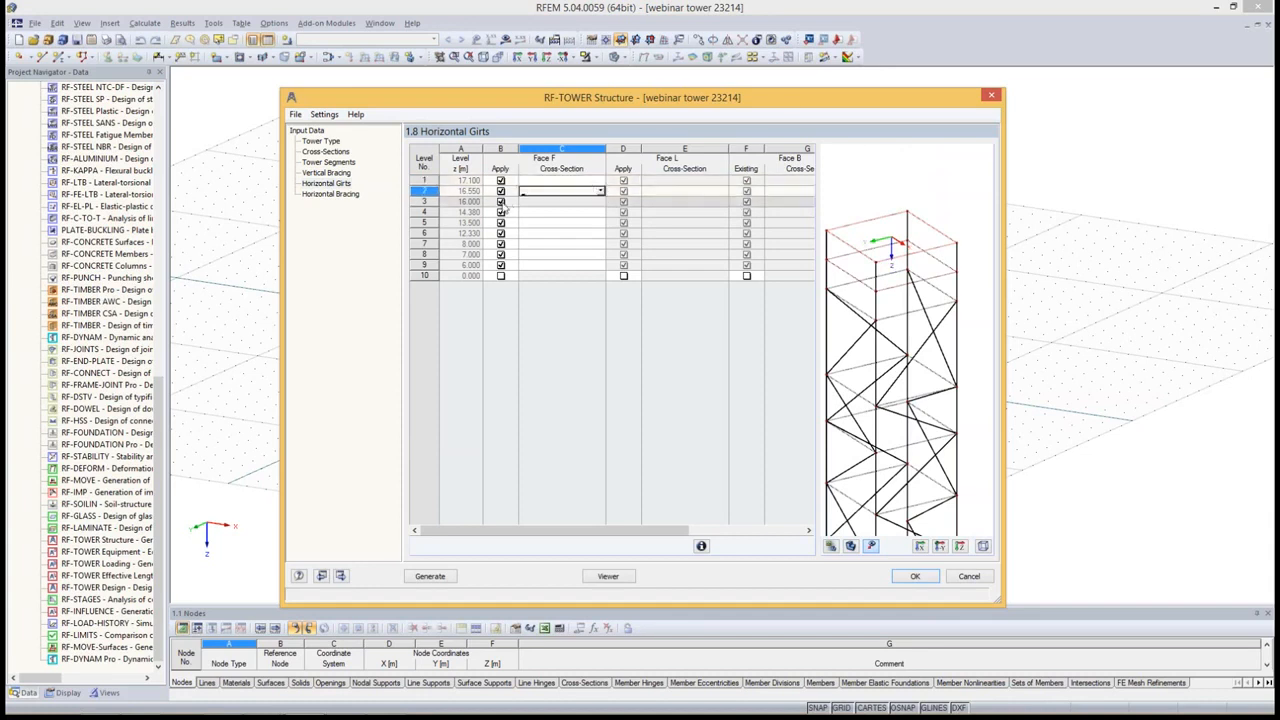
pyautogui.click(500, 212)
pyautogui.click(500, 222)
pyautogui.click(500, 232)
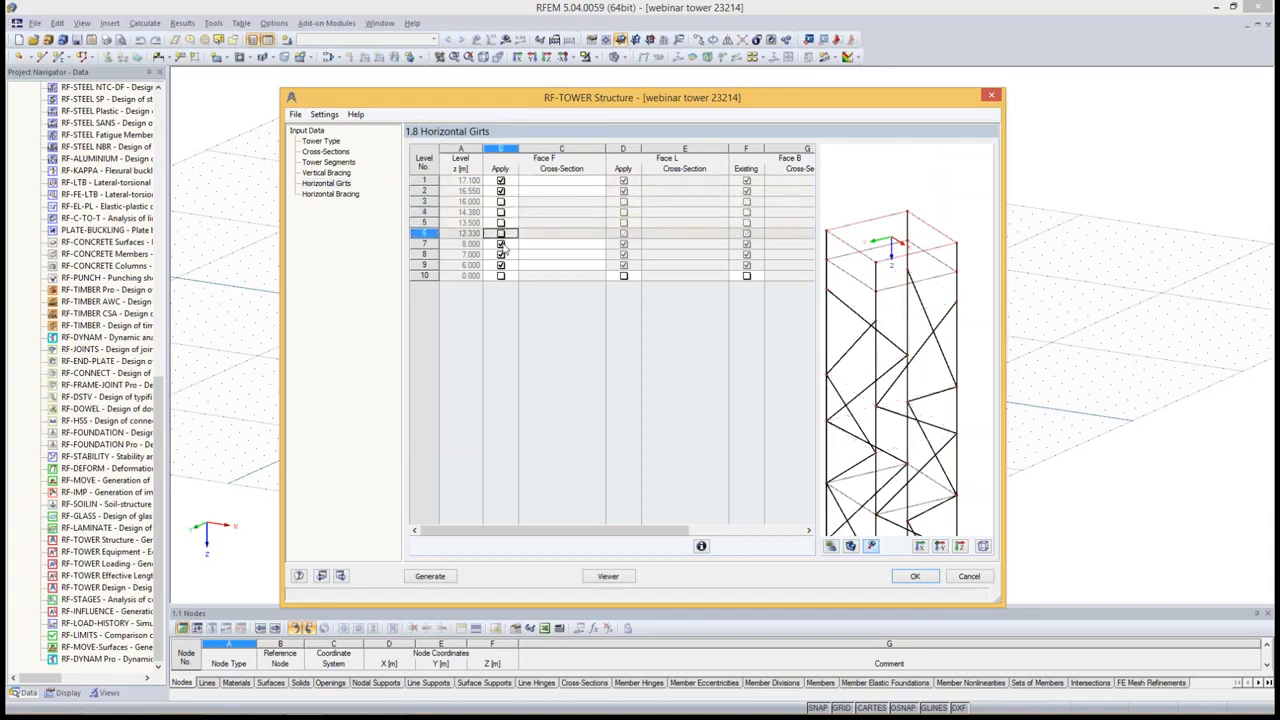
pyautogui.click(500, 243)
pyautogui.click(501, 264)
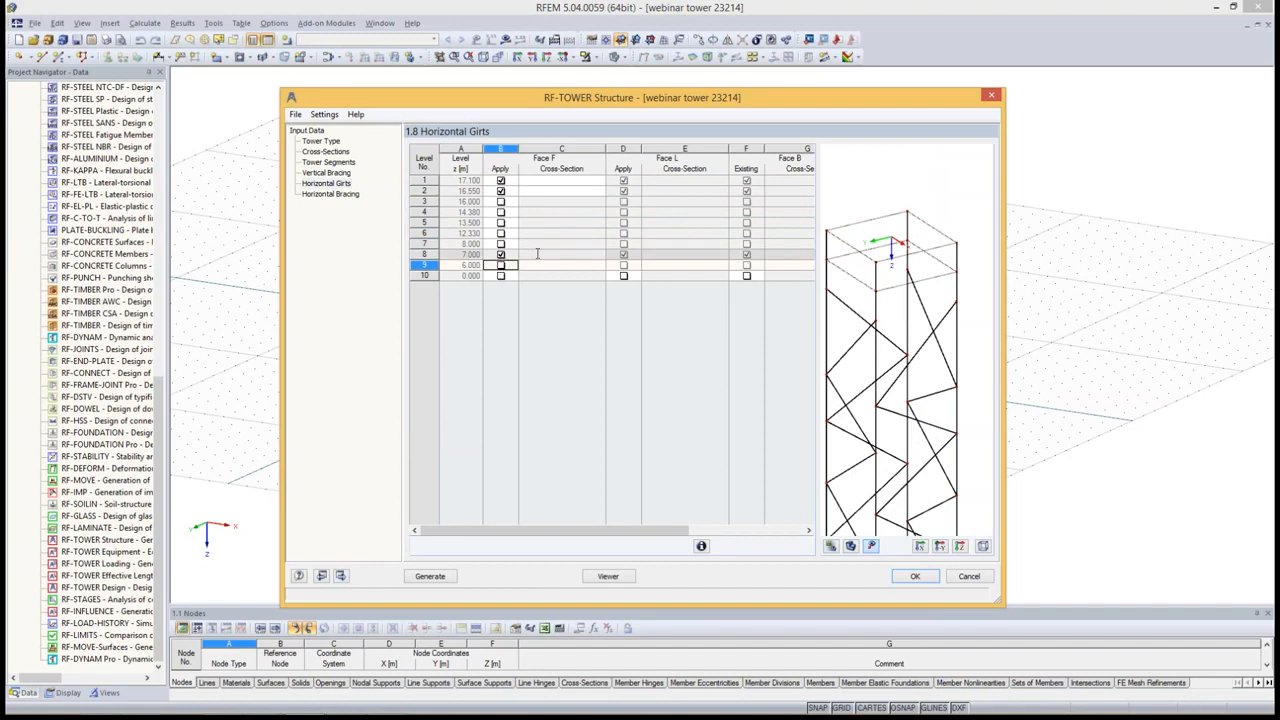
# Assign the H cross-section, L 60x60x6, to the face F horizontal girt at level 8
pyautogui.click(537, 254)
pyautogui.scroll(-5, 897, 238)
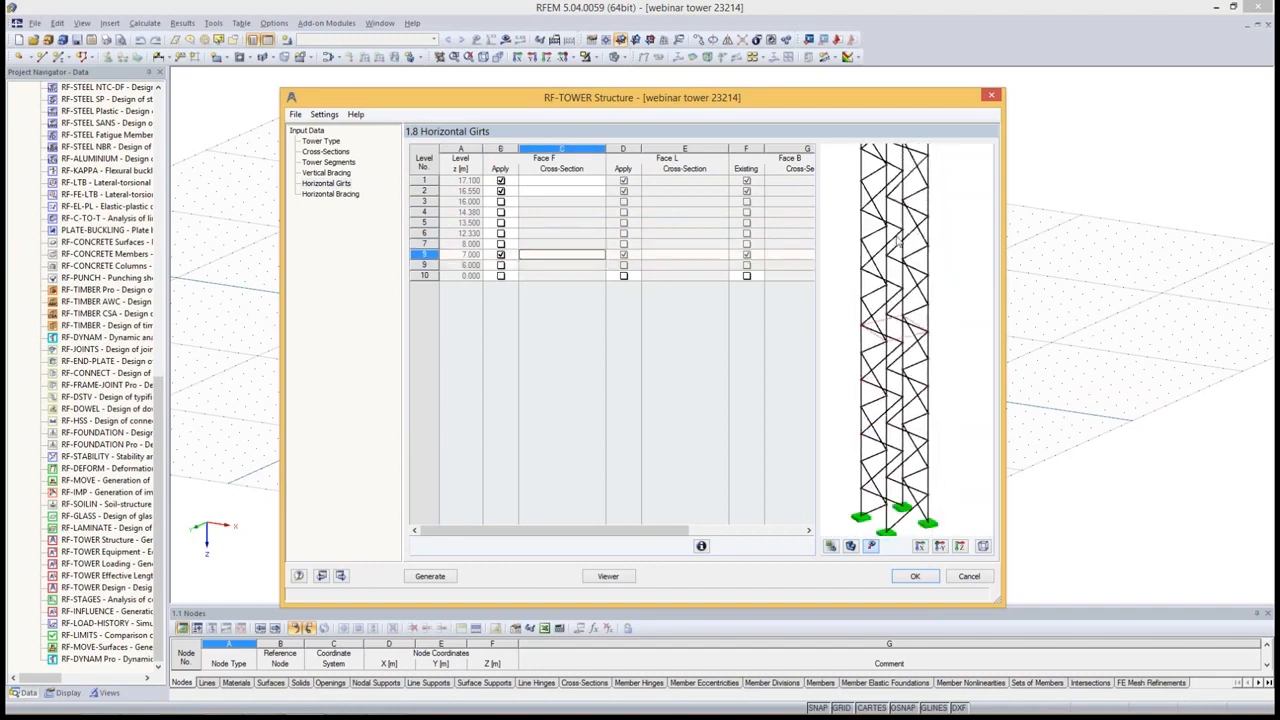
pyautogui.click(600, 254)
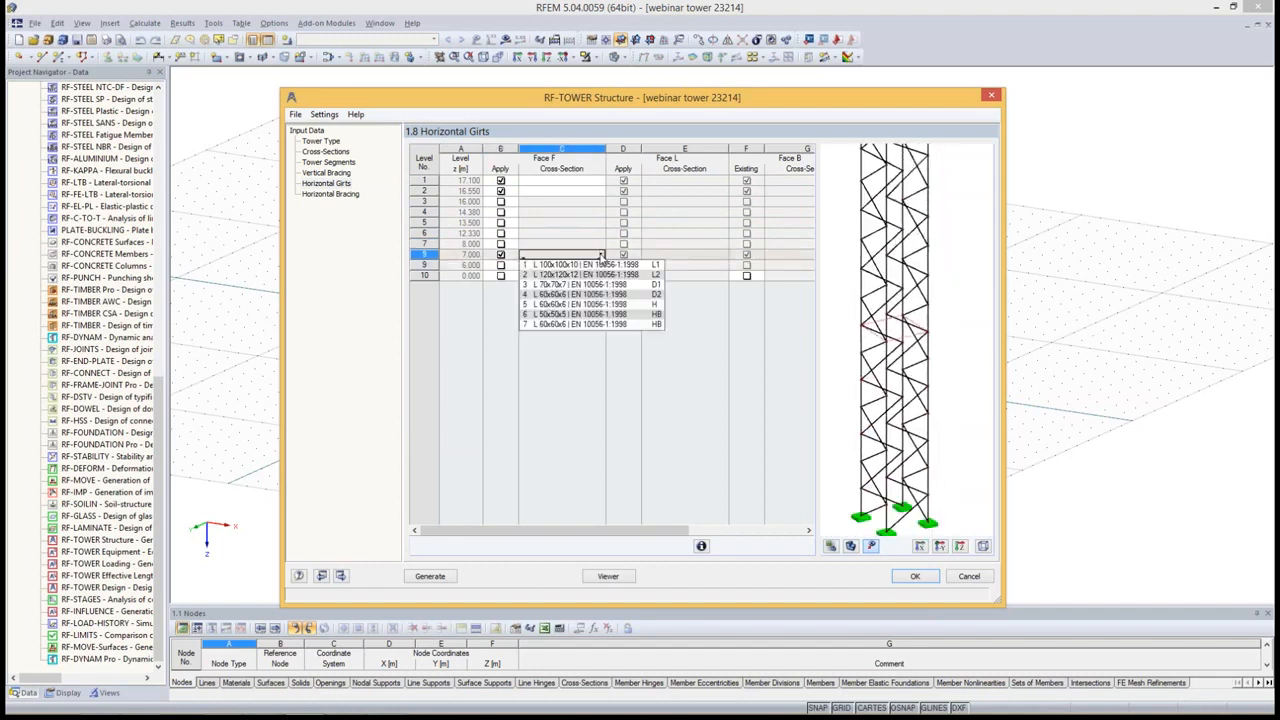
pyautogui.click(565, 306)
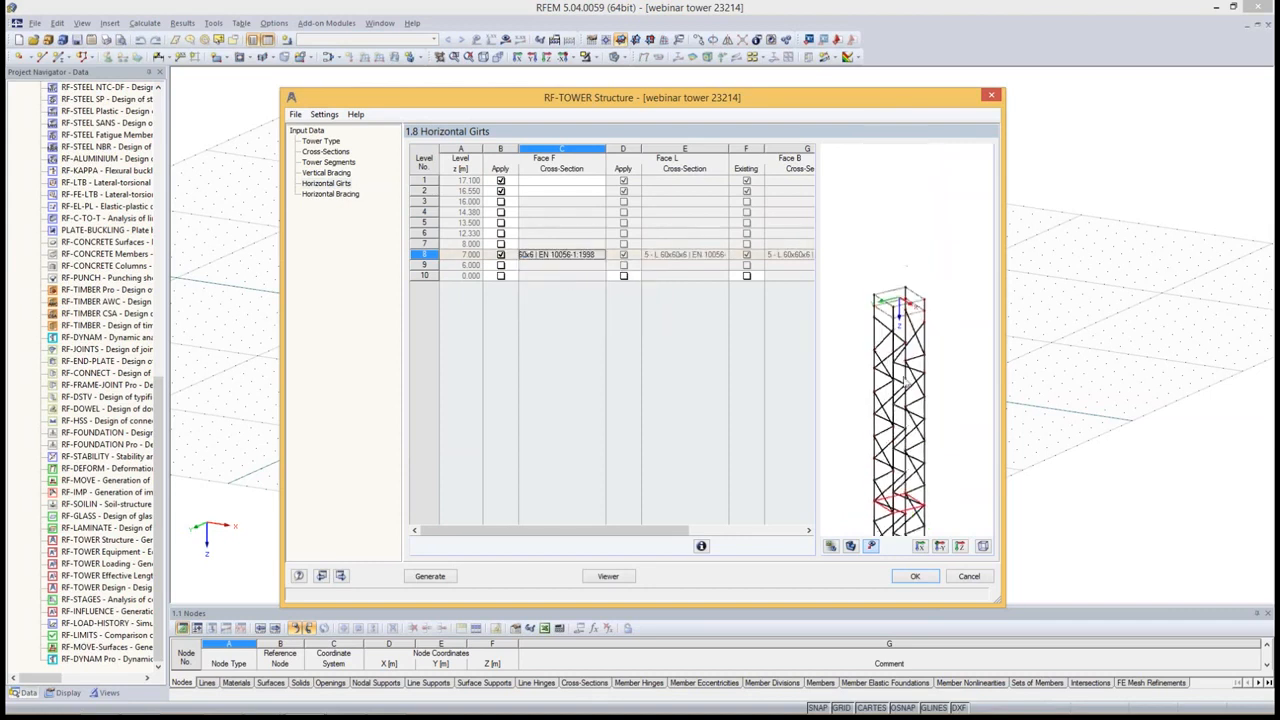
# Assign the H cross-section, L 60x60x6, to the girts at levels 2 and 1, and open the horizontal bracing definition
pyautogui.click(560, 190)
pyautogui.click(600, 190)
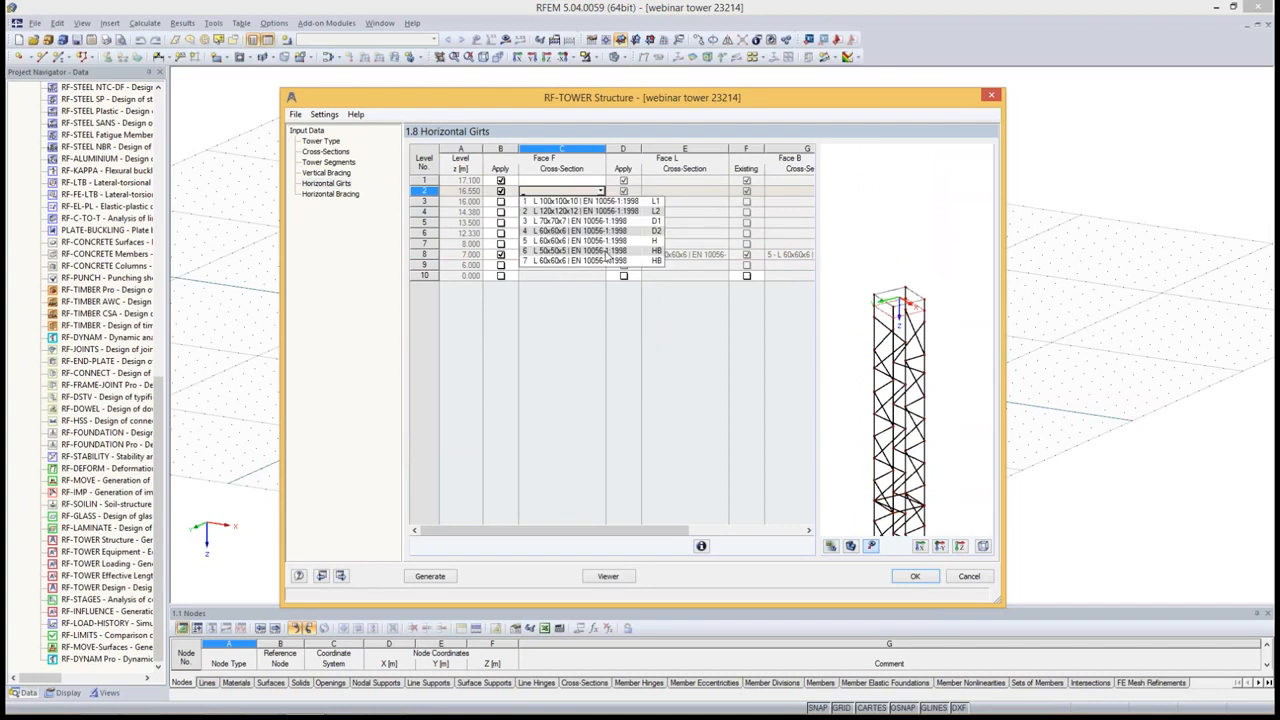
pyautogui.click(650, 243)
pyautogui.click(560, 180)
pyautogui.click(600, 180)
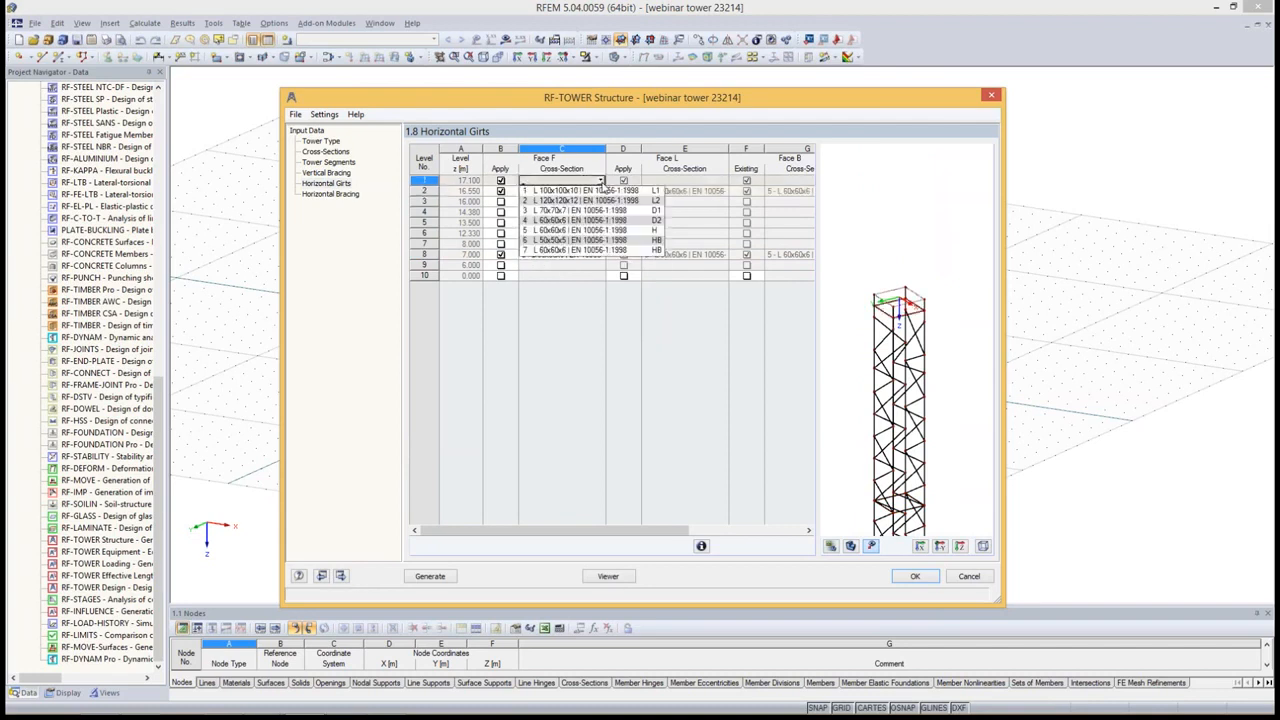
pyautogui.click(632, 231)
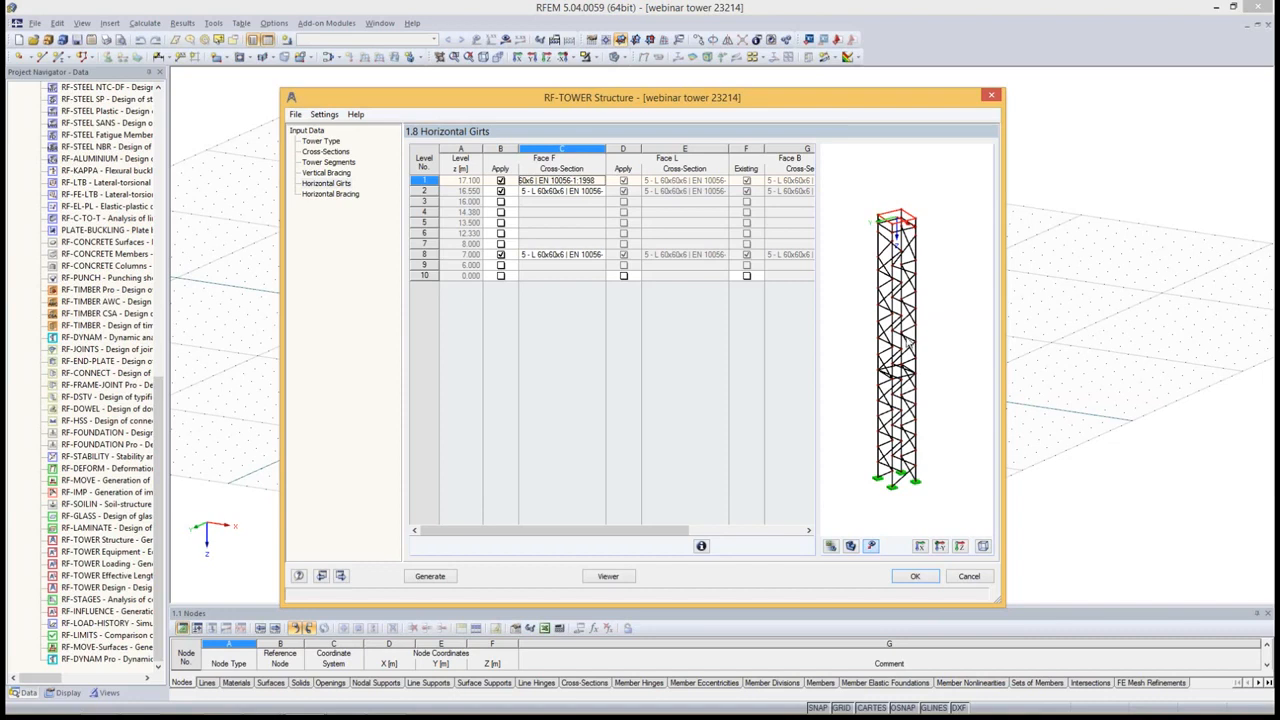
pyautogui.click(332, 194)
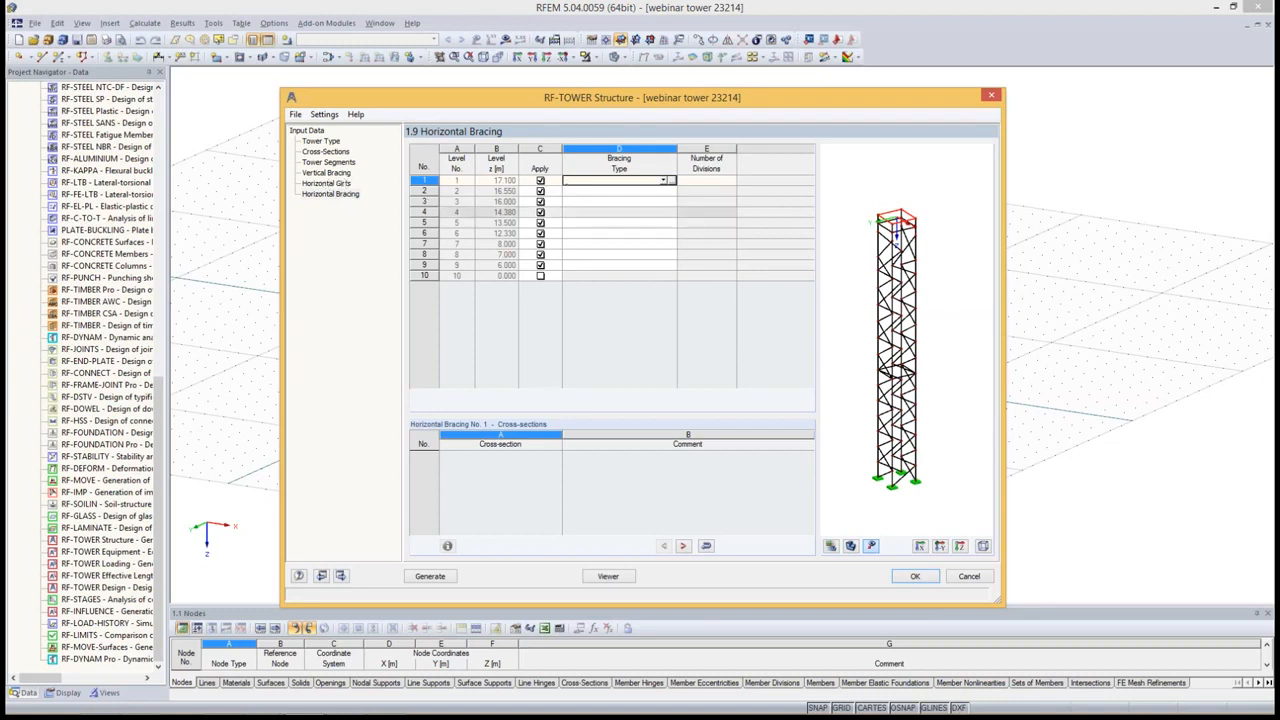
# Try horizontal bracing type IV at level 1 and examine its layout in the bracing type selection
pyautogui.click(665, 180)
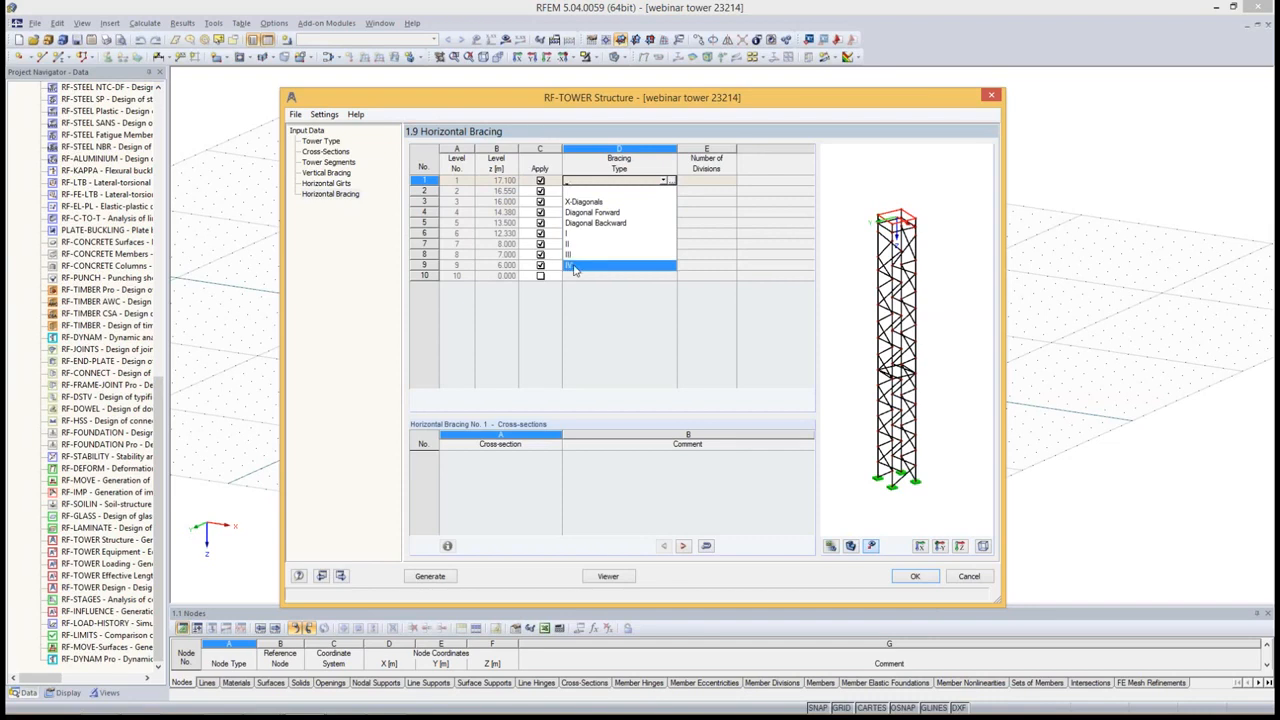
pyautogui.click(573, 265)
pyautogui.click(671, 180)
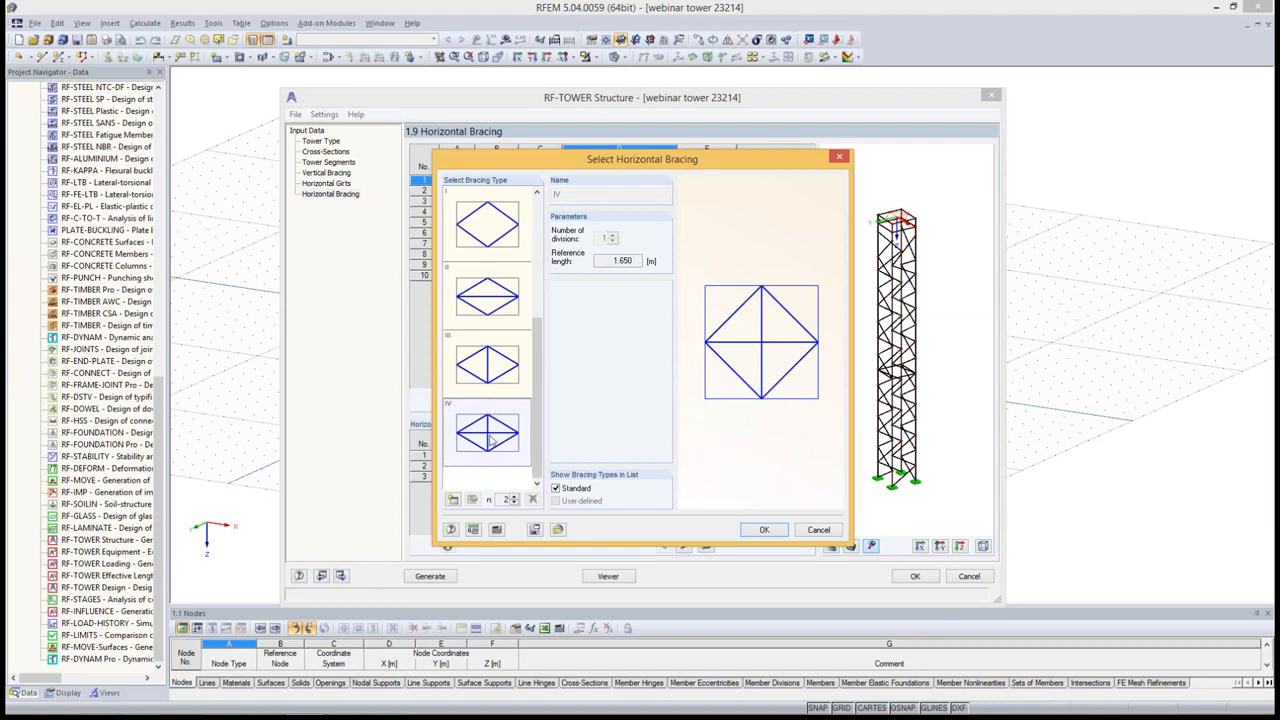
pyautogui.click(842, 159)
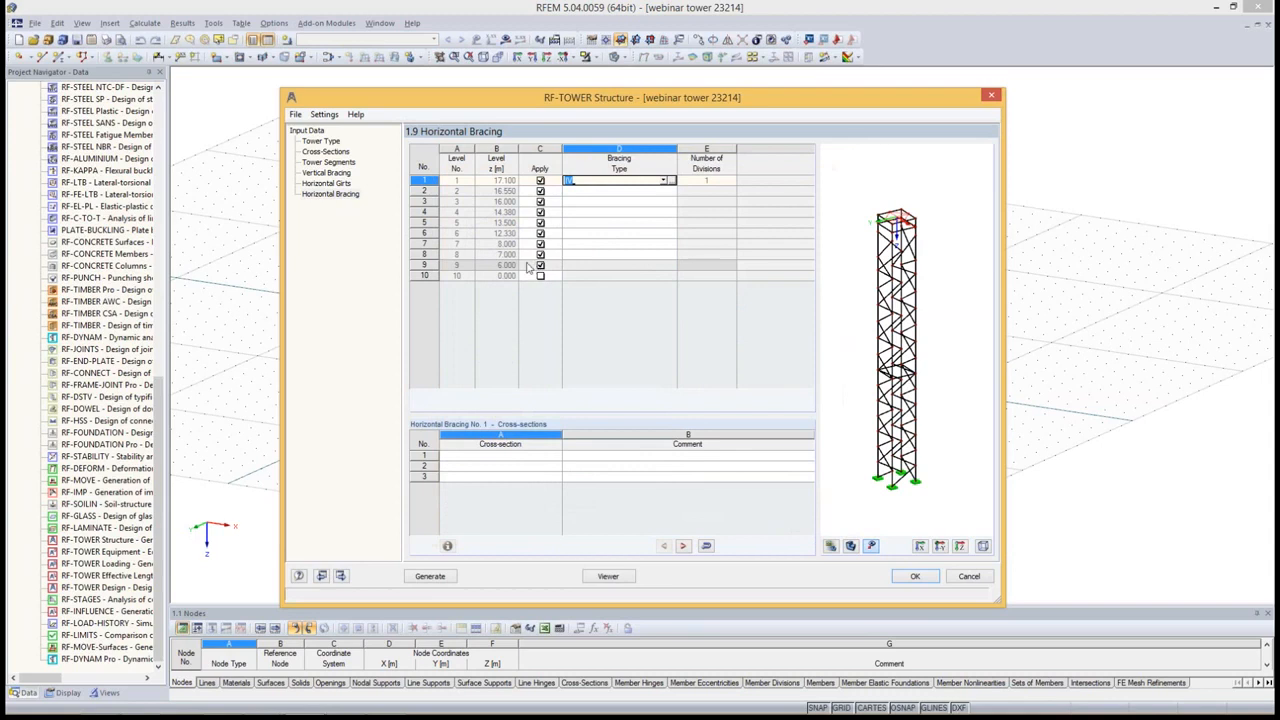
# Deactivate horizontal bracing at levels 1 to 7 and 9, keeping it applied only at level 8
pyautogui.click(540, 181)
pyautogui.click(540, 191)
pyautogui.click(540, 201)
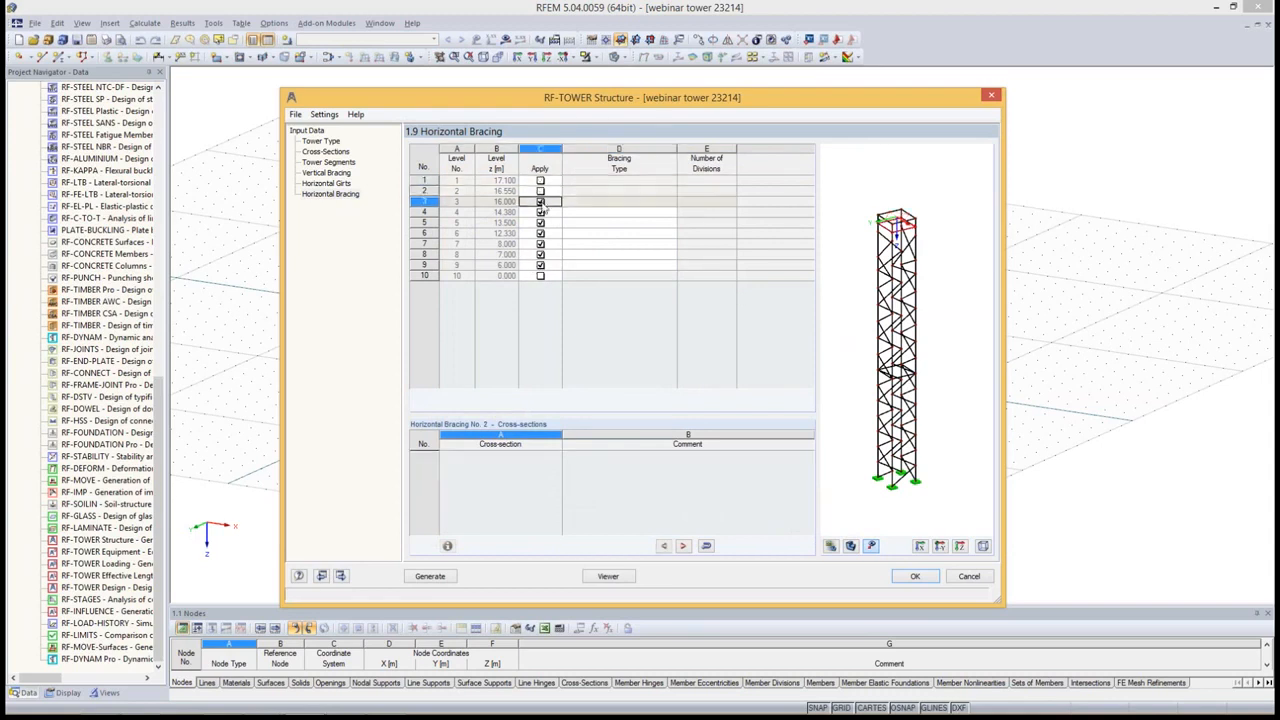
pyautogui.click(540, 212)
pyautogui.click(540, 233)
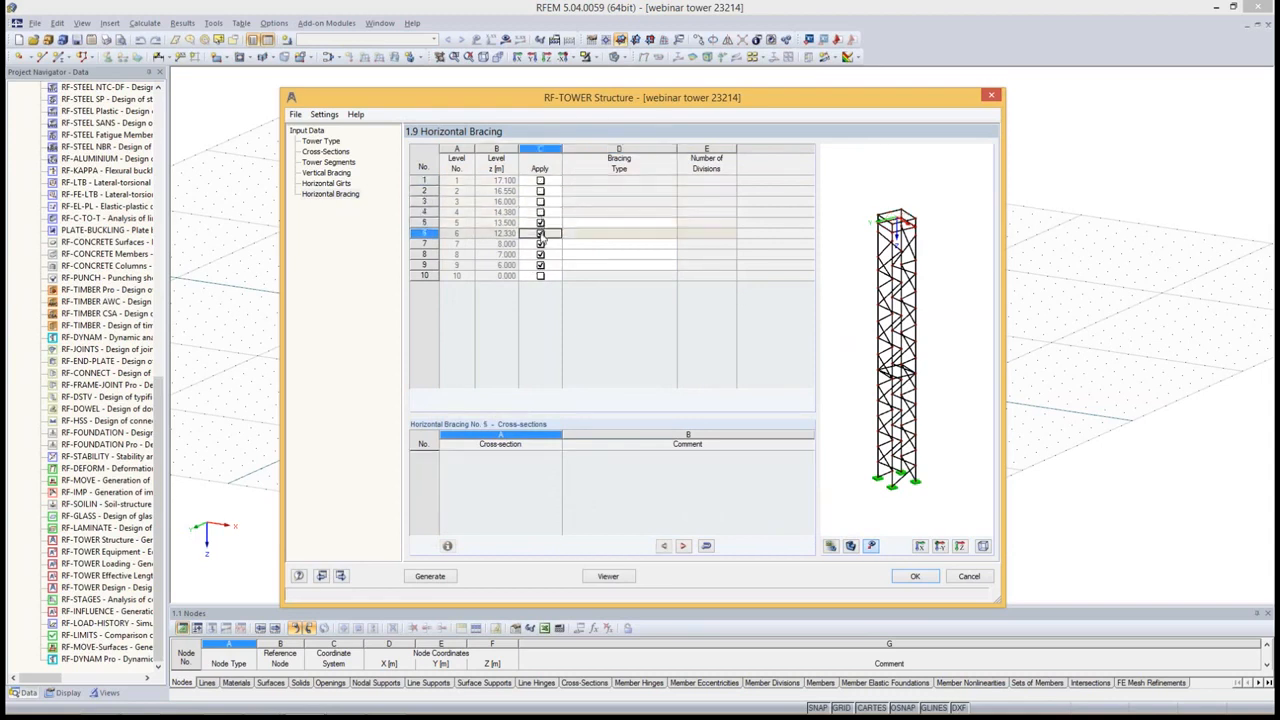
pyautogui.click(540, 244)
pyautogui.click(540, 255)
pyautogui.click(541, 263)
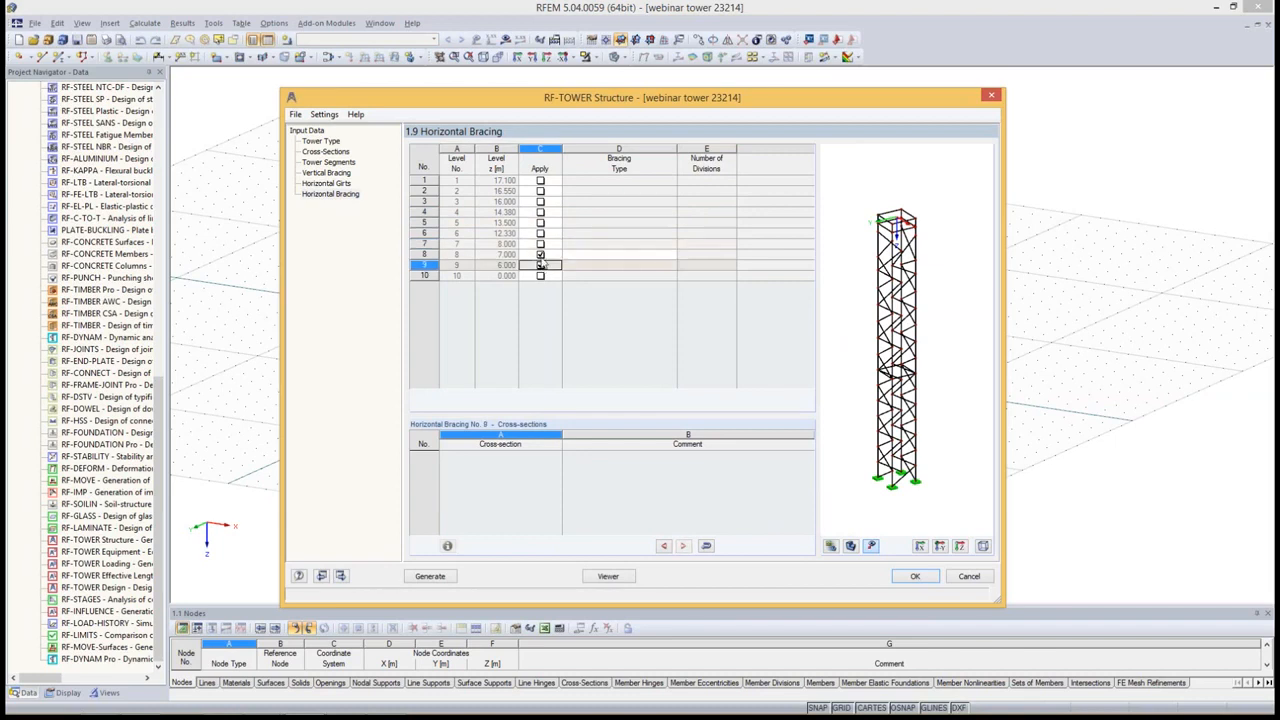
pyautogui.click(540, 265)
# Set the horizontal bracing type at level 8 to III
pyautogui.click(660, 255)
pyautogui.click(664, 256)
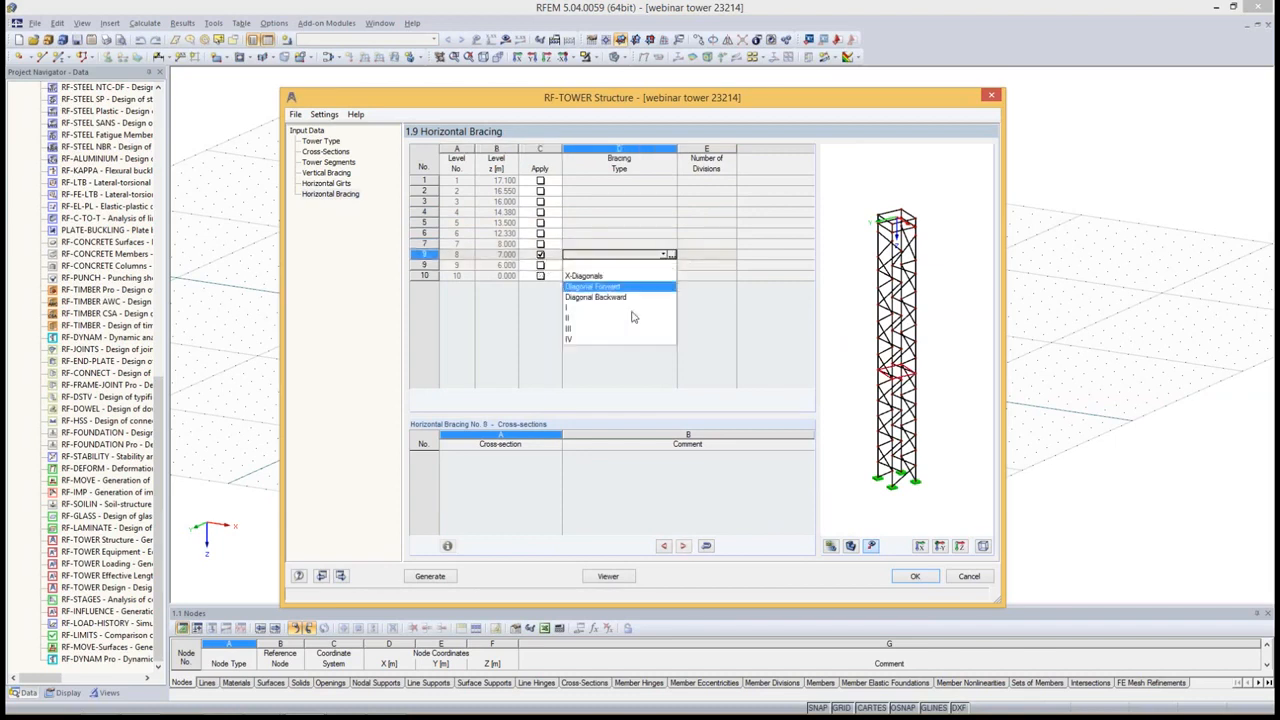
pyautogui.click(624, 330)
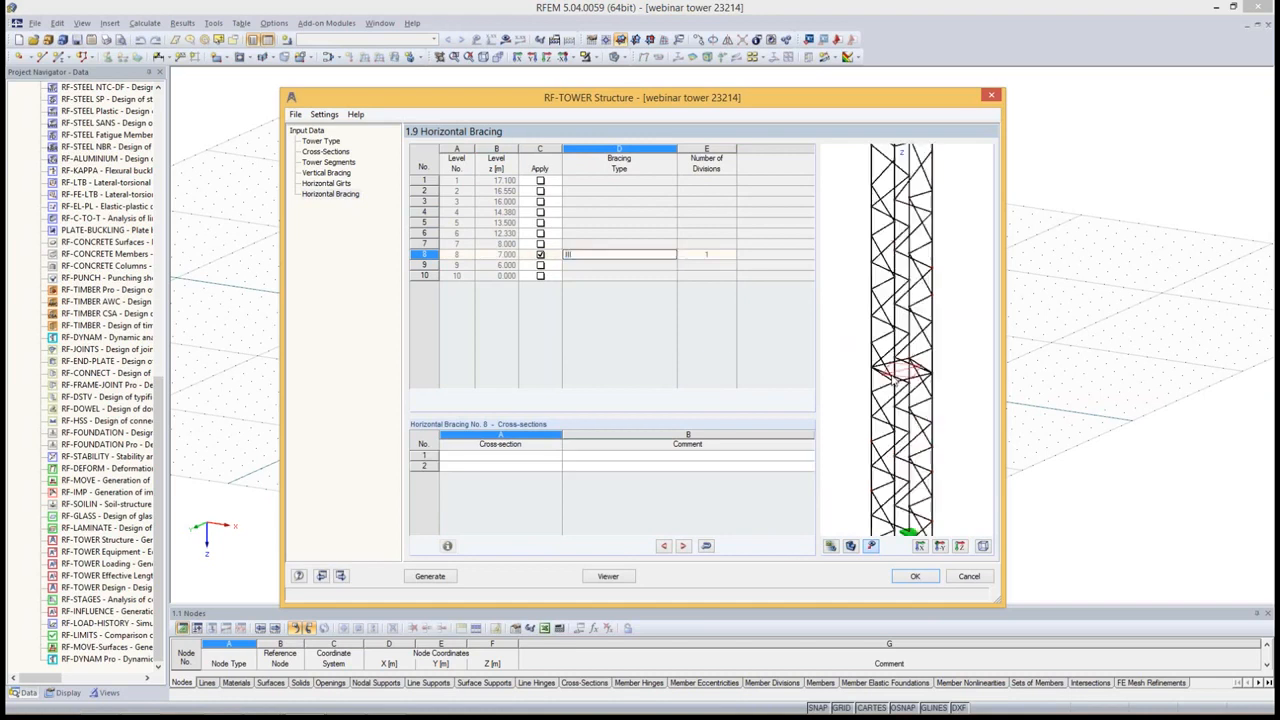
pyautogui.scroll(6, 908, 375)
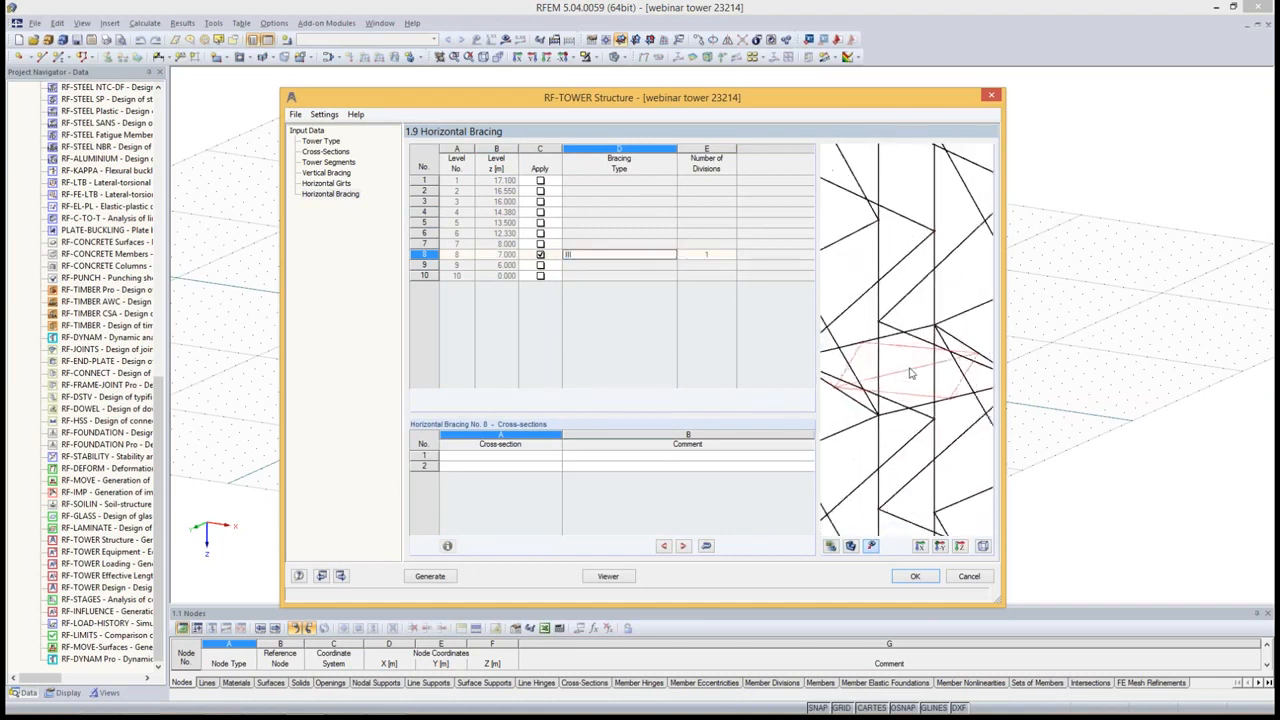
# Assign the HB cross-sections to the level 8 bracing: L 50x50x5 for member group 1 and L 60x60x6 for group 2
pyautogui.click(500, 456)
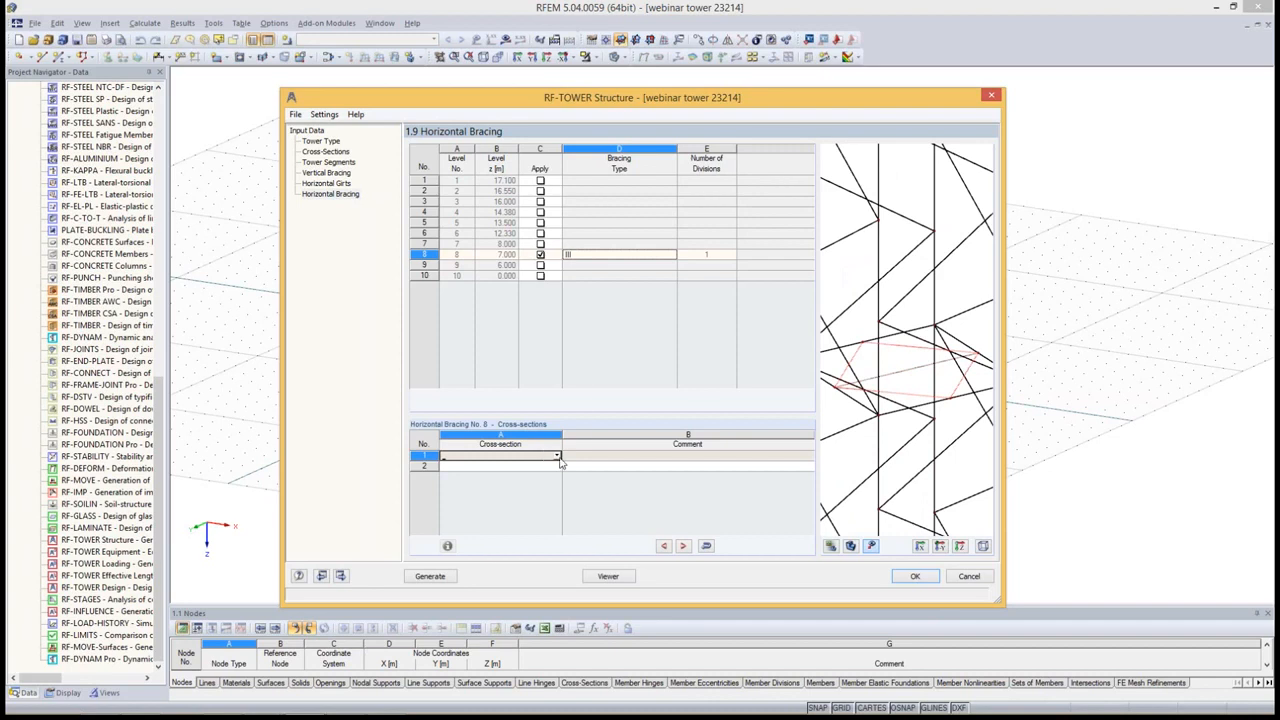
pyautogui.click(557, 457)
pyautogui.click(505, 435)
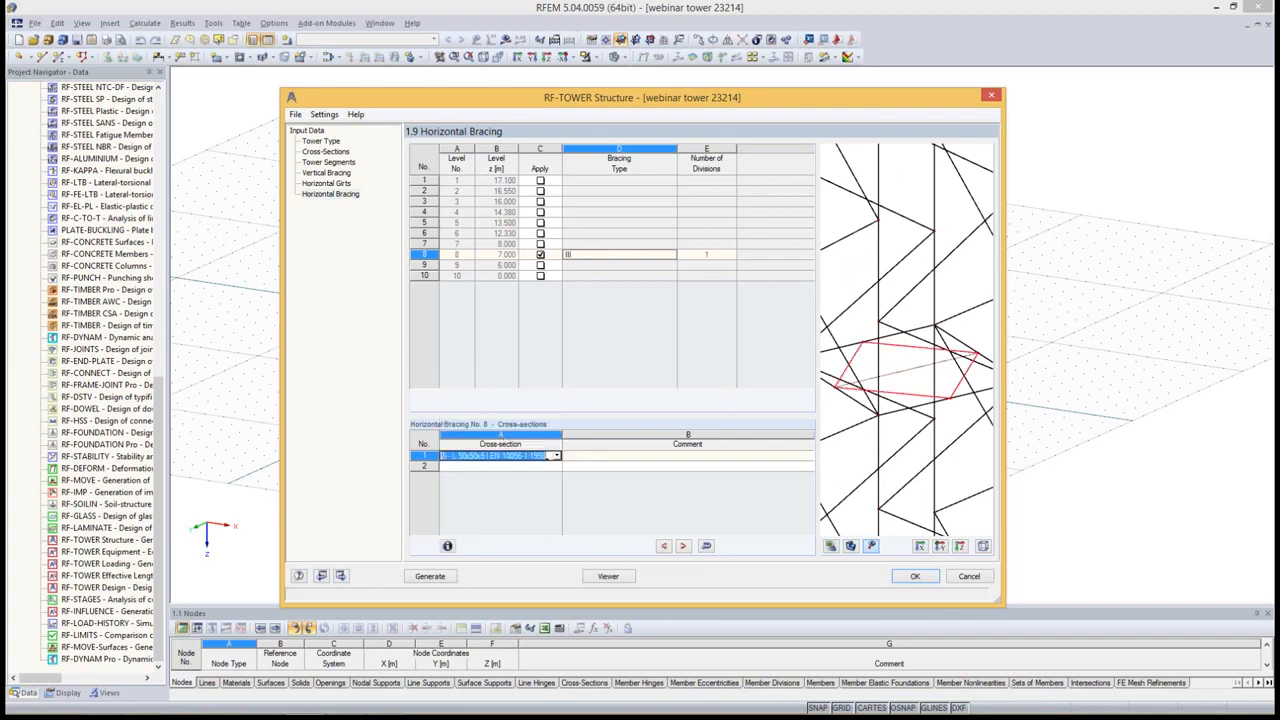
pyautogui.click(550, 467)
pyautogui.click(557, 467)
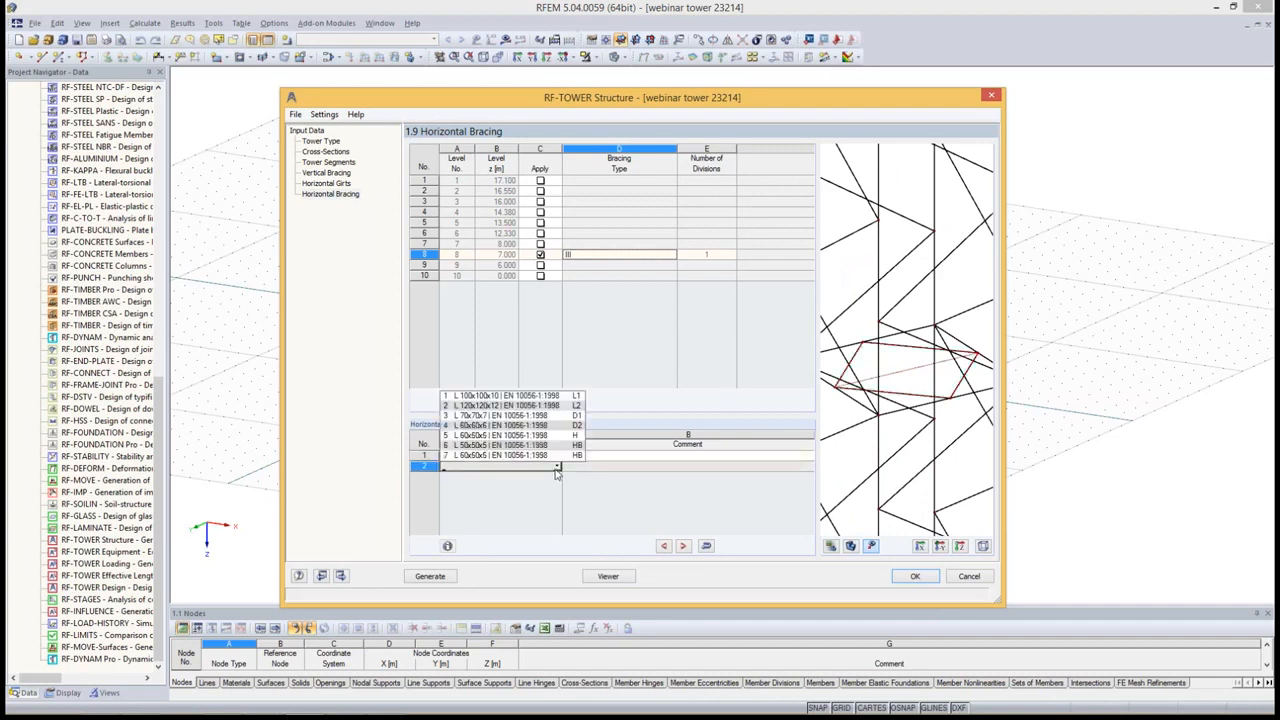
pyautogui.click(509, 457)
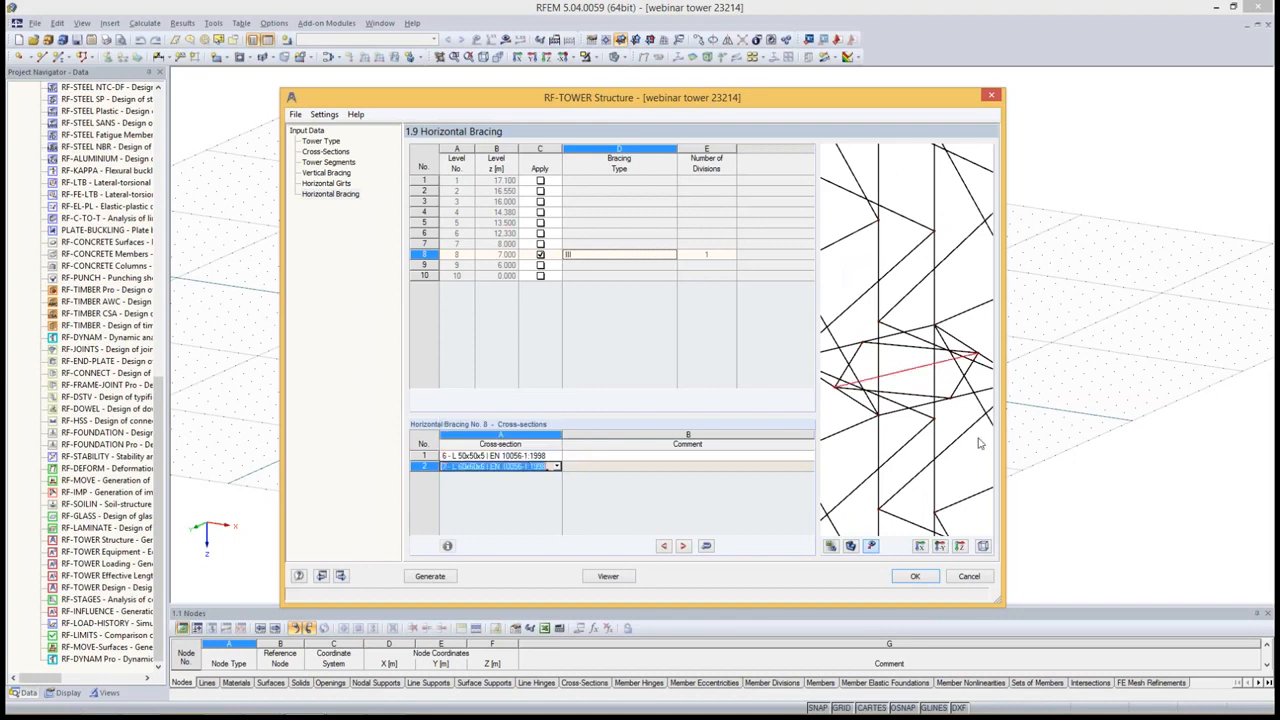
pyautogui.scroll(-2, 940, 372)
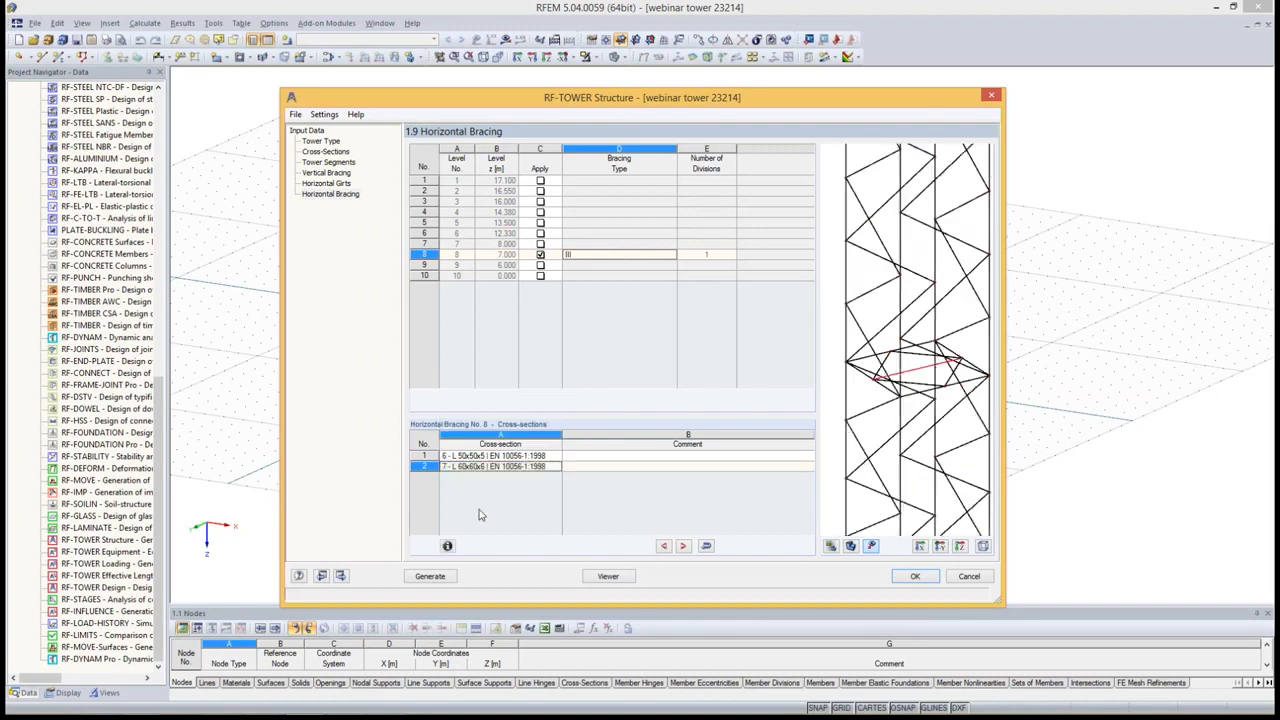
# Generate the tower structure data from the defined input
pyautogui.click(429, 577)
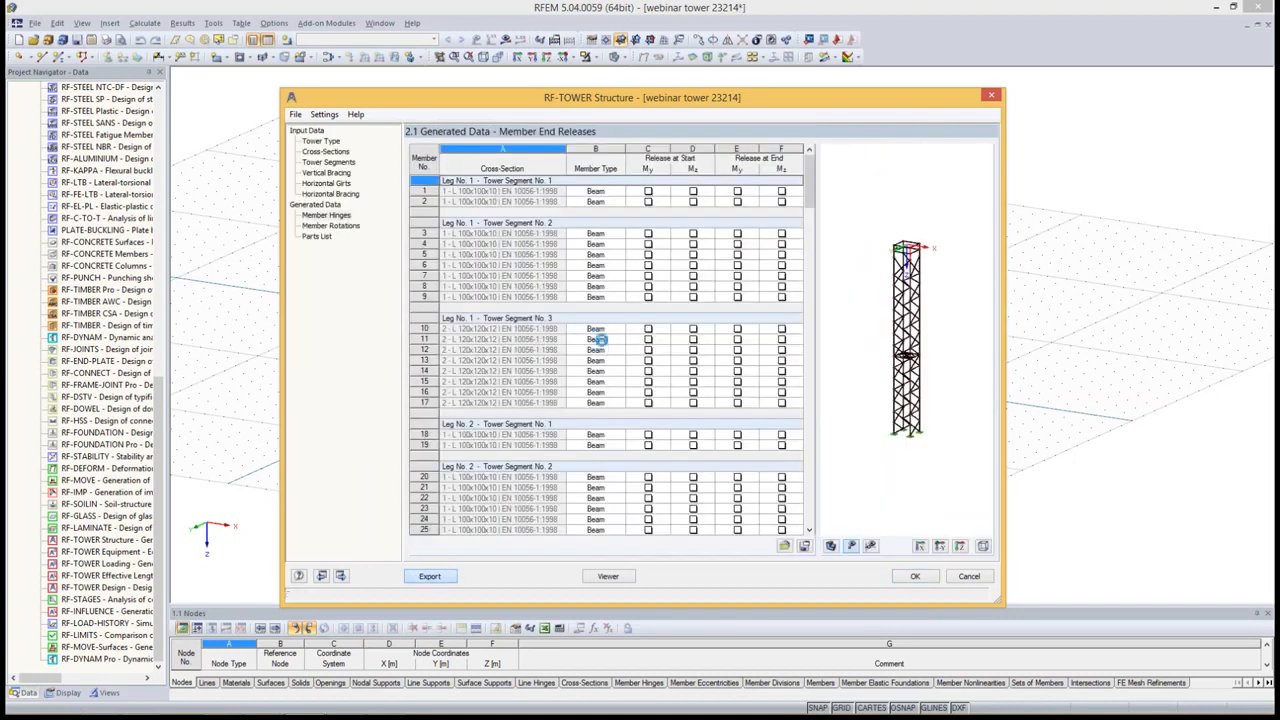
pyautogui.click(617, 374)
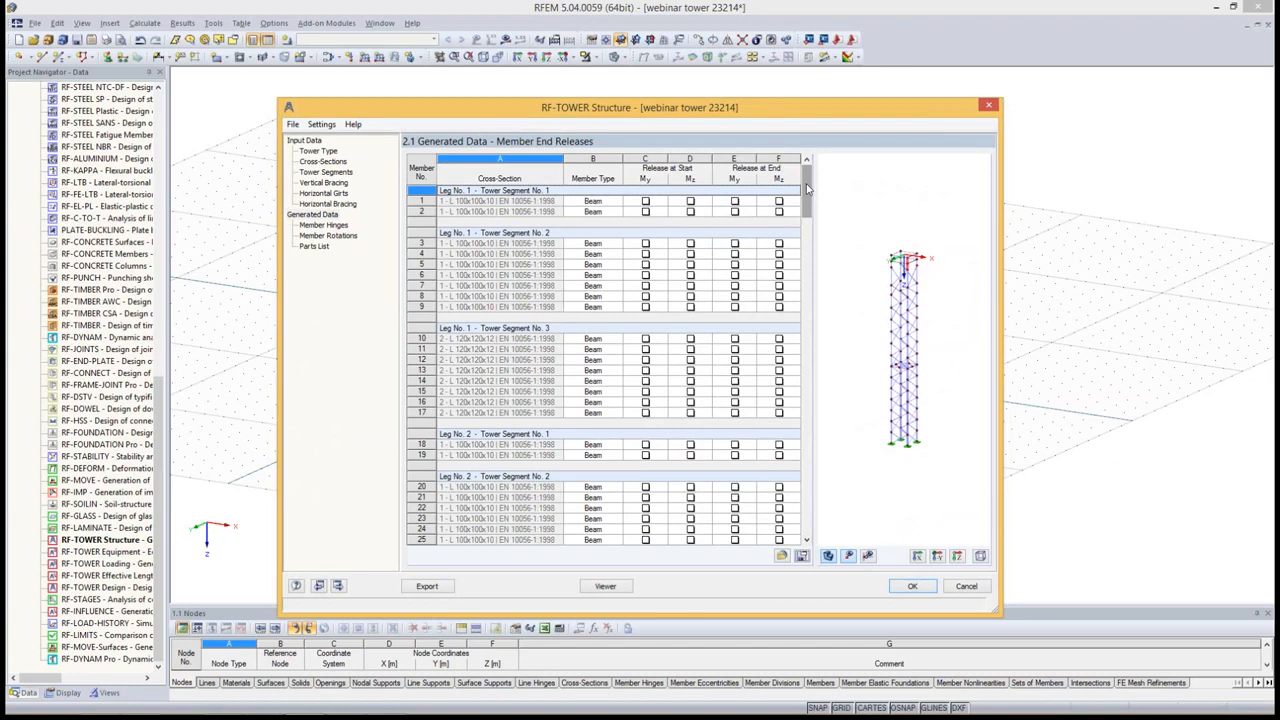
# Examine the generated end releases of the girts and the face R panel 5 bracing, and the member rotations
pyautogui.scroll(-1, 810, 232)
pyautogui.moveTo(810, 232); pyautogui.dragTo(812, 507)
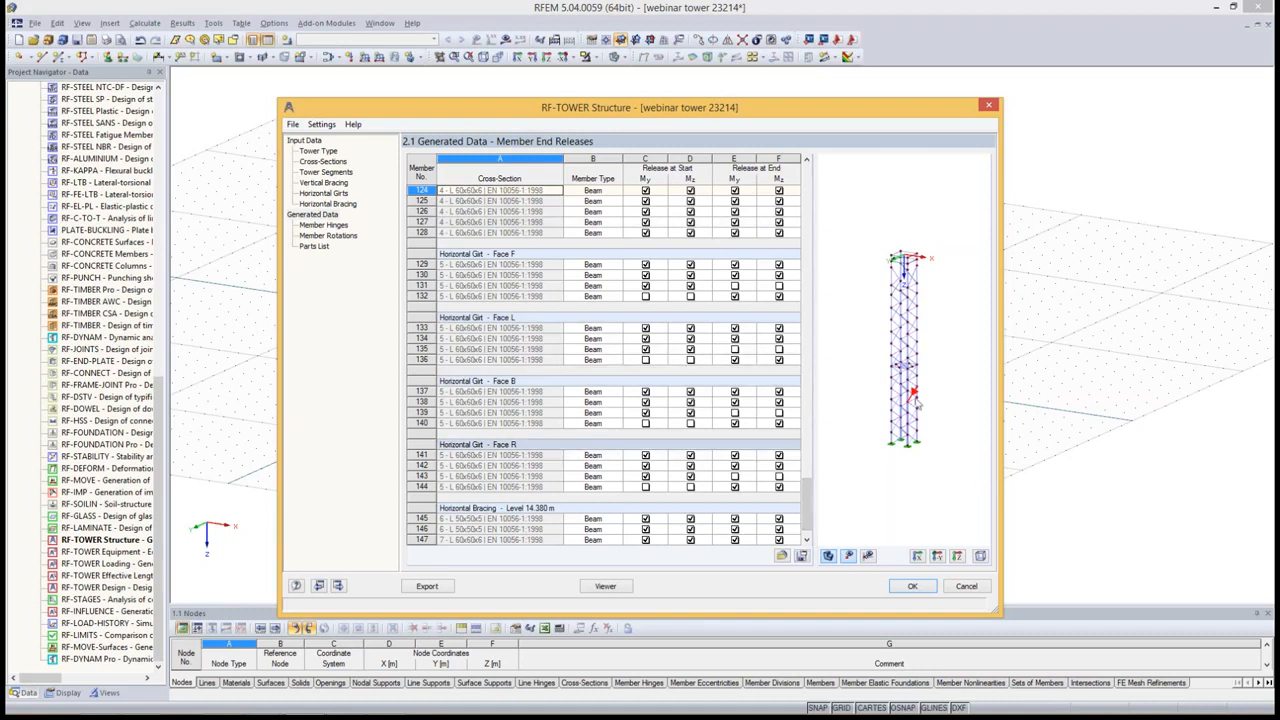
pyautogui.scroll(3, 915, 400)
pyautogui.click(611, 391)
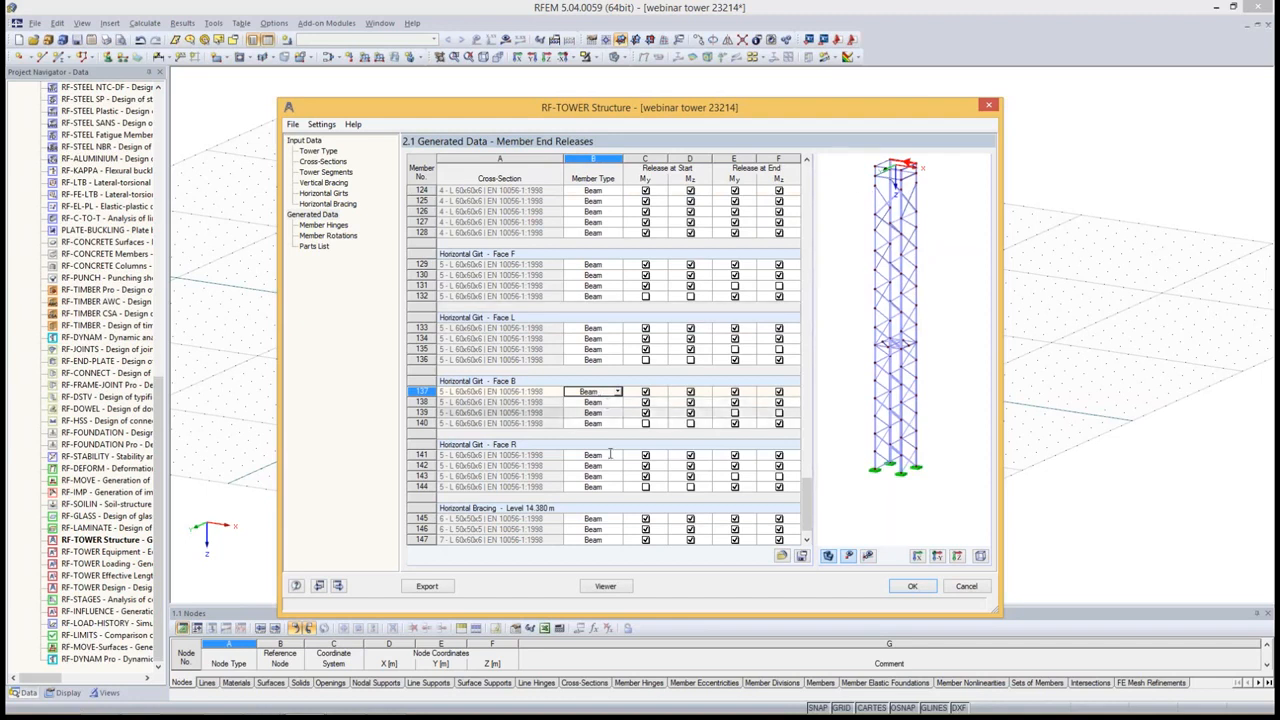
pyautogui.scroll(5, 677, 287)
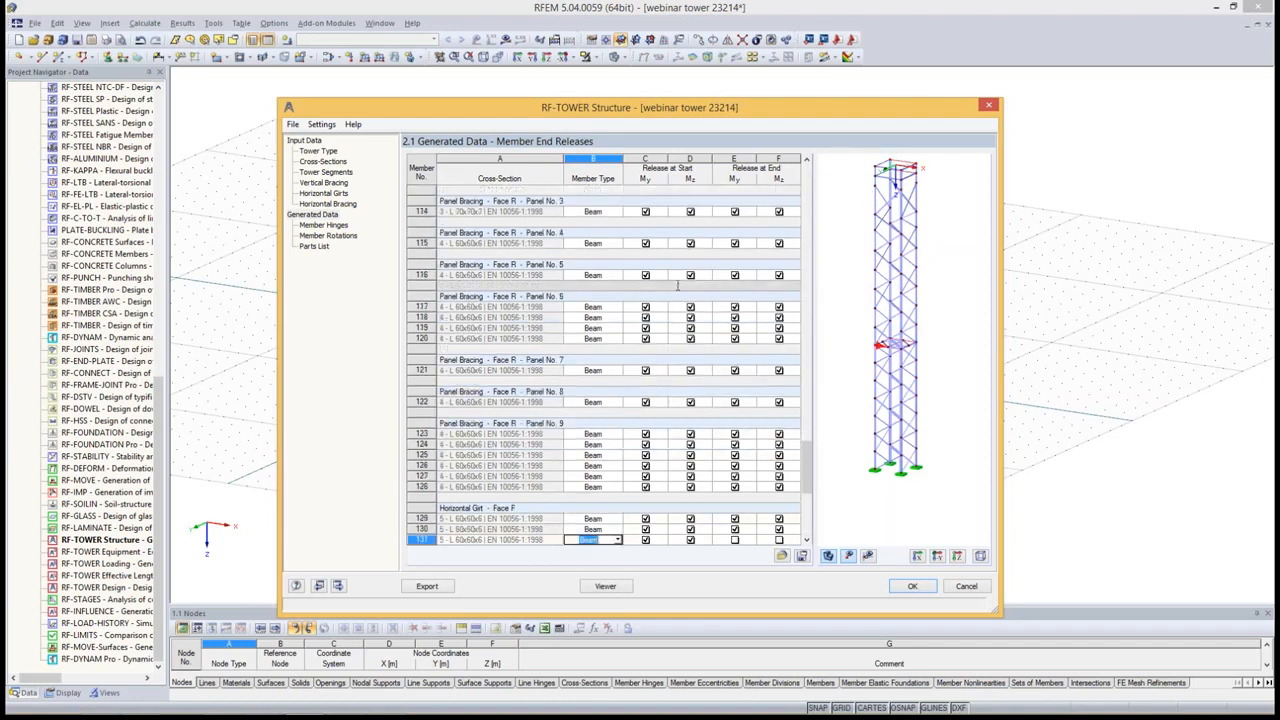
pyautogui.click(503, 278)
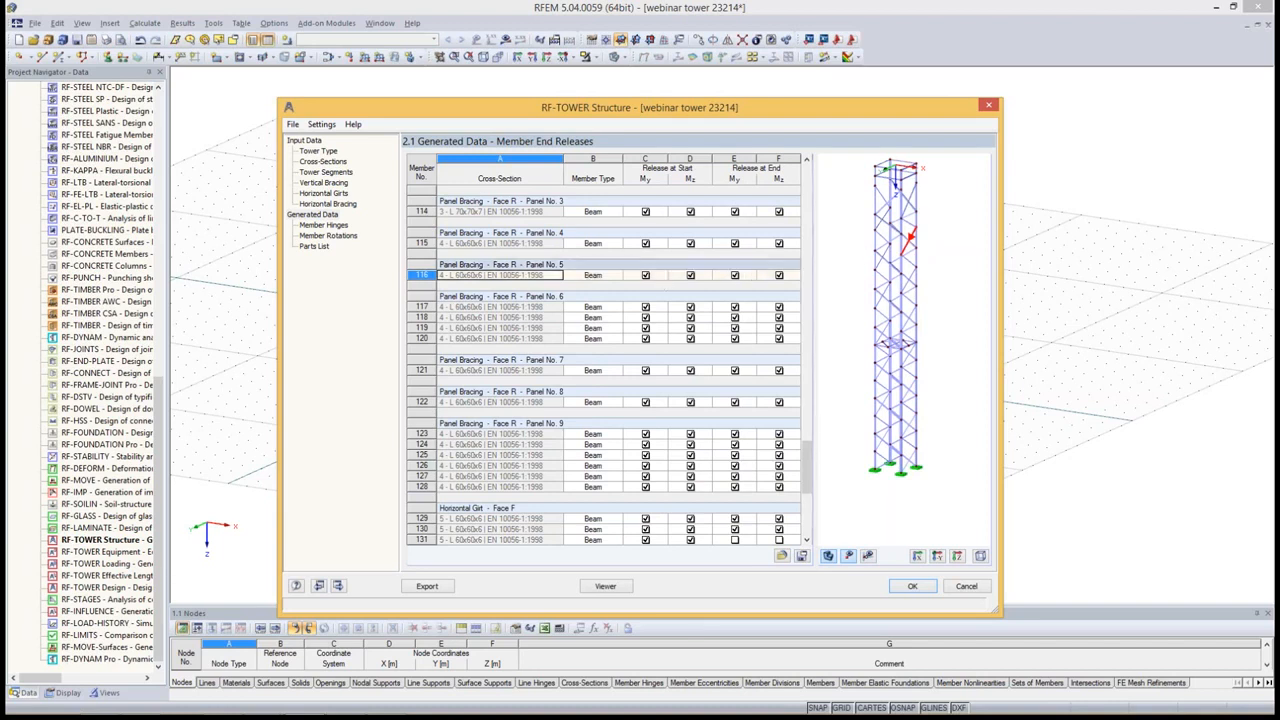
pyautogui.click(662, 277)
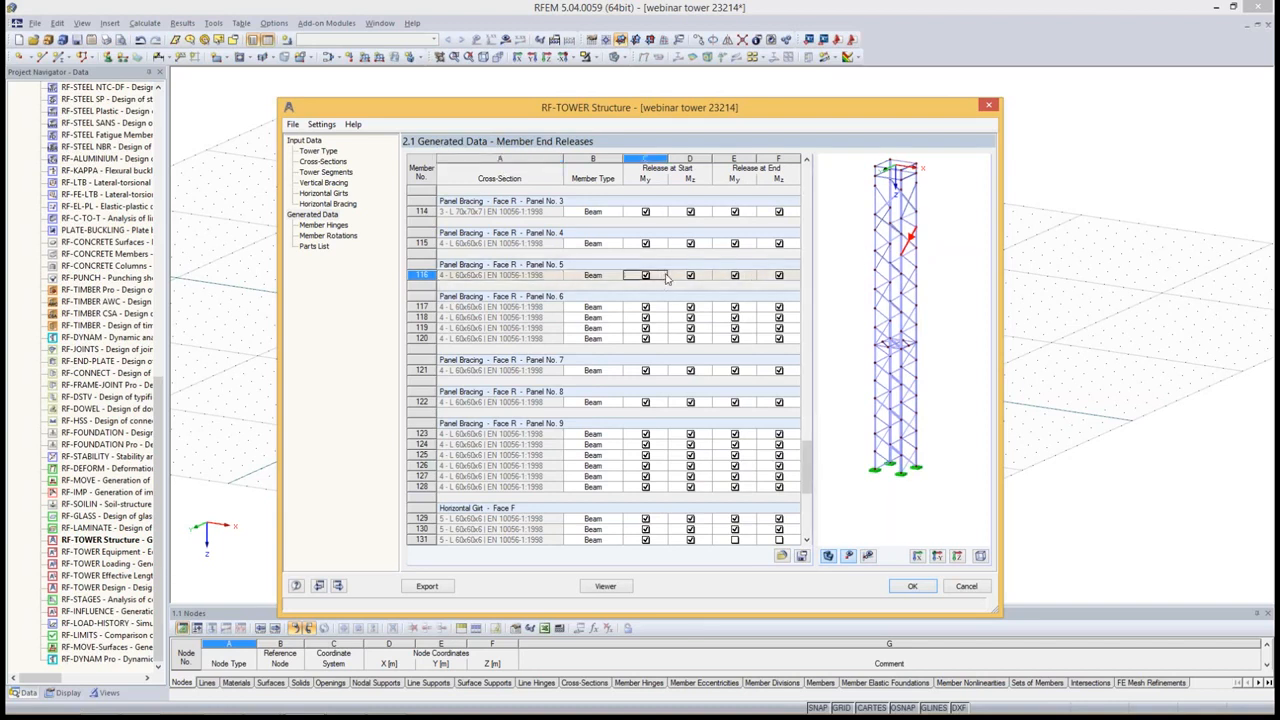
pyautogui.click(672, 277)
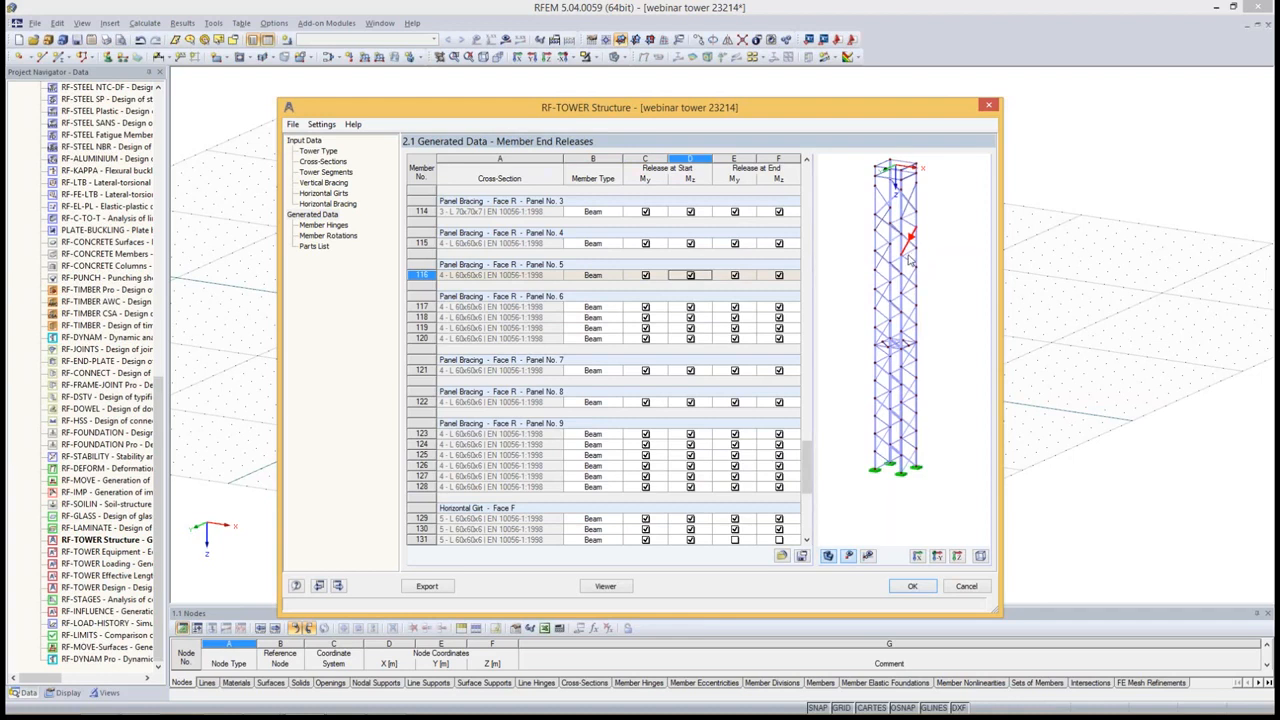
pyautogui.click(338, 235)
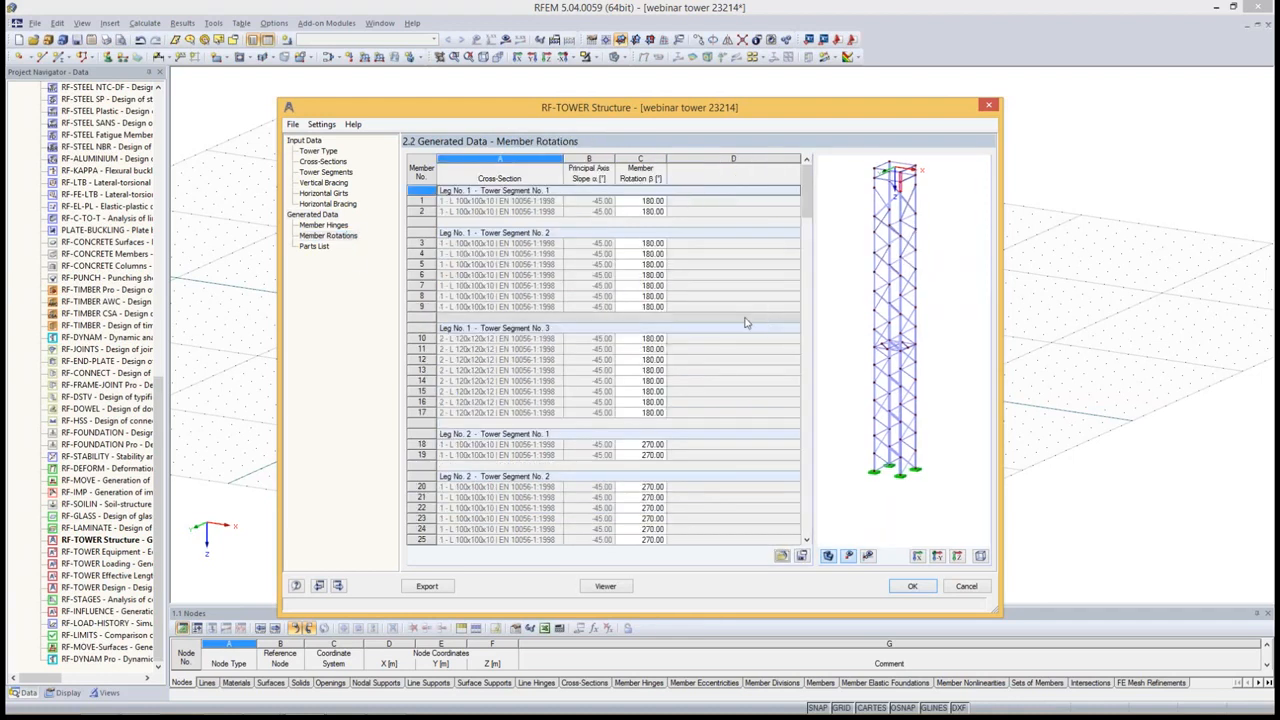
# Export the generated tower into the current RFEM model, overwriting its existing data
pyautogui.click(427, 586)
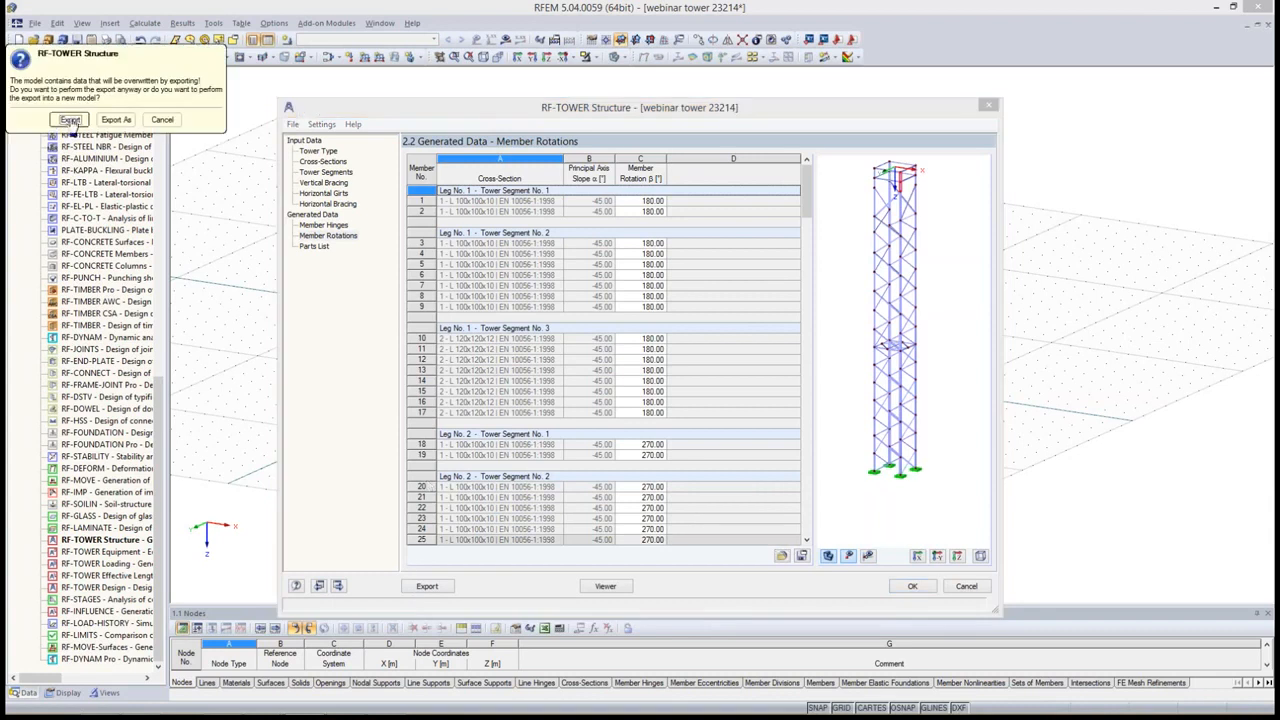
pyautogui.click(70, 120)
pyautogui.click(604, 388)
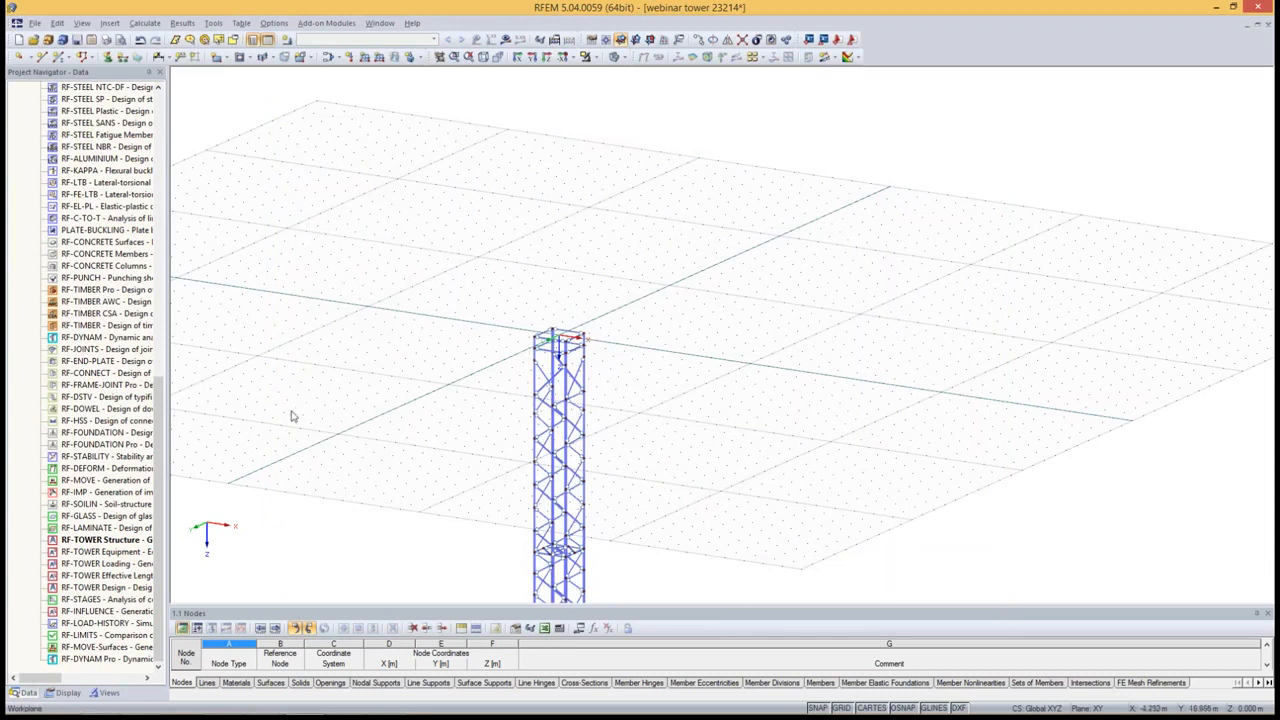
# Examine the exported tower's bracing panels and base supports in the model
pyautogui.scroll(-1, 293, 416)
pyautogui.moveTo(602, 500); pyautogui.dragTo(652, 370, button='middle')
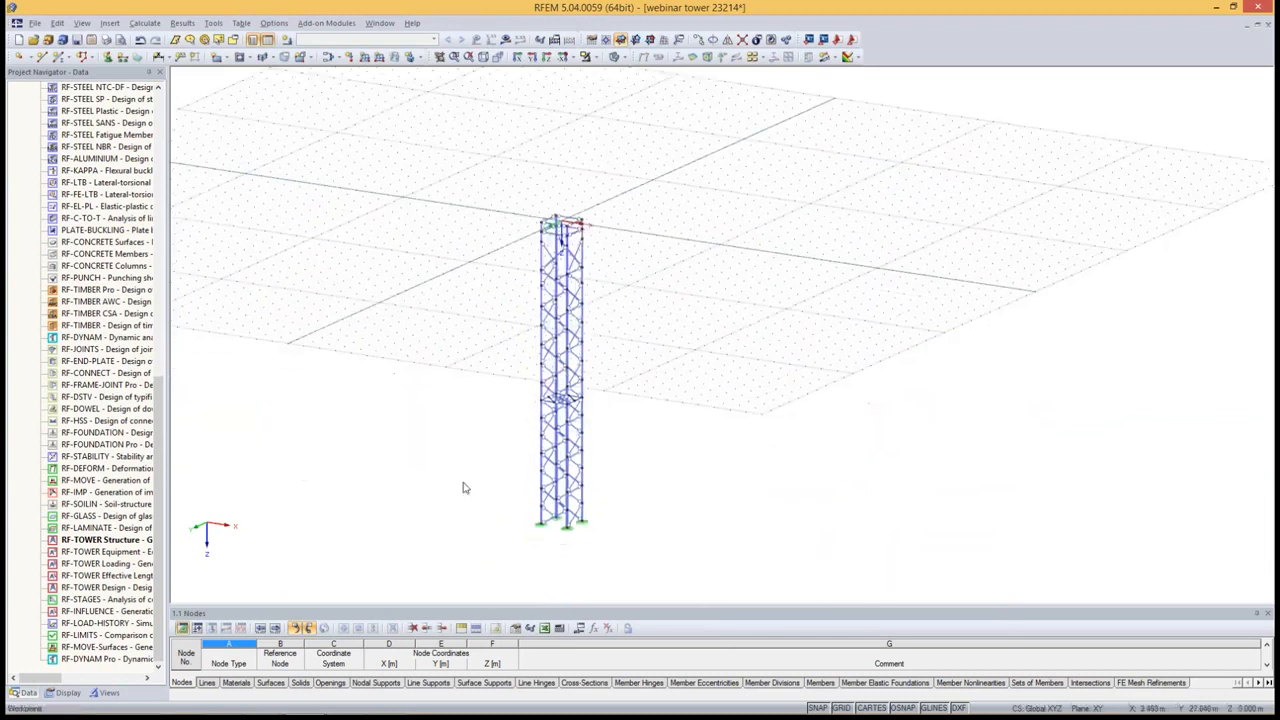
pyautogui.scroll(2, 595, 275)
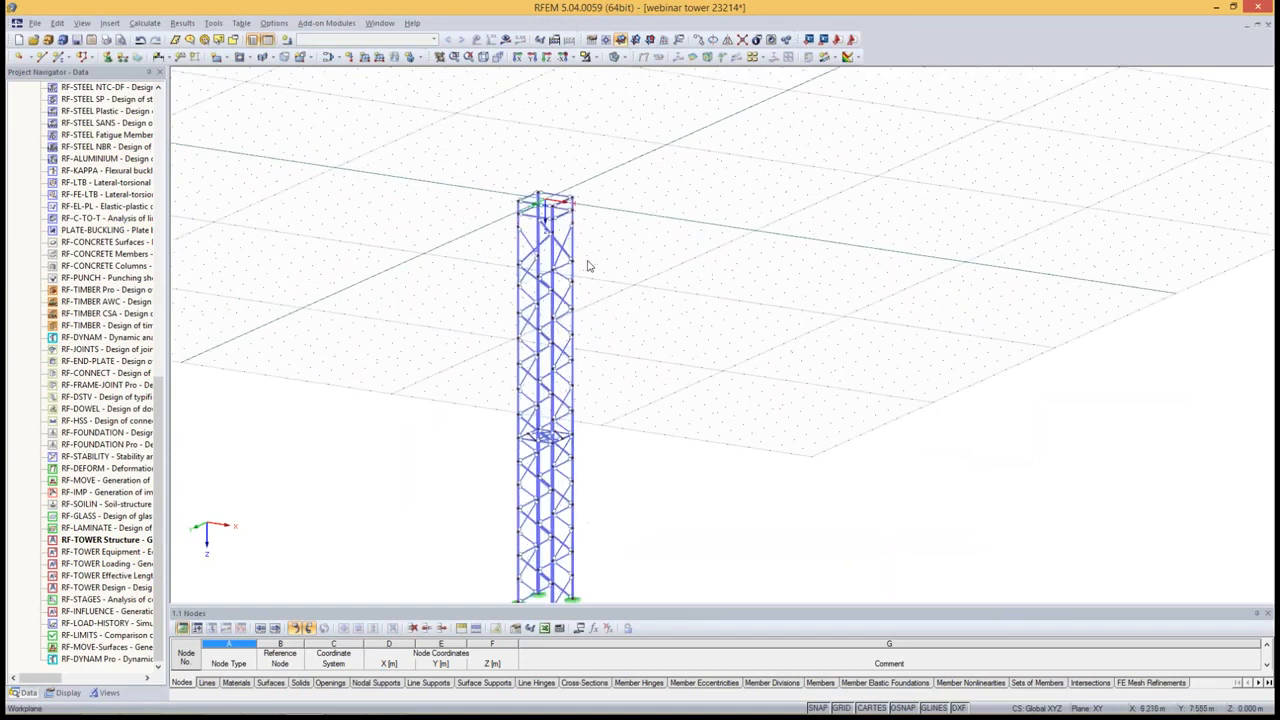
pyautogui.scroll(-1, 588, 265)
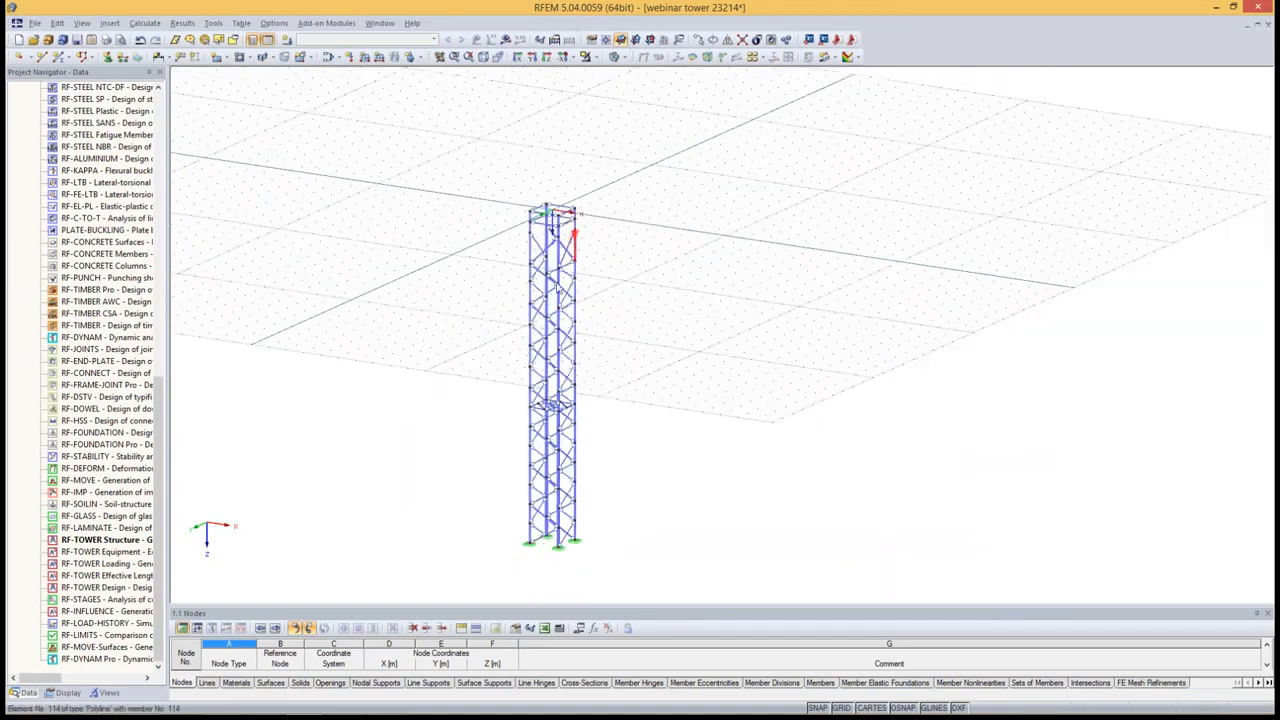
pyautogui.scroll(3, 545, 535)
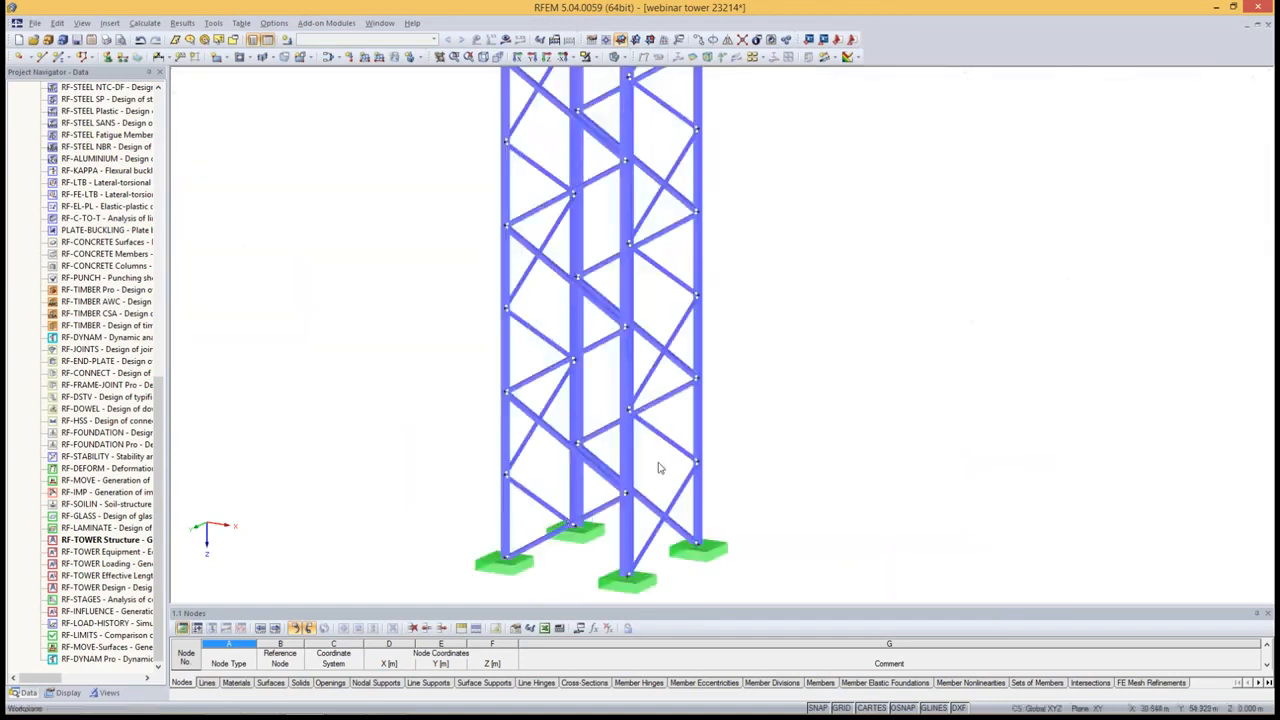
pyautogui.scroll(-1, 706, 285)
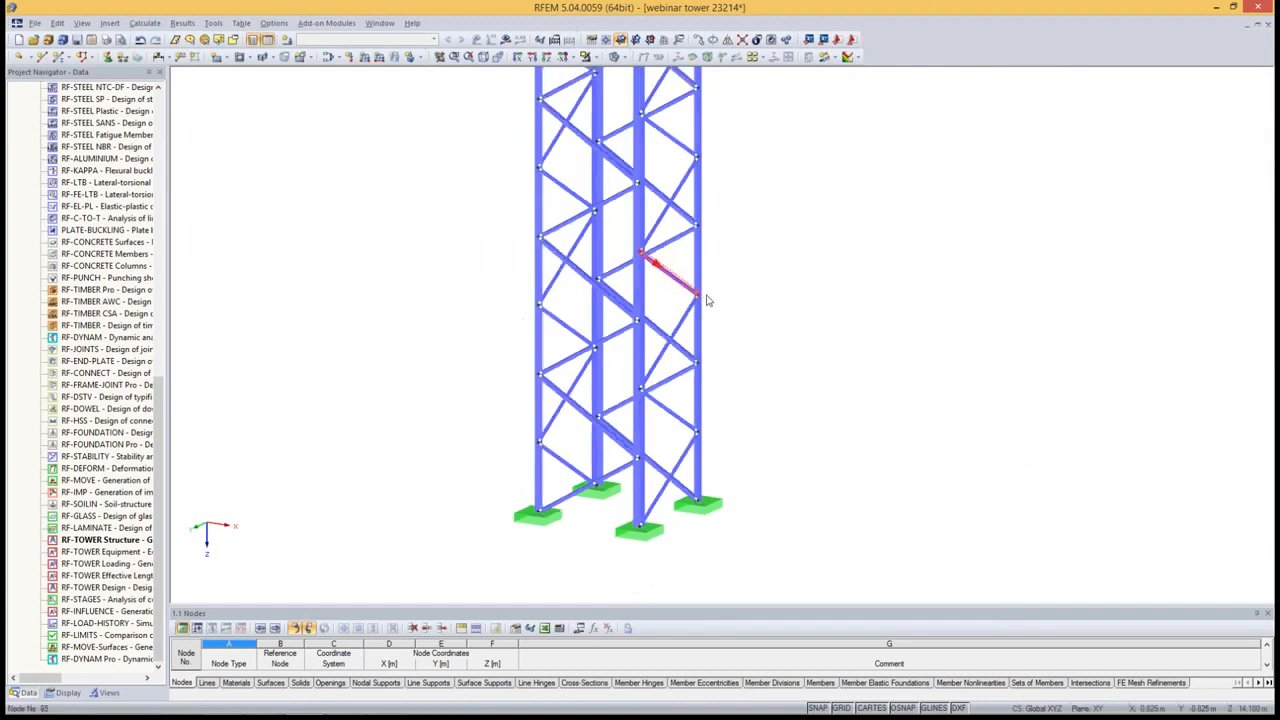
pyautogui.scroll(-3, 790, 200)
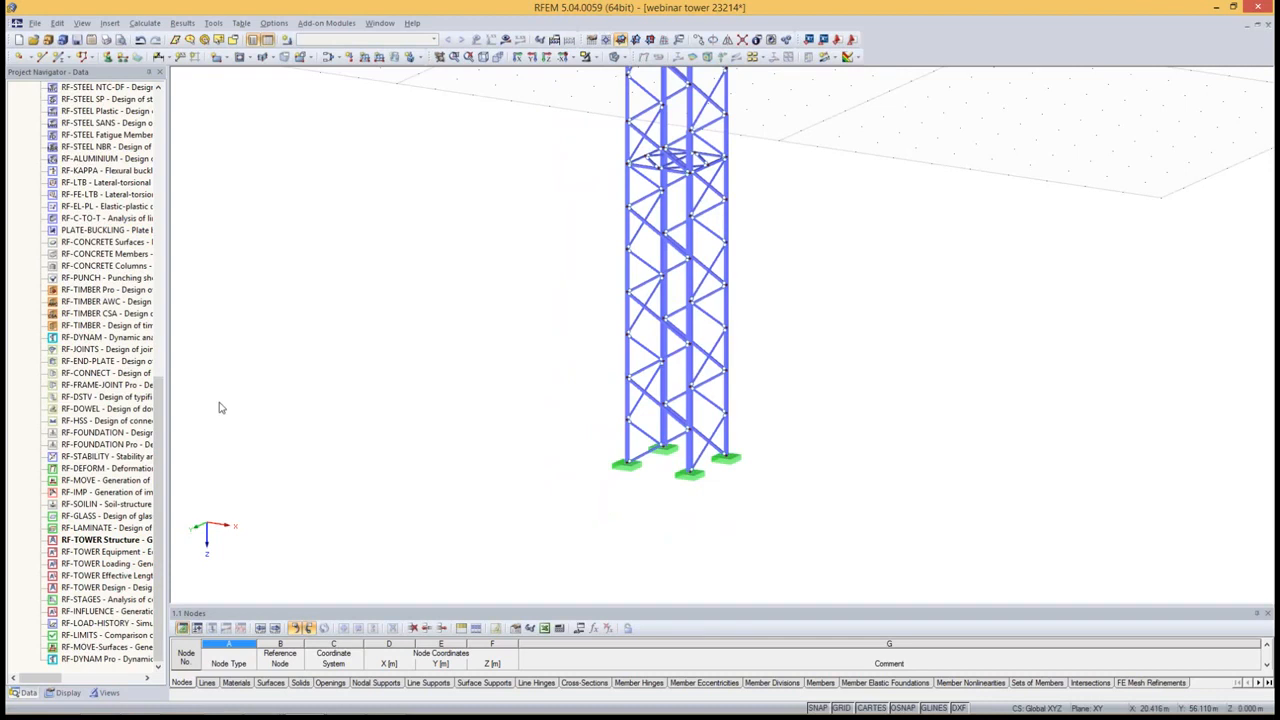
# Isolate legs 1 to 4 of the tower using the imported user-defined visibilities
pyautogui.click(108, 692)
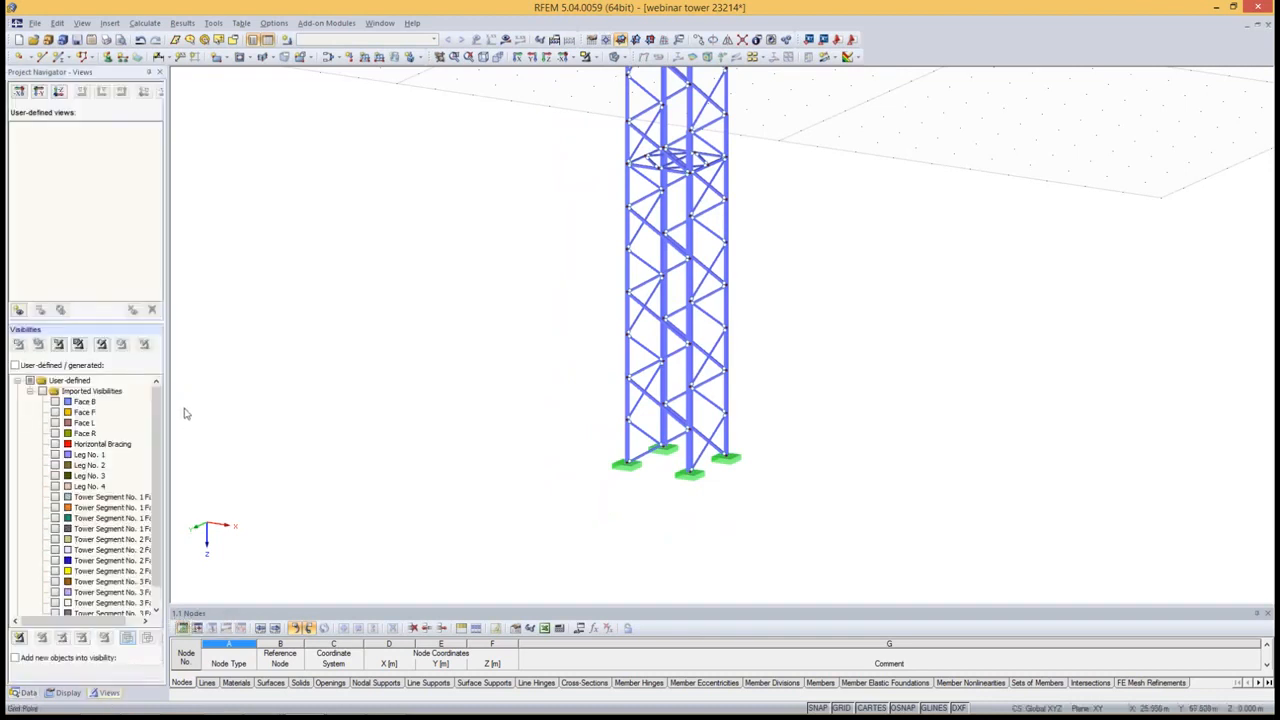
pyautogui.scroll(-2, 421, 338)
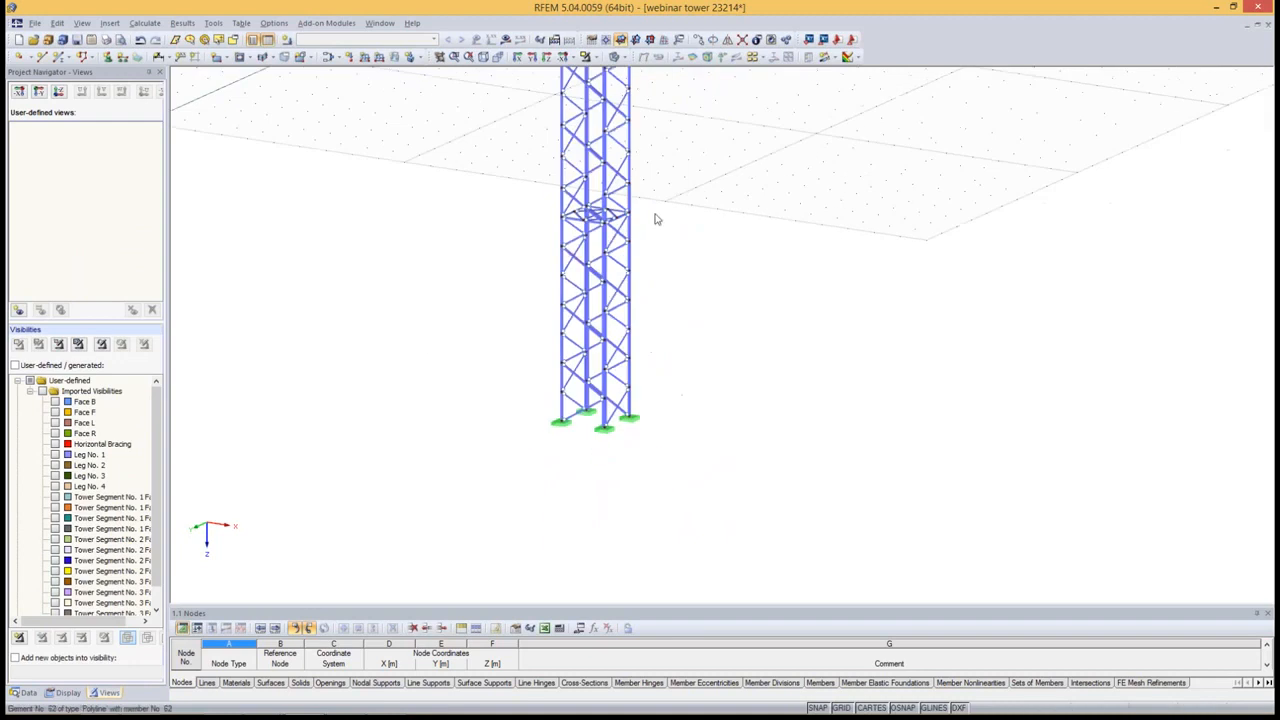
pyautogui.moveTo(679, 202); pyautogui.dragTo(678, 308, button='middle')
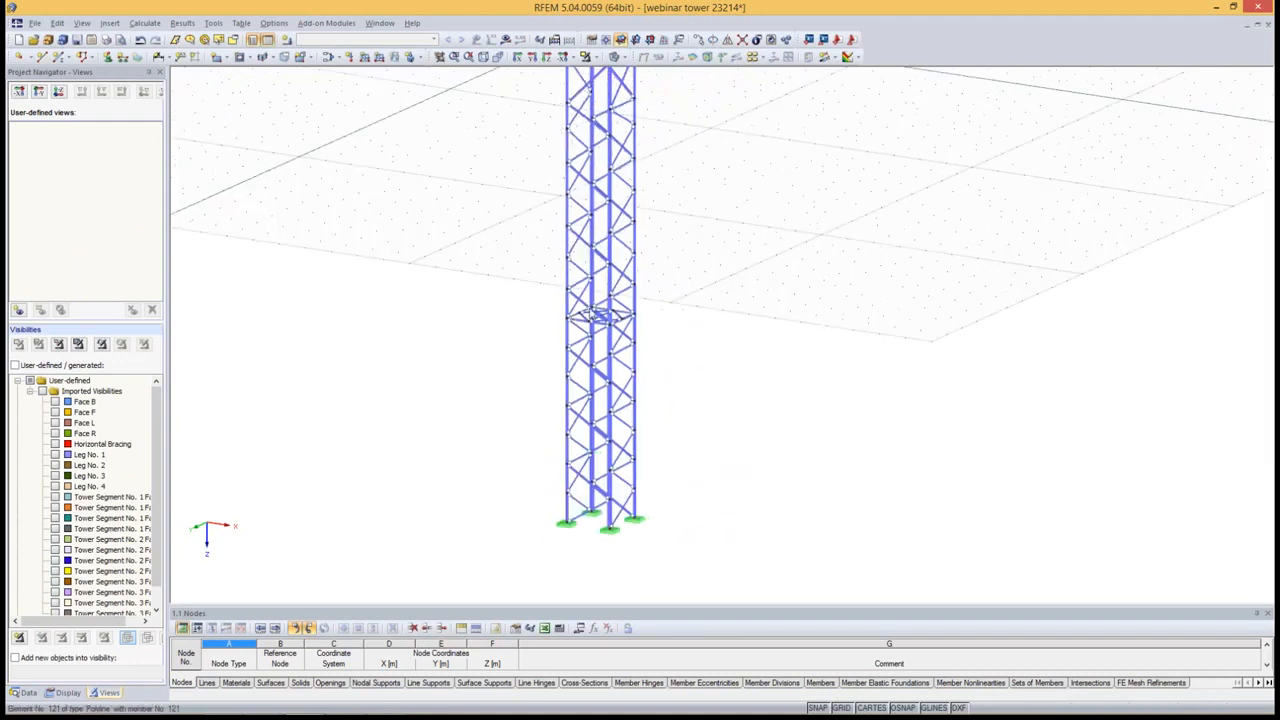
pyautogui.scroll(-3, 666, 217)
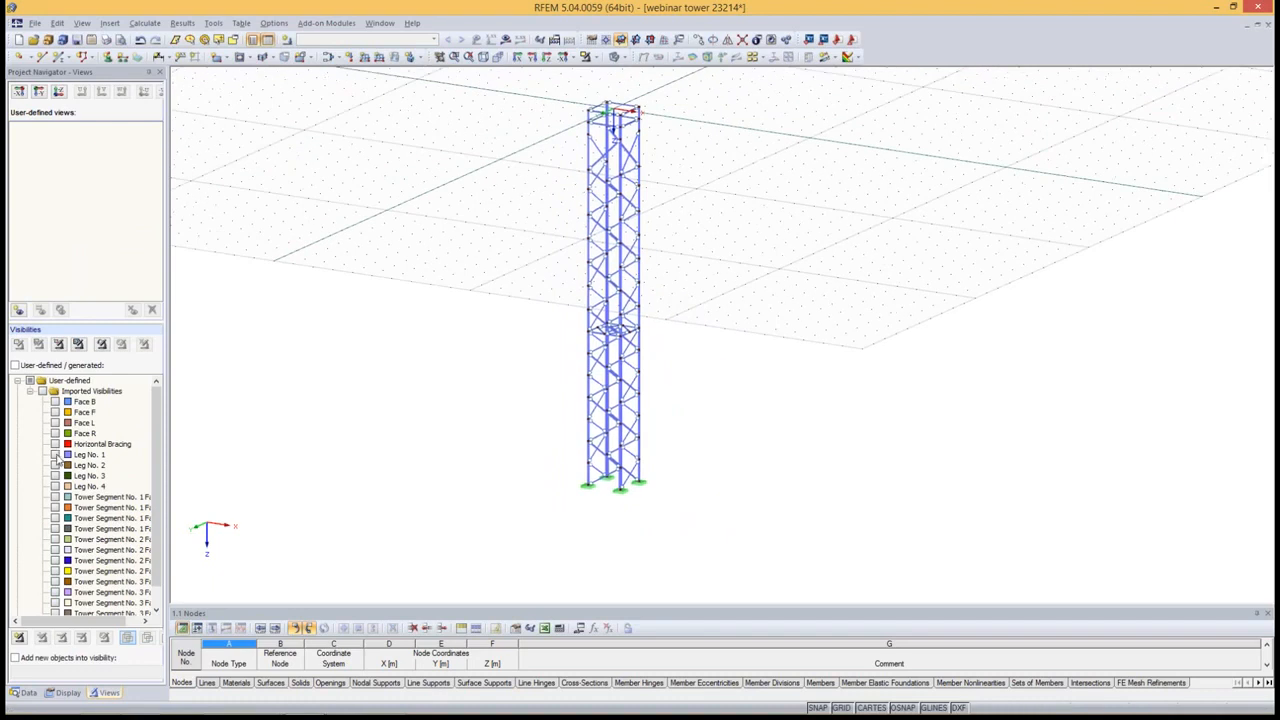
pyautogui.click(55, 455)
pyautogui.click(55, 465)
pyautogui.click(55, 476)
pyautogui.click(55, 486)
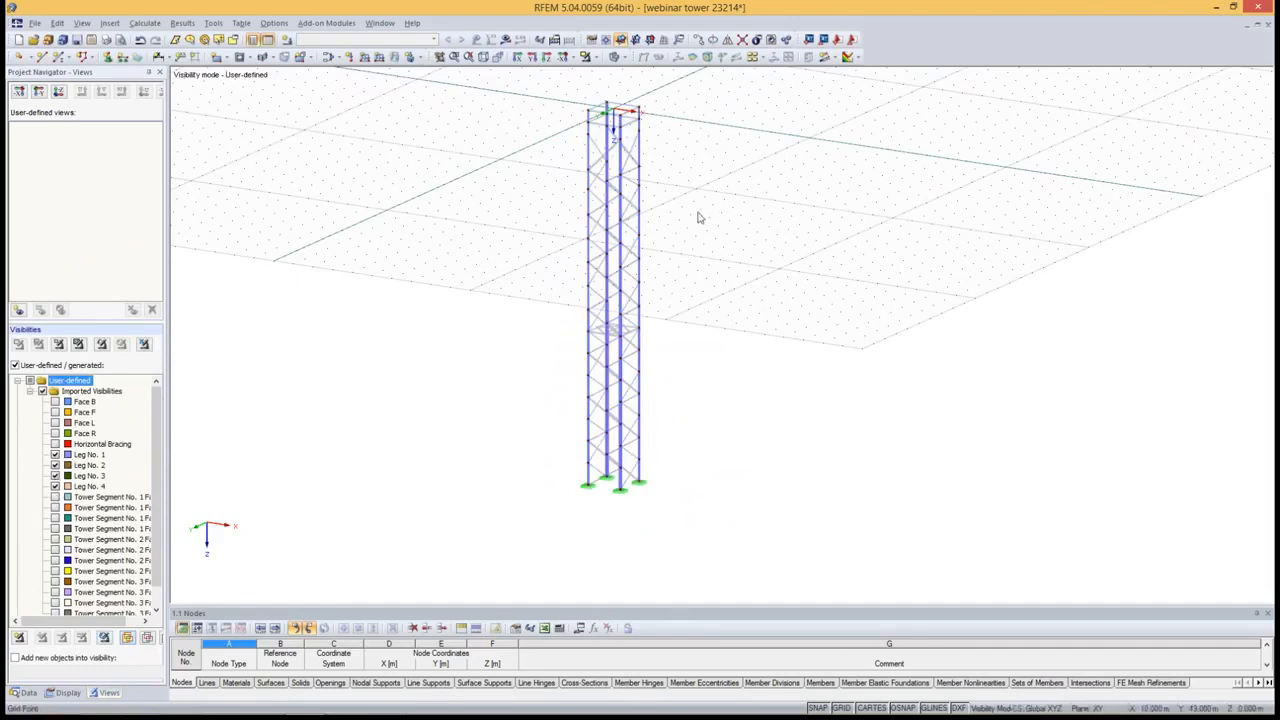
# Reduce the visible members to legs 1 and 2 and inspect them in the model
pyautogui.click(55, 455)
pyautogui.click(55, 465)
pyautogui.click(55, 455)
pyautogui.click(55, 465)
pyautogui.click(55, 476)
pyautogui.click(55, 486)
pyautogui.keyDown('ctrl'); pyautogui.moveTo(811, 380); pyautogui.dragTo(923, 329, button='middle'); pyautogui.keyUp('ctrl')
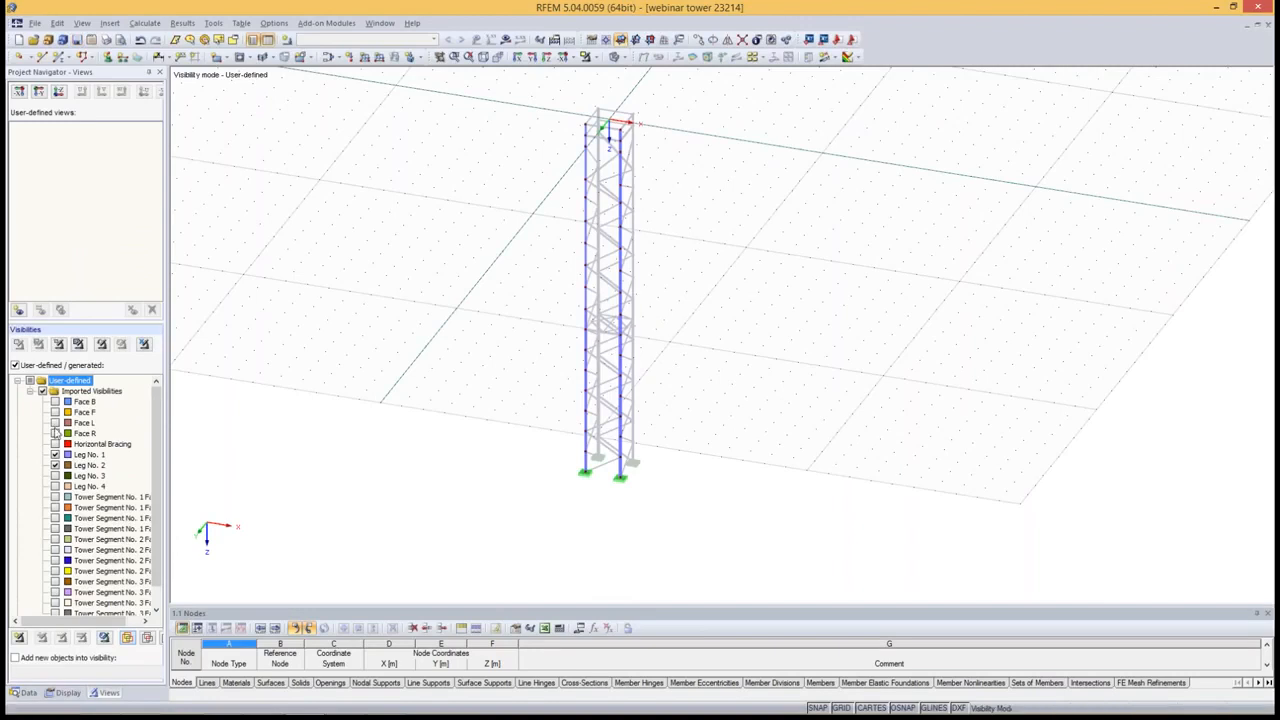
# Turn off the user-defined visibilities to show the whole tower, and open the RF-TOWER Equipment add-on module
pyautogui.click(24, 692)
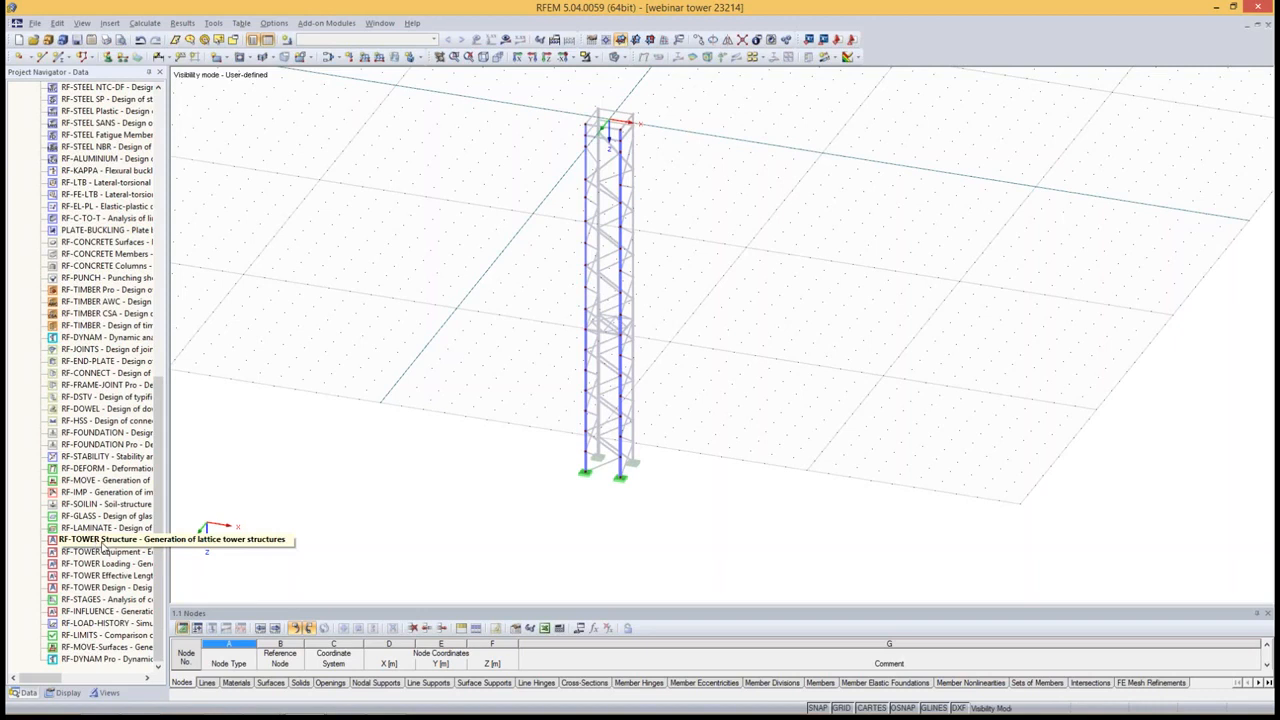
pyautogui.doubleClick(103, 547)
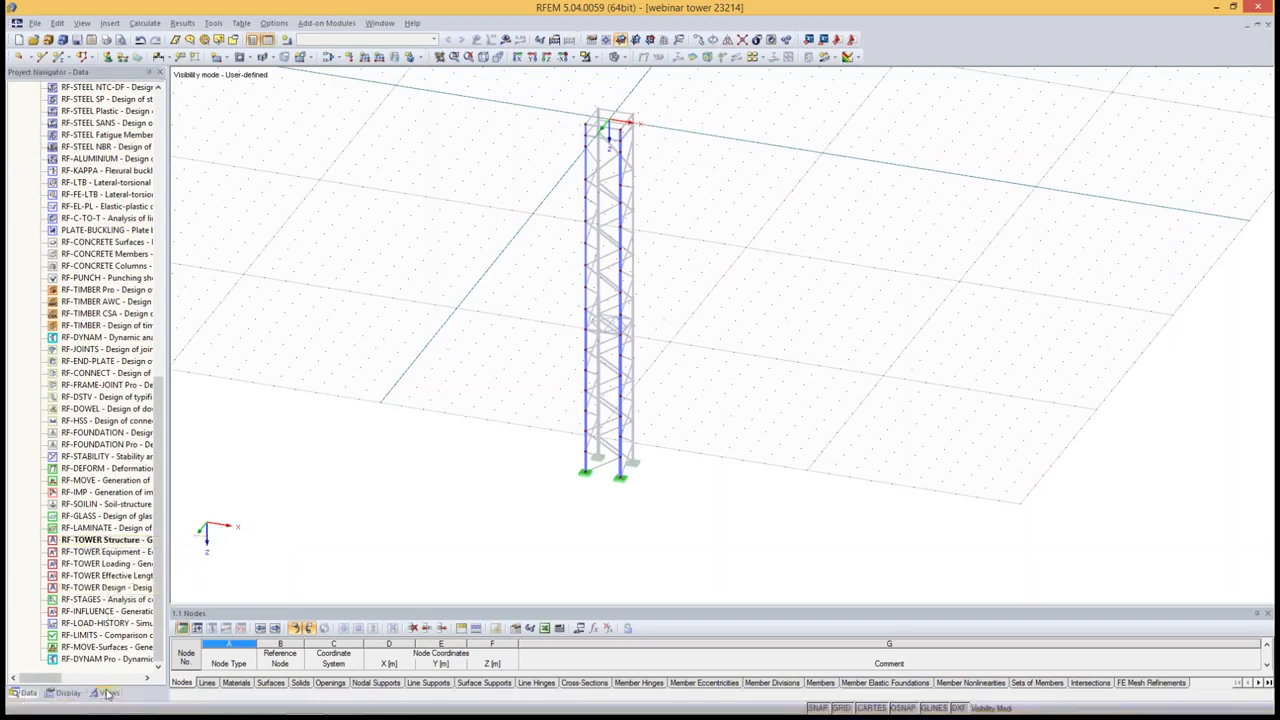
pyautogui.click(105, 692)
pyautogui.click(60, 365)
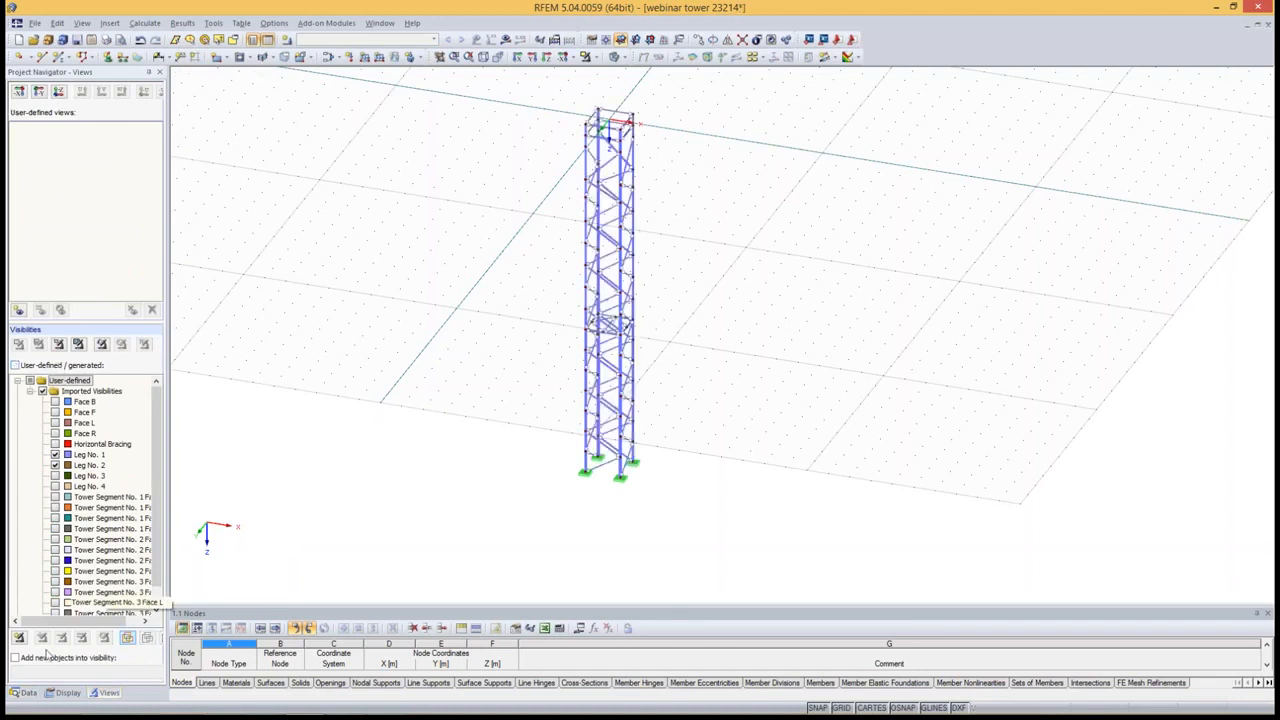
pyautogui.click(25, 692)
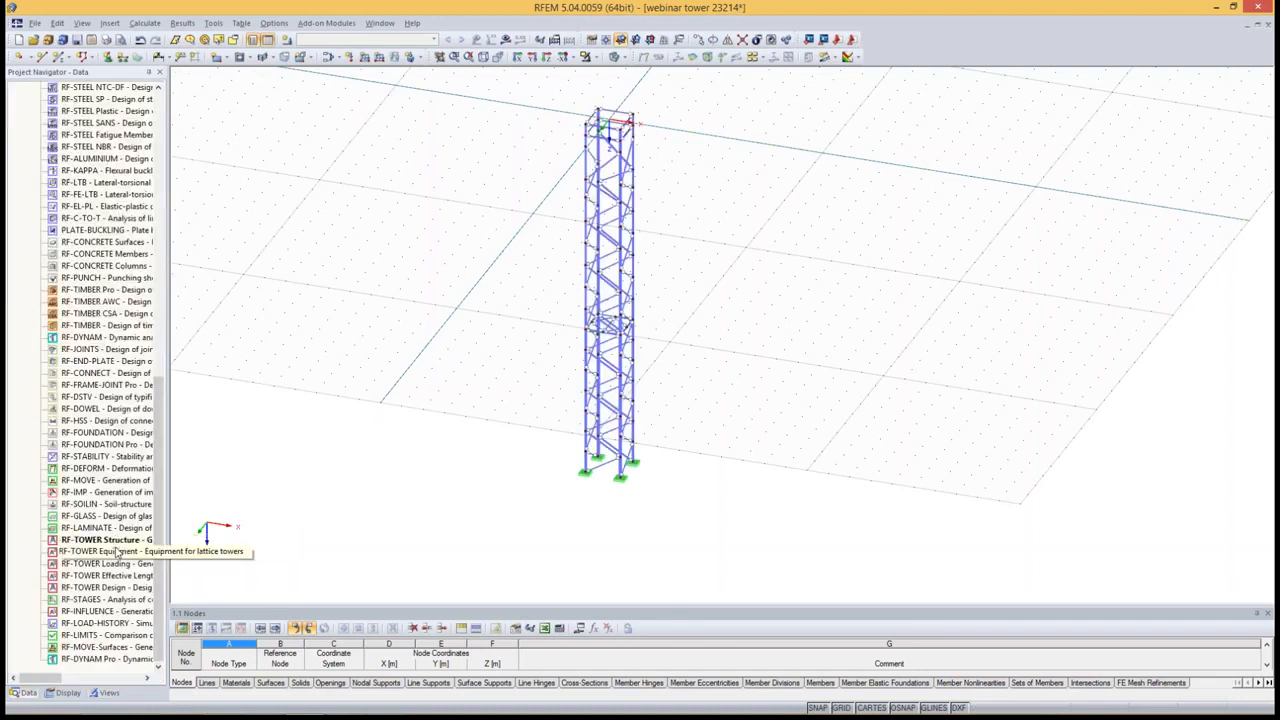
pyautogui.doubleClick(116, 551)
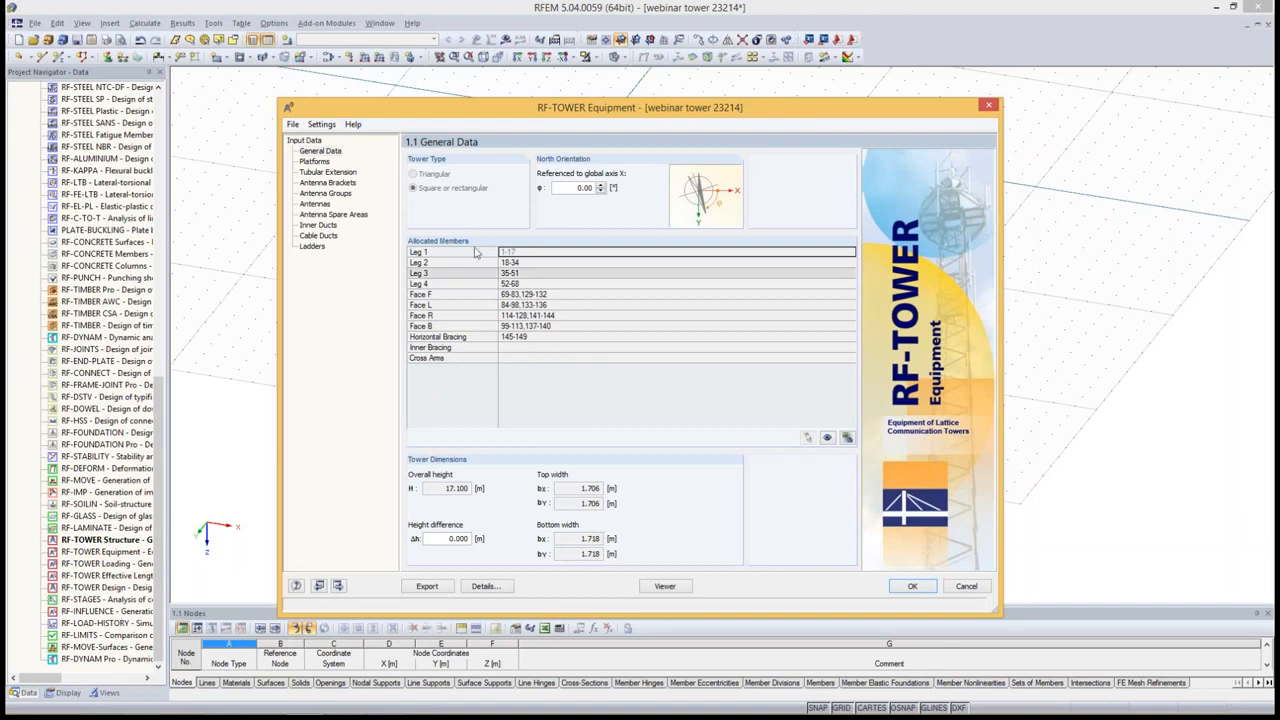
# Examine in the model which members are allocated to leg 1, leg 3 and face L
pyautogui.moveTo(472, 254); pyautogui.dragTo(528, 362)
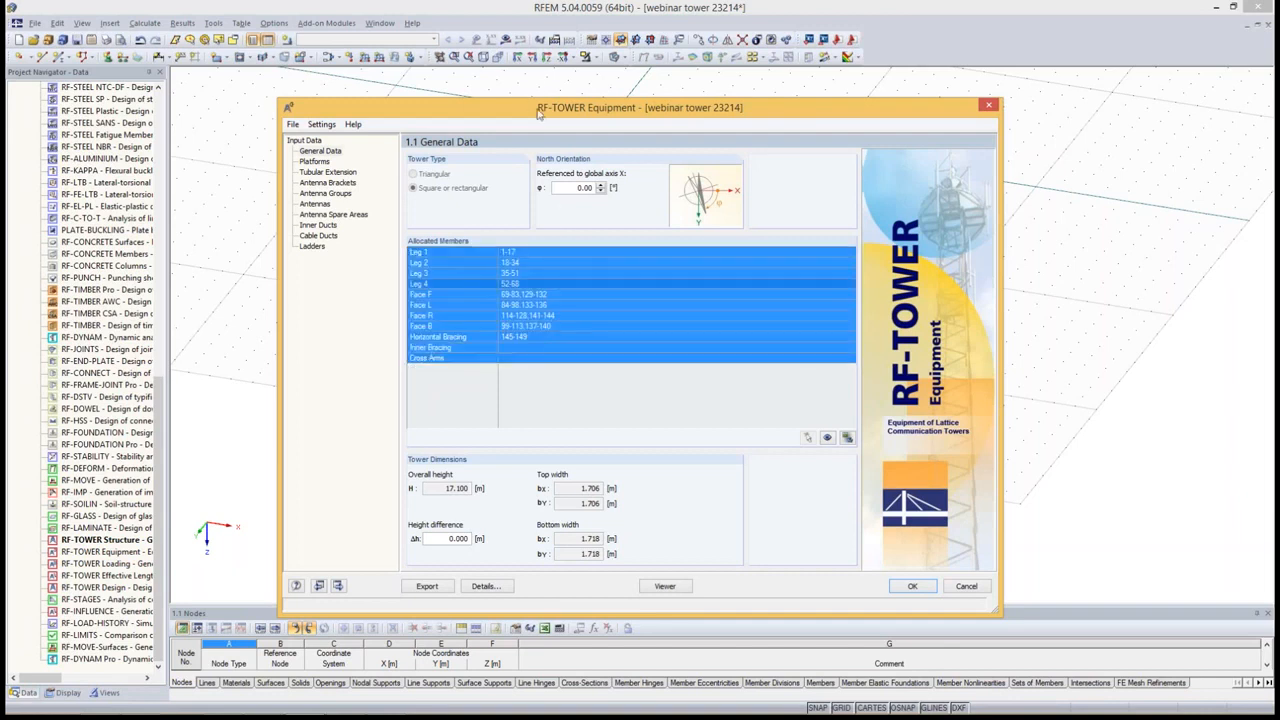
pyautogui.moveTo(537, 118); pyautogui.dragTo(946, 95)
pyautogui.click(822, 252)
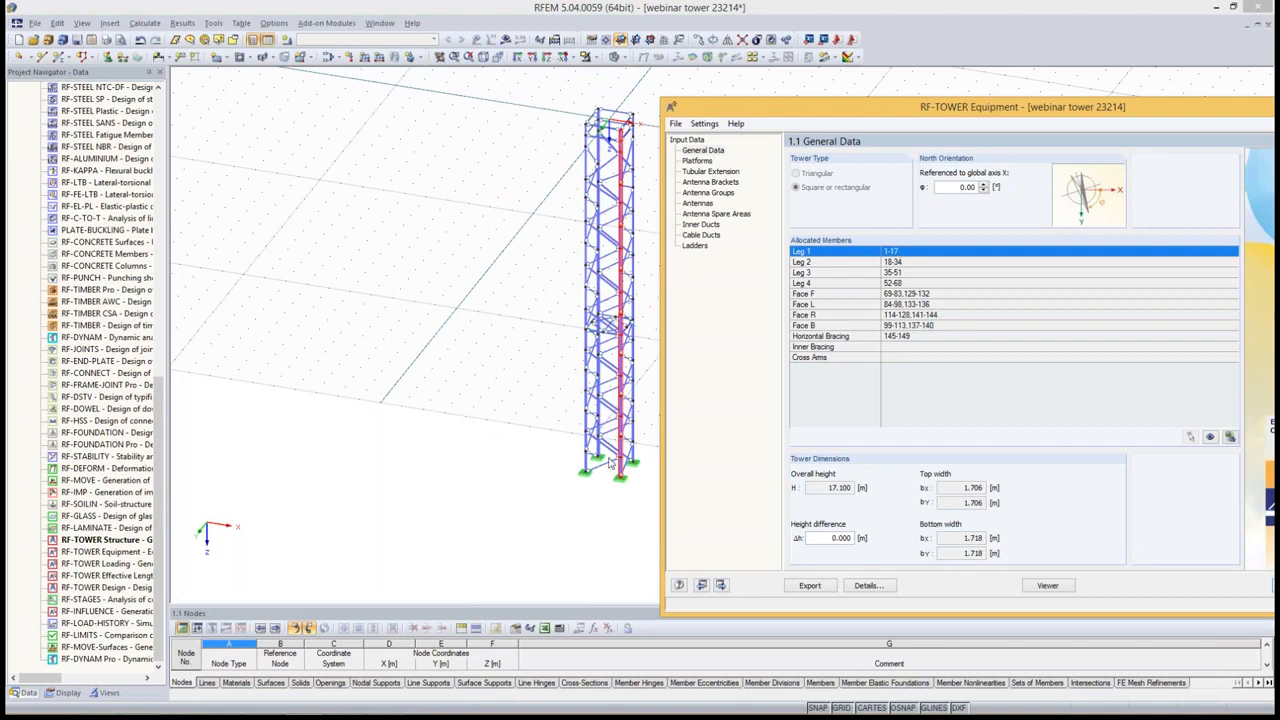
pyautogui.click(889, 273)
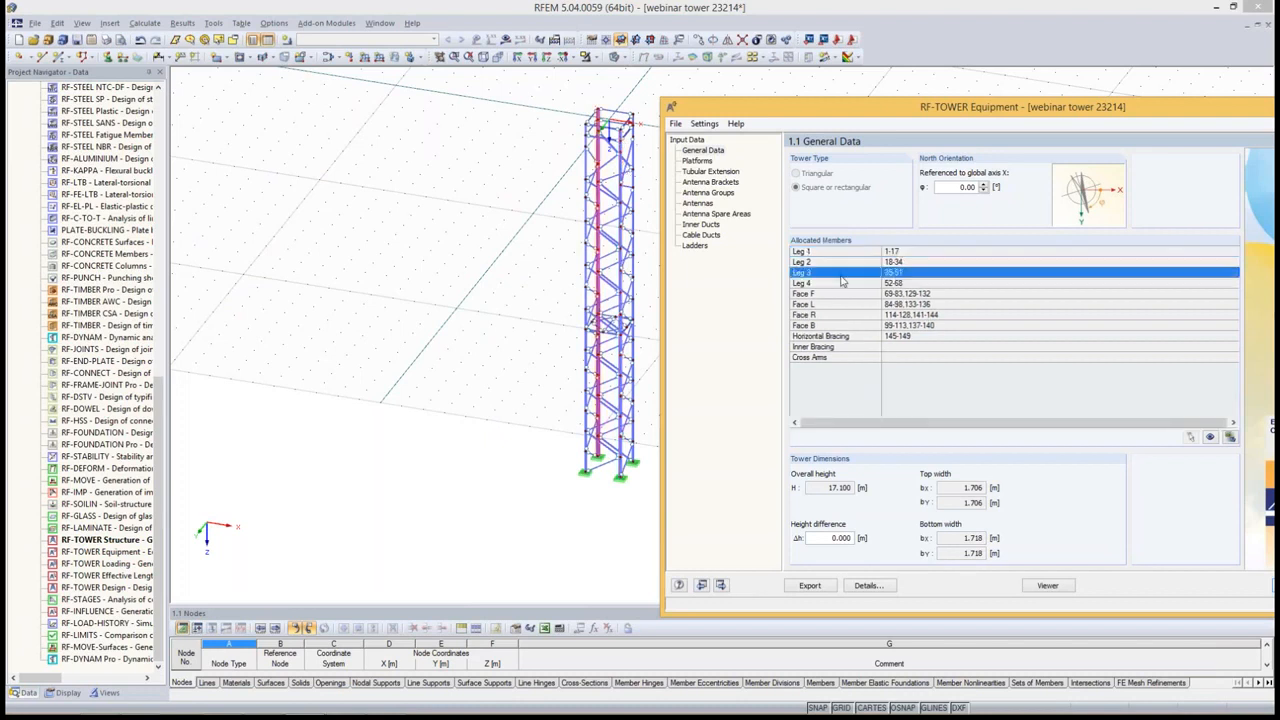
pyautogui.click(903, 304)
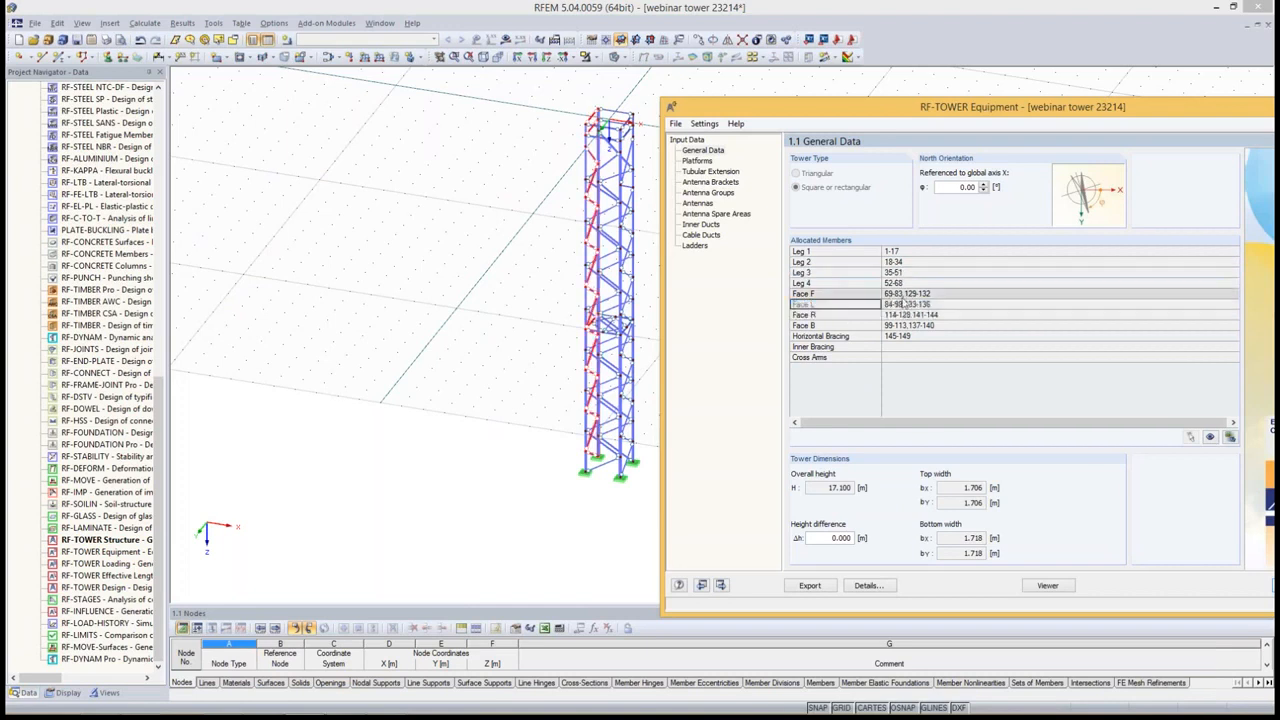
pyautogui.moveTo(878, 120); pyautogui.dragTo(467, 108)
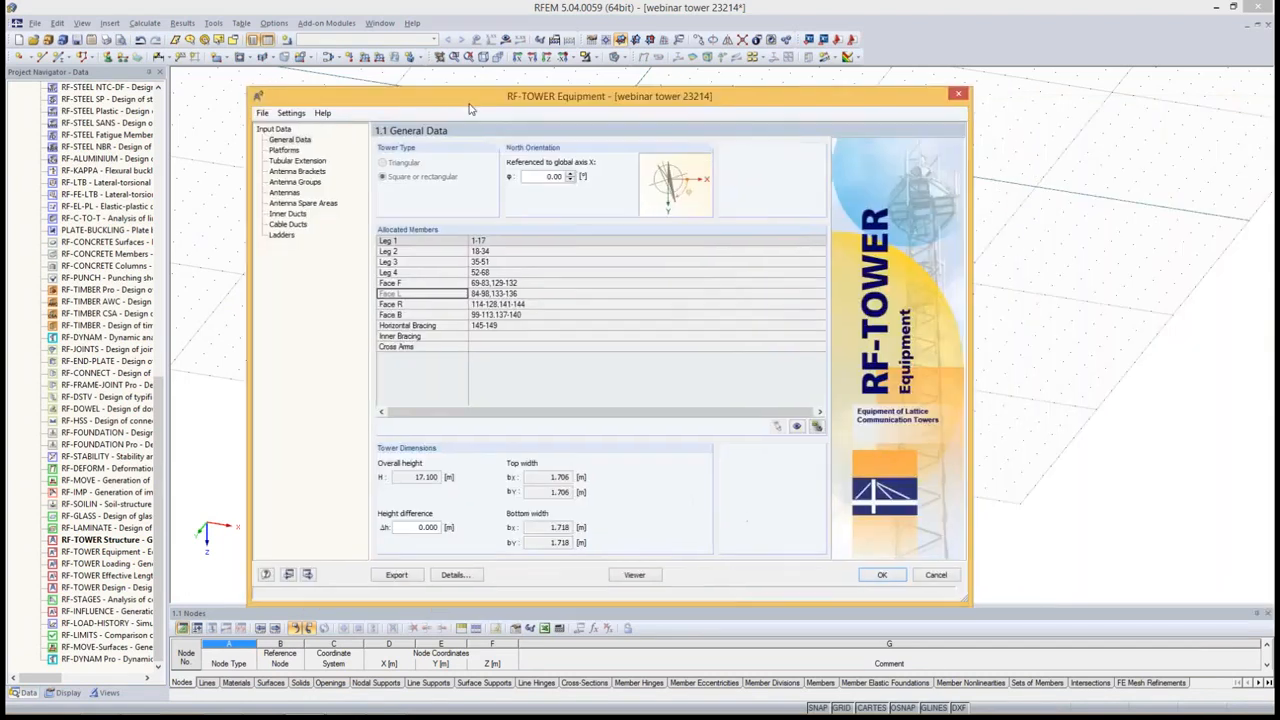
# Import the inside platform type PRA004 from the library as platform no. 1
pyautogui.click(284, 150)
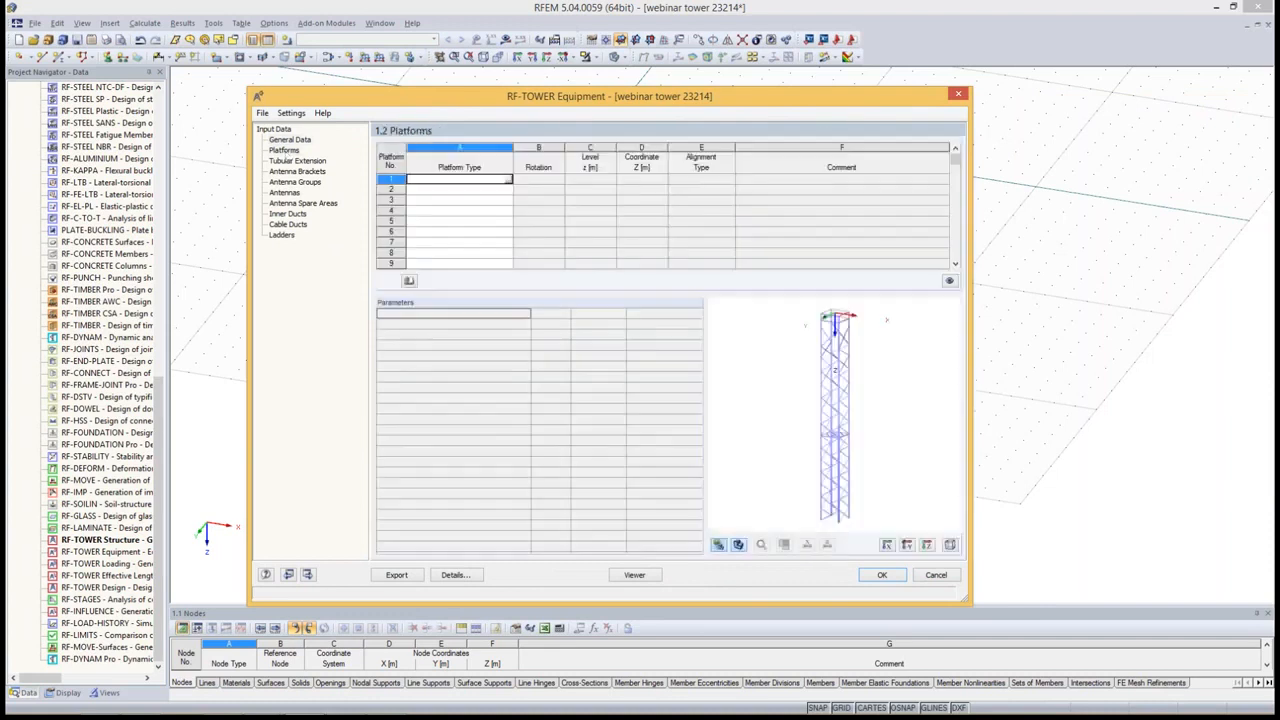
pyautogui.scroll(-2, 786, 456)
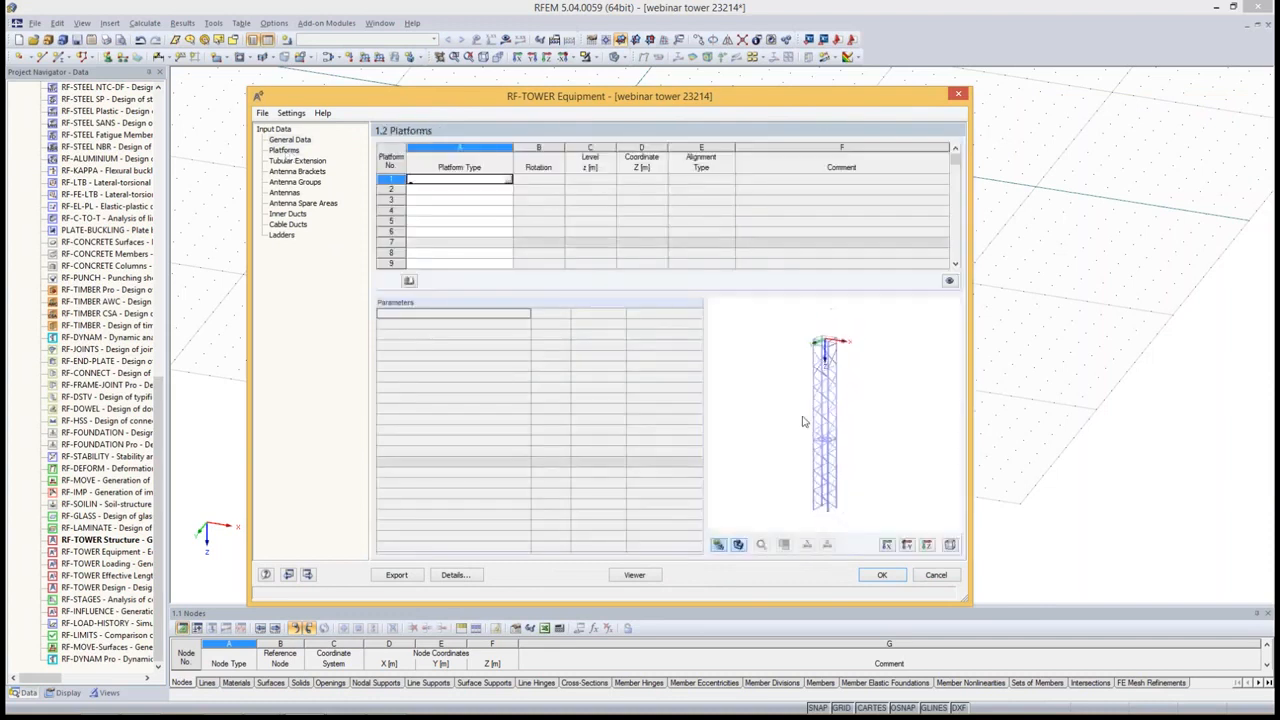
pyautogui.scroll(3, 815, 388)
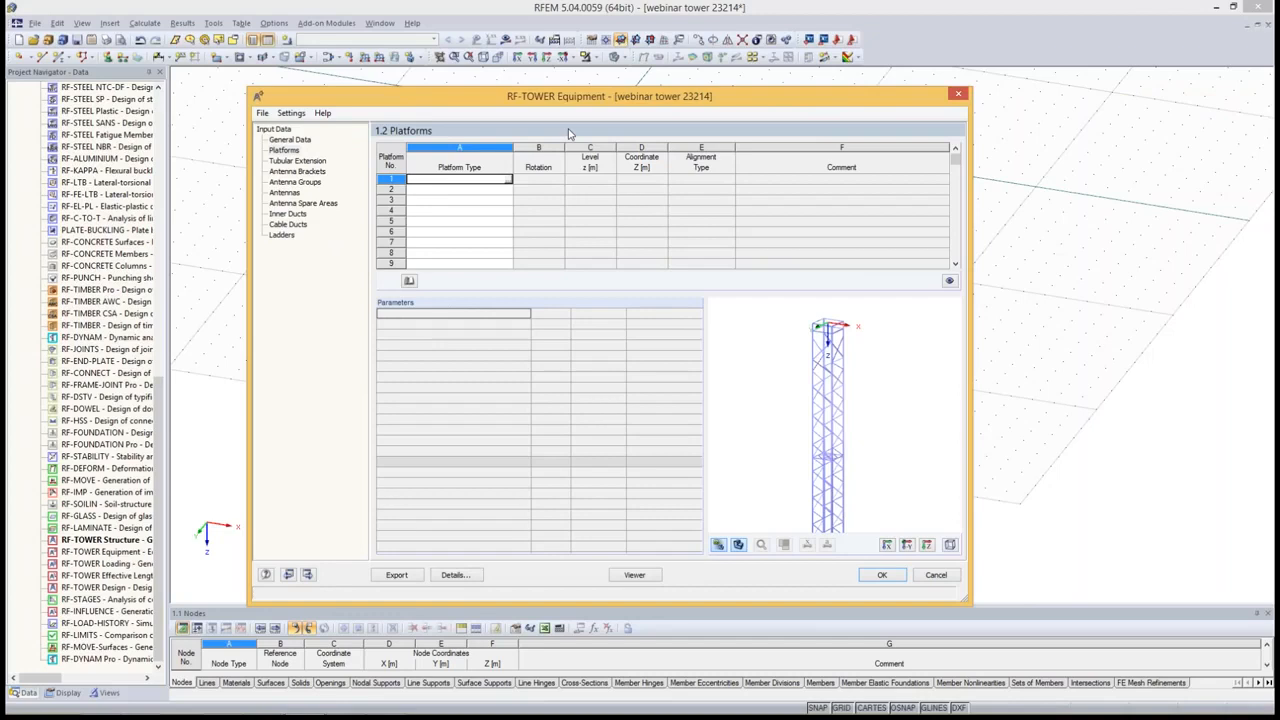
pyautogui.click(506, 178)
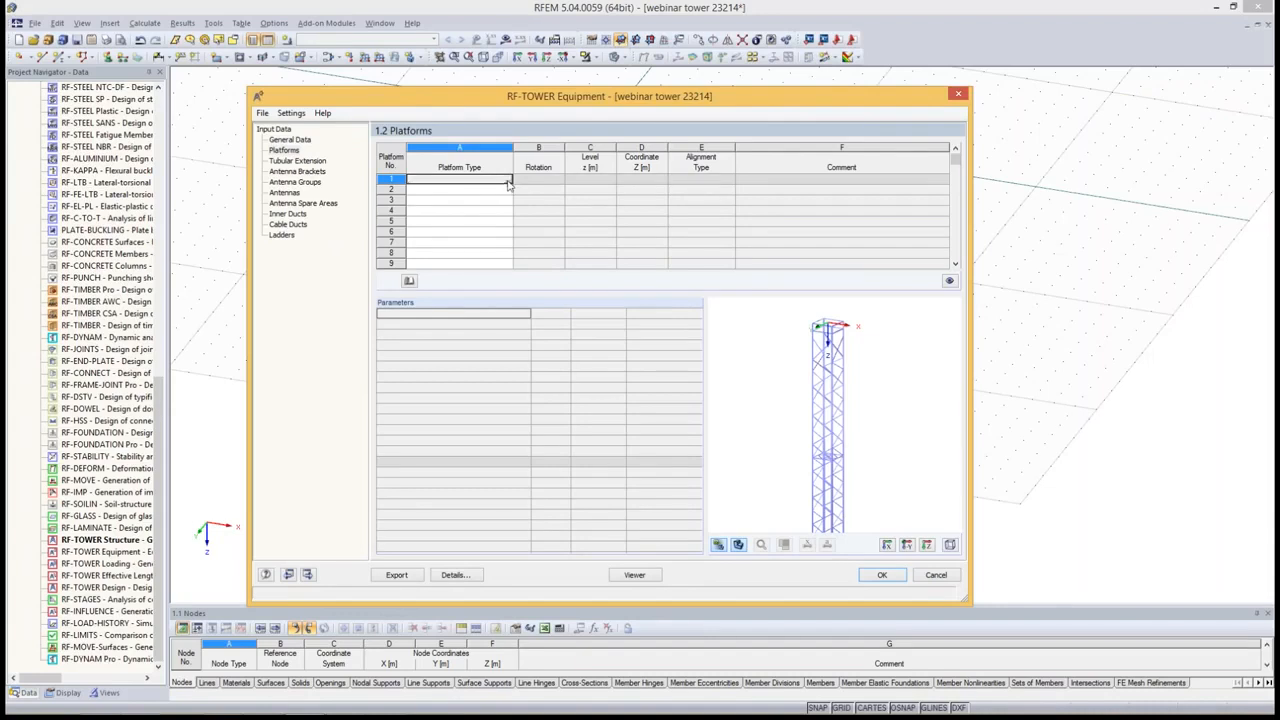
pyautogui.click(508, 180)
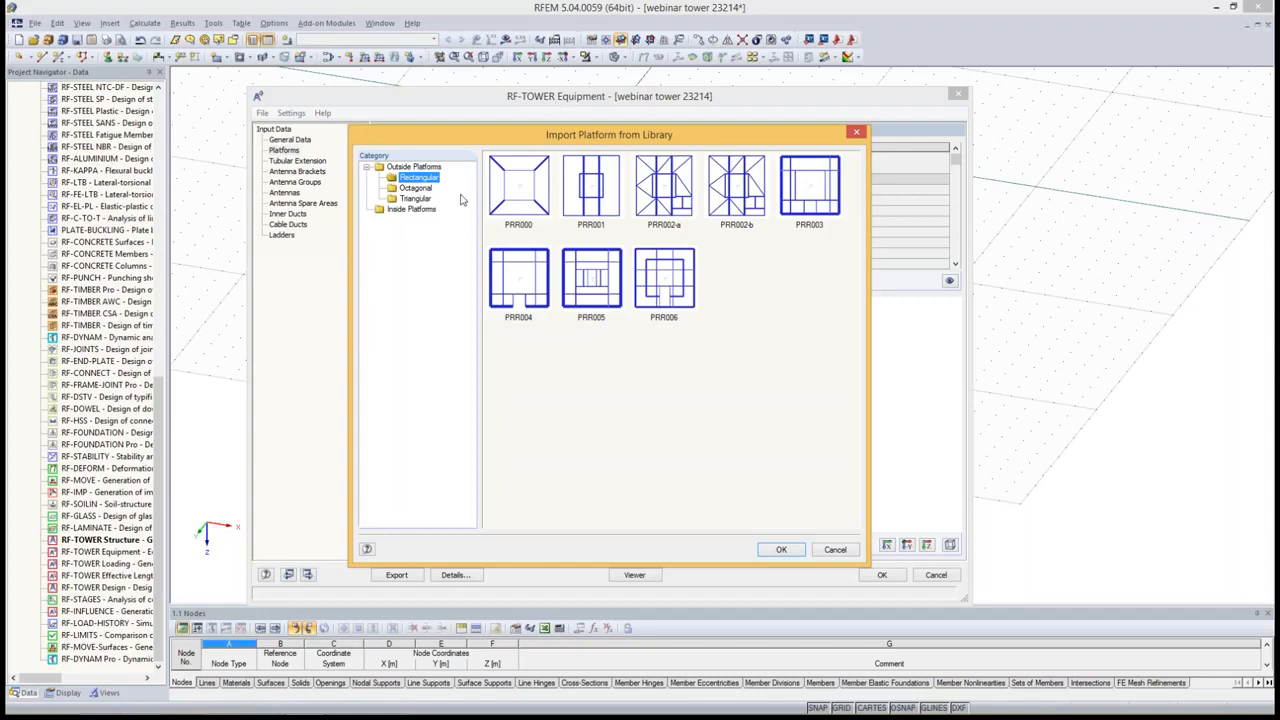
pyautogui.click(410, 211)
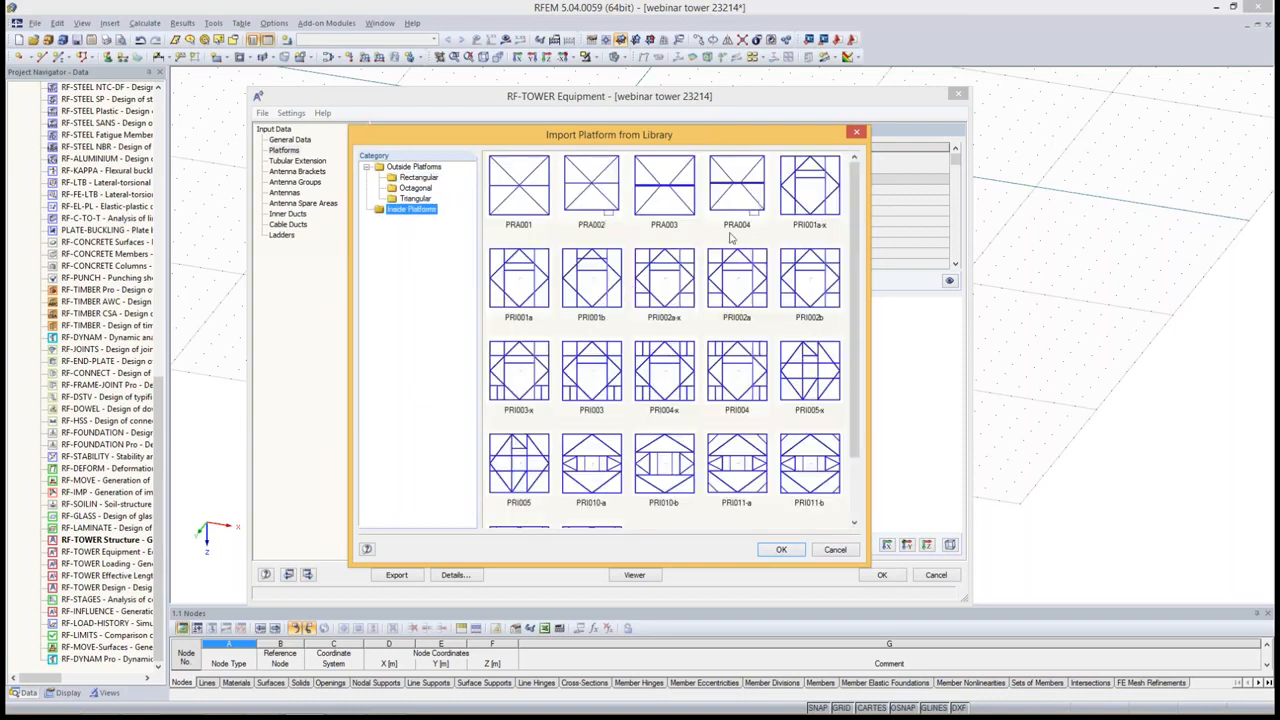
pyautogui.click(744, 182)
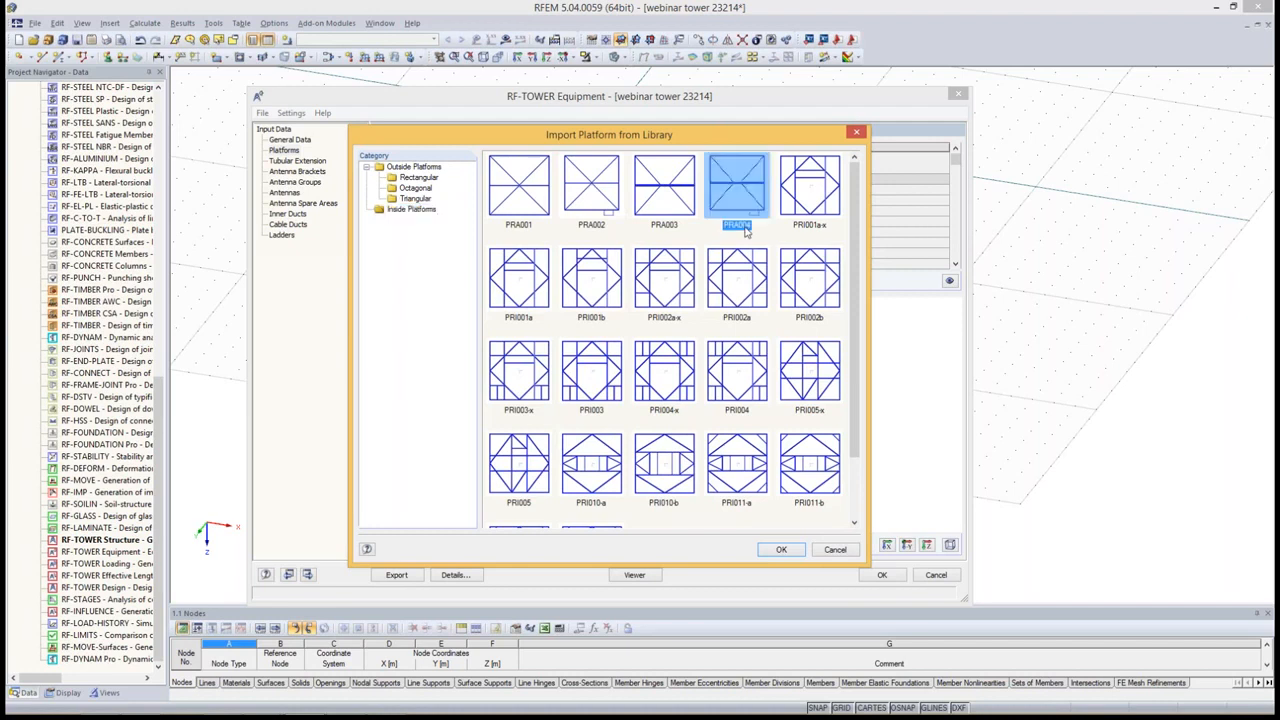
pyautogui.click(780, 551)
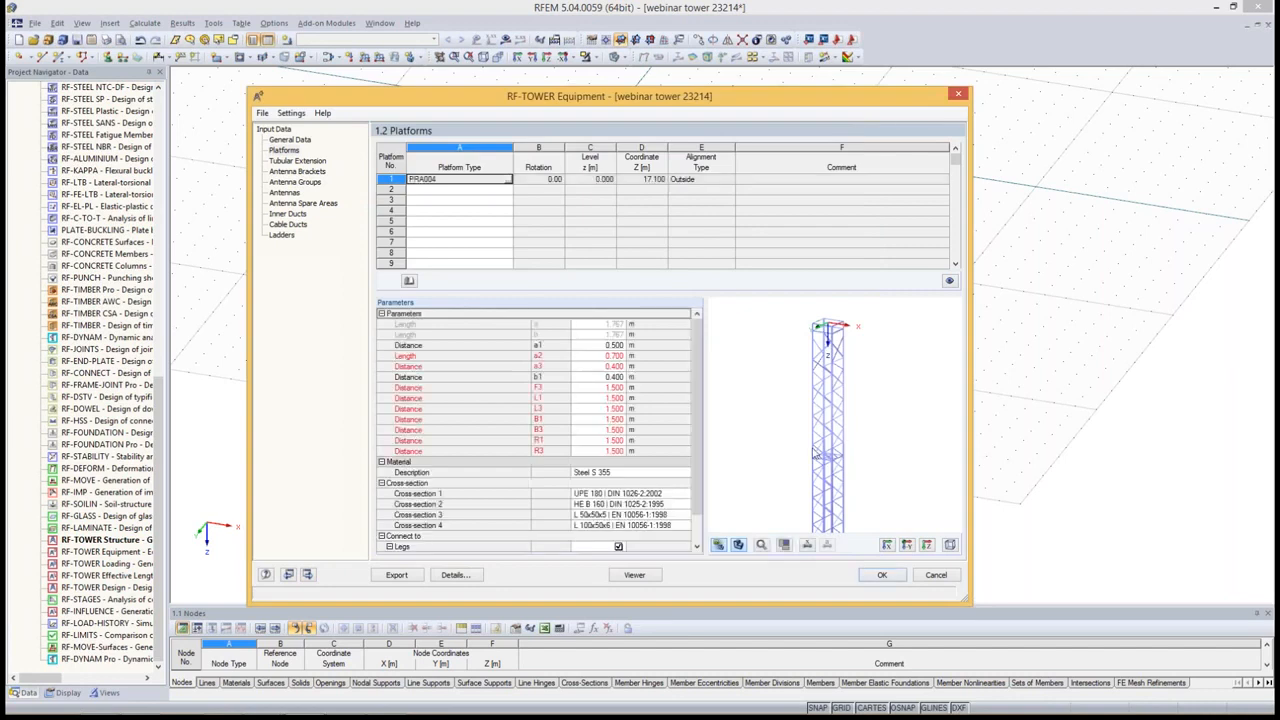
# Examine the new platform's parameters and its location on the tower in the preview
pyautogui.scroll(-1, 643, 380)
pyautogui.moveTo(893, 485); pyautogui.dragTo(886, 389, button='middle')
pyautogui.scroll(-3, 841, 397)
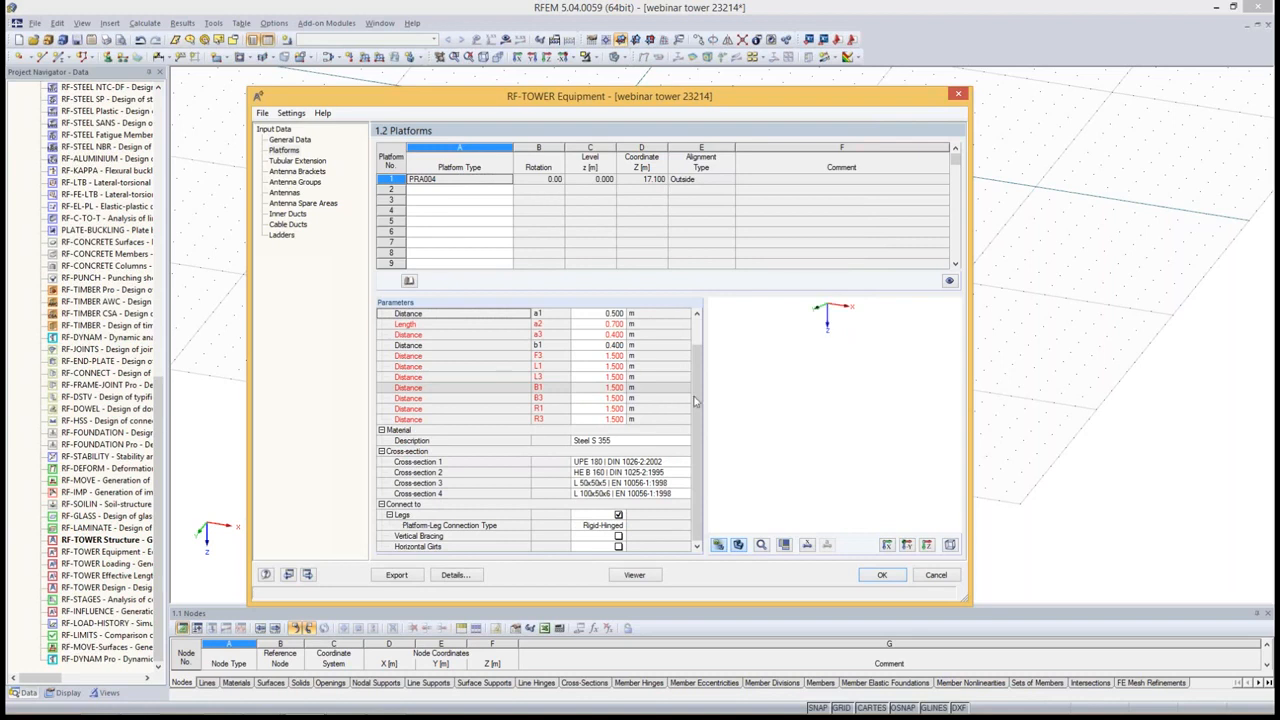
pyautogui.click(540, 179)
pyautogui.scroll(1, 807, 399)
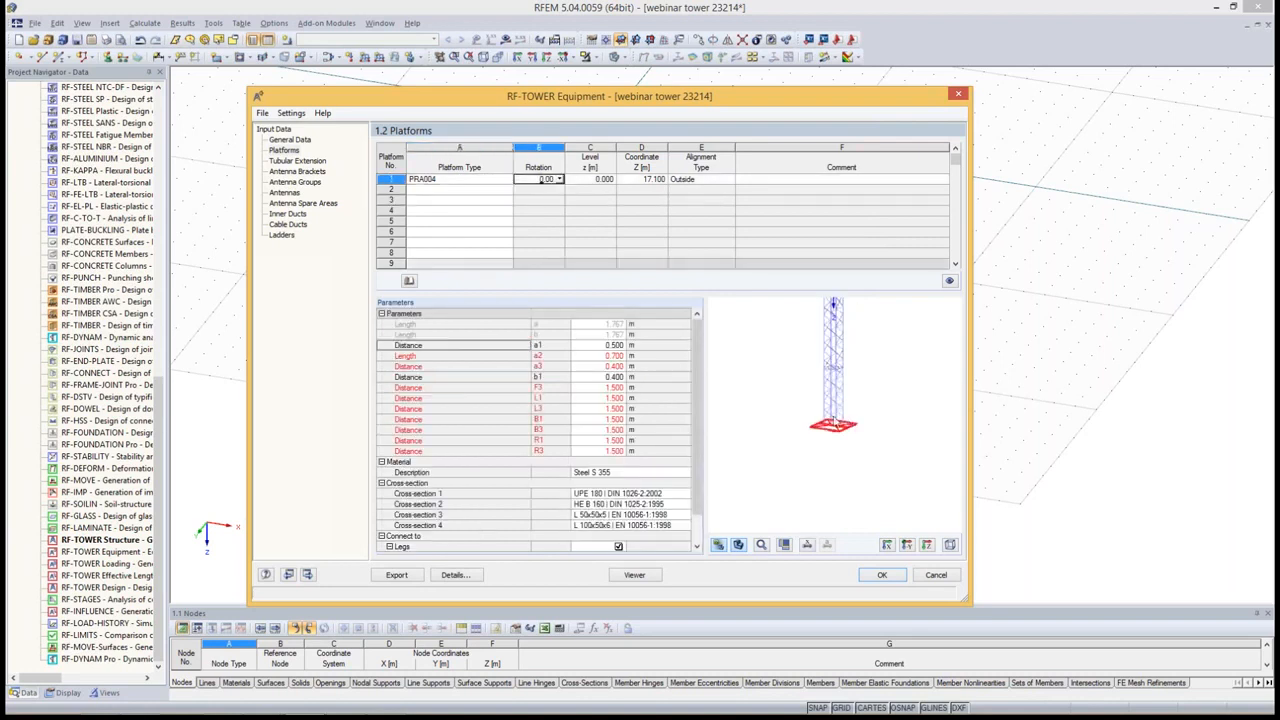
pyautogui.scroll(1, 850, 425)
pyautogui.scroll(-3, 866, 385)
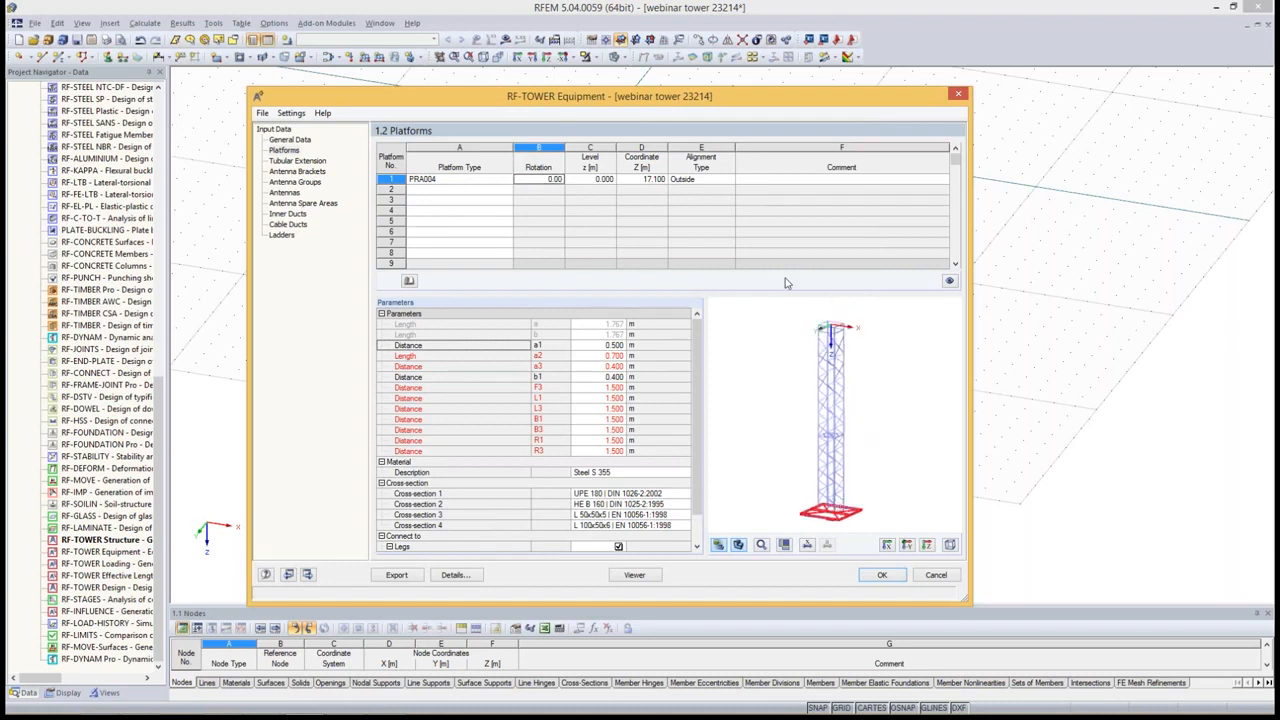
# Set the level of platform no. 1 to 16 m
pyautogui.click(586, 181)
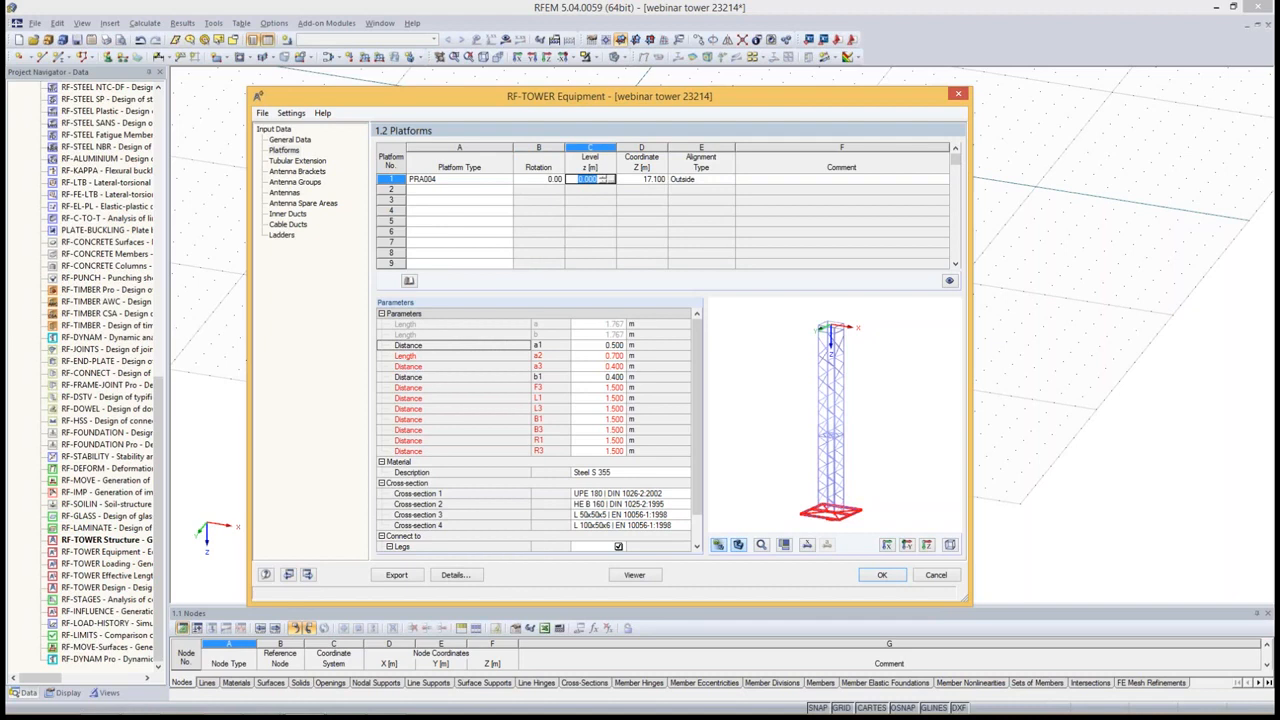
pyautogui.write('15')
pyautogui.press('Tab')
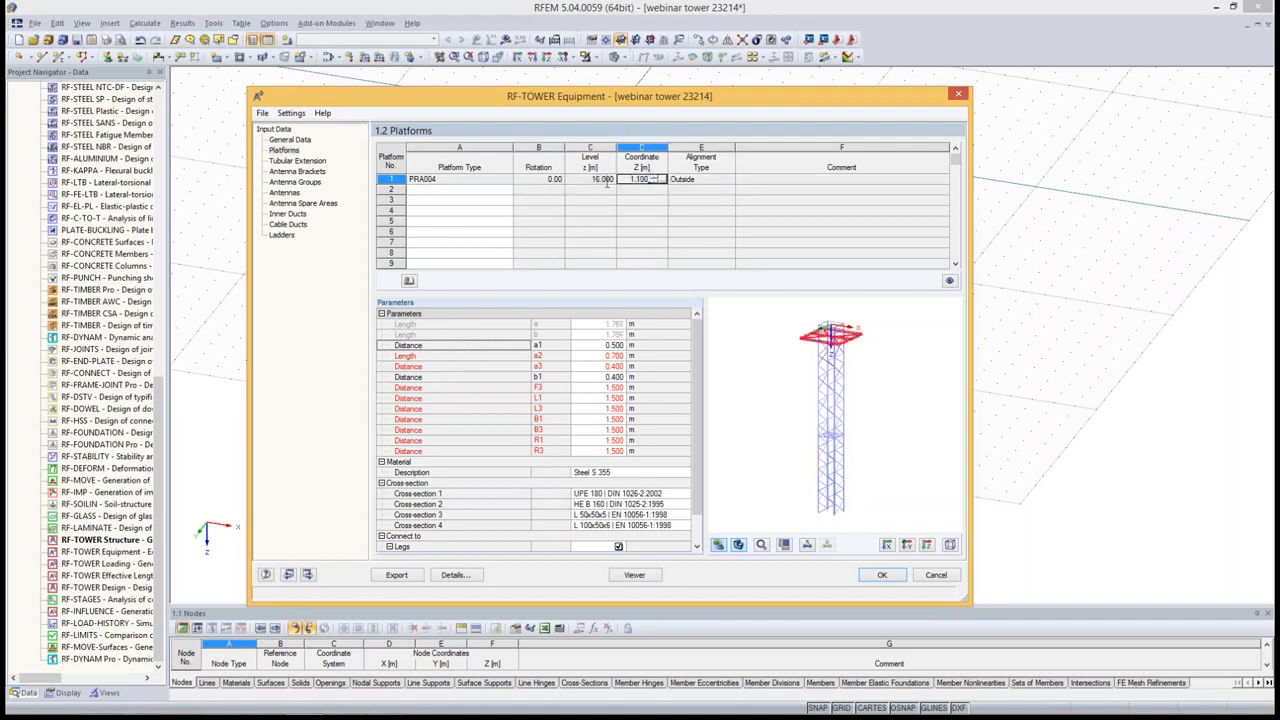
# Set the alignment type of platform no. 1 to User-defined
pyautogui.click(607, 181)
pyautogui.click(848, 347)
pyautogui.scroll(2, 848, 347)
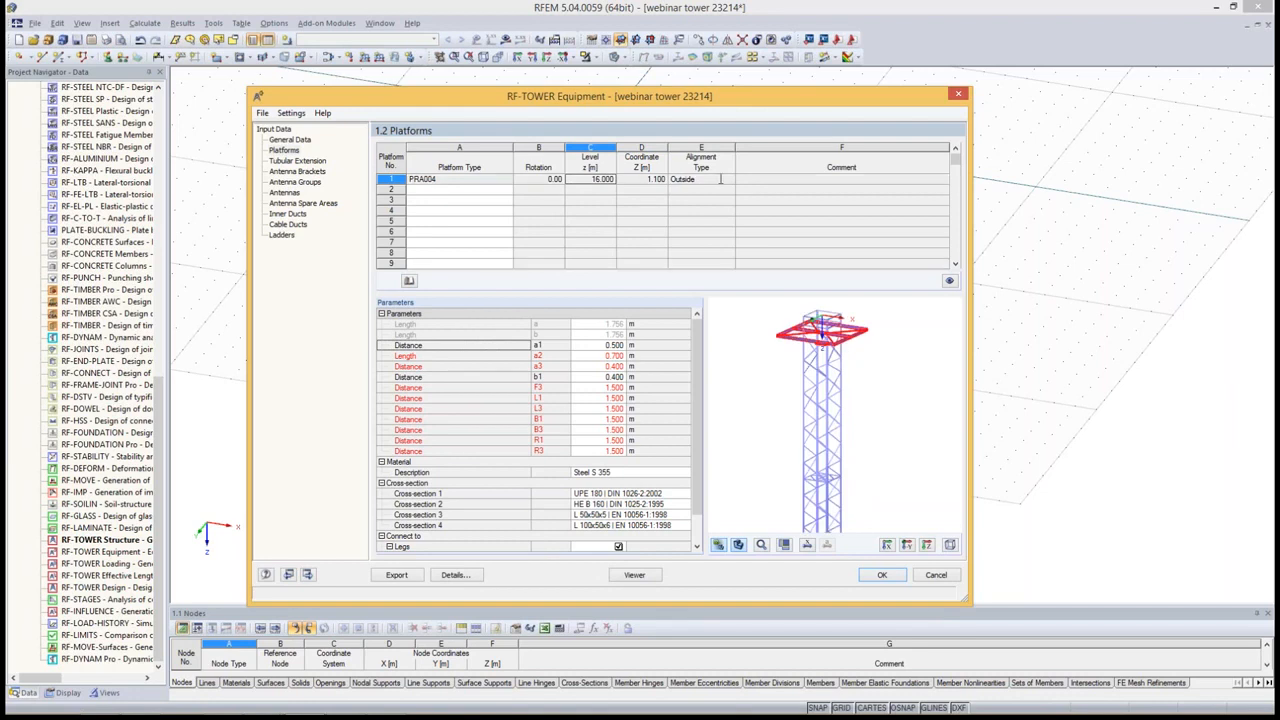
pyautogui.click(720, 179)
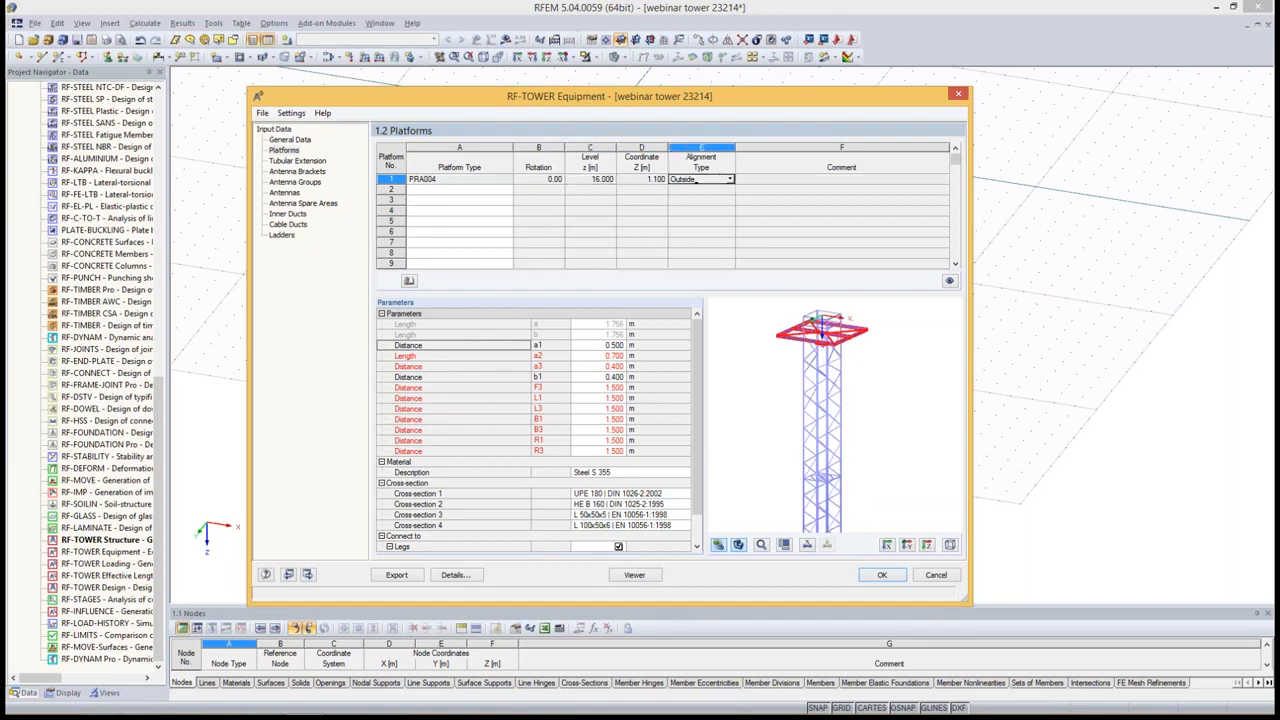
pyautogui.click(729, 180)
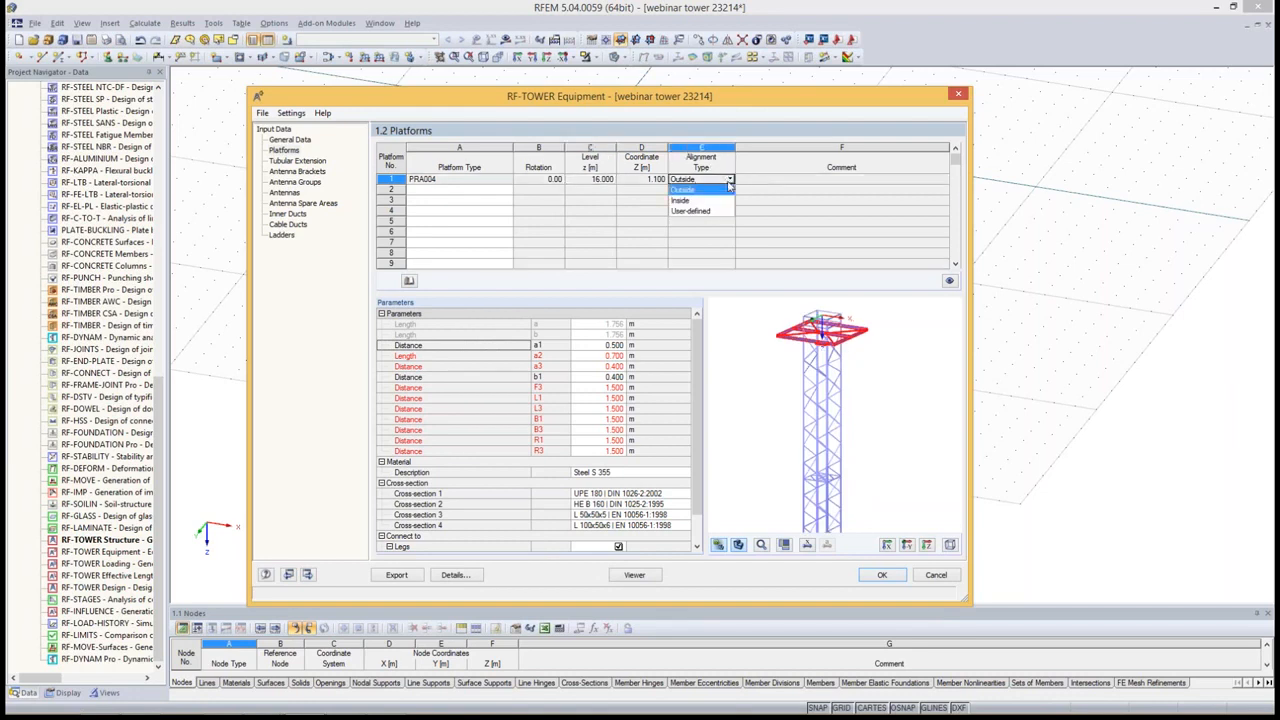
pyautogui.click(709, 211)
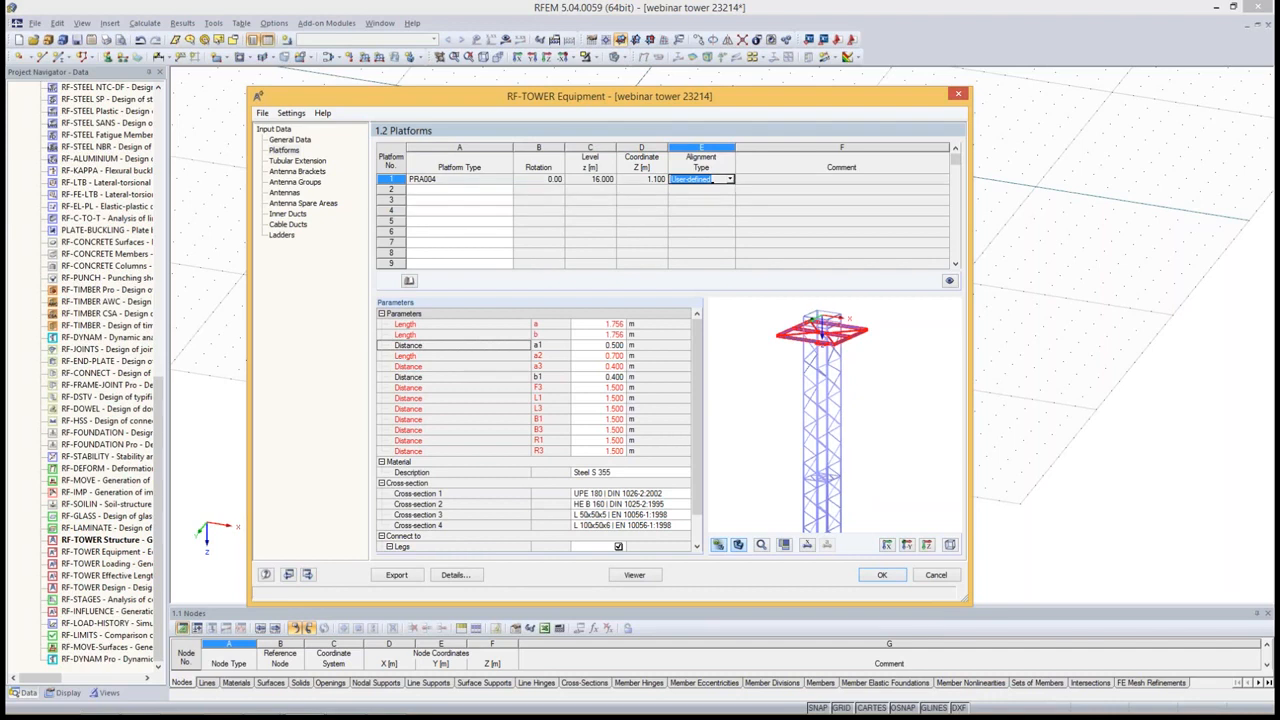
pyautogui.click(730, 180)
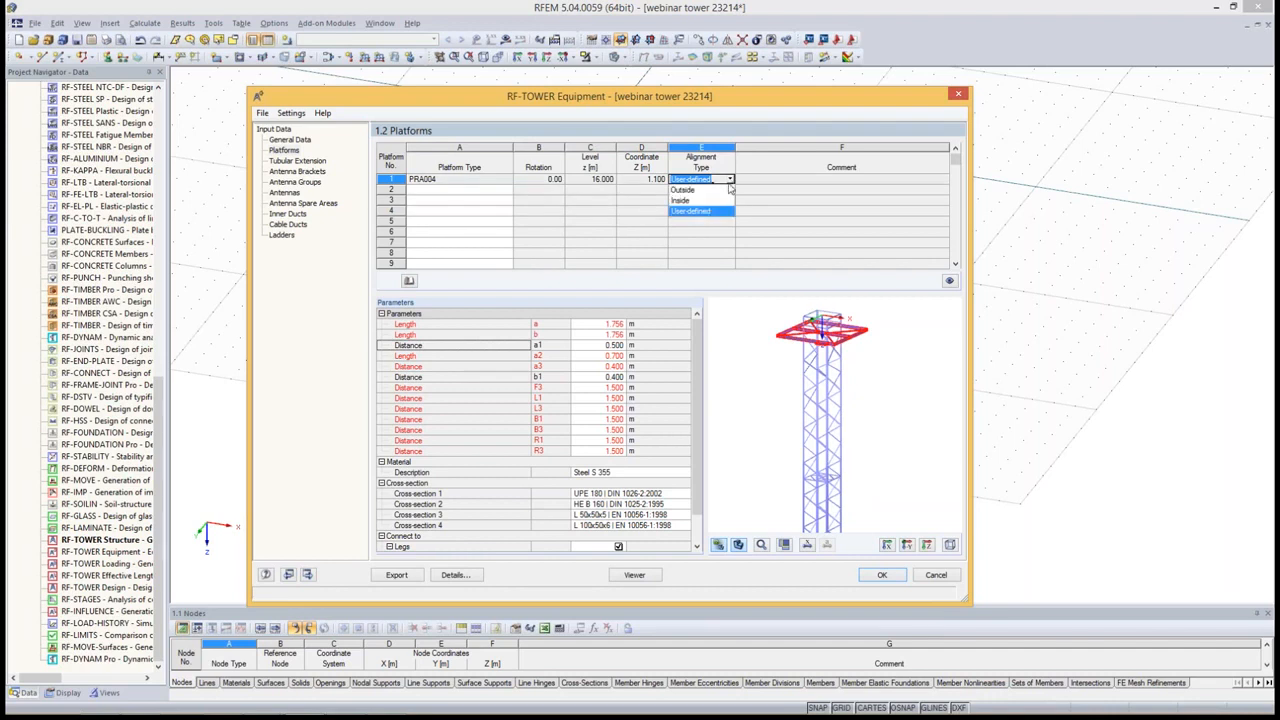
pyautogui.click(730, 181)
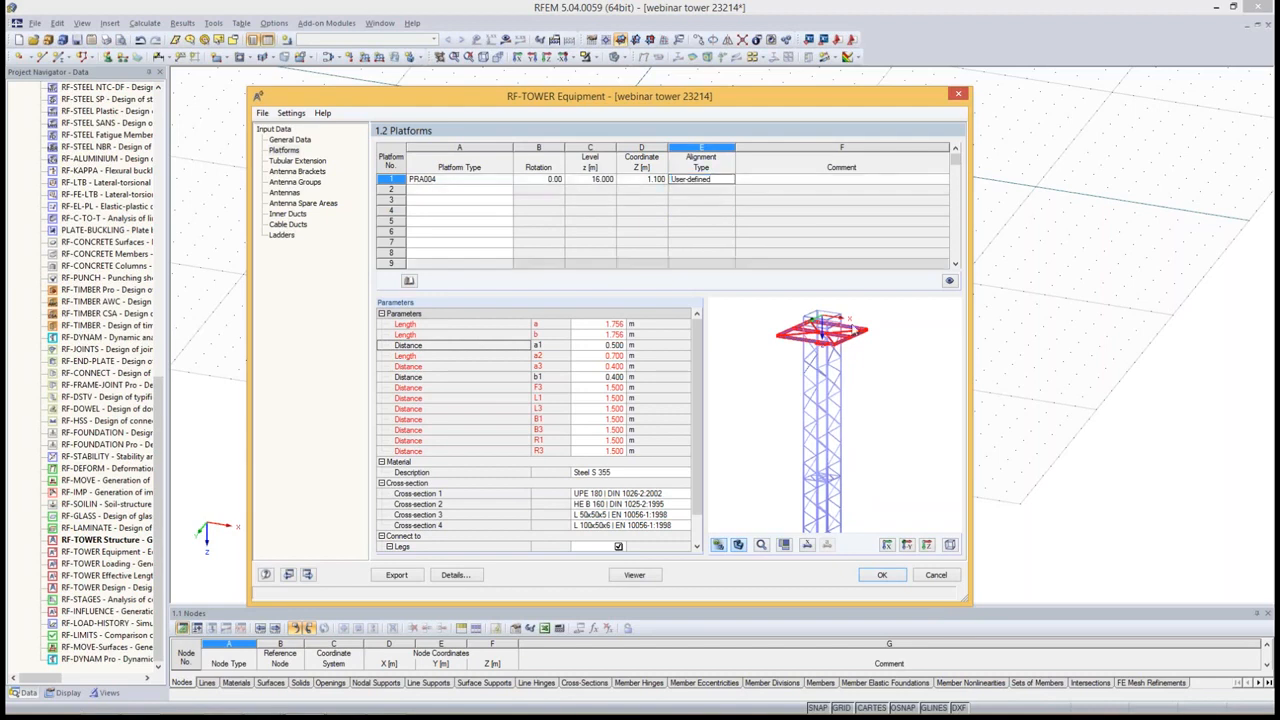
# Examine platform no. 1 on the tower in the preview, along with its leg connection settings and editable dimension parameters
pyautogui.scroll(2, 842, 330)
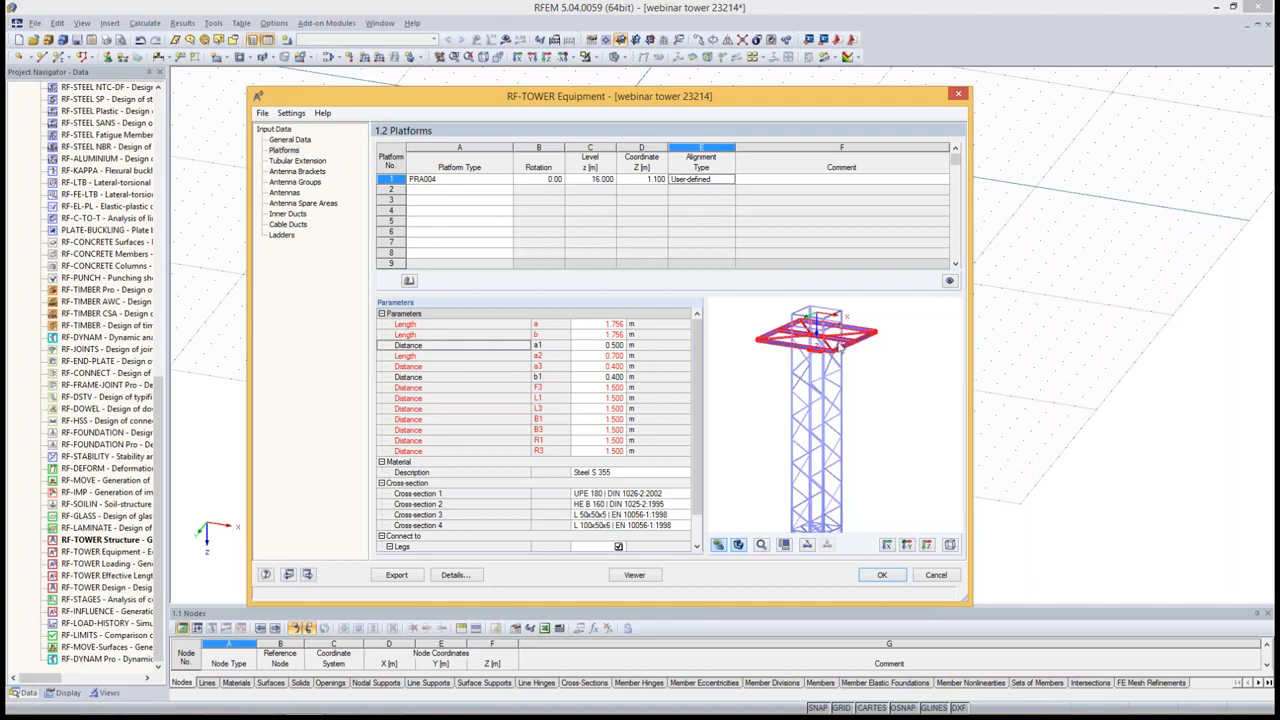
pyautogui.scroll(3, 842, 331)
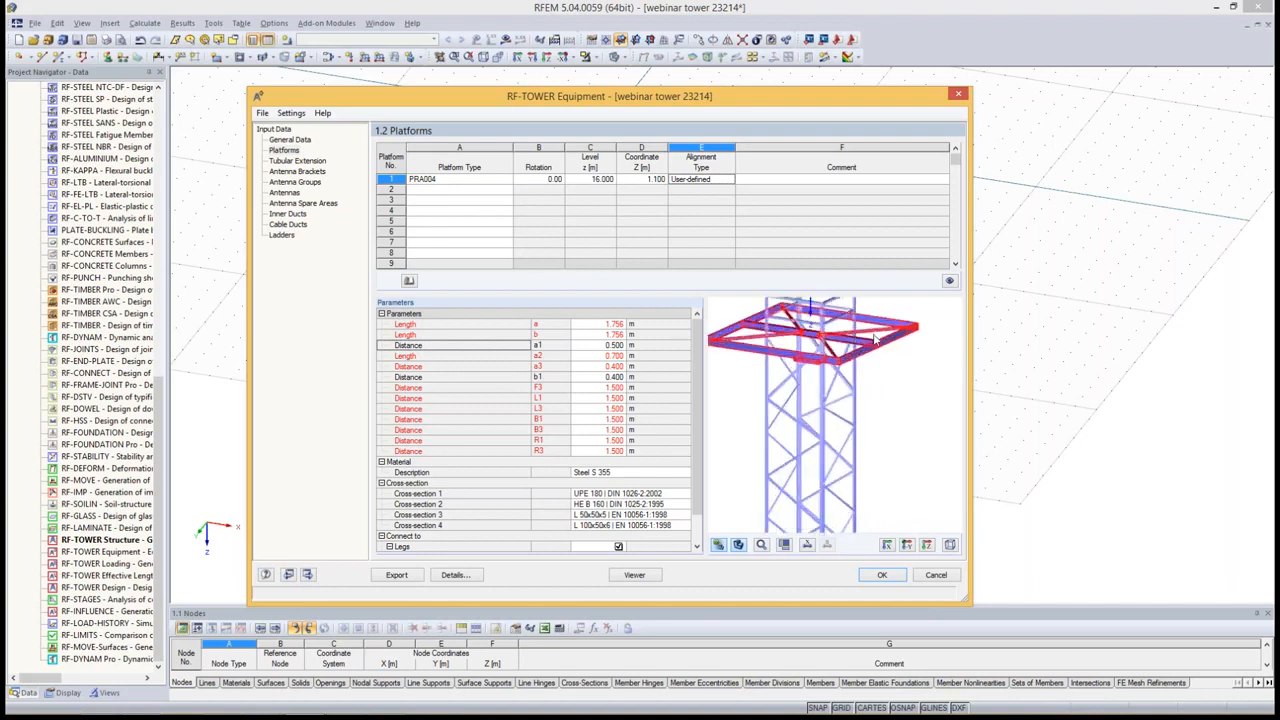
pyautogui.scroll(4, 878, 342)
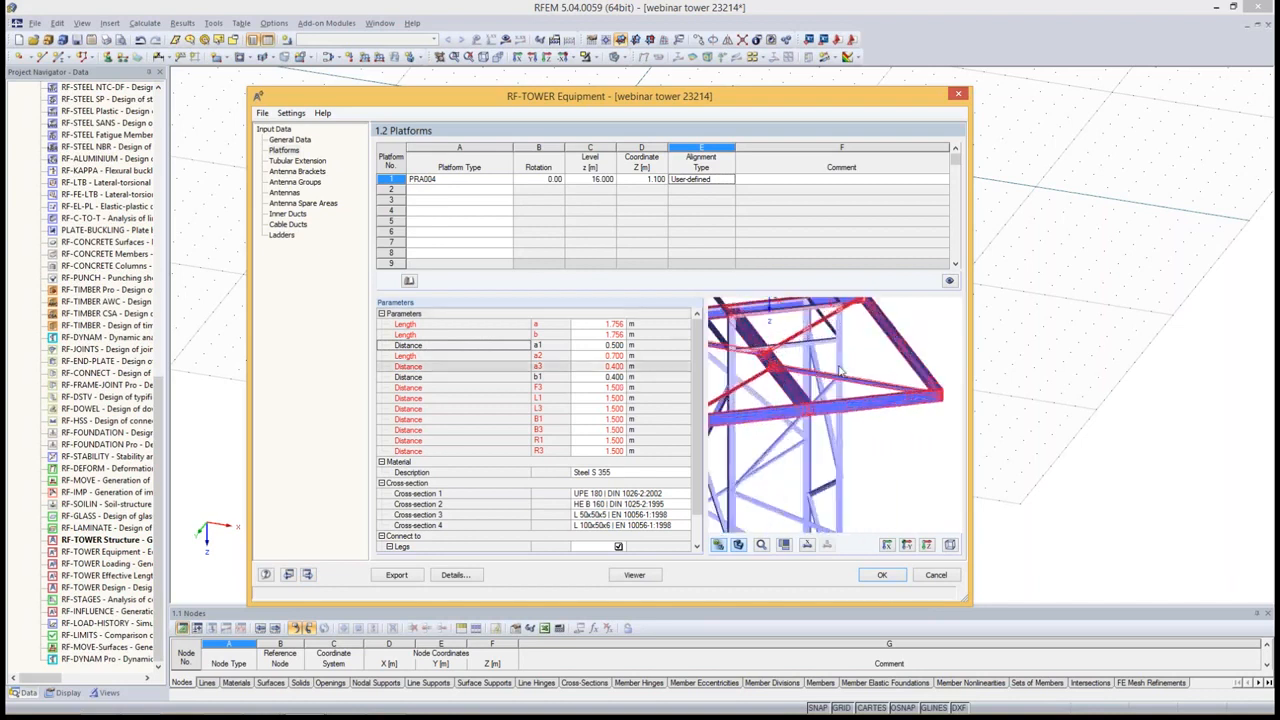
pyautogui.scroll(3, 840, 372)
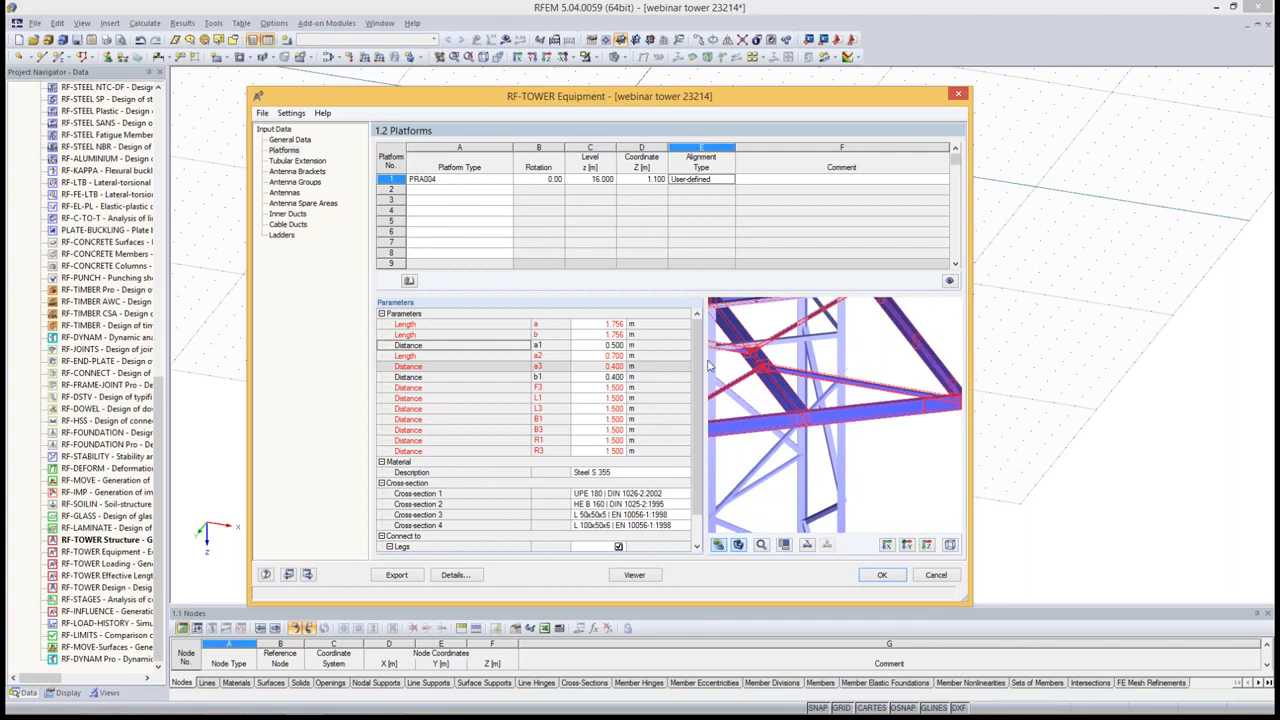
pyautogui.scroll(-1, 619, 512)
pyautogui.click(618, 514)
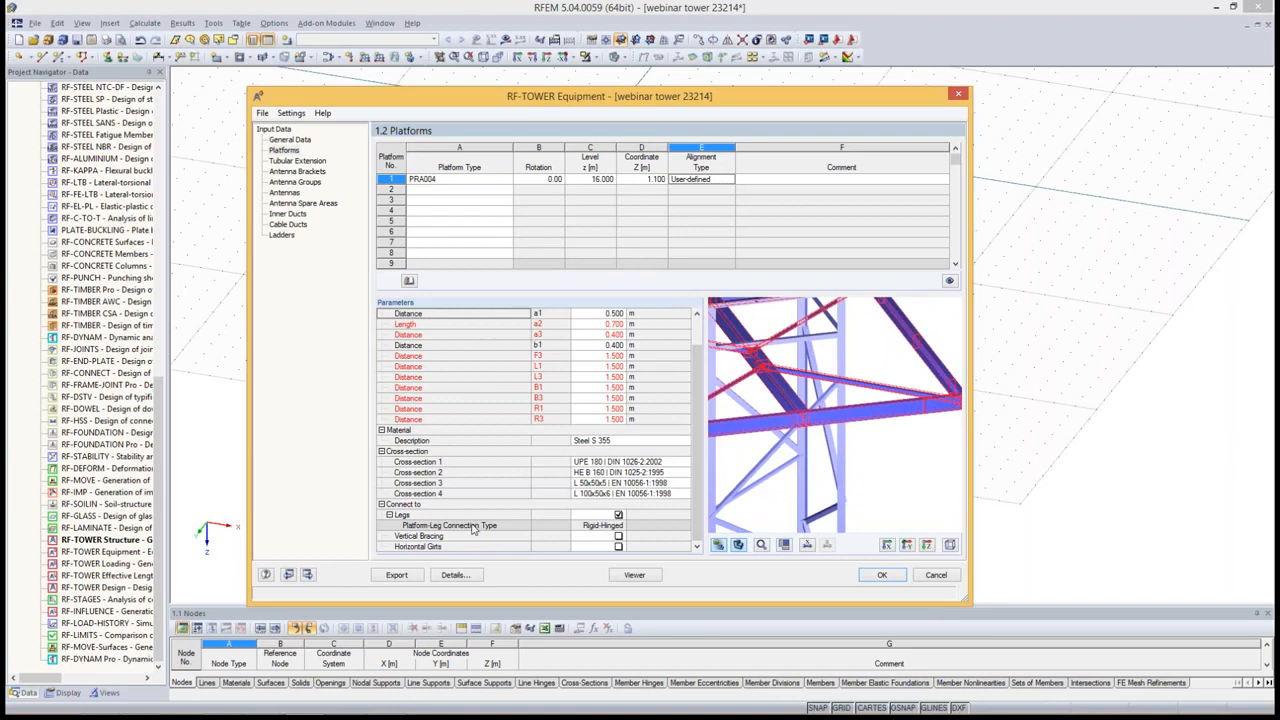
pyautogui.scroll(1, 697, 348)
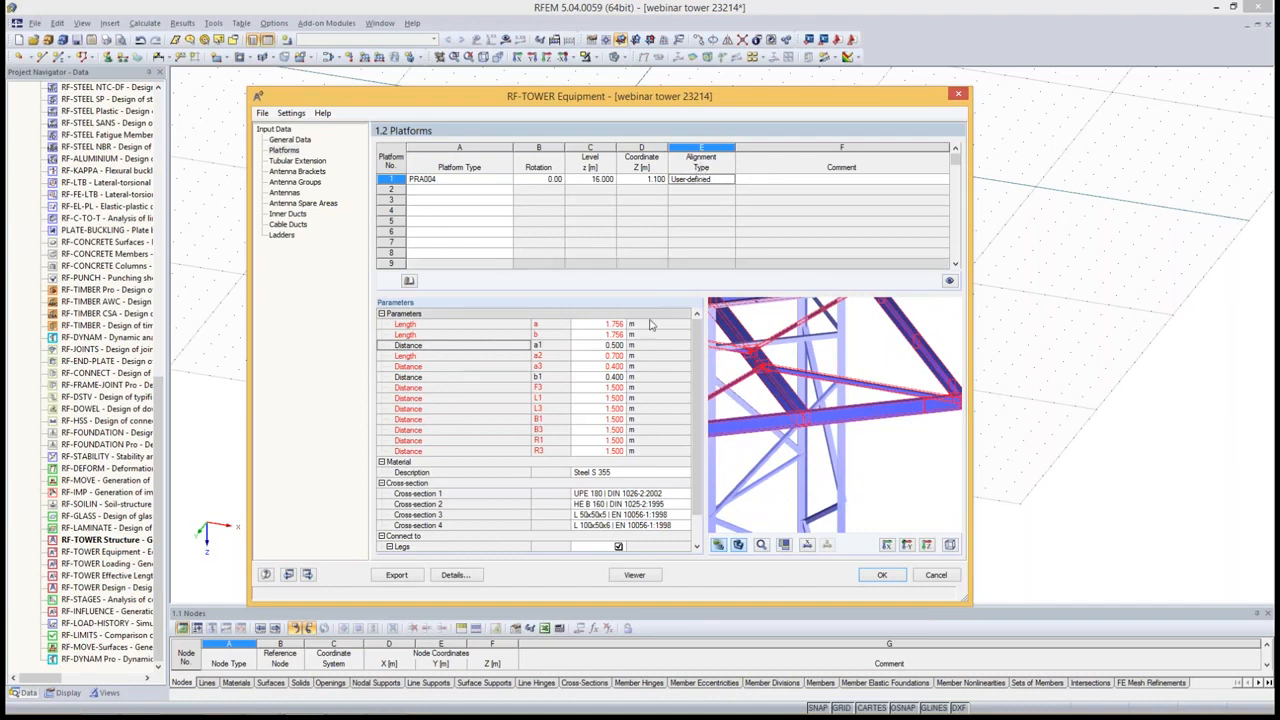
pyautogui.moveTo(614, 324); pyautogui.dragTo(617, 456)
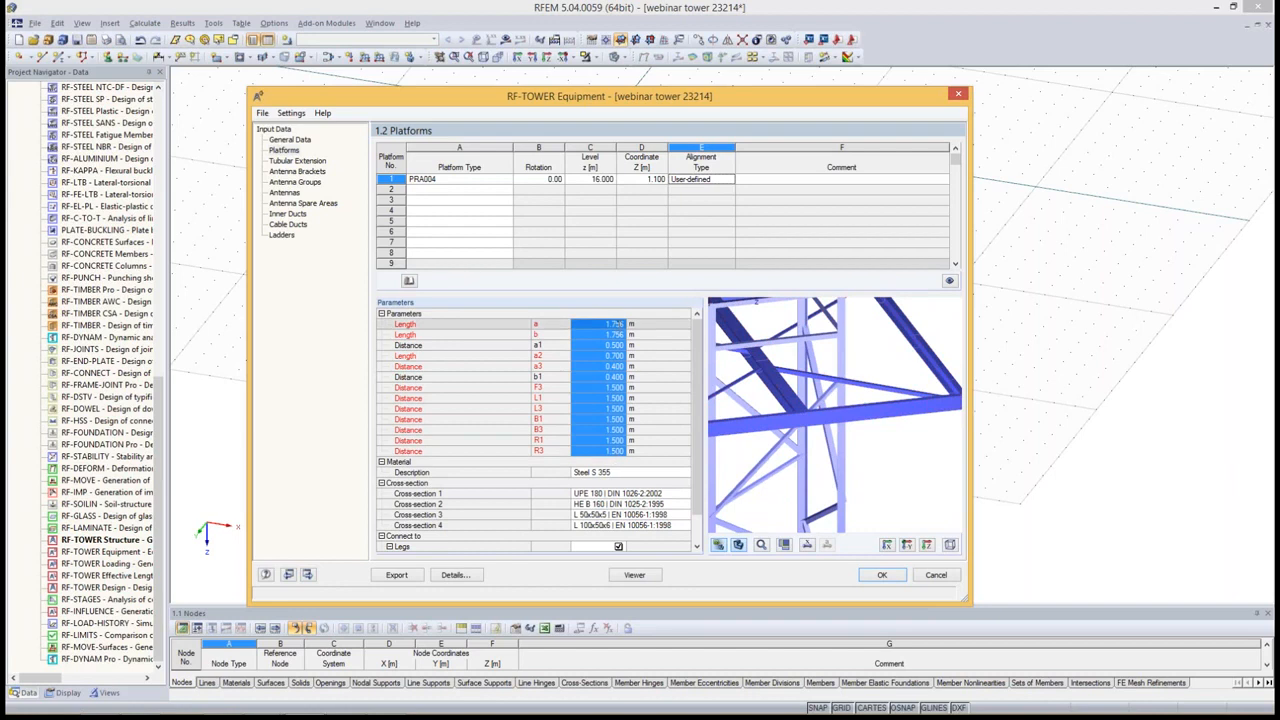
# Set lengths a and b of platform no. 1 to 1.65 m and distance a1 to 0.01 m
pyautogui.click(602, 324)
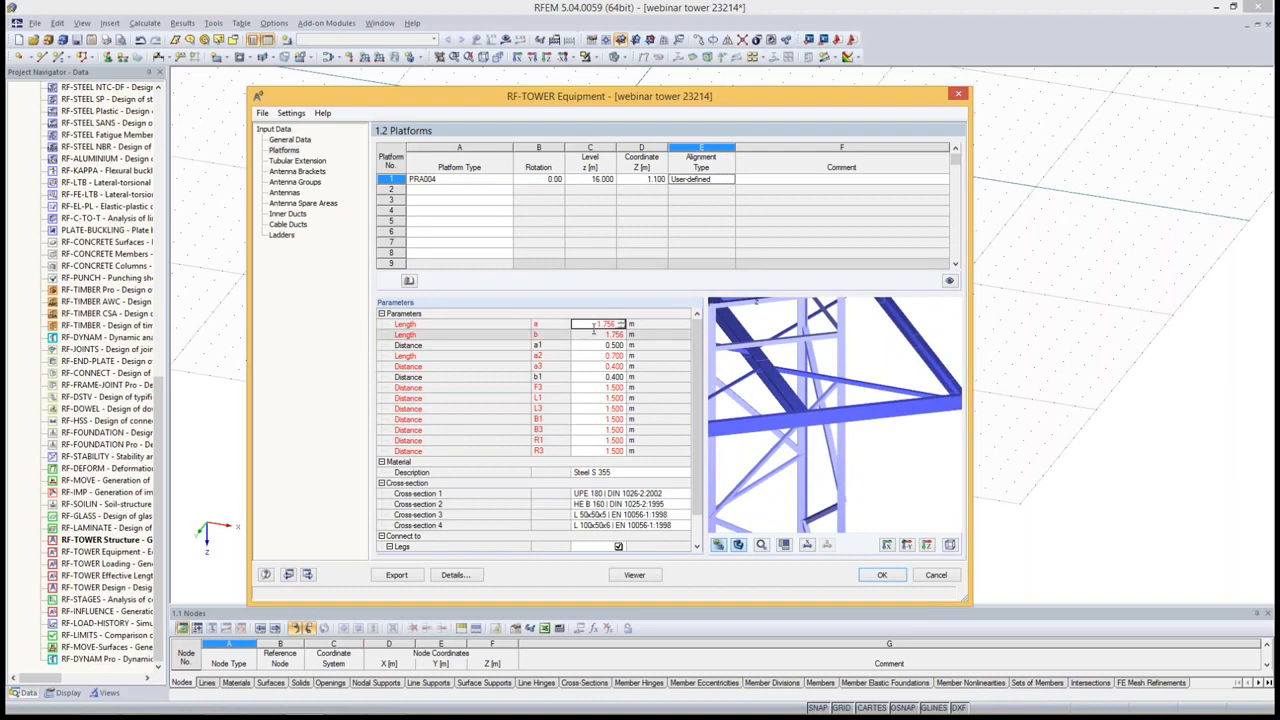
pyautogui.doubleClick(598, 326)
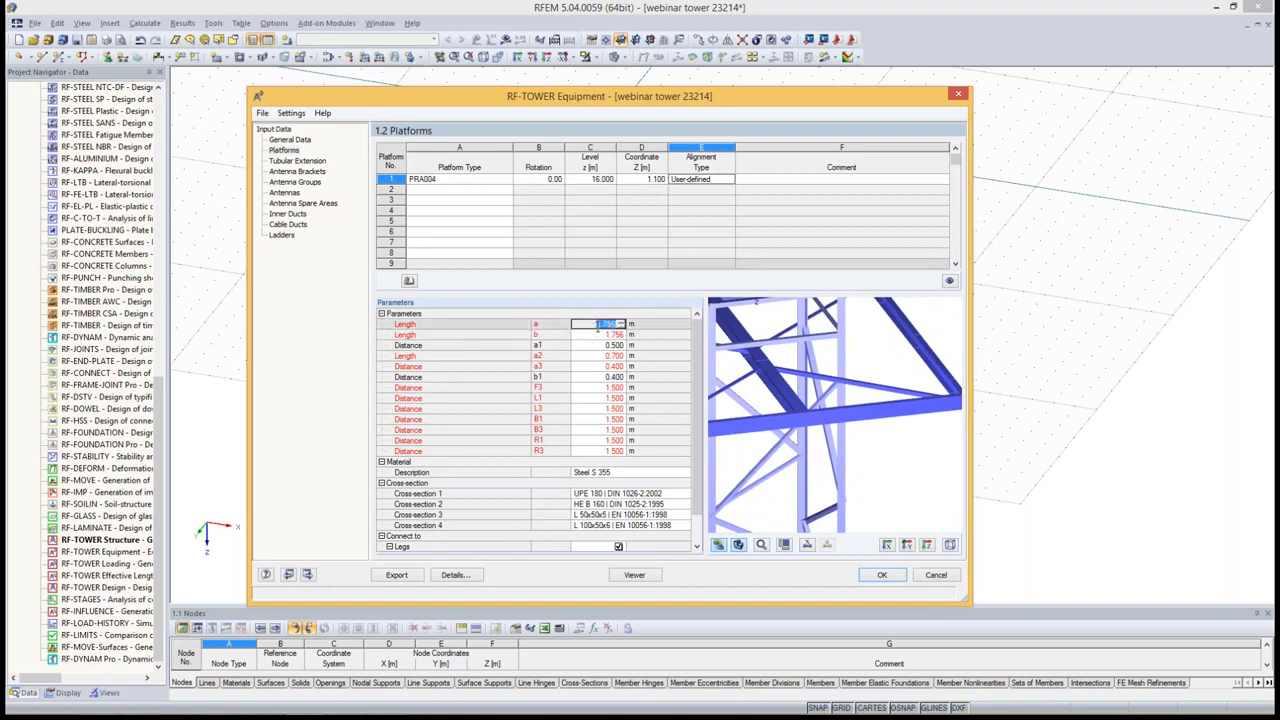
pyautogui.scroll(-4, 738, 374)
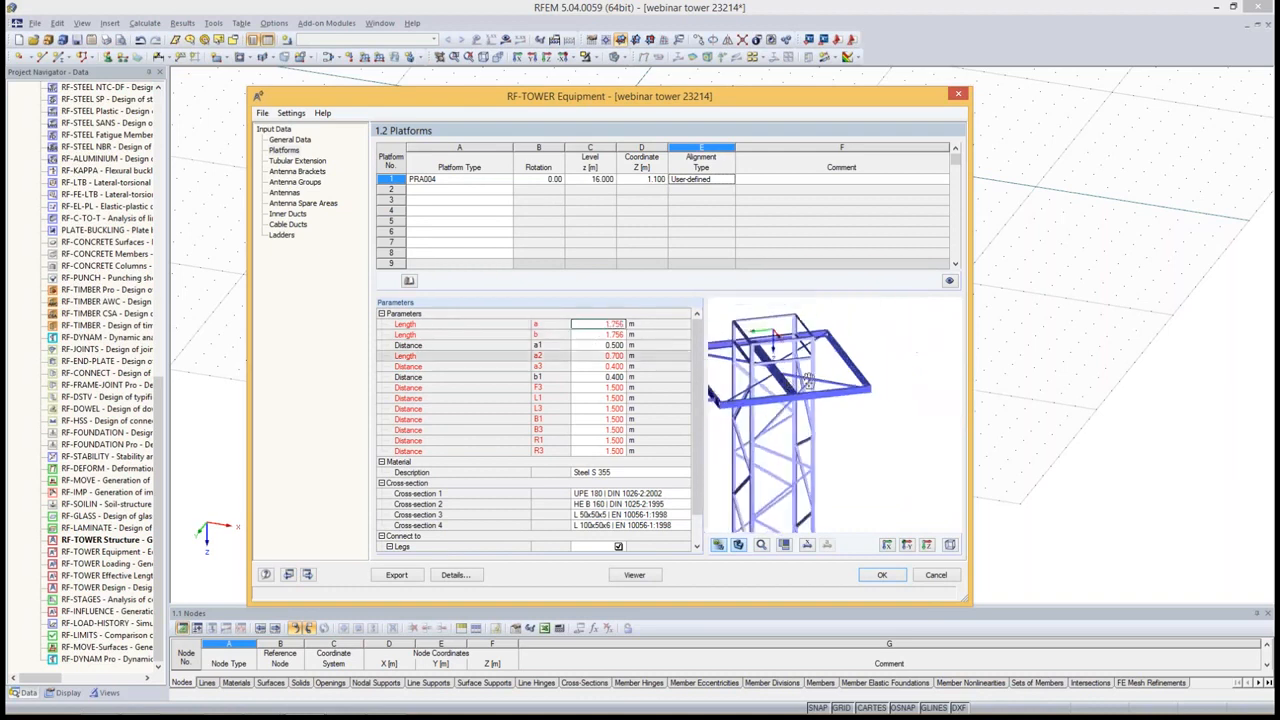
pyautogui.moveTo(766, 380); pyautogui.dragTo(814, 382, button='middle')
pyautogui.doubleClick(611, 330)
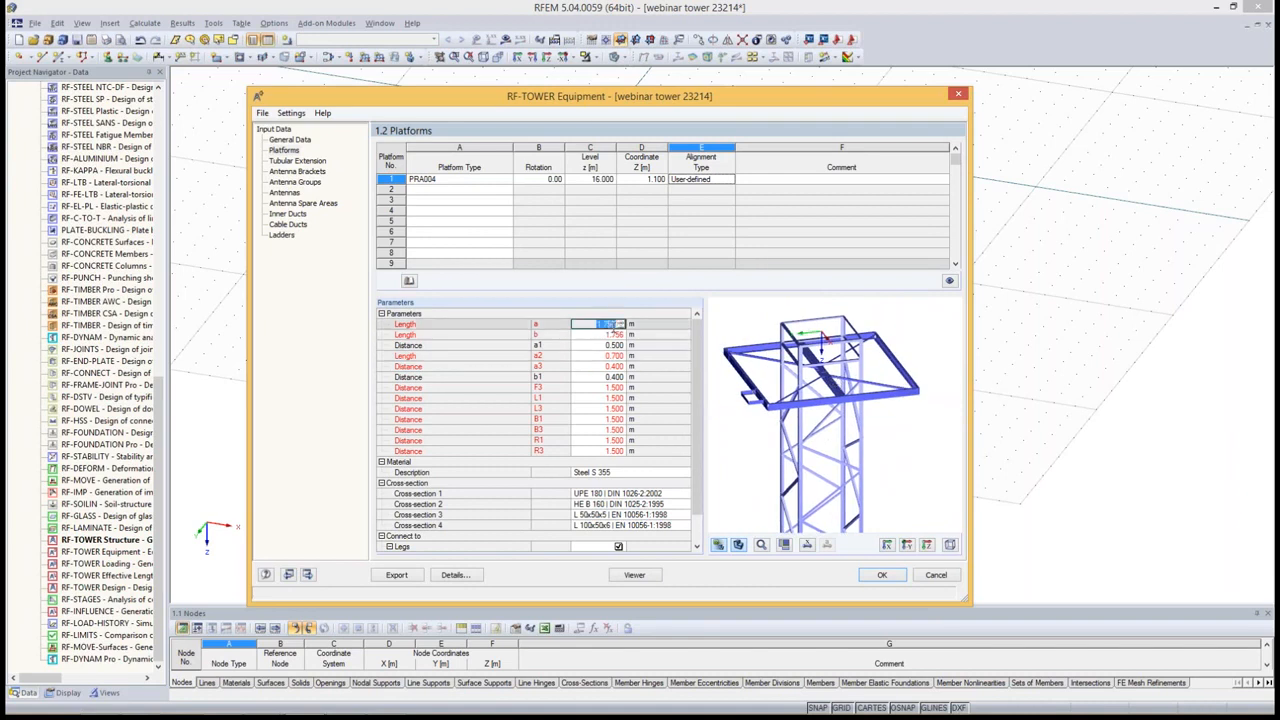
pyautogui.write('1.65')
pyautogui.press('Return')
pyautogui.press('Return')
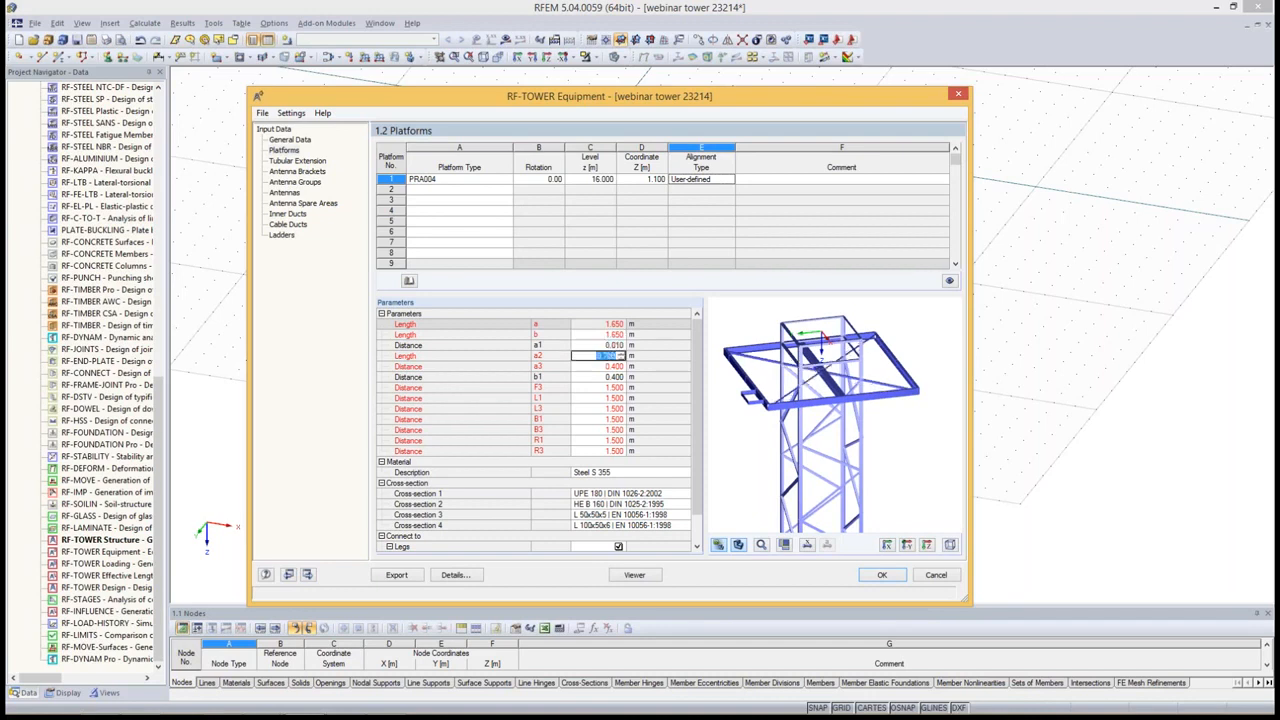
# Set length a2 of platform no. 1 to 0.4 m, distance a3 to 0.1 m and distance b1 to 0.4 m
pyautogui.click(549, 346)
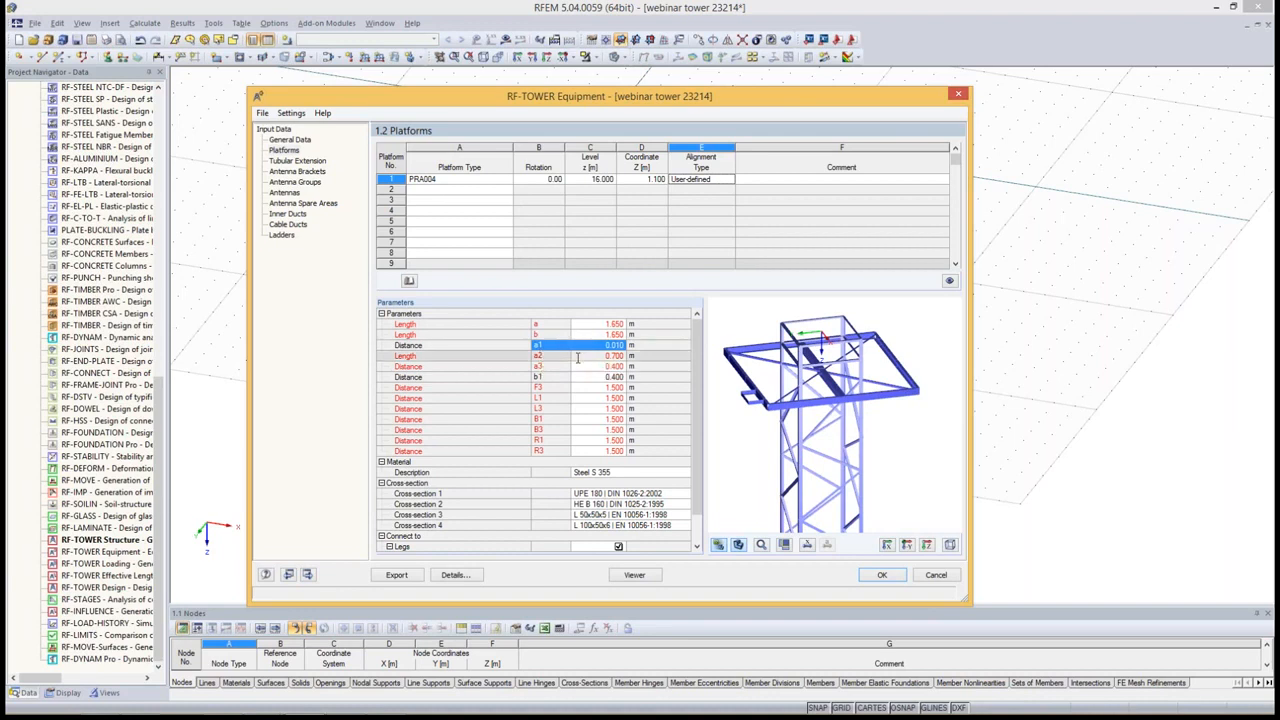
pyautogui.click(788, 545)
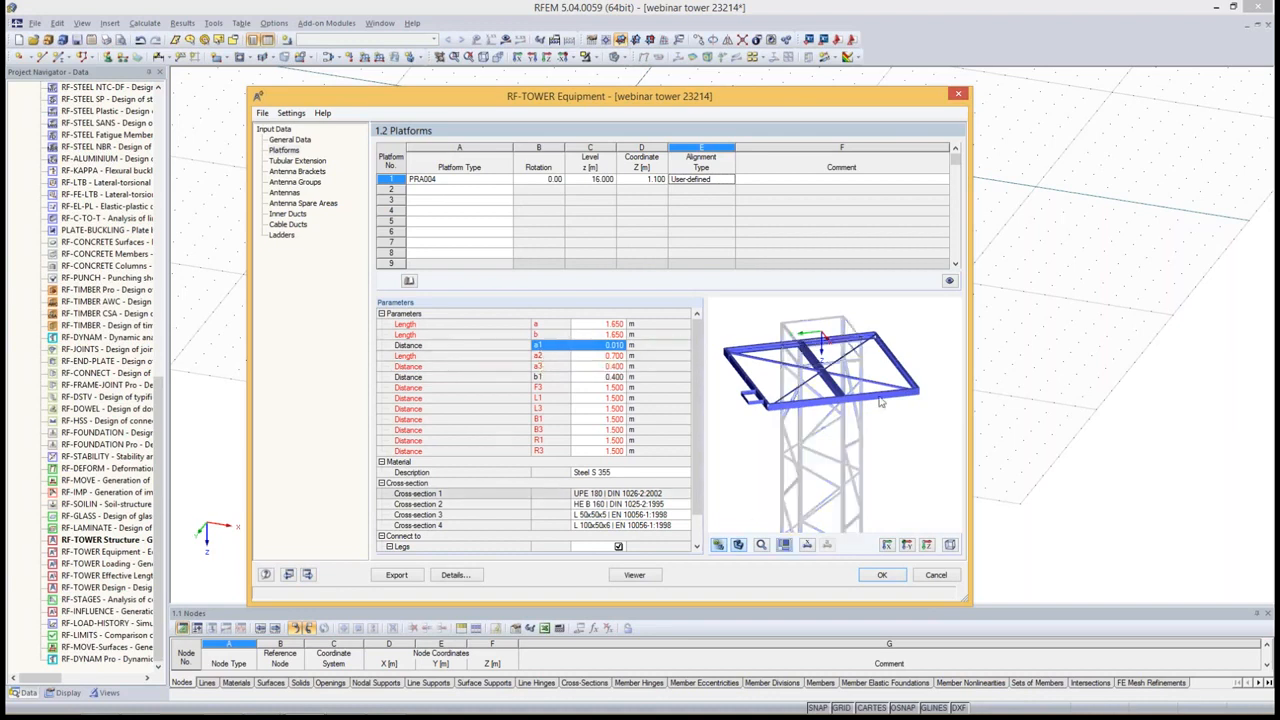
pyautogui.click(782, 547)
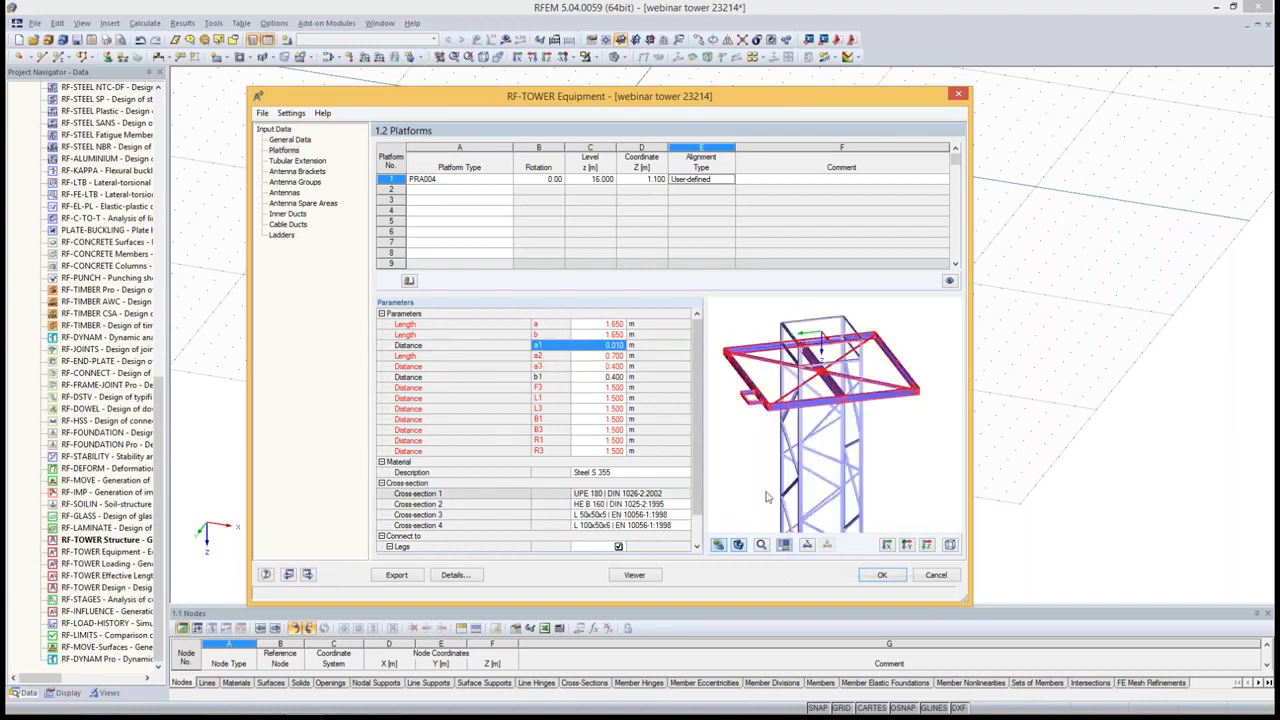
pyautogui.click(614, 355)
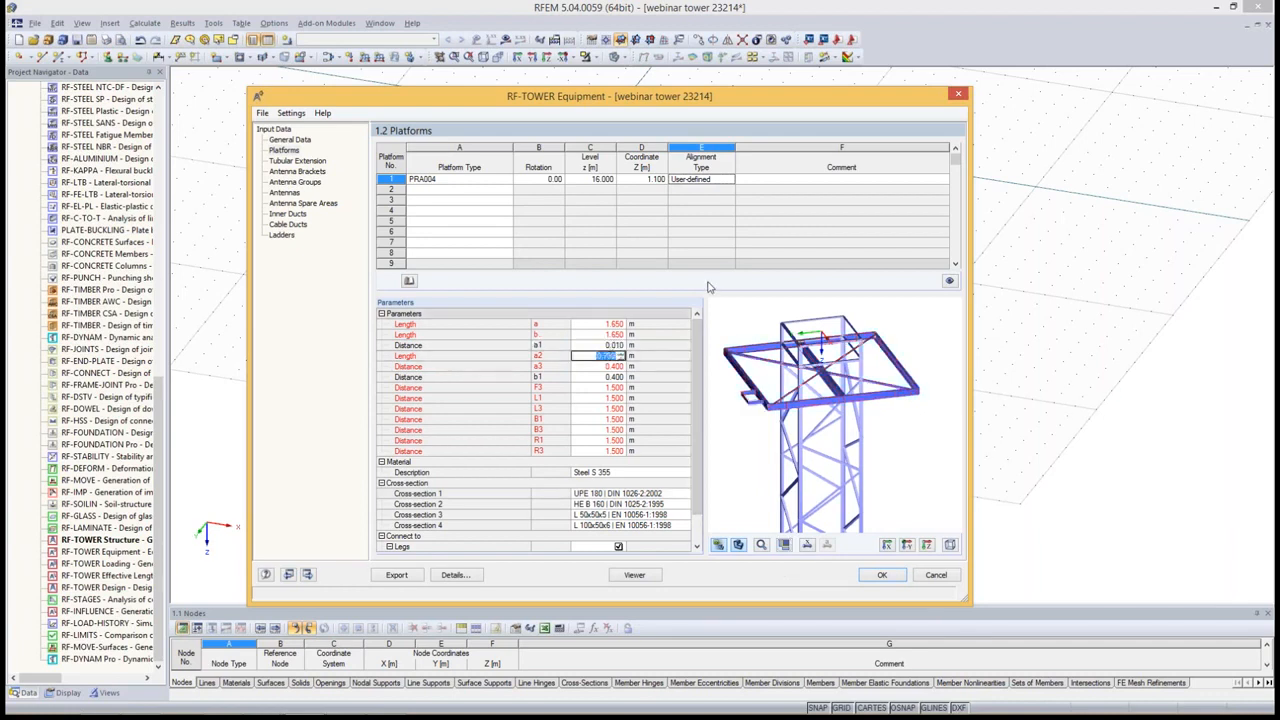
pyautogui.press('BackSpace')
pyautogui.write('4')
pyautogui.press('Return')
pyautogui.write('1')
pyautogui.press('Return')
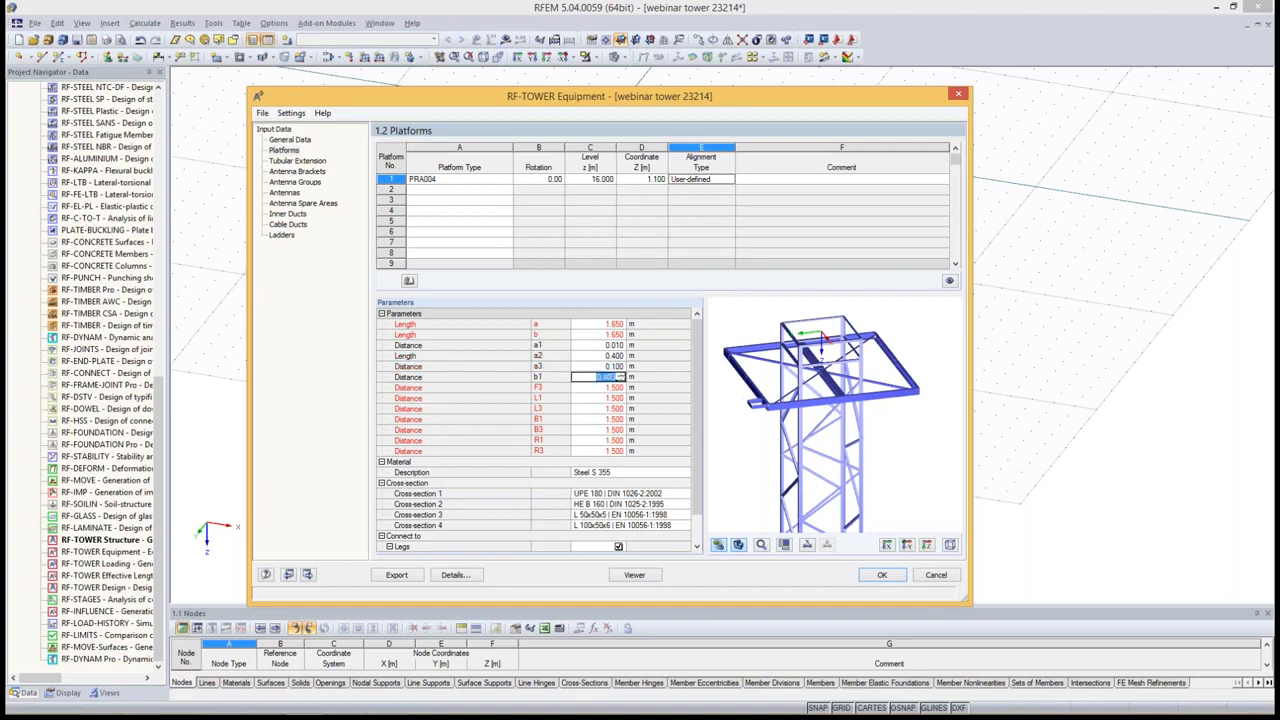
pyautogui.write('0.4')
pyautogui.press('Return')
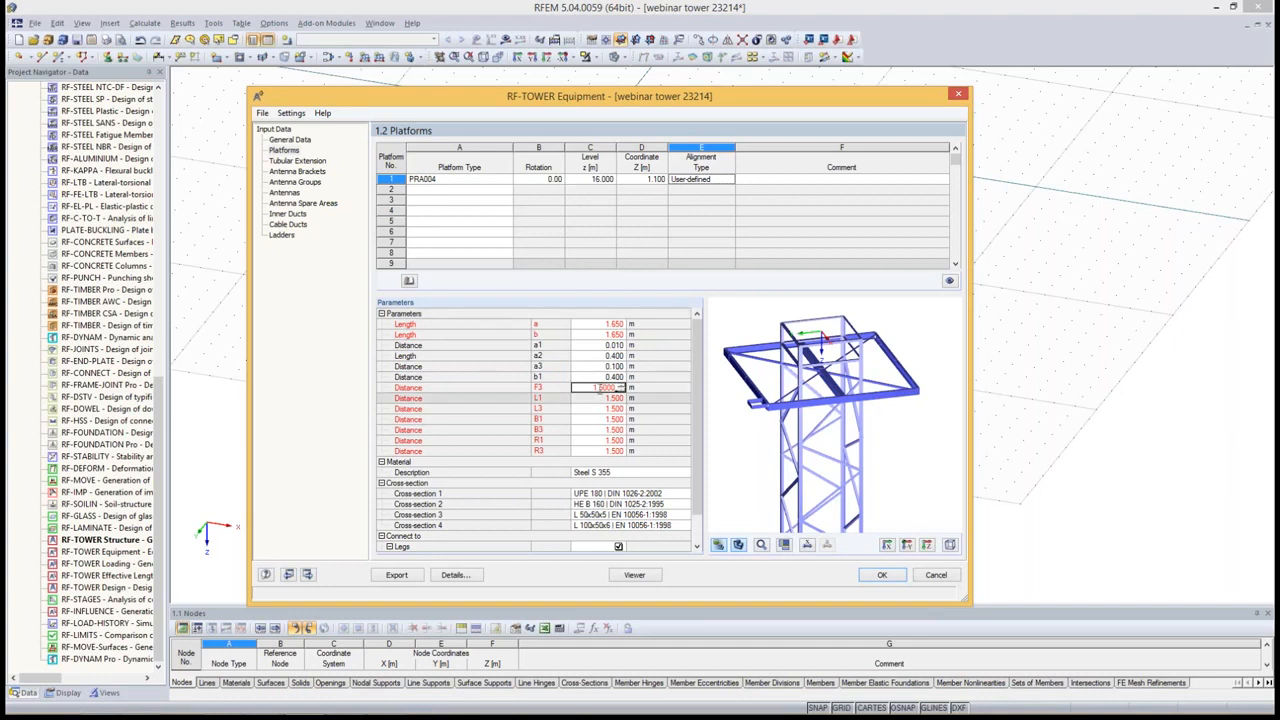
# Set the distances F3, L1 and L3 of platform no. 1 to 0.75 m
pyautogui.moveTo(617, 388); pyautogui.dragTo(600, 389)
pyautogui.write('0.7')
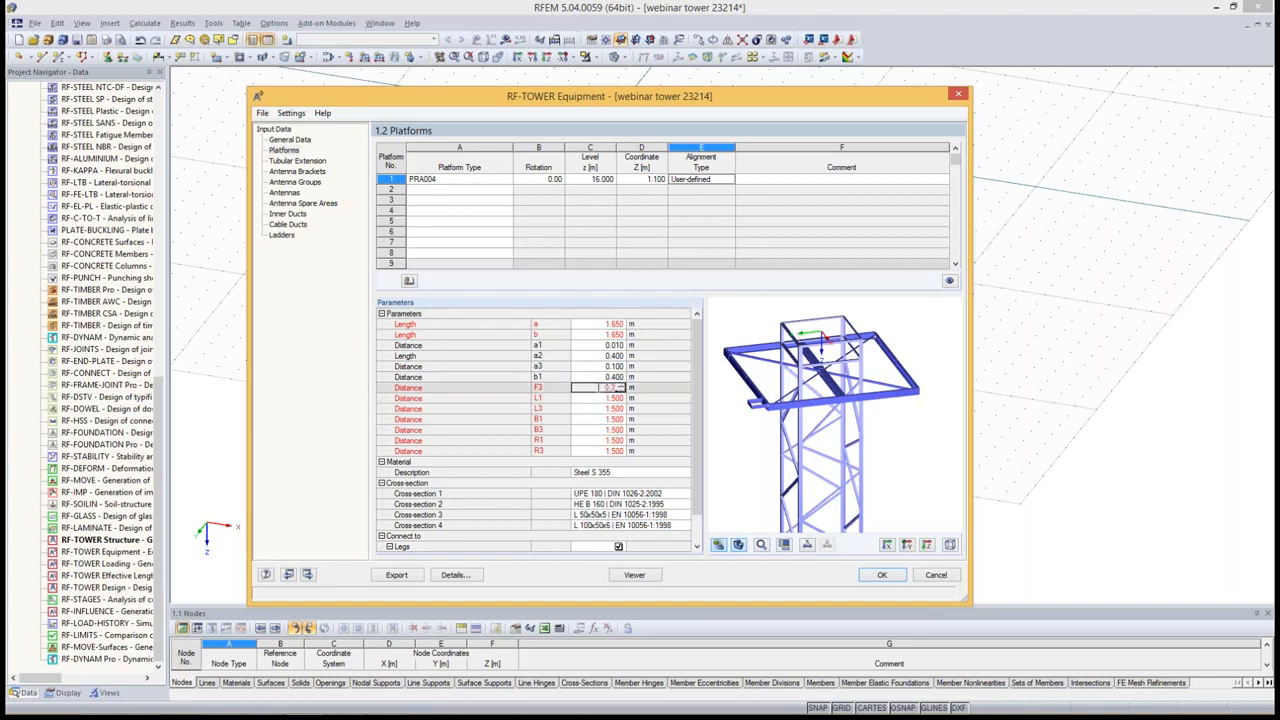
pyautogui.write('50')
pyautogui.press('Return')
pyautogui.press('Return')
pyautogui.write('0.75')
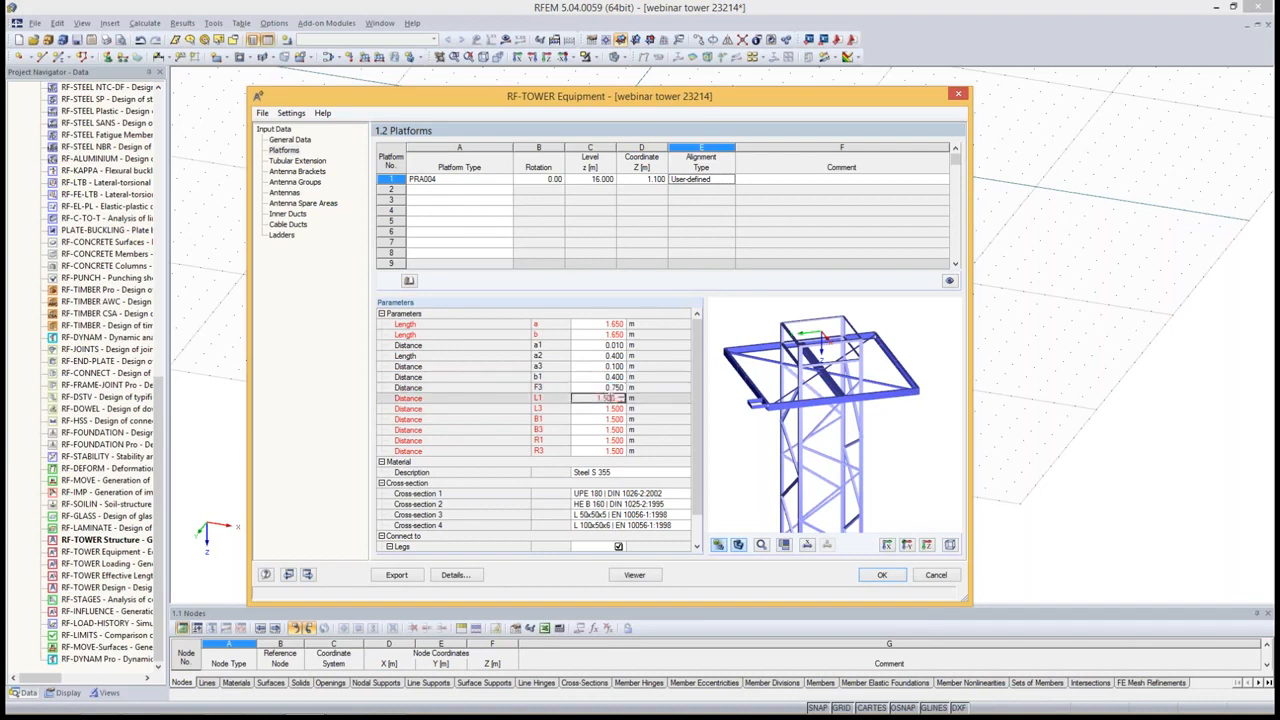
pyautogui.press('Return')
pyautogui.write('0.75')
pyautogui.press('Return')
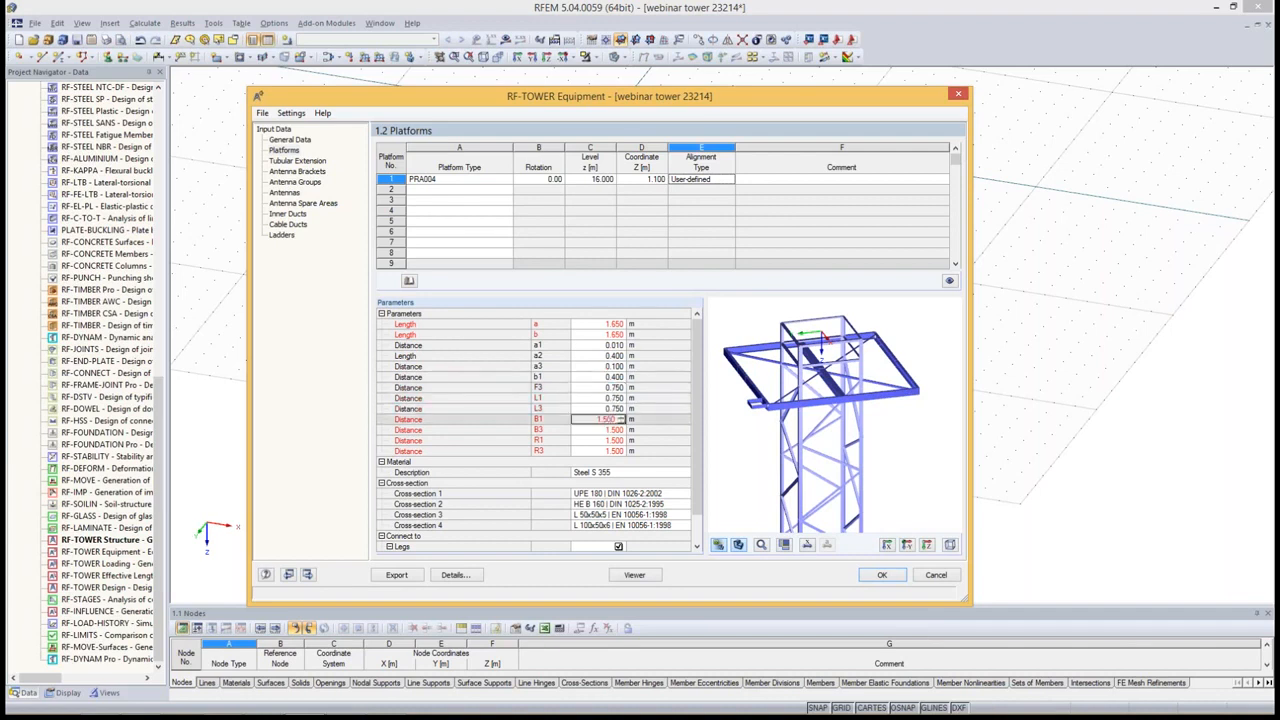
# Set the distances B1, B3, R1 and R3 of platform no. 1 to 0.75 m and check the platform in the preview
pyautogui.write('0.75')
pyautogui.press('Return')
pyautogui.write('0.75')
pyautogui.press('Return')
pyautogui.write('0.75')
pyautogui.press('Return')
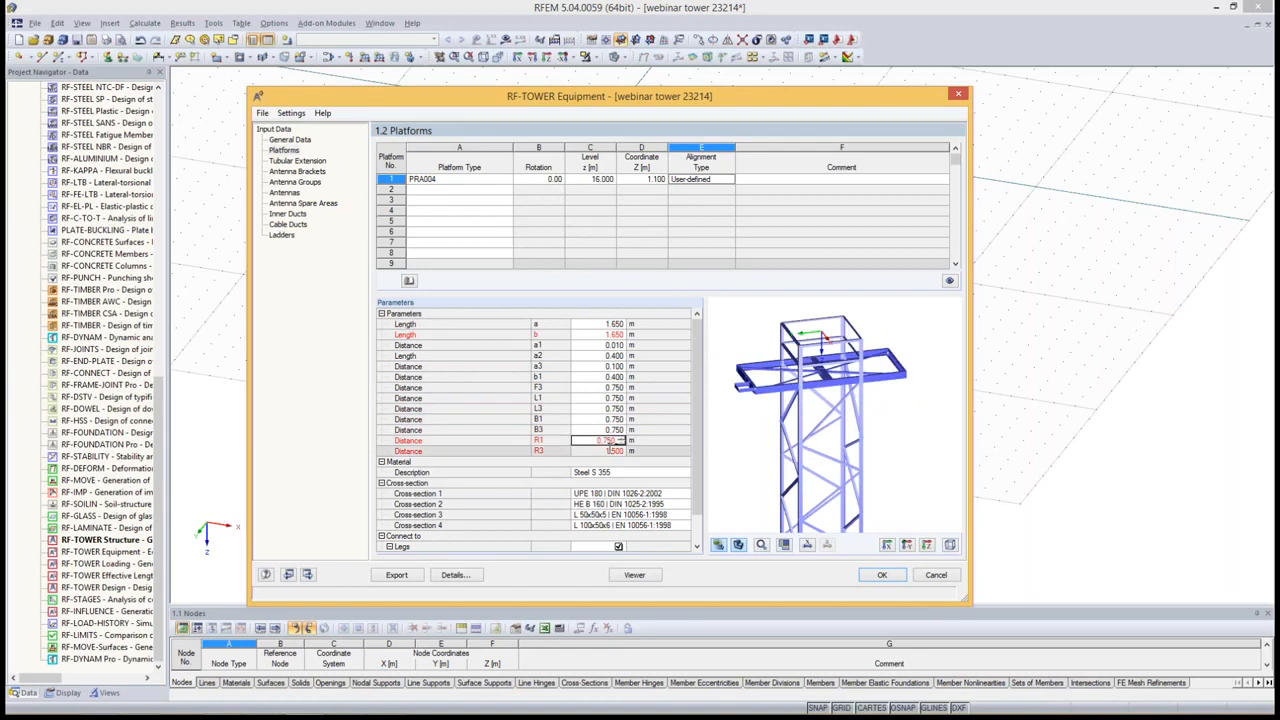
pyautogui.write('0.75')
pyautogui.click(657, 419)
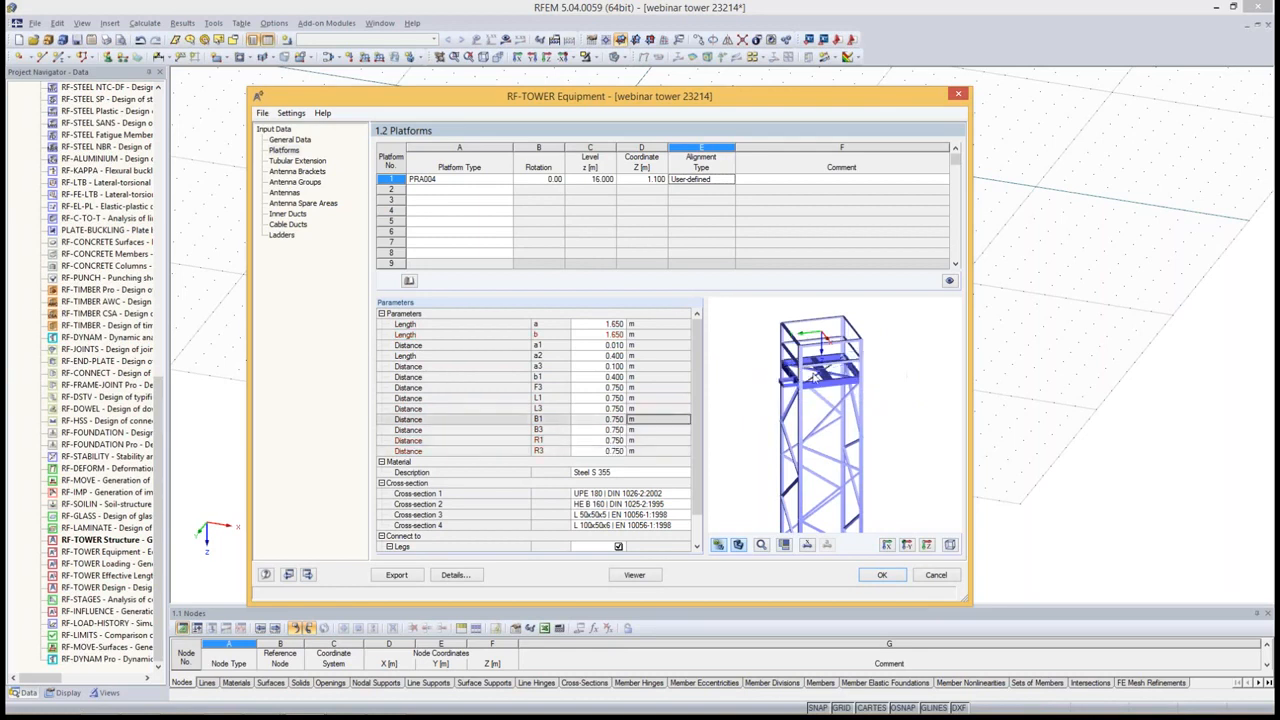
pyautogui.scroll(5, 815, 377)
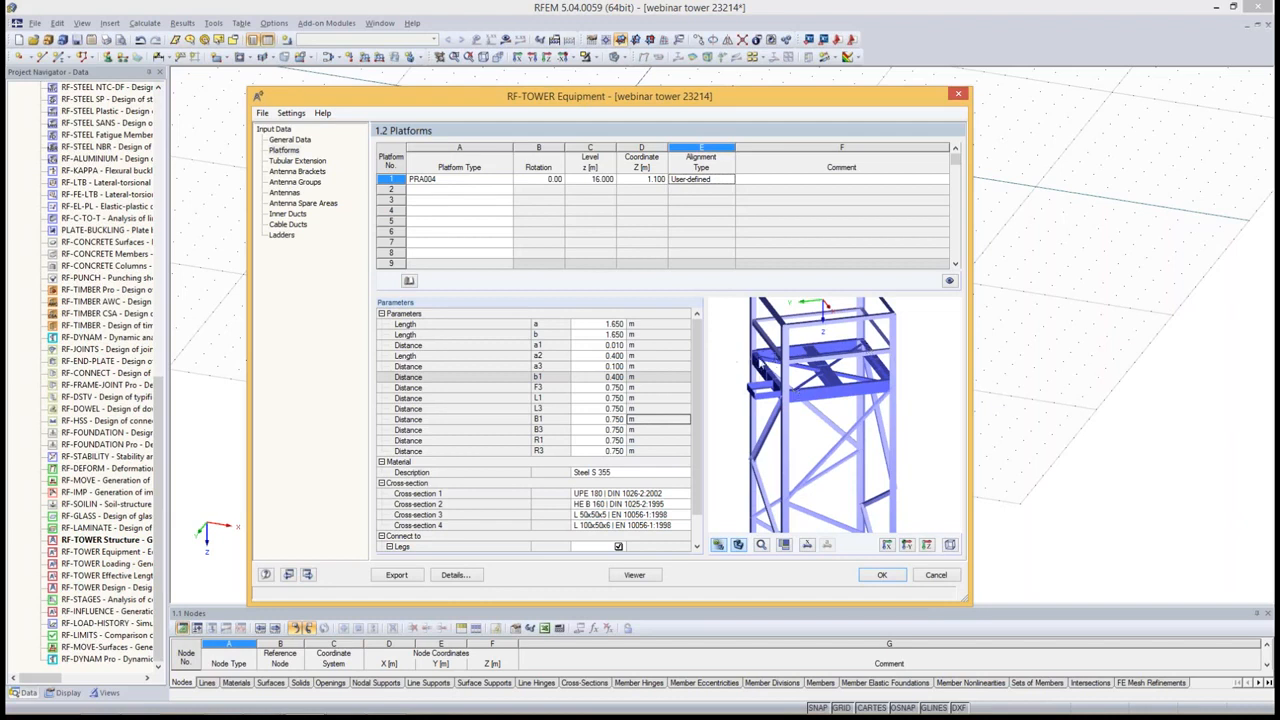
pyautogui.scroll(-2, 833, 387)
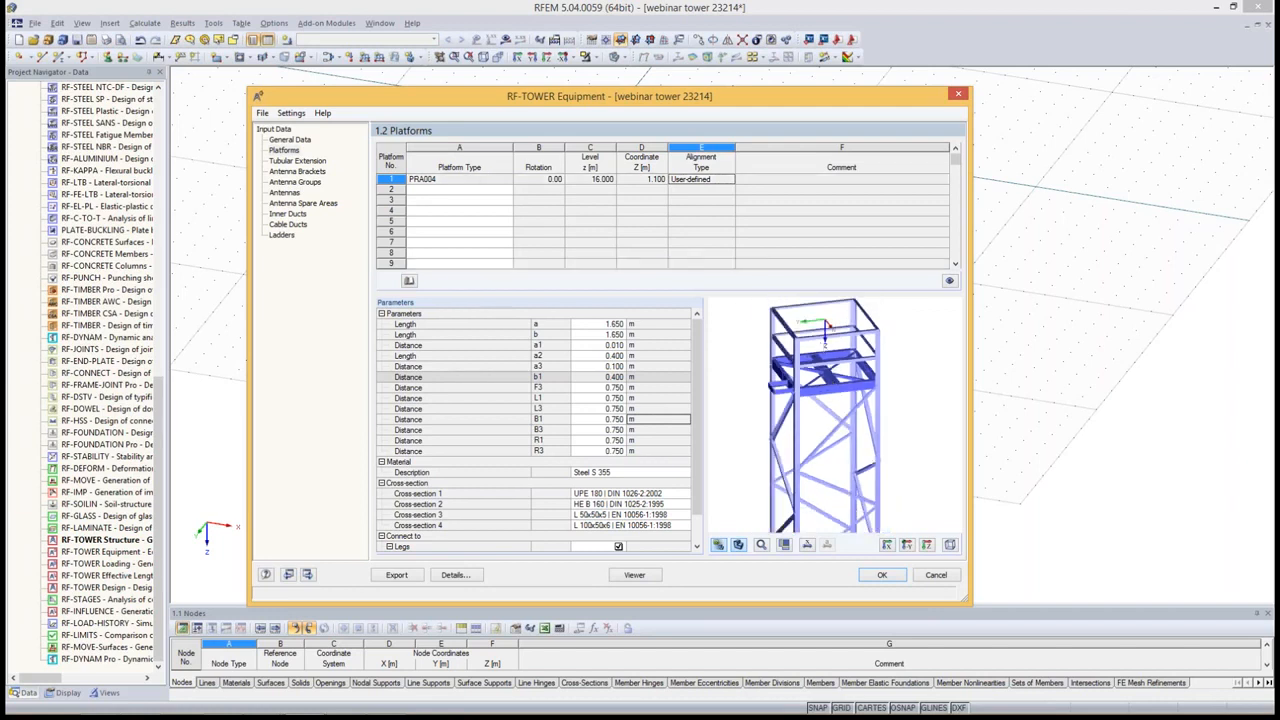
# Copy the whole entry of platform no. 1 to platform no. 2, replacing all existing cell contents
pyautogui.click(487, 179)
pyautogui.hotkey('ctrl', 'c')
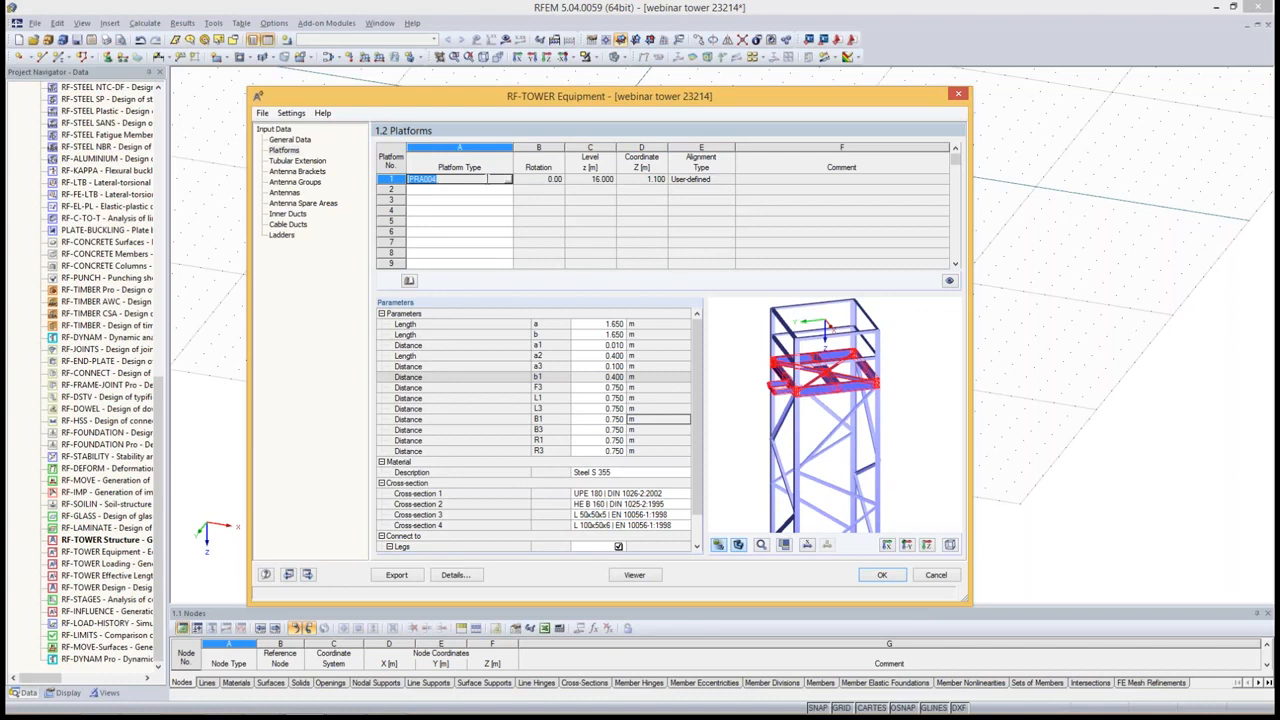
pyautogui.click(396, 179)
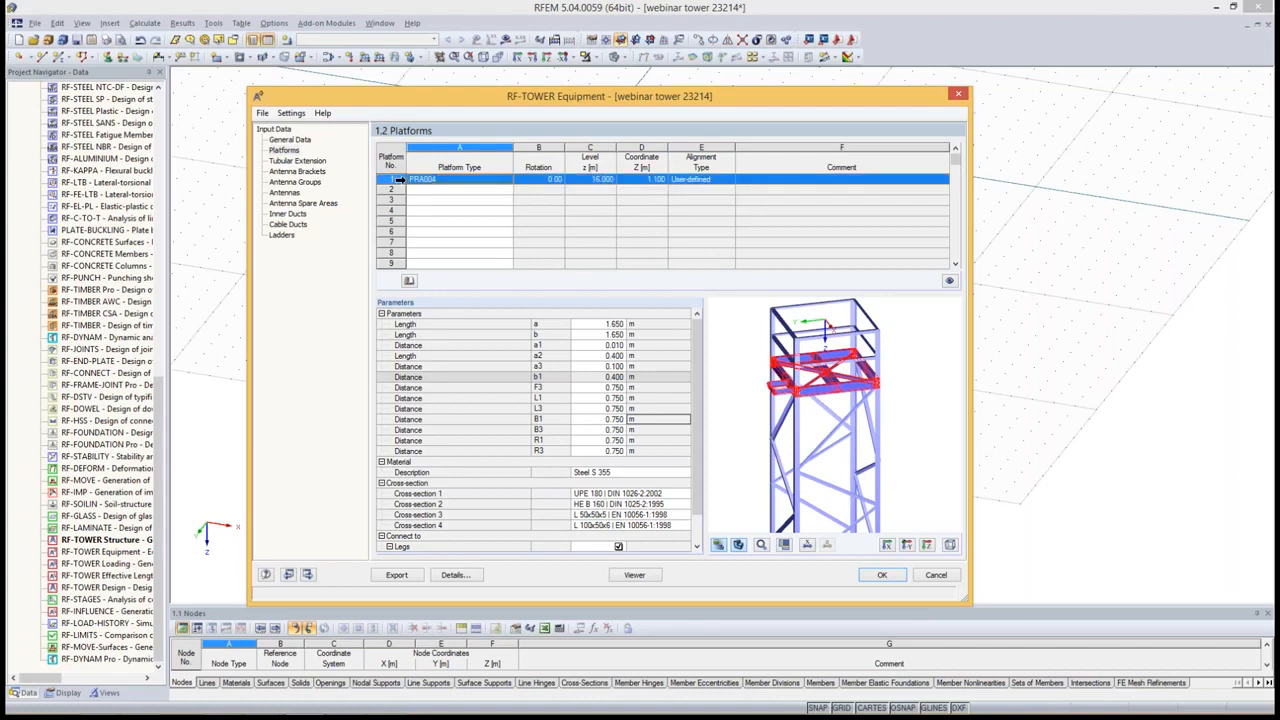
pyautogui.click(417, 189)
pyautogui.hotkey('ctrl', 'v')
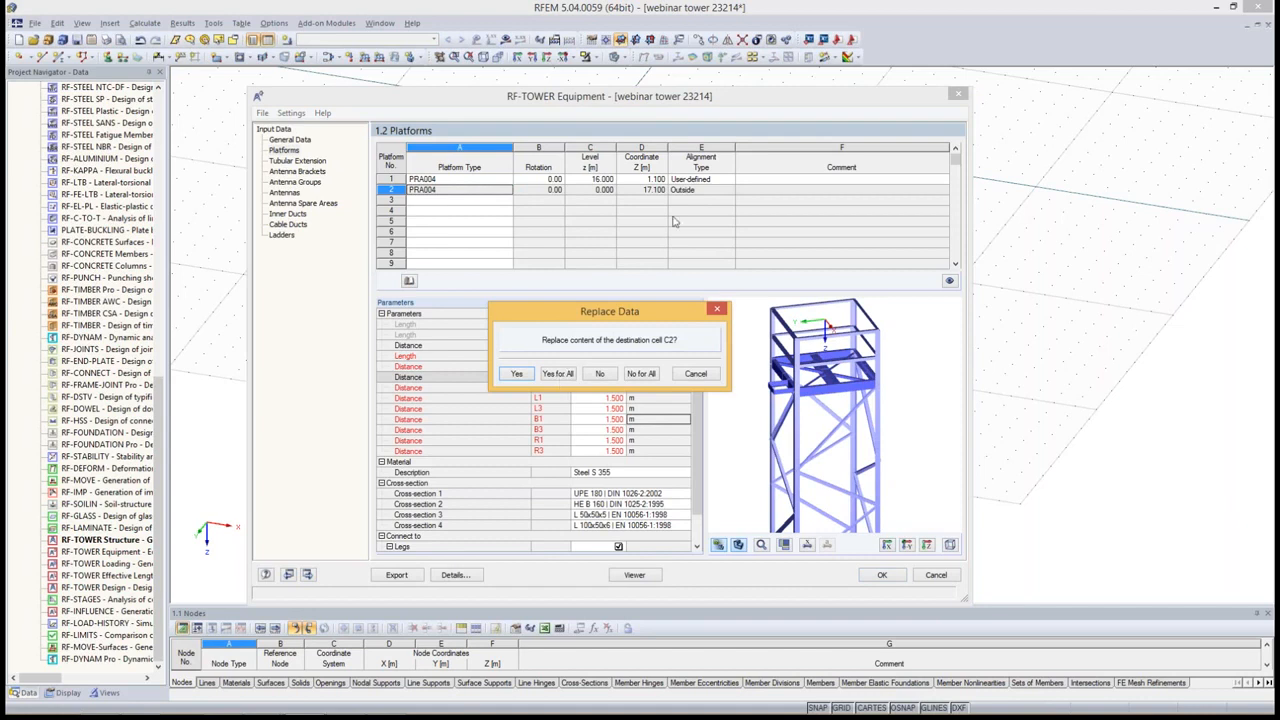
pyautogui.click(558, 374)
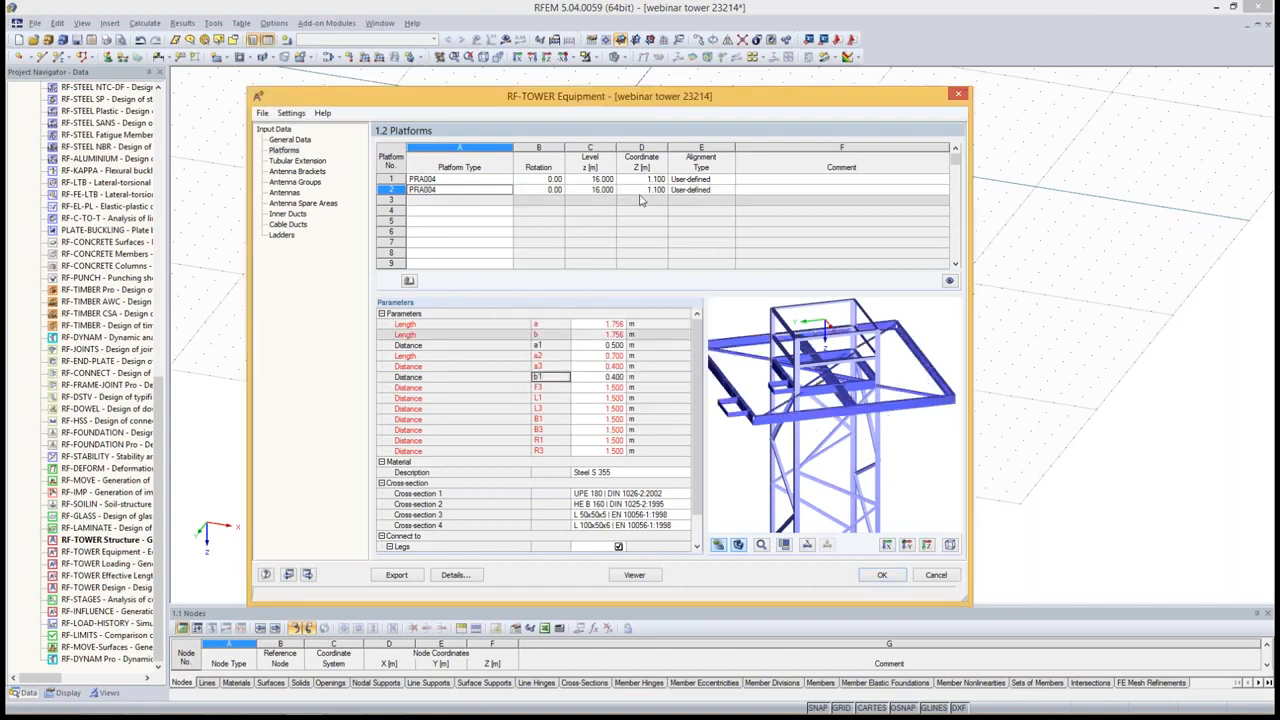
# Set the level z of platform no. 2 to 13.5 m
pyautogui.click(596, 190)
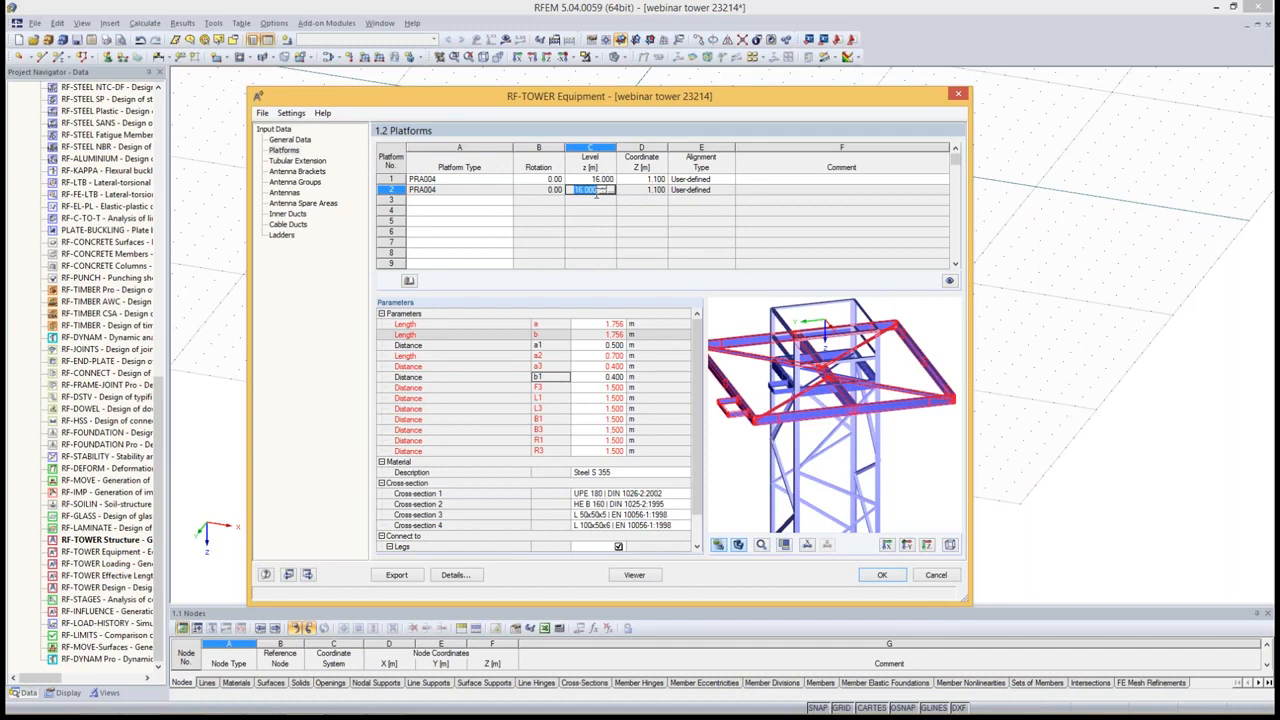
pyautogui.write('13.5')
pyautogui.press('Tab')
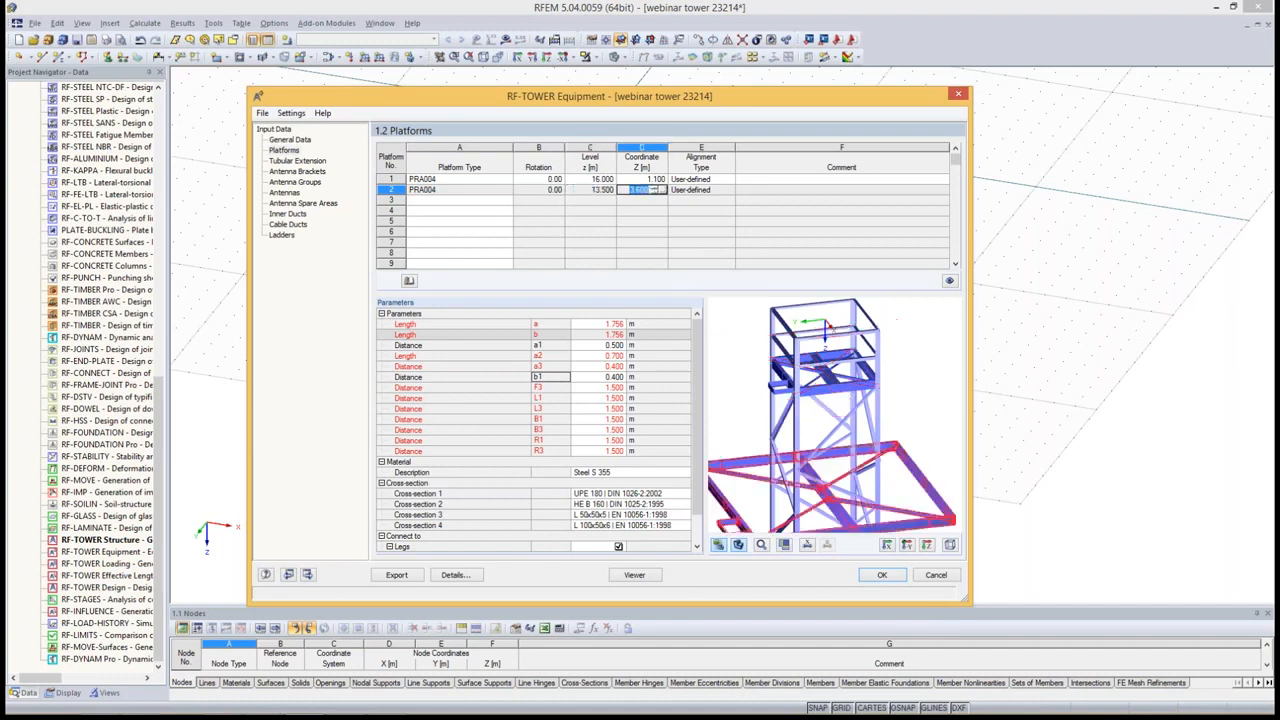
pyautogui.click(599, 192)
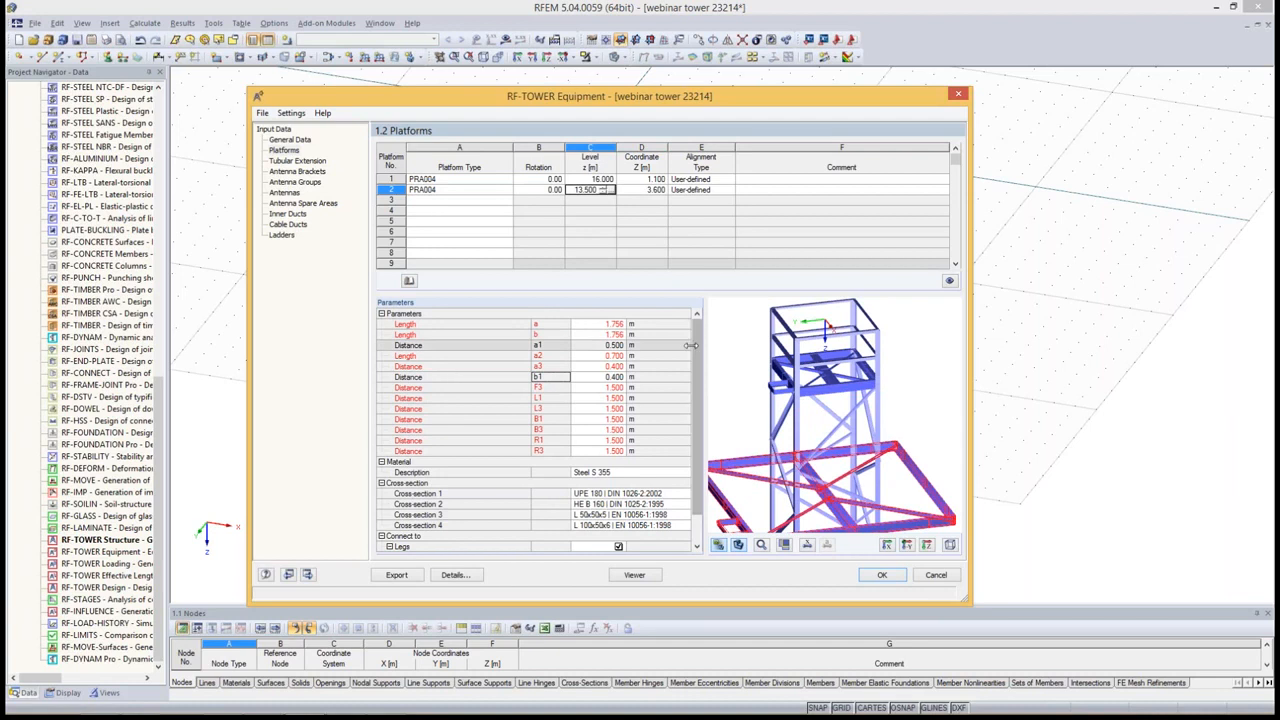
pyautogui.click(705, 191)
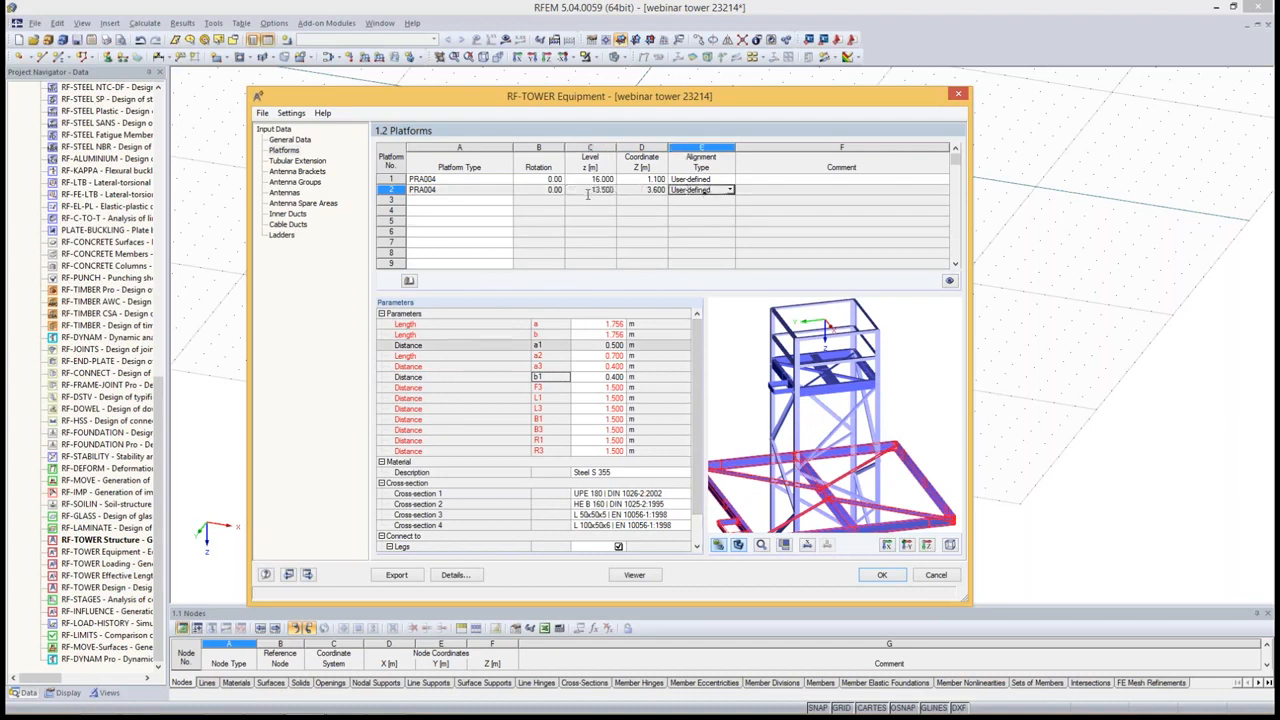
# Copy all length and distance parameters of platform no. 1 to platform no. 2 and check both platforms in the preview
pyautogui.moveTo(605, 324); pyautogui.dragTo(610, 449)
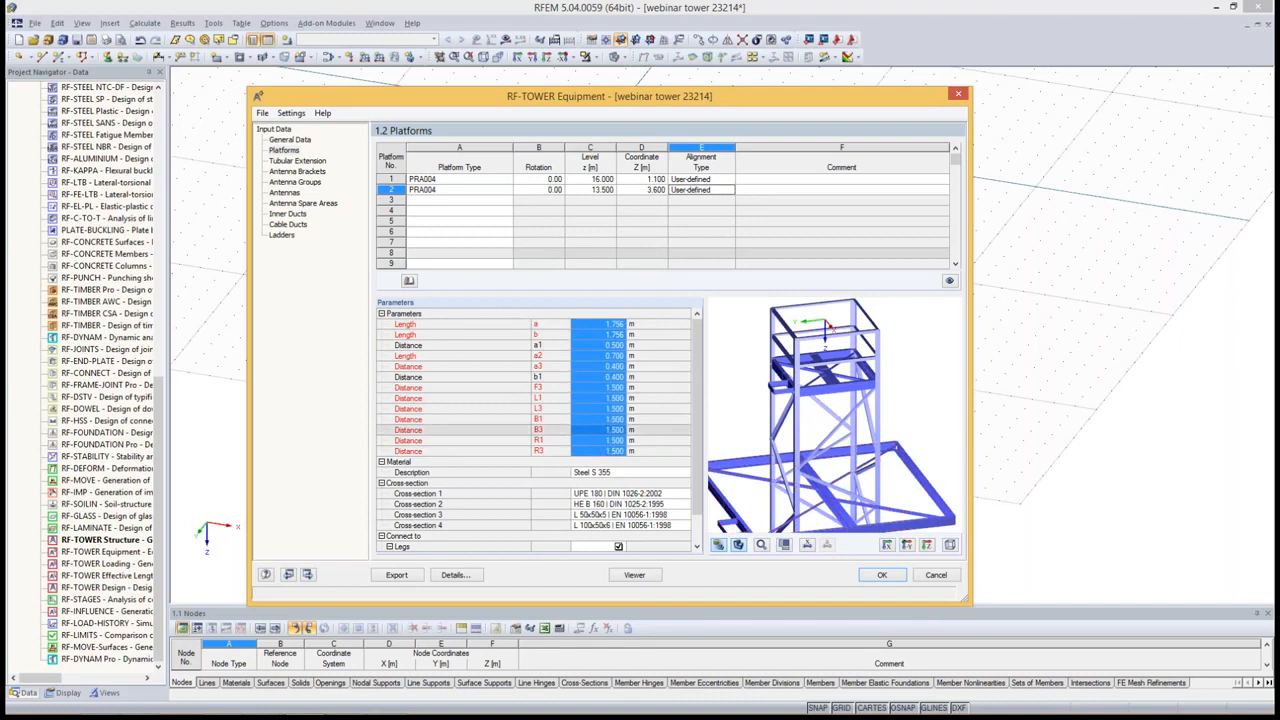
pyautogui.click(608, 325)
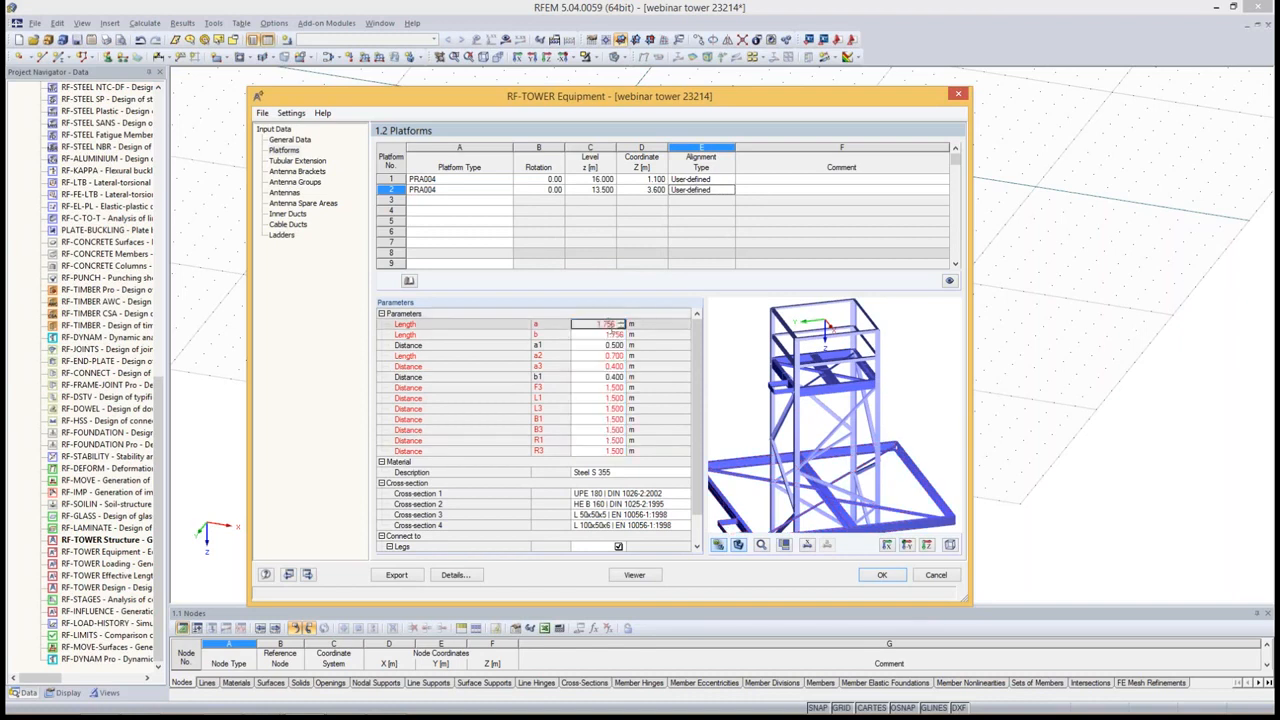
pyautogui.click(600, 178)
pyautogui.moveTo(600, 324); pyautogui.dragTo(606, 450)
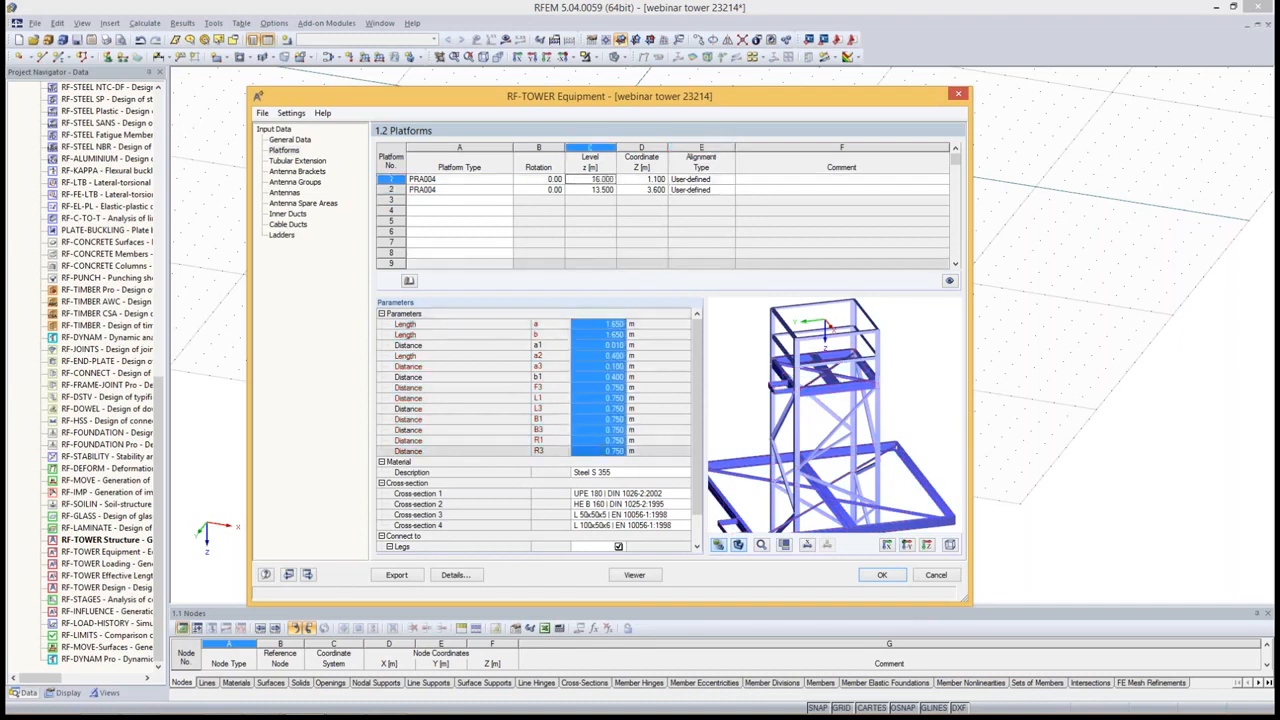
pyautogui.click(597, 189)
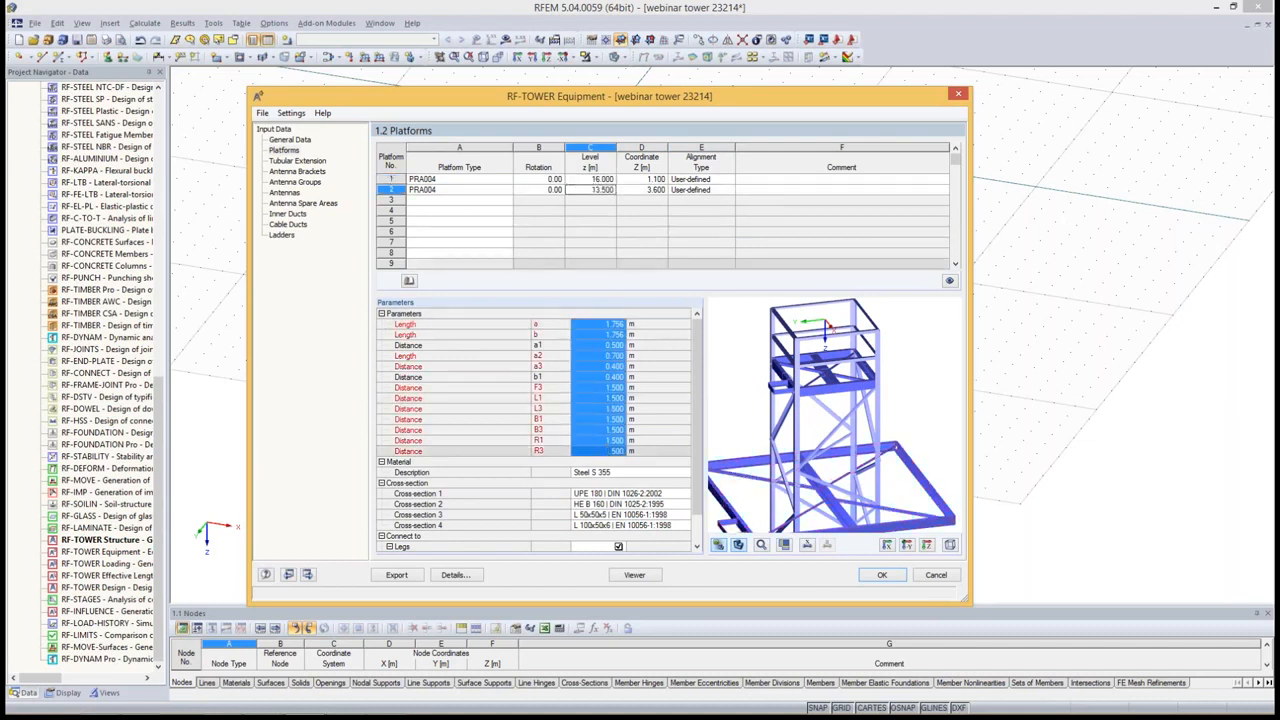
pyautogui.hotkey('ctrl', 'v')
pyautogui.click(566, 378)
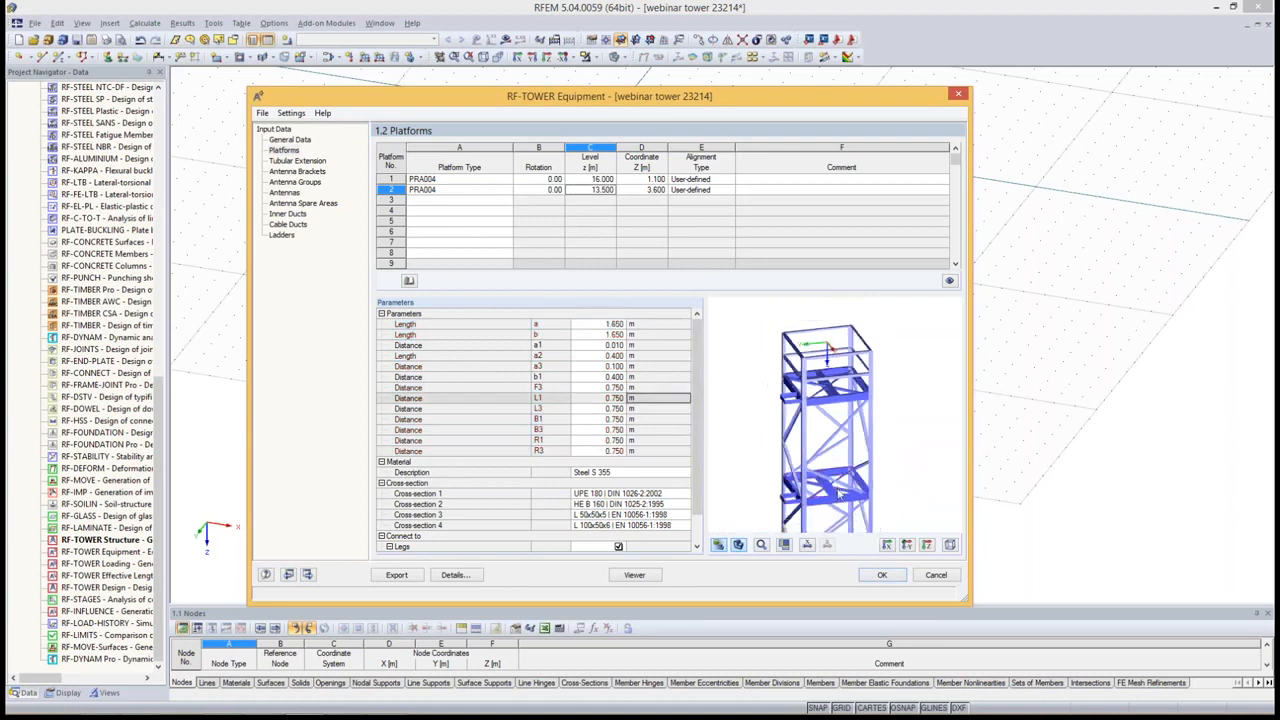
pyautogui.moveTo(839, 495); pyautogui.dragTo(839, 399, button='middle')
pyautogui.scroll(-4, 845, 402)
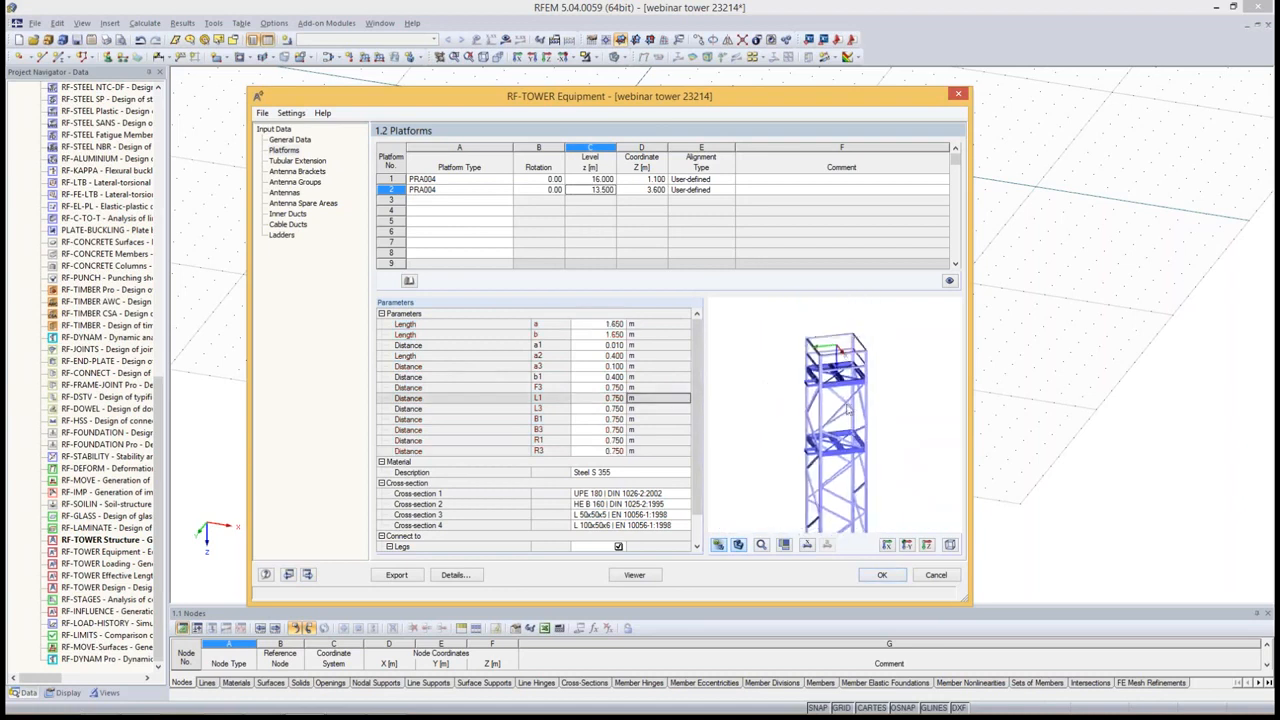
# Apply a tubular extension to the top of the tower
pyautogui.click(297, 163)
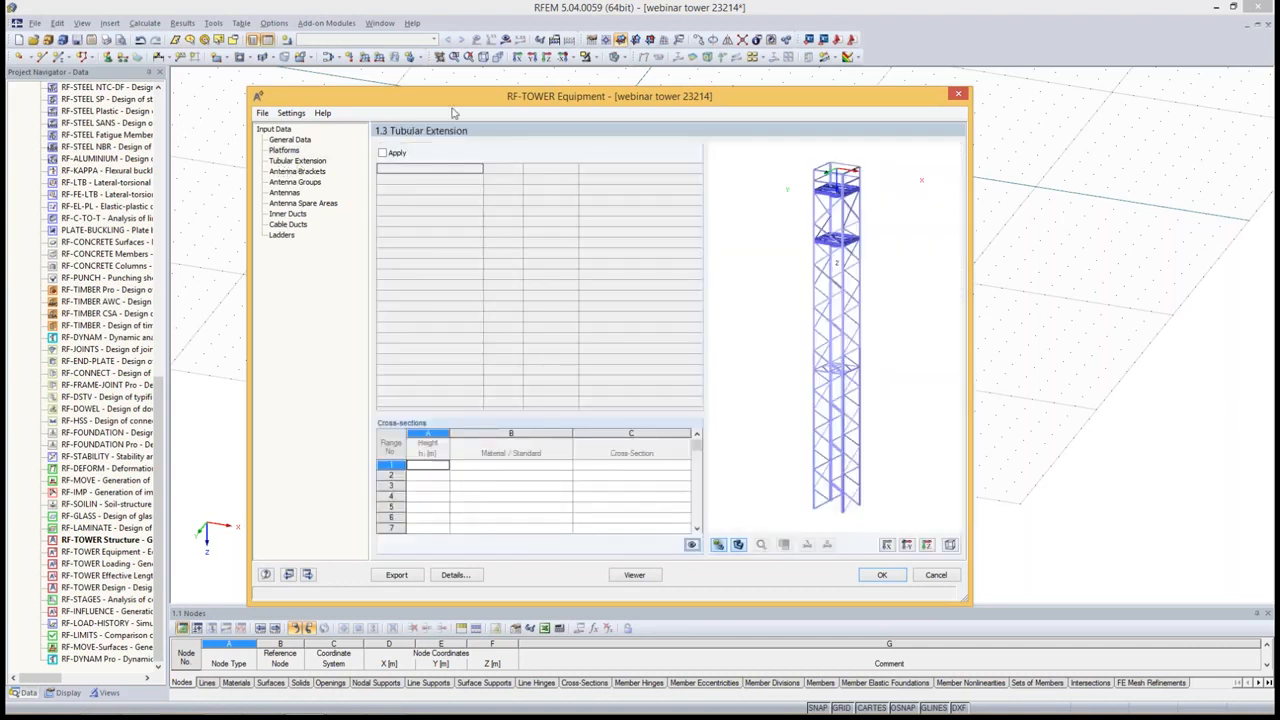
pyautogui.scroll(5, 805, 279)
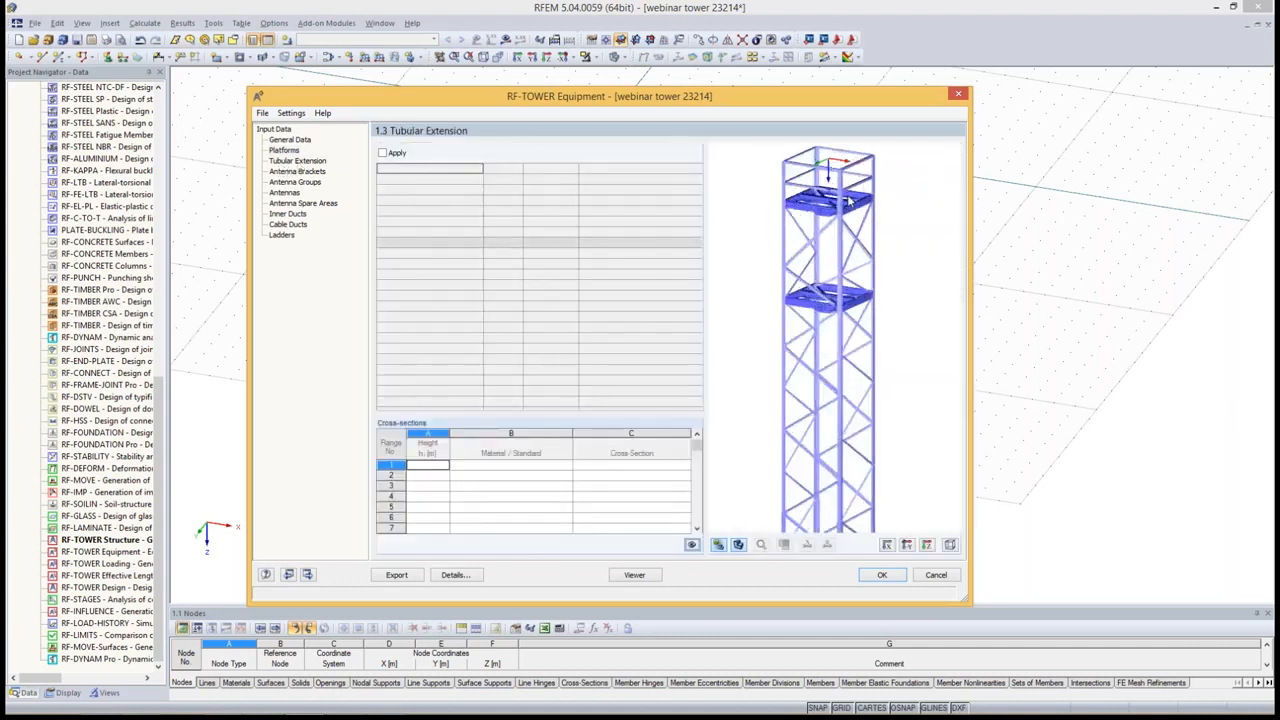
pyautogui.moveTo(852, 200); pyautogui.dragTo(852, 292, button='middle')
pyautogui.click(386, 153)
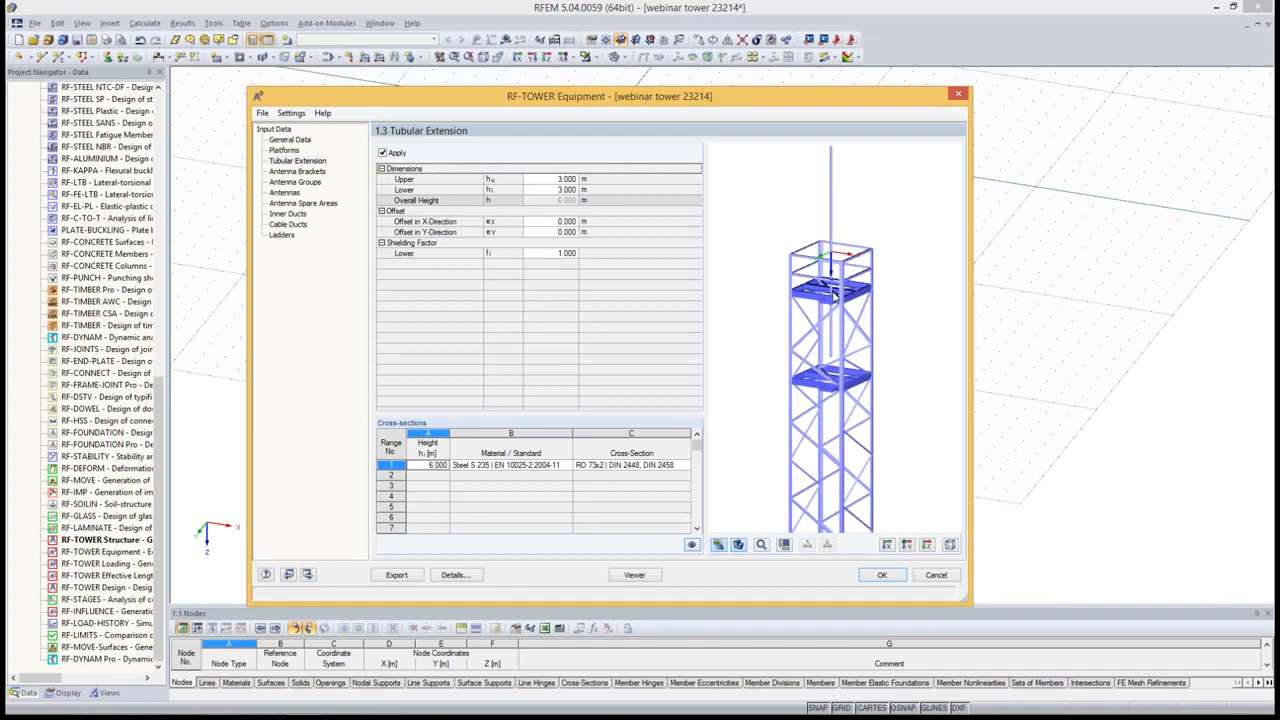
# Set the tubular extension's upper height to 6.9 m and its lower height to 3.6 m
pyautogui.click(540, 179)
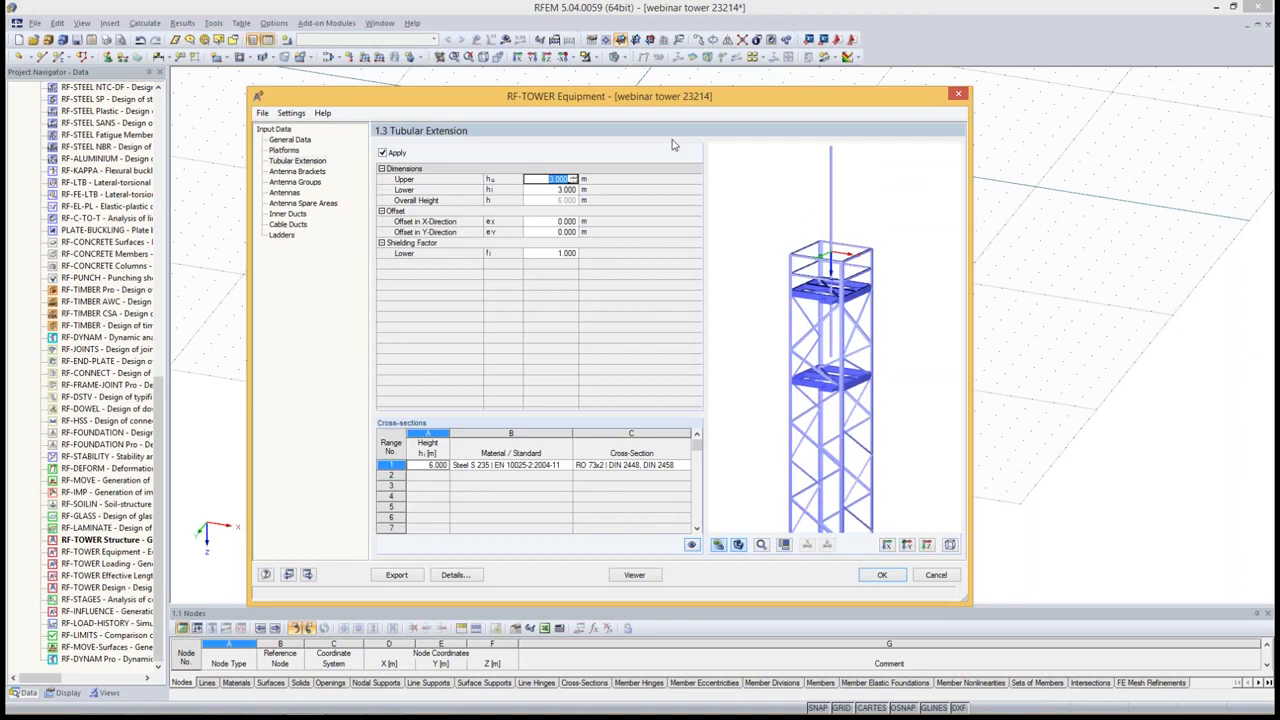
pyautogui.write('6.9')
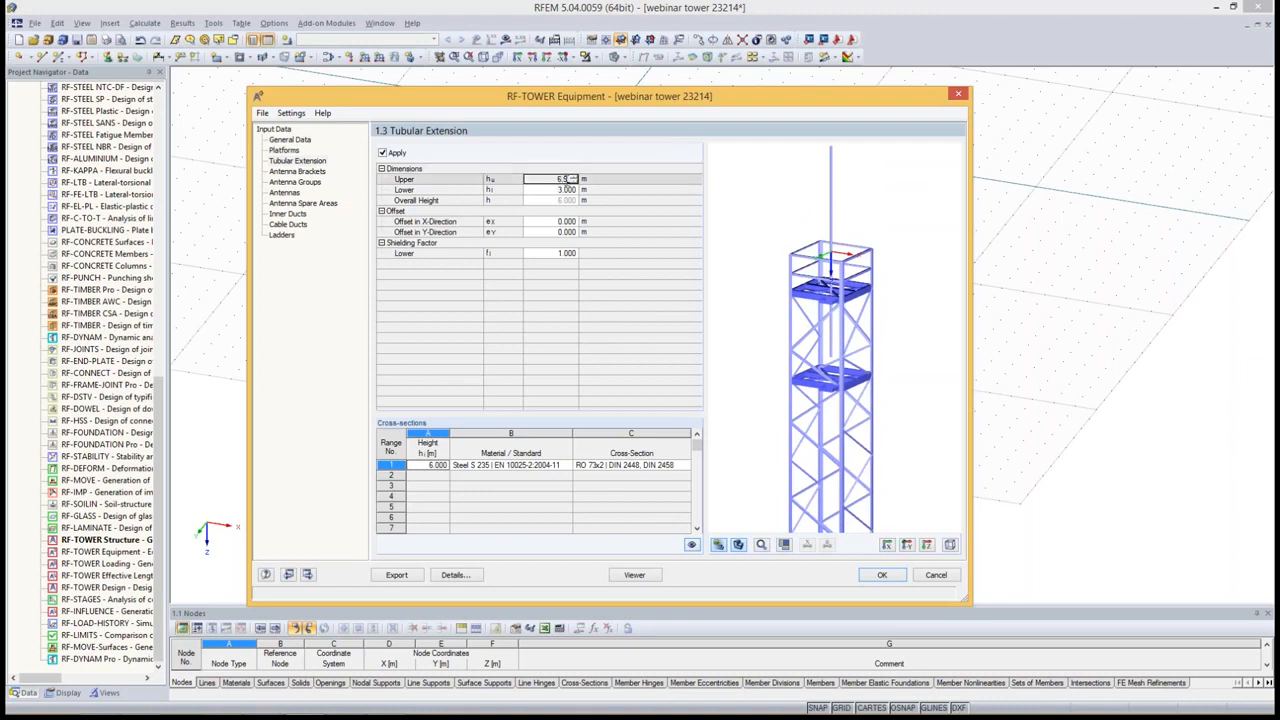
pyautogui.click(555, 189)
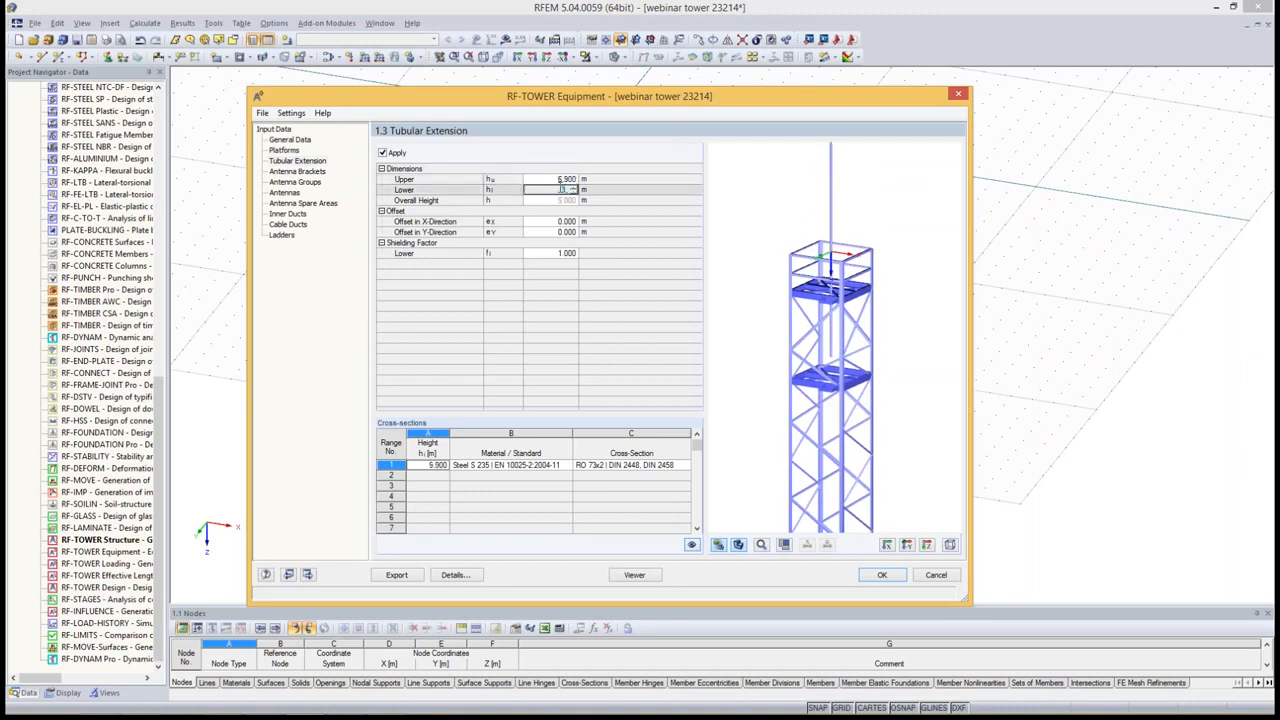
pyautogui.press('Return')
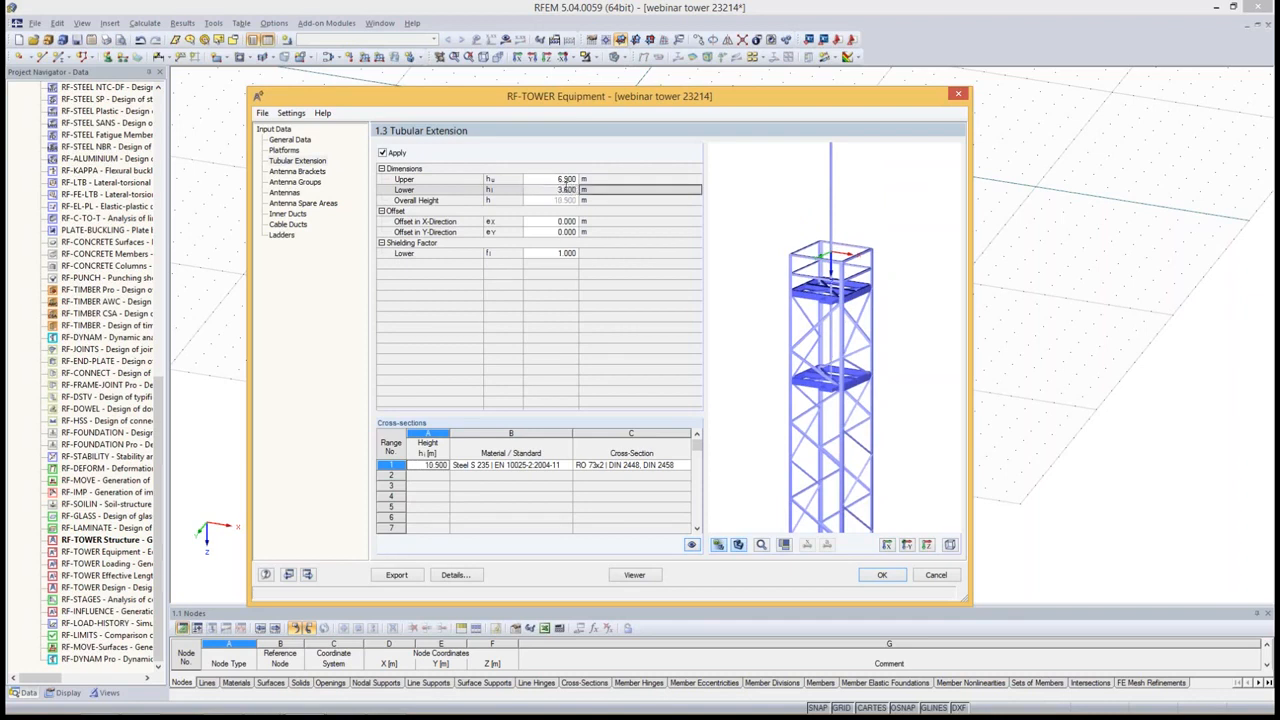
pyautogui.click(566, 187)
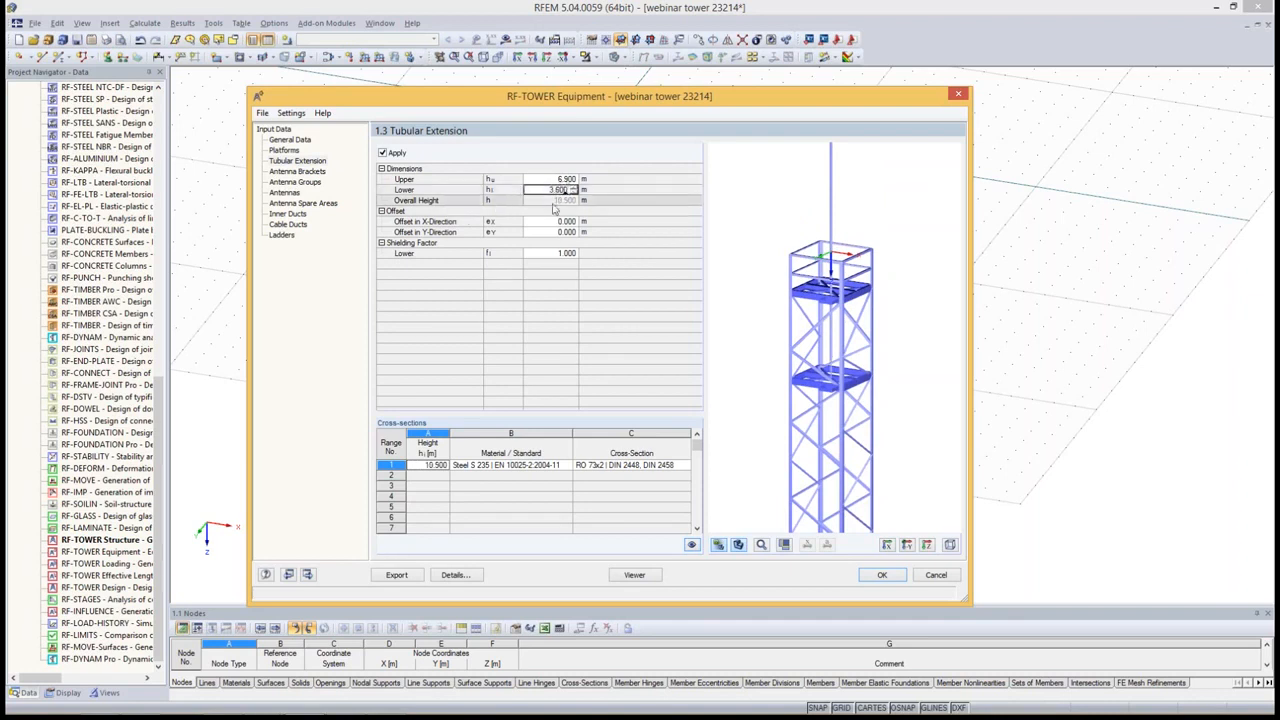
pyautogui.click(556, 203)
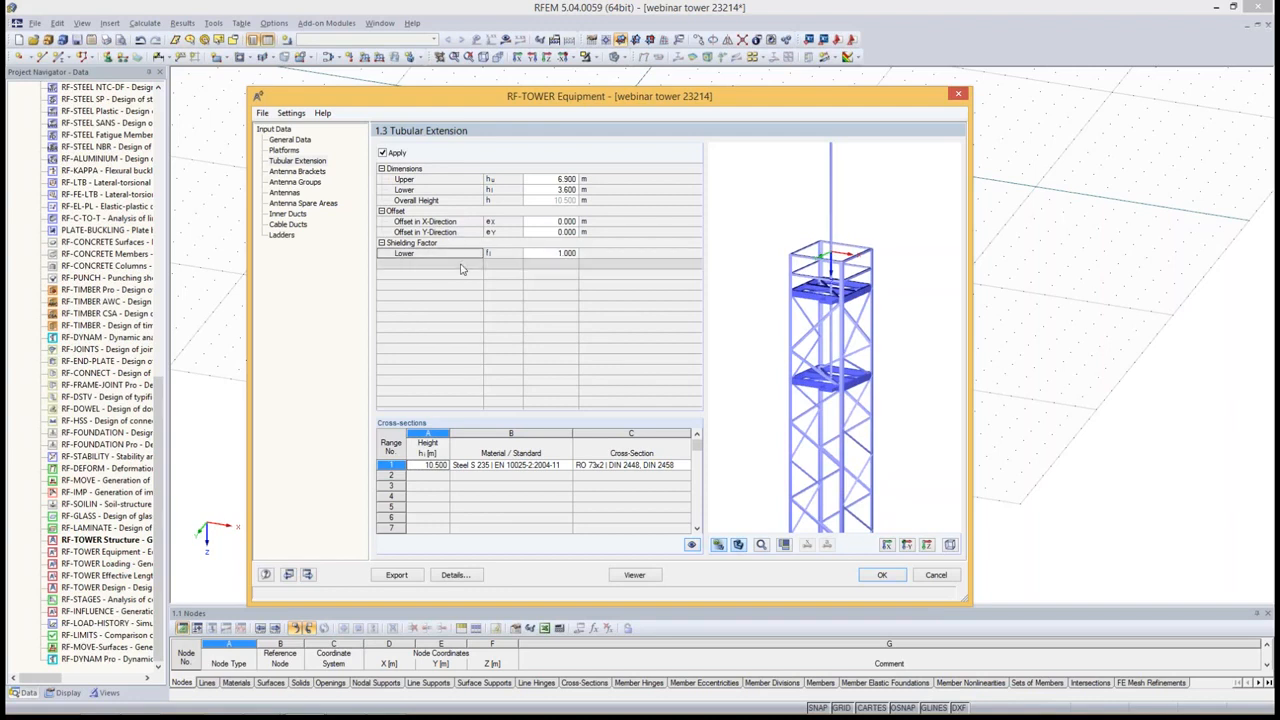
# Set the lower shielding factor of the tubular extension to 0.8 and inspect the shielded part in the preview
pyautogui.click(543, 253)
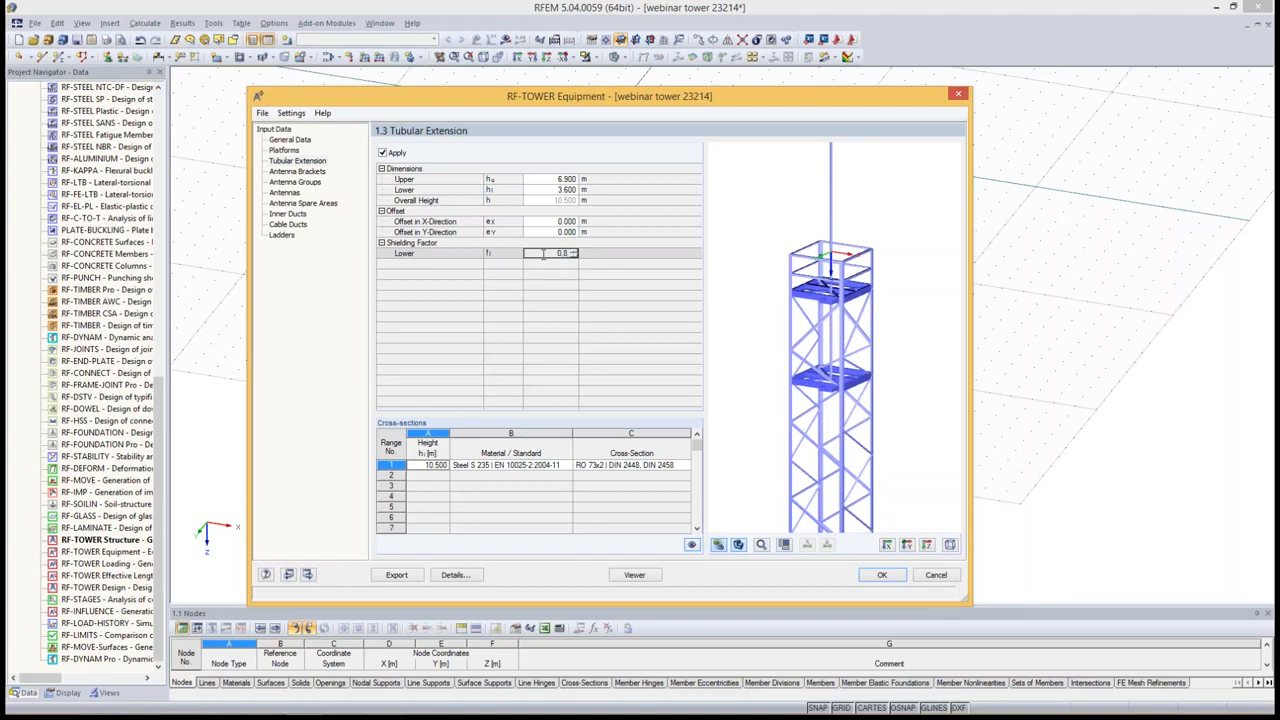
pyautogui.press('Return')
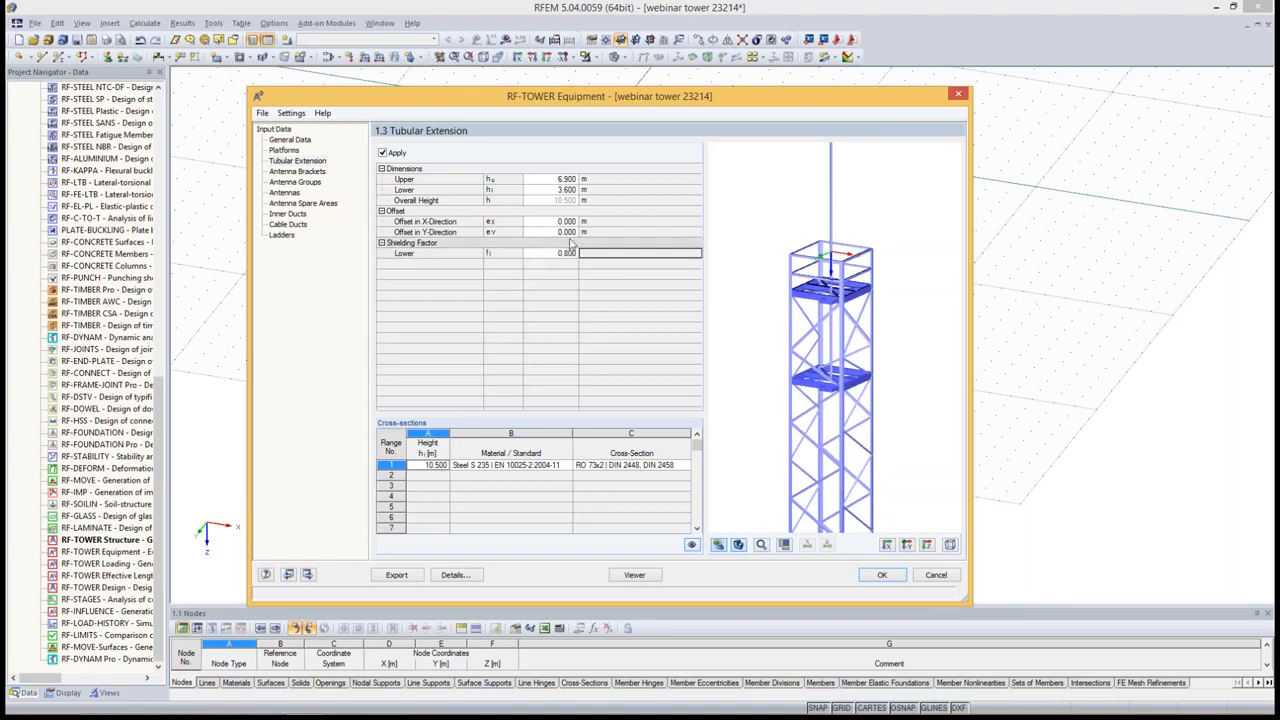
pyautogui.moveTo(865, 347); pyautogui.dragTo(838, 338, button='middle')
pyautogui.scroll(2, 835, 318)
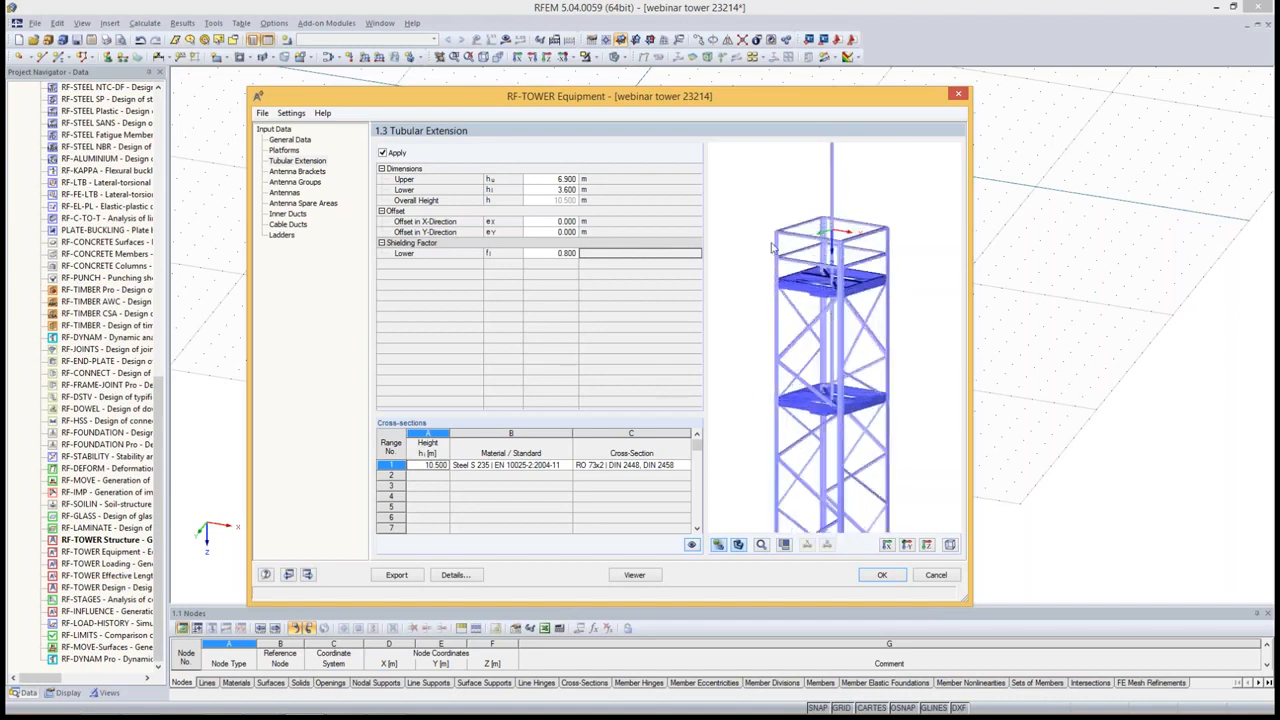
pyautogui.click(562, 252)
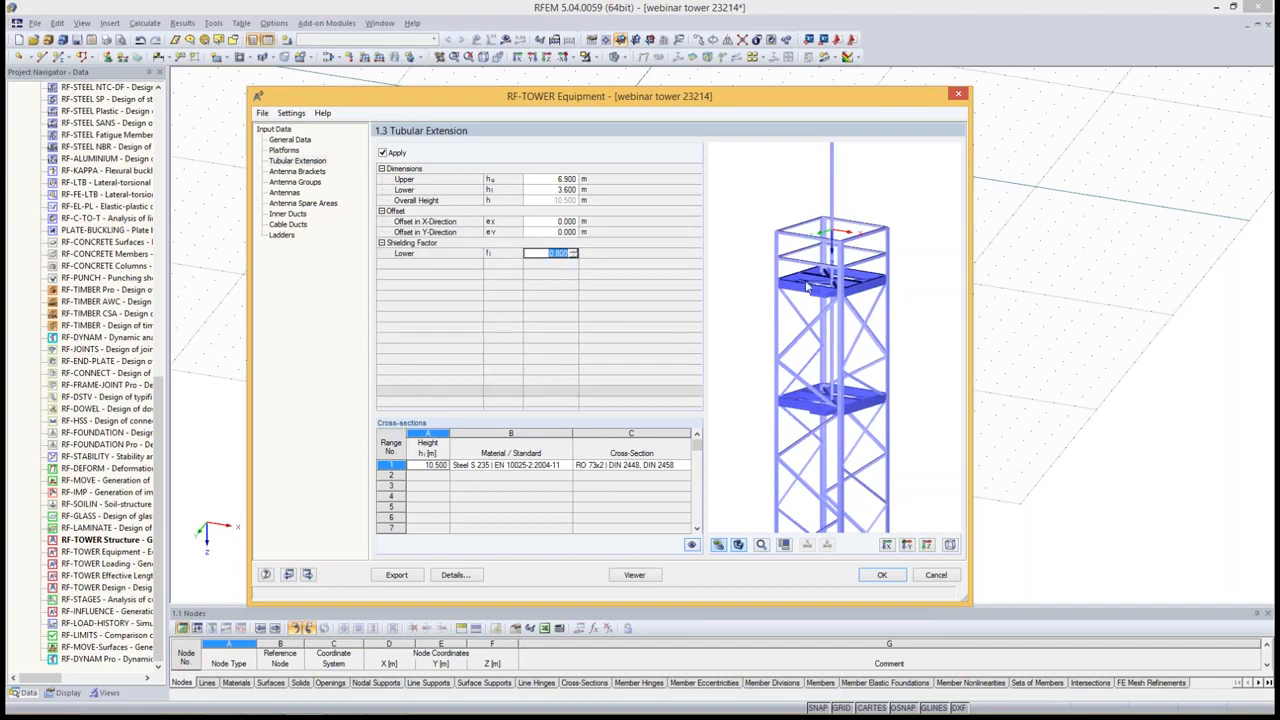
# Split the tubular extension into two cross-section ranges by setting the height of range no. 1 to 0.5 m
pyautogui.press('Tab')
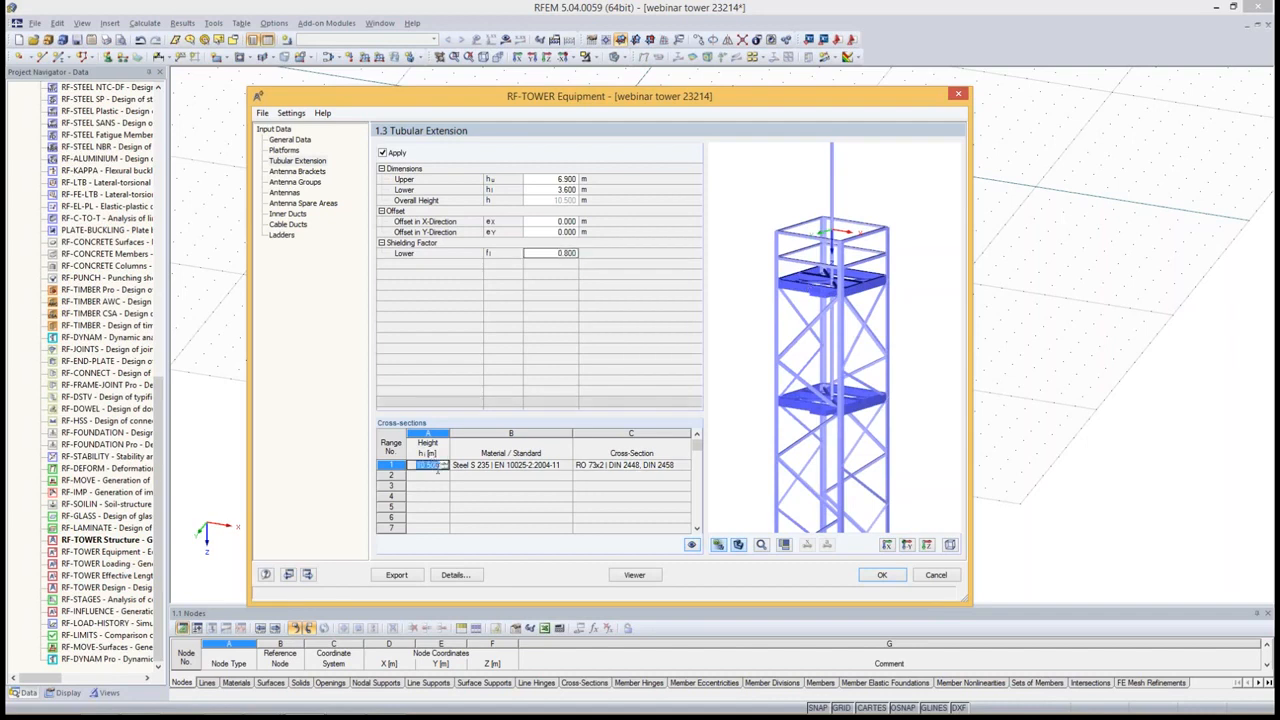
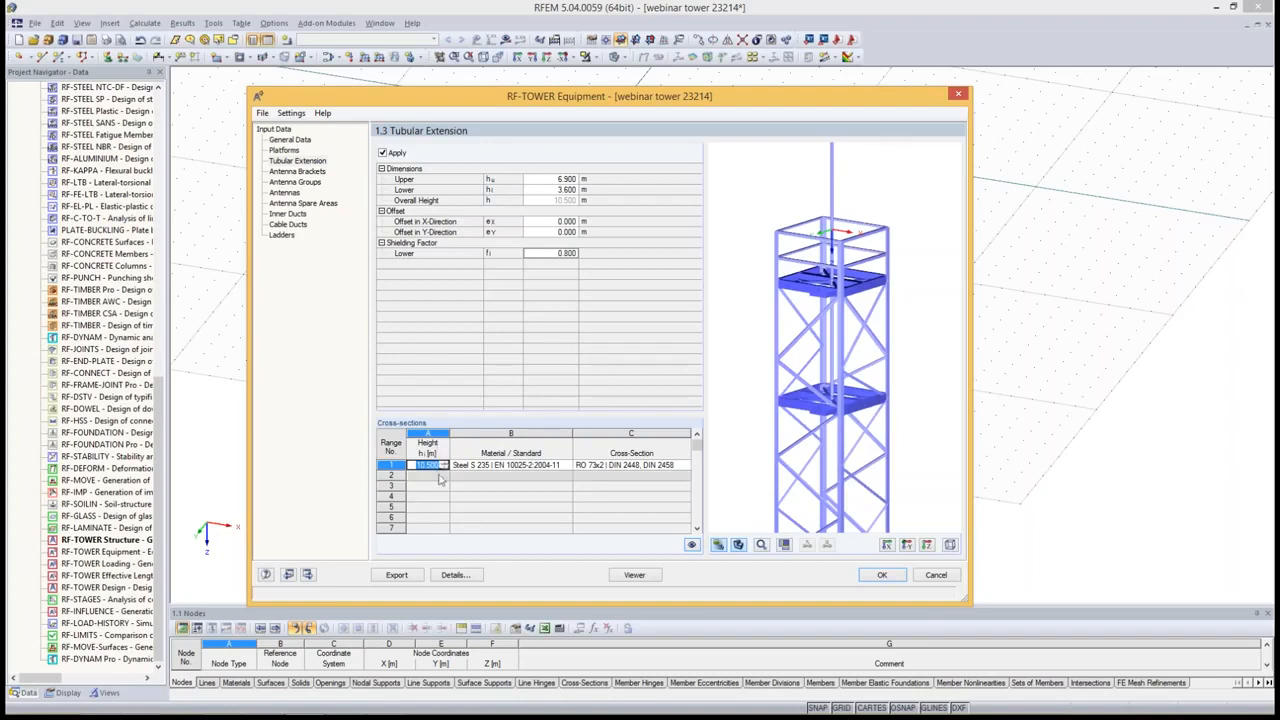
pyautogui.write('0.5')
pyautogui.press('Return')
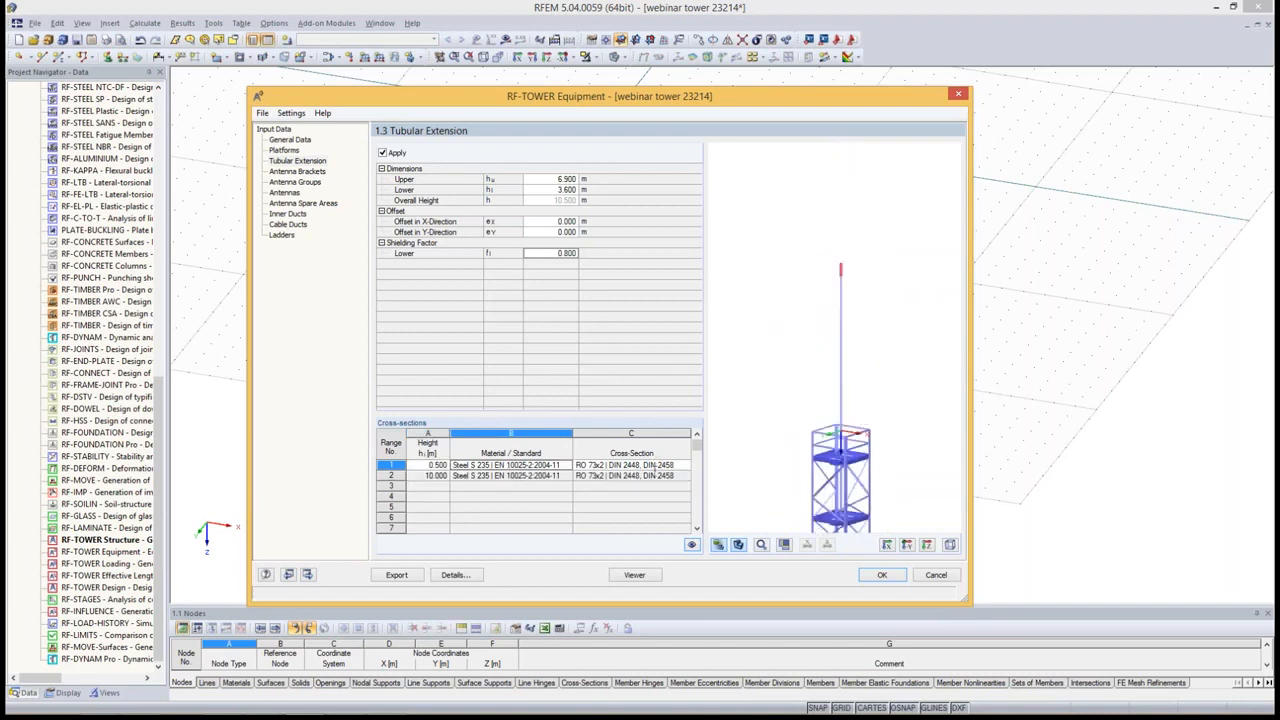
# Assign the pipe cross-section RO 60.3x4.0 from EN 10210-2:2006 to range no. 1 of the tubular extension
pyautogui.click(589, 466)
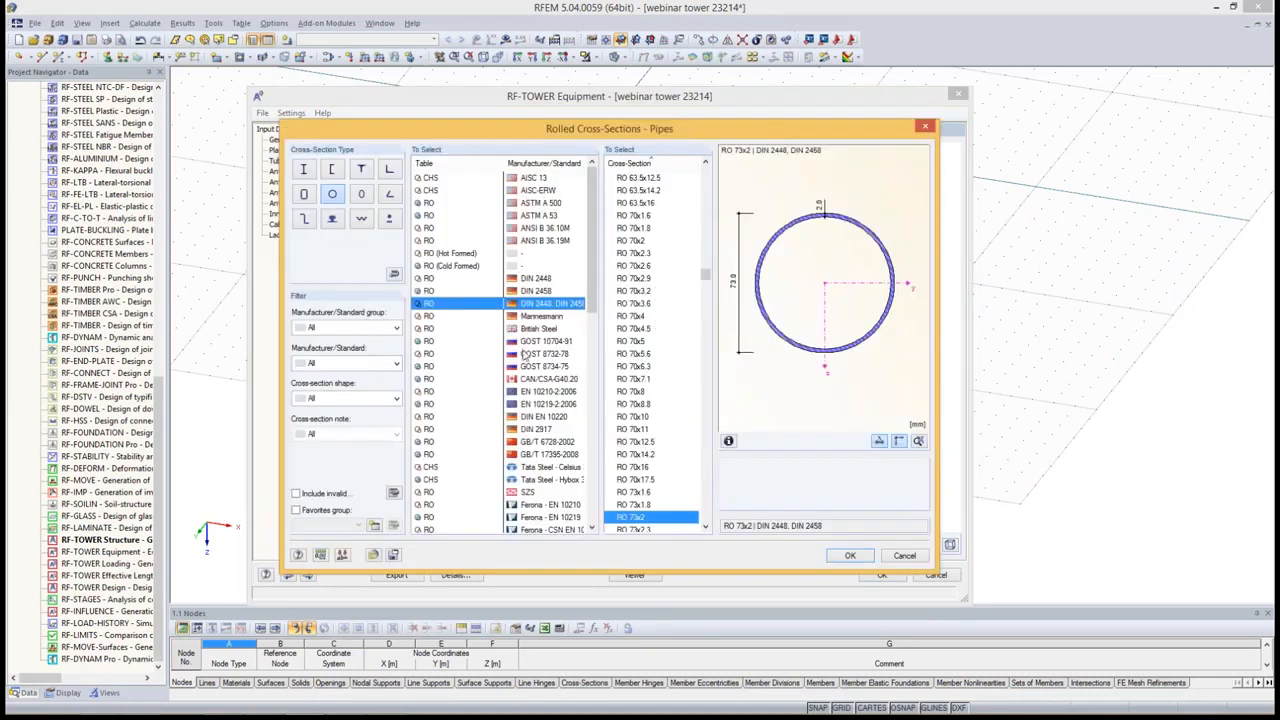
pyautogui.click(545, 391)
pyautogui.scroll(-3, 706, 220)
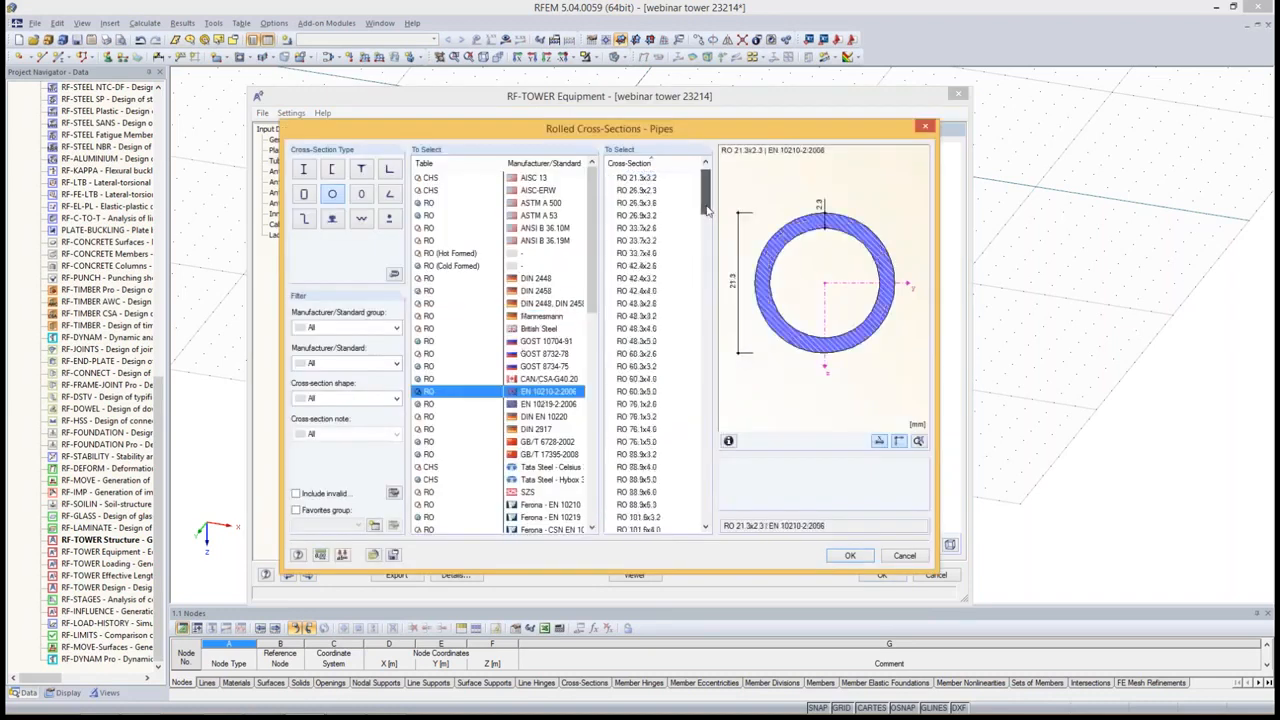
pyautogui.moveTo(707, 210)
pyautogui.mouseDown()
pyautogui.moveTo(707, 236)
pyautogui.moveTo(706, 215)
pyautogui.mouseUp()
pyautogui.click(644, 292)
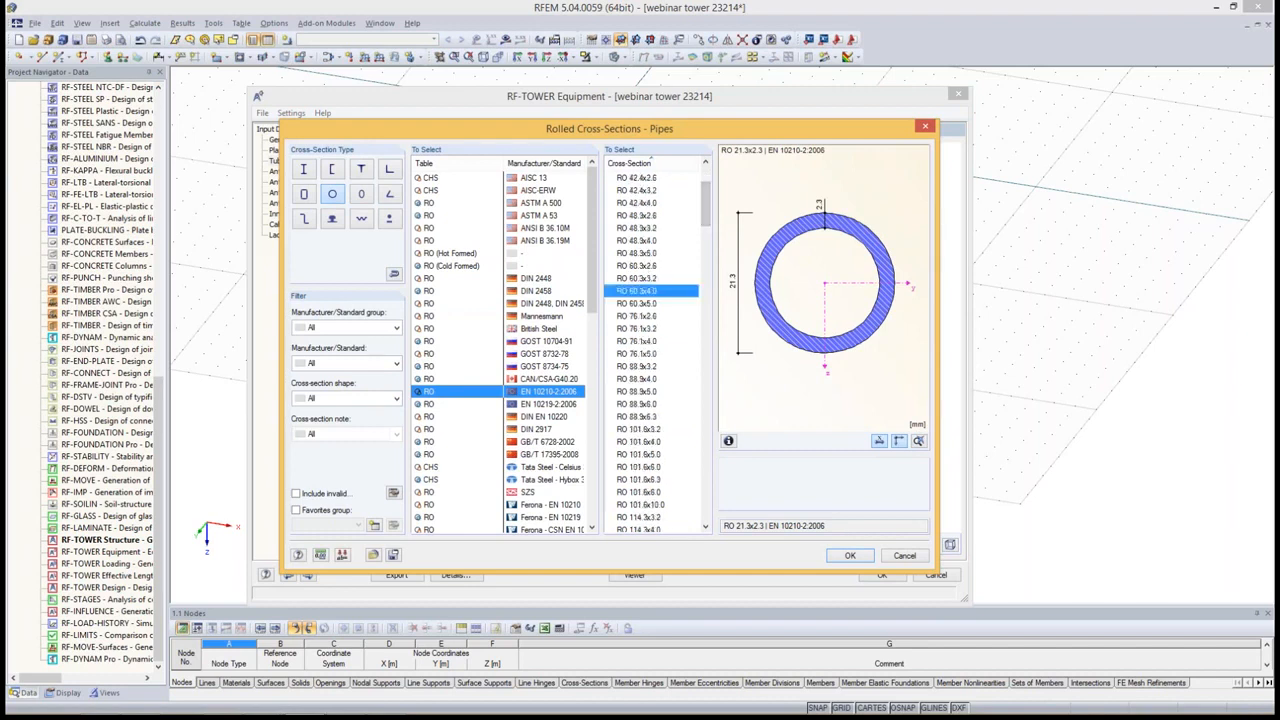
pyautogui.click(850, 556)
# Assign the pipe cross-section RO 219.1x10.0 from EN 10210-2:2006 to range no. 2 of the tubular extension
pyautogui.click(684, 476)
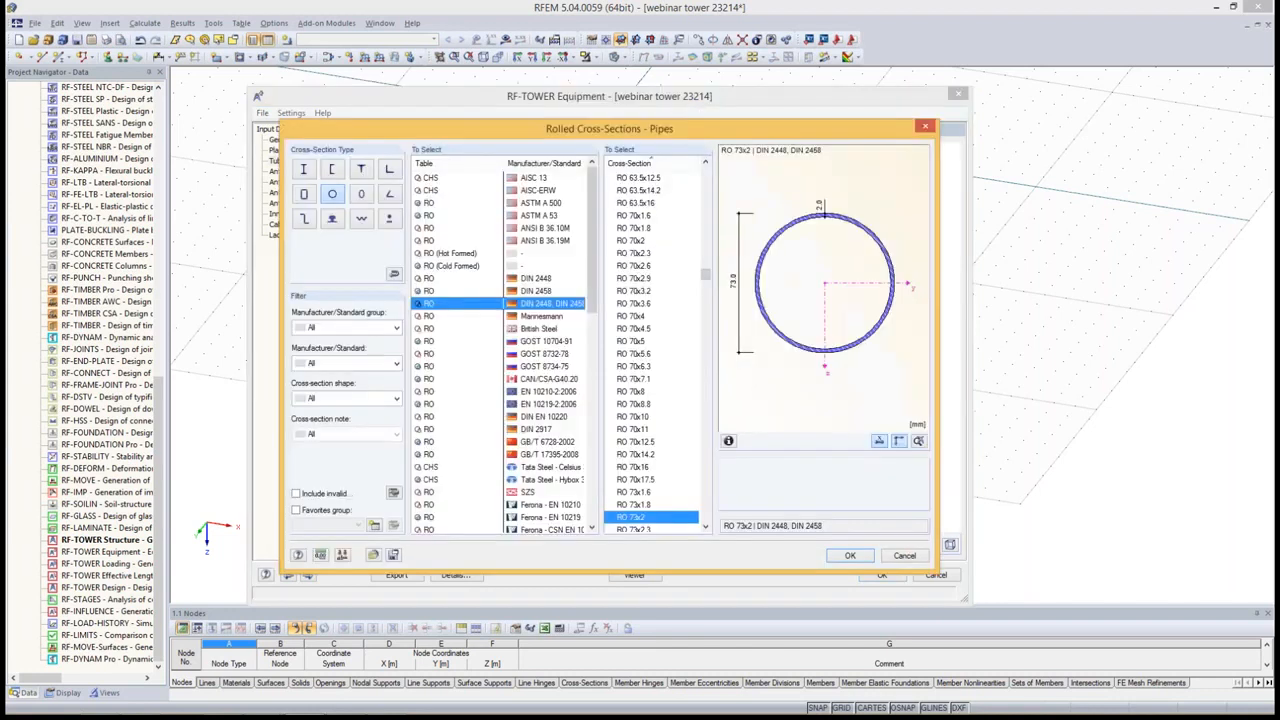
pyautogui.click(545, 391)
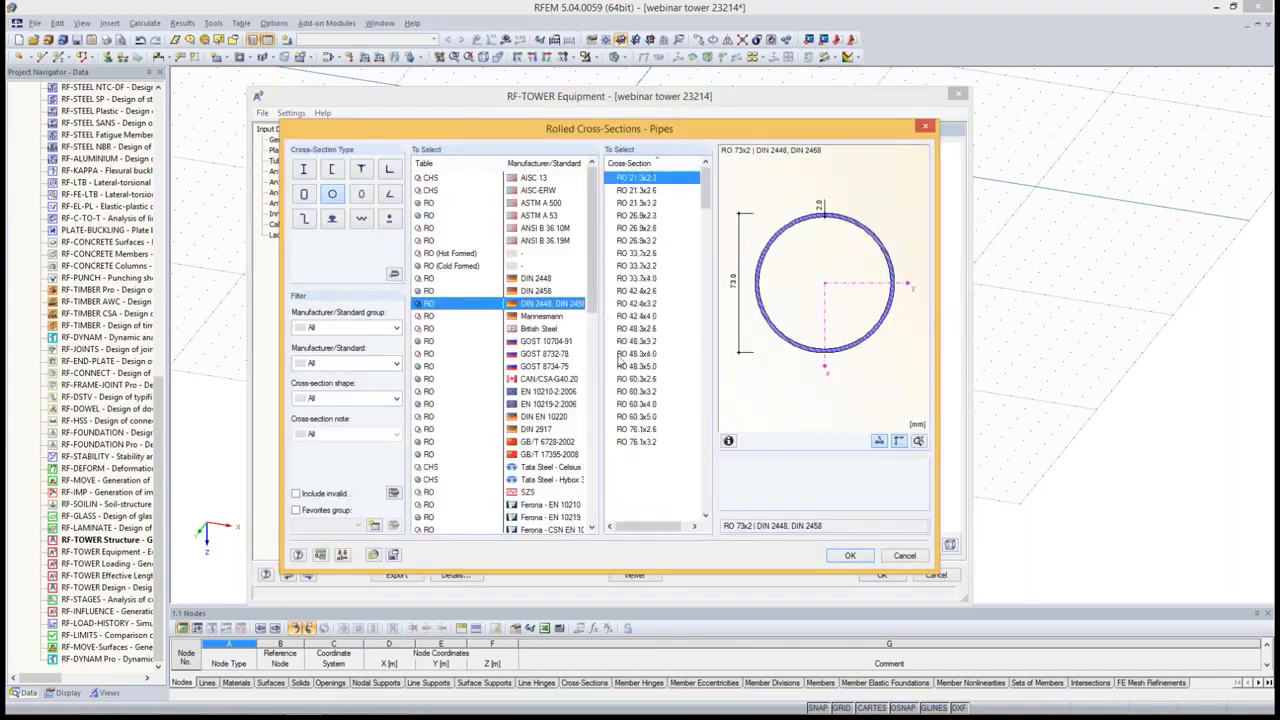
pyautogui.moveTo(705, 301)
pyautogui.mouseDown()
pyautogui.moveTo(710, 374)
pyautogui.moveTo(710, 303)
pyautogui.mouseUp()
pyautogui.click(640, 278)
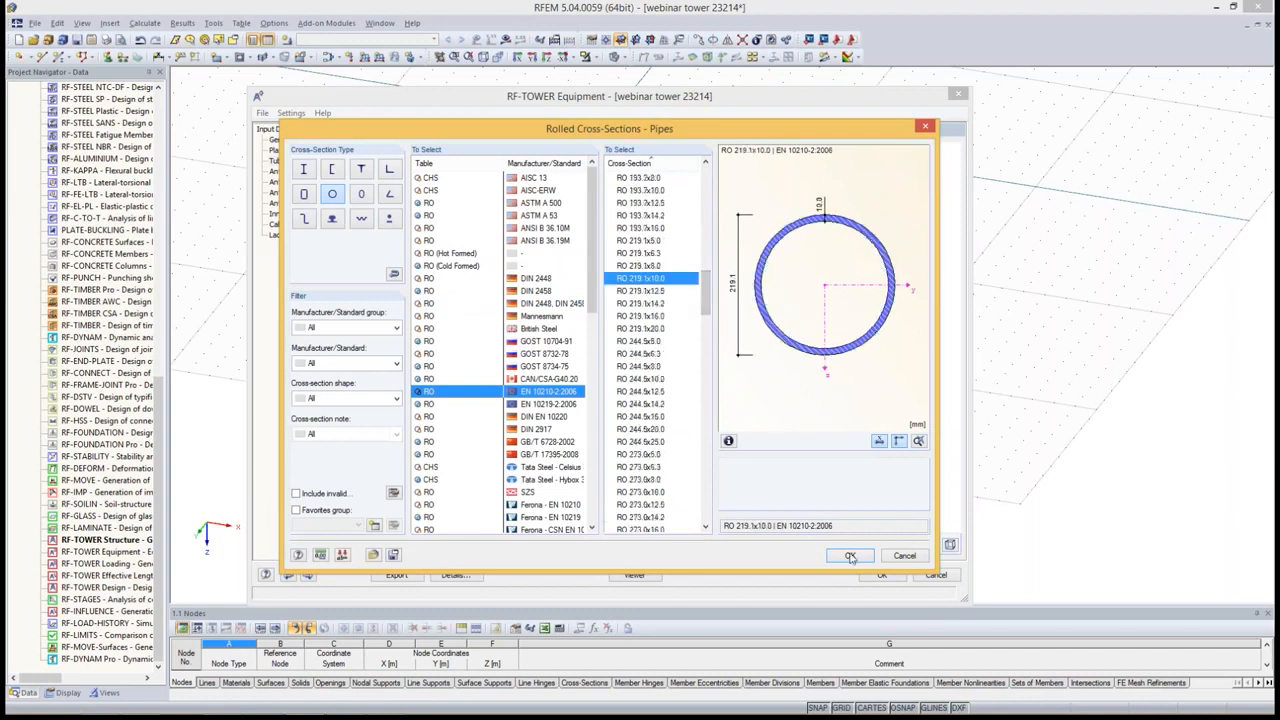
pyautogui.click(849, 556)
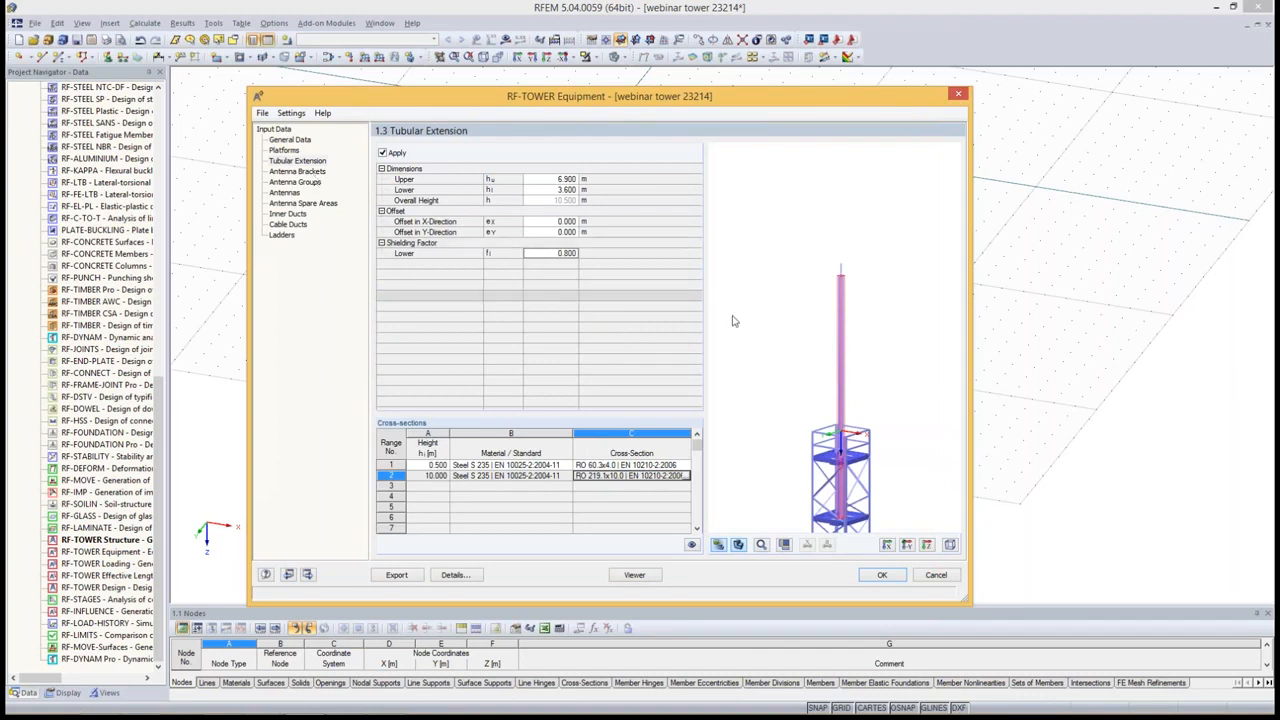
# Open the antenna bracket library to import a type for bracket no. 1
pyautogui.click(298, 172)
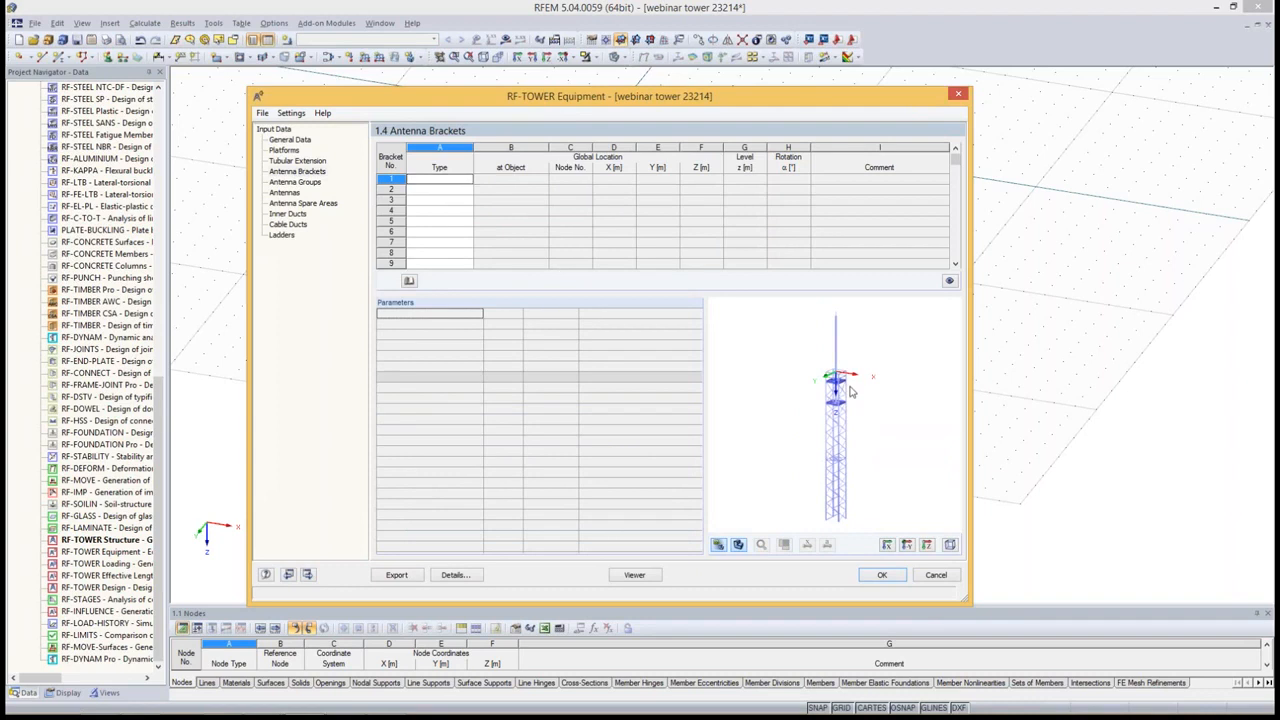
pyautogui.scroll(2, 850, 392)
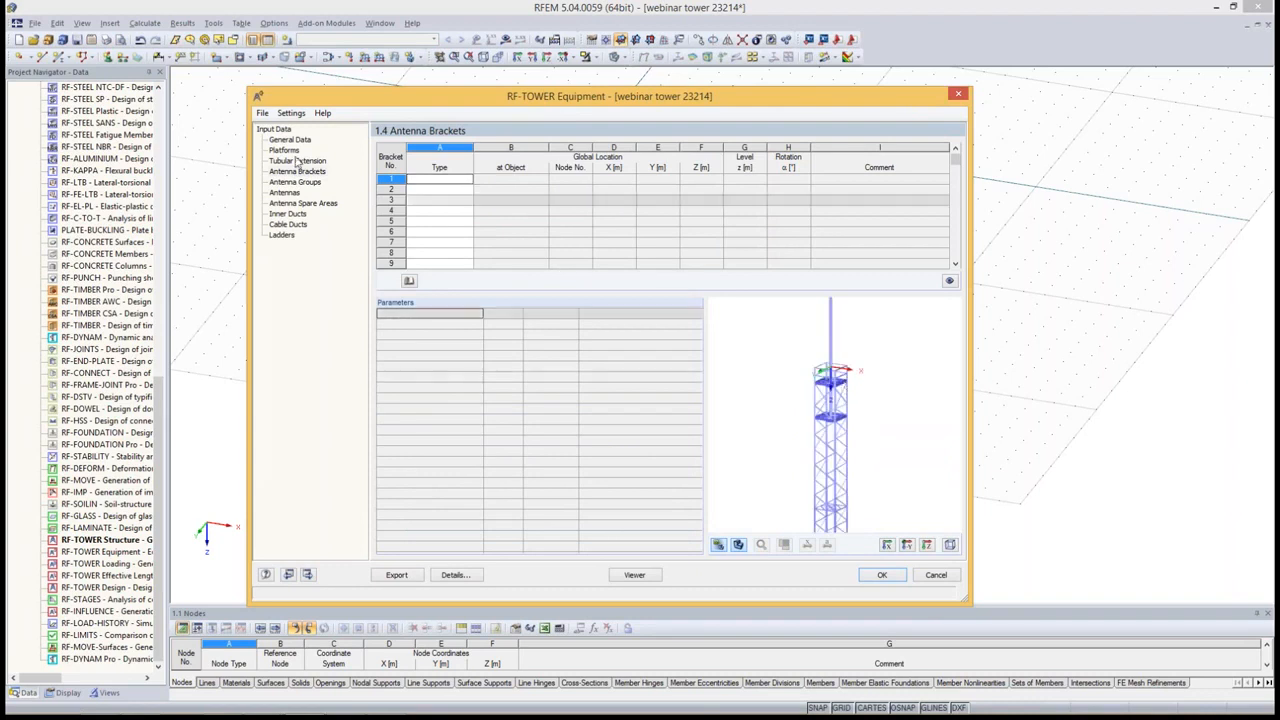
pyautogui.click(445, 180)
pyautogui.click(409, 282)
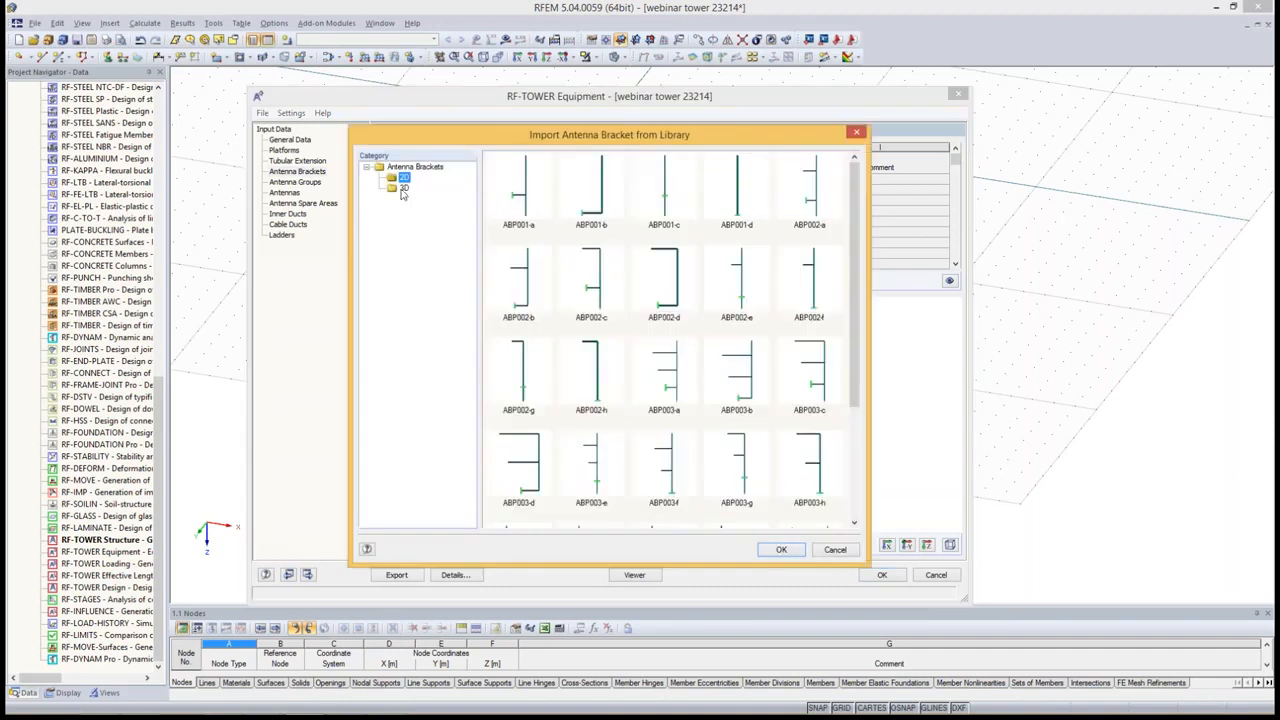
# Browse the 2D and 3D antenna brackets in the library and import the 2D bracket ABP002-d as bracket 1
pyautogui.scroll(-3, 857, 260)
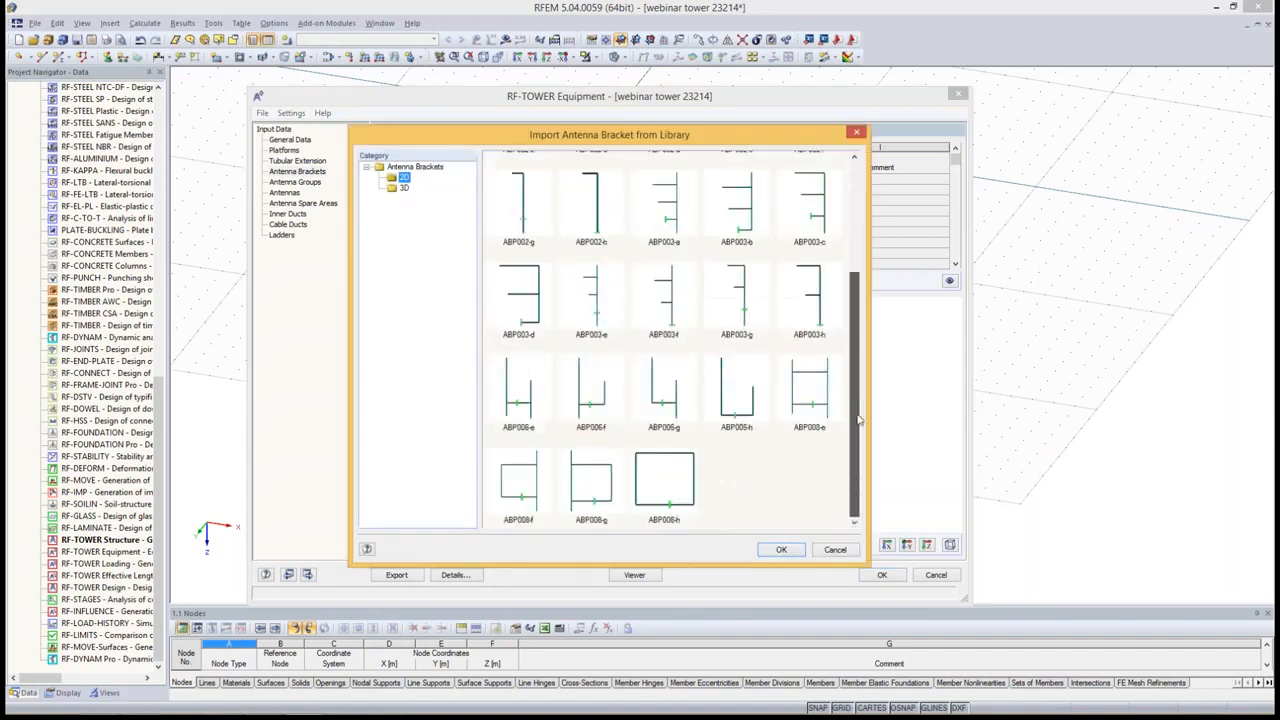
pyautogui.scroll(-2, 857, 260)
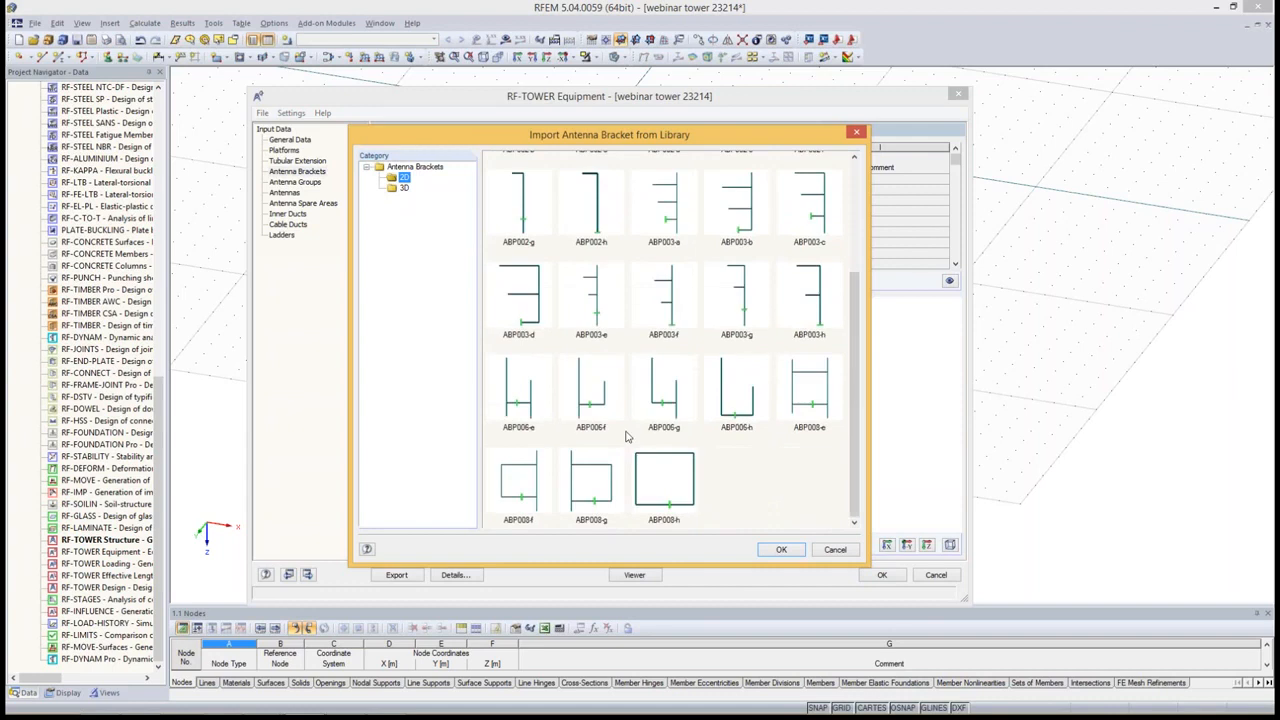
pyautogui.click(404, 188)
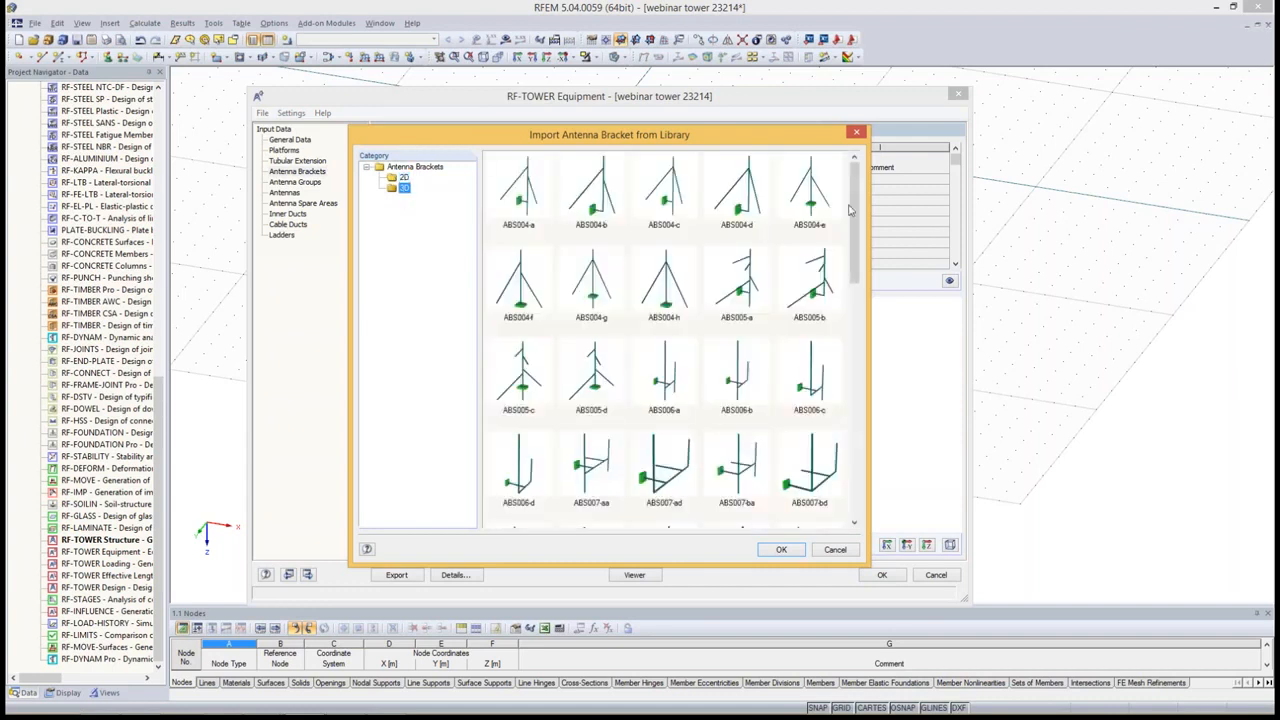
pyautogui.moveTo(857, 203)
pyautogui.mouseDown()
pyautogui.moveTo(856, 472)
pyautogui.moveTo(856, 200)
pyautogui.mouseUp()
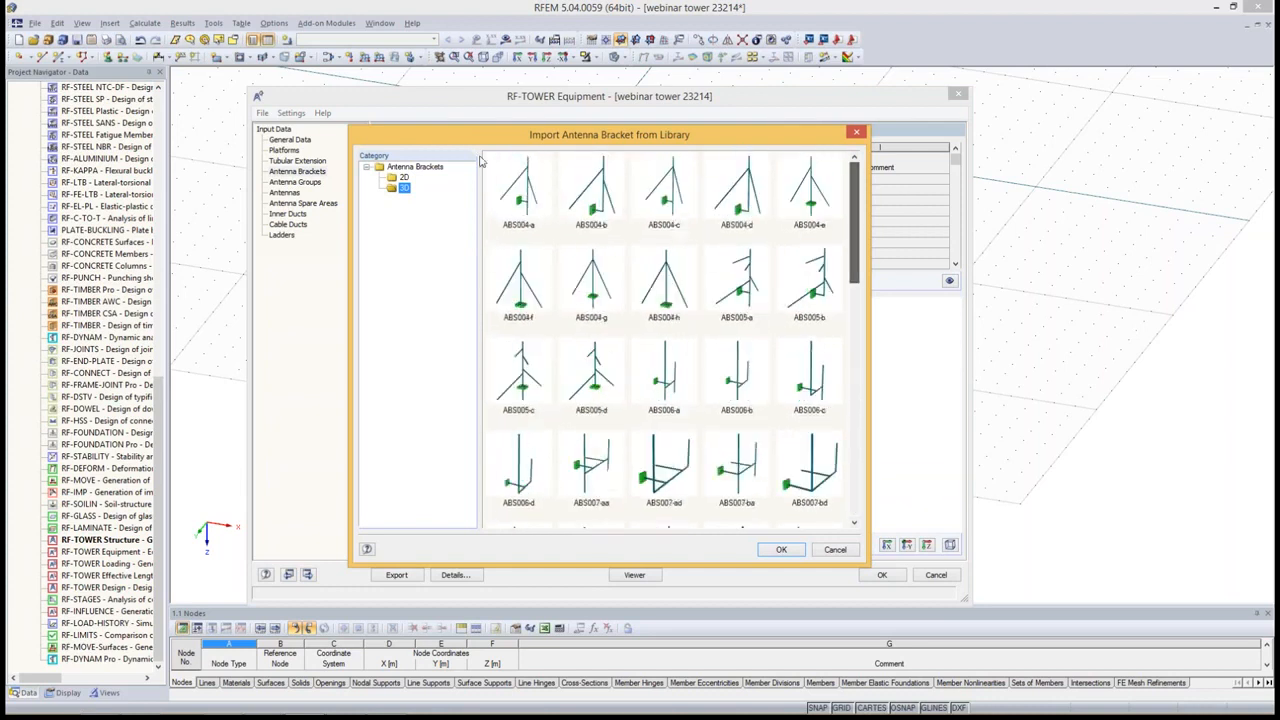
pyautogui.click(402, 177)
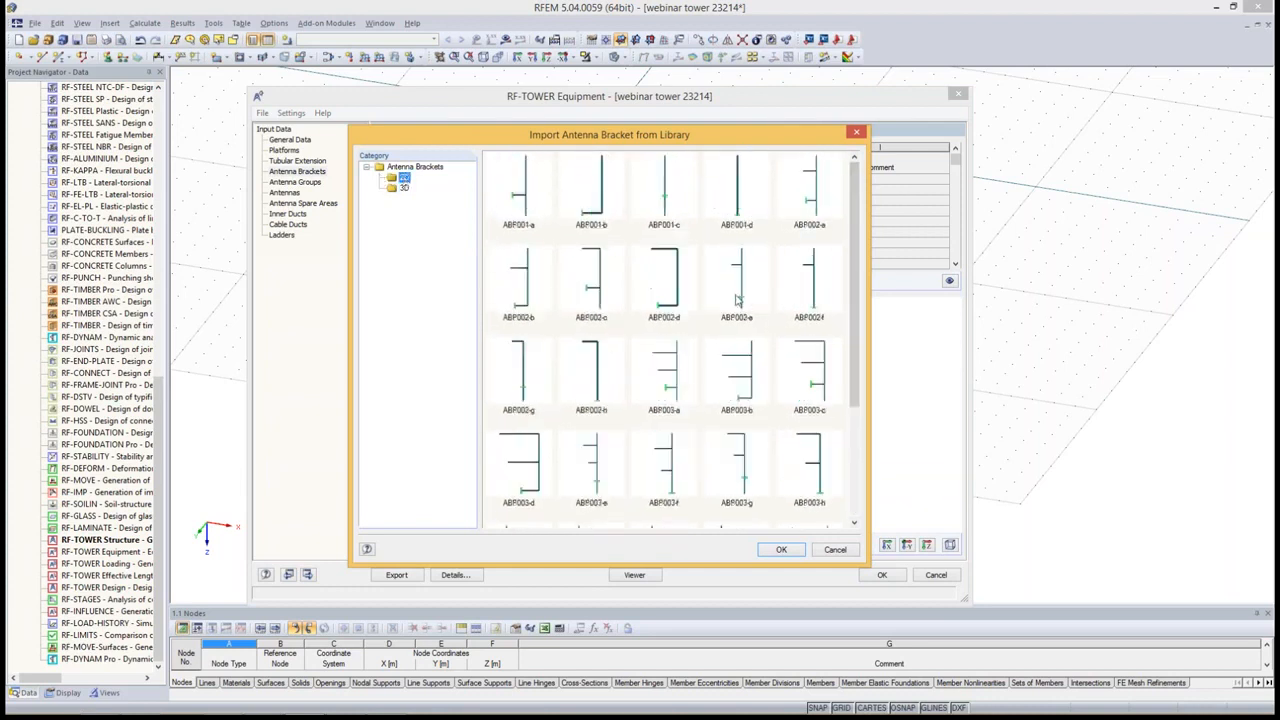
pyautogui.moveTo(675, 137); pyautogui.dragTo(442, 146)
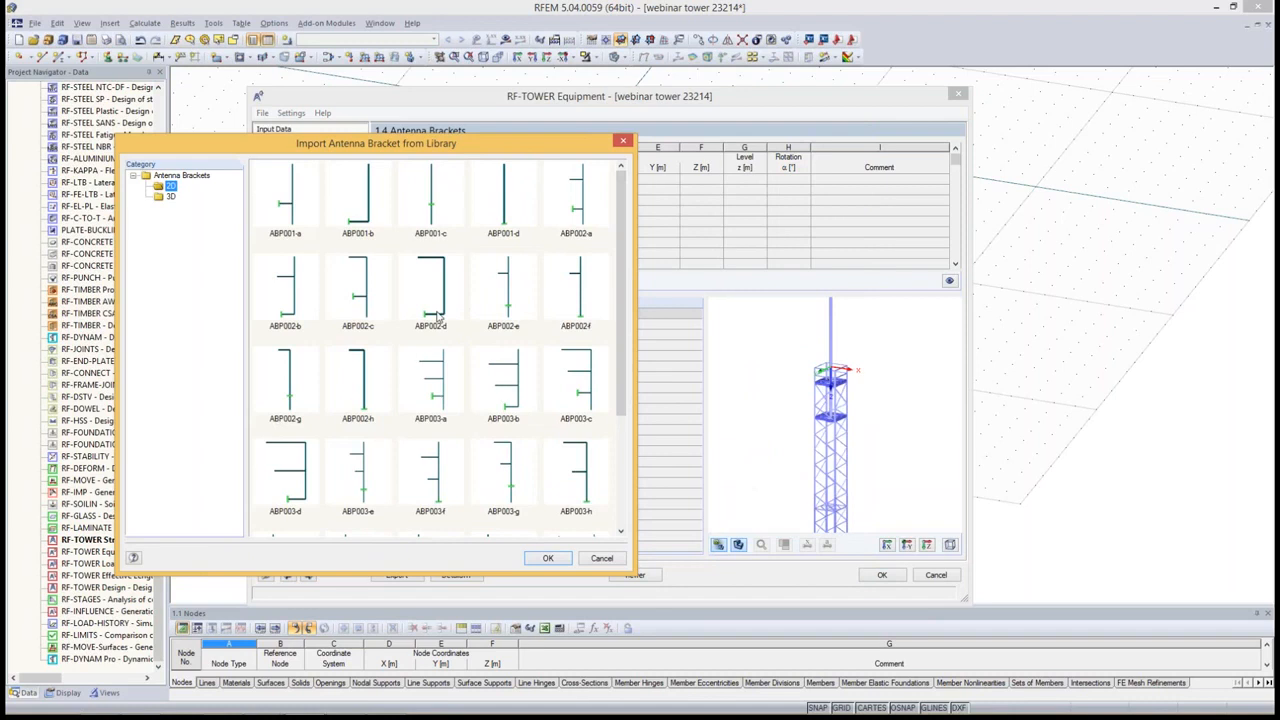
pyautogui.doubleClick(432, 300)
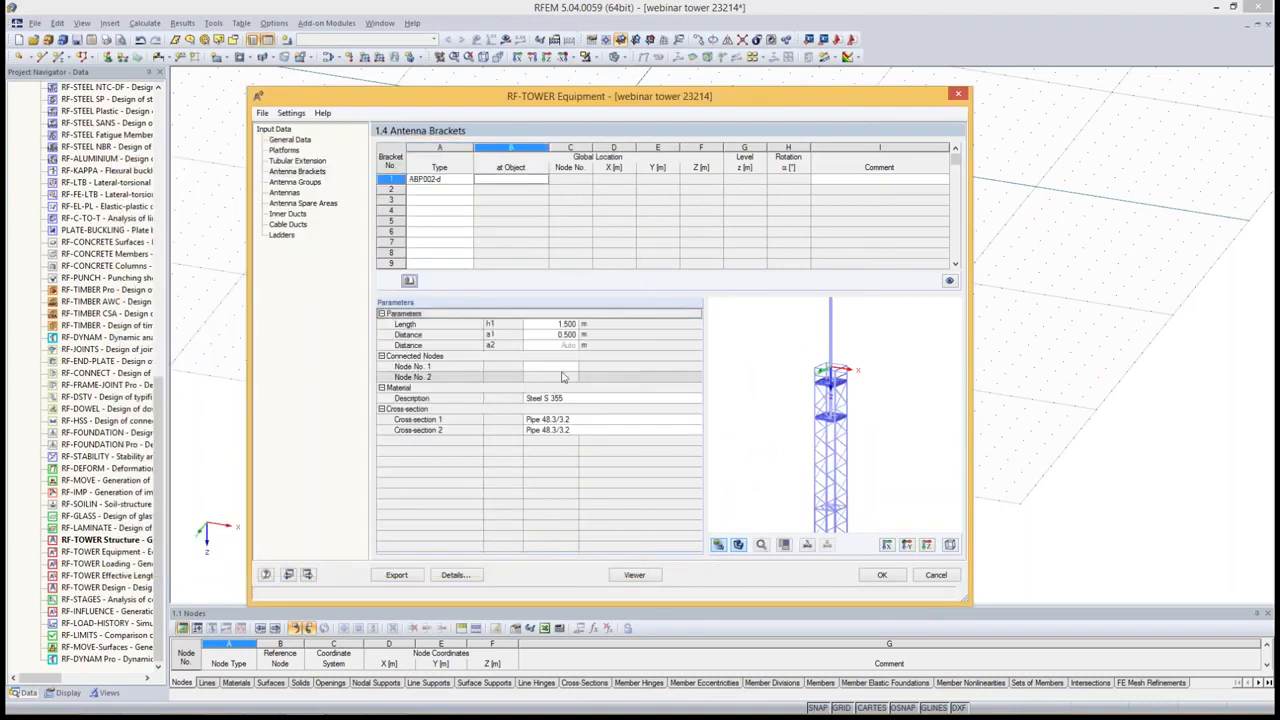
# Attach bracket 1 to the object Platform 2 - Nodes
pyautogui.click(533, 186)
pyautogui.click(542, 180)
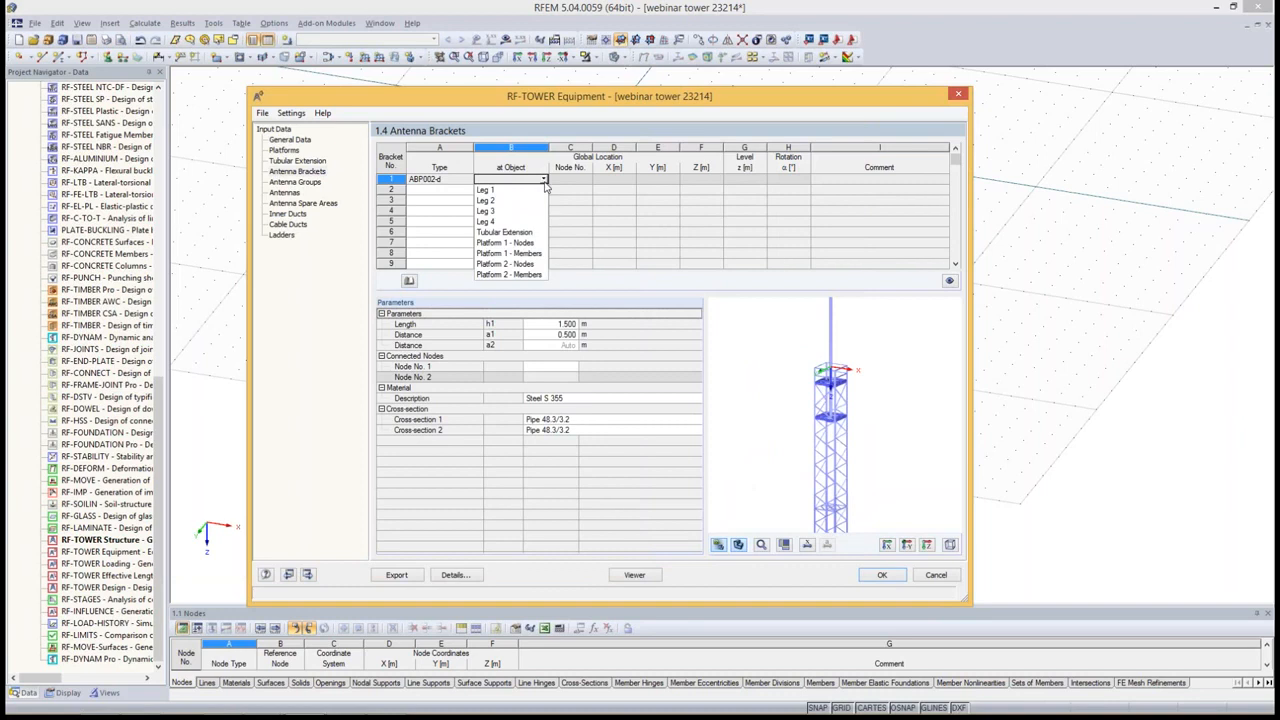
pyautogui.click(497, 265)
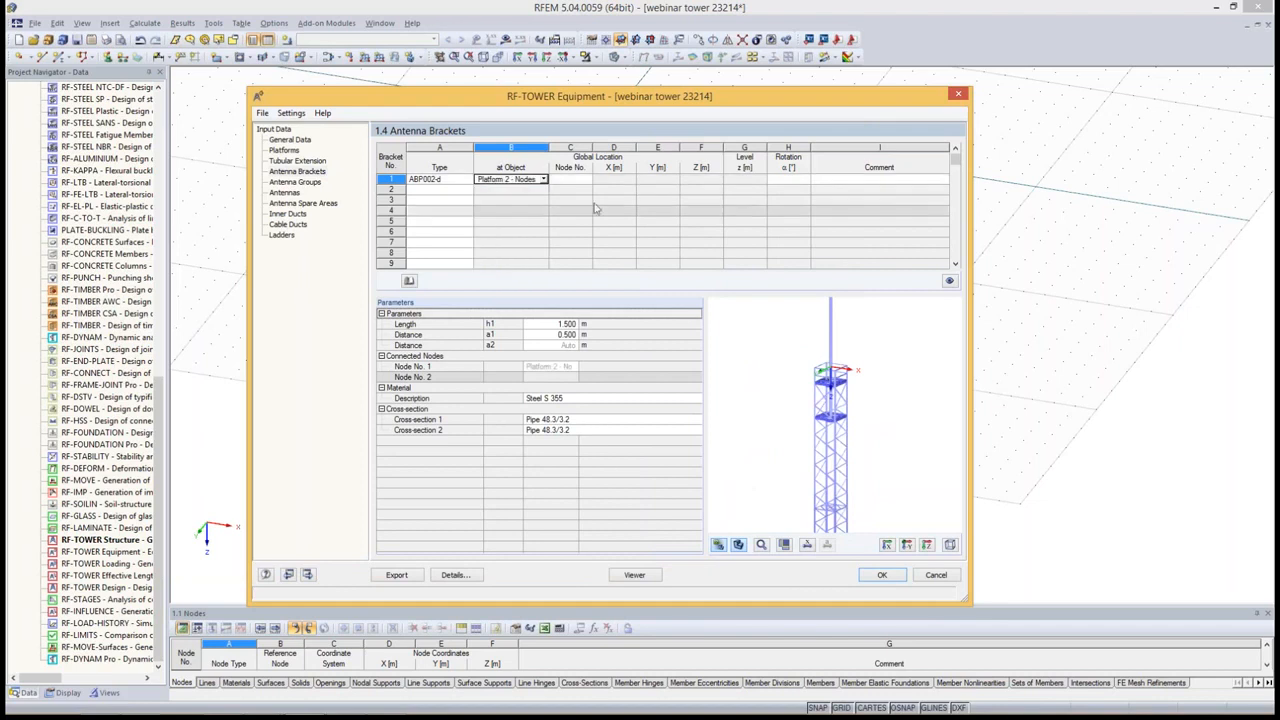
# Place bracket 1 on the platform, trying node 17 before settling on node 20
pyautogui.click(578, 183)
pyautogui.click(578, 181)
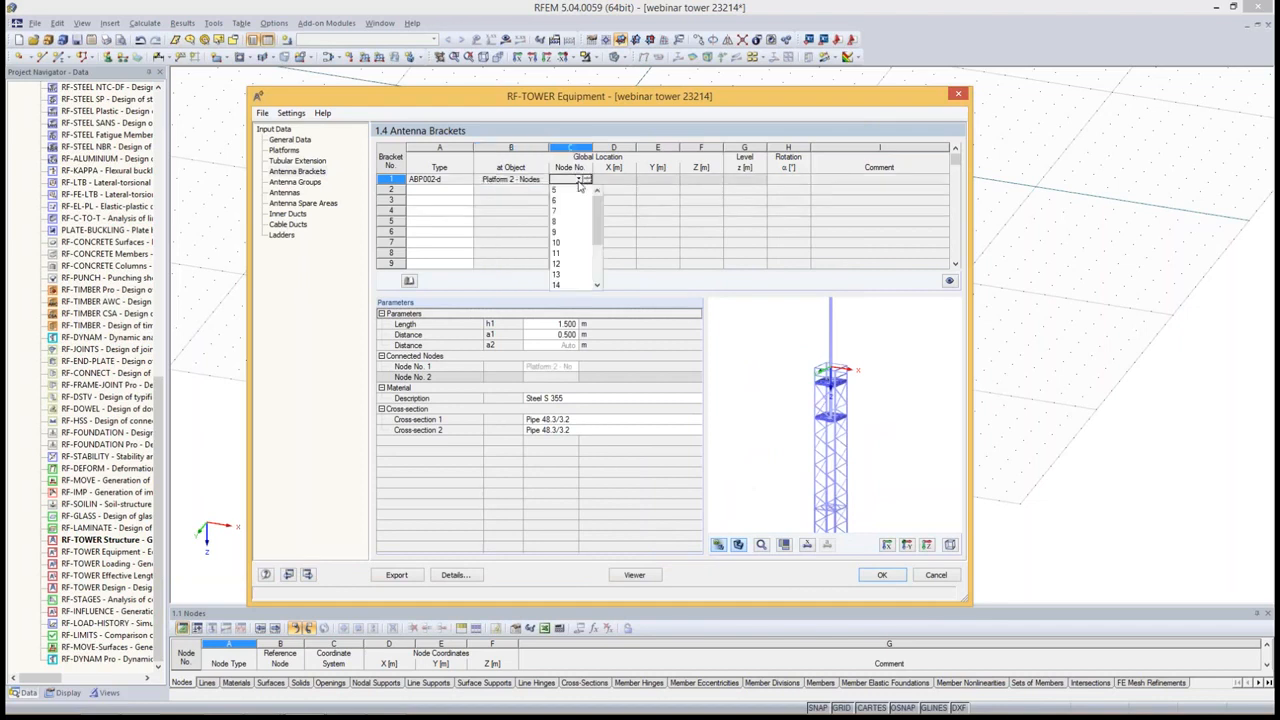
pyautogui.moveTo(598, 217); pyautogui.dragTo(599, 253)
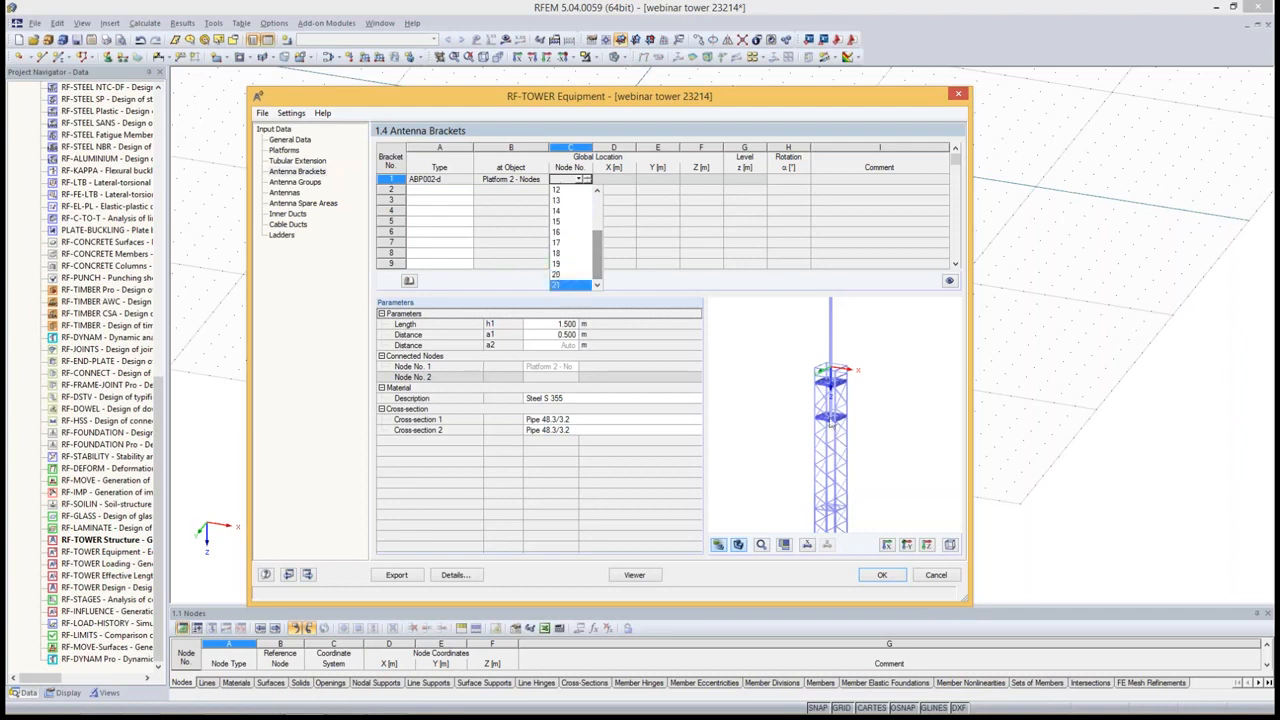
pyautogui.click(557, 245)
pyautogui.scroll(3, 845, 410)
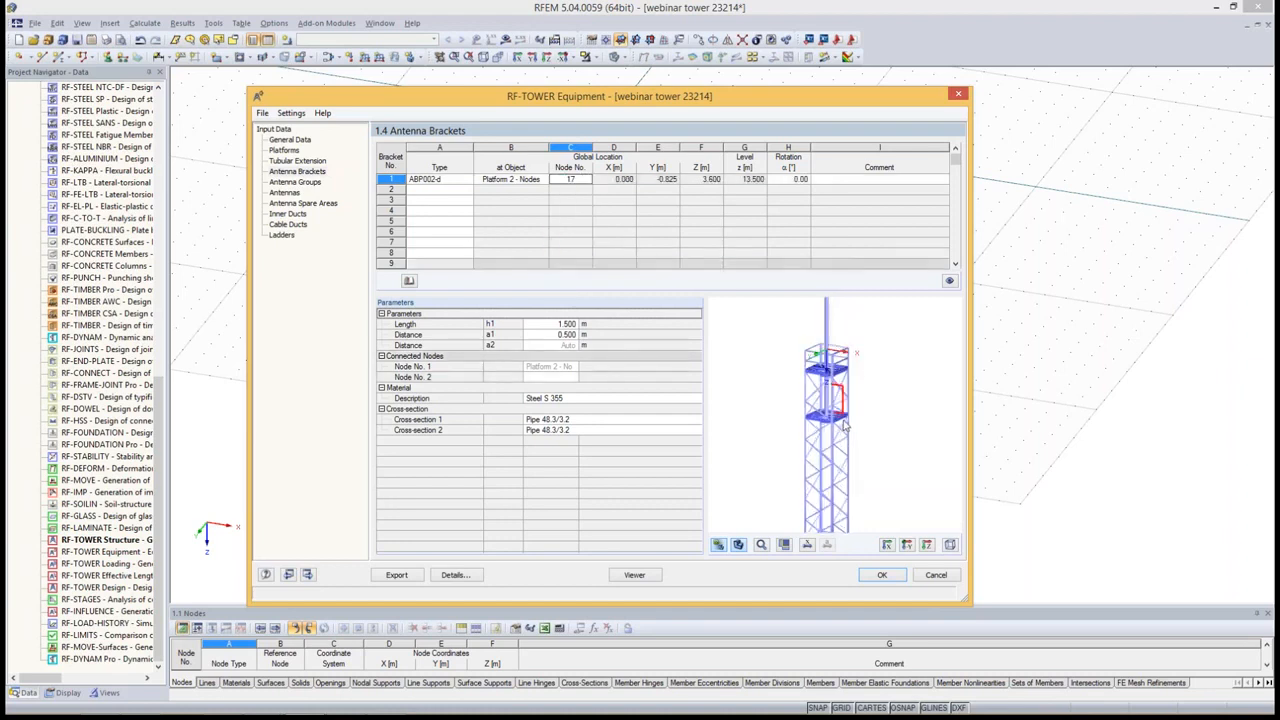
pyautogui.scroll(2, 841, 422)
pyautogui.moveTo(870, 391); pyautogui.dragTo(729, 431, button='middle')
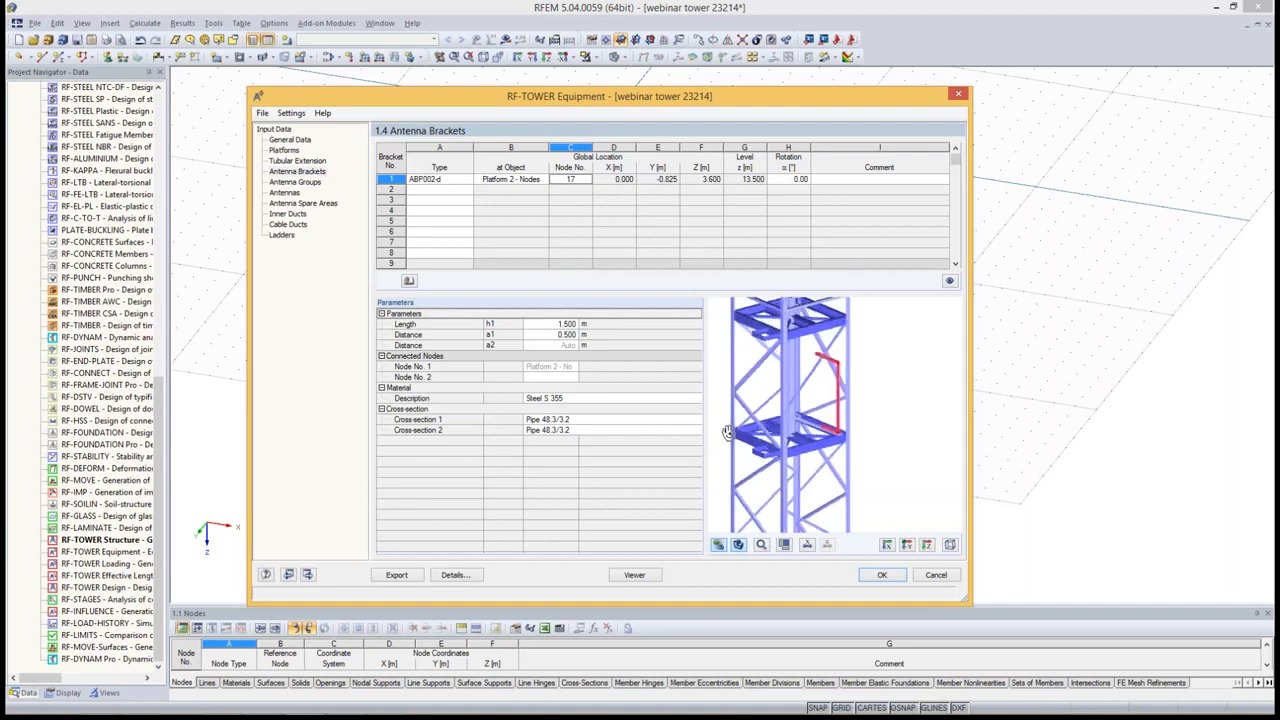
pyautogui.click(568, 179)
pyautogui.click(587, 176)
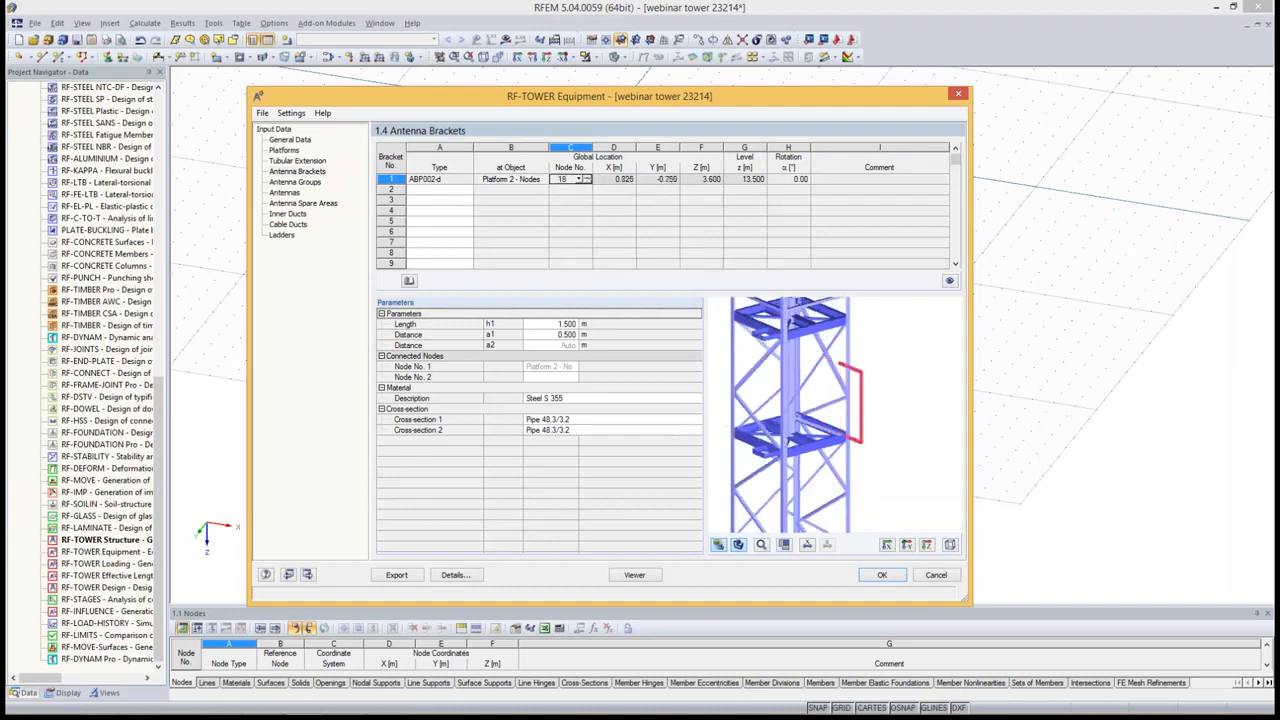
pyautogui.click(587, 176)
pyautogui.click(587, 176)
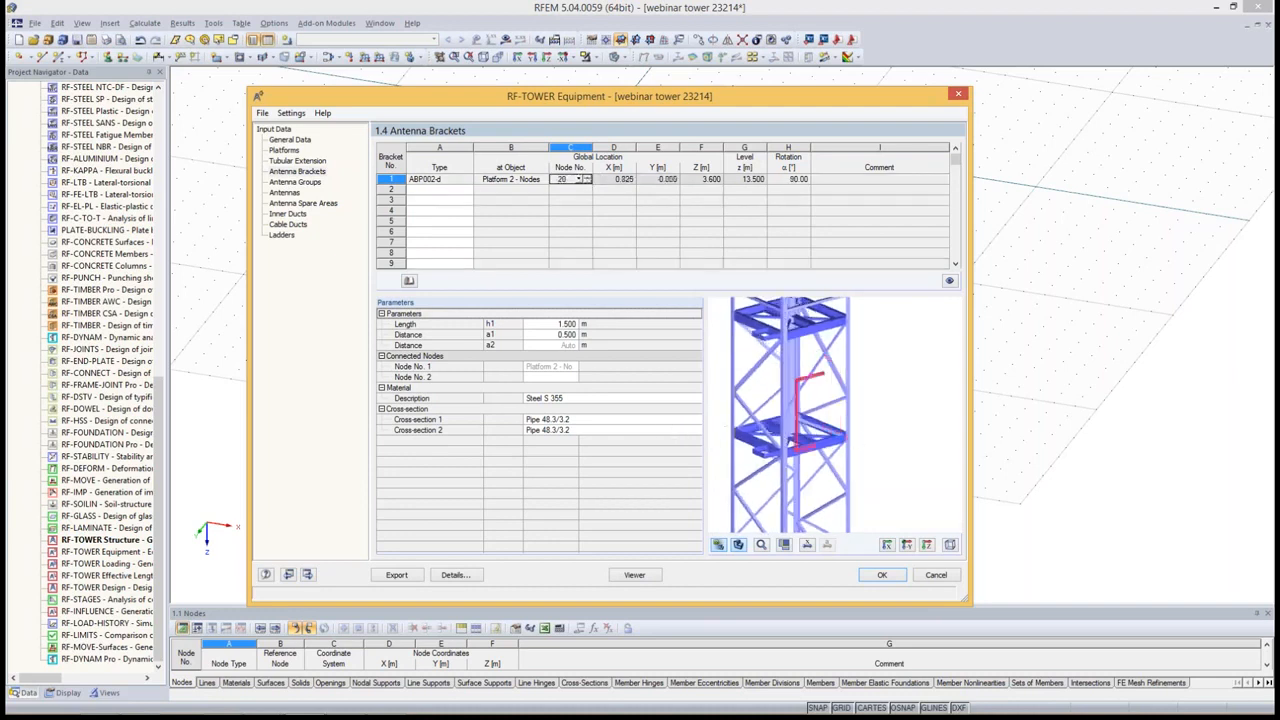
# Set the rotation angle of bracket 1 to 0°
pyautogui.click(788, 179)
pyautogui.click(797, 179)
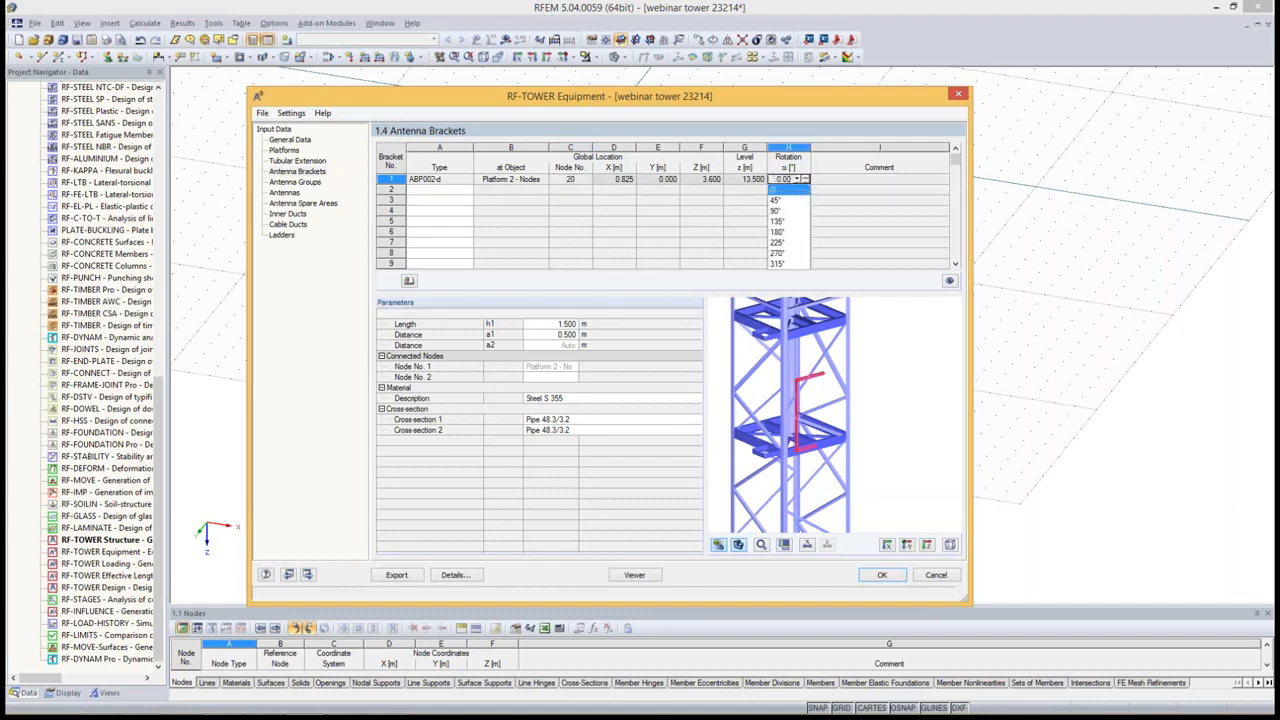
pyautogui.click(797, 190)
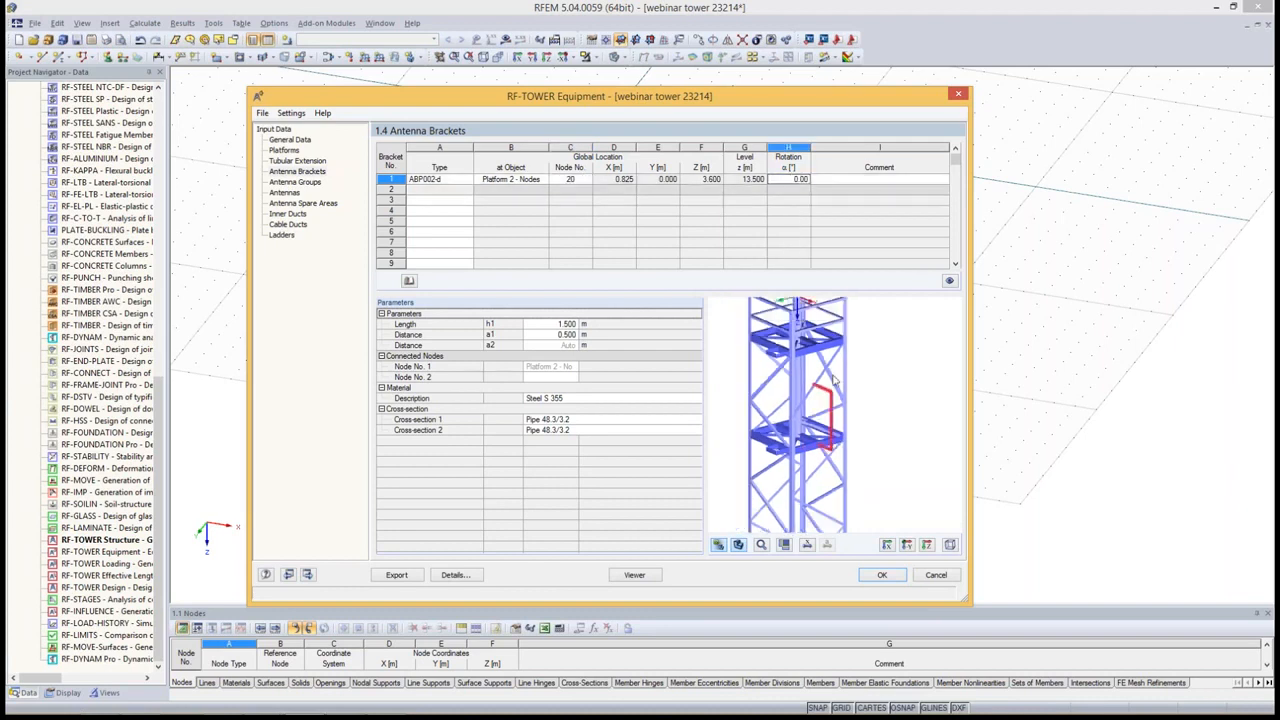
# Check the bracket's free upper end in the model and set its second connected node to Platform 1 - Nodes
pyautogui.scroll(2, 829, 431)
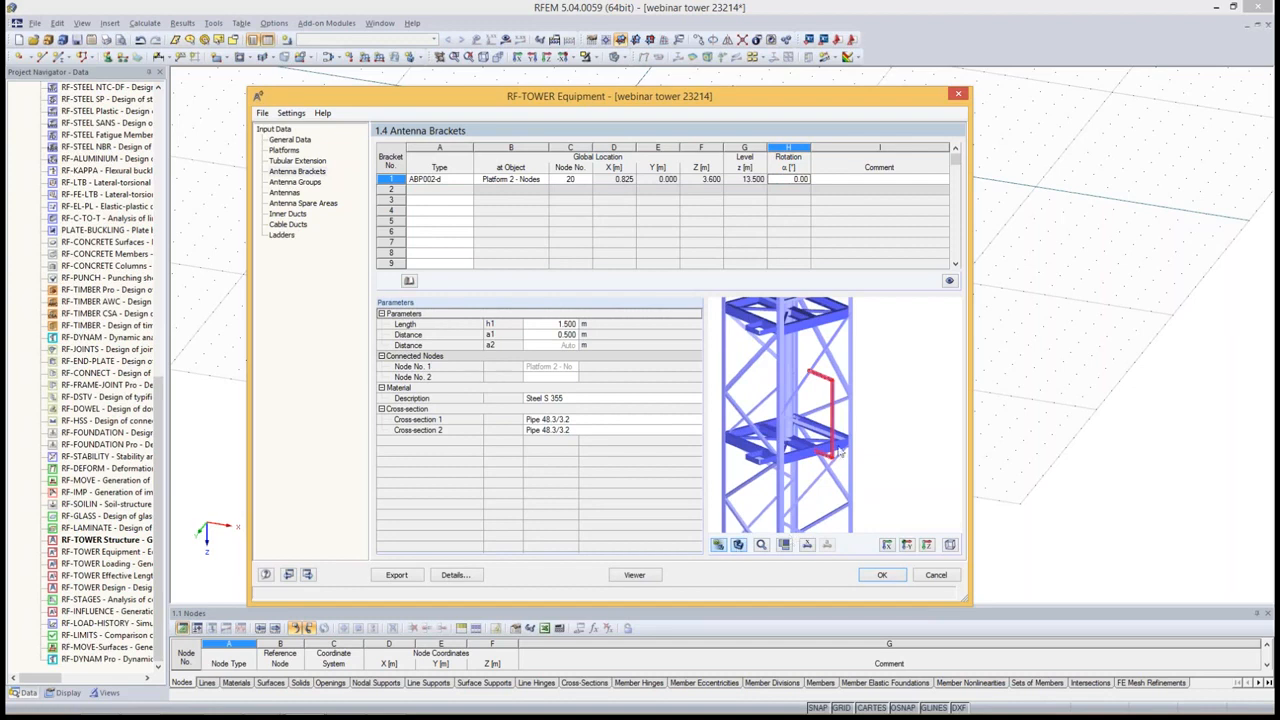
pyautogui.keyDown('ctrl'); pyautogui.moveTo(839, 452); pyautogui.dragTo(384, 406, button='middle'); pyautogui.keyUp('ctrl')
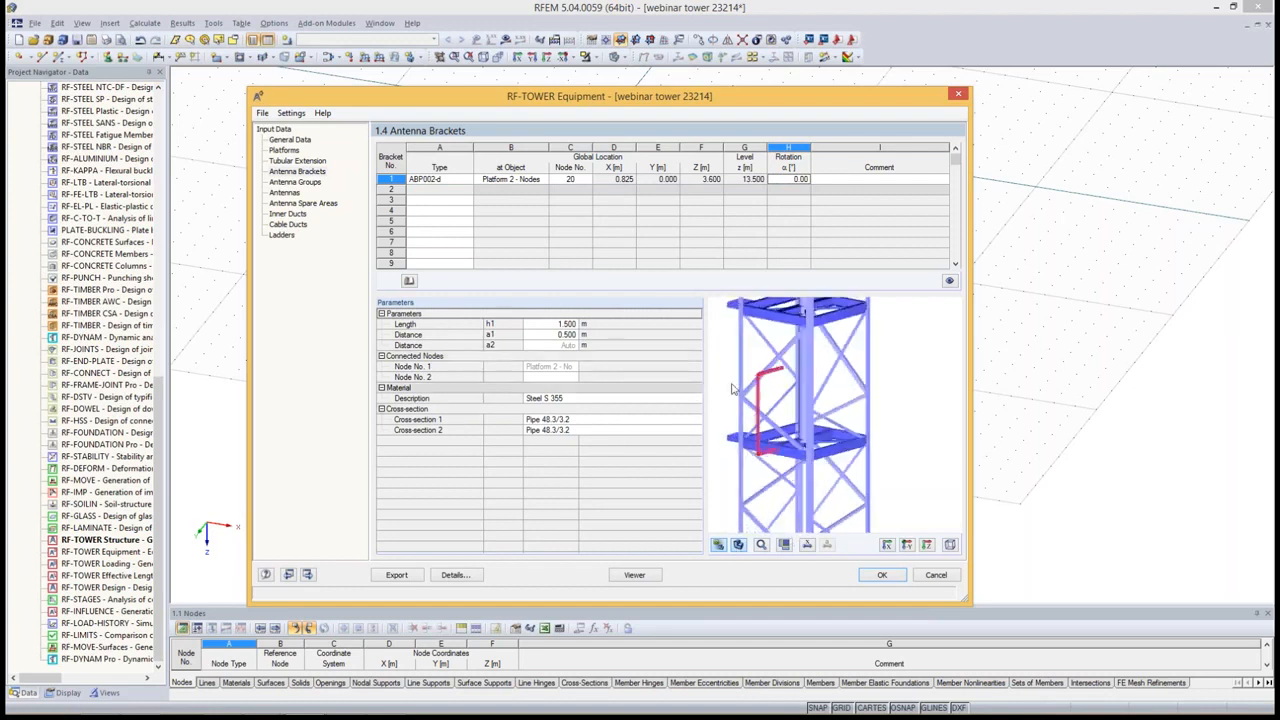
pyautogui.scroll(3, 732, 388)
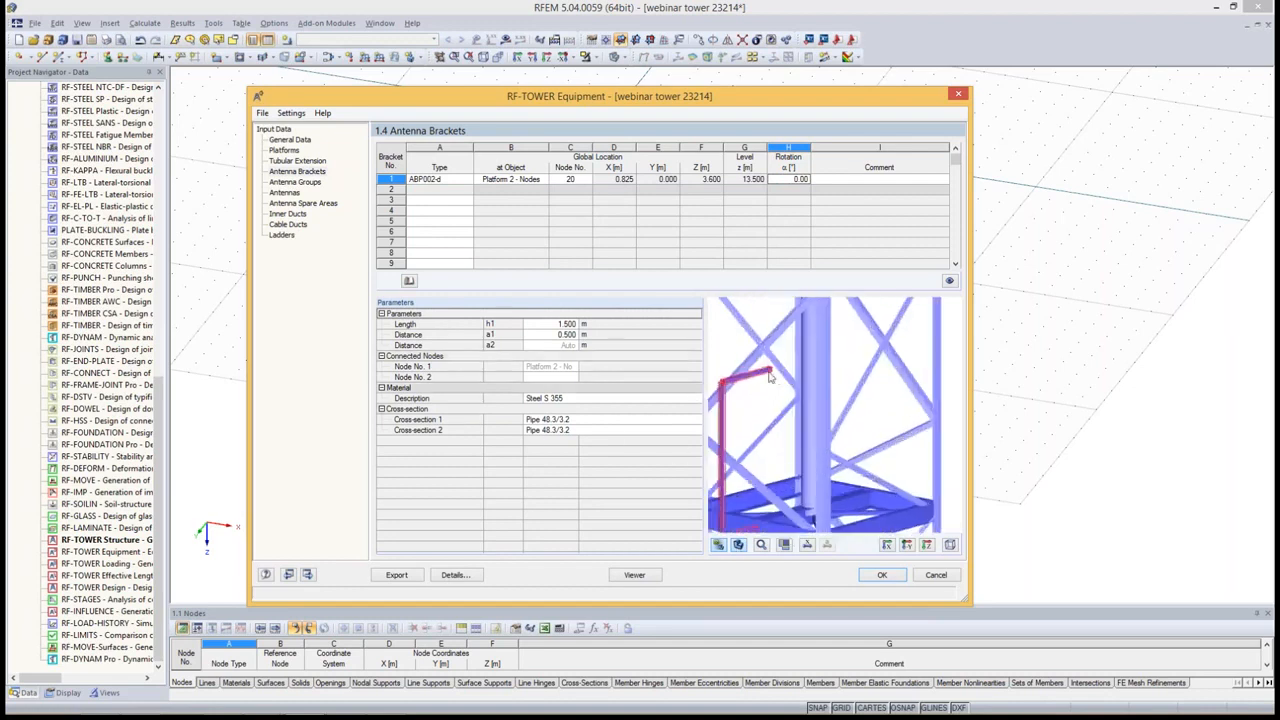
pyautogui.keyDown('ctrl'); pyautogui.moveTo(766, 380); pyautogui.dragTo(1008, 432, button='middle'); pyautogui.keyUp('ctrl')
pyautogui.keyDown('ctrl'); pyautogui.moveTo(815, 411); pyautogui.dragTo(961, 396, button='middle'); pyautogui.keyUp('ctrl')
pyautogui.scroll(-2, 898, 355)
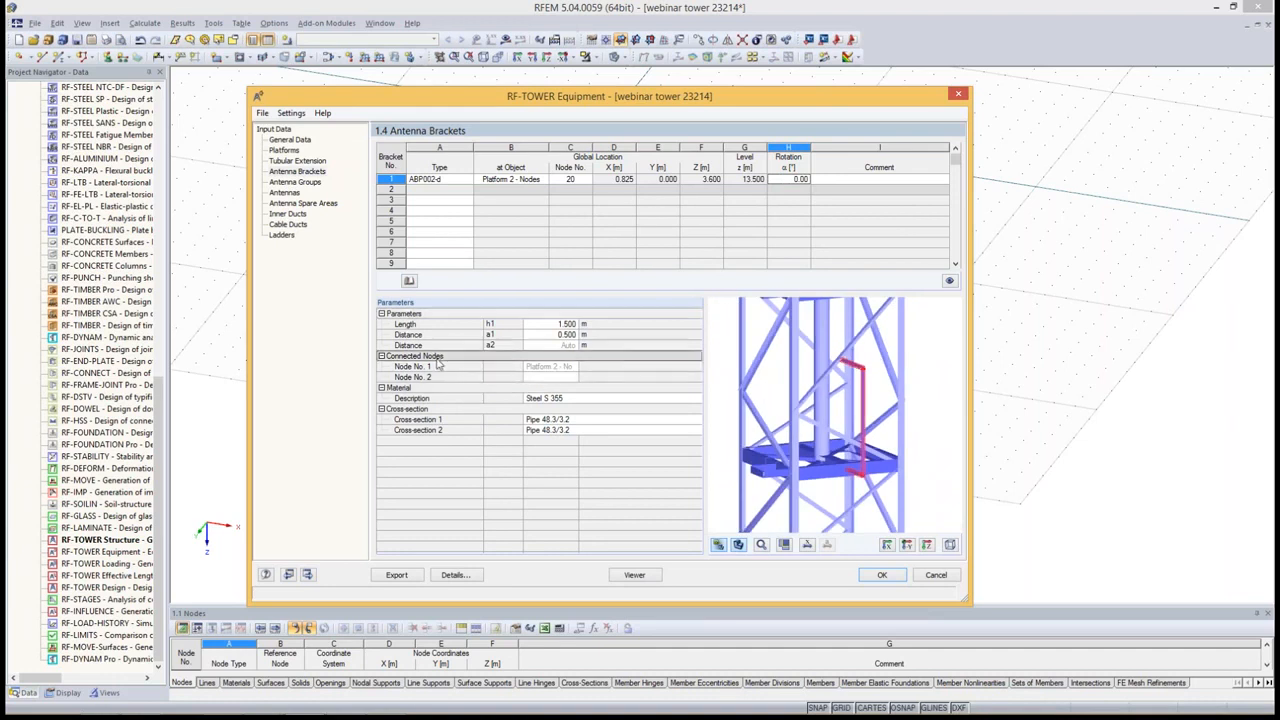
pyautogui.click(570, 377)
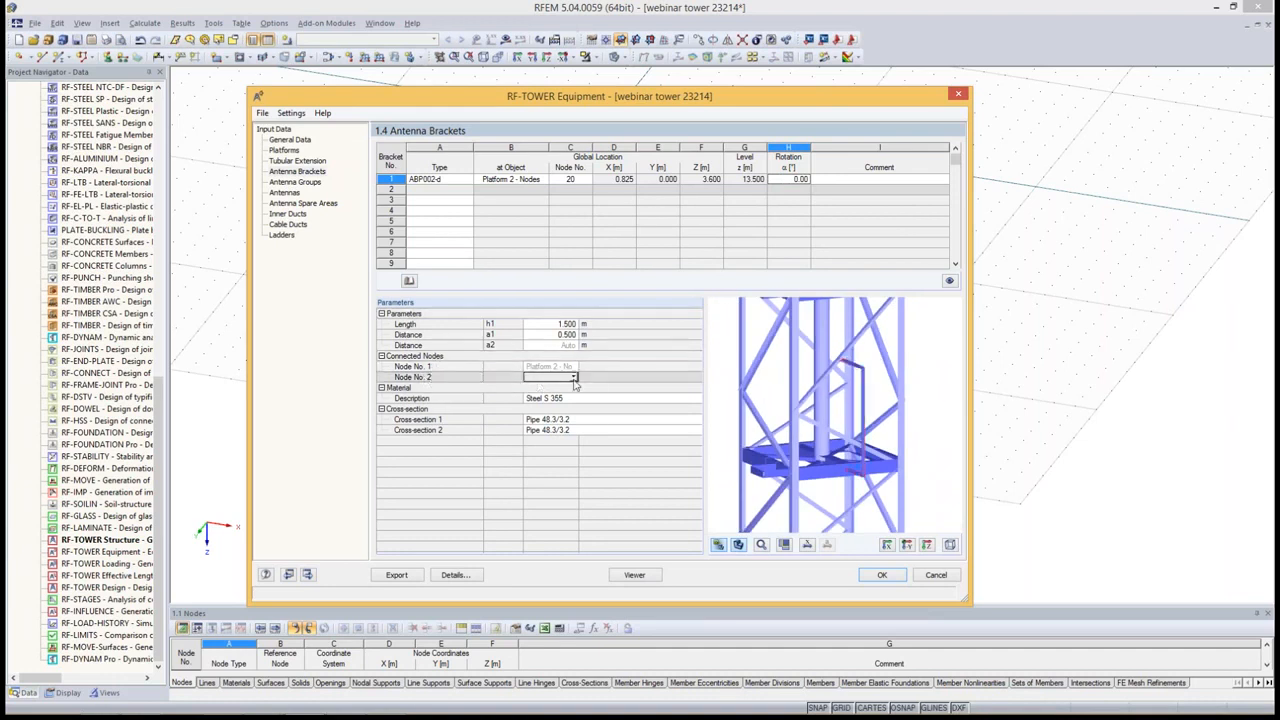
pyautogui.click(572, 377)
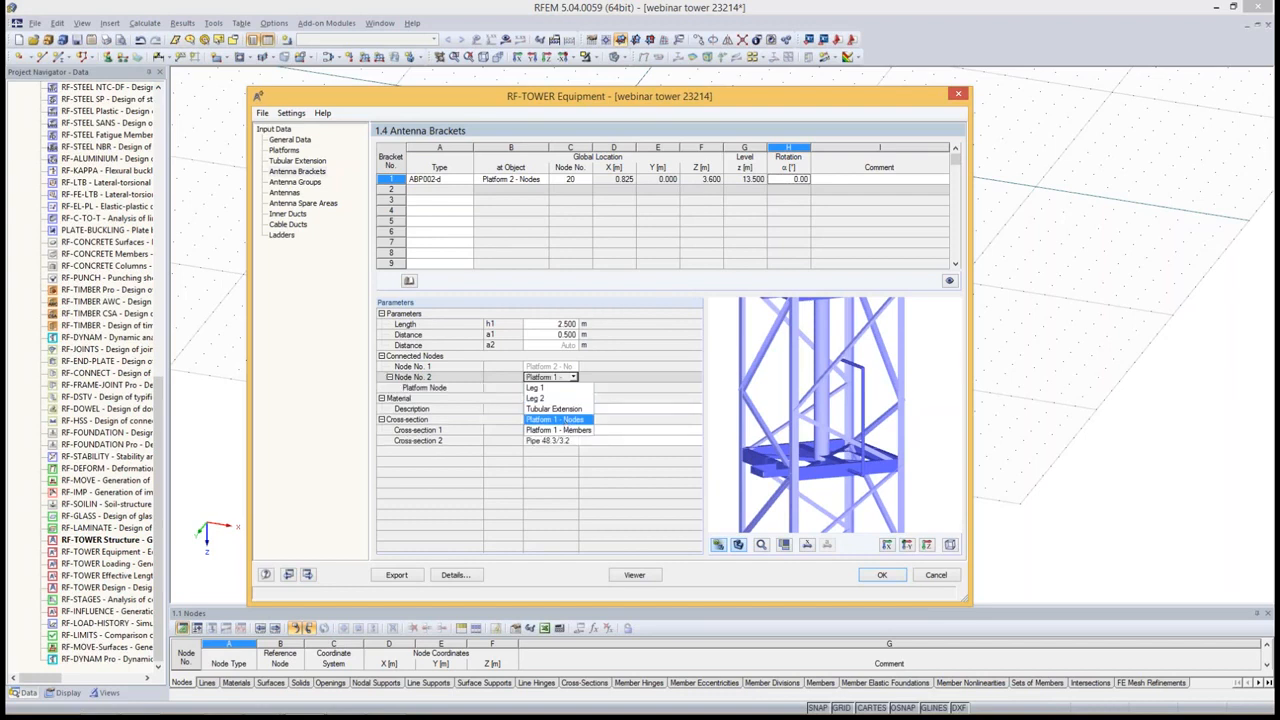
pyautogui.click(565, 420)
# Choose 20 - F1 as the platform node for the bracket's second connection
pyautogui.click(571, 389)
pyautogui.click(574, 388)
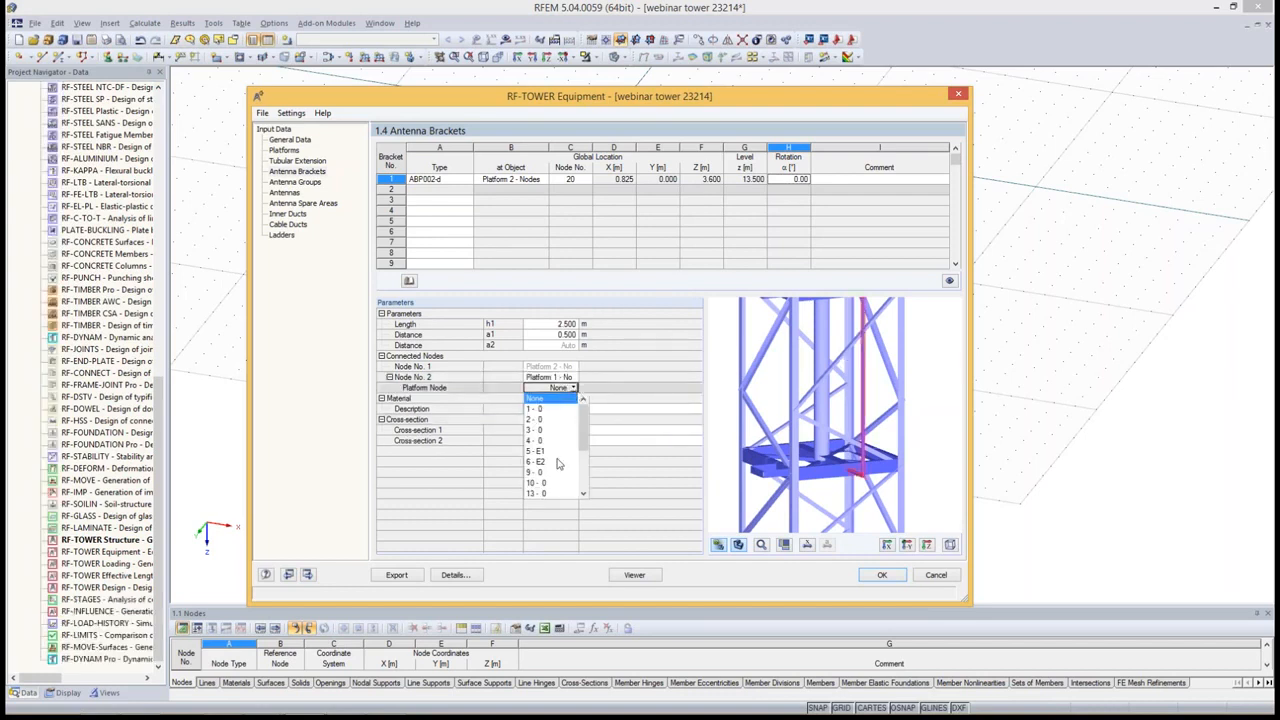
pyautogui.scroll(-3, 555, 465)
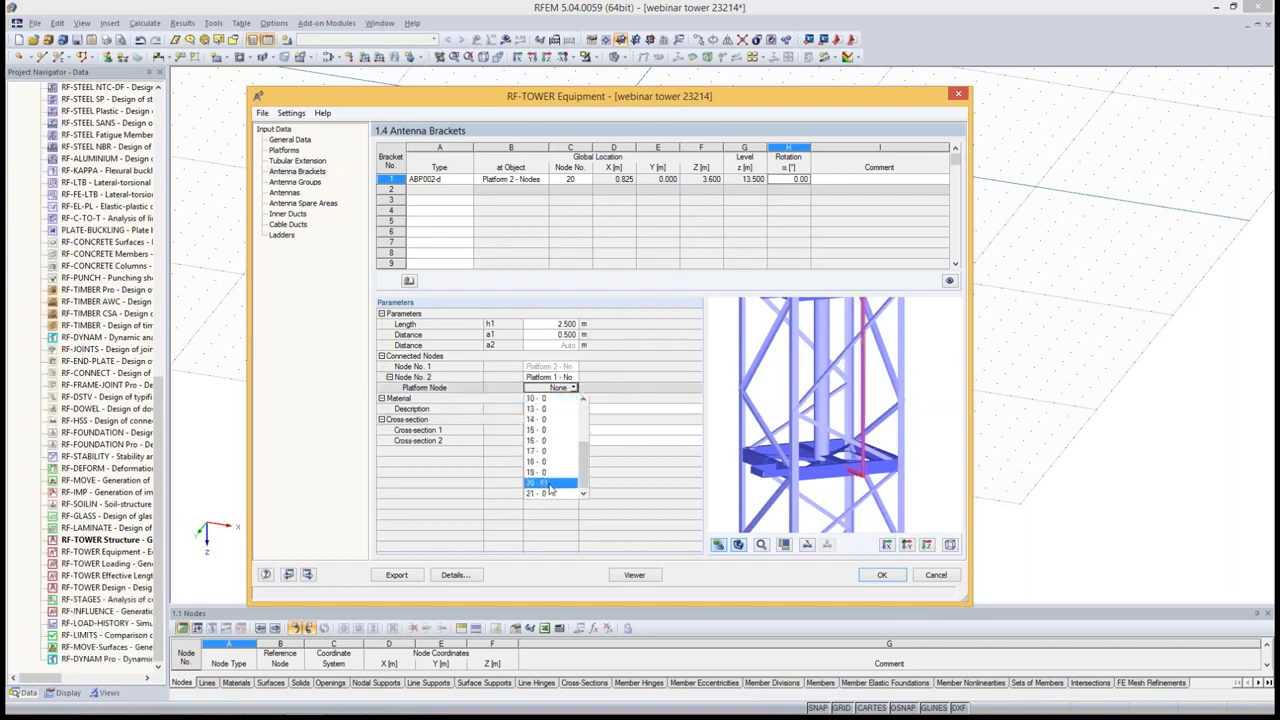
pyautogui.click(549, 484)
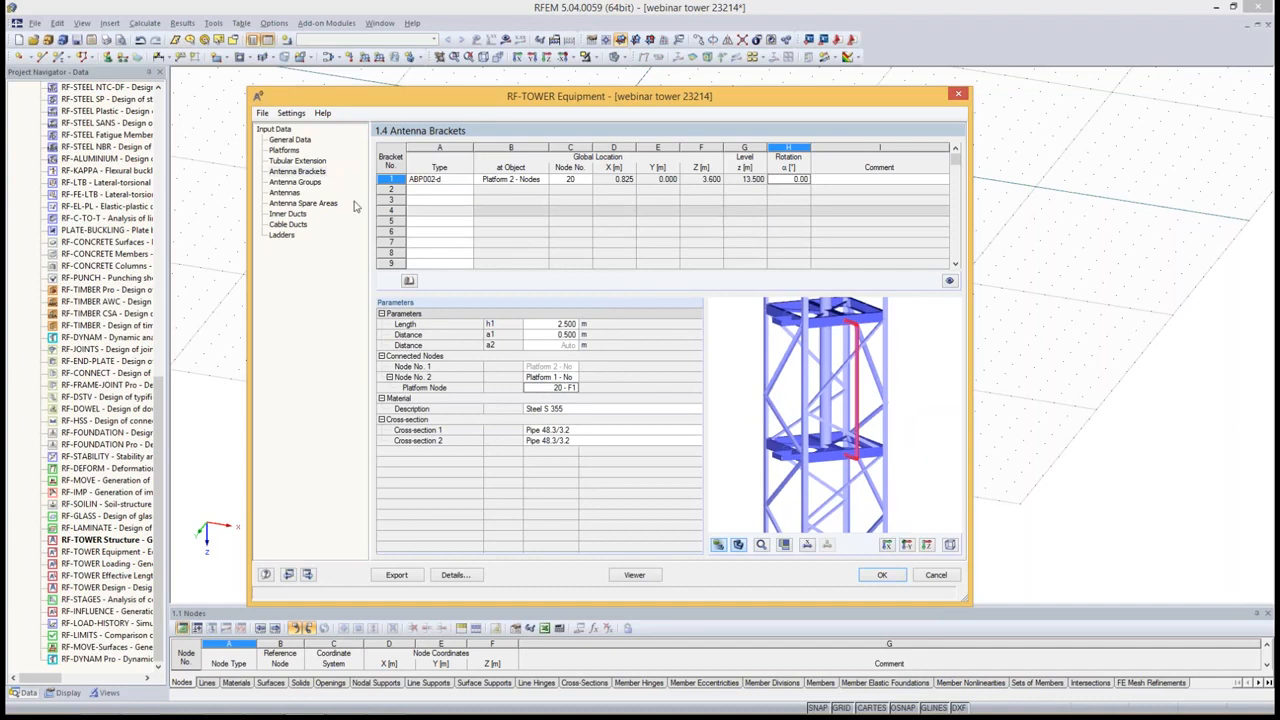
# Create antenna group 1 with Vodafone as the operator
pyautogui.click(305, 184)
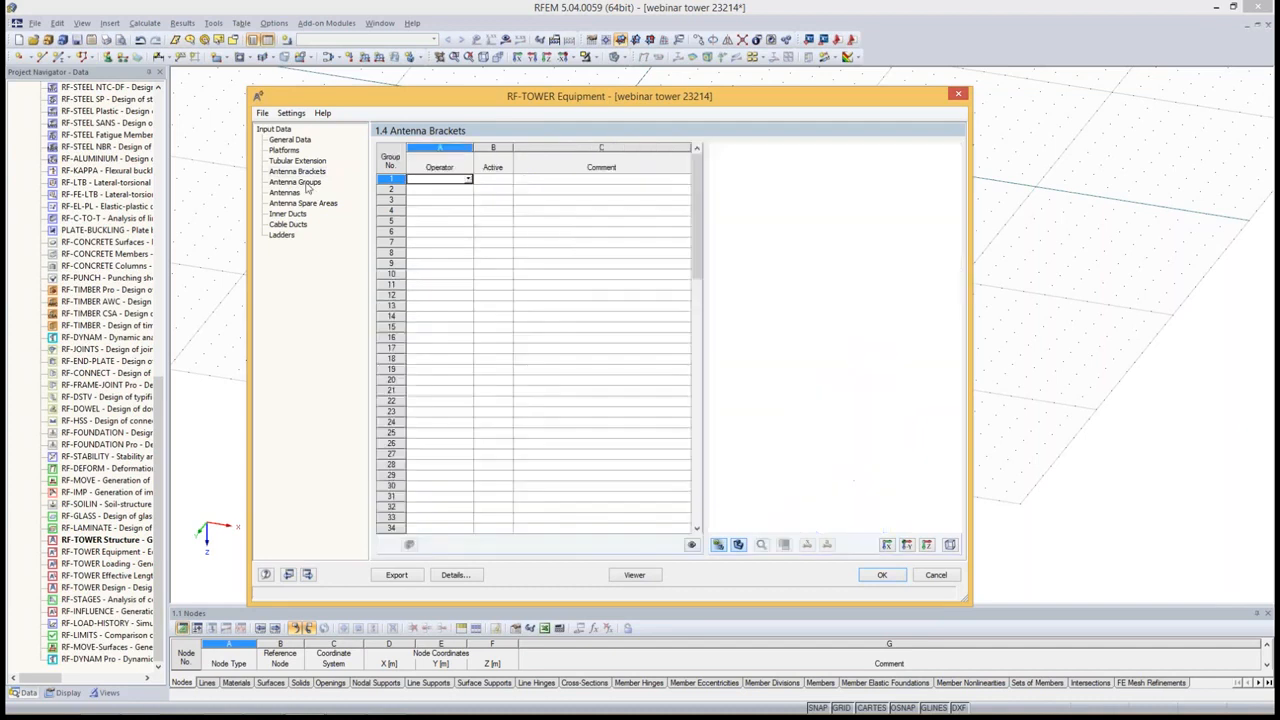
pyautogui.click(462, 182)
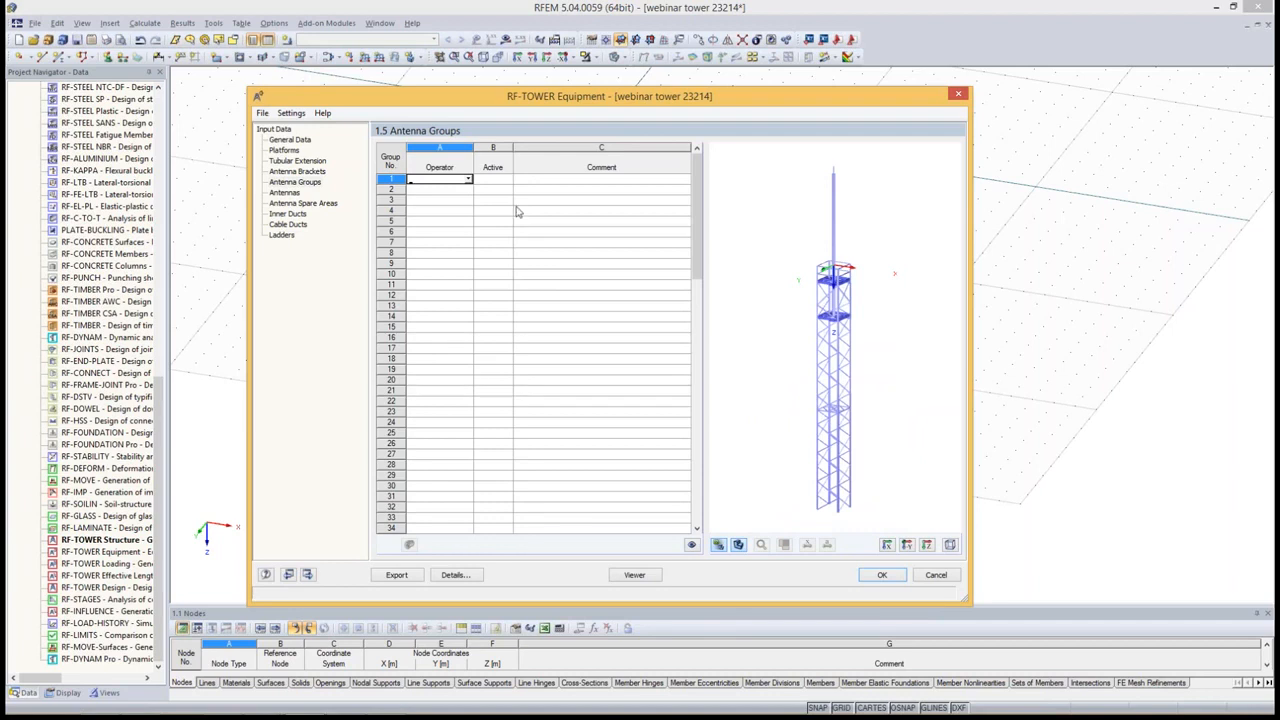
pyautogui.click(832, 312)
pyautogui.scroll(2, 832, 292)
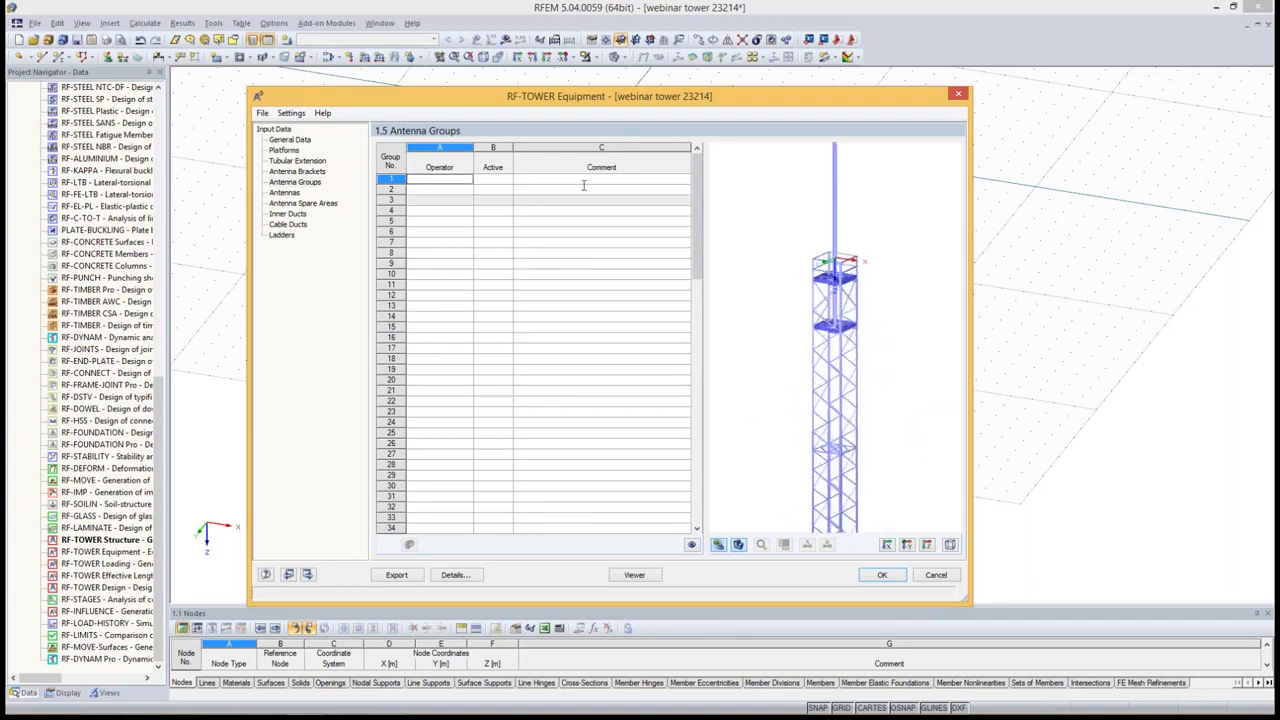
pyautogui.click(466, 178)
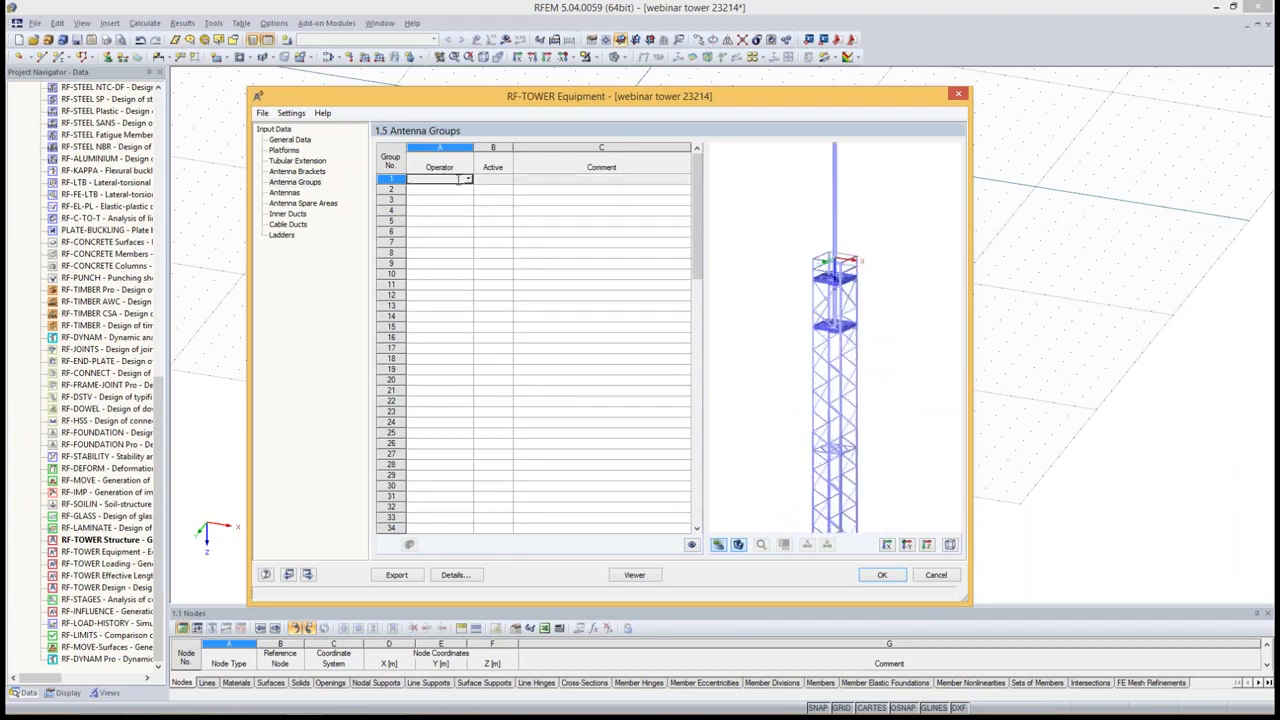
pyautogui.click(468, 178)
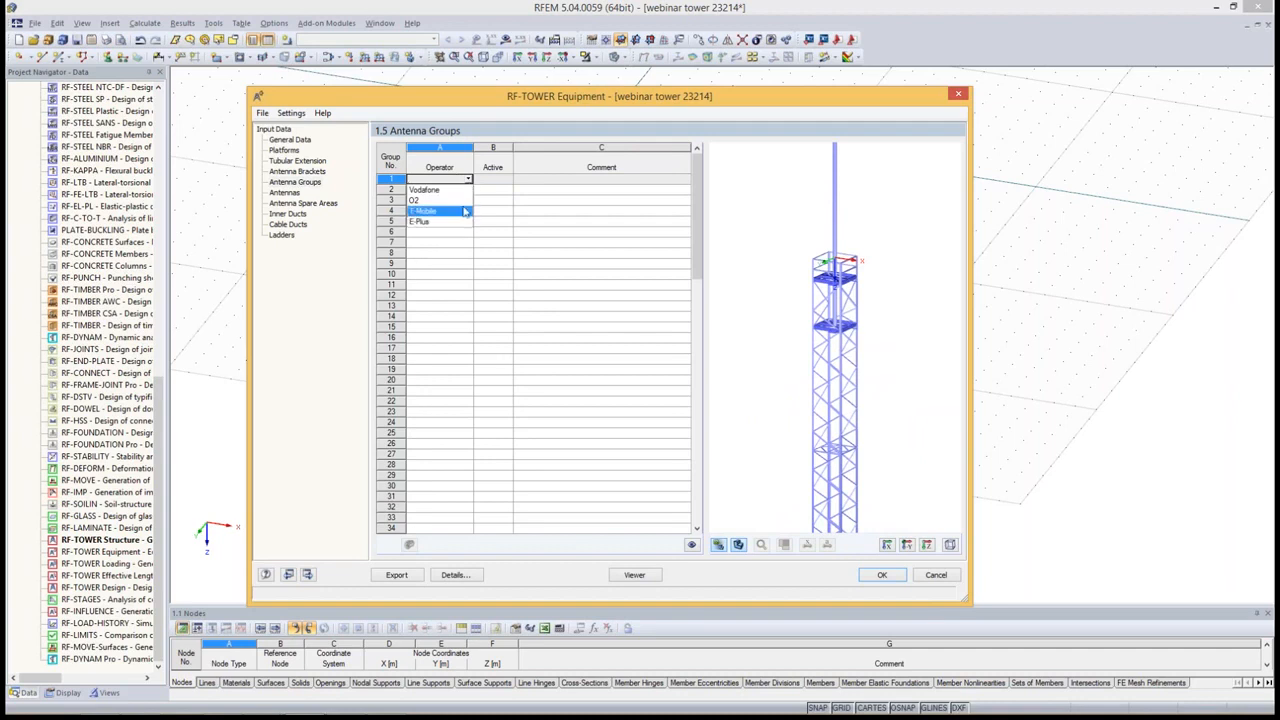
pyautogui.click(446, 190)
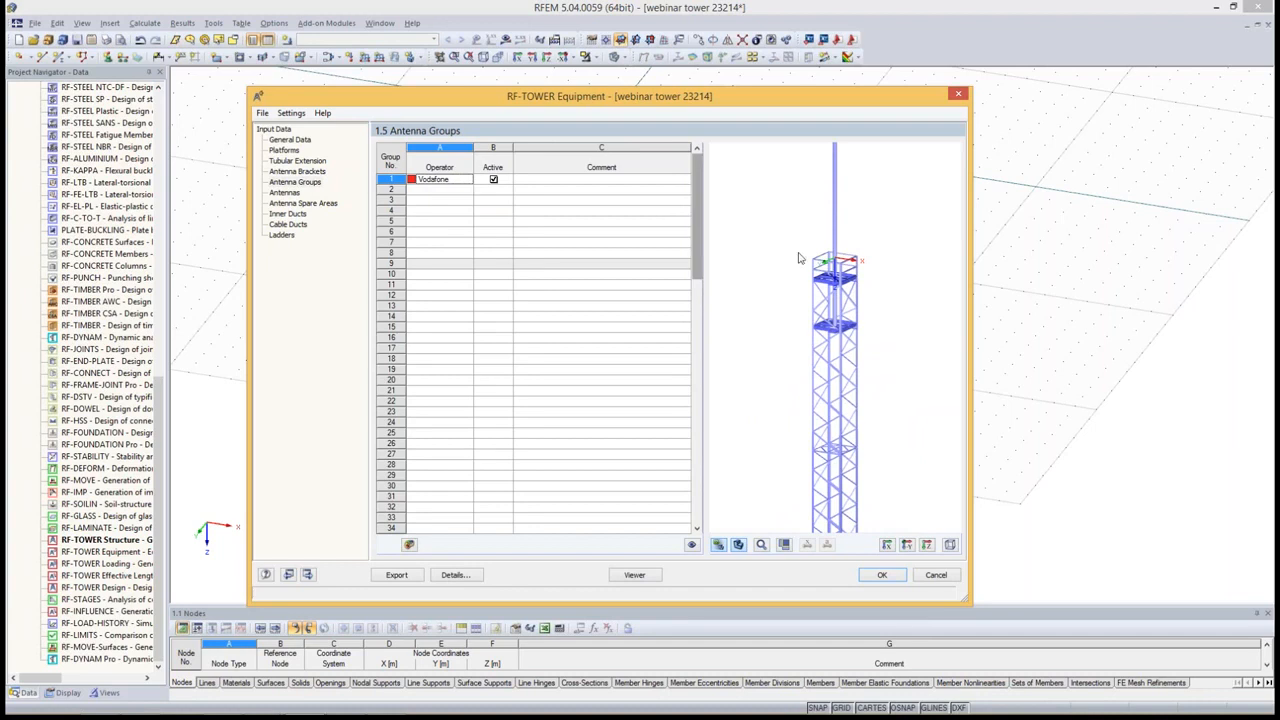
# Open the antenna library for antenna 1 and inspect the parameters and load data of the Andrew HSX10 3/2P (L)
pyautogui.click(285, 192)
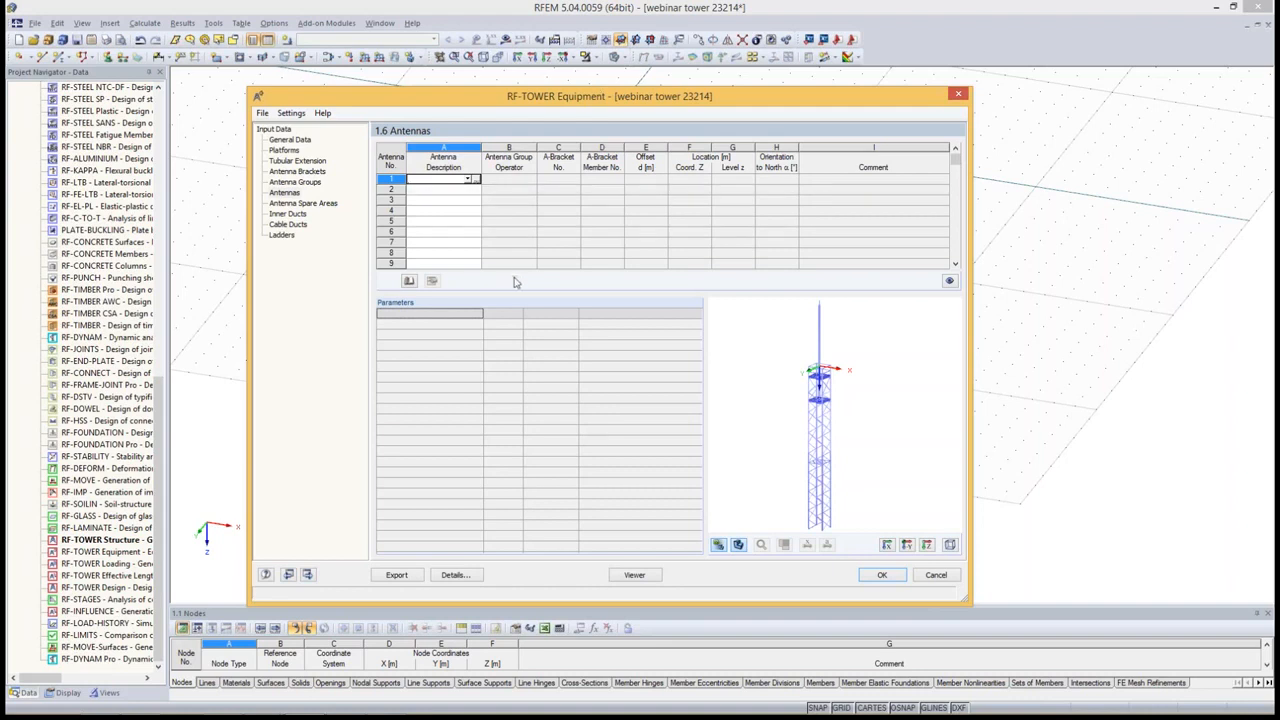
pyautogui.click(409, 281)
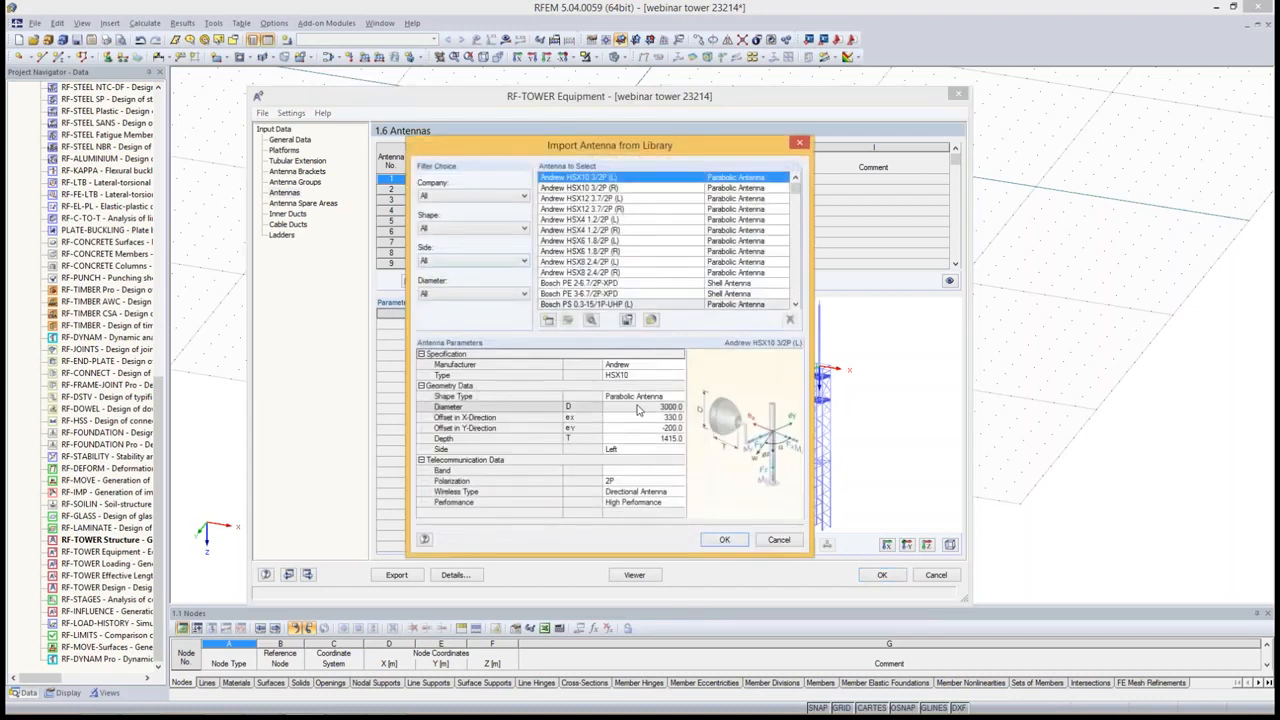
pyautogui.moveTo(638, 410); pyautogui.dragTo(532, 451)
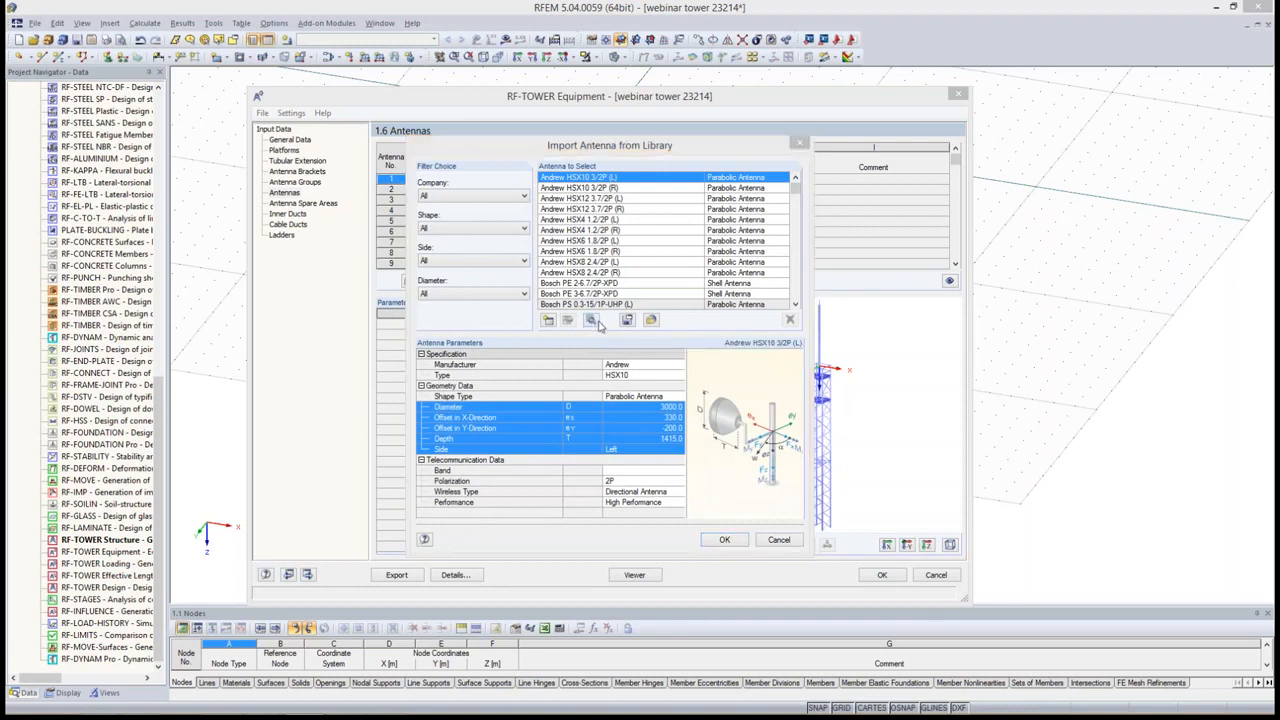
pyautogui.click(592, 321)
pyautogui.click(447, 193)
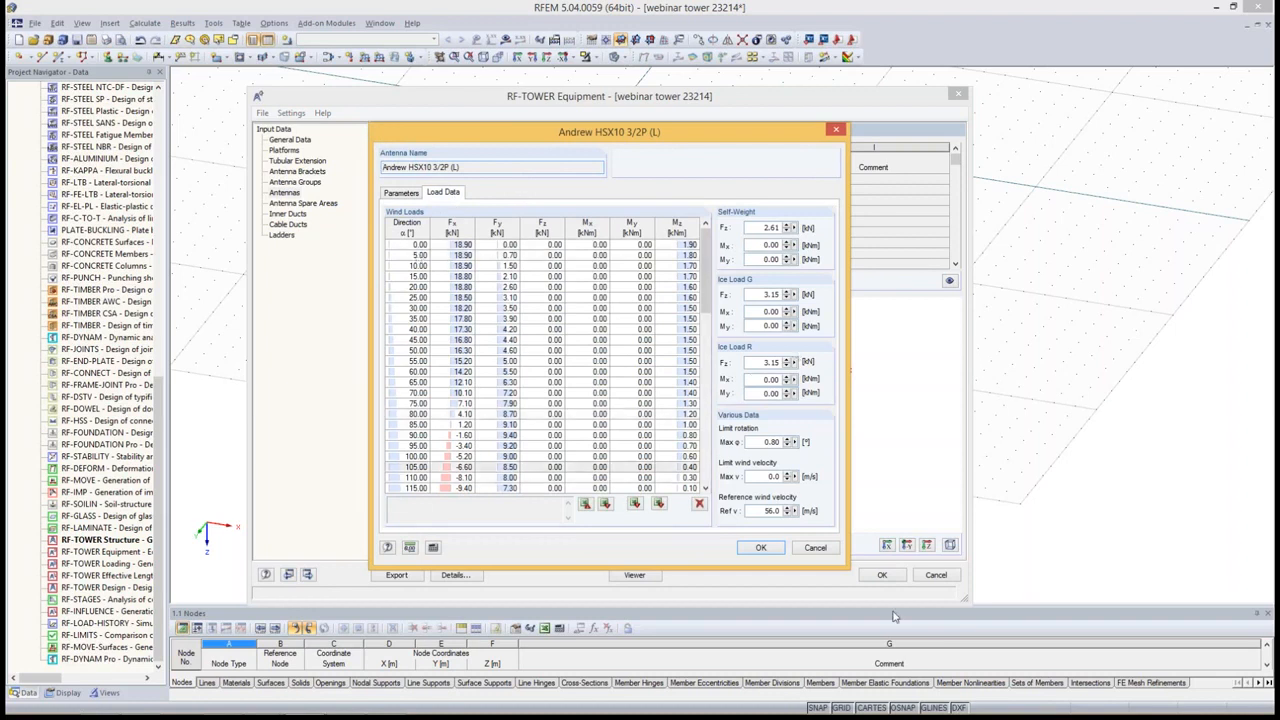
pyautogui.click(830, 546)
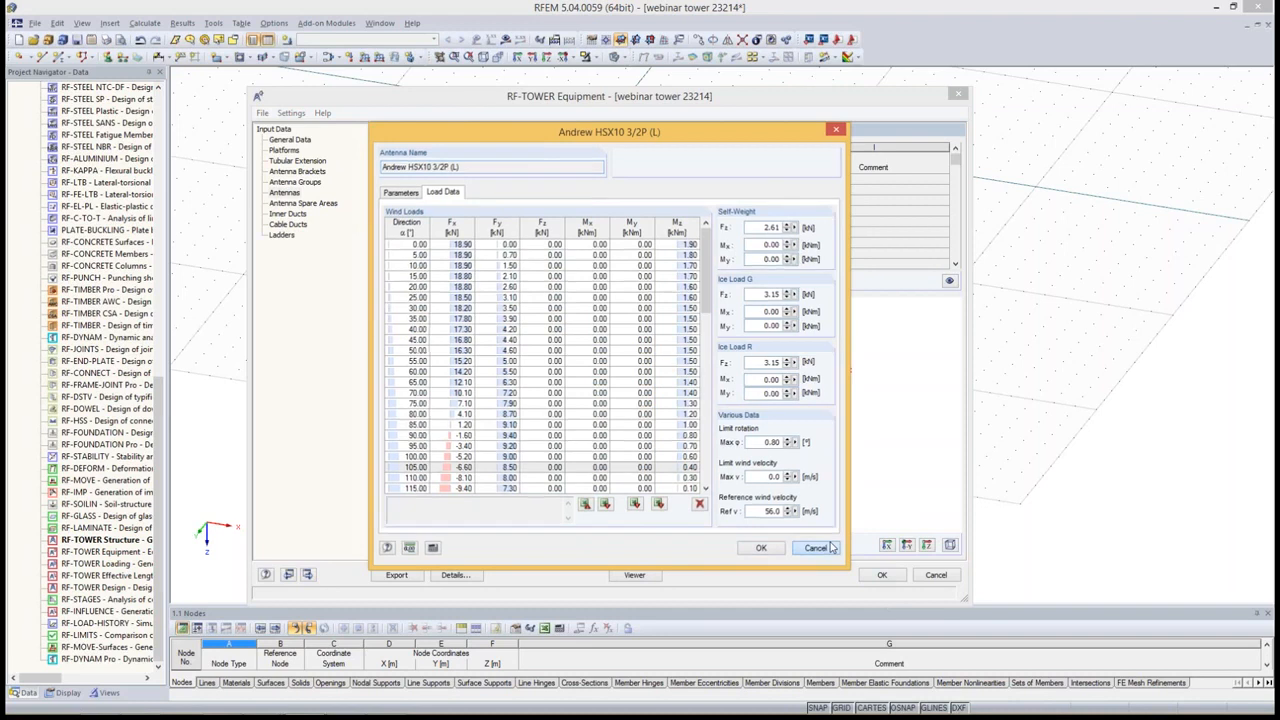
# Browse the library's Marconi parabolic antennas and select PS 0.6-28/1P-UHP (L)
pyautogui.moveTo(794, 190); pyautogui.dragTo(794, 311)
pyautogui.click(637, 252)
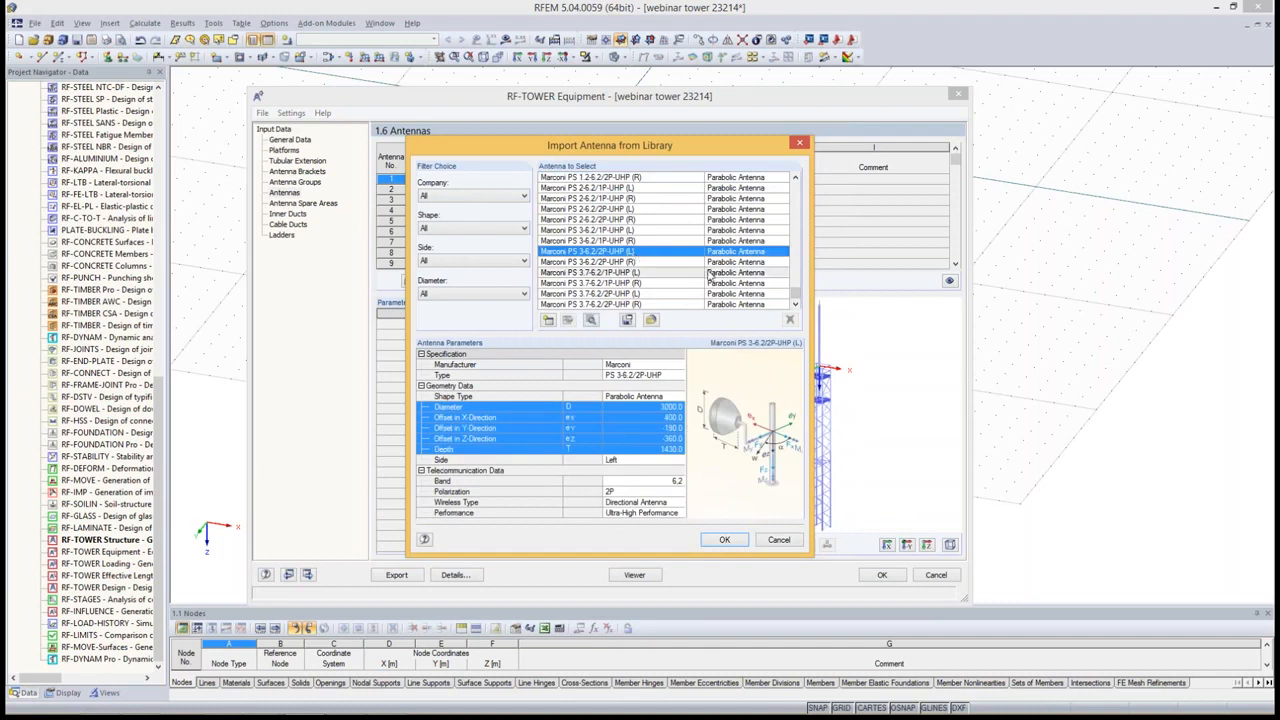
pyautogui.click(643, 242)
pyautogui.scroll(2, 643, 241)
pyautogui.scroll(3, 643, 242)
pyautogui.click(637, 220)
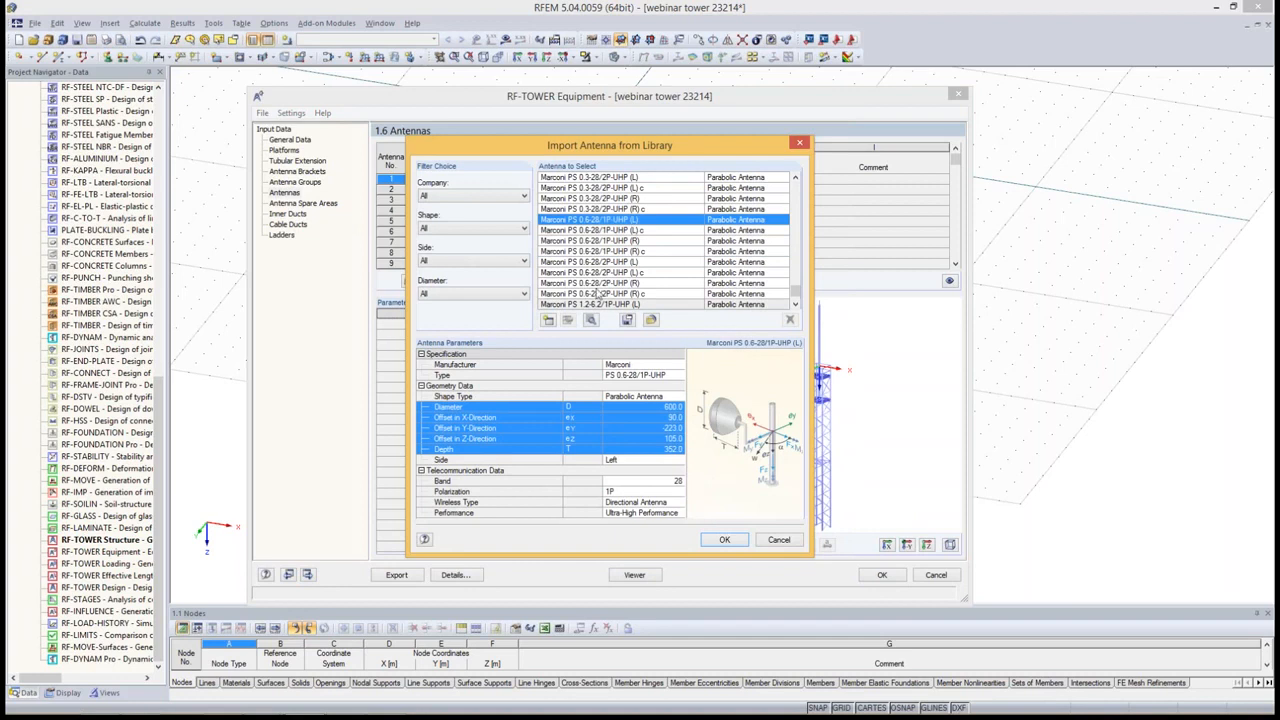
# Examine the shape types and load data available for a new user-defined antenna without creating one
pyautogui.click(547, 321)
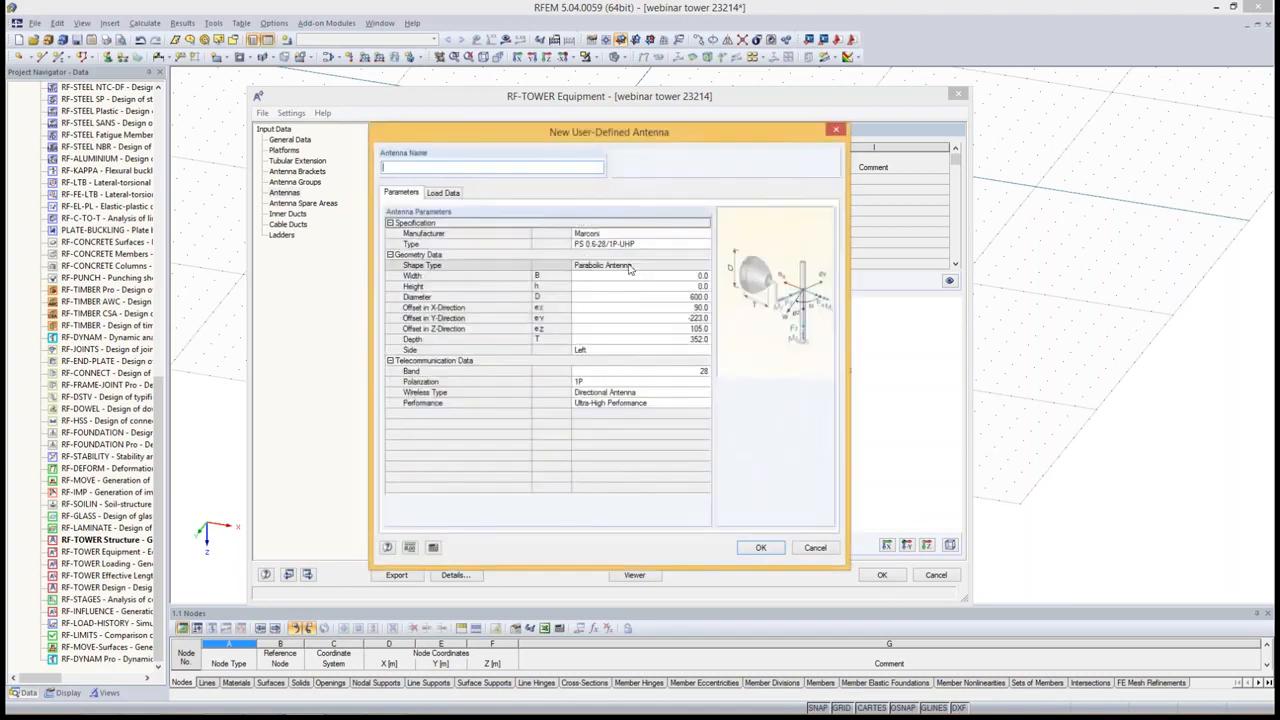
pyautogui.click(627, 265)
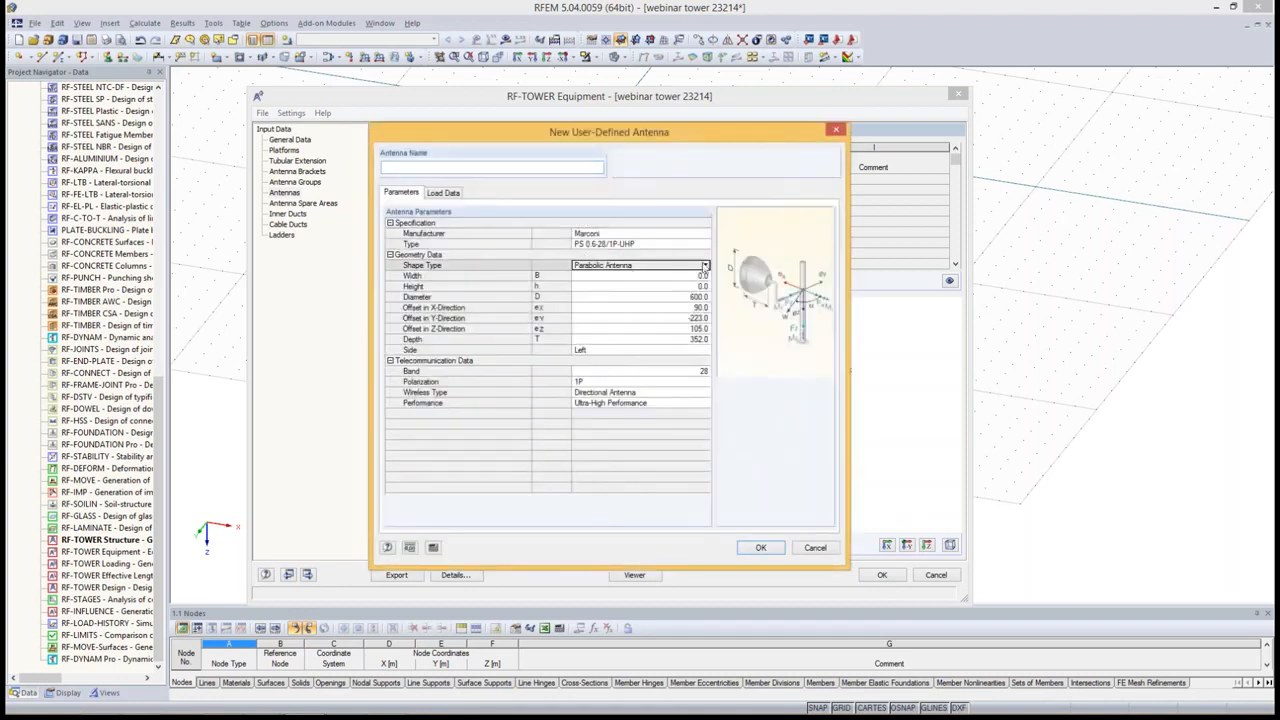
pyautogui.click(705, 266)
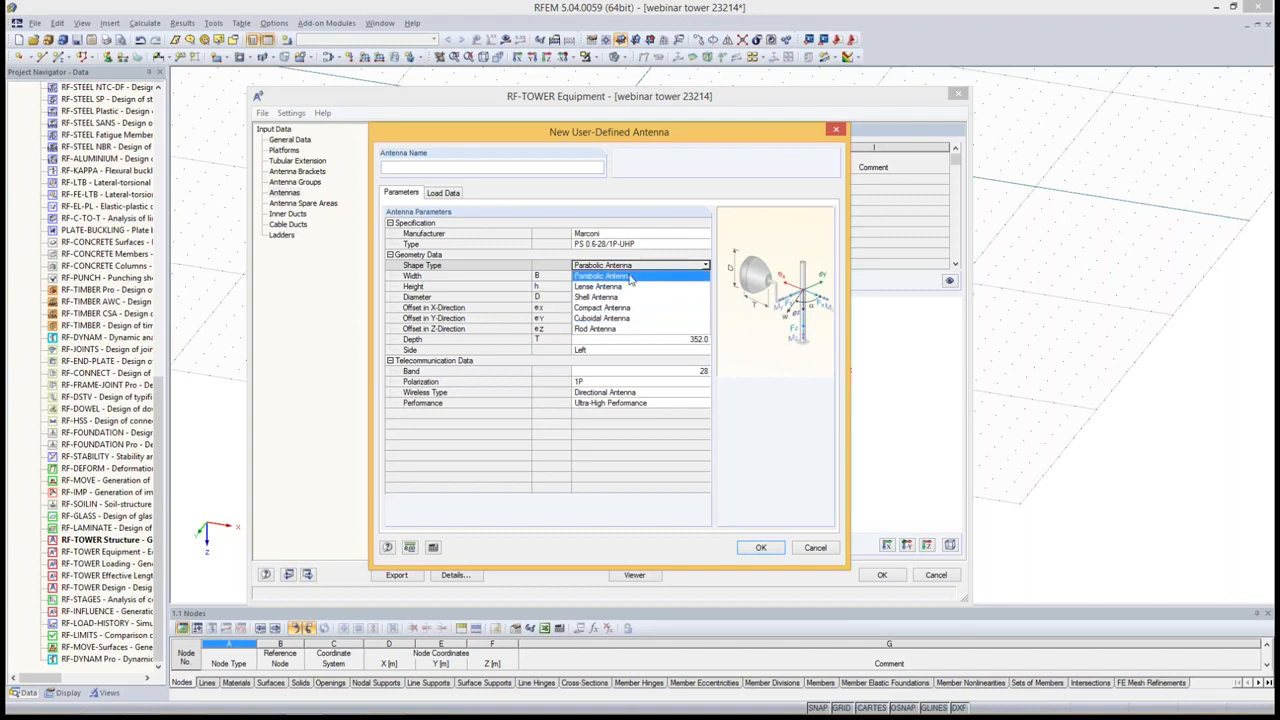
pyautogui.click(572, 276)
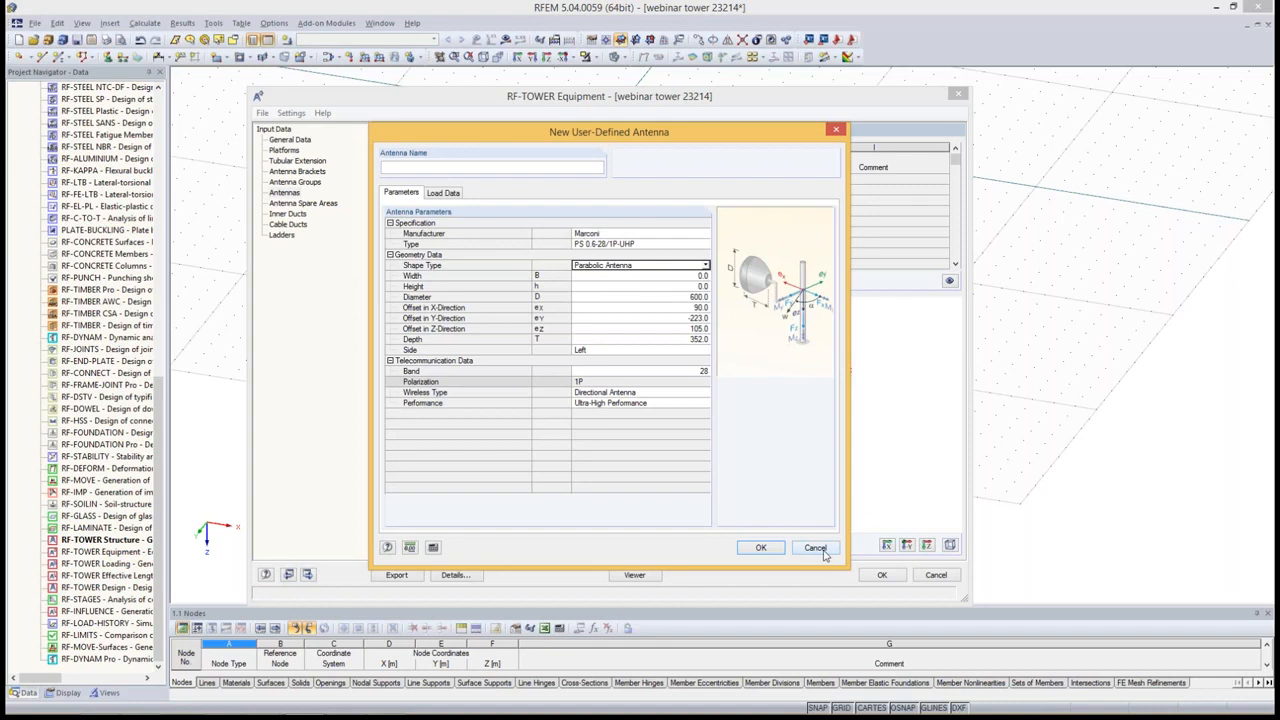
pyautogui.click(446, 193)
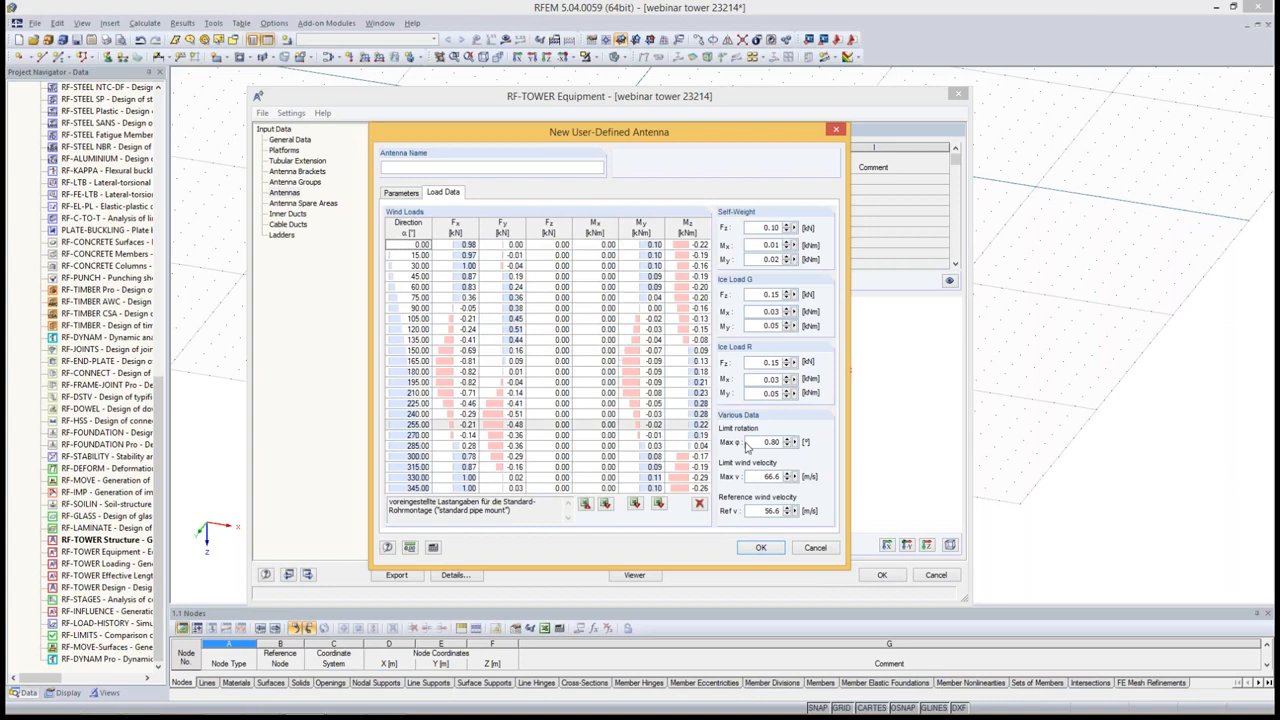
pyautogui.click(815, 547)
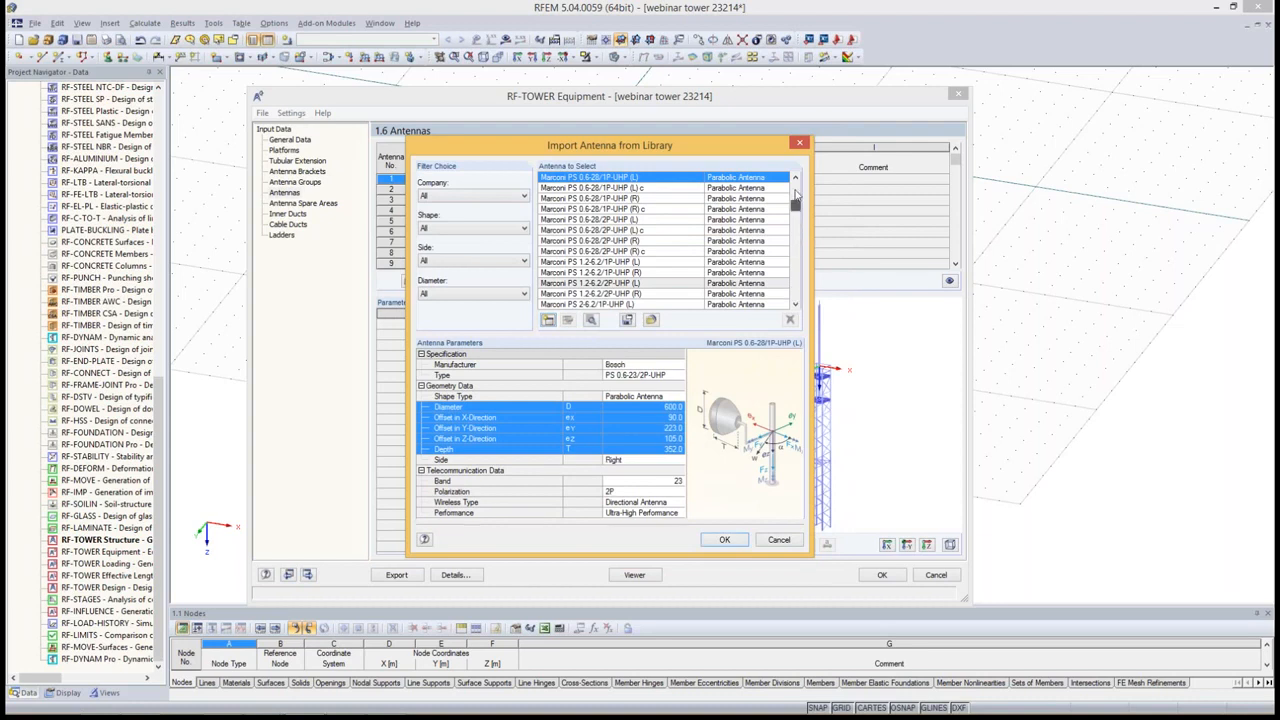
# Import the Bosch PS 0.3-15/1P-UHP (L) SIAE-Radio parabolic antenna from the library as antenna 1
pyautogui.moveTo(795, 295); pyautogui.dragTo(795, 180)
pyautogui.click(736, 232)
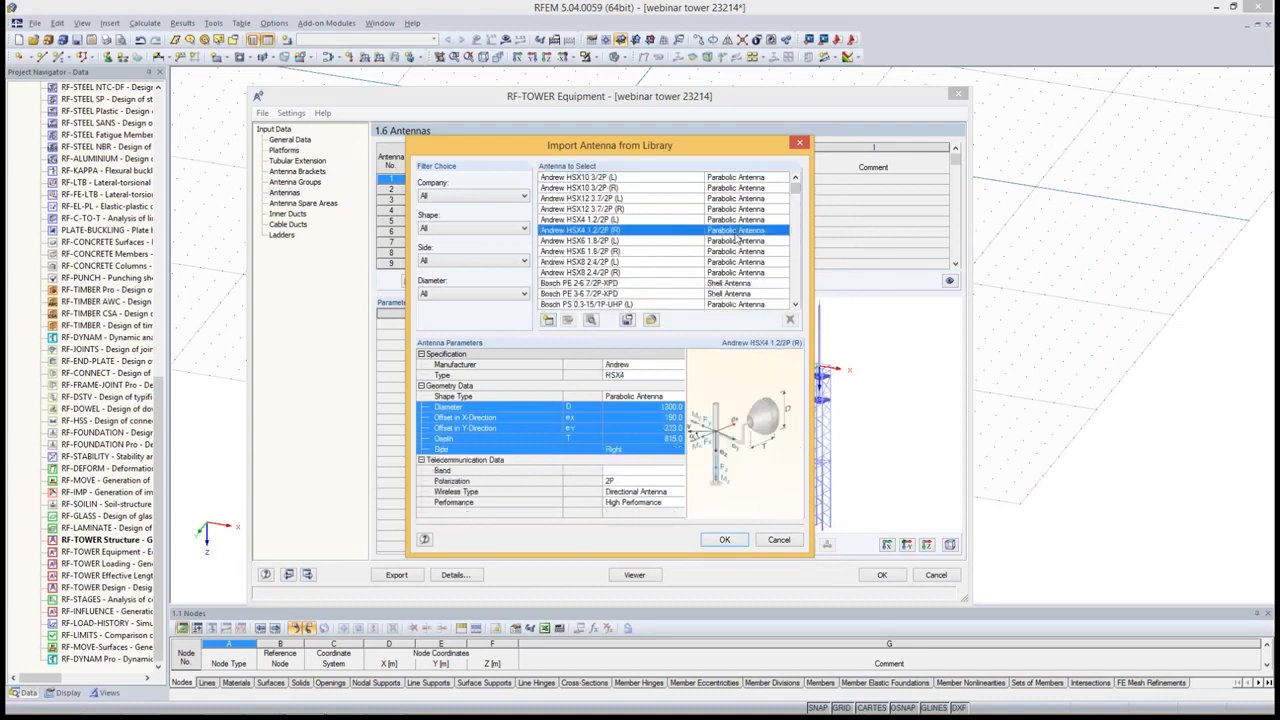
pyautogui.scroll(-3, 736, 238)
pyautogui.click(698, 231)
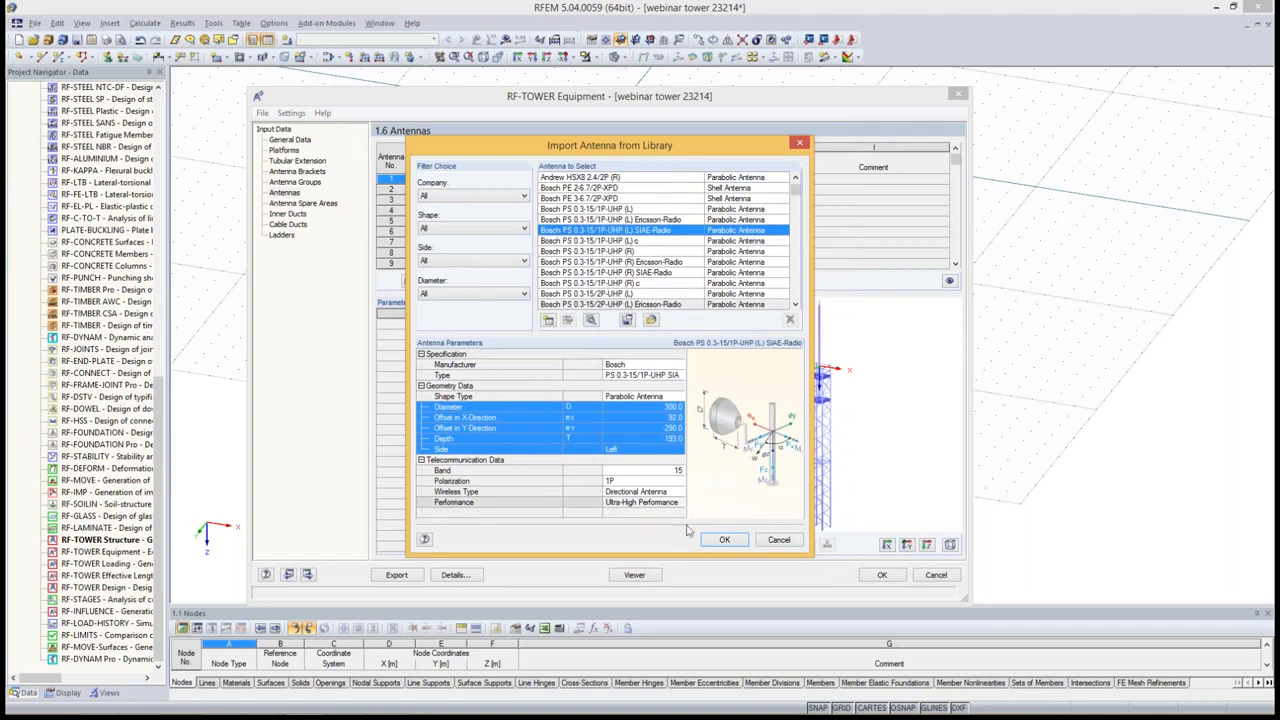
pyautogui.click(722, 541)
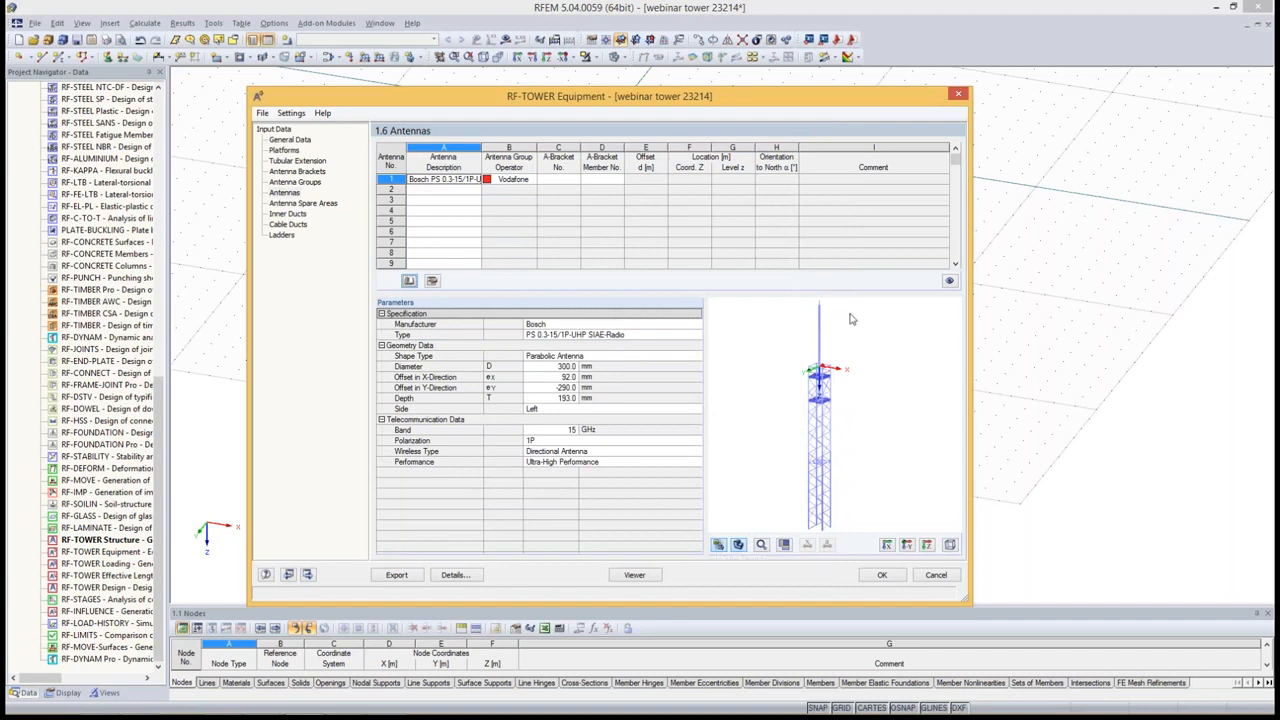
# Assign antenna 1 to antenna bracket 1 between the platforms
pyautogui.click(574, 180)
pyautogui.click(576, 180)
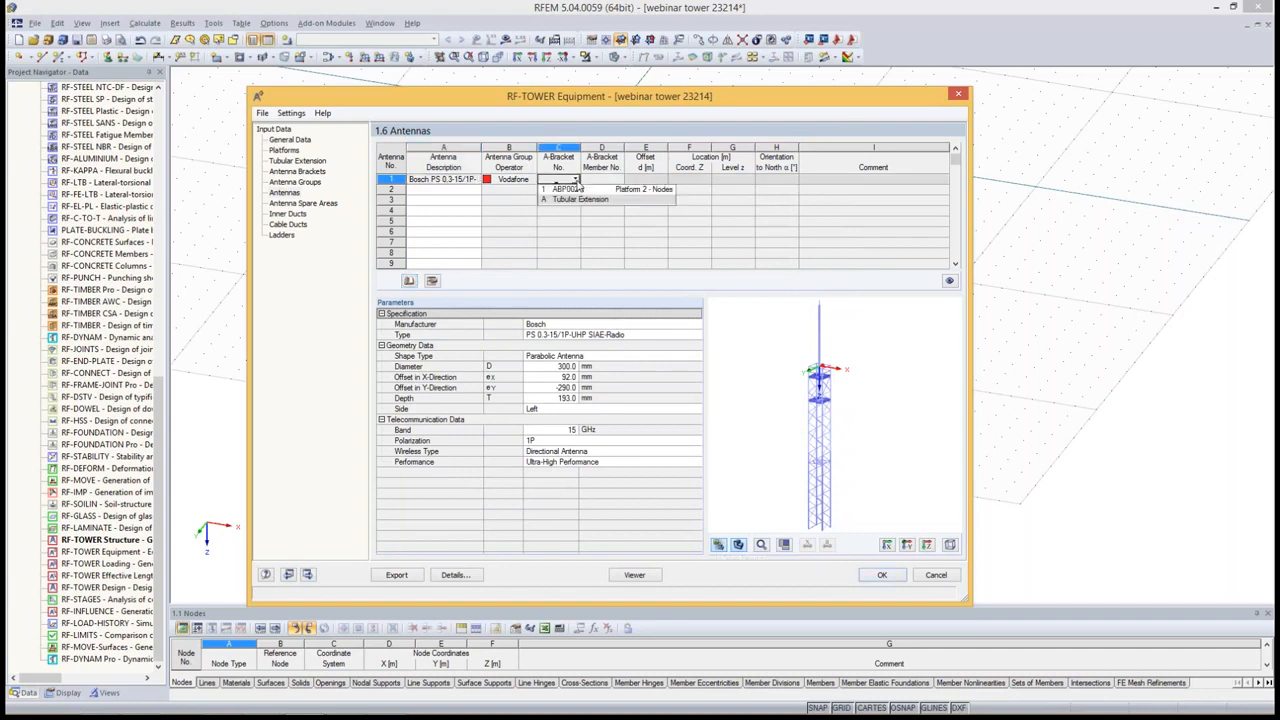
pyautogui.click(578, 193)
# Set the offset of antenna 1 along its bracket to -1.200 m
pyautogui.click(827, 390)
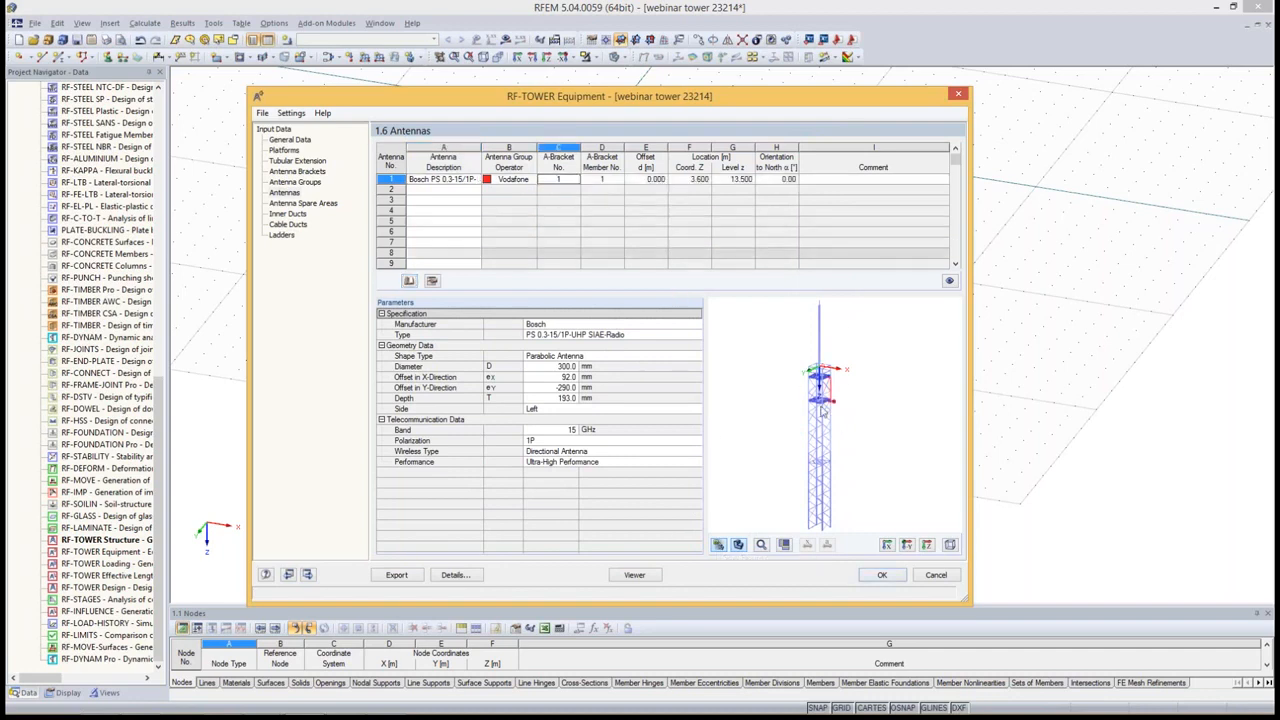
pyautogui.scroll(2, 815, 395)
pyautogui.scroll(3, 826, 404)
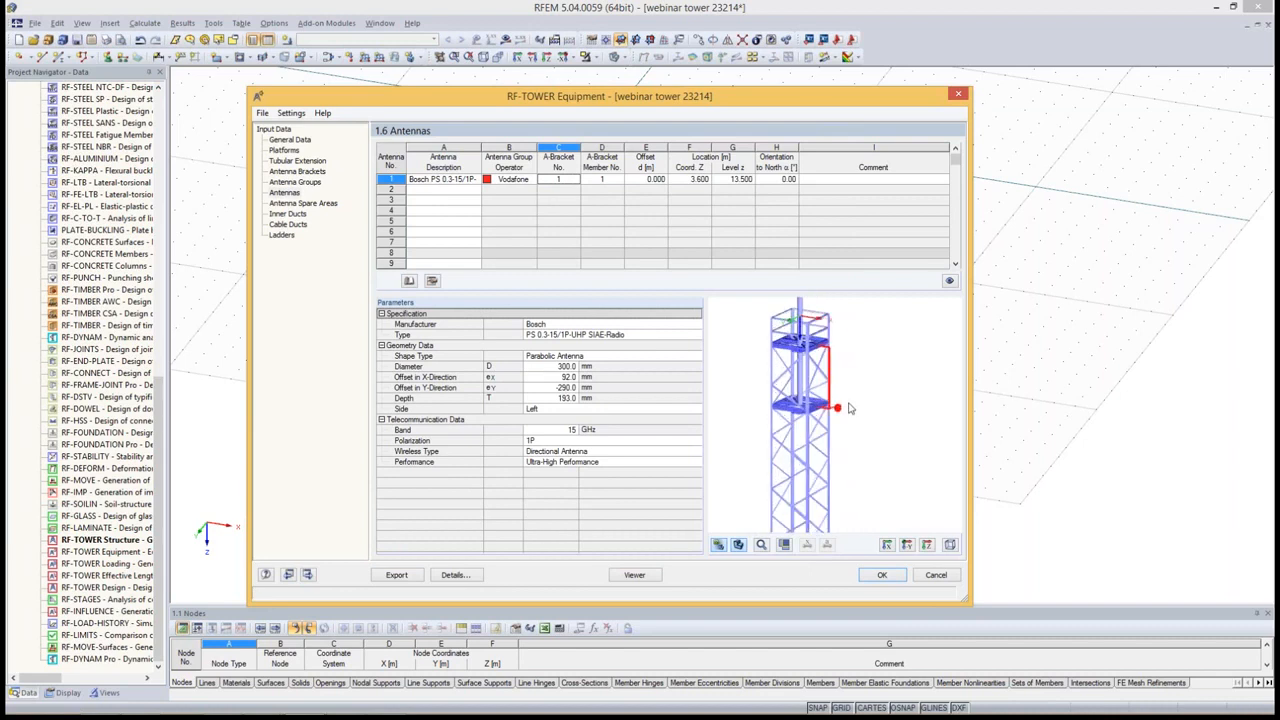
pyautogui.scroll(2, 828, 410)
pyautogui.scroll(2, 826, 410)
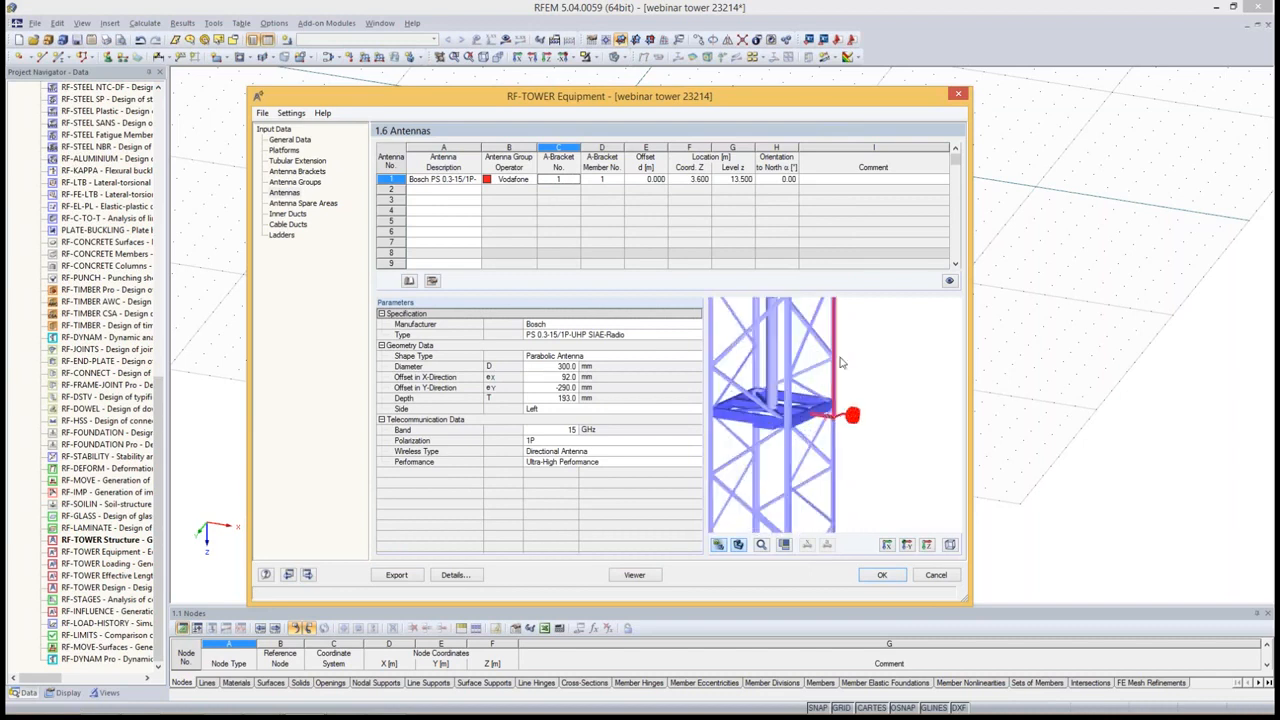
pyautogui.scroll(2, 826, 410)
pyautogui.click(655, 181)
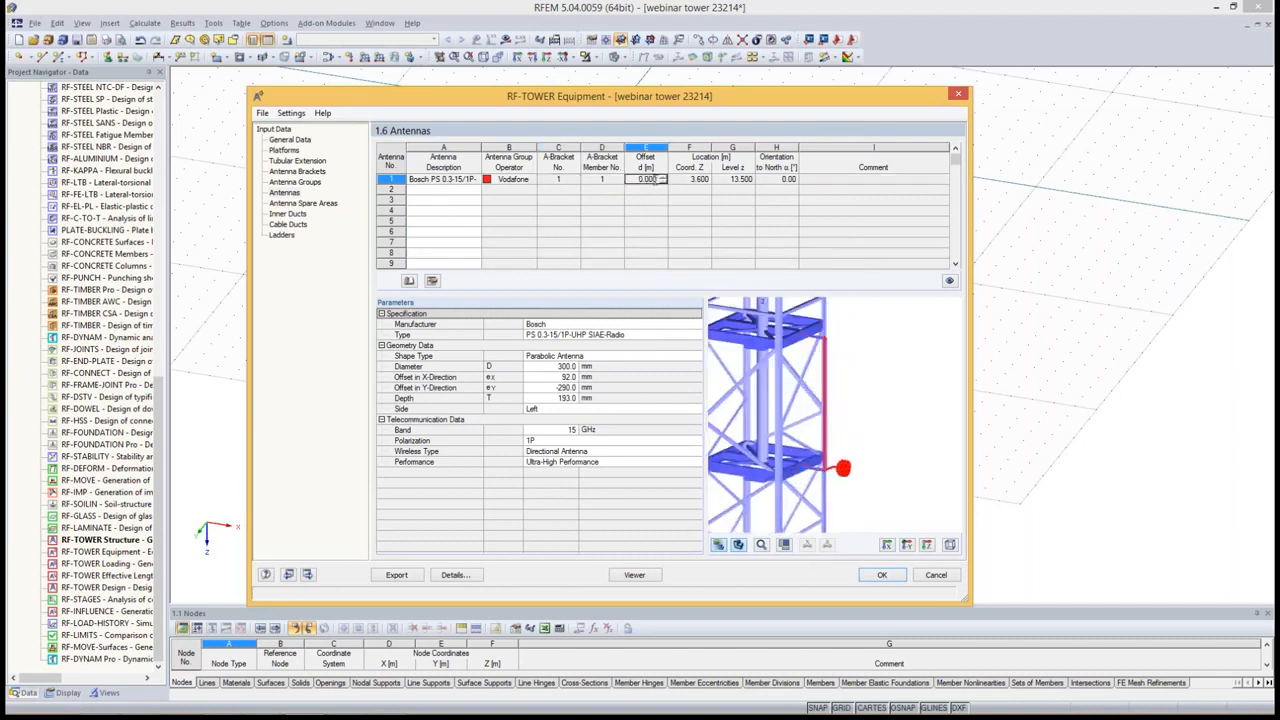
pyautogui.click(663, 183)
pyautogui.click(663, 183)
pyautogui.click(663, 183)
pyautogui.click(663, 183)
pyautogui.click(663, 183)
pyautogui.click(663, 183)
pyautogui.click(663, 183)
pyautogui.click(663, 183)
pyautogui.click(663, 183)
pyautogui.click(663, 183)
pyautogui.click(663, 183)
pyautogui.click(662, 181)
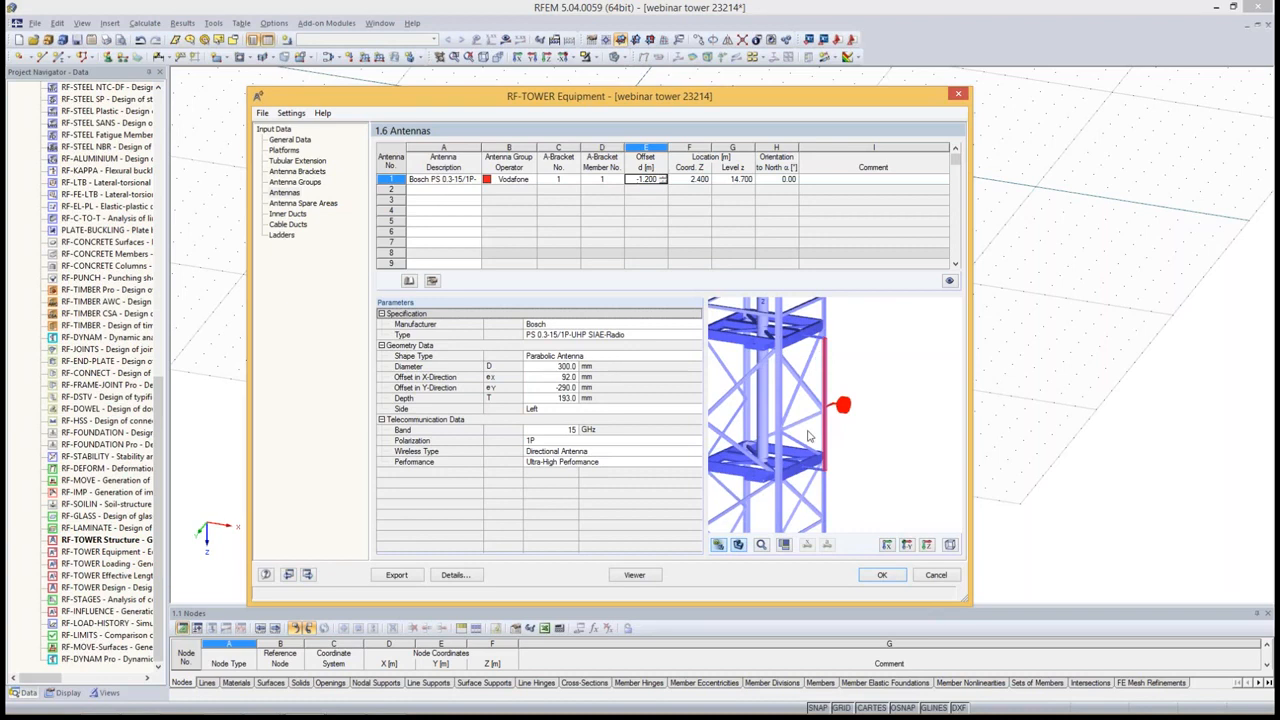
# Define antenna spare area 1 with a width of 1 m and a height of 1 m
pyautogui.click(312, 205)
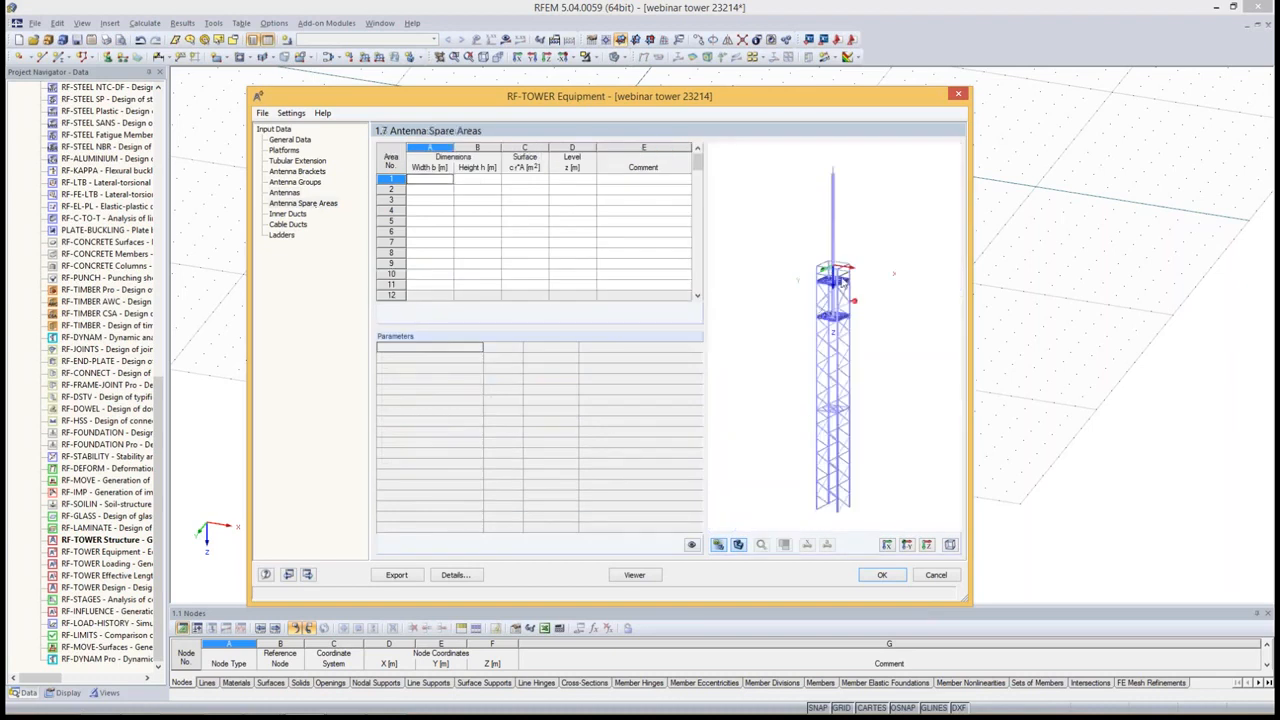
pyautogui.scroll(4, 843, 283)
pyautogui.scroll(1, 842, 281)
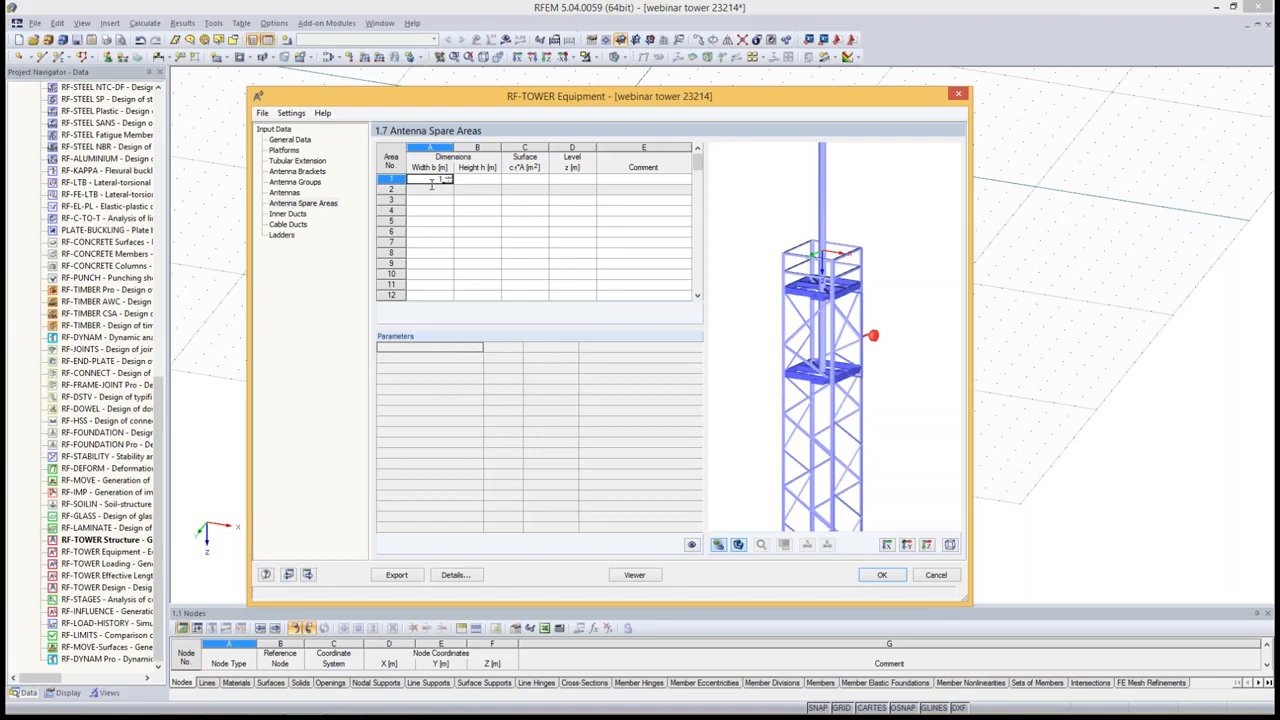
pyautogui.press('Tab')
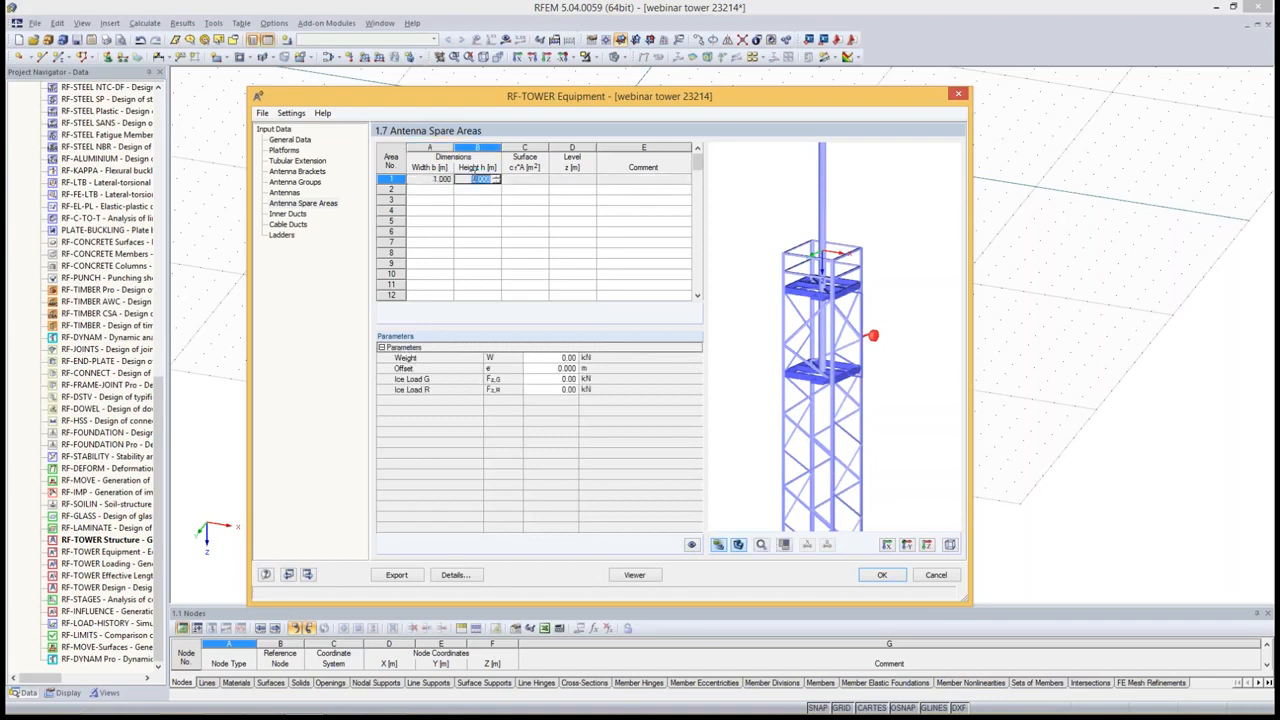
pyautogui.write('1')
# Set the spare area's level to 16.550 m by picking node 2 near the tower top in the model
pyautogui.click(581, 179)
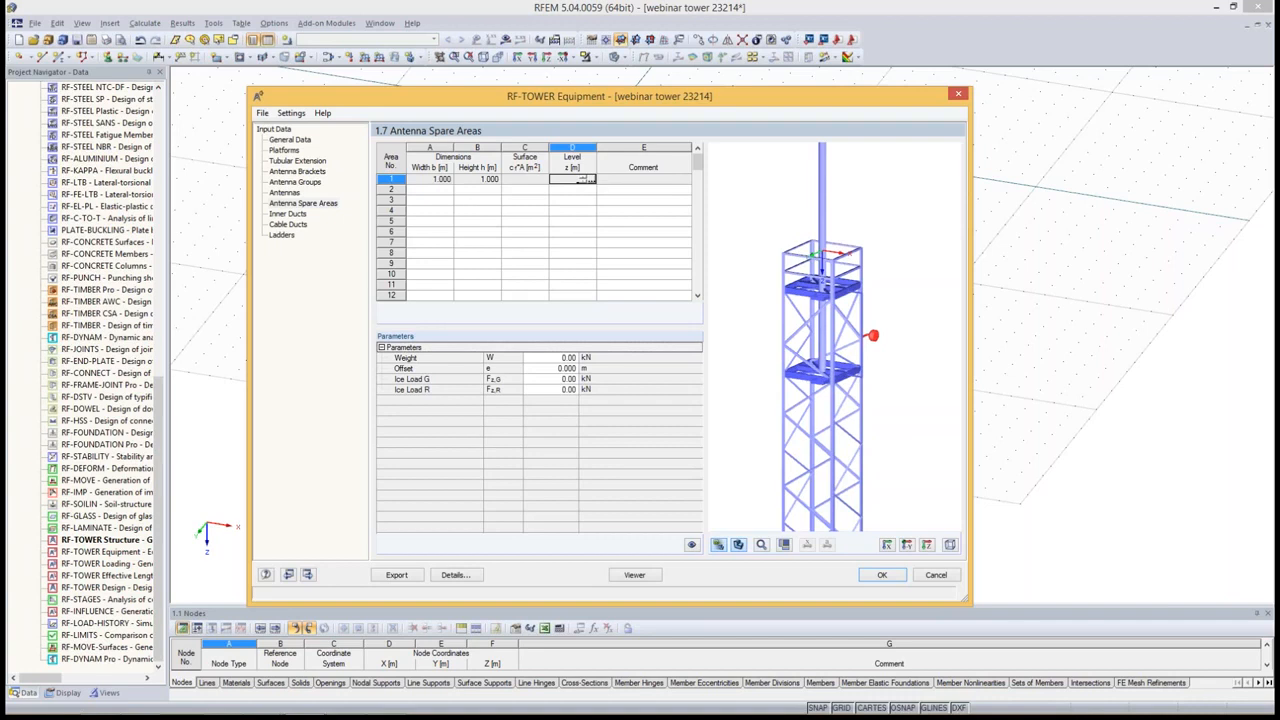
pyautogui.click(585, 178)
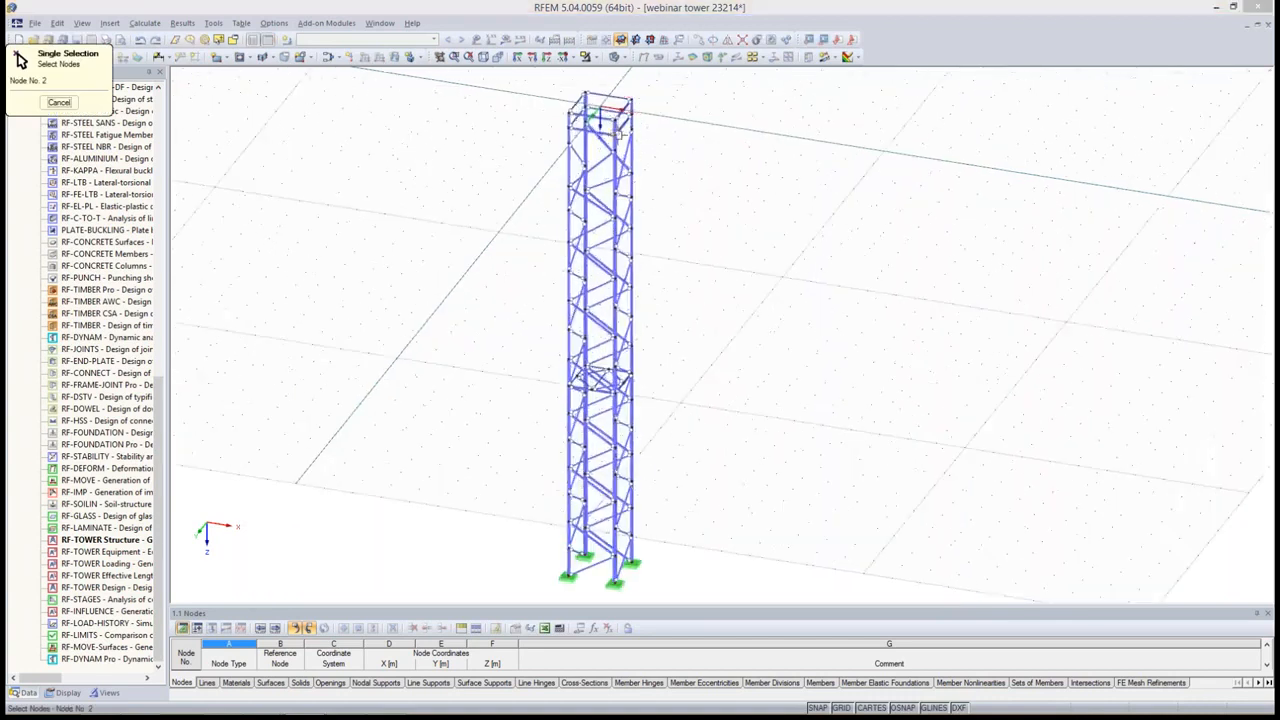
pyautogui.click(618, 134)
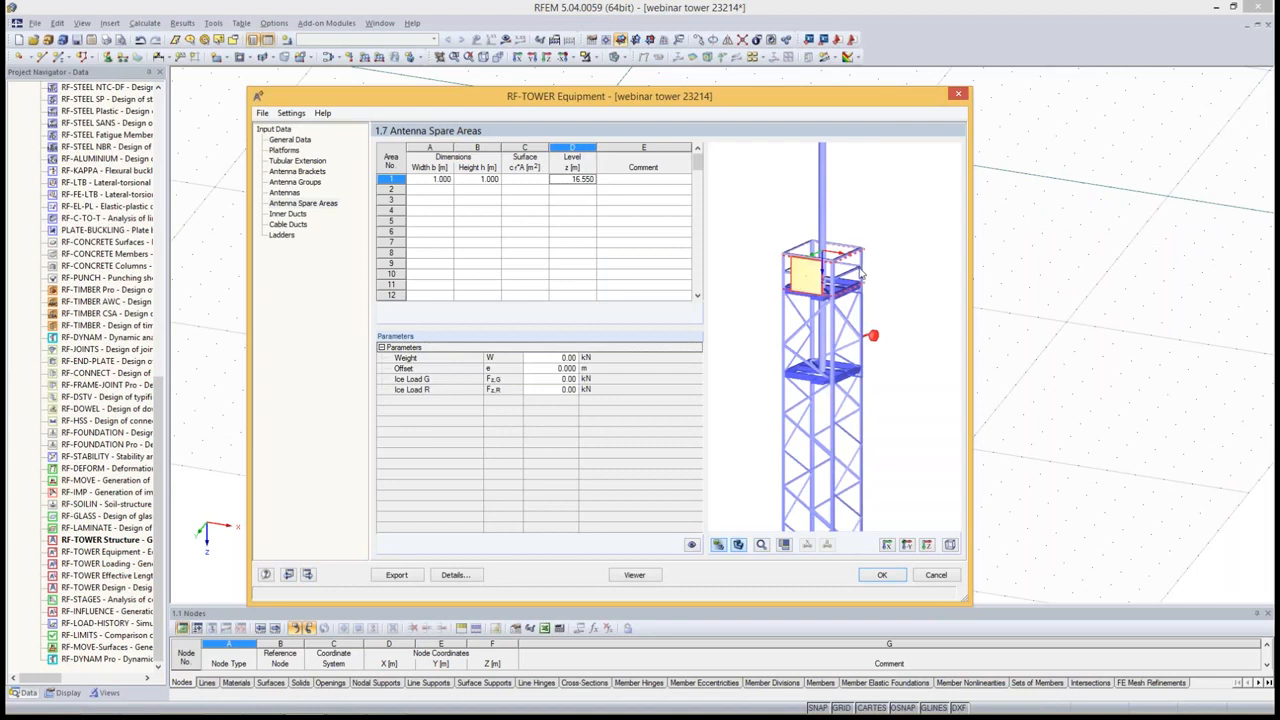
# Give the spare area a weight of 1 kN, an ice load G of 0.5 kN and an ice load R of 0.6 kN
pyautogui.click(560, 357)
pyautogui.write('1')
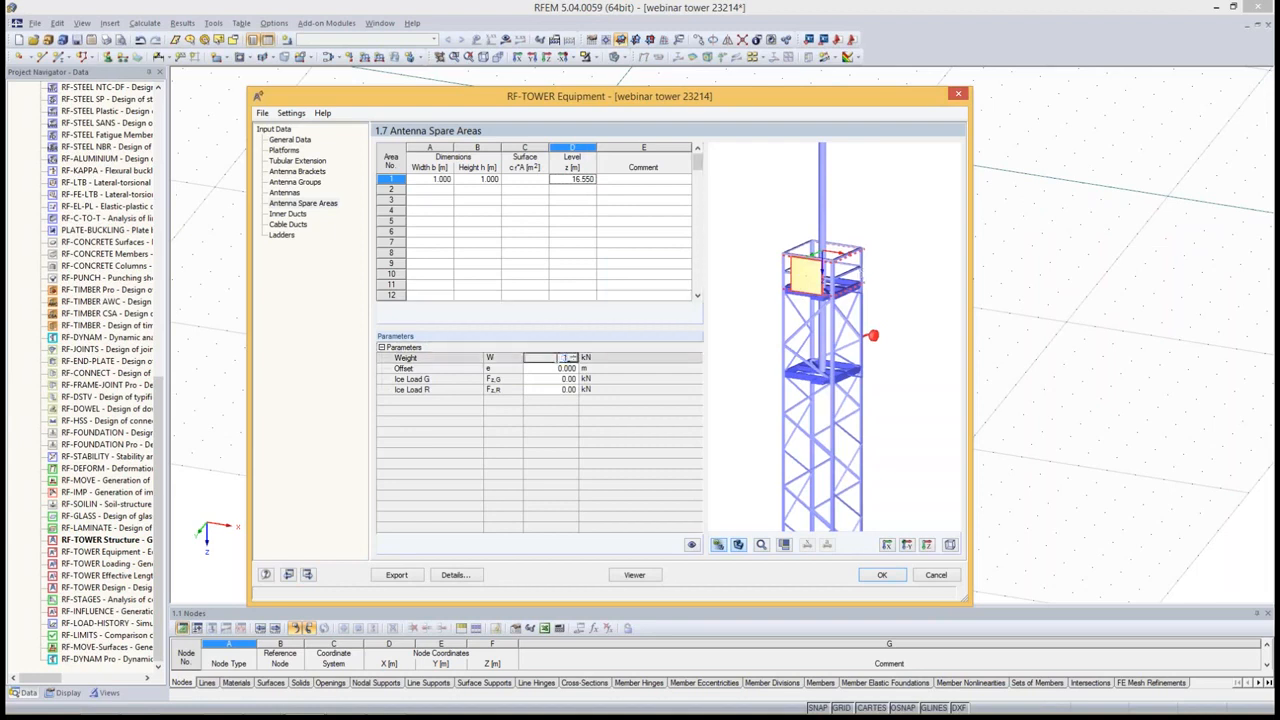
pyautogui.click(561, 379)
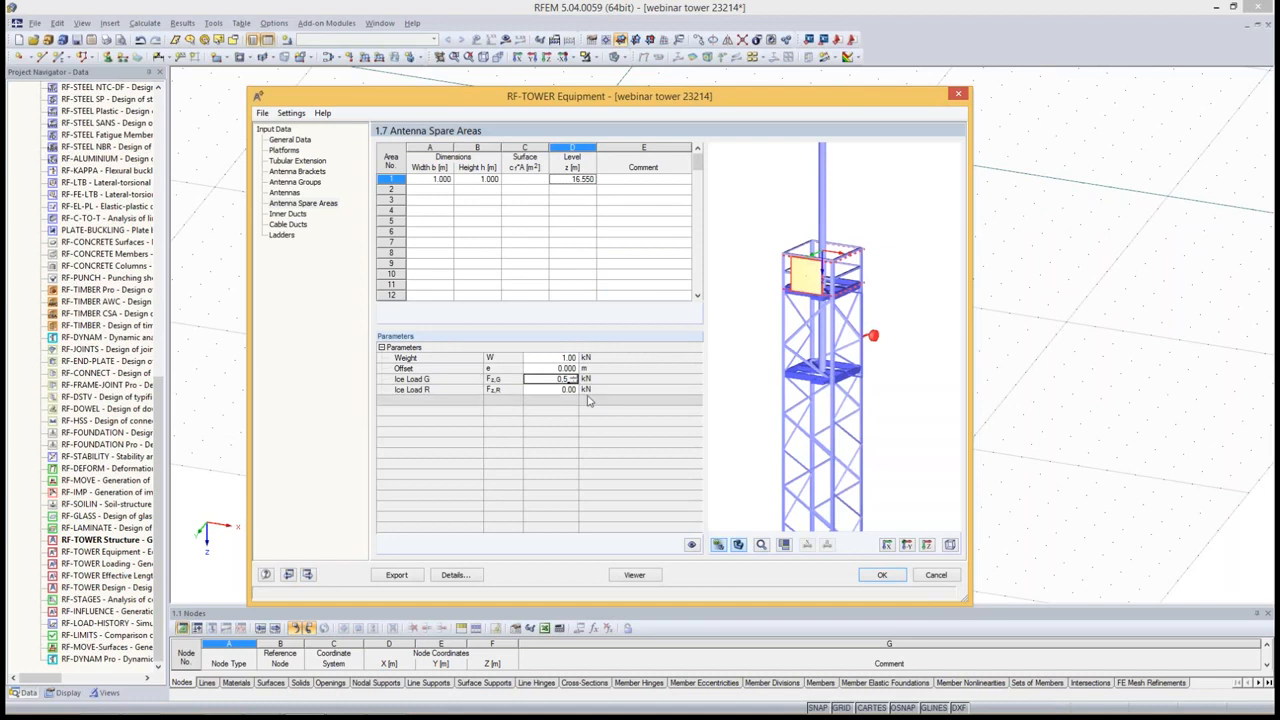
pyautogui.press('Return')
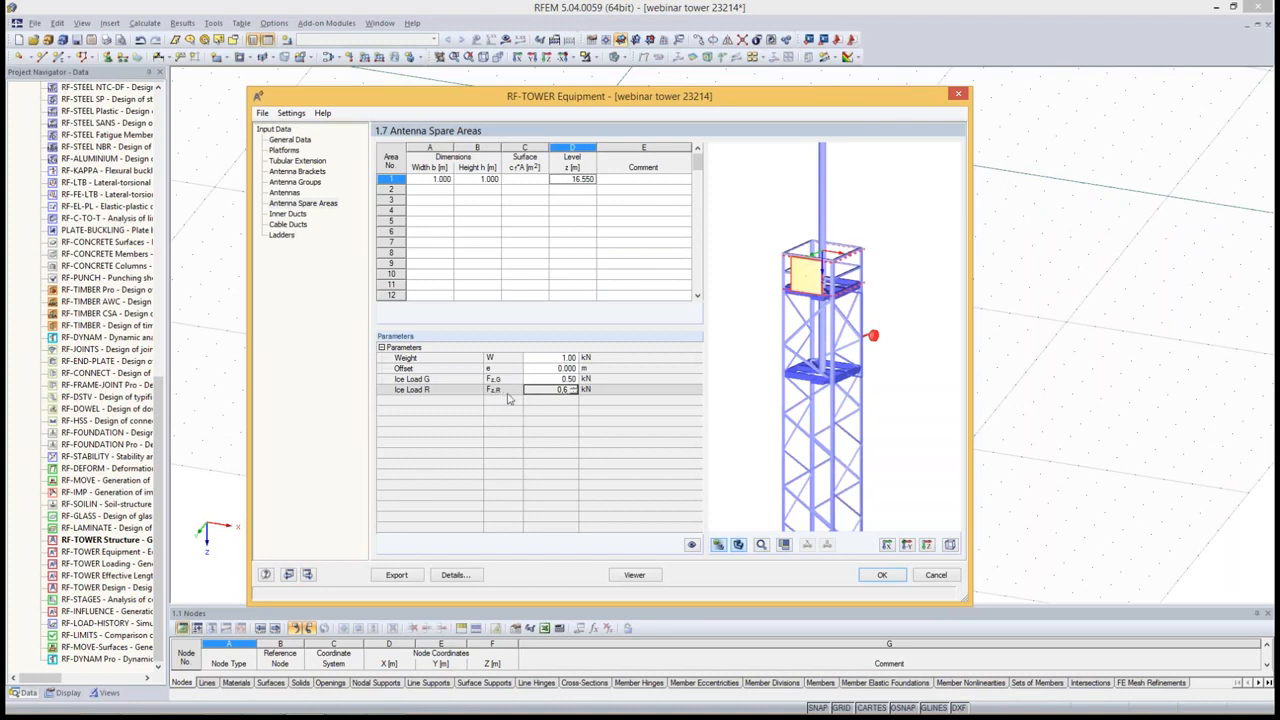
pyautogui.click(631, 386)
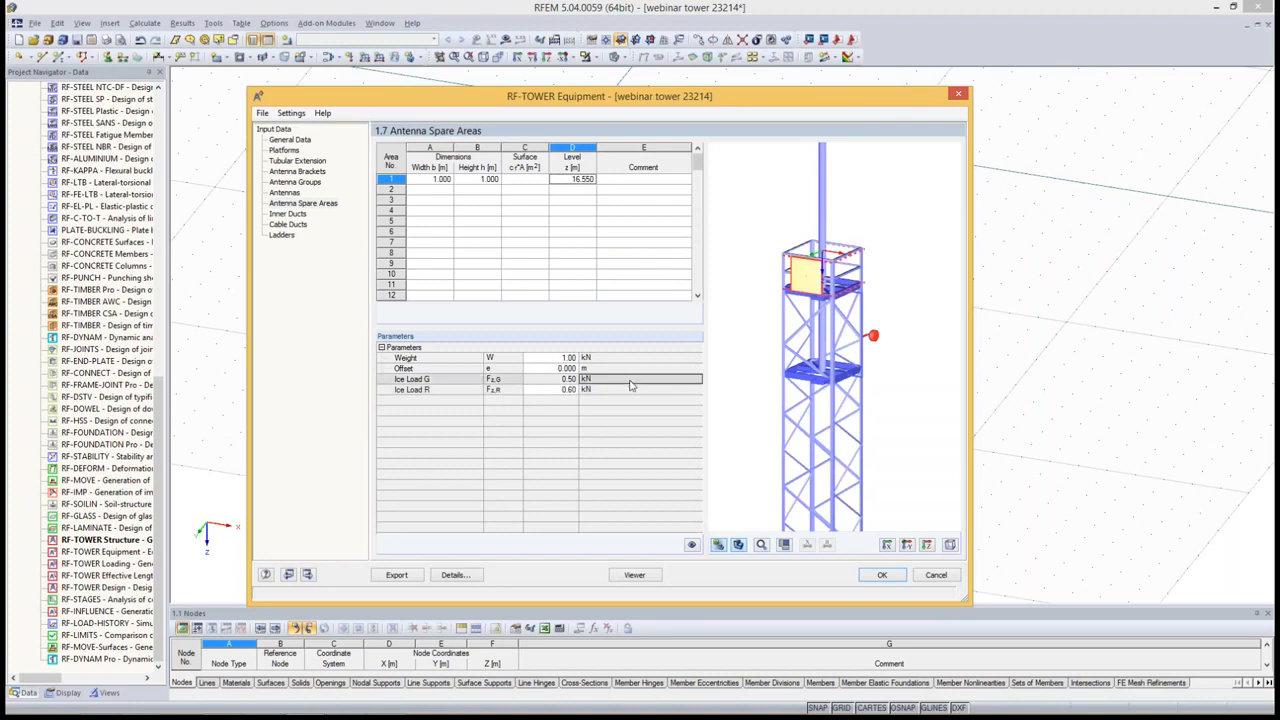
# Add inner duct 1 at the Center location of the tower
pyautogui.click(293, 215)
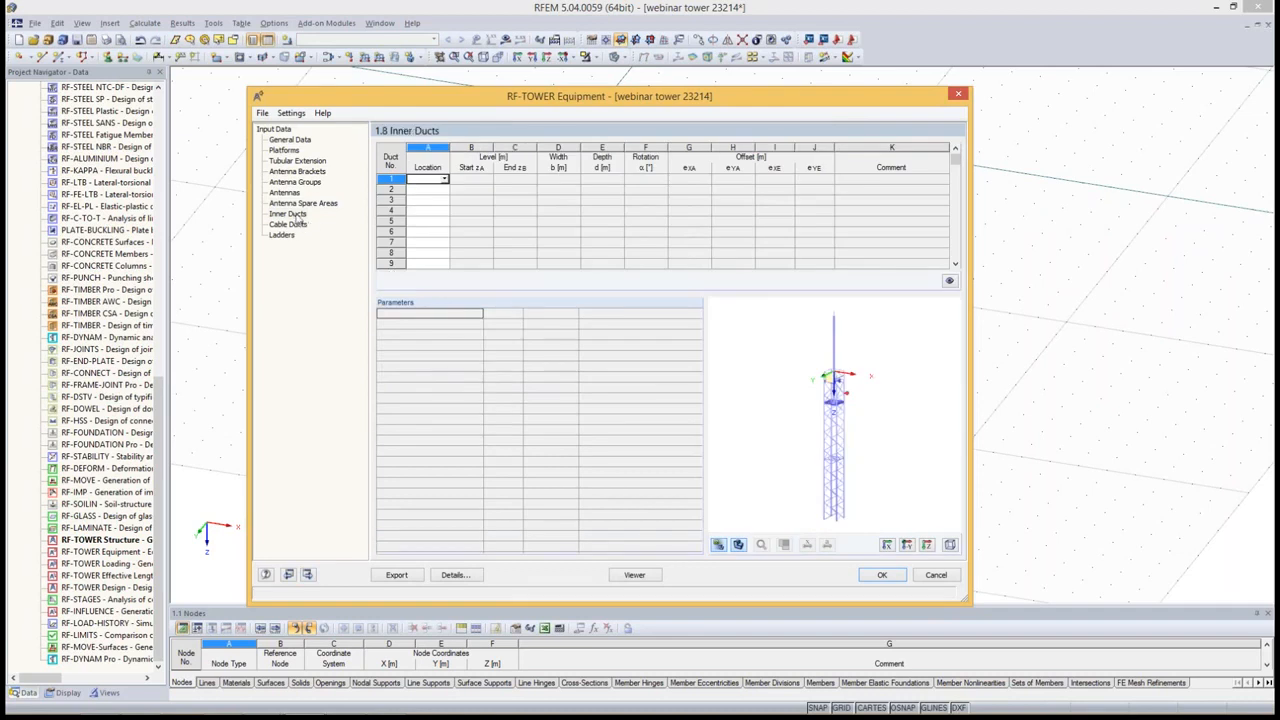
pyautogui.click(858, 464)
pyautogui.scroll(2, 828, 421)
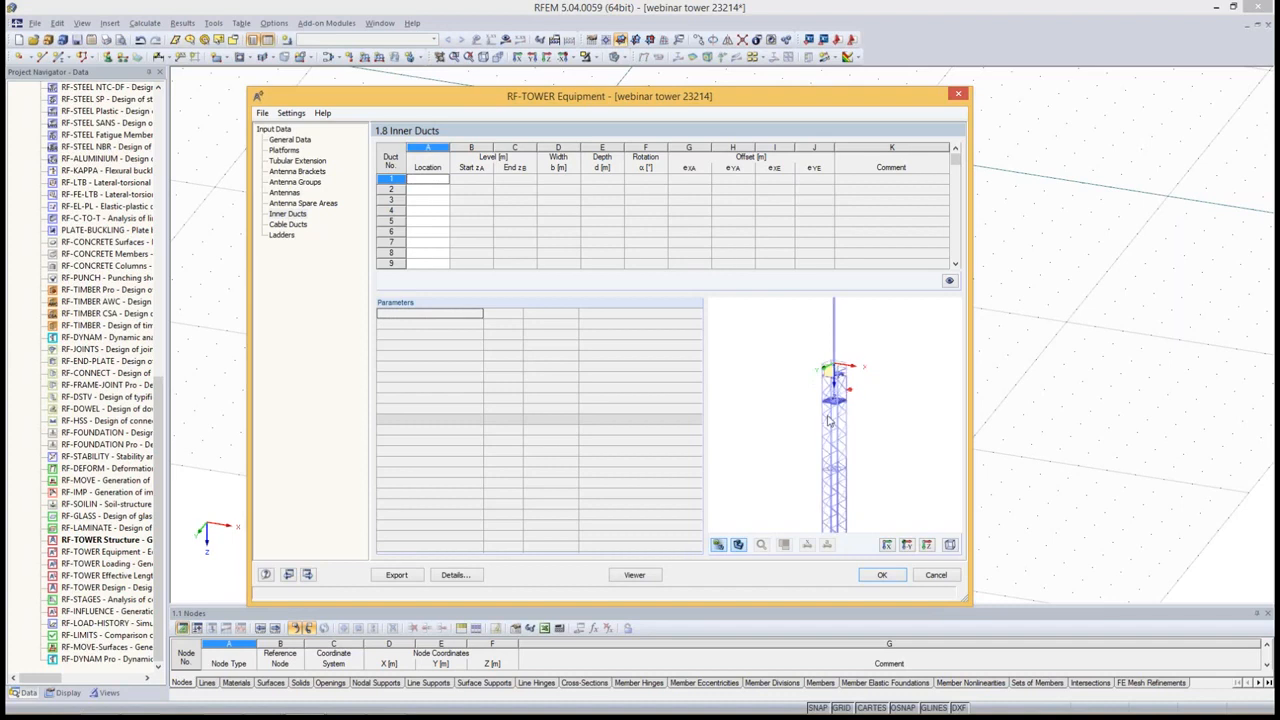
pyautogui.scroll(4, 828, 421)
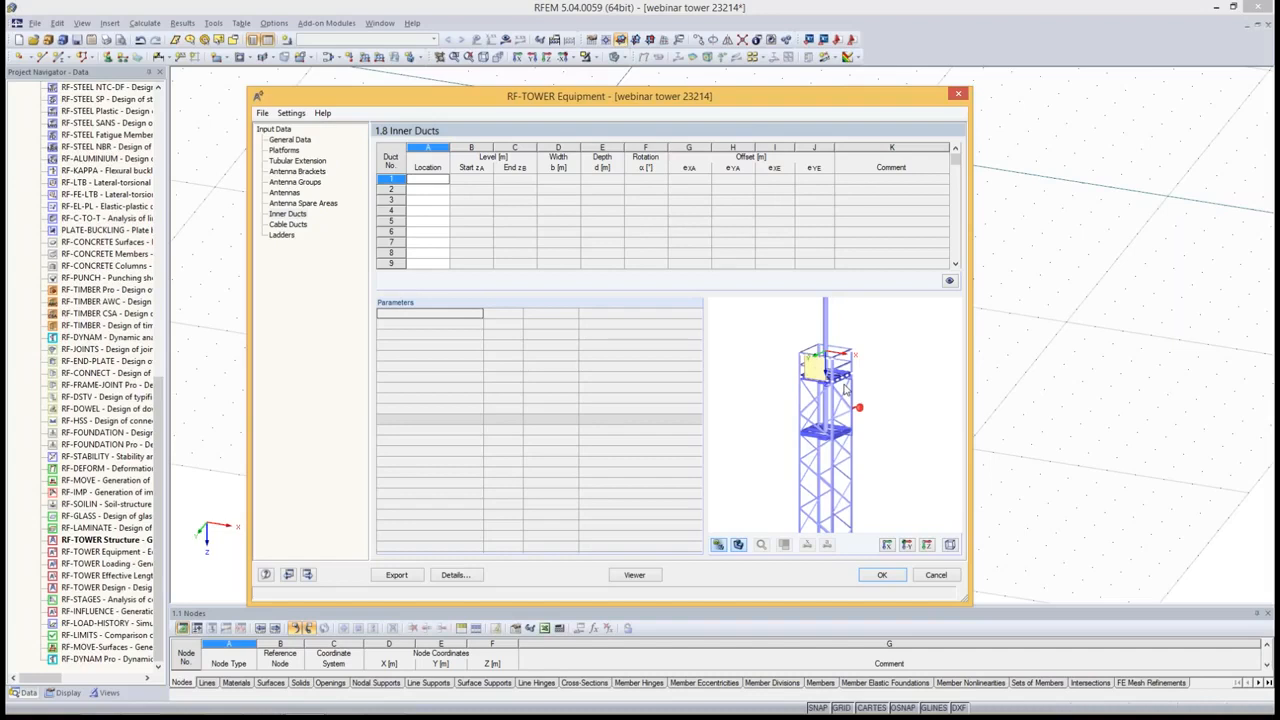
pyautogui.click(427, 179)
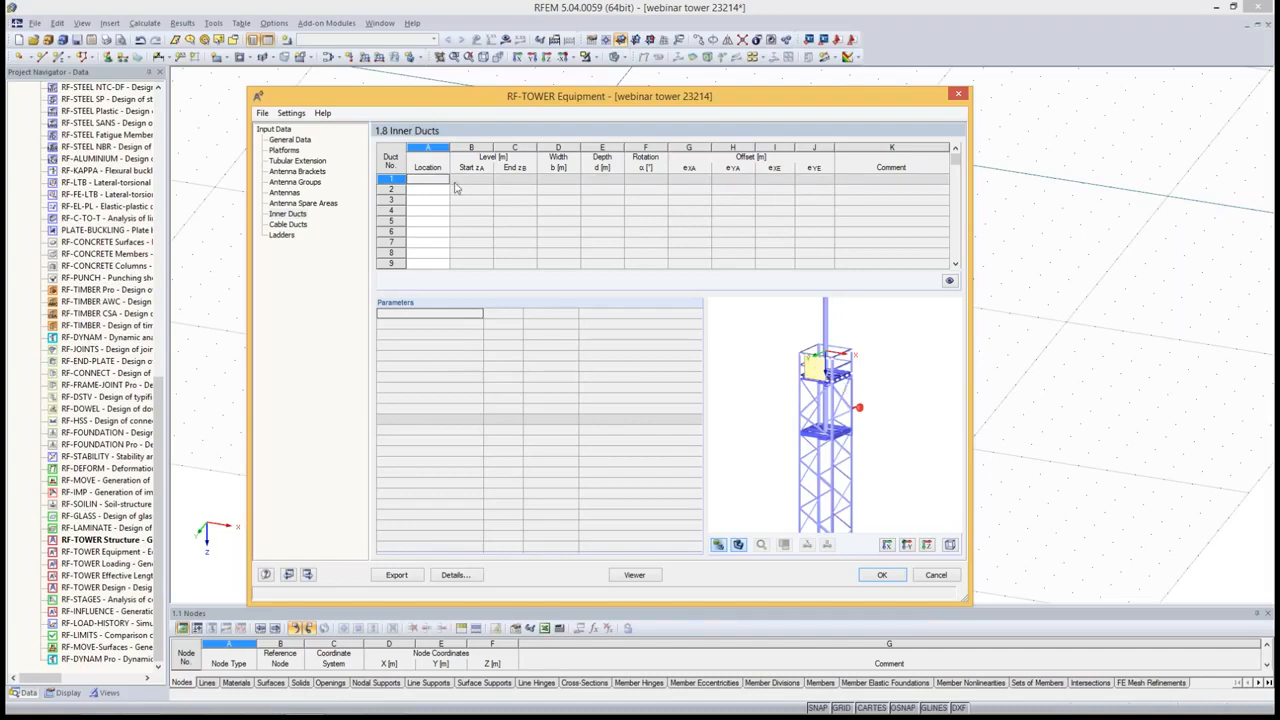
pyautogui.click(444, 179)
pyautogui.click(420, 231)
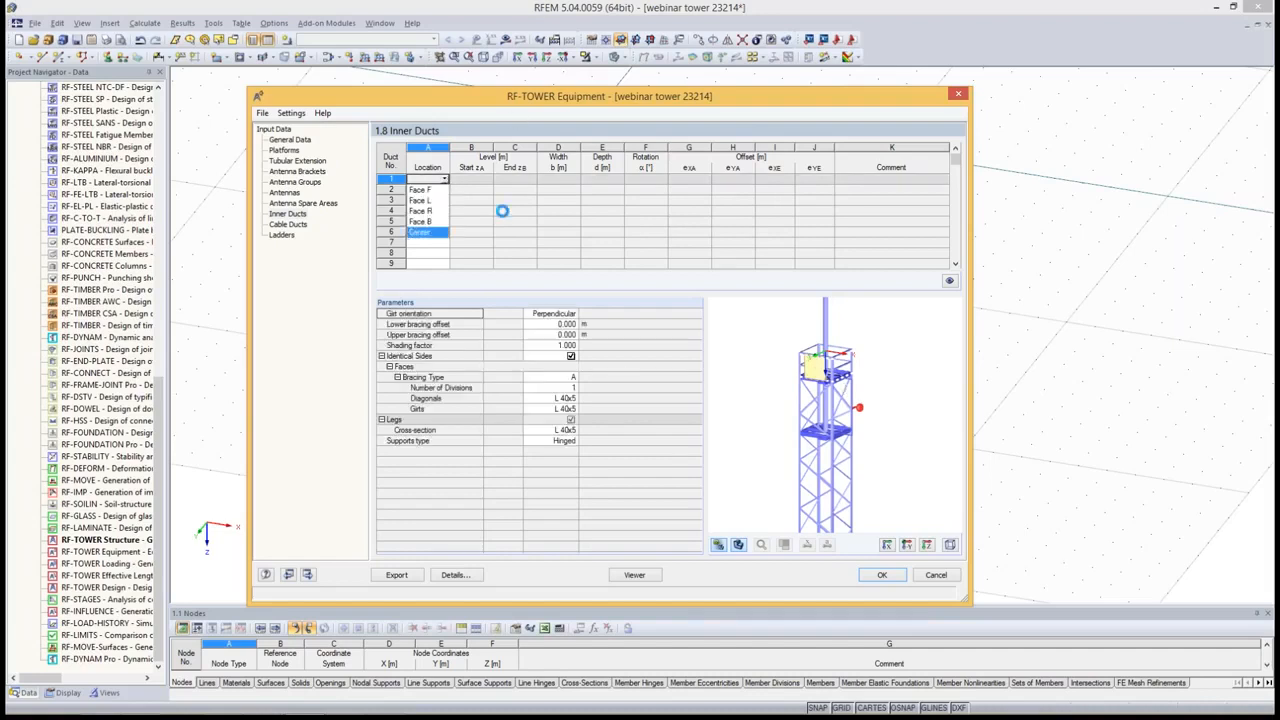
# Set the number of divisions of the inner duct's face bracing to 4
pyautogui.moveTo(828, 446); pyautogui.dragTo(835, 420, button='middle')
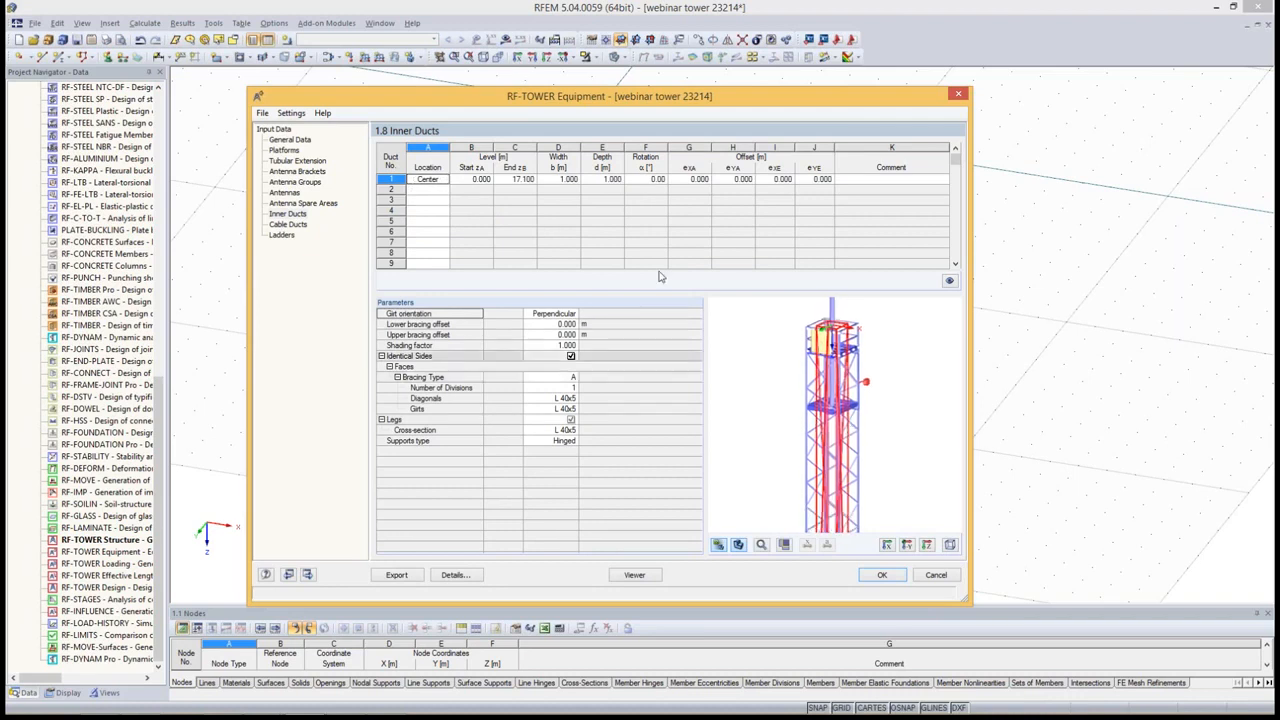
pyautogui.scroll(-2, 843, 399)
pyautogui.moveTo(851, 466); pyautogui.dragTo(851, 400, button='middle')
pyautogui.scroll(-2, 850, 408)
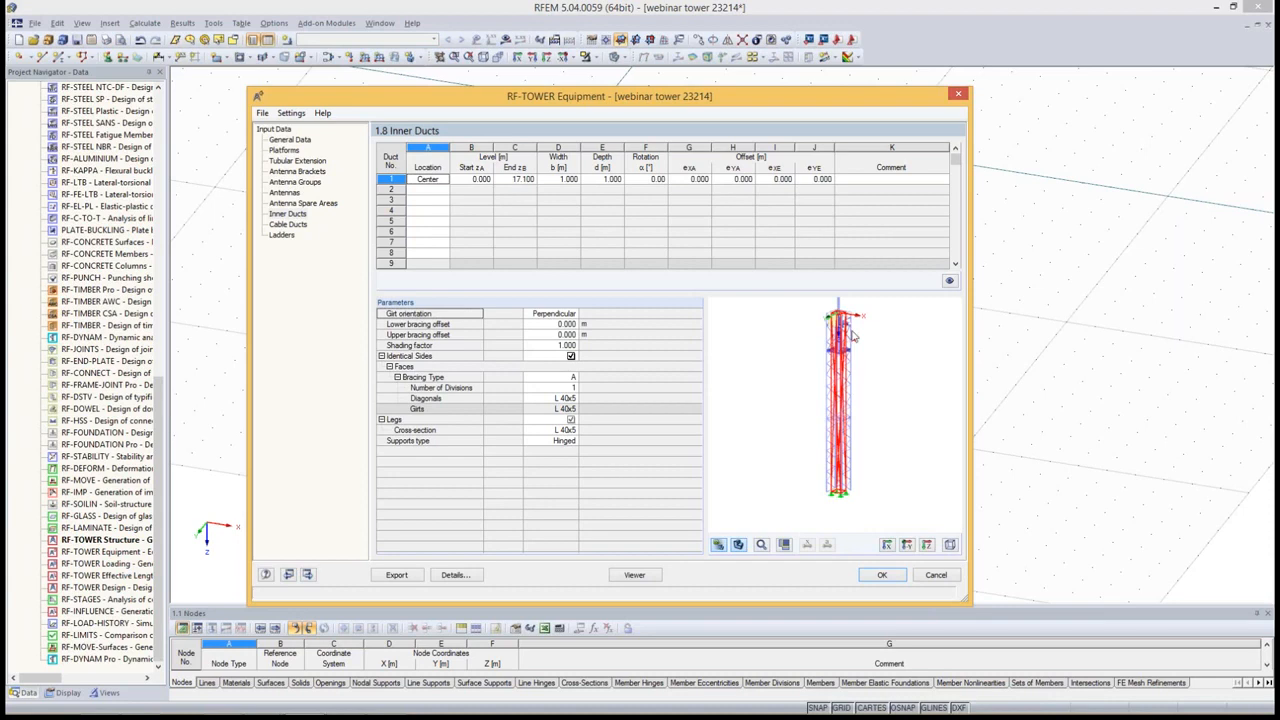
pyautogui.click(578, 388)
pyautogui.click(574, 385)
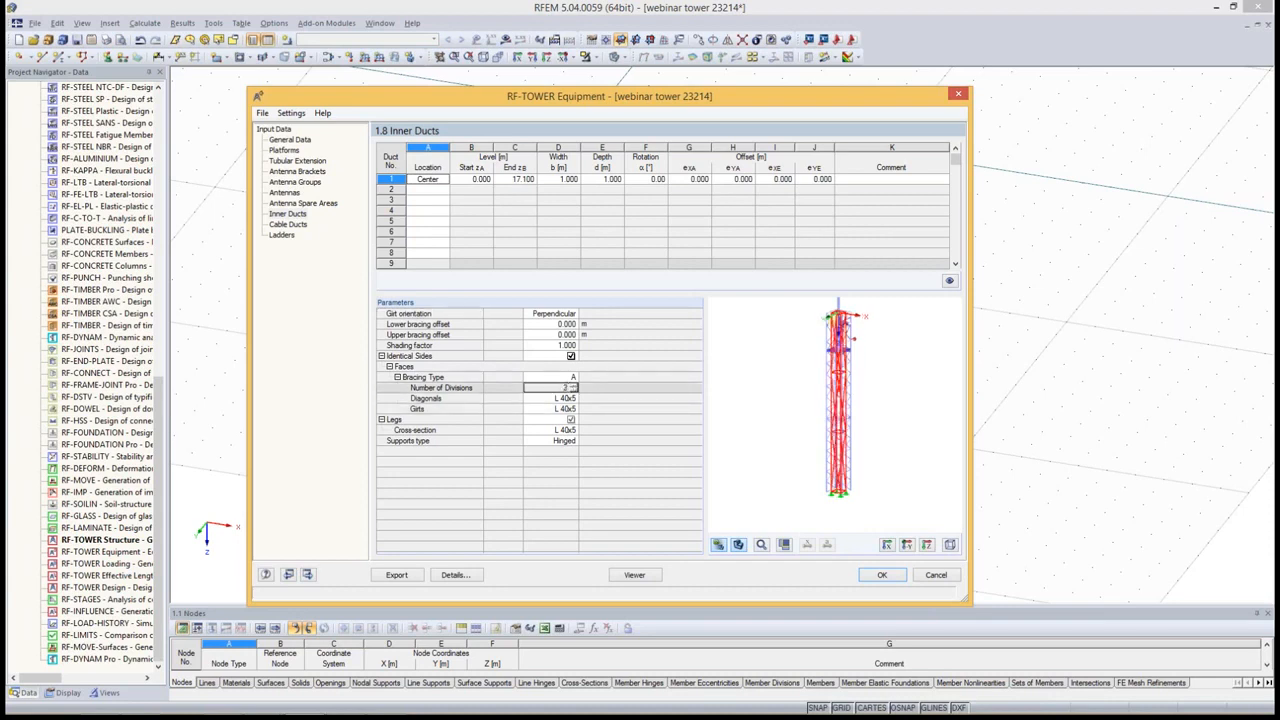
pyautogui.click(574, 386)
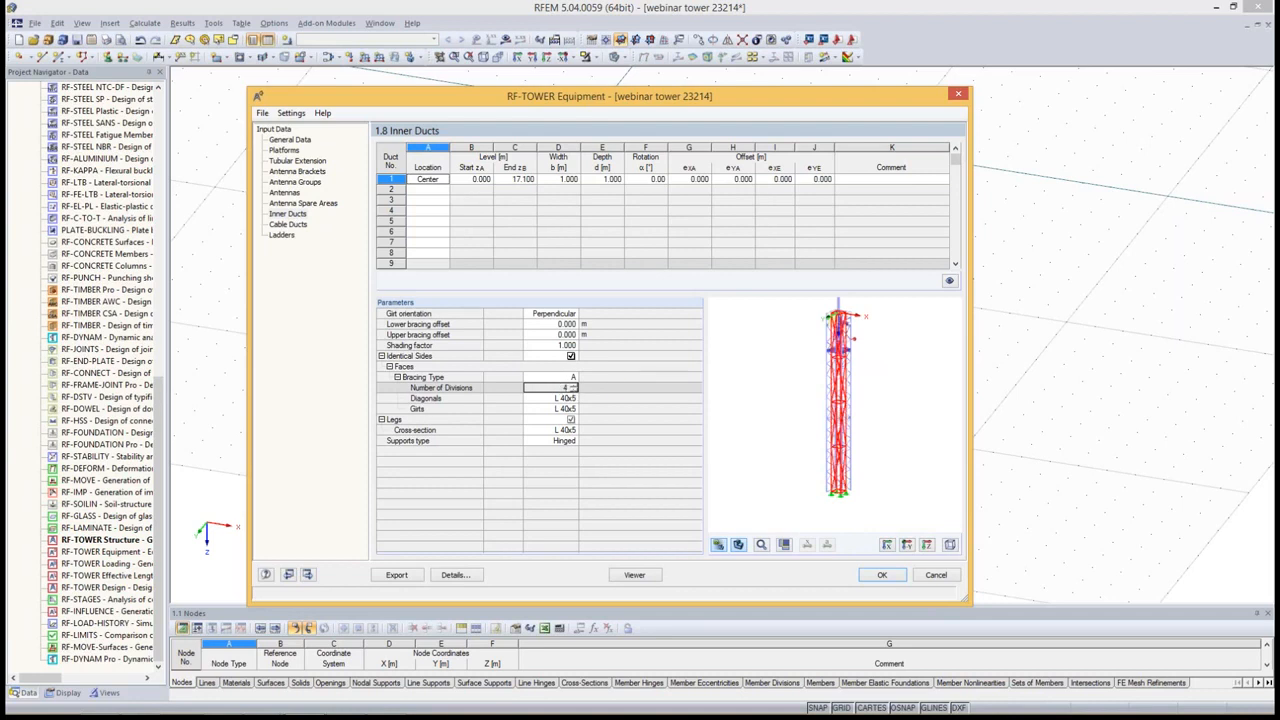
pyautogui.moveTo(558, 400); pyautogui.dragTo(556, 409)
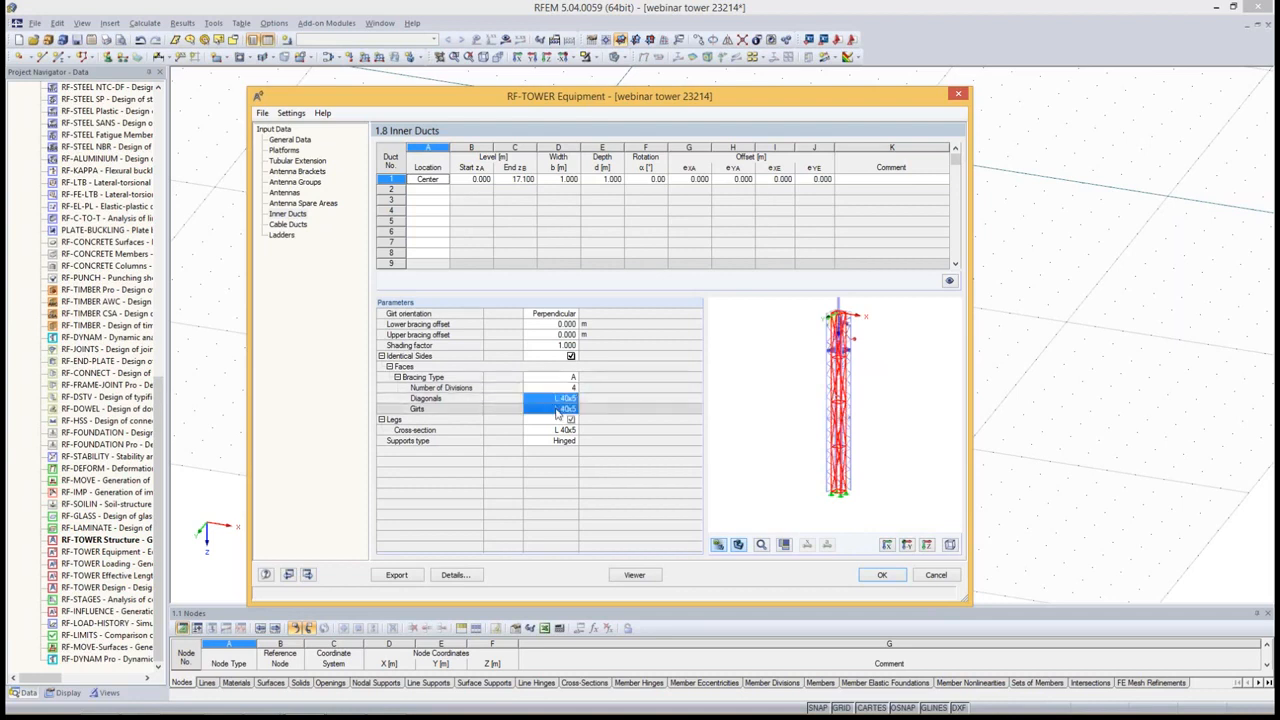
pyautogui.click(538, 441)
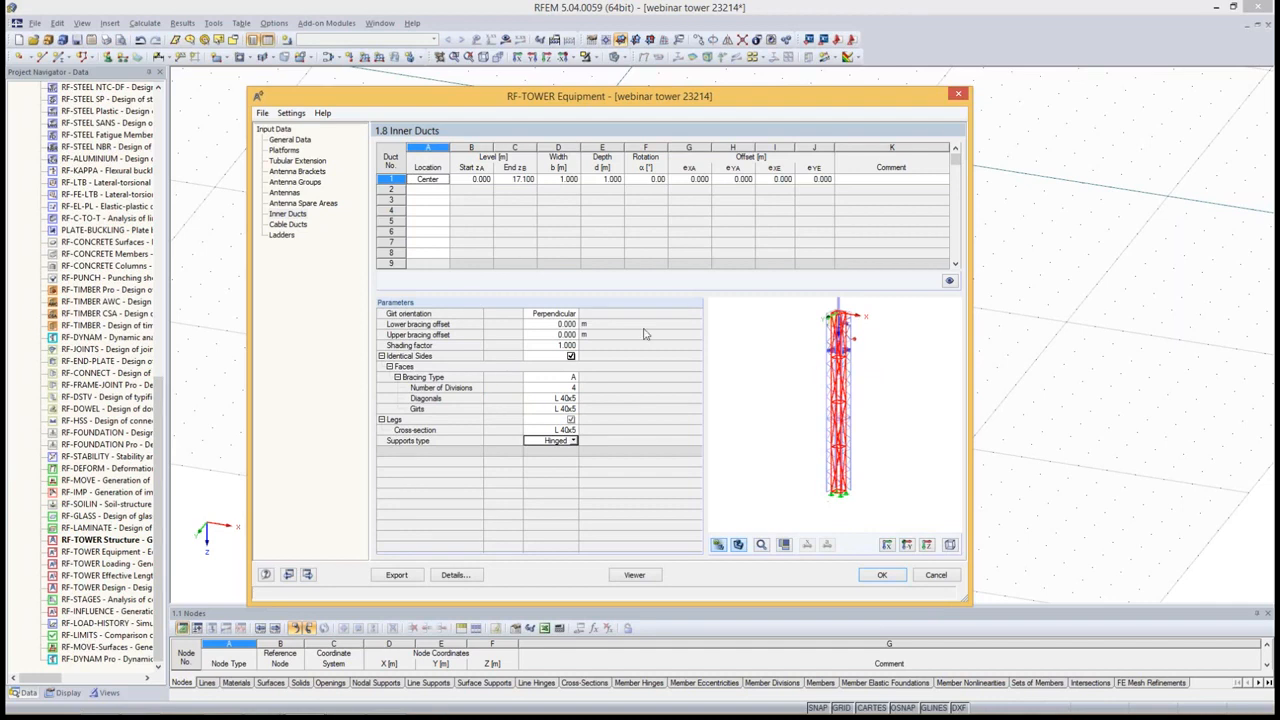
# Delete inner duct 1 from the inner ducts table
pyautogui.click(836, 326)
pyautogui.scroll(2, 851, 327)
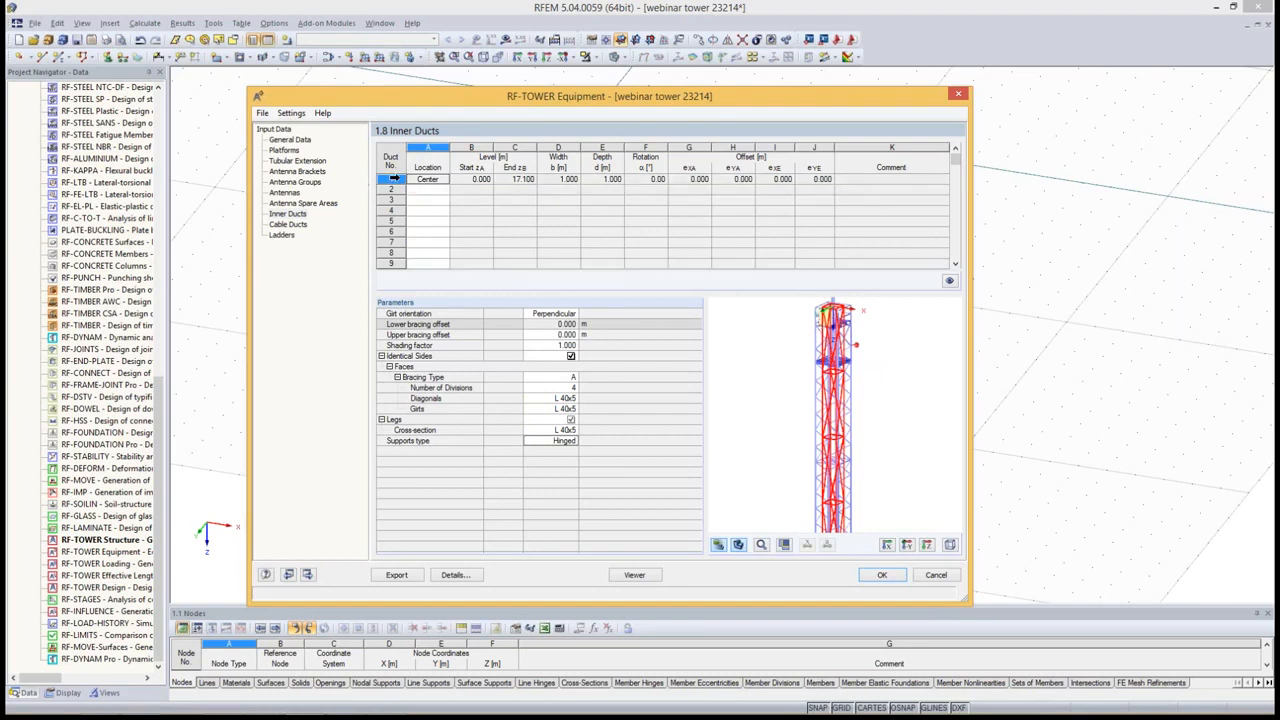
pyautogui.click(393, 178)
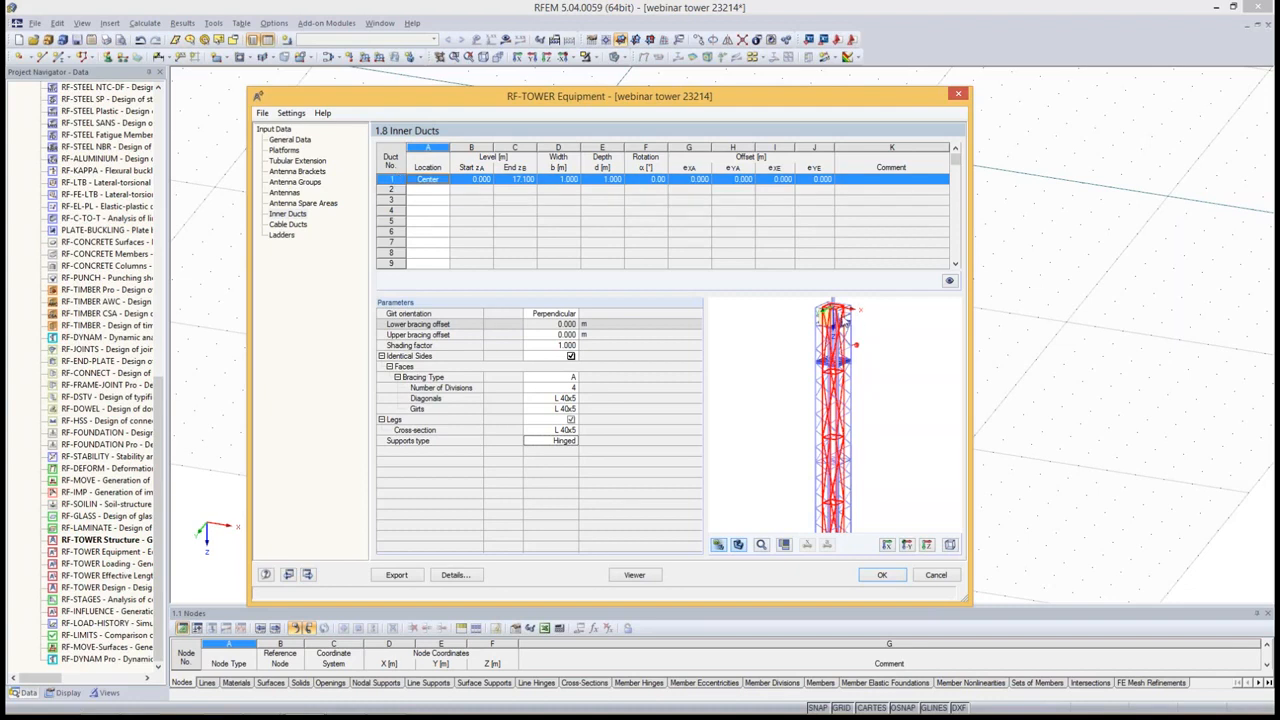
pyautogui.press('Delete')
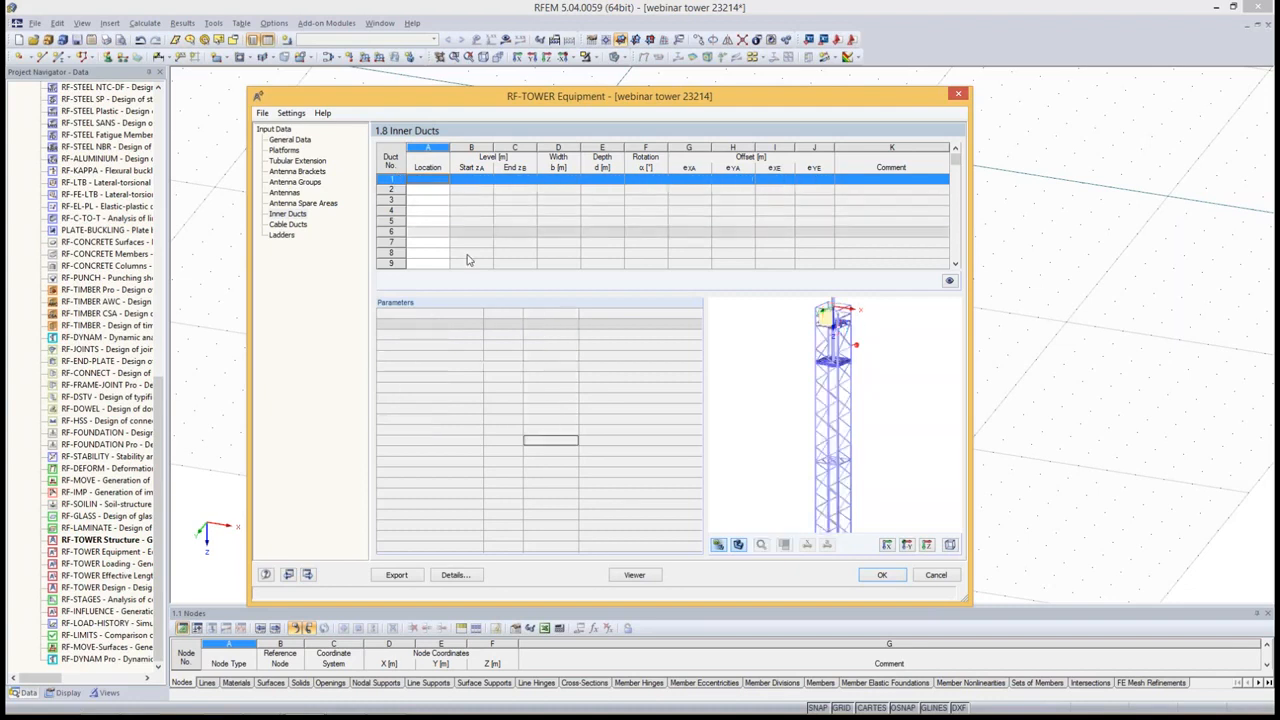
# Define cable duct 1 with a Rectangular shape located at Leg 2
pyautogui.click(288, 225)
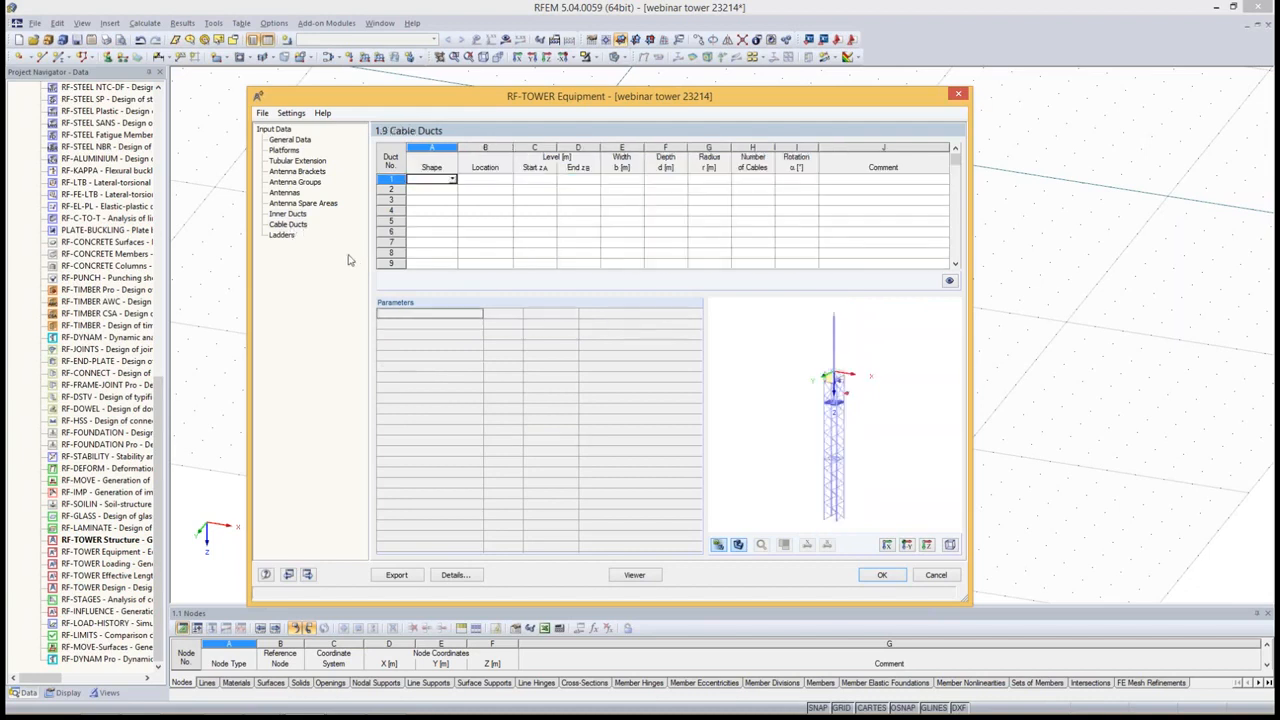
pyautogui.click(453, 180)
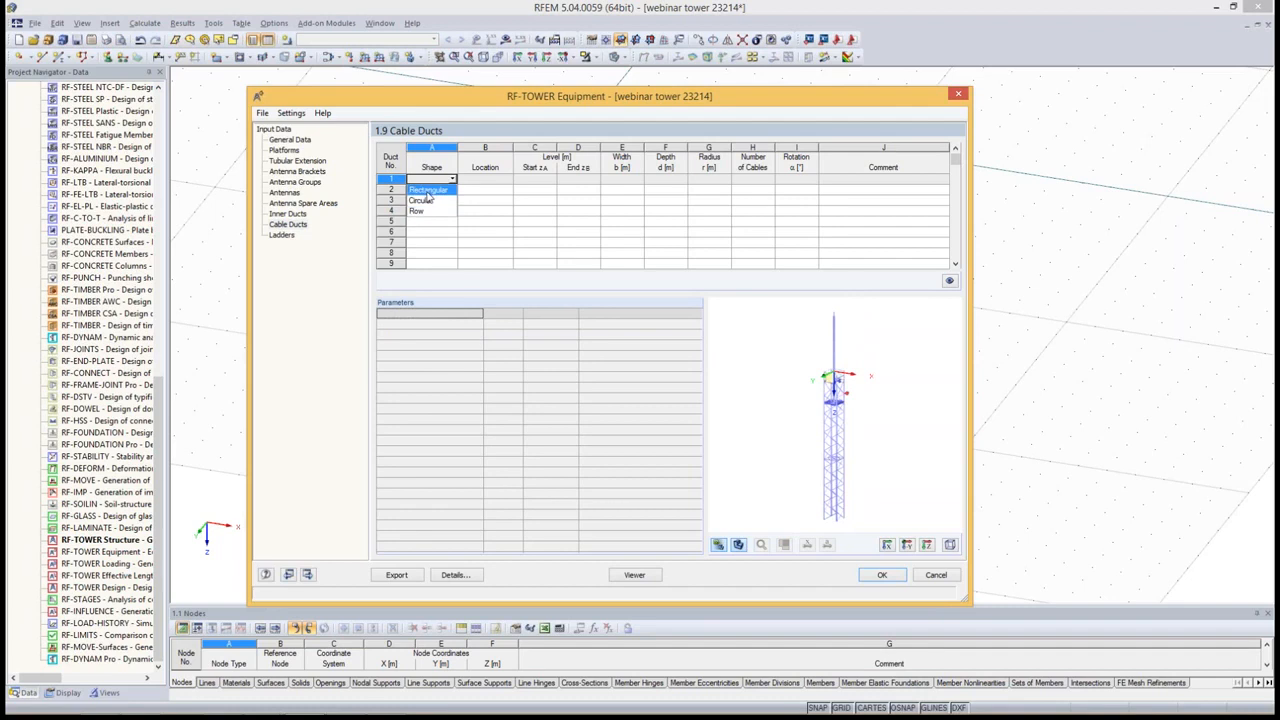
pyautogui.click(428, 190)
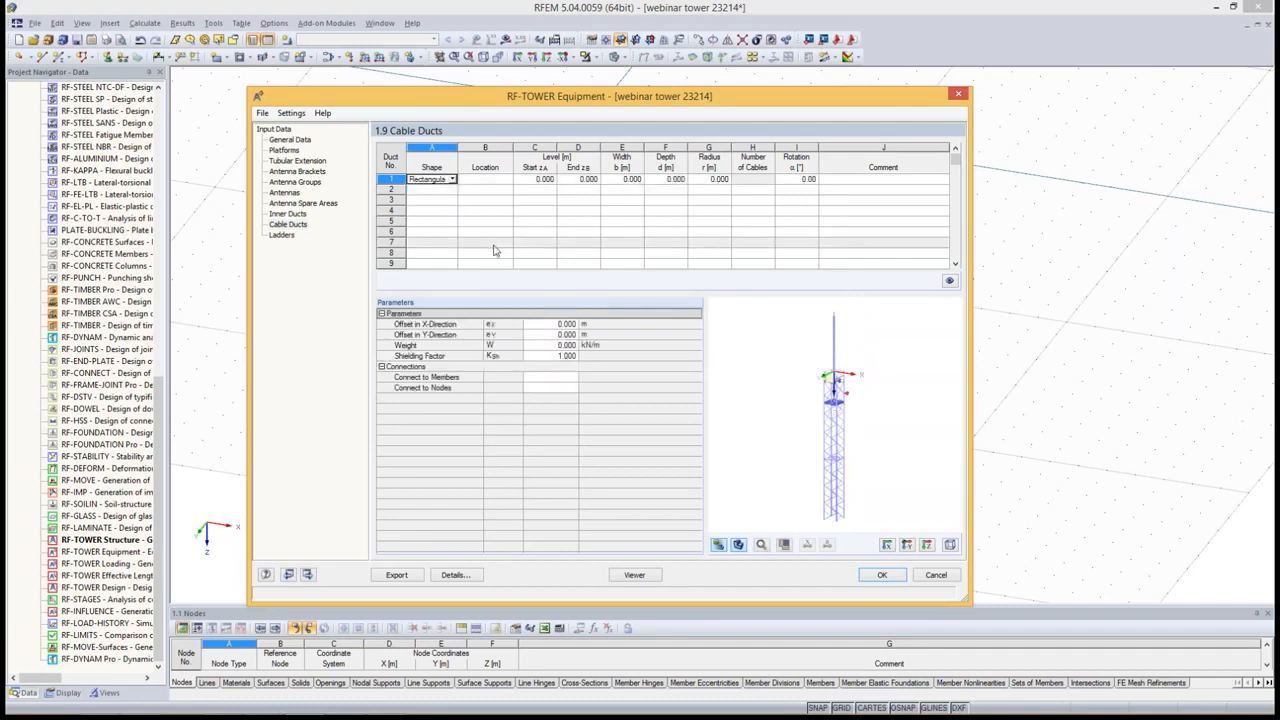
pyautogui.click(507, 181)
pyautogui.click(508, 181)
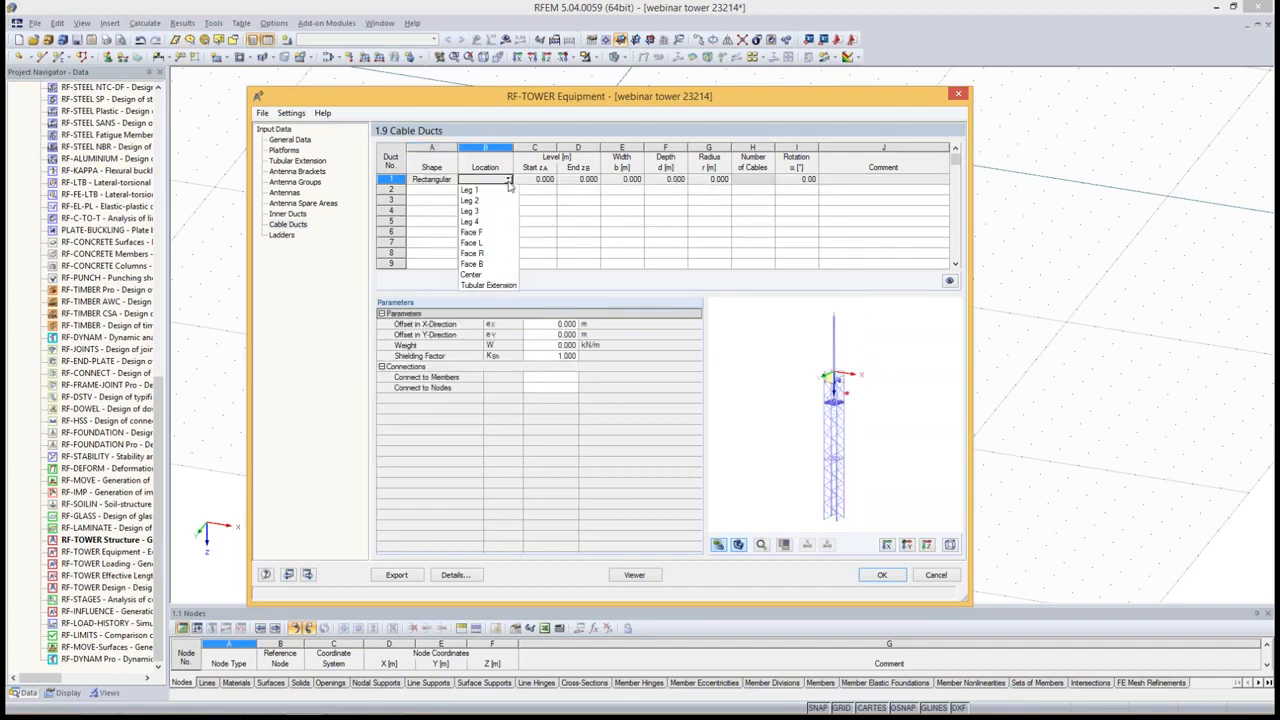
pyautogui.click(494, 201)
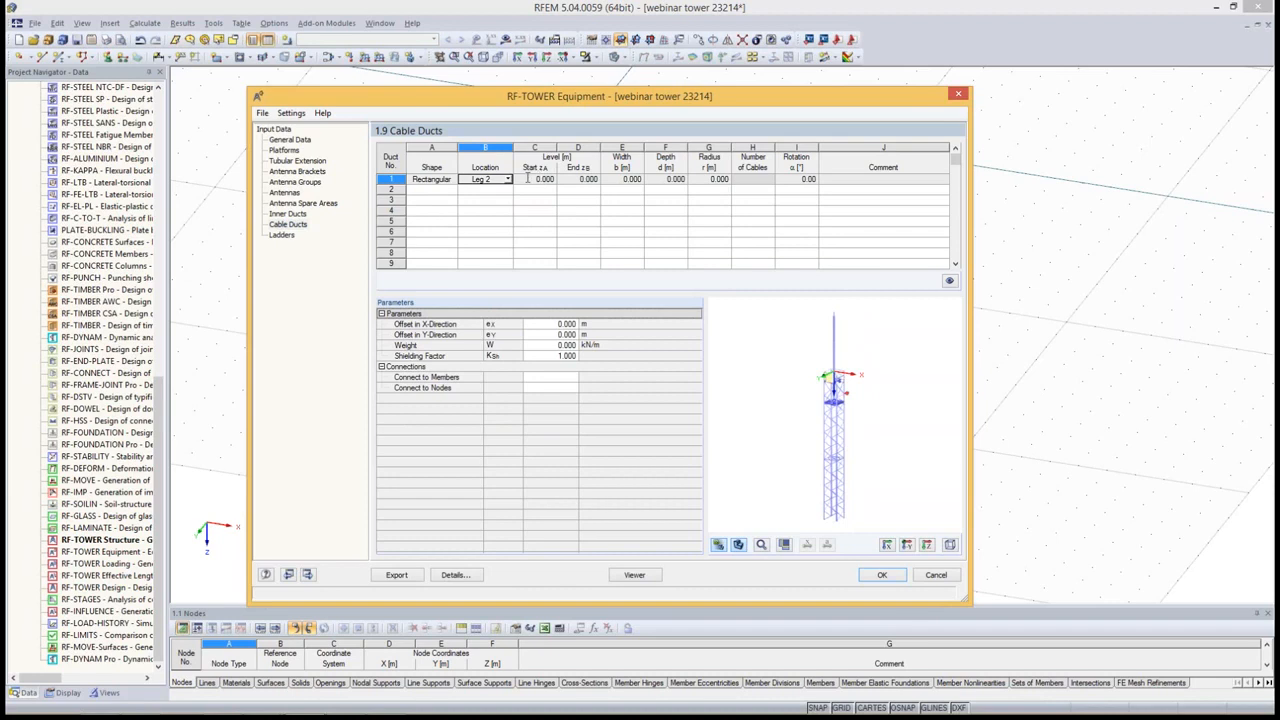
# Set the cable duct's end level to 17.100 m by picking the top node of leg 2 in the model
pyautogui.click(541, 178)
pyautogui.click(574, 179)
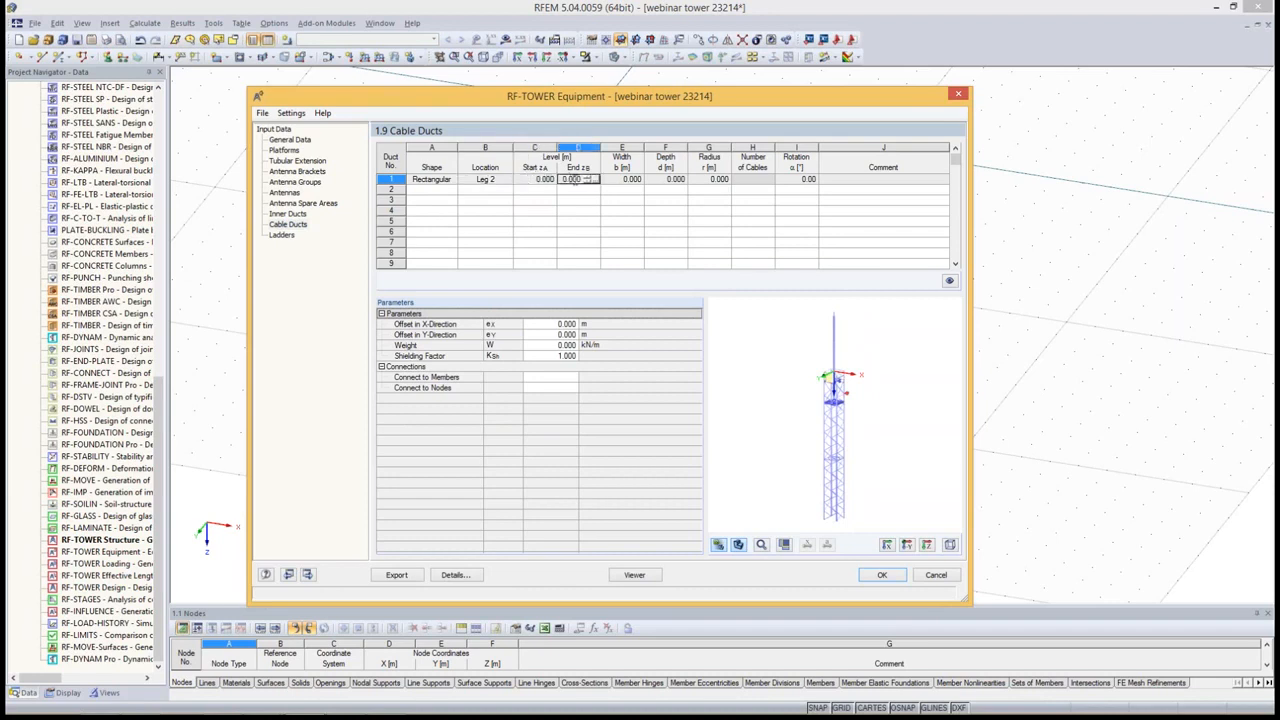
pyautogui.click(591, 179)
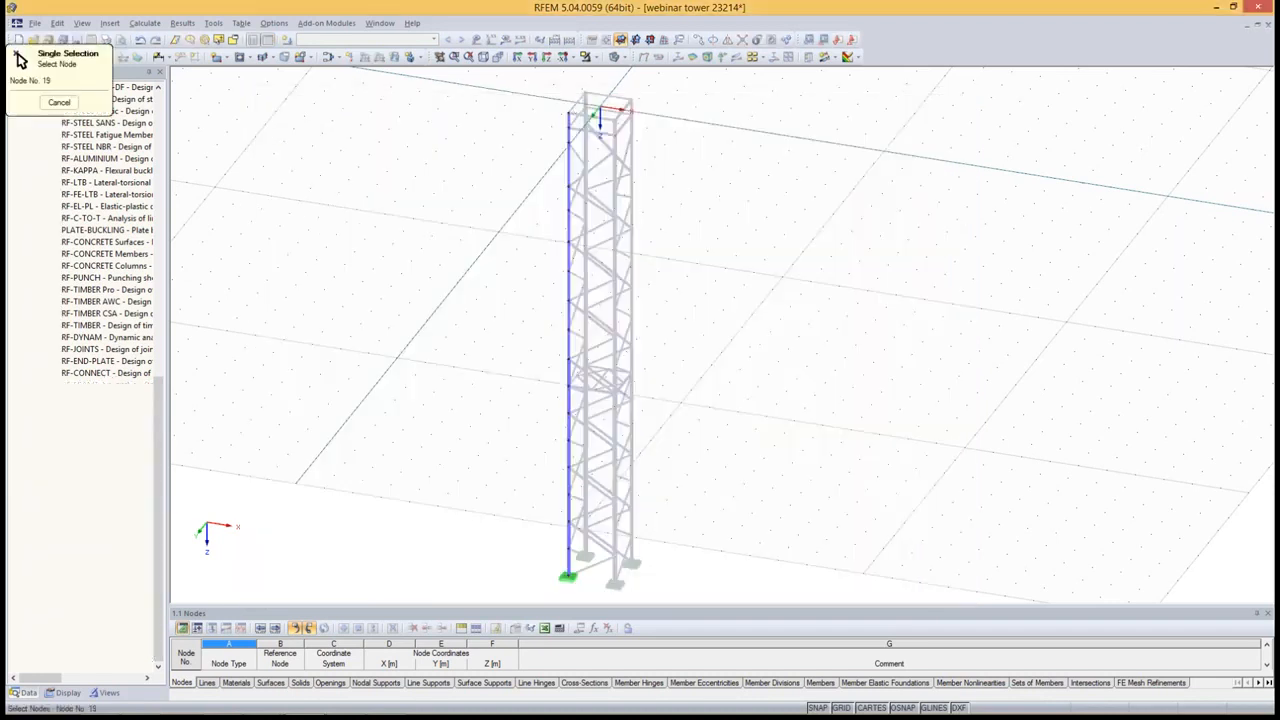
pyautogui.click(568, 128)
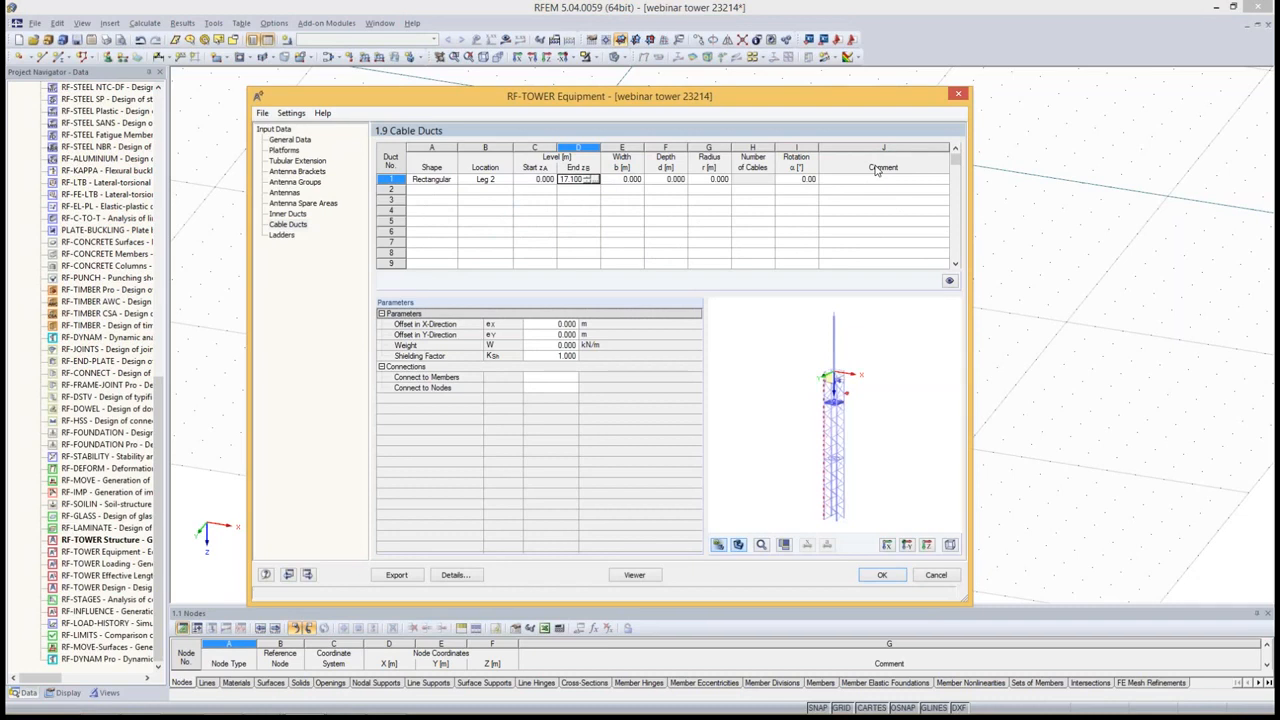
# Give cable duct 1 a width of 0.1 m and a depth of 0.1 m
pyautogui.click(630, 179)
pyautogui.press('BackSpace')
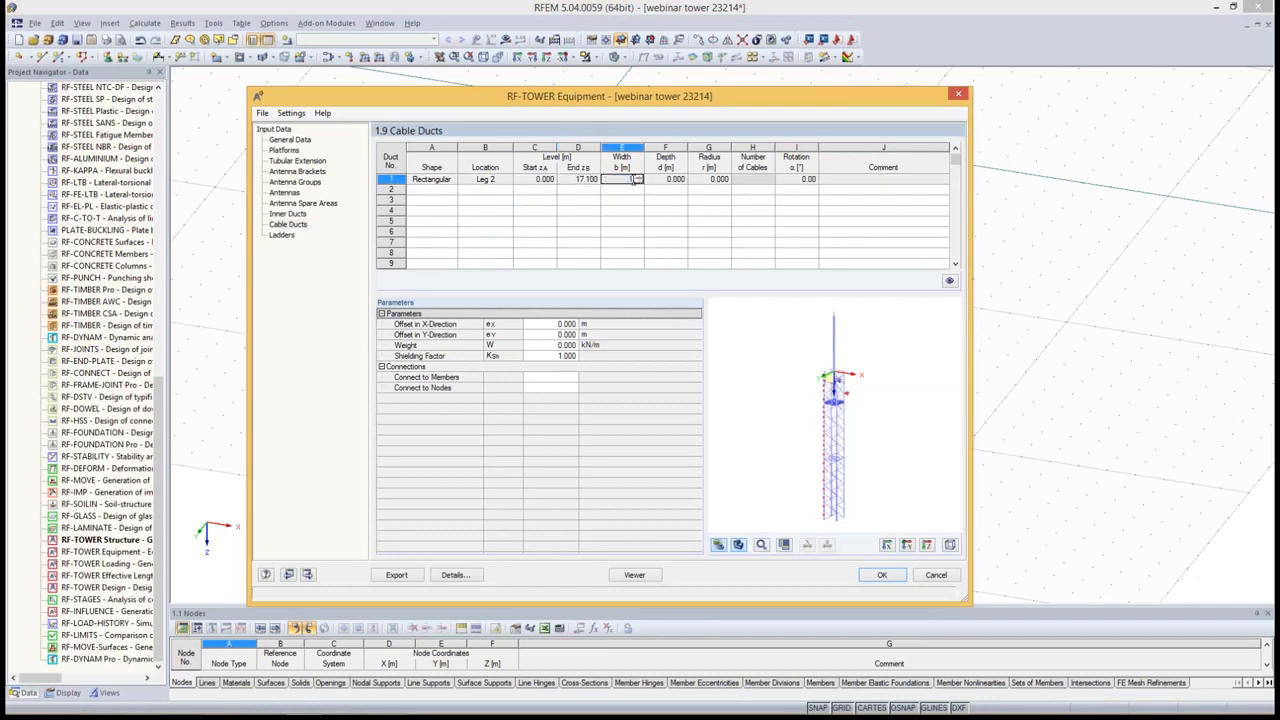
pyautogui.write('0.1')
pyautogui.press('Tab')
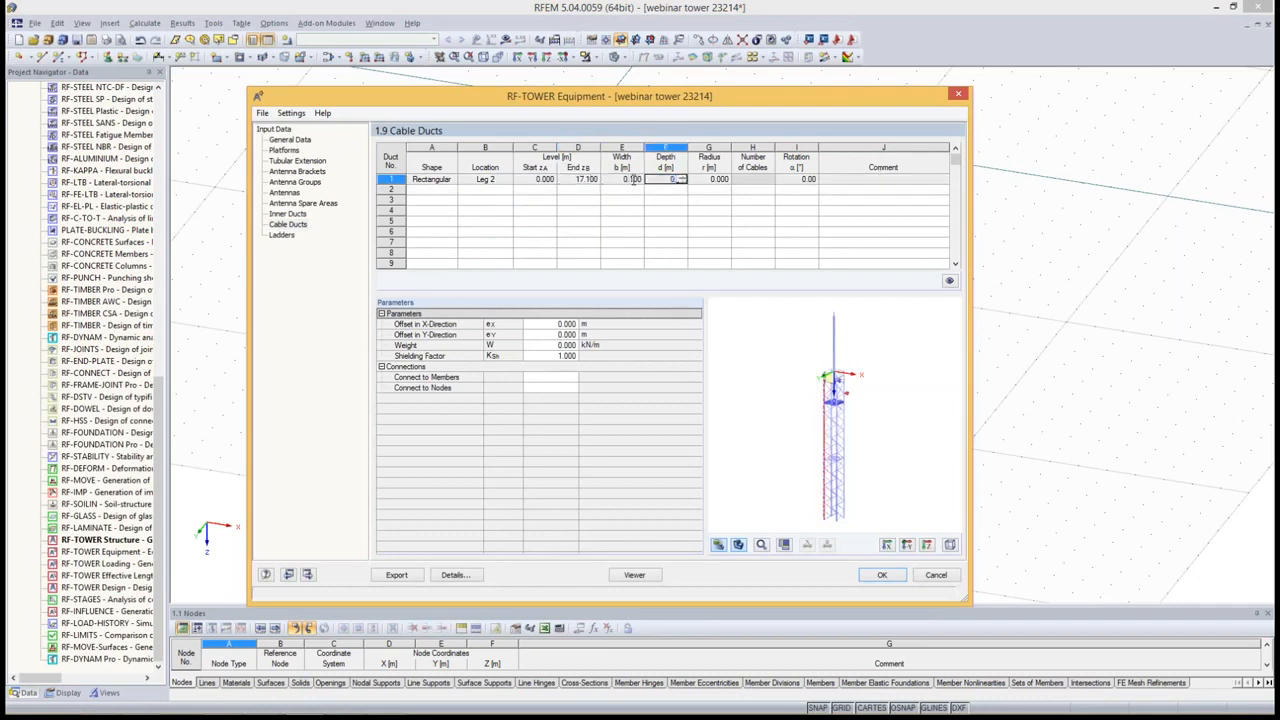
pyautogui.write('0.1')
pyautogui.press('Return')
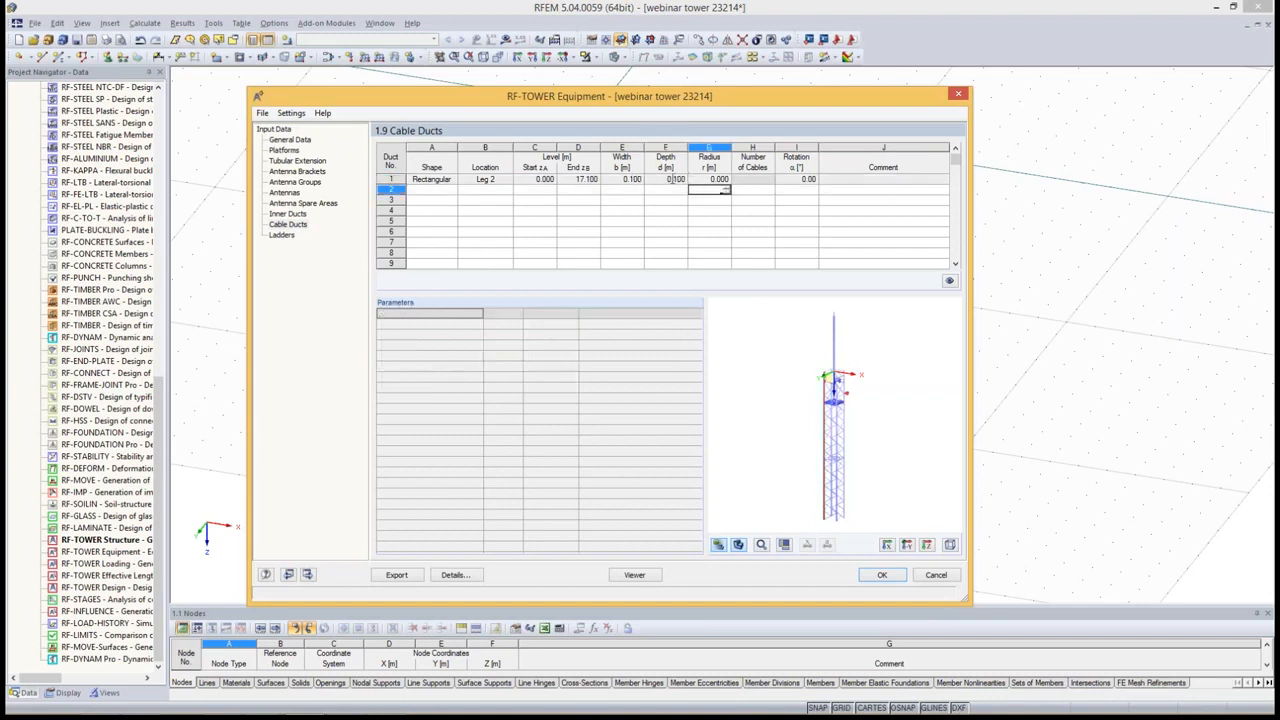
# Set the weight of cable duct 1 to 0.5 kN/m
pyautogui.scroll(5, 820, 388)
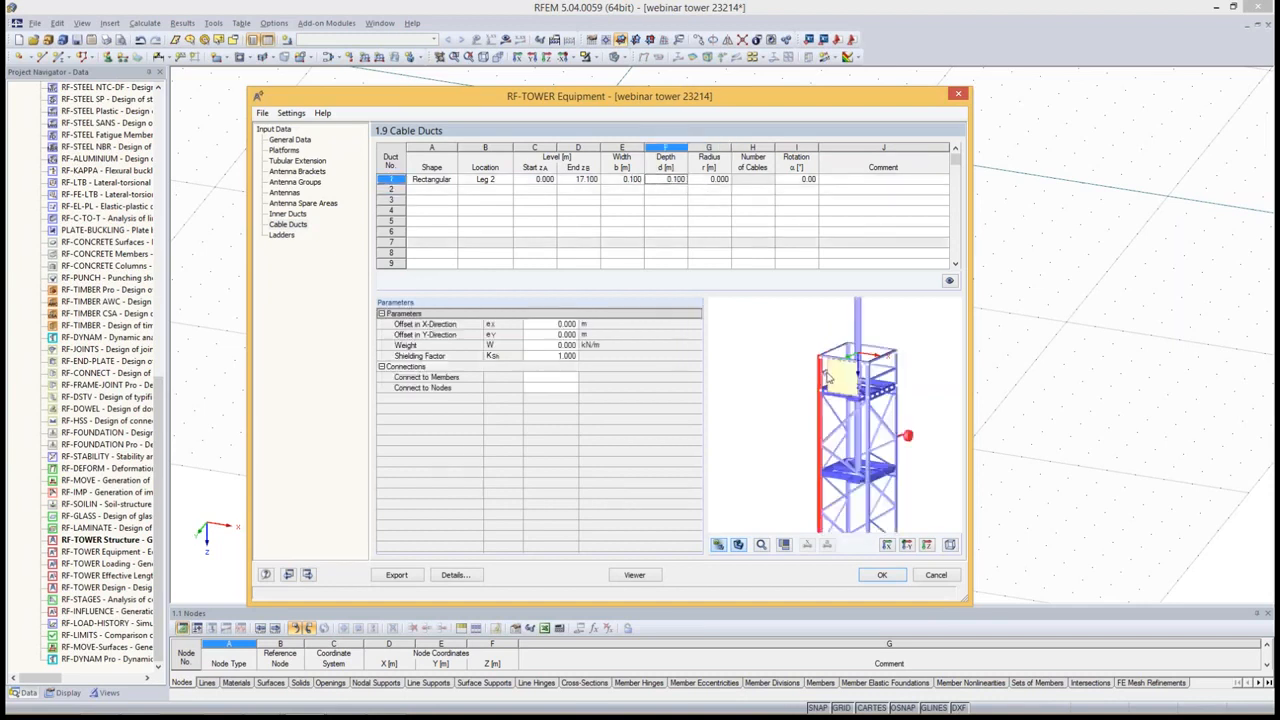
pyautogui.scroll(-4, 817, 366)
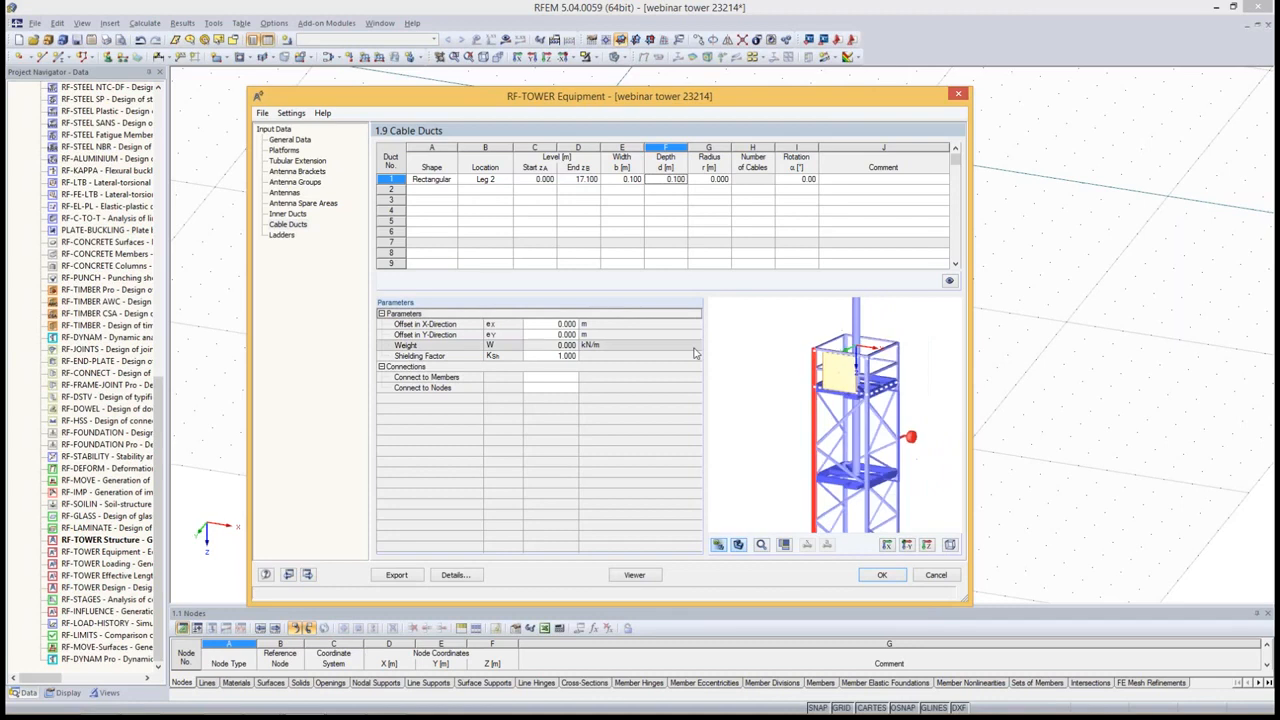
pyautogui.click(549, 345)
pyautogui.write('0.')
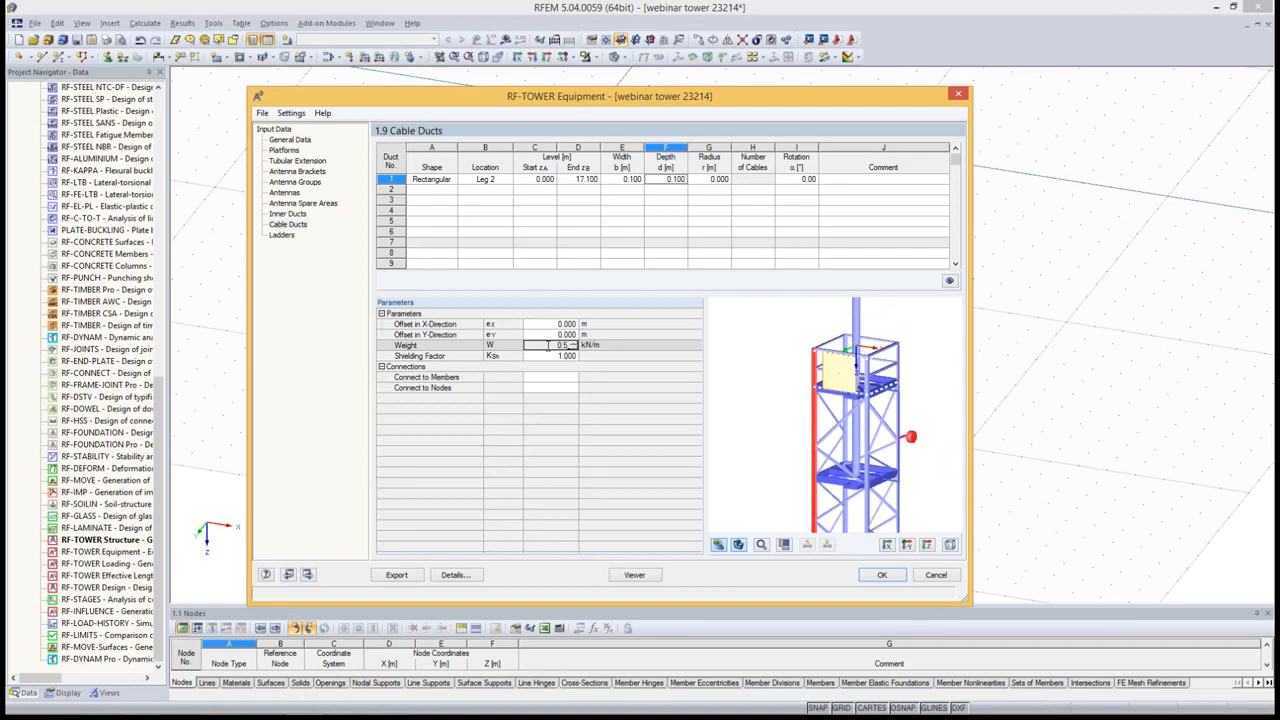
pyautogui.write('5')
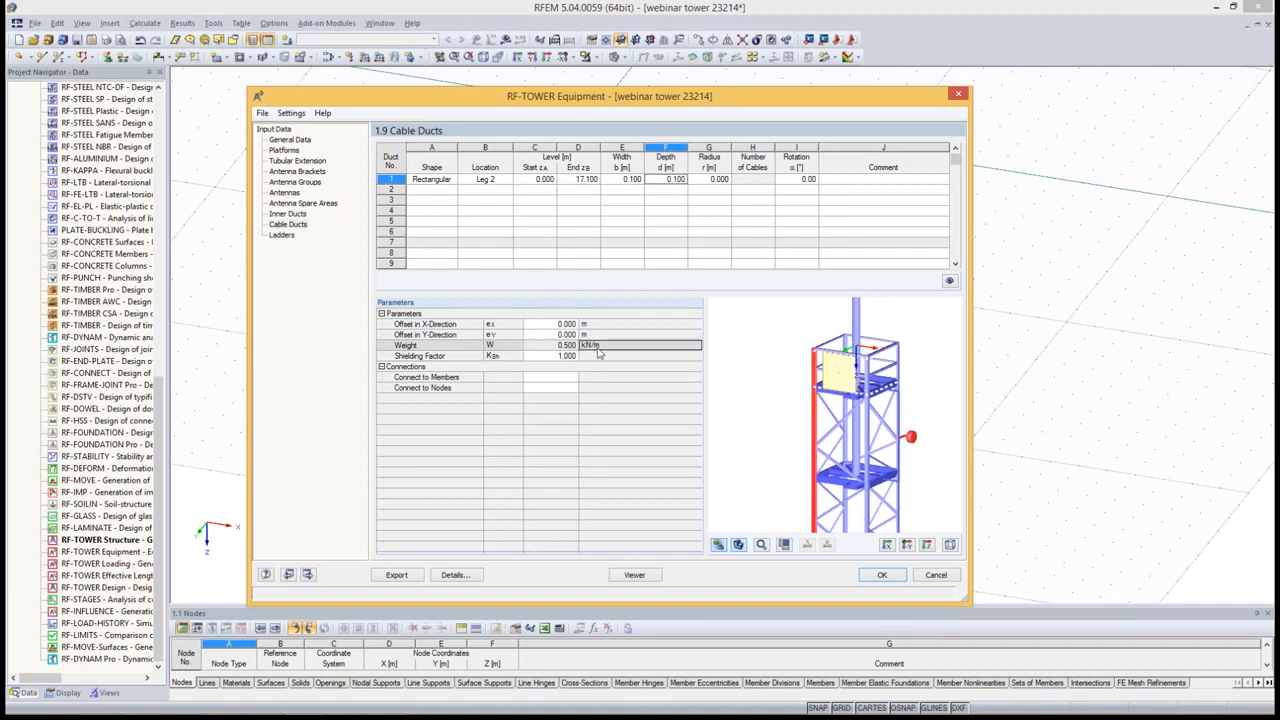
pyautogui.press('Return')
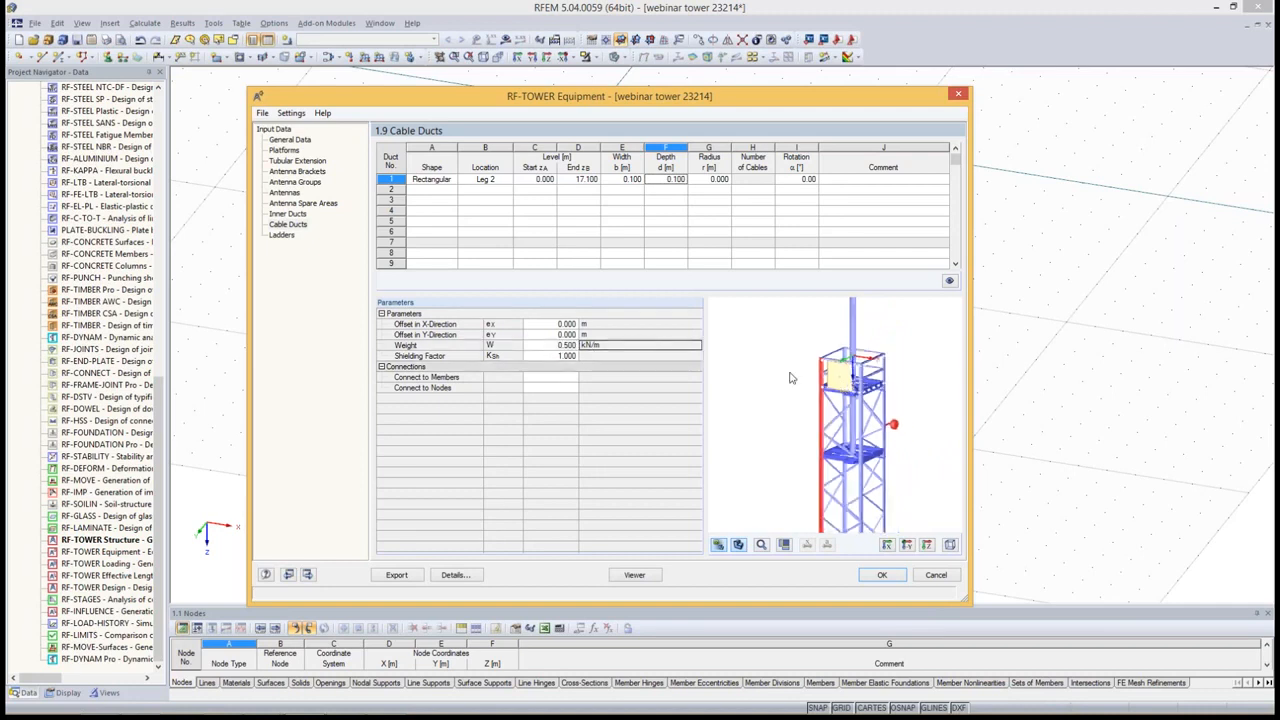
# Connect cable duct 1 to nodes 19-36 by window-selecting all nodes along leg 2 in the model
pyautogui.scroll(-1, 797, 400)
pyautogui.moveTo(815, 475); pyautogui.dragTo(816, 376, button='middle')
pyautogui.scroll(-3, 816, 376)
pyautogui.scroll(-2, 822, 381)
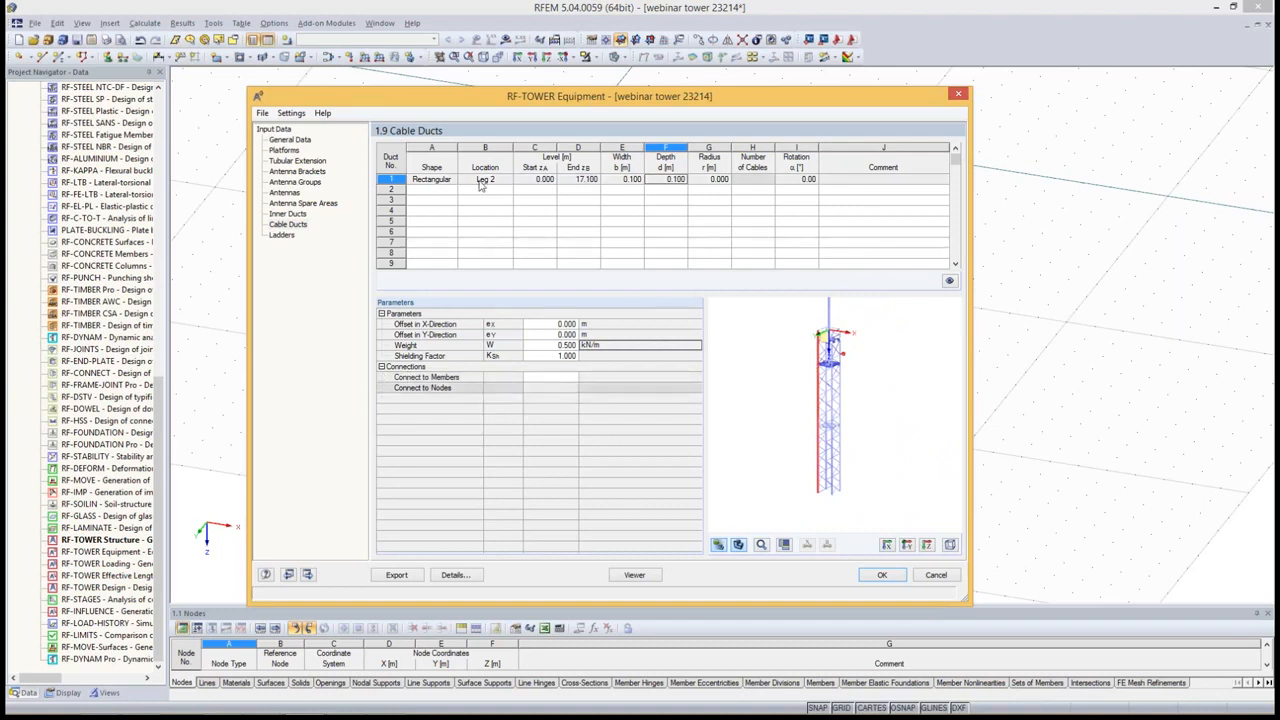
pyautogui.click(440, 393)
pyautogui.click(556, 389)
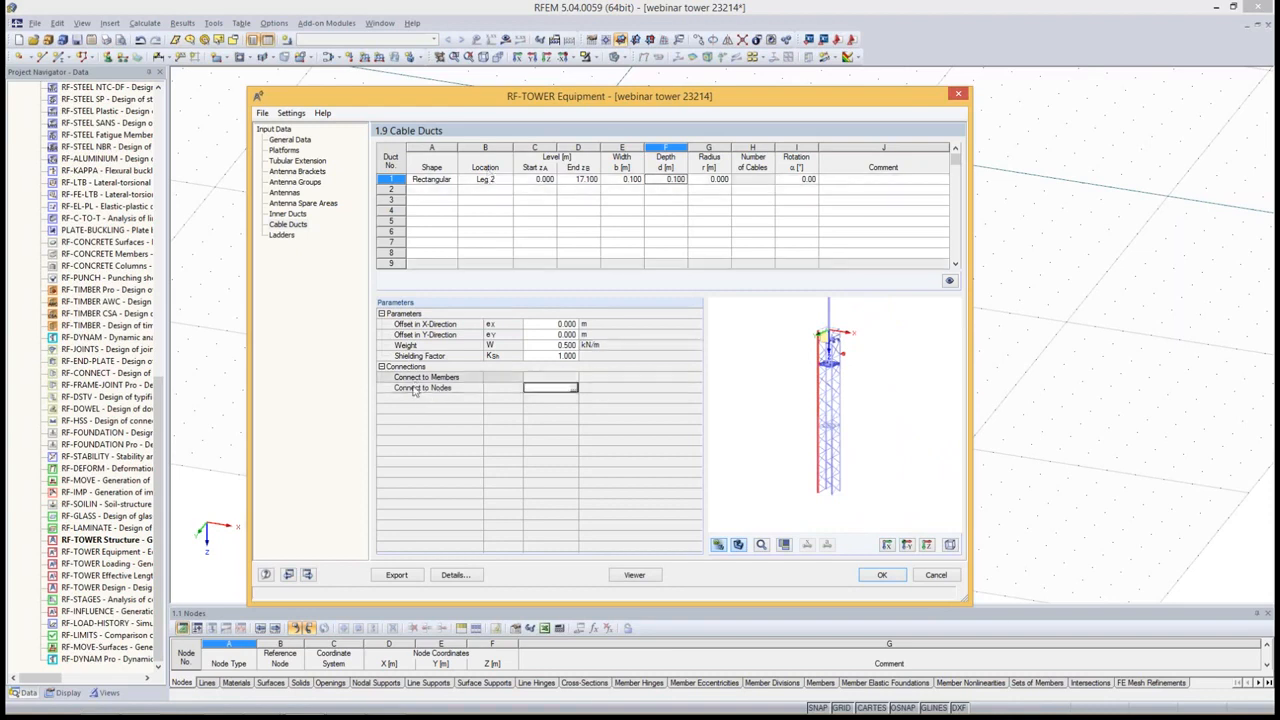
pyautogui.click(573, 390)
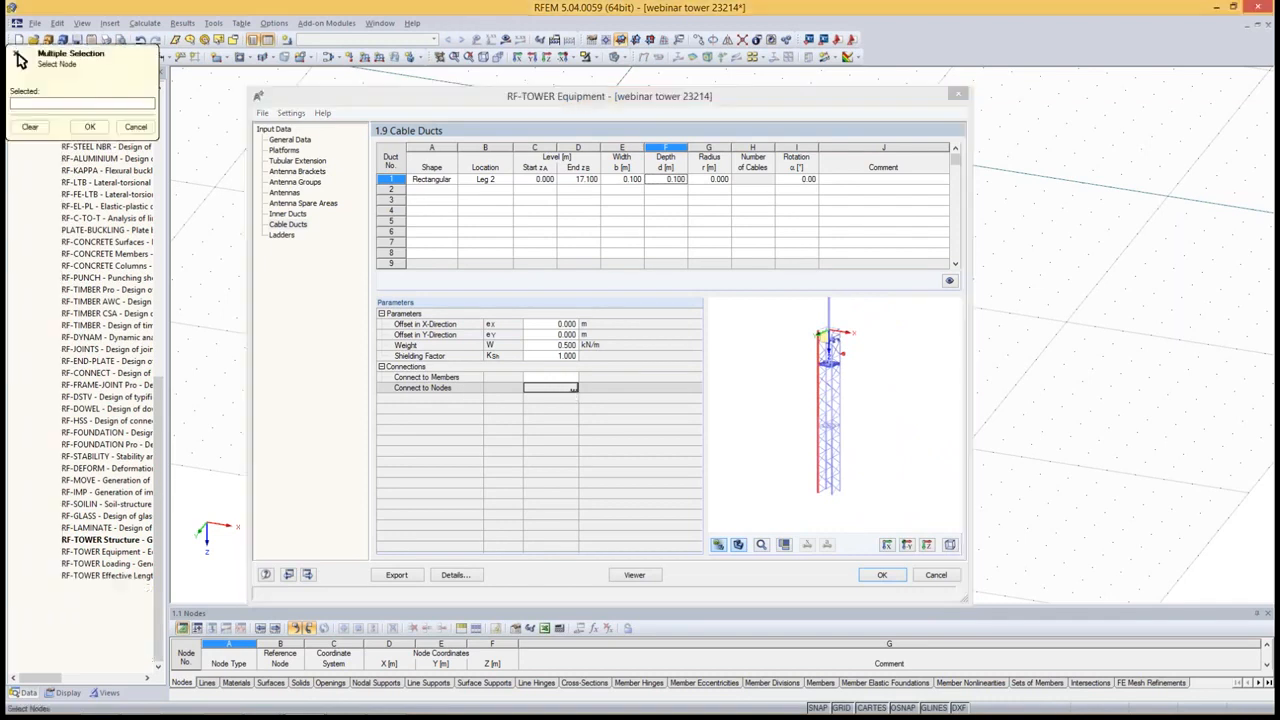
pyautogui.moveTo(98, 66); pyautogui.dragTo(244, 178)
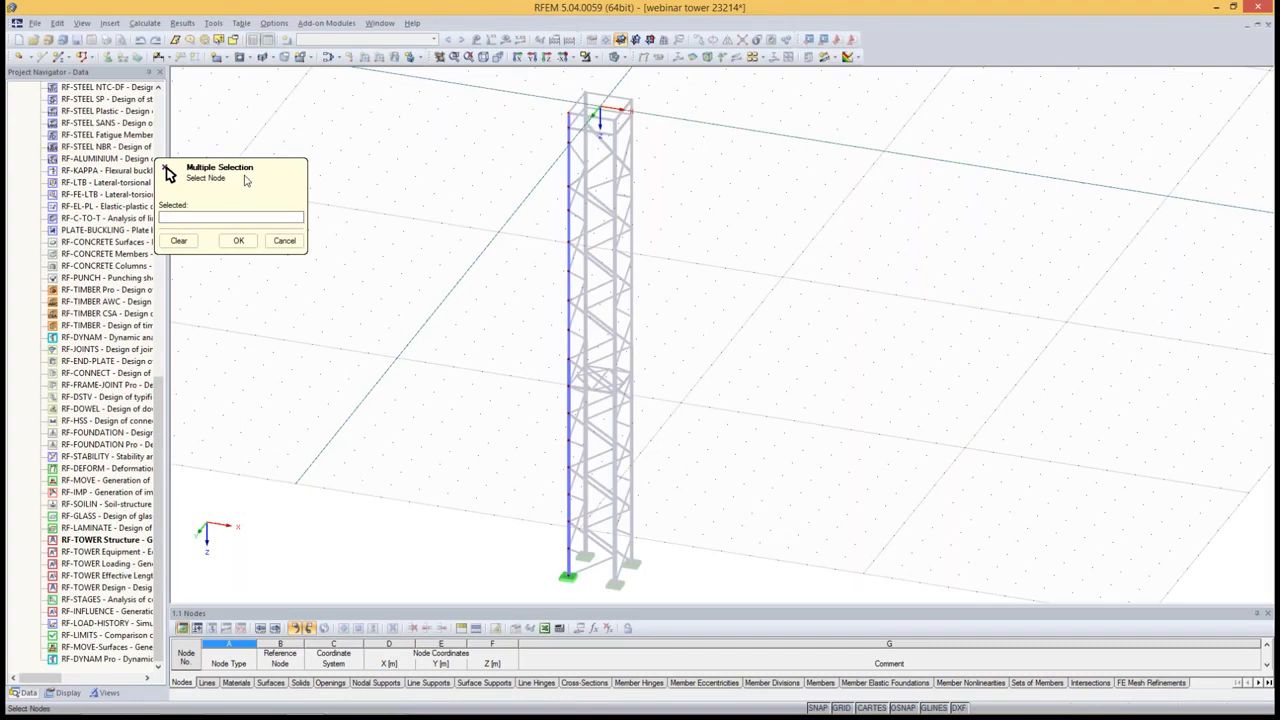
pyautogui.moveTo(453, 79); pyautogui.dragTo(672, 587)
pyautogui.click(238, 240)
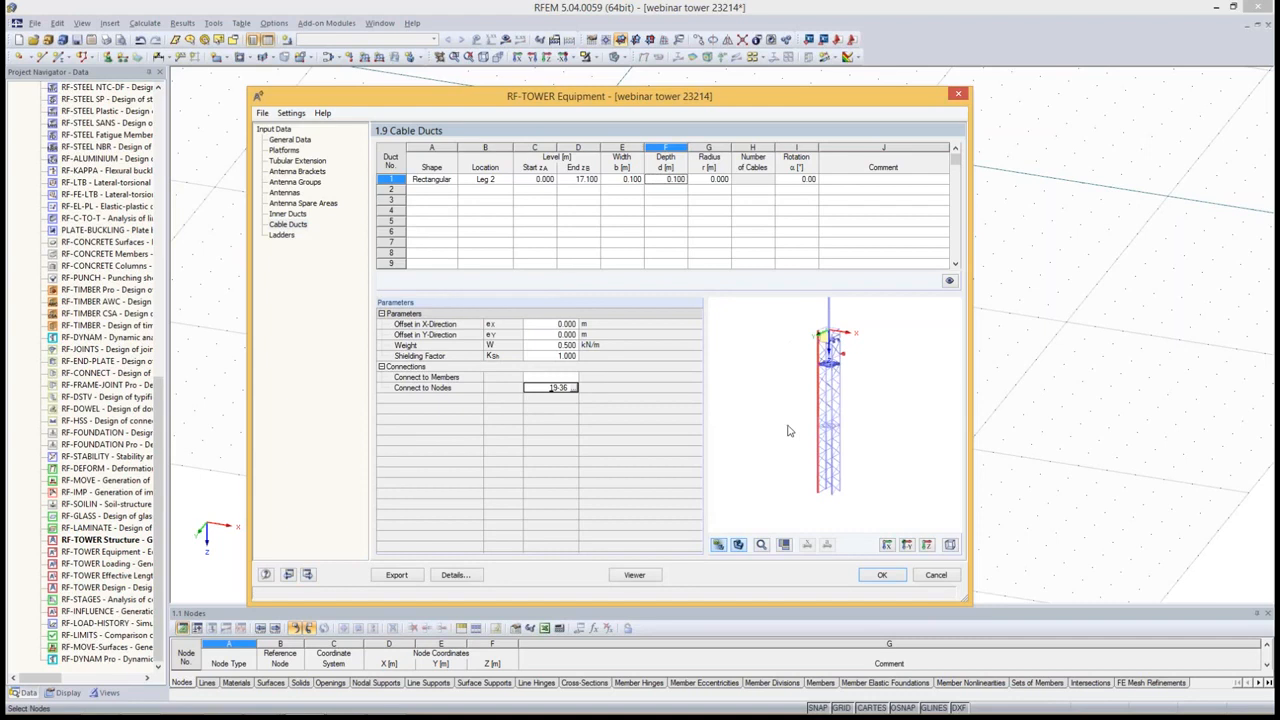
# Add ladder 1 to the tower with the Standard shape, located on Leg 1
pyautogui.click(284, 240)
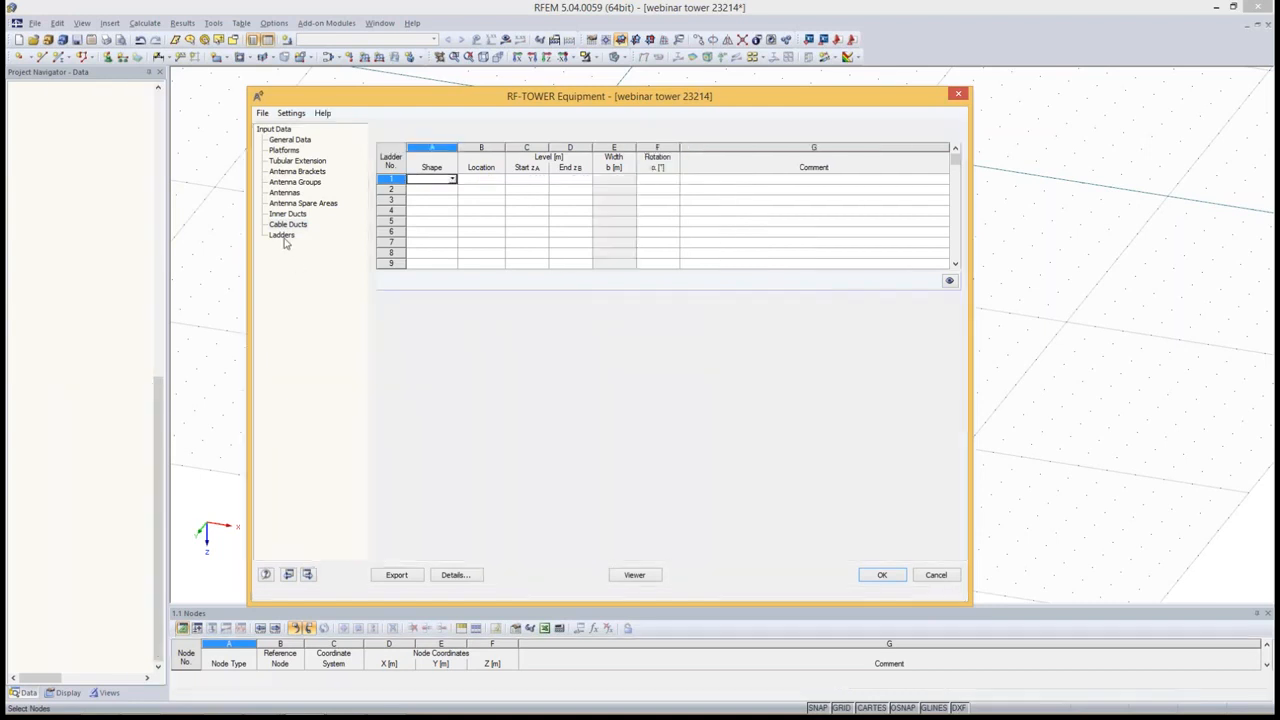
pyautogui.click(453, 179)
pyautogui.click(448, 190)
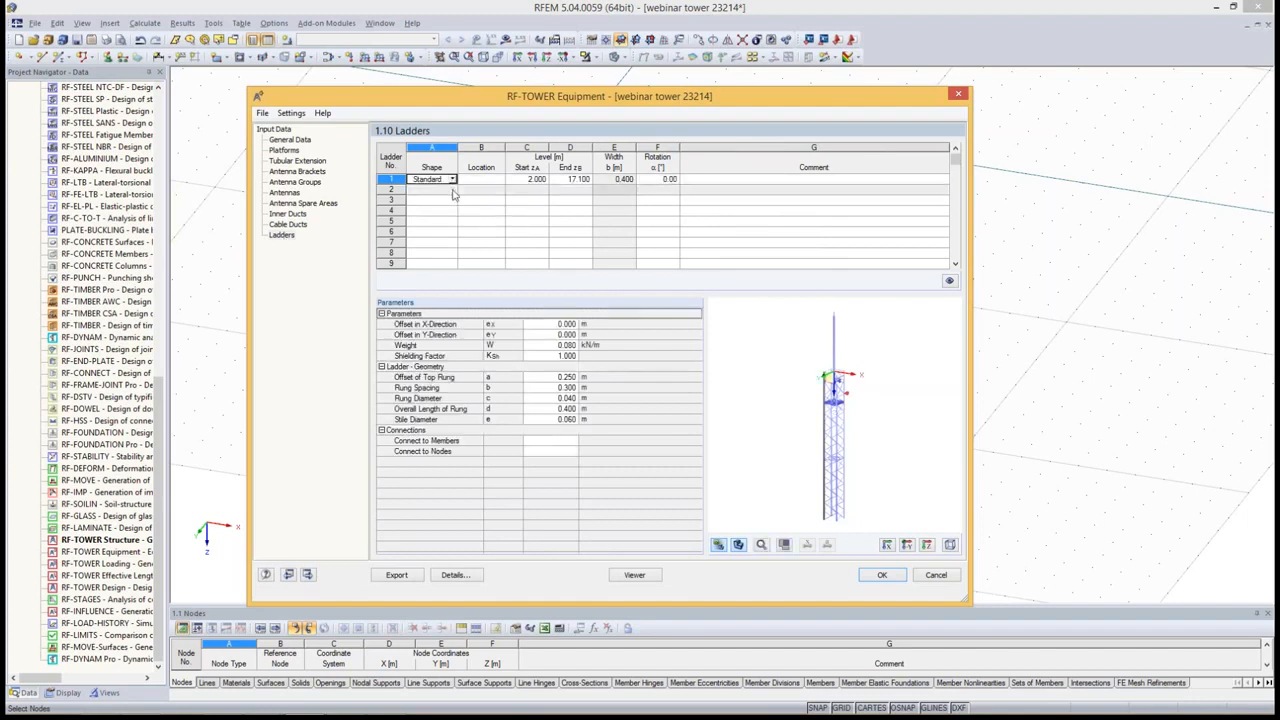
pyautogui.click(486, 180)
pyautogui.click(501, 180)
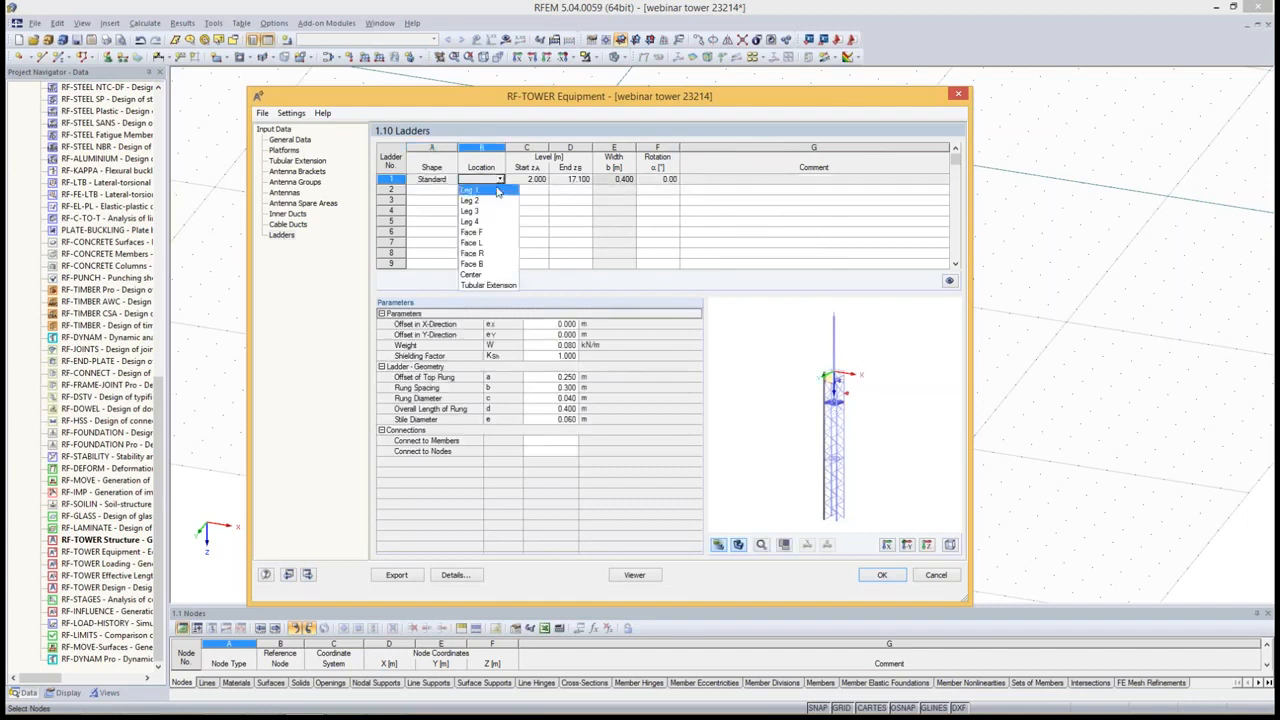
pyautogui.click(496, 190)
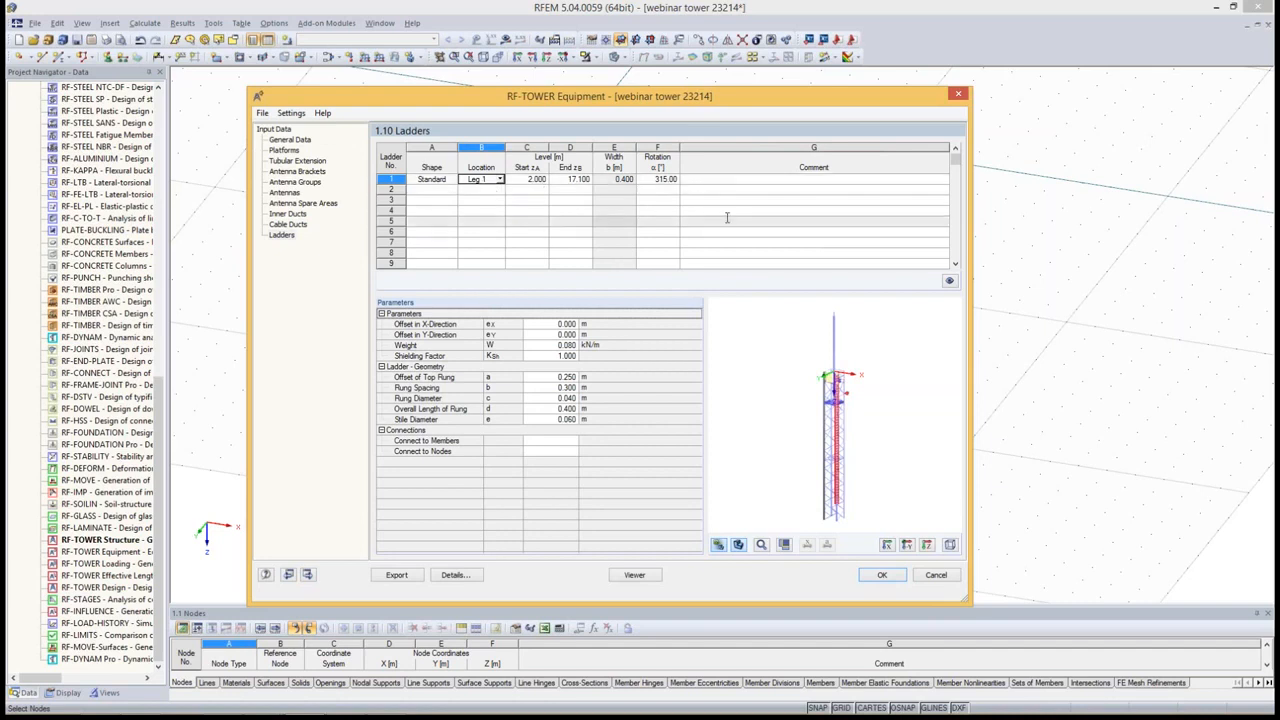
# Set the rotation of ladder 1 to 0.00°
pyautogui.scroll(2, 841, 455)
pyautogui.scroll(1, 841, 455)
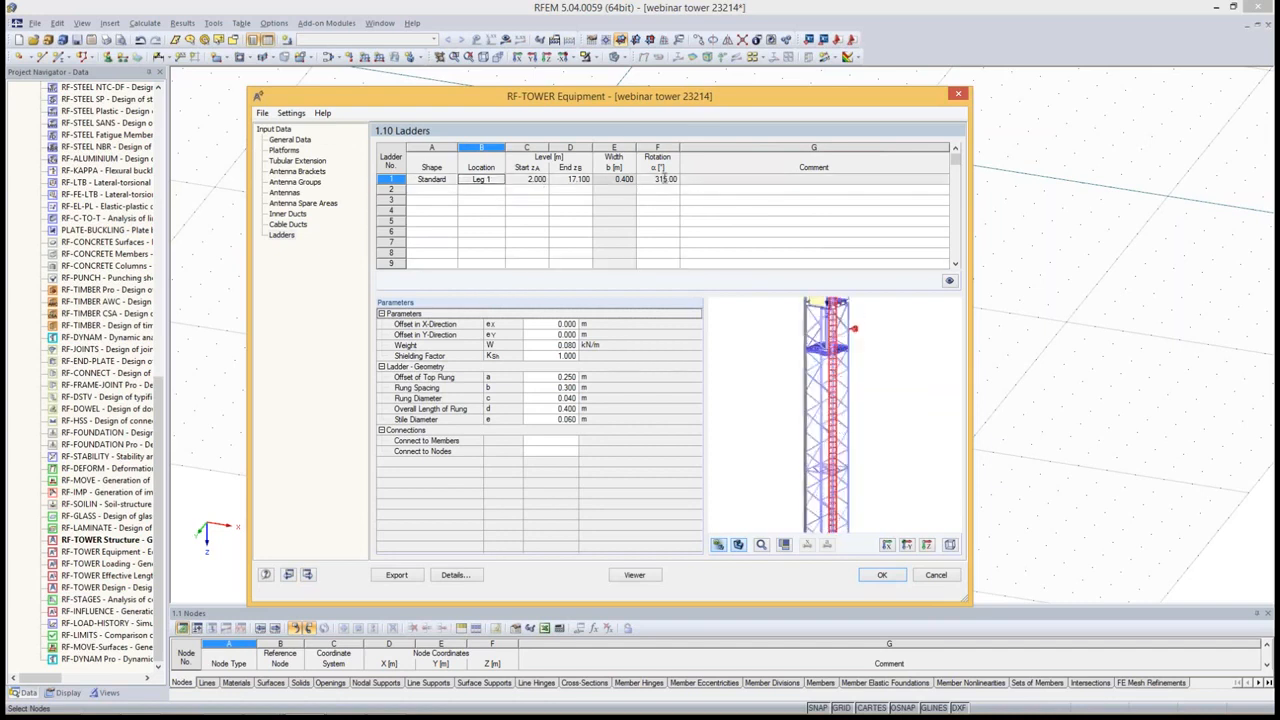
pyautogui.click(660, 180)
pyautogui.click(675, 179)
pyautogui.click(665, 190)
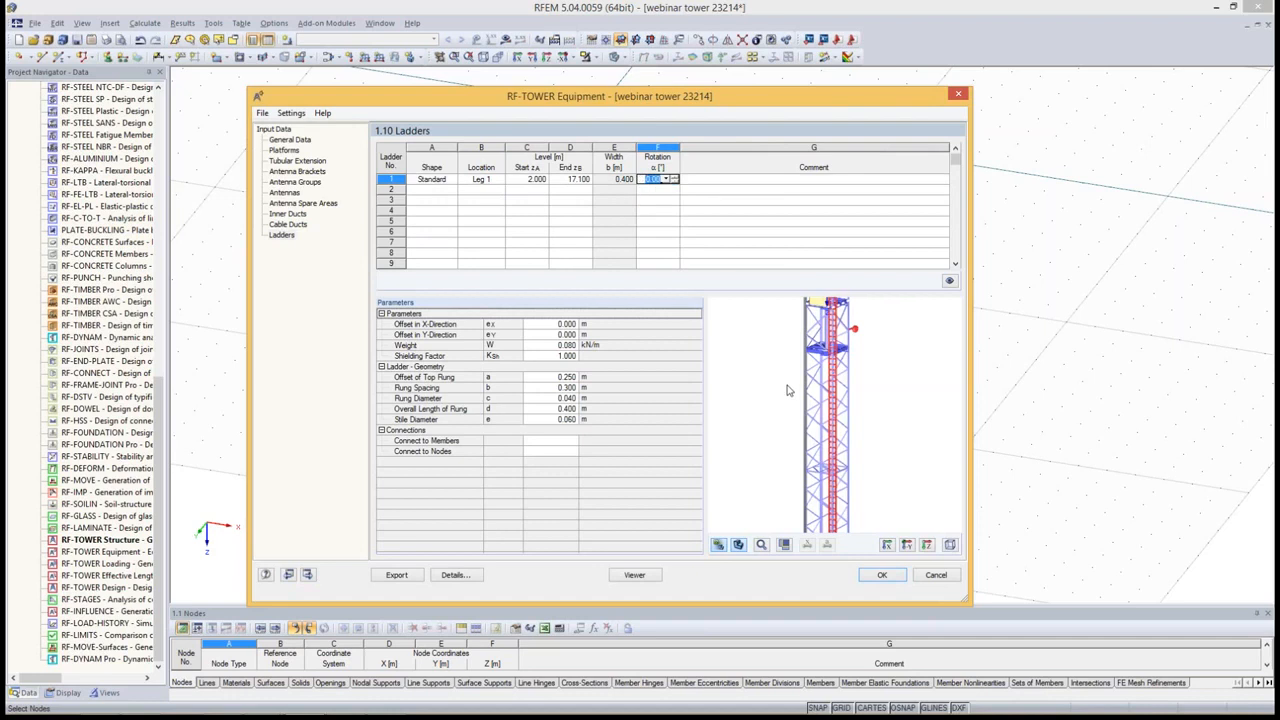
pyautogui.scroll(2, 838, 452)
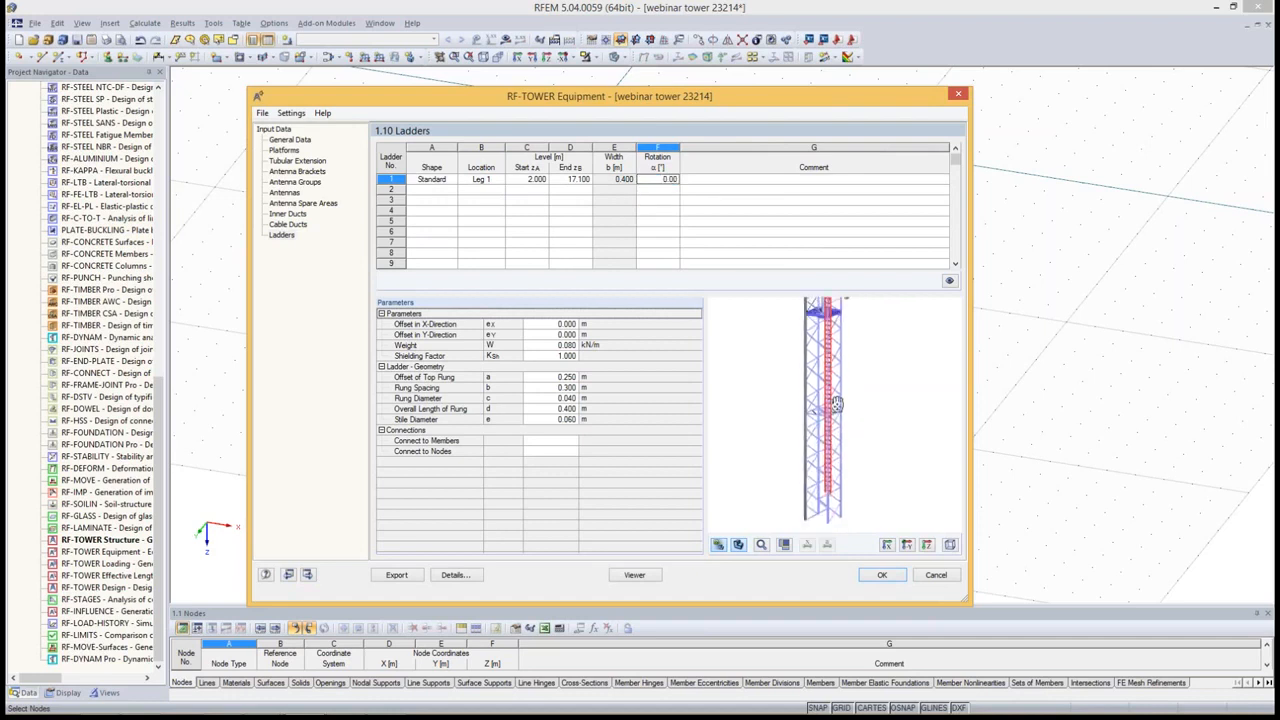
# Connect ladder 1 to nodes 1-16 by window-selecting the nodes along leg 1 in the model, leaving out the lowest ones
pyautogui.click(563, 453)
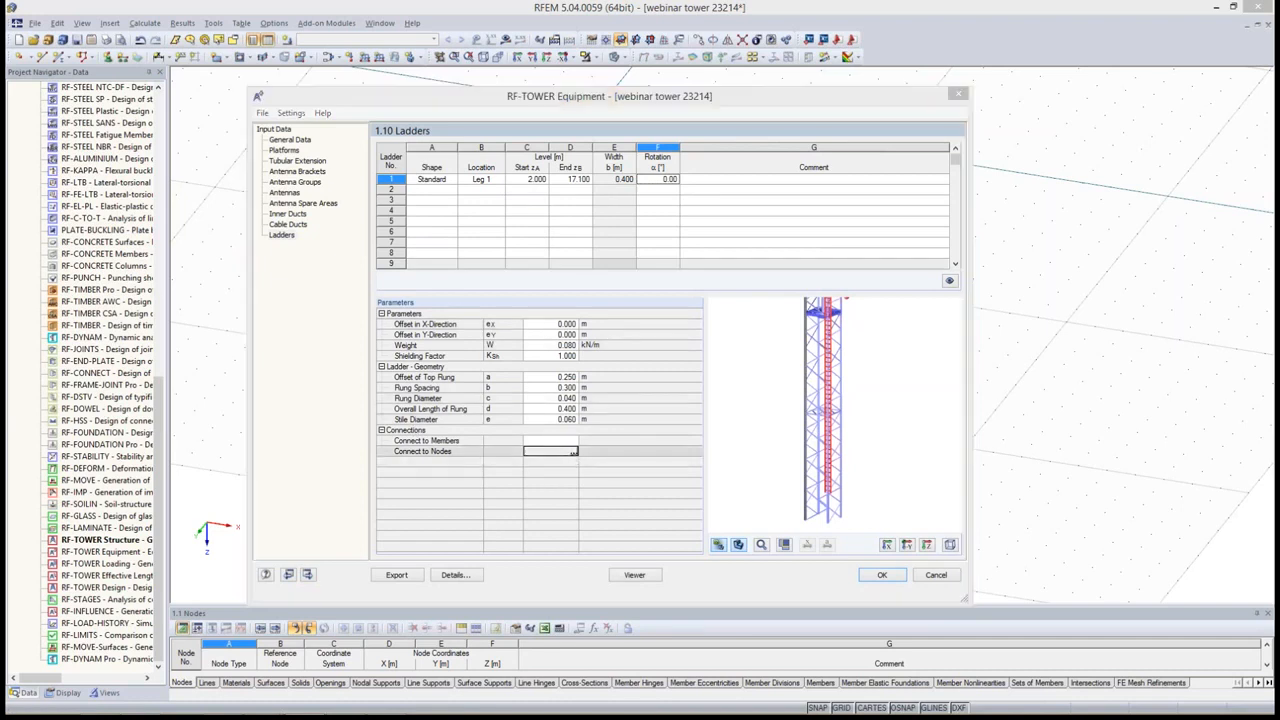
pyautogui.click(573, 452)
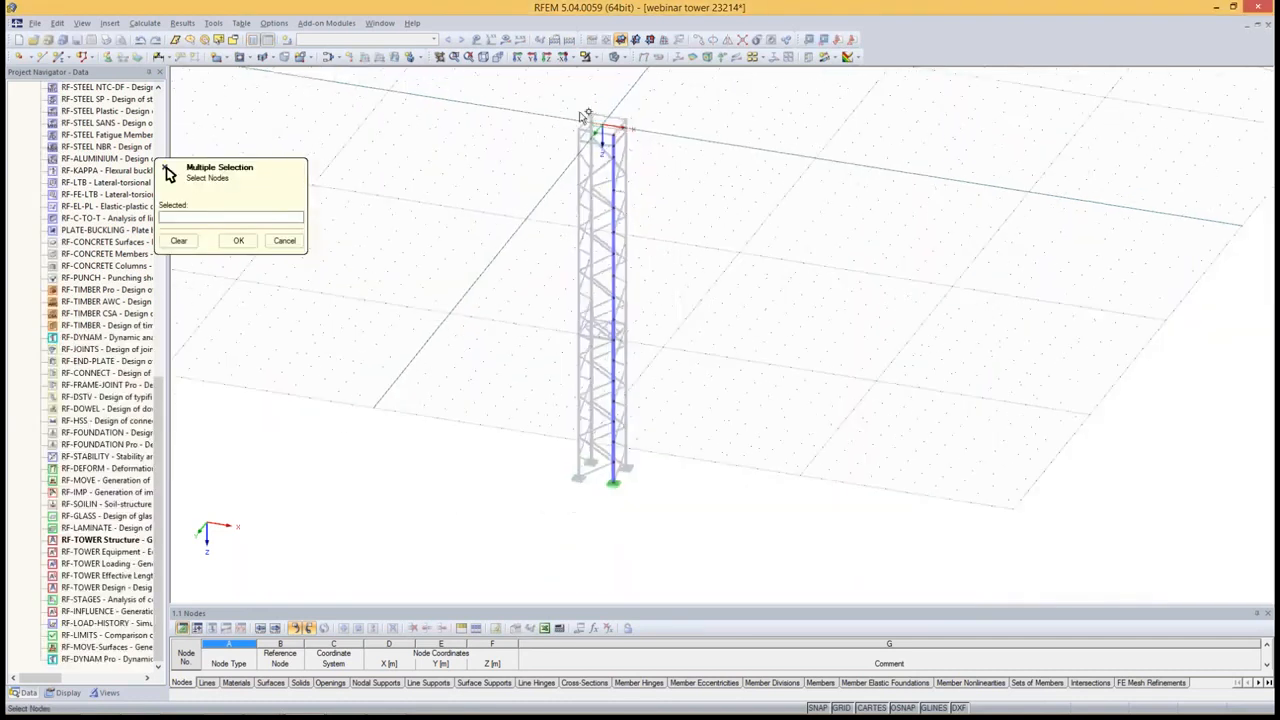
pyautogui.moveTo(576, 107); pyautogui.dragTo(700, 453)
pyautogui.scroll(3, 616, 465)
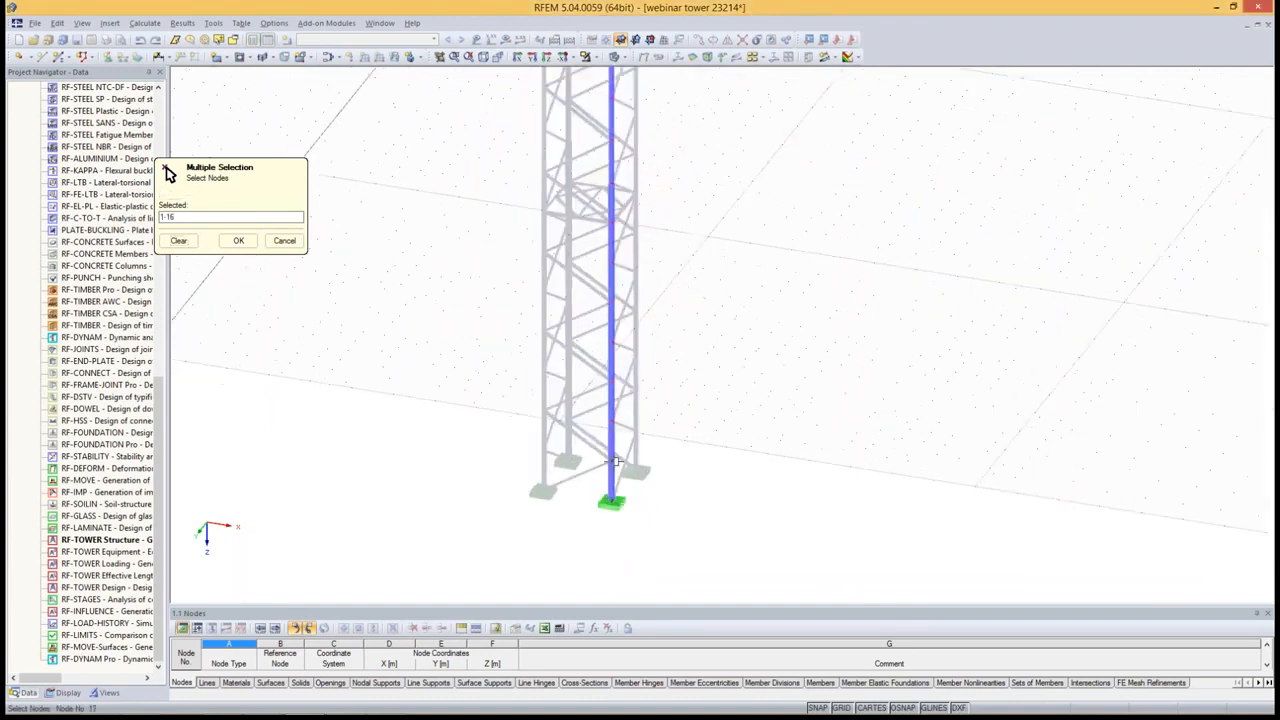
pyautogui.click(238, 240)
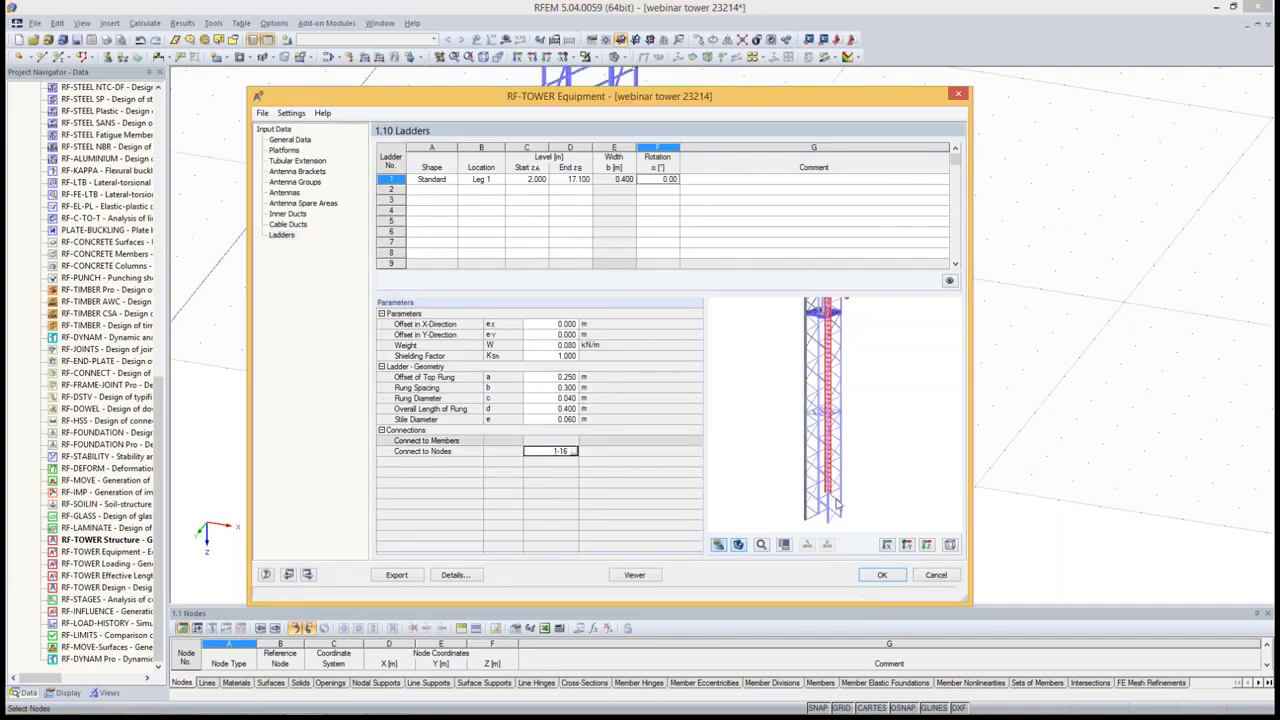
# Export the defined tower equipment to the structural model
pyautogui.scroll(4, 831, 499)
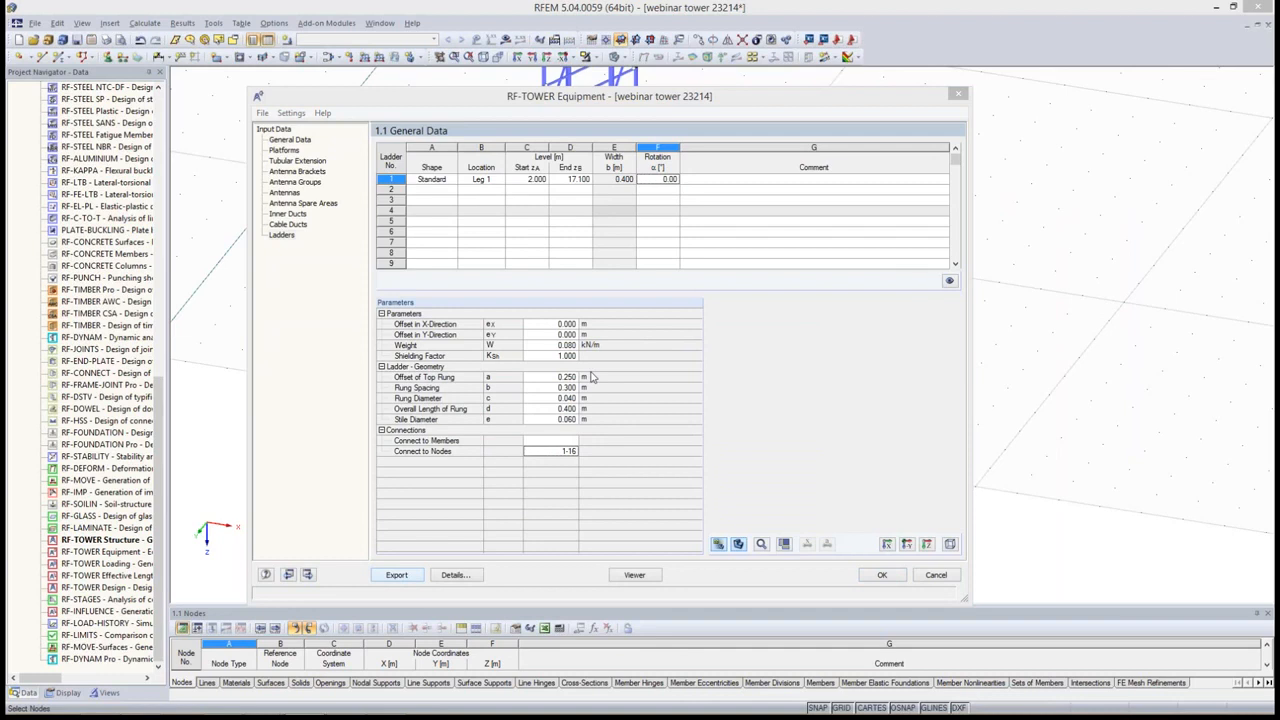
pyautogui.press('Return')
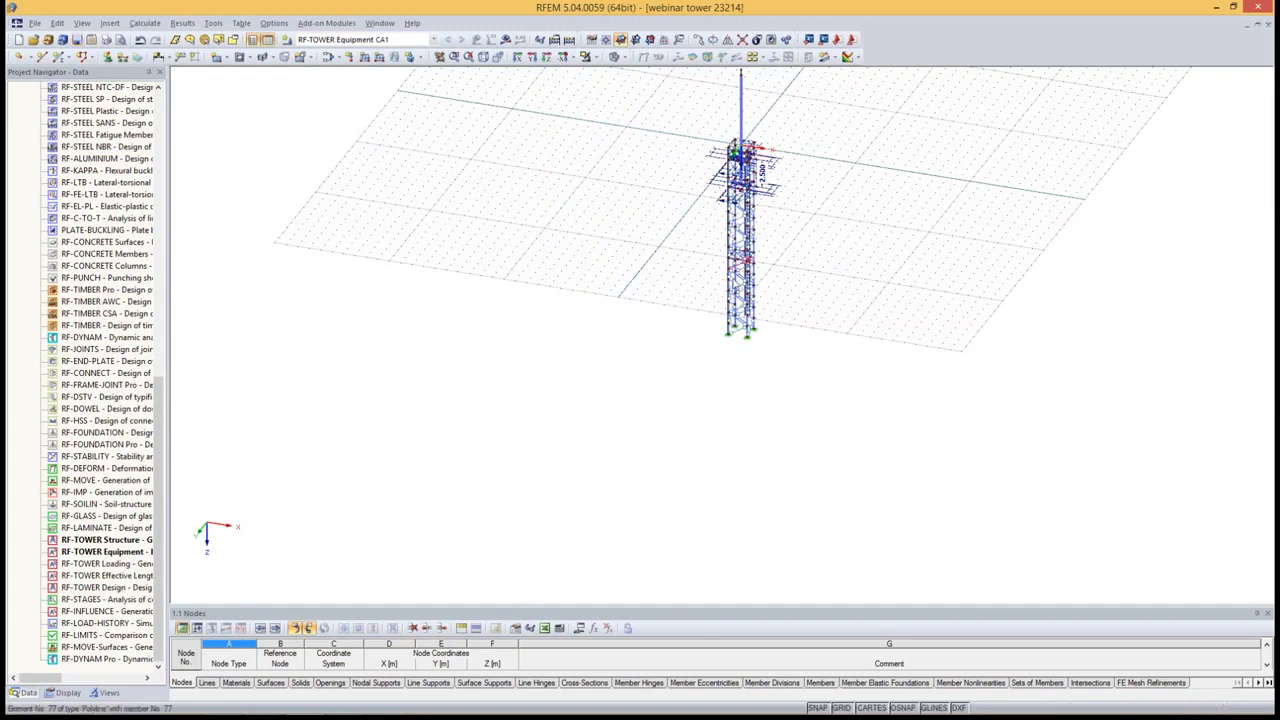
pyautogui.moveTo(688, 354); pyautogui.dragTo(646, 436, button='middle')
pyautogui.scroll(2, 728, 302)
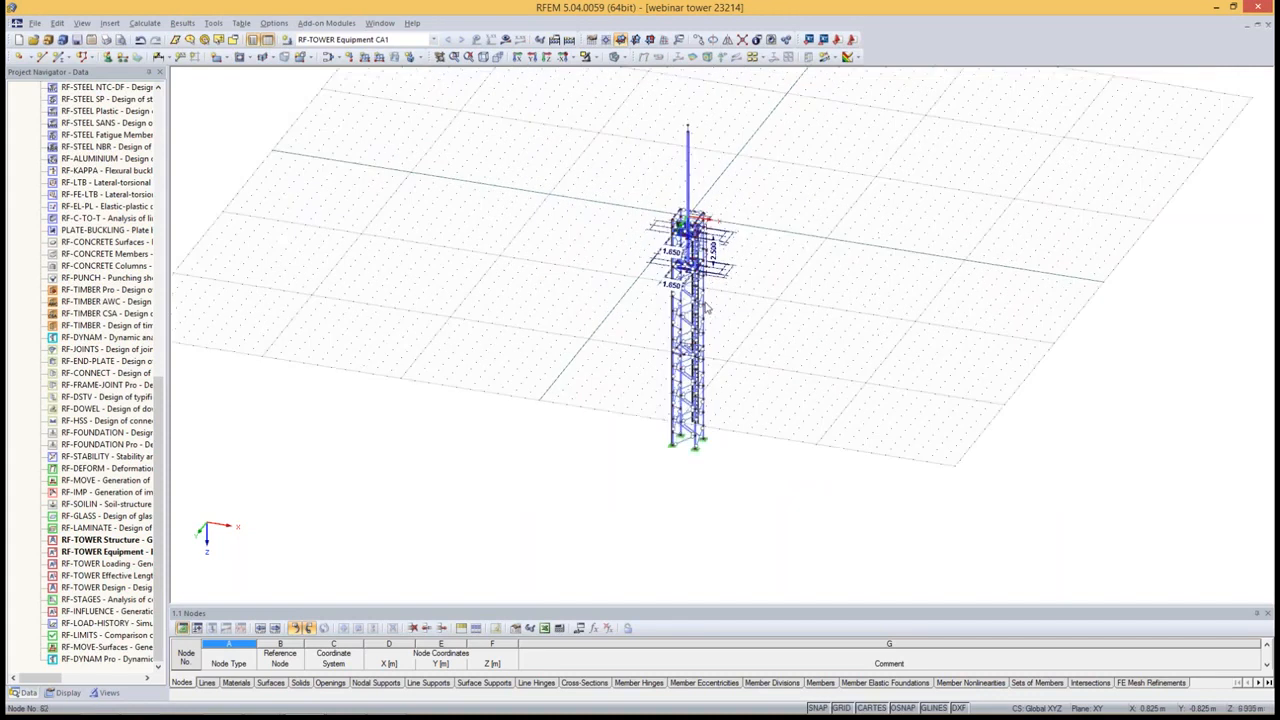
# Hide the dimension guide objects in the model view and return to the project's data tree
pyautogui.click(68, 692)
pyautogui.scroll(-6, 120, 490)
pyautogui.scroll(-3, 106, 487)
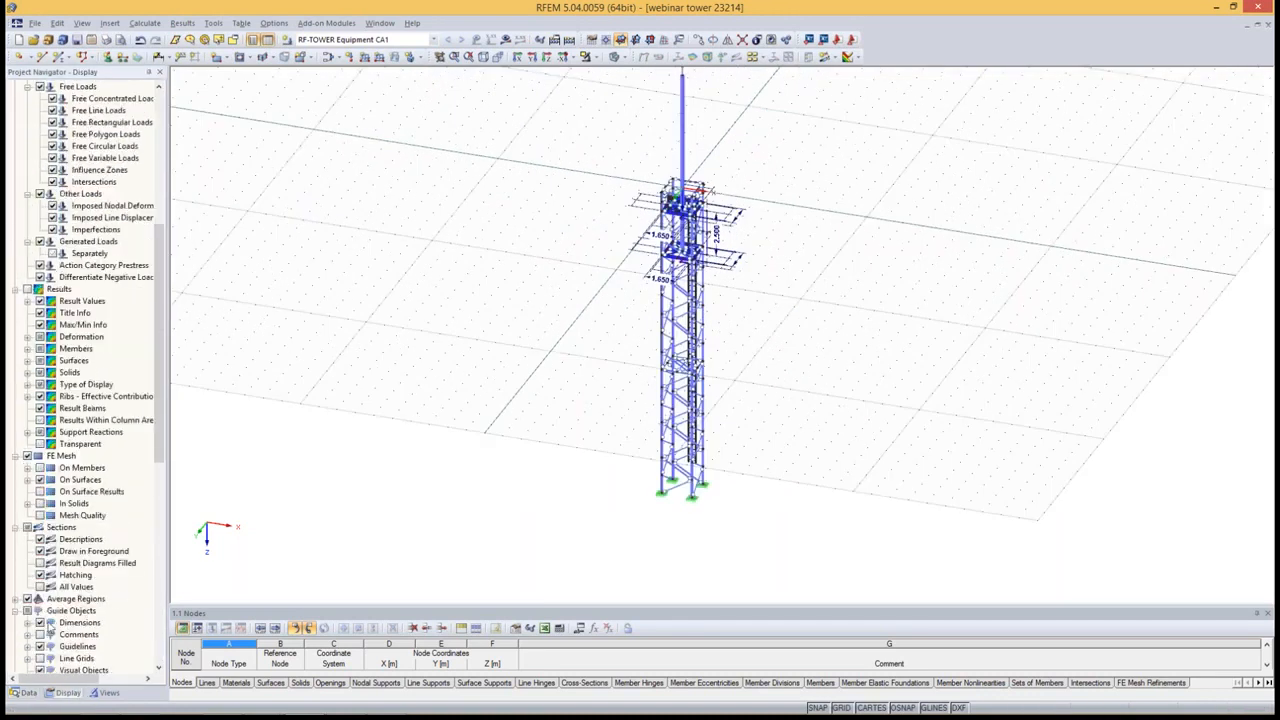
pyautogui.click(40, 622)
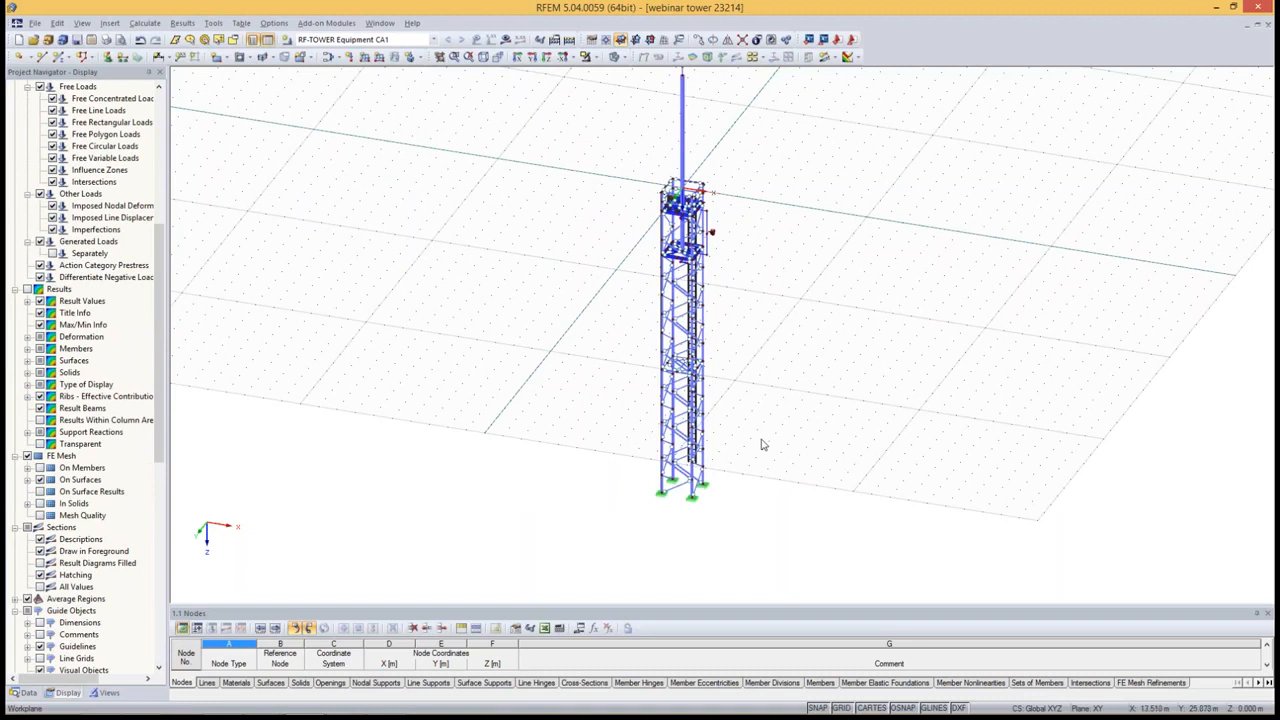
pyautogui.scroll(3, 760, 446)
pyautogui.click(38, 695)
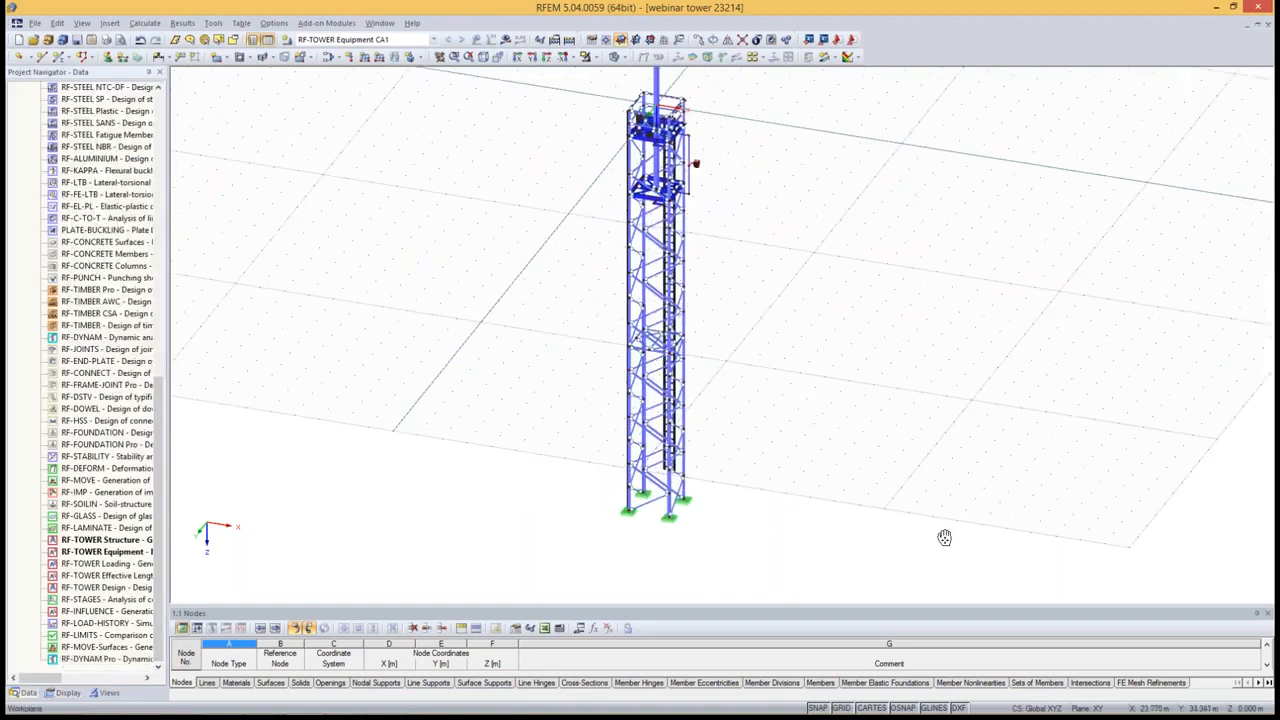
pyautogui.moveTo(946, 537); pyautogui.dragTo(939, 503, button='middle')
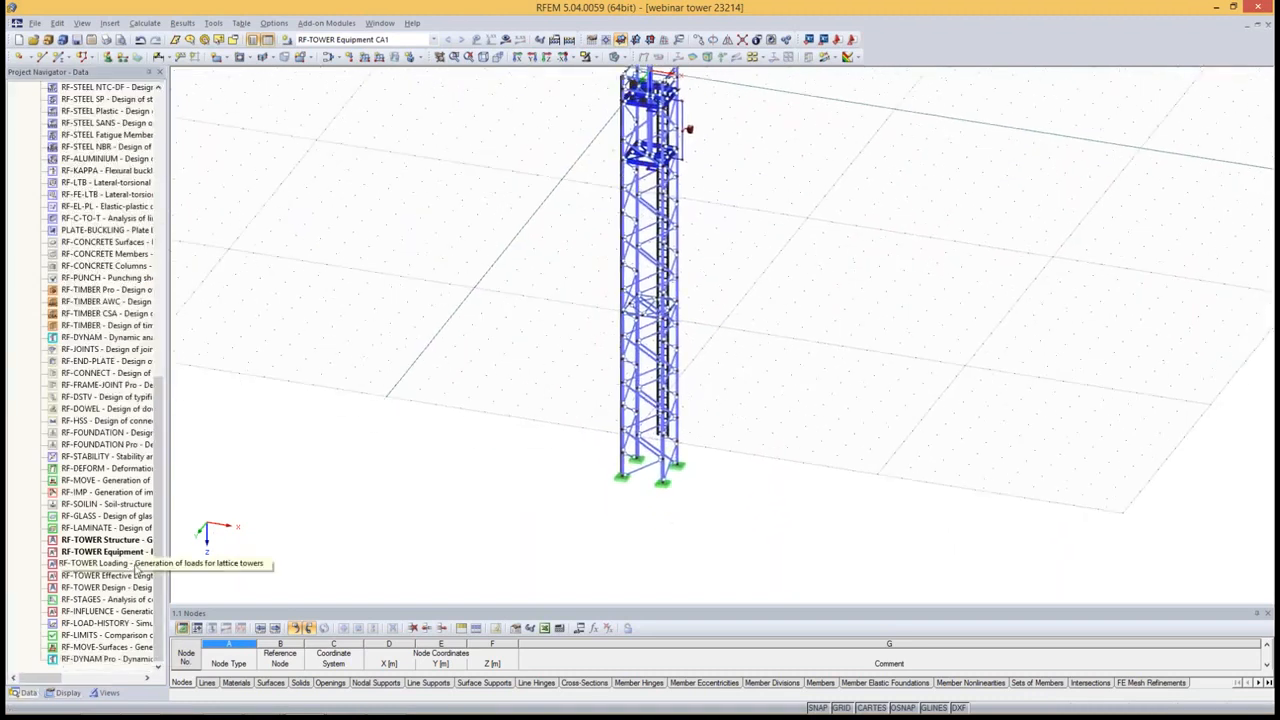
# Open the RF-TOWER Loading module and review the members allocated to the legs, faces, platforms and antenna bracket
pyautogui.doubleClick(136, 566)
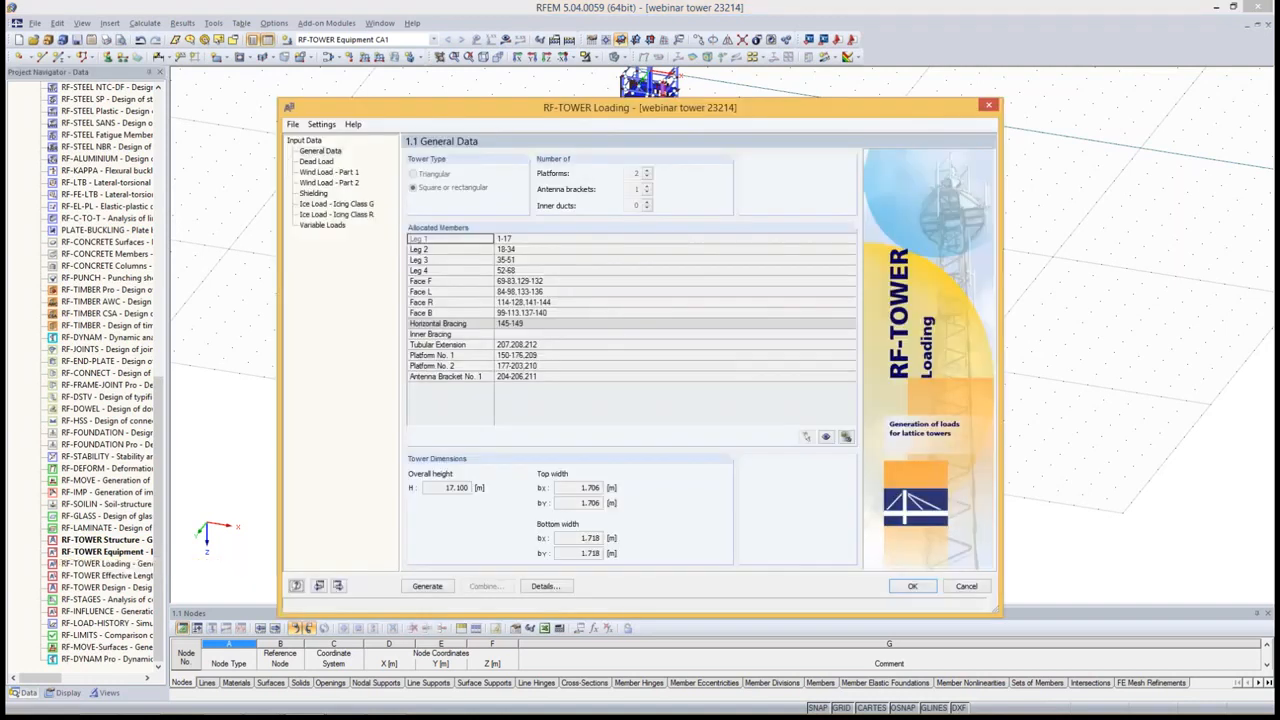
pyautogui.moveTo(480, 240); pyautogui.dragTo(540, 238)
pyautogui.click(526, 378)
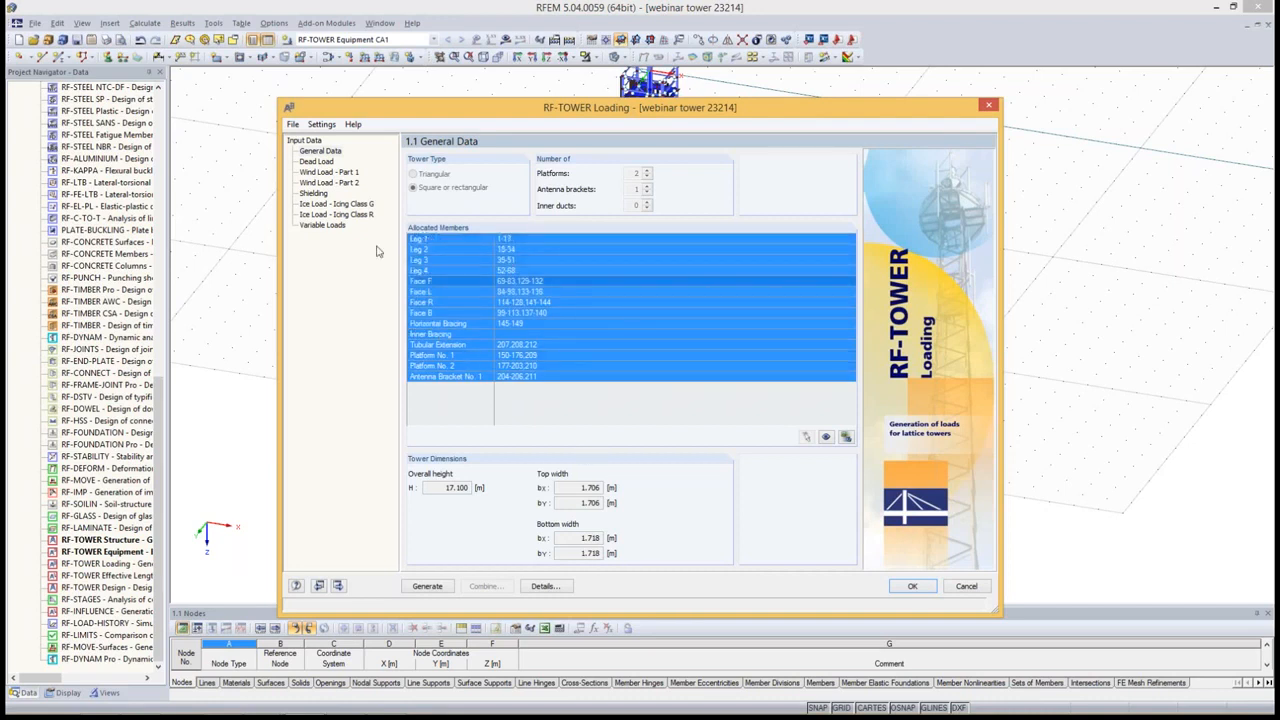
# Examine the dead load's weight factors and weights per tower component, and the surface loads on the platforms
pyautogui.click(314, 161)
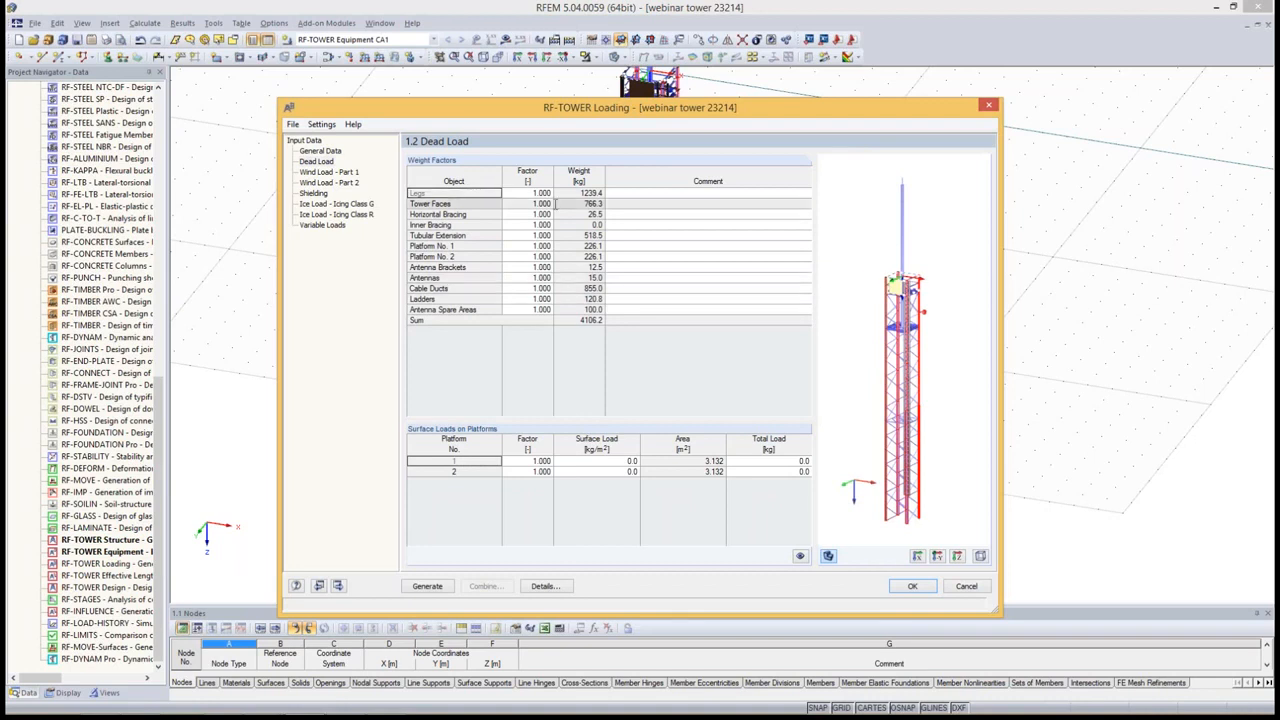
pyautogui.moveTo(538, 193); pyautogui.dragTo(540, 310)
pyautogui.scroll(3, 905, 296)
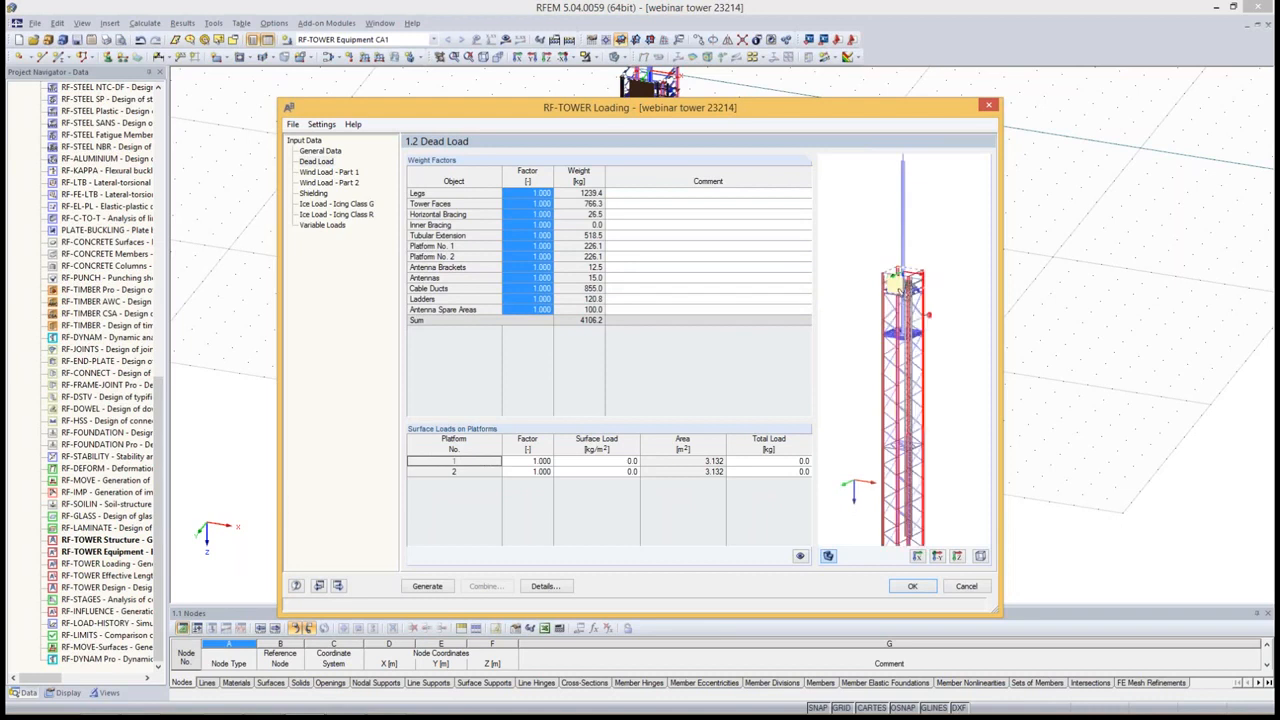
pyautogui.scroll(-2, 895, 283)
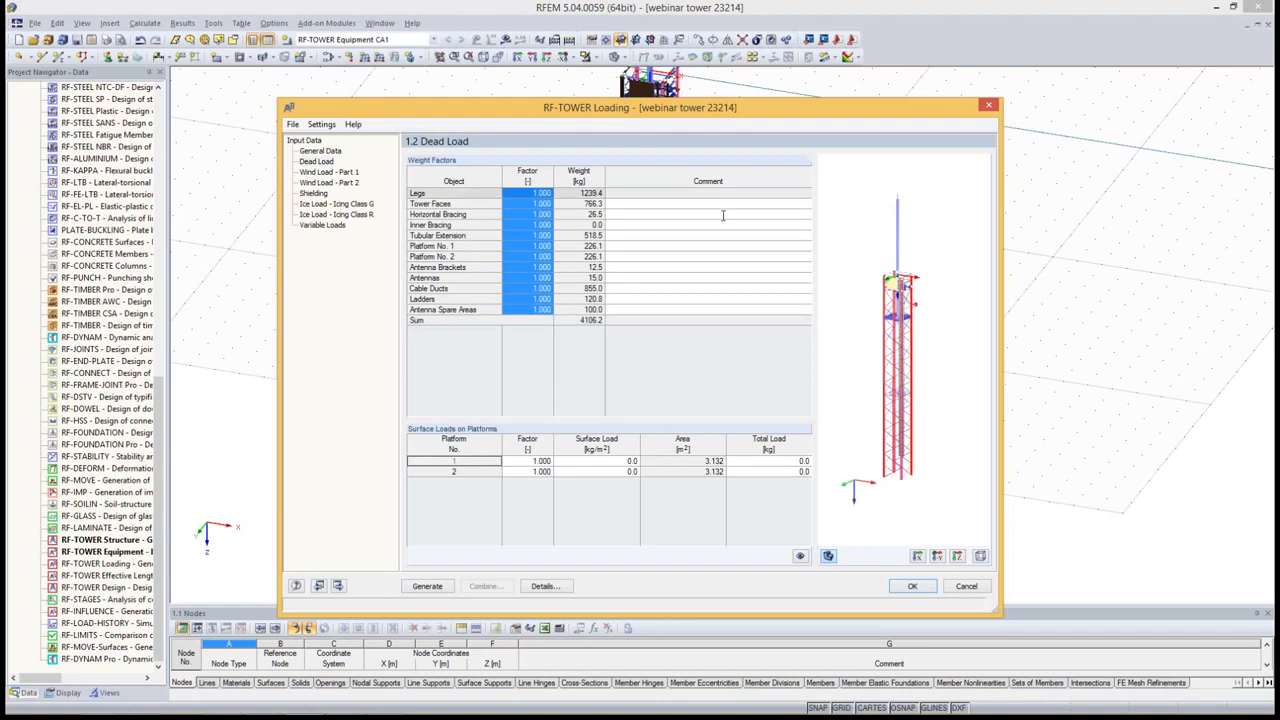
pyautogui.click(585, 193)
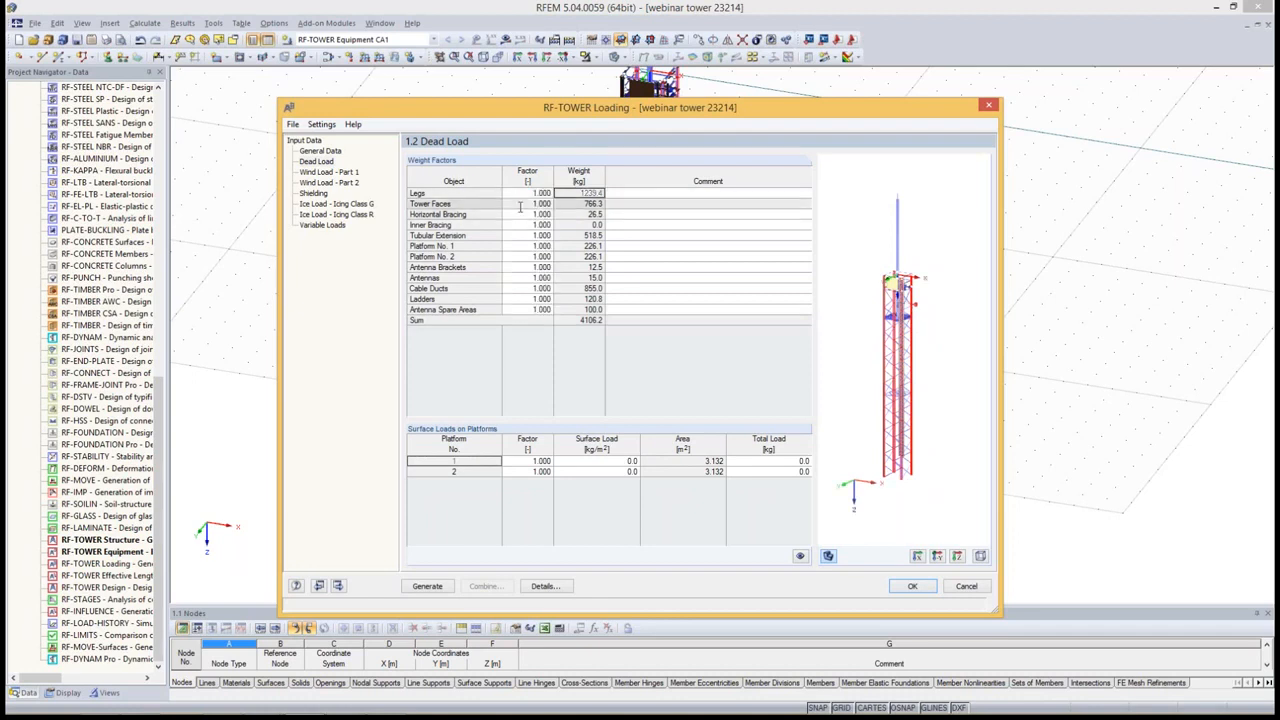
pyautogui.click(592, 461)
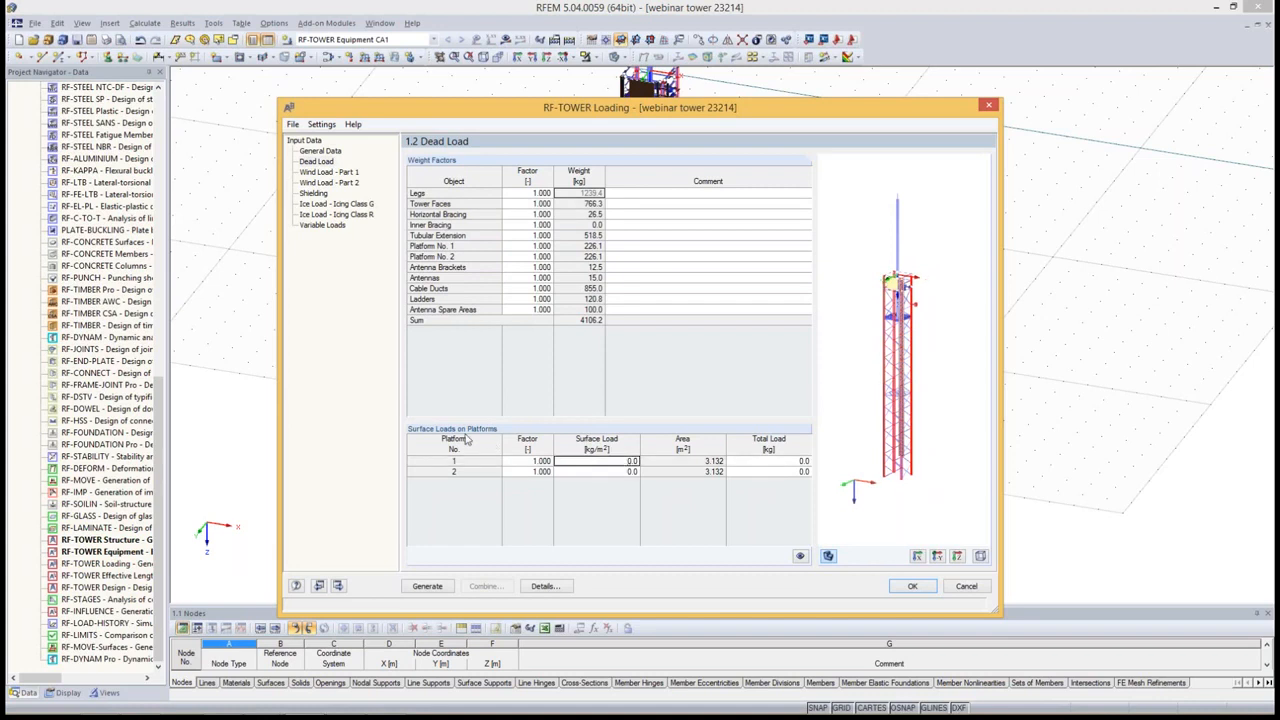
pyautogui.scroll(3, 905, 312)
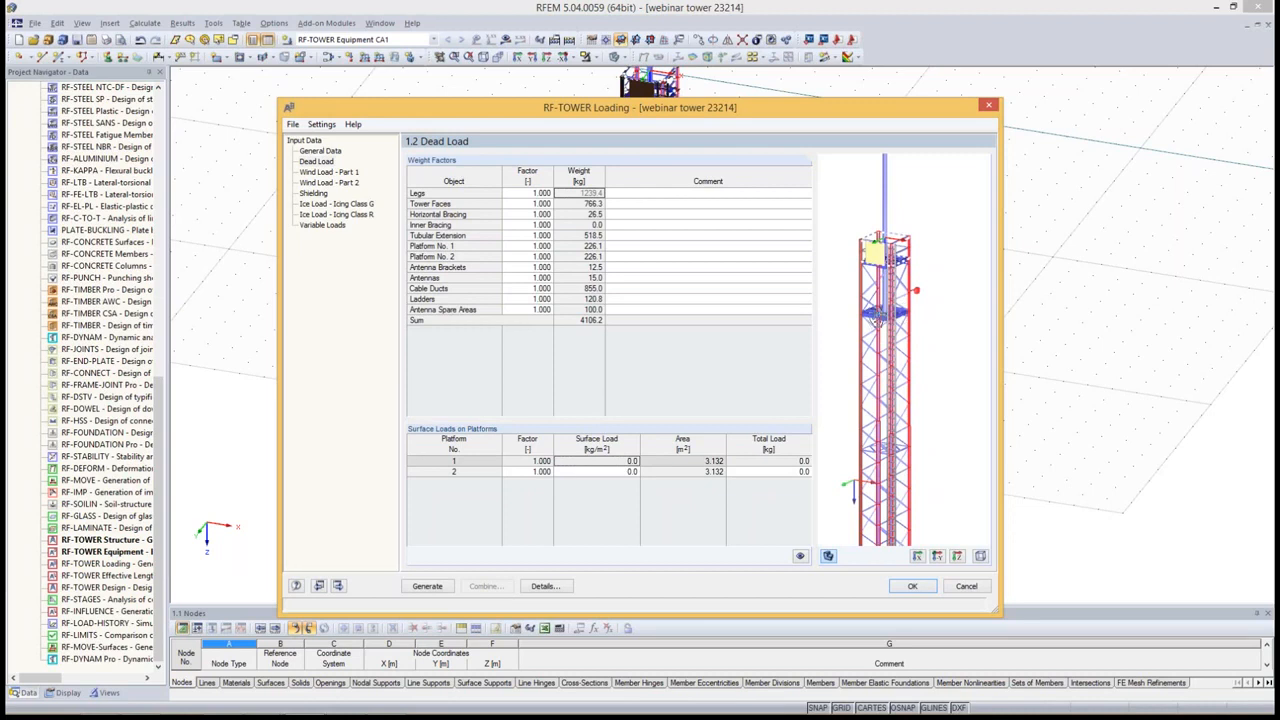
pyautogui.scroll(-1, 871, 301)
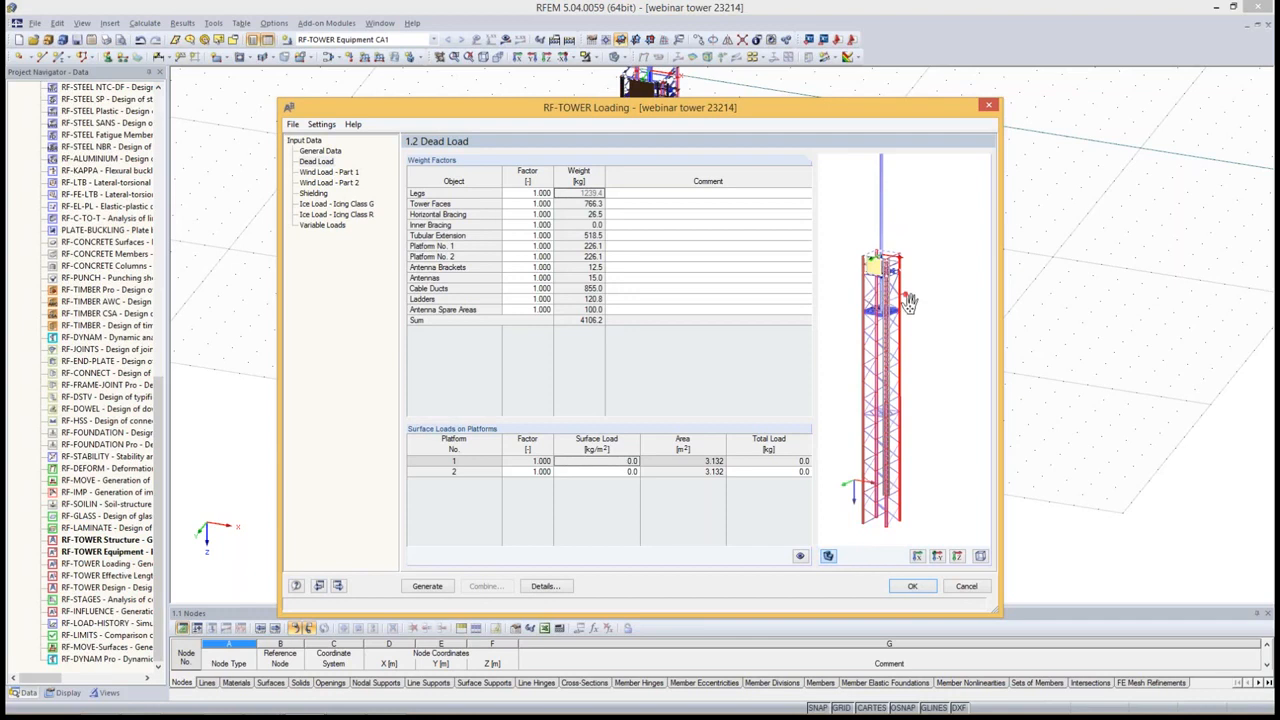
# Set the wind load standard to EN 1991-1-4 / DIN EN 1993-3-1 with the French national annex NF
pyautogui.click(345, 174)
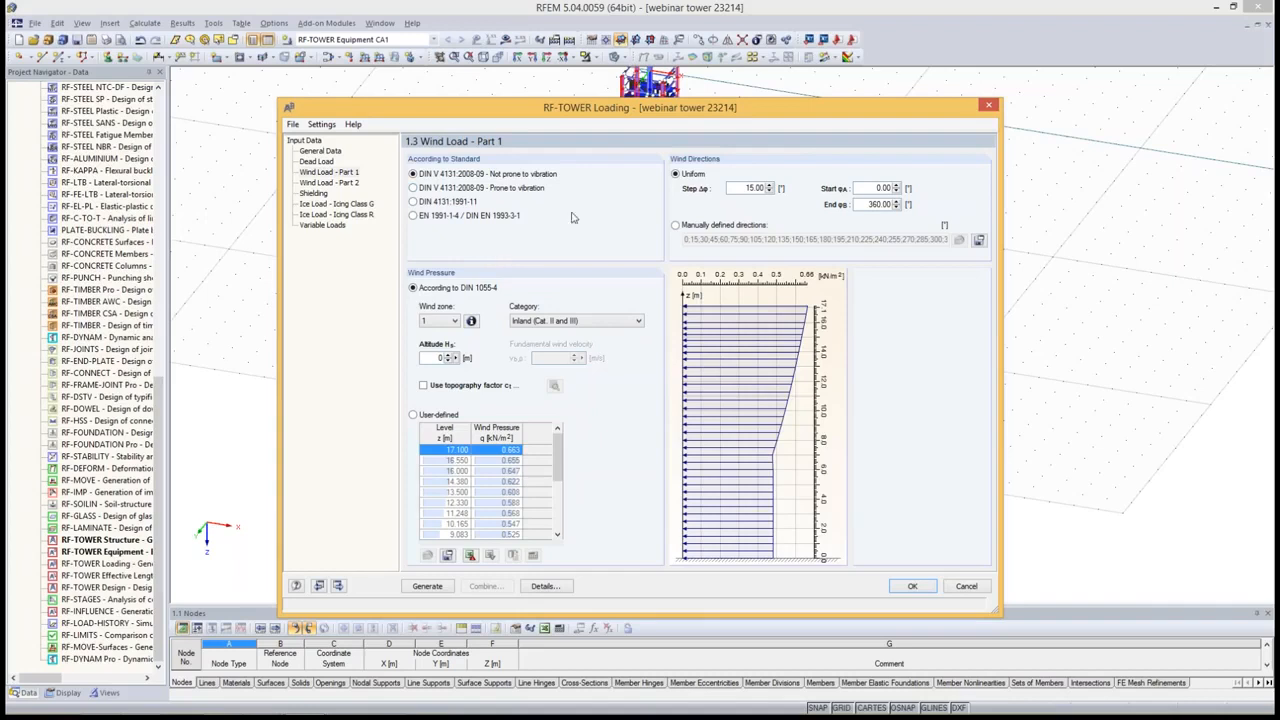
pyautogui.click(435, 222)
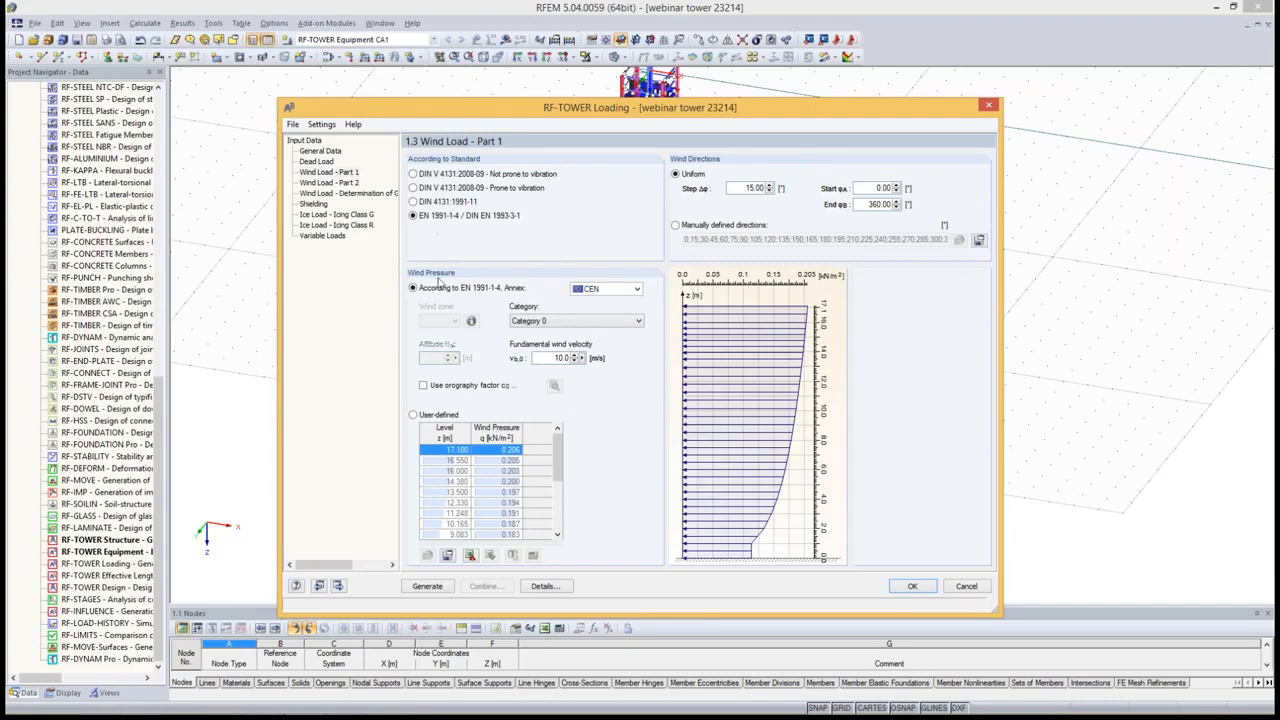
pyautogui.click(591, 289)
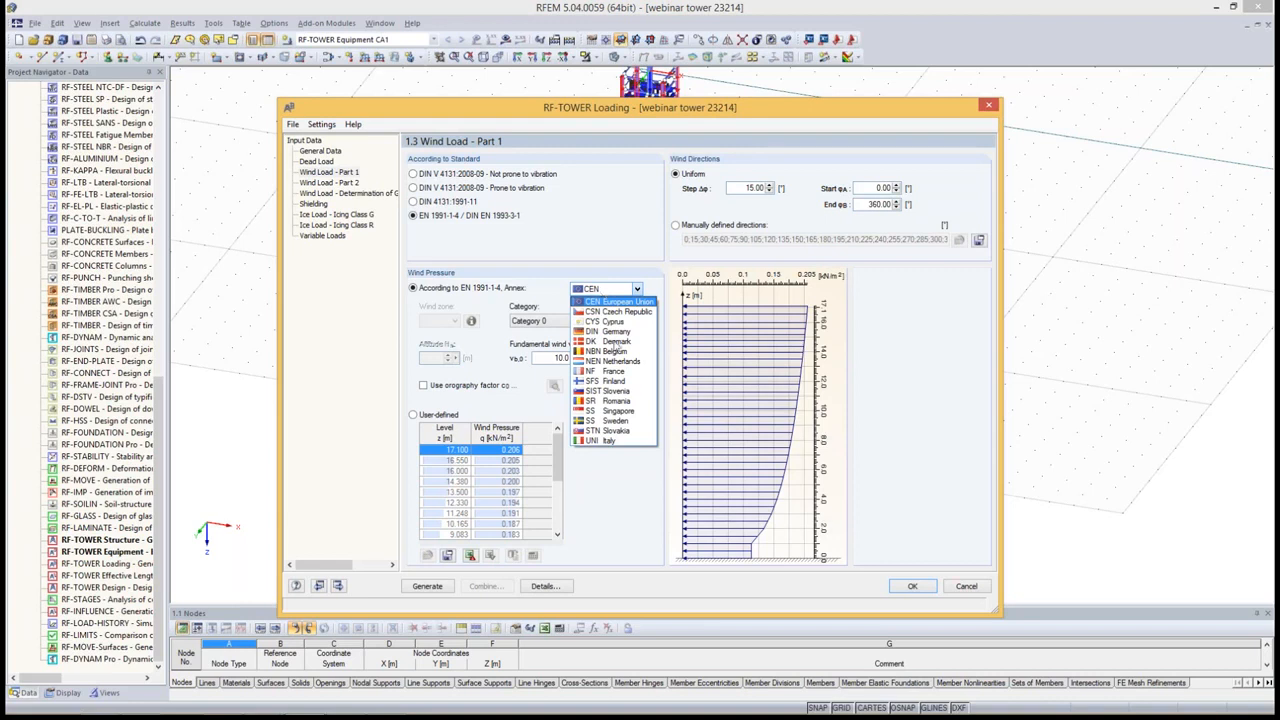
pyautogui.click(610, 371)
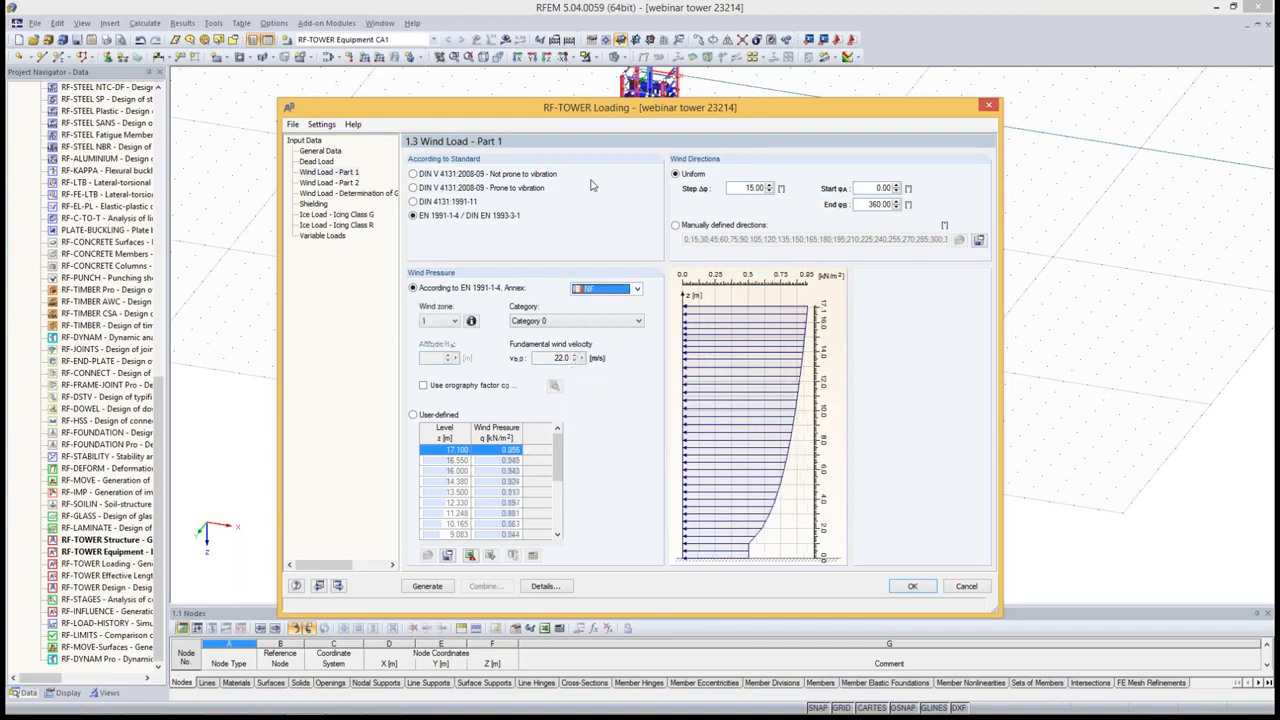
# Set wind zone 2 by picking the region near Lyon on the France wind zone map, keeping the wind pressure according to EN 1991-1-4
pyautogui.click(471, 322)
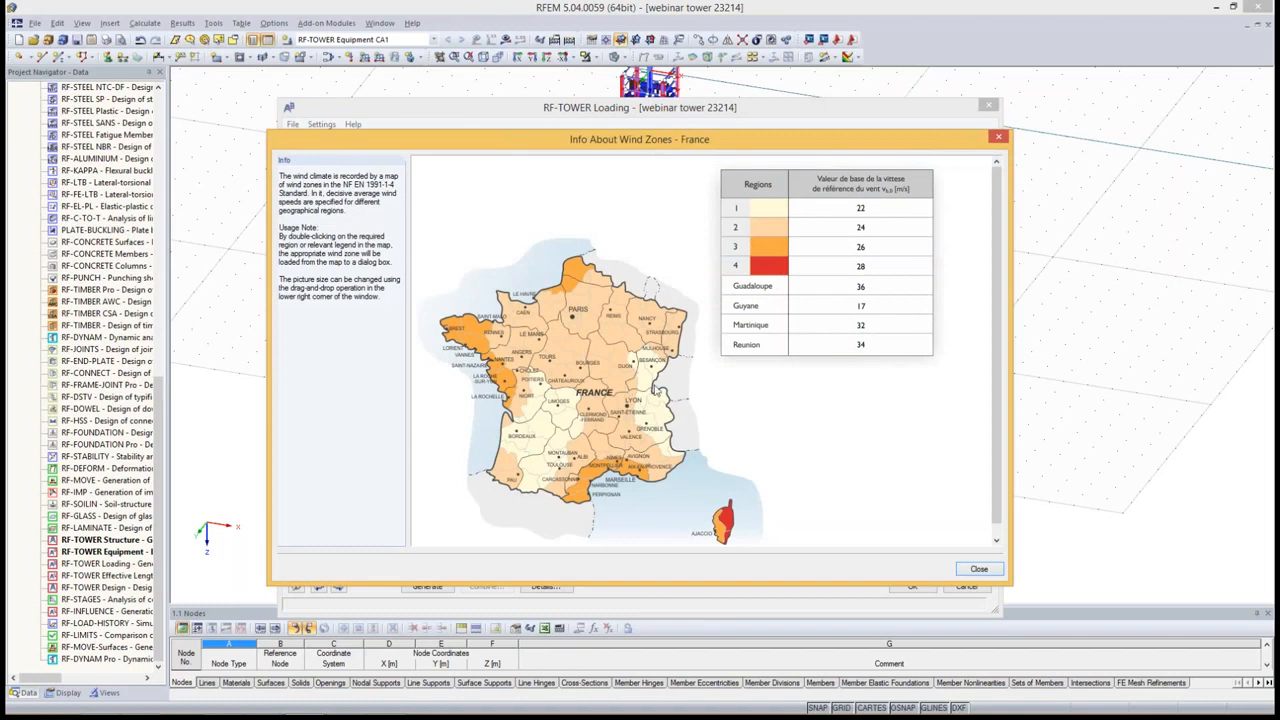
pyautogui.doubleClick(628, 410)
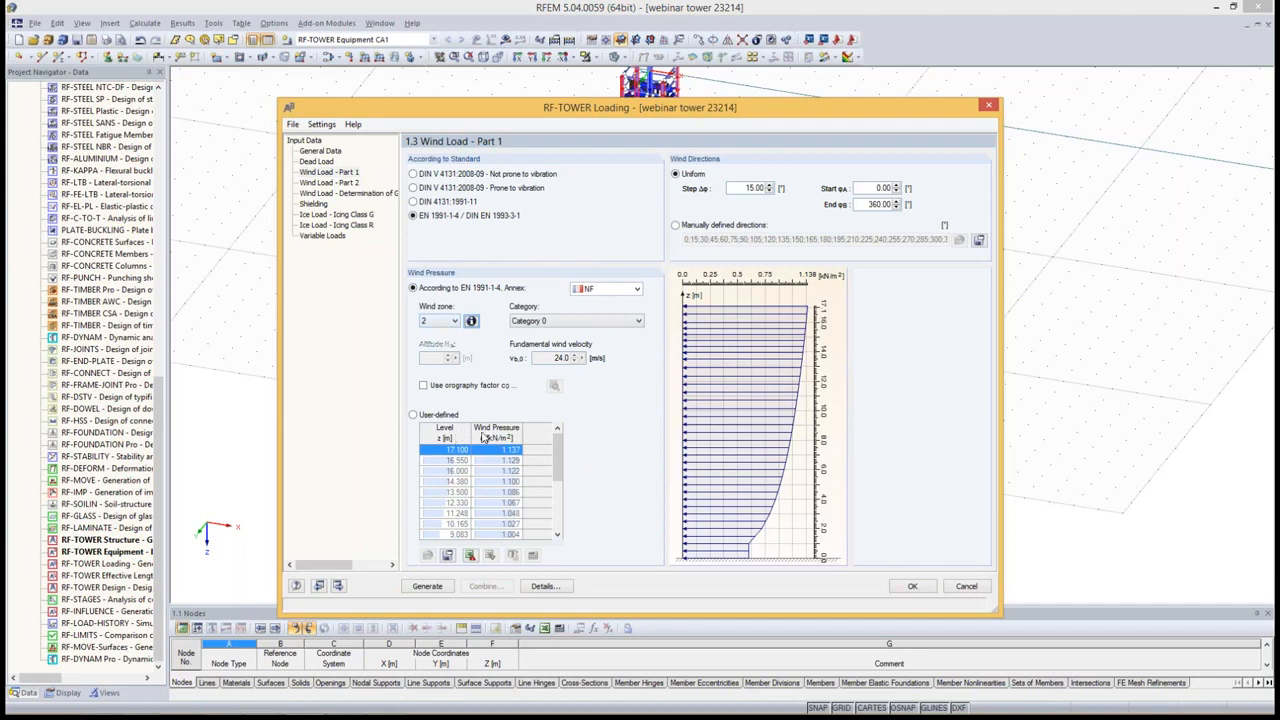
pyautogui.click(438, 414)
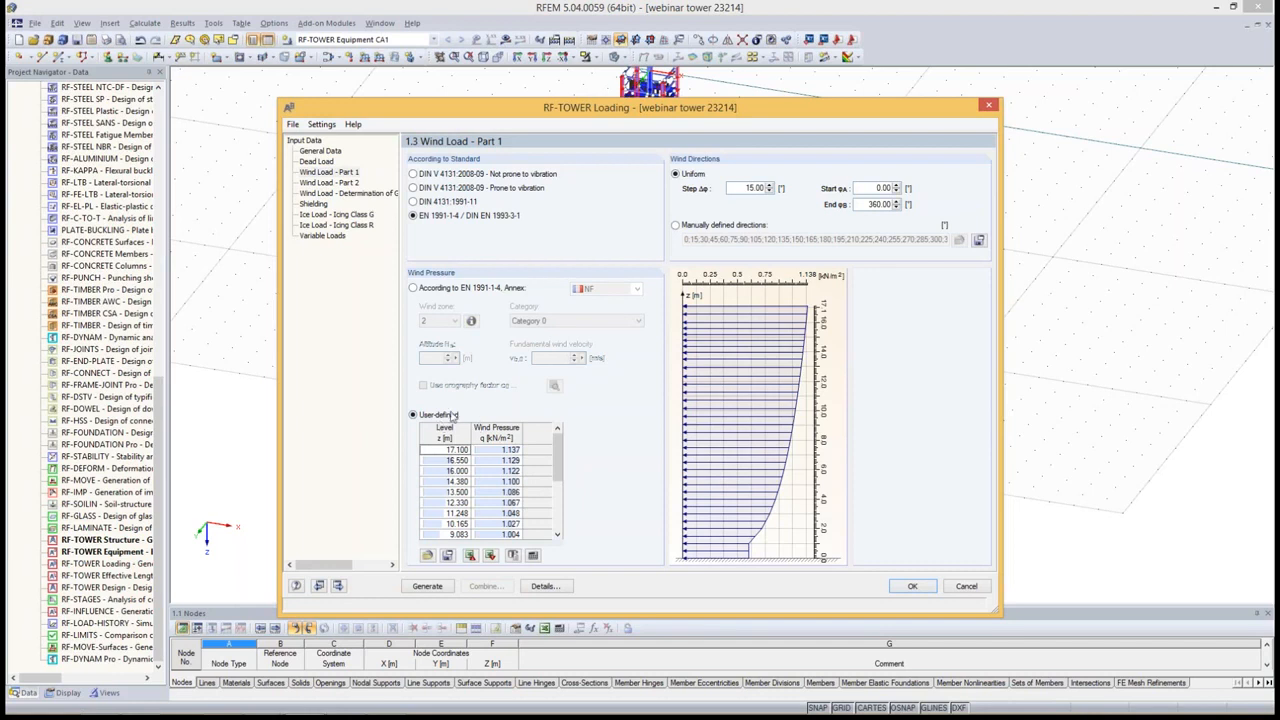
pyautogui.click(452, 290)
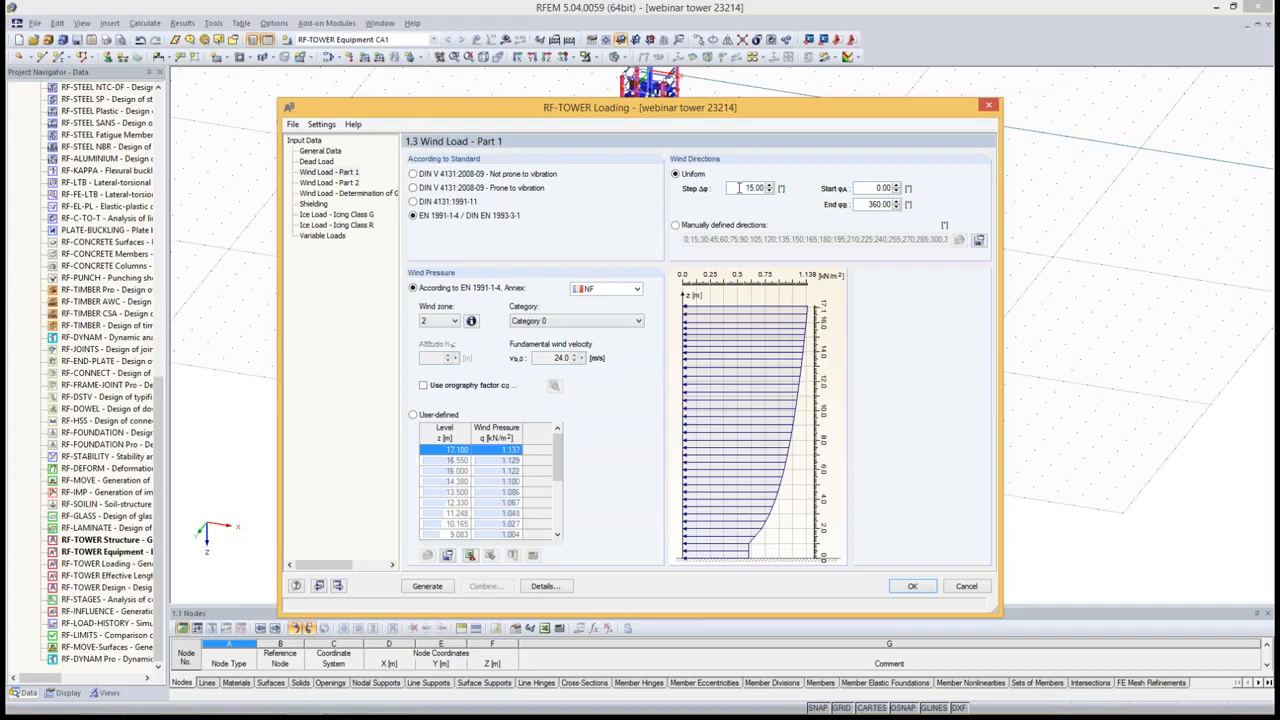
# Define the wind directions manually as 0 and 45 degrees instead of using a uniform step
pyautogui.doubleClick(748, 188)
pyautogui.click(700, 228)
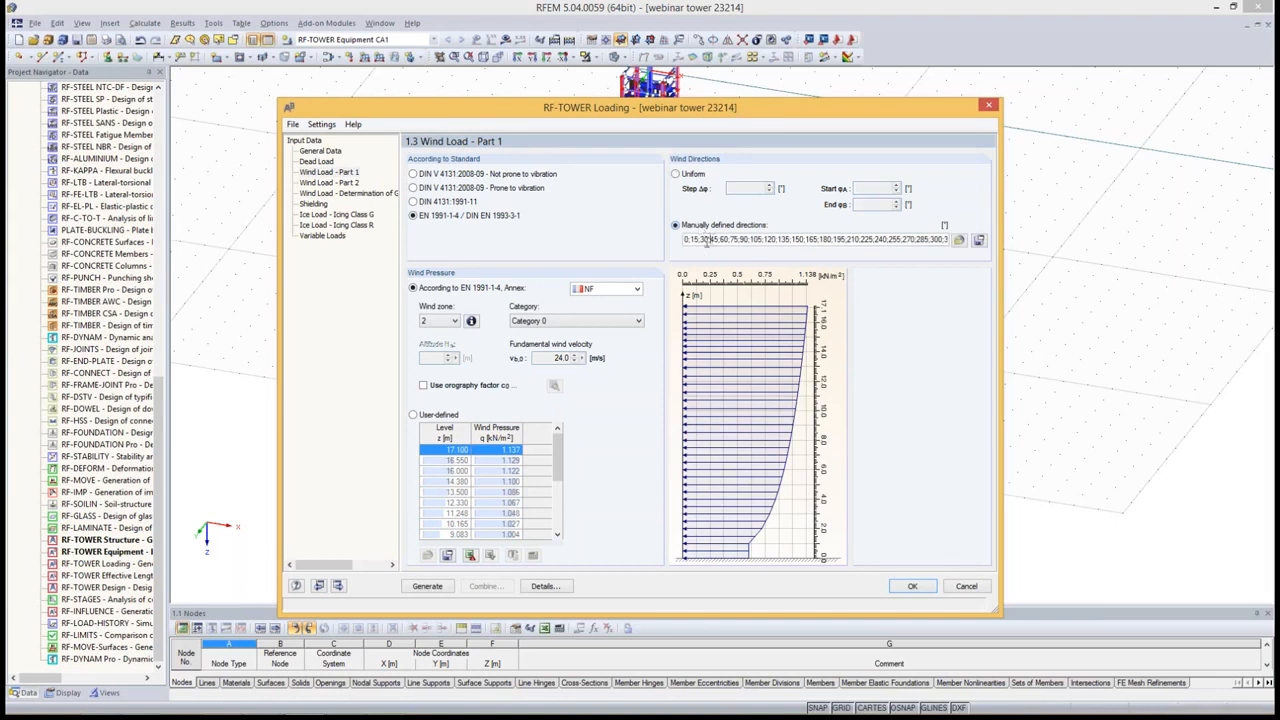
pyautogui.doubleClick(708, 241)
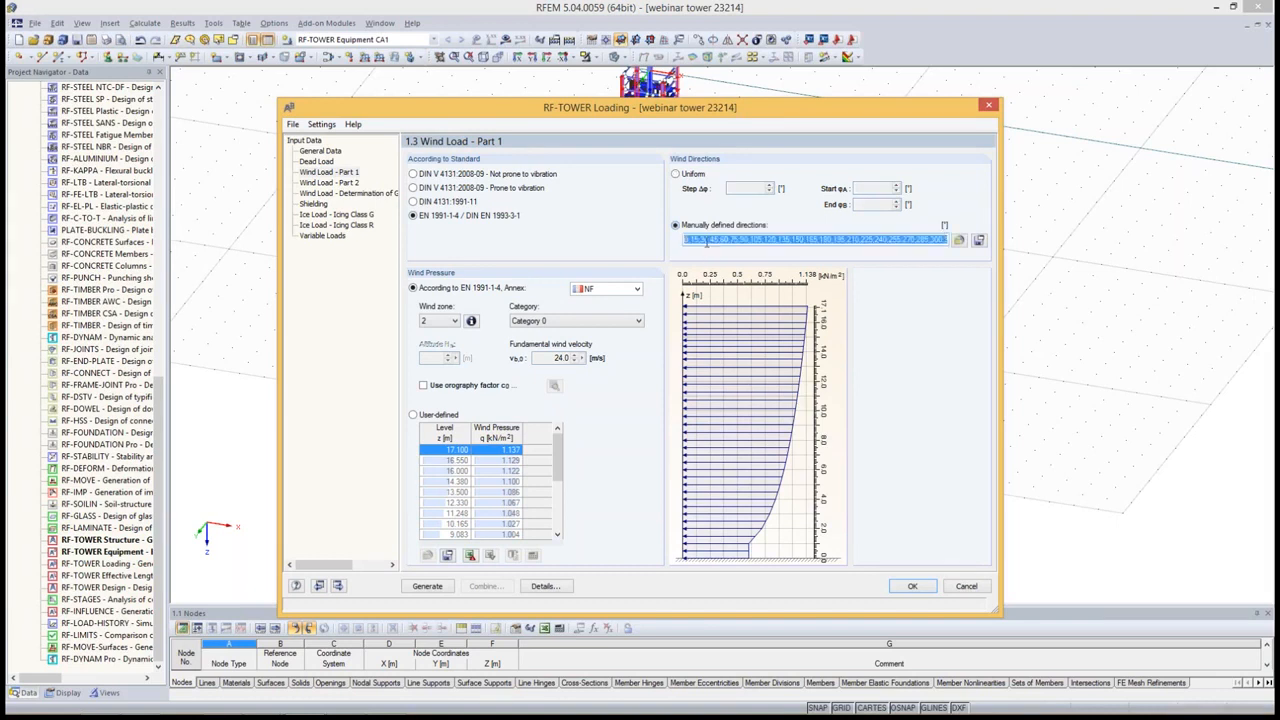
pyautogui.write('0')
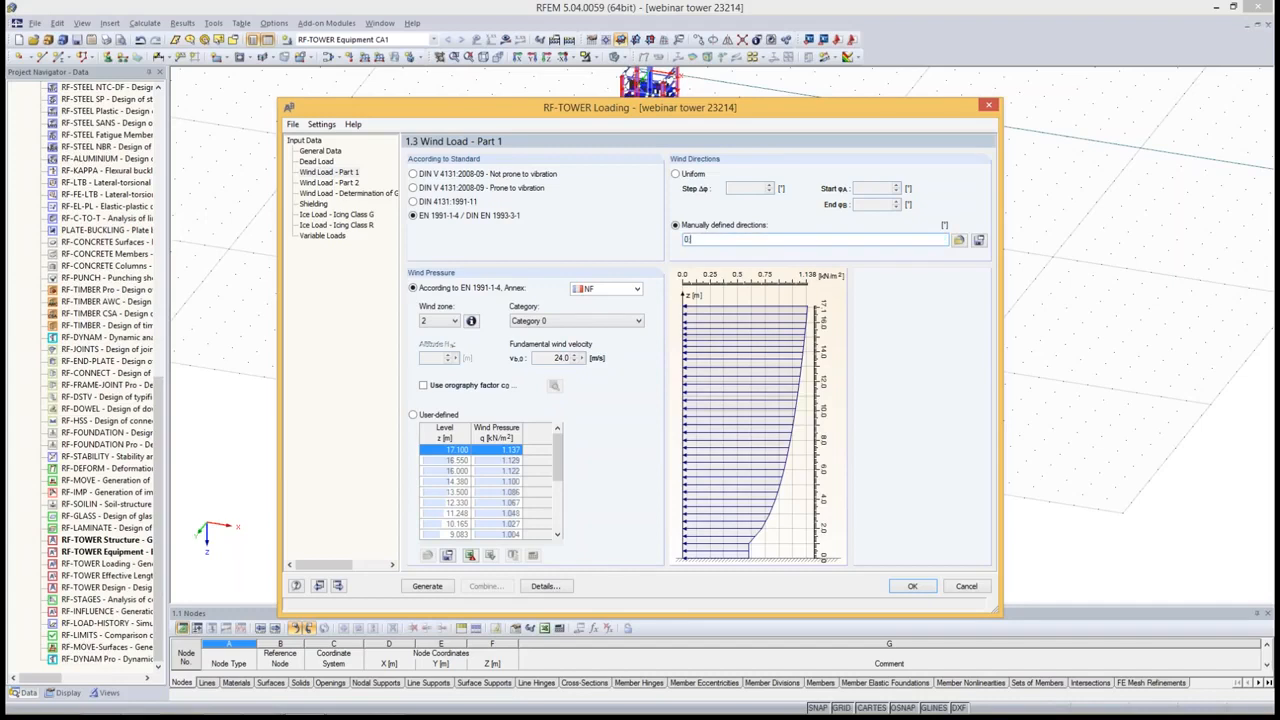
pyautogui.write(';45')
# Review the effective slenderness settings and compare the structural factor methods, ending on automatic determination according to Annex F EN 1991-1-4
pyautogui.click(345, 183)
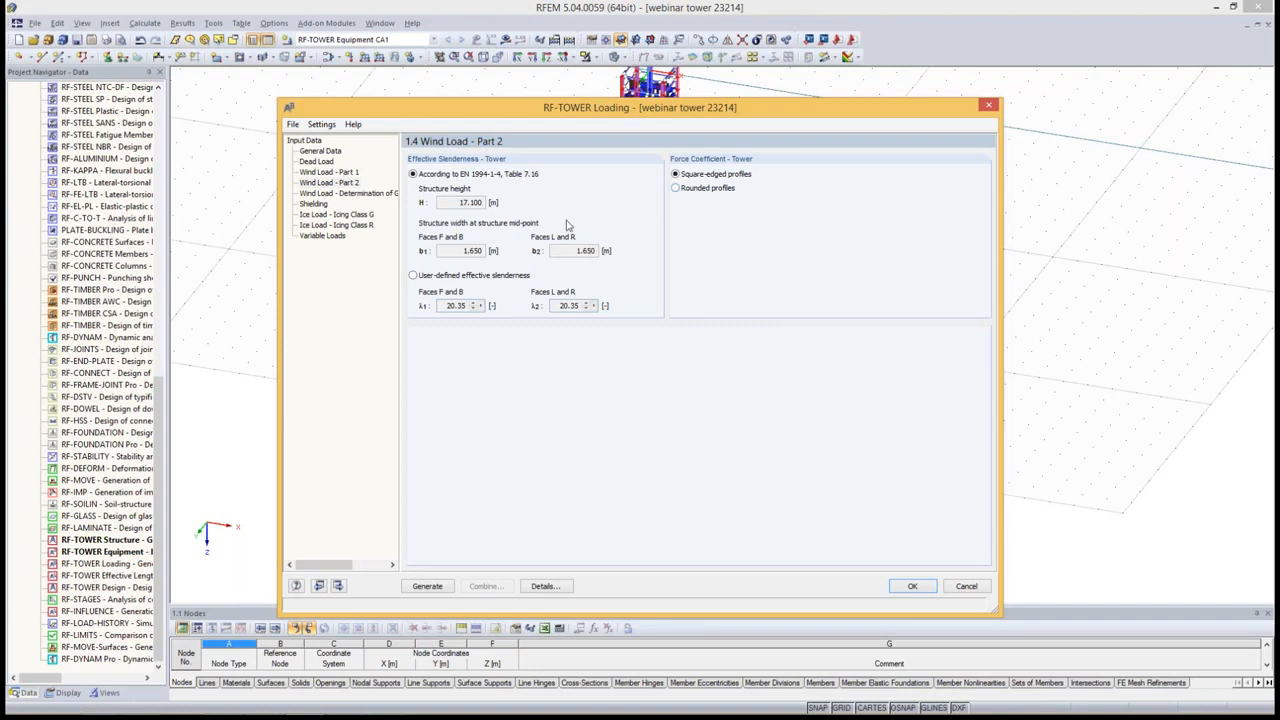
pyautogui.click(384, 194)
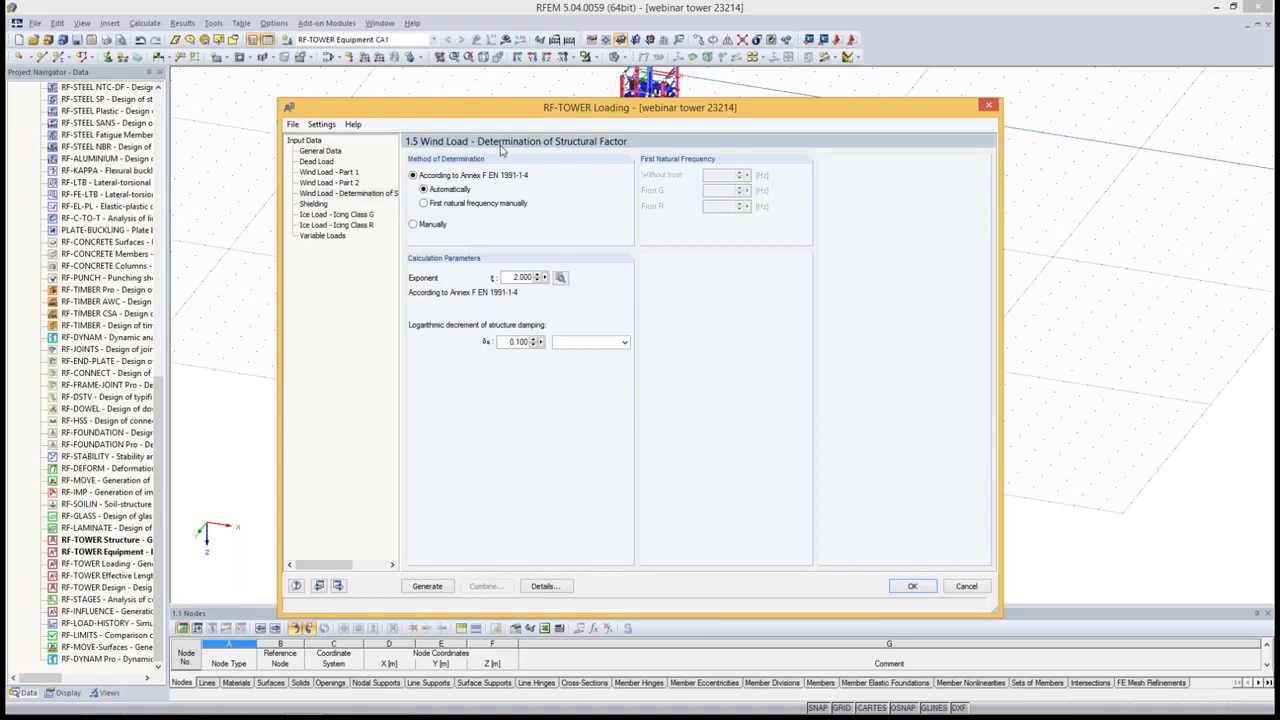
pyautogui.click(418, 228)
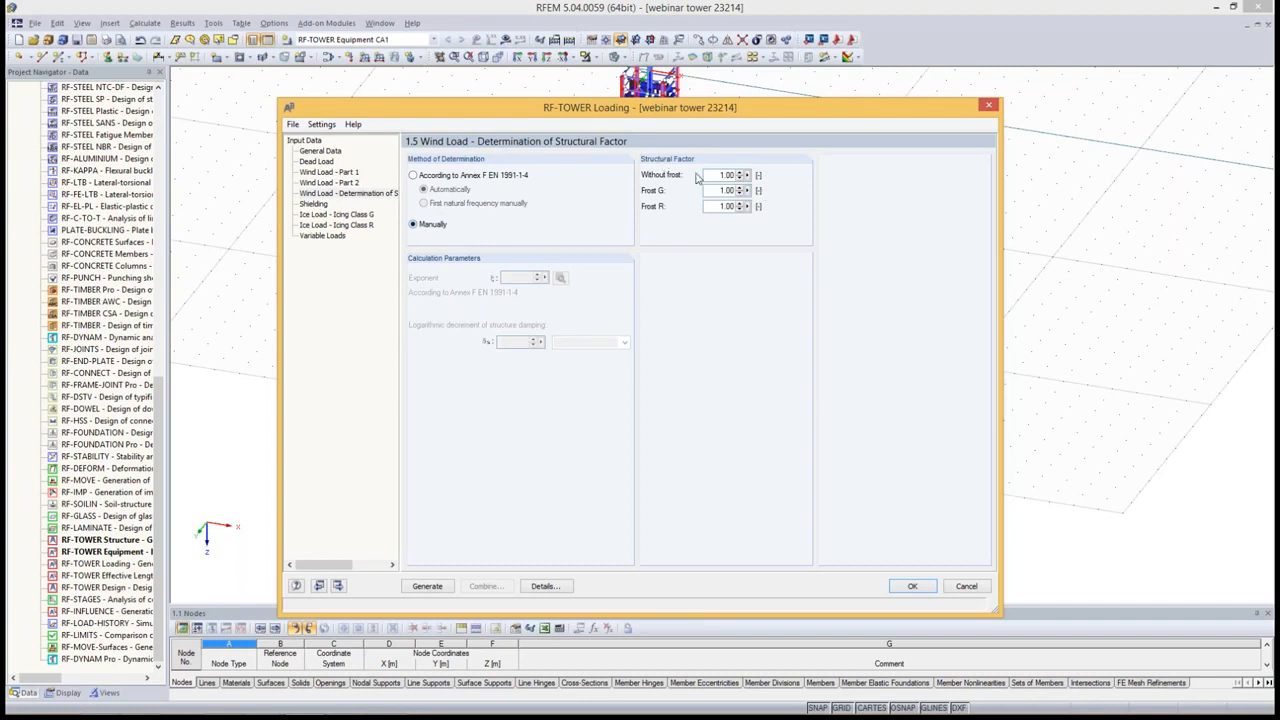
pyautogui.click(447, 177)
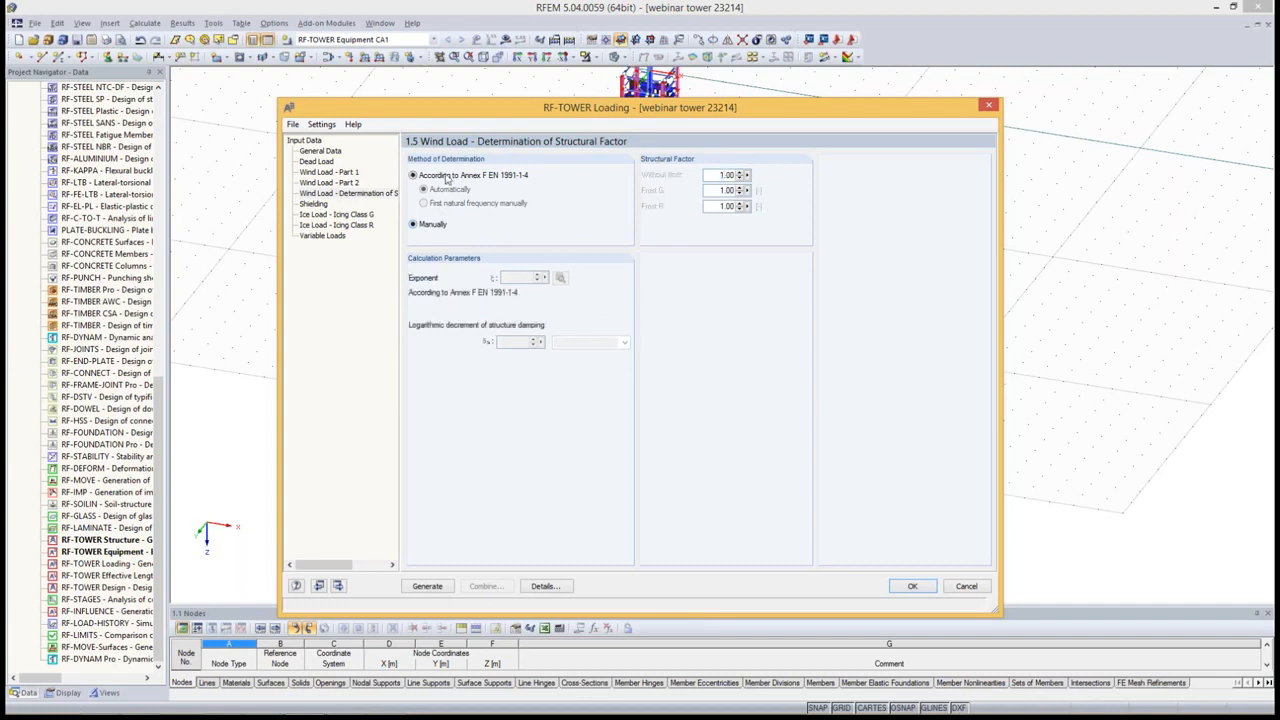
pyautogui.click(428, 205)
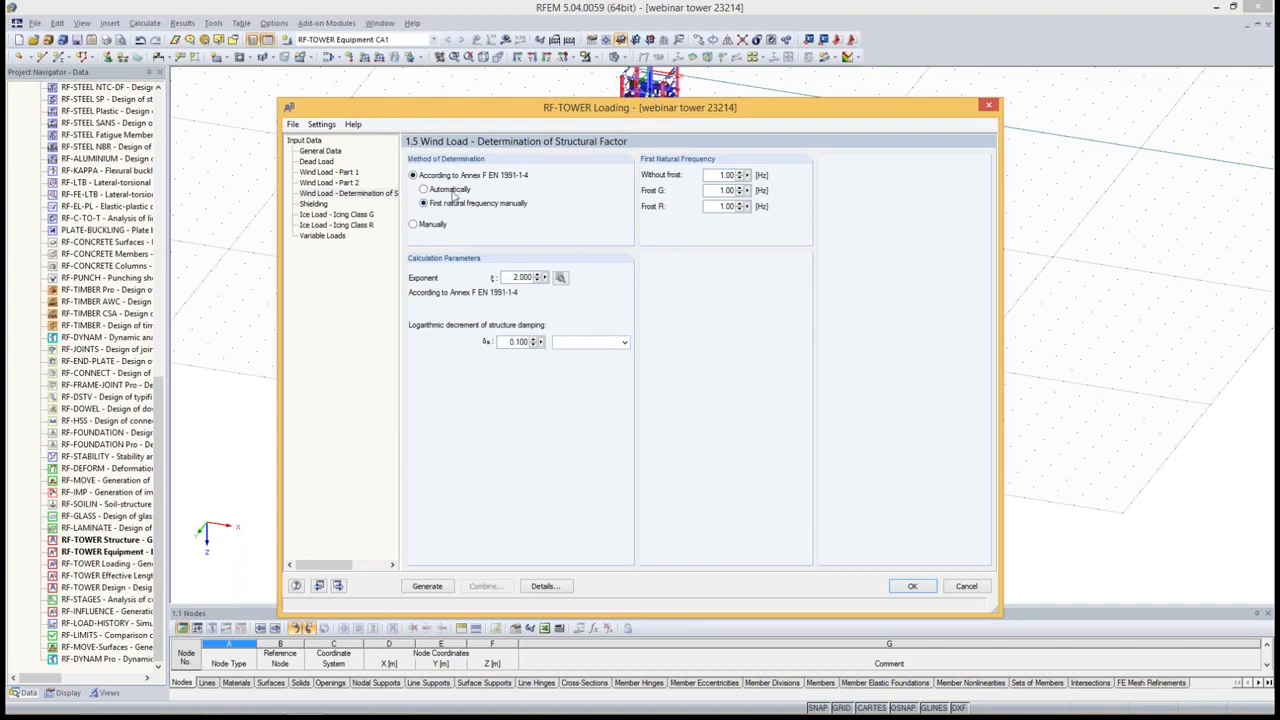
pyautogui.click(418, 226)
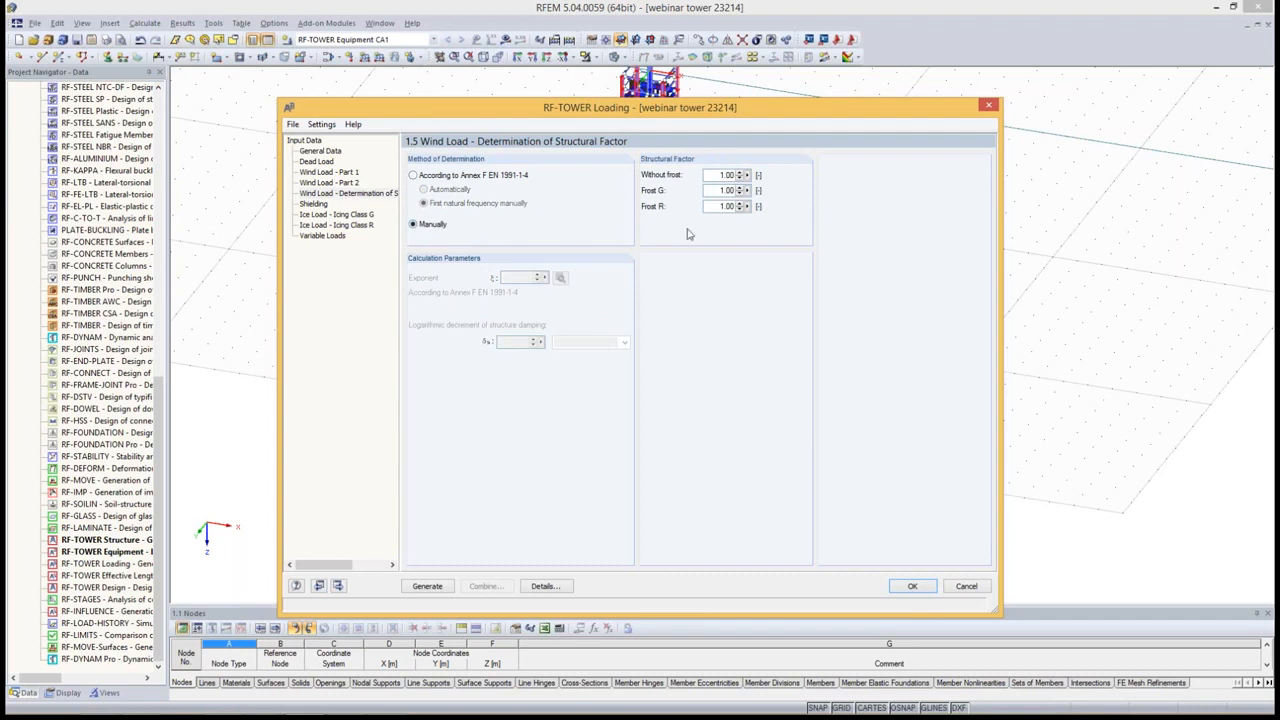
pyautogui.doubleClick(722, 175)
pyautogui.click(515, 176)
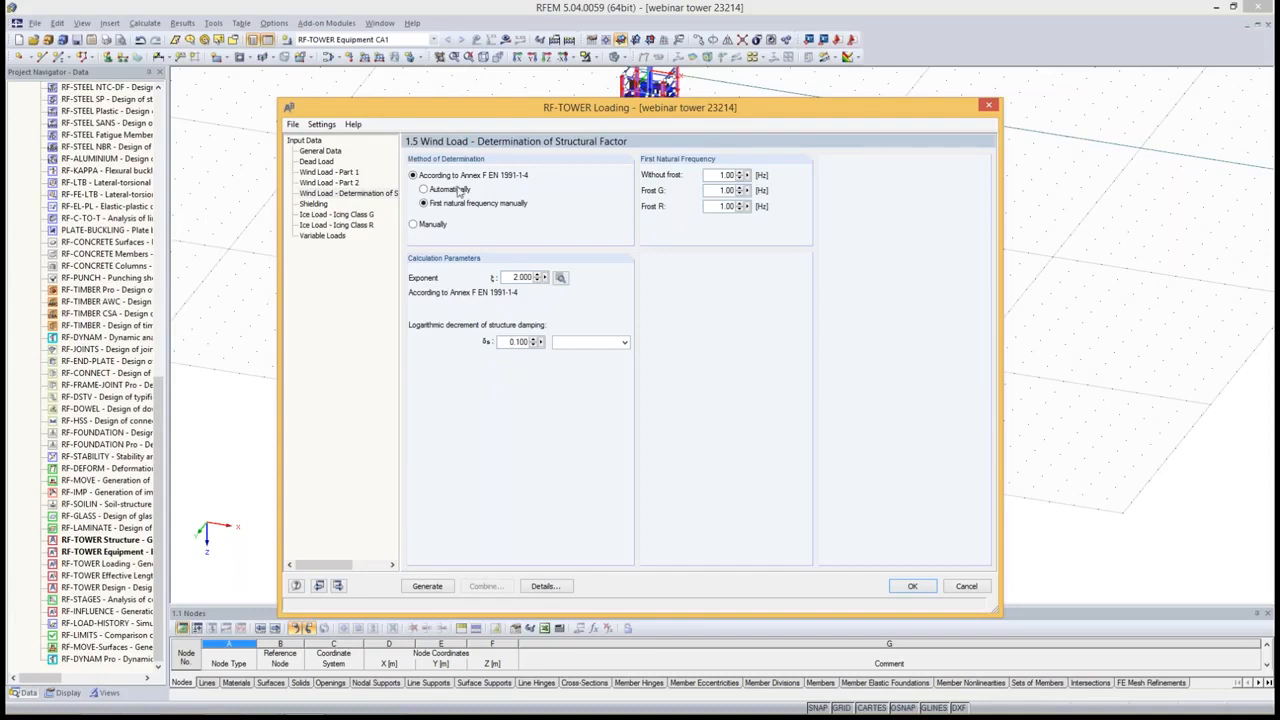
pyautogui.click(455, 190)
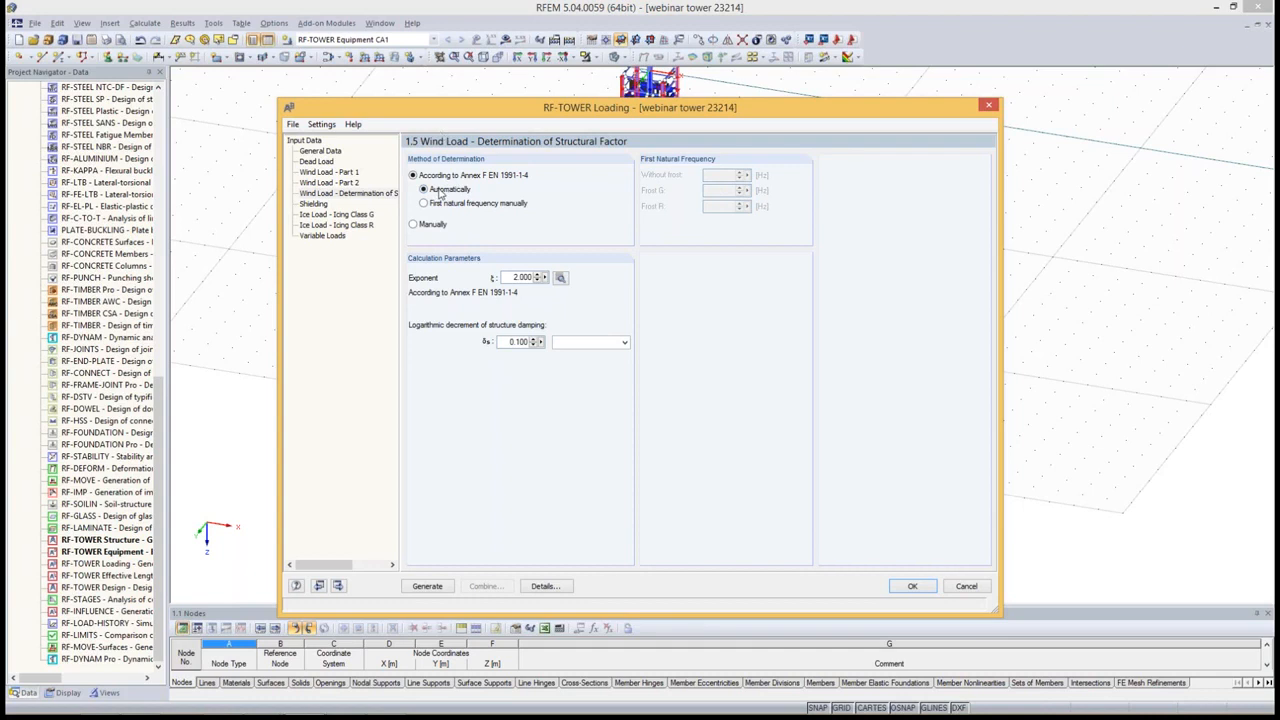
# Examine the shielding factors of the lower tubular extension, ladder and cable duct for both wind directions
pyautogui.click(312, 205)
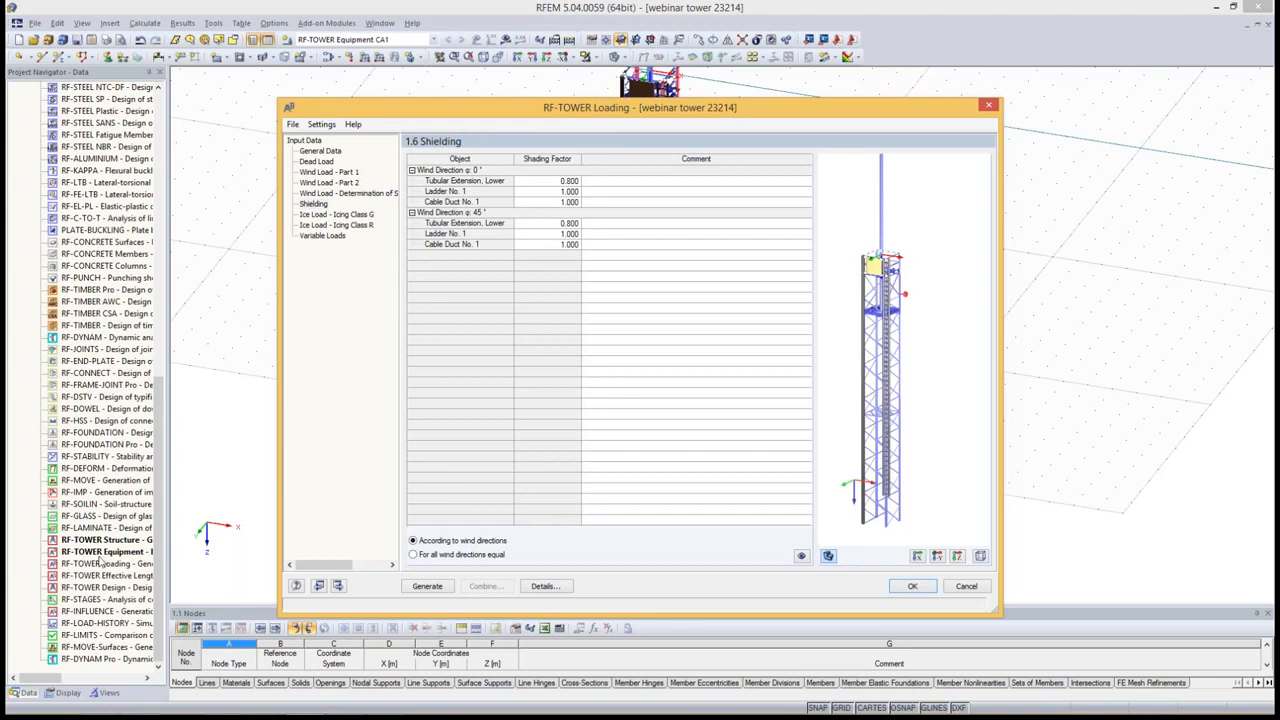
pyautogui.click(495, 182)
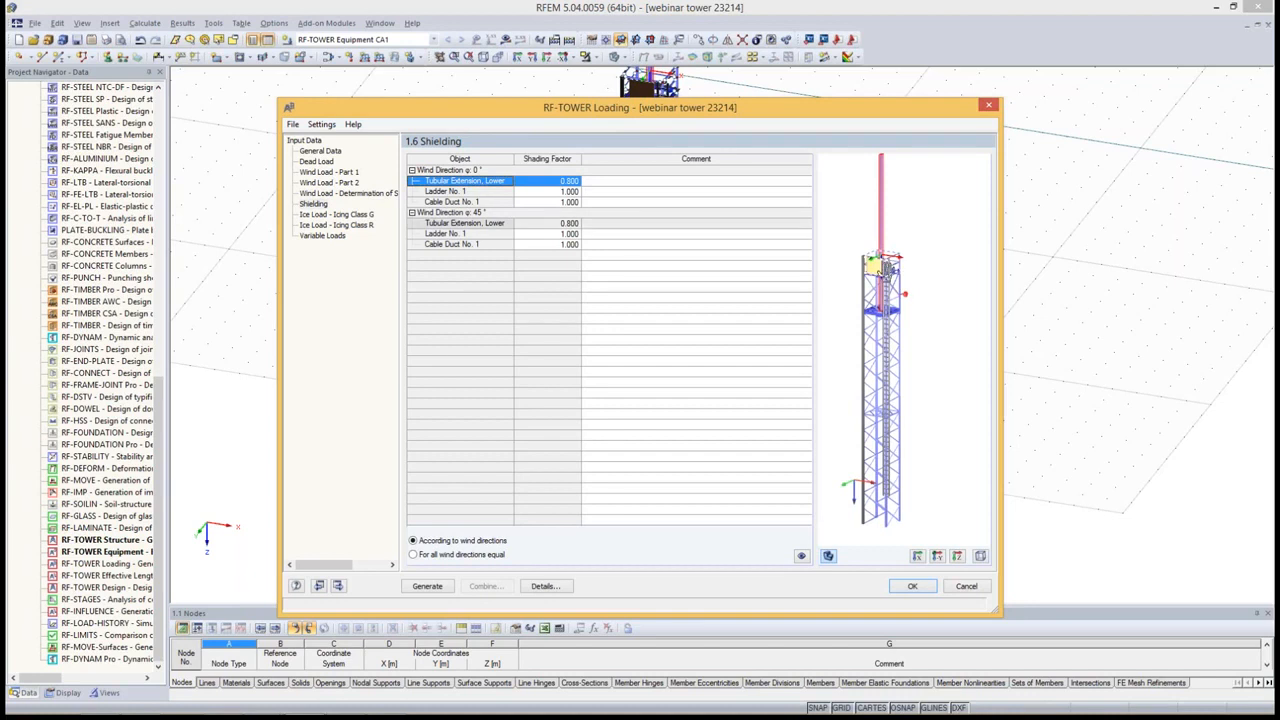
pyautogui.scroll(2, 886, 268)
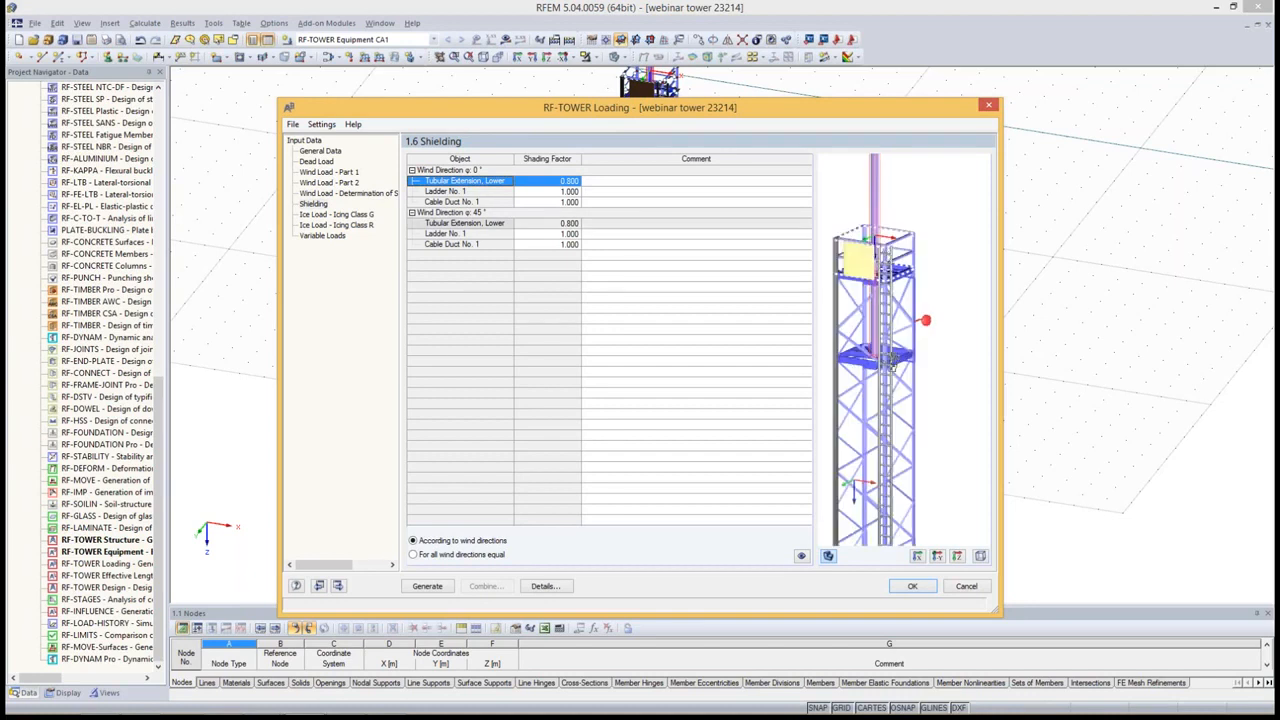
pyautogui.click(529, 222)
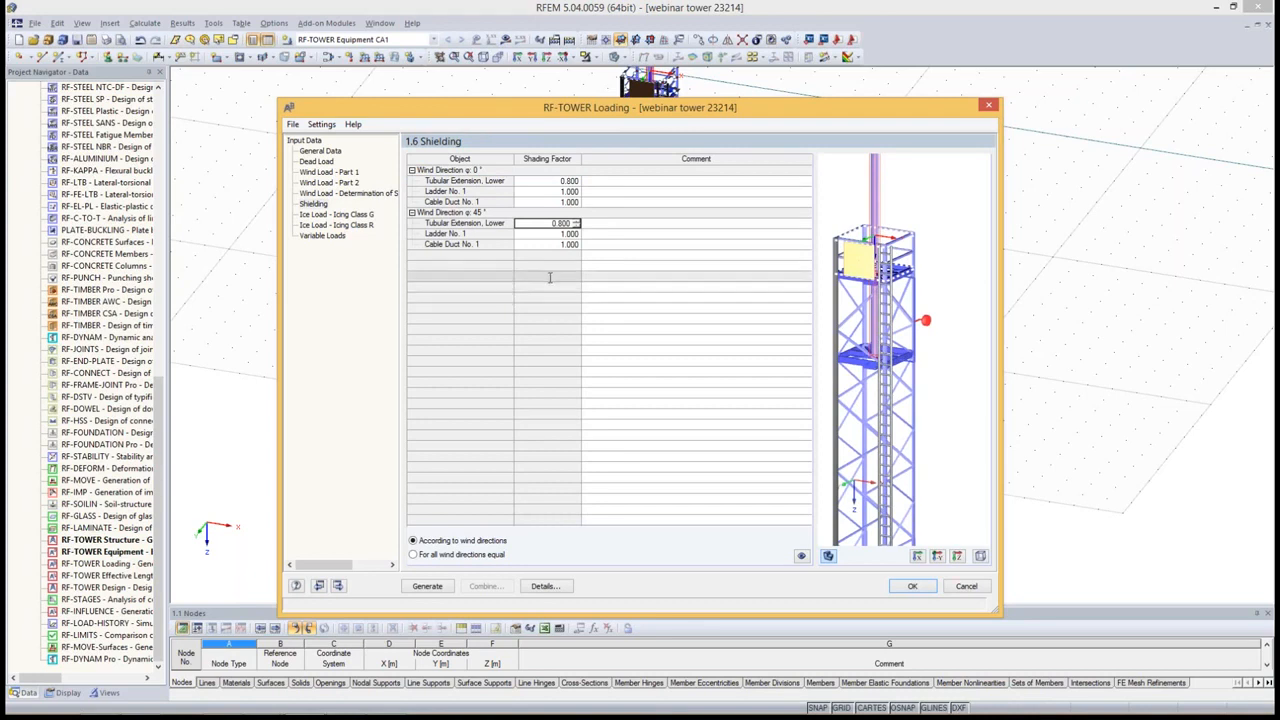
pyautogui.moveTo(480, 192); pyautogui.dragTo(551, 207)
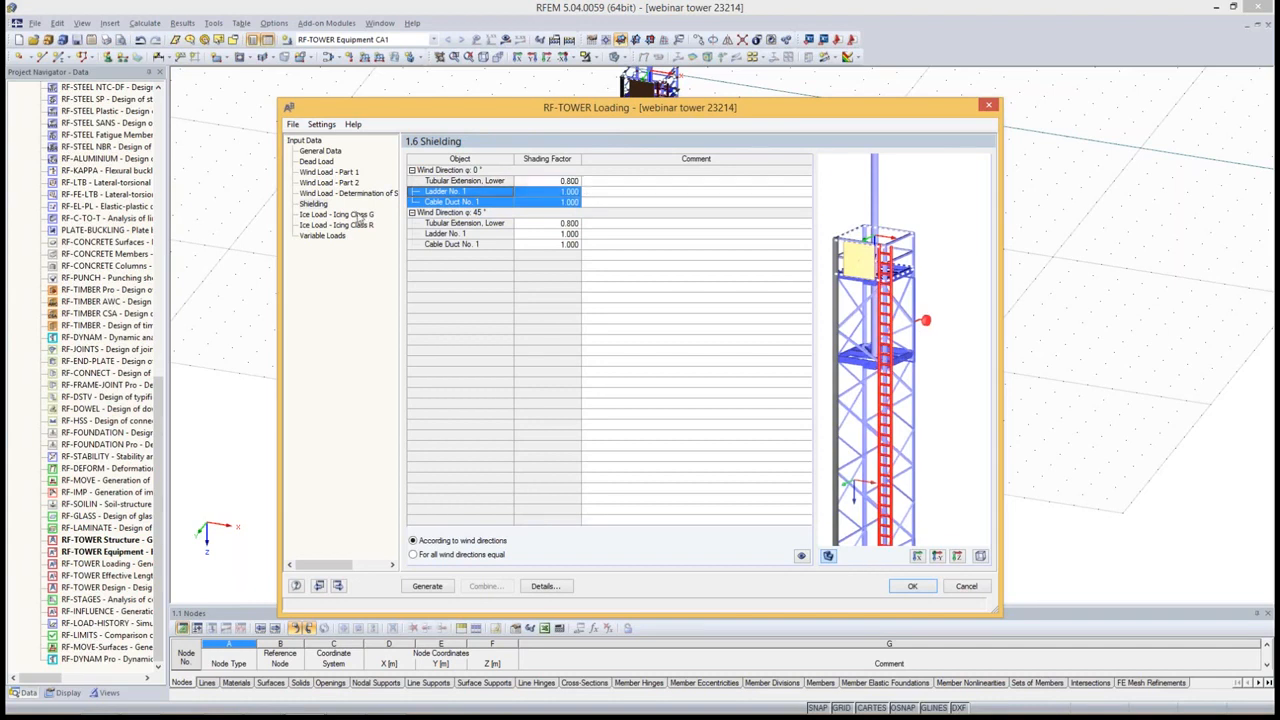
# Set the ice load standard to ISO 12494 with icing class G2, keeping the antenna ice loads from the database
pyautogui.click(358, 215)
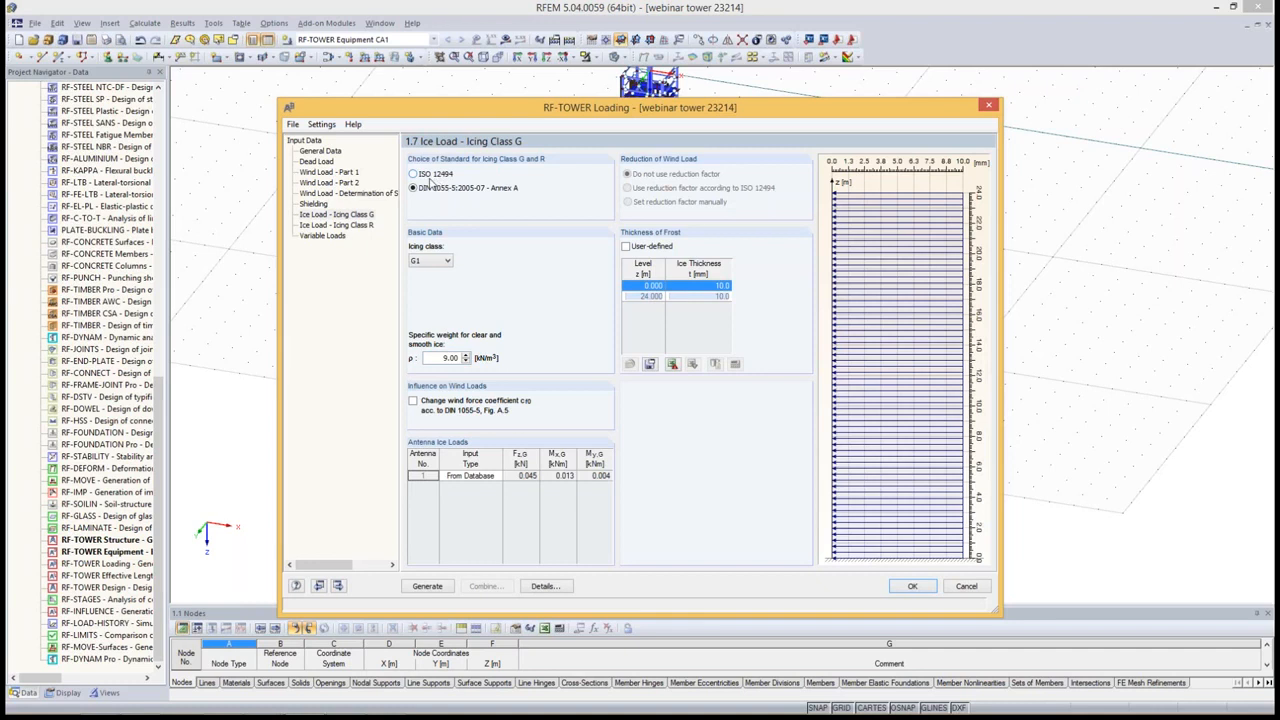
pyautogui.click(430, 176)
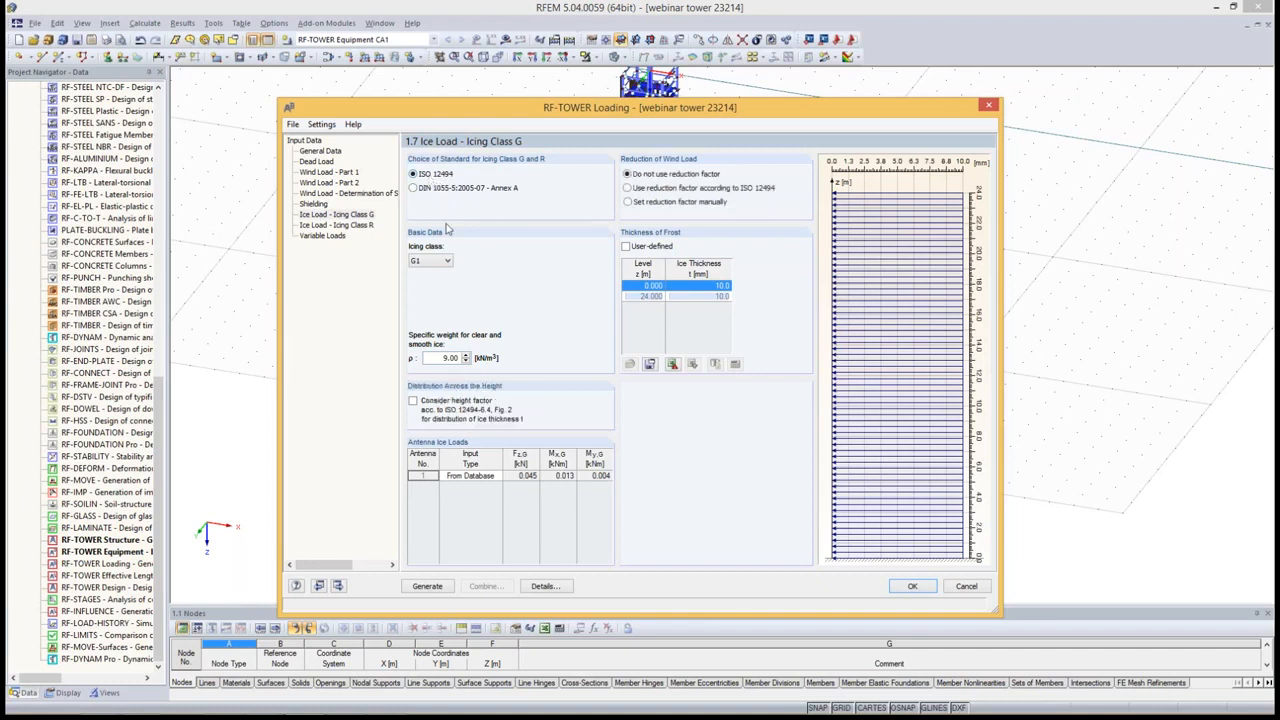
pyautogui.click(447, 261)
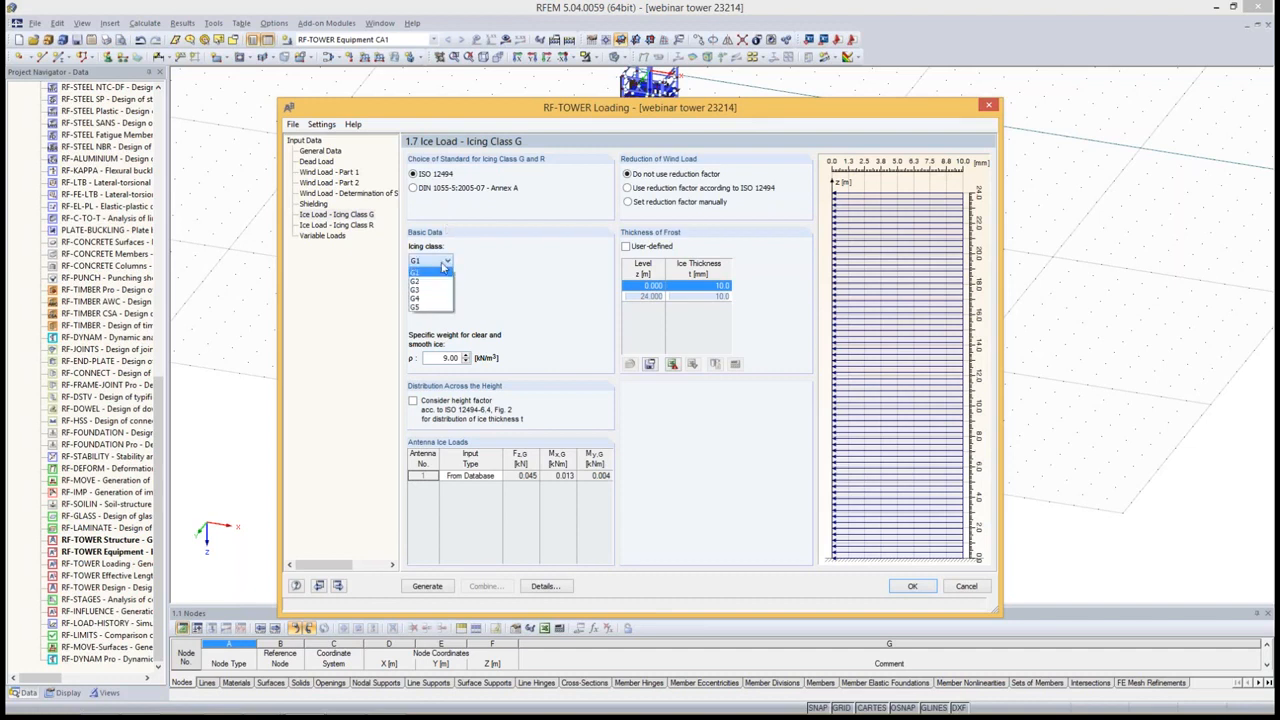
pyautogui.click(434, 288)
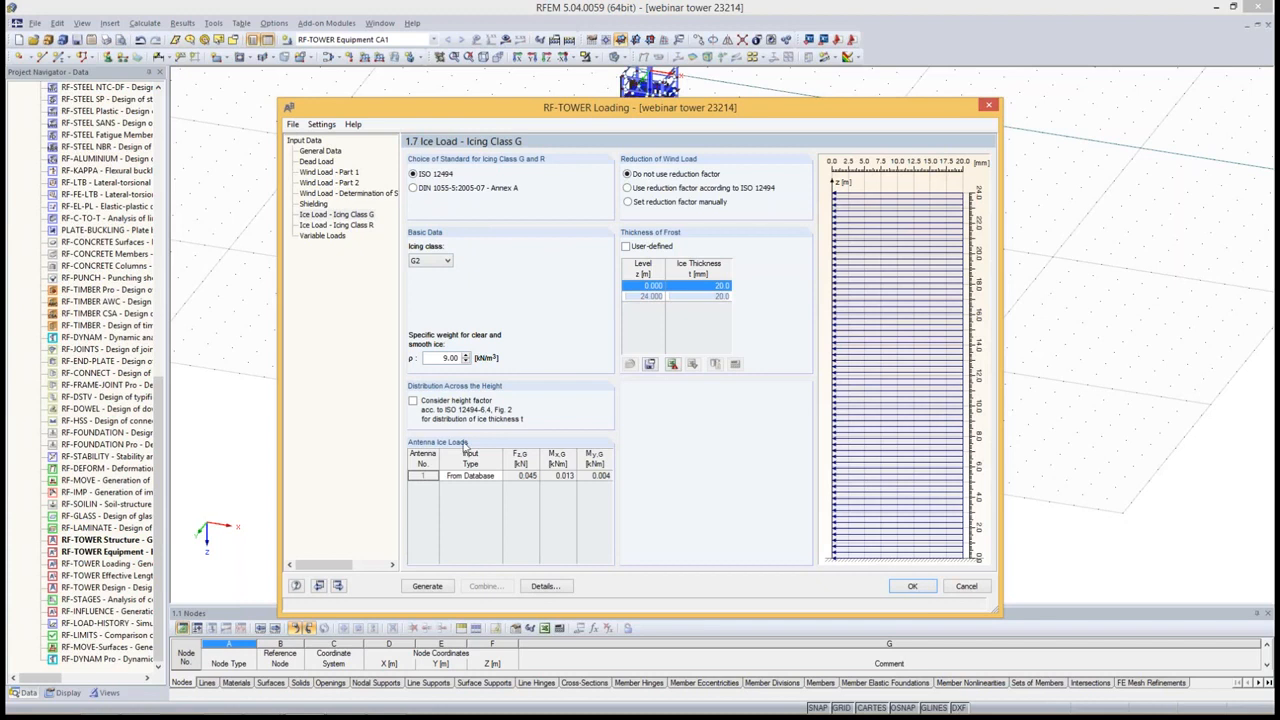
pyautogui.click(606, 480)
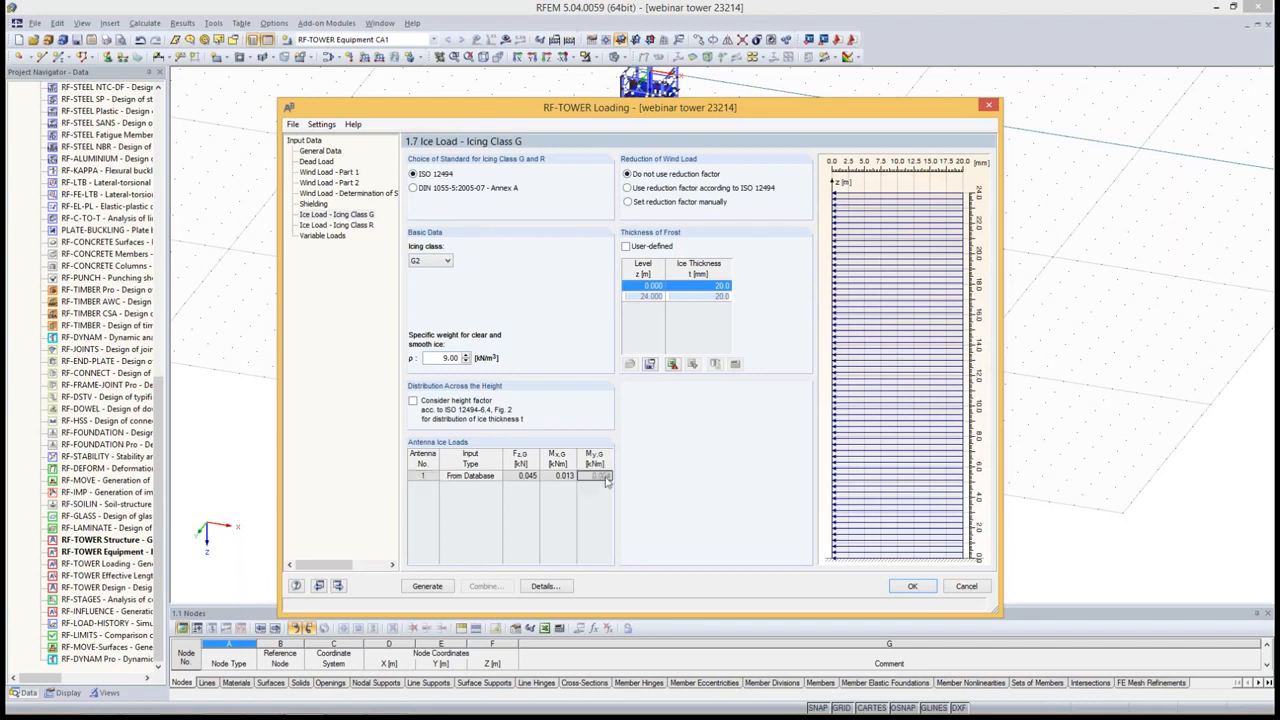
pyautogui.click(458, 477)
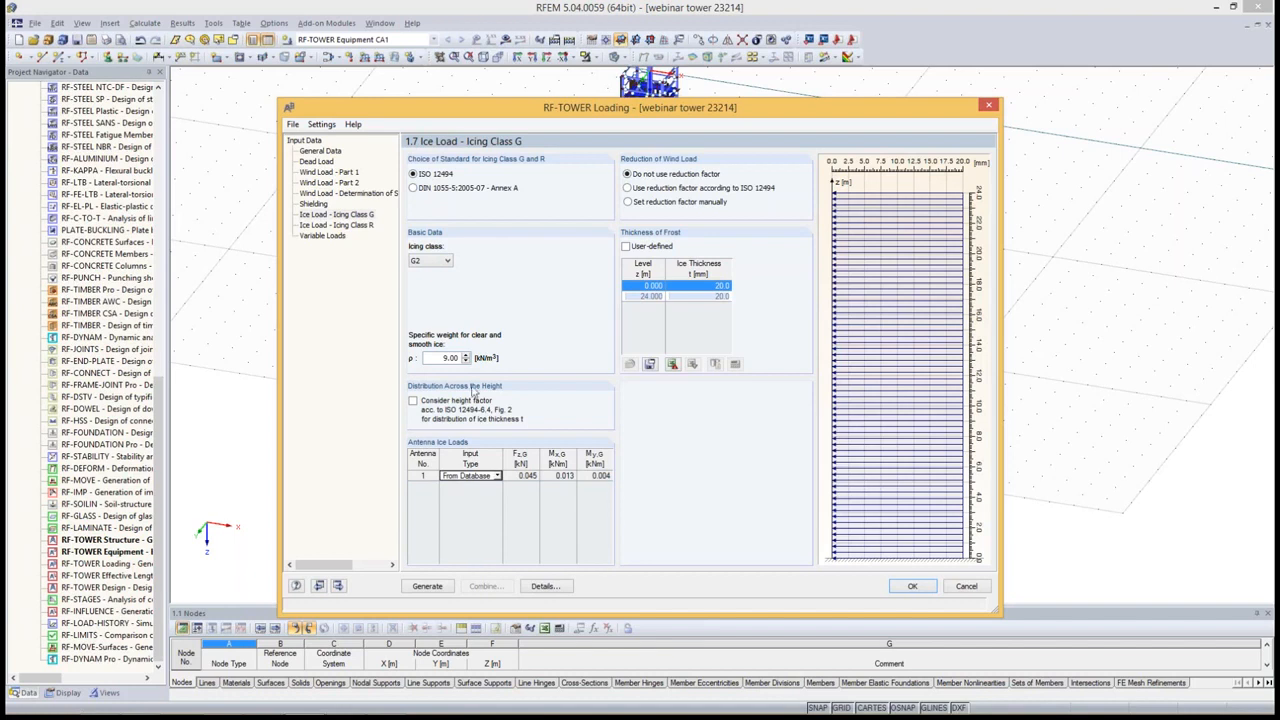
pyautogui.click(496, 476)
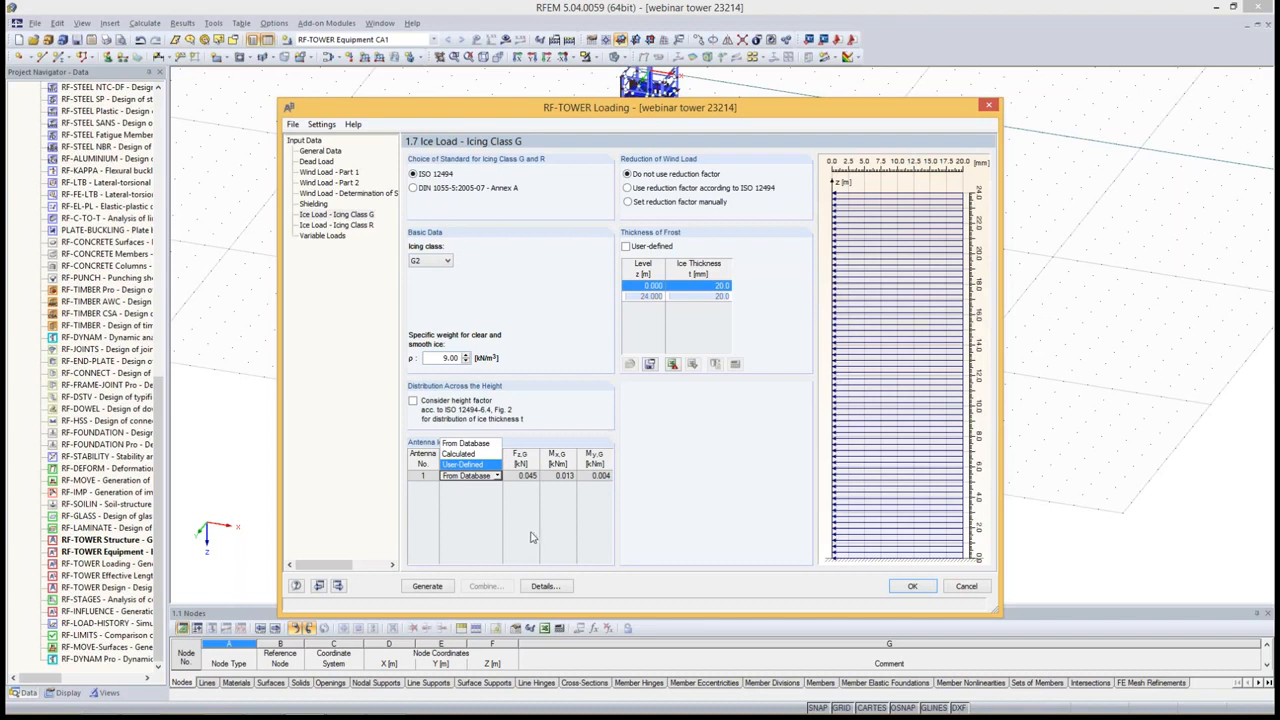
pyautogui.click(671, 507)
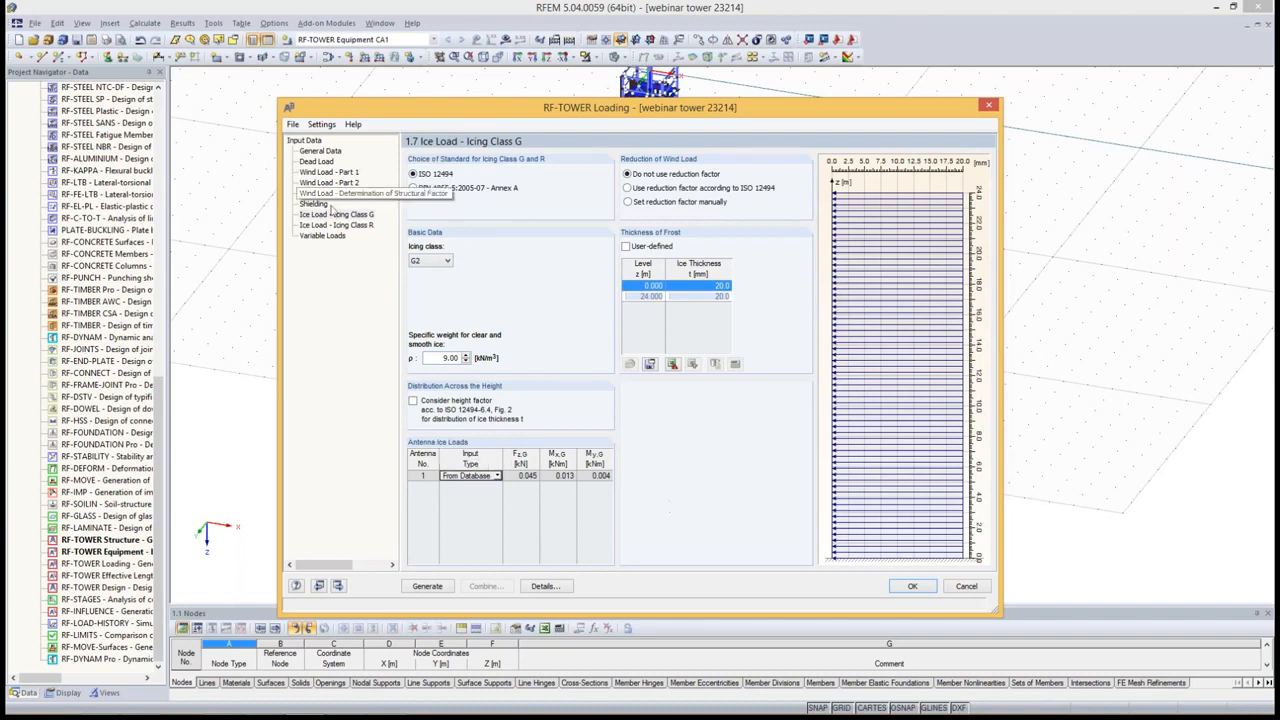
# Set the icing class R ice load to class R2
pyautogui.click(360, 226)
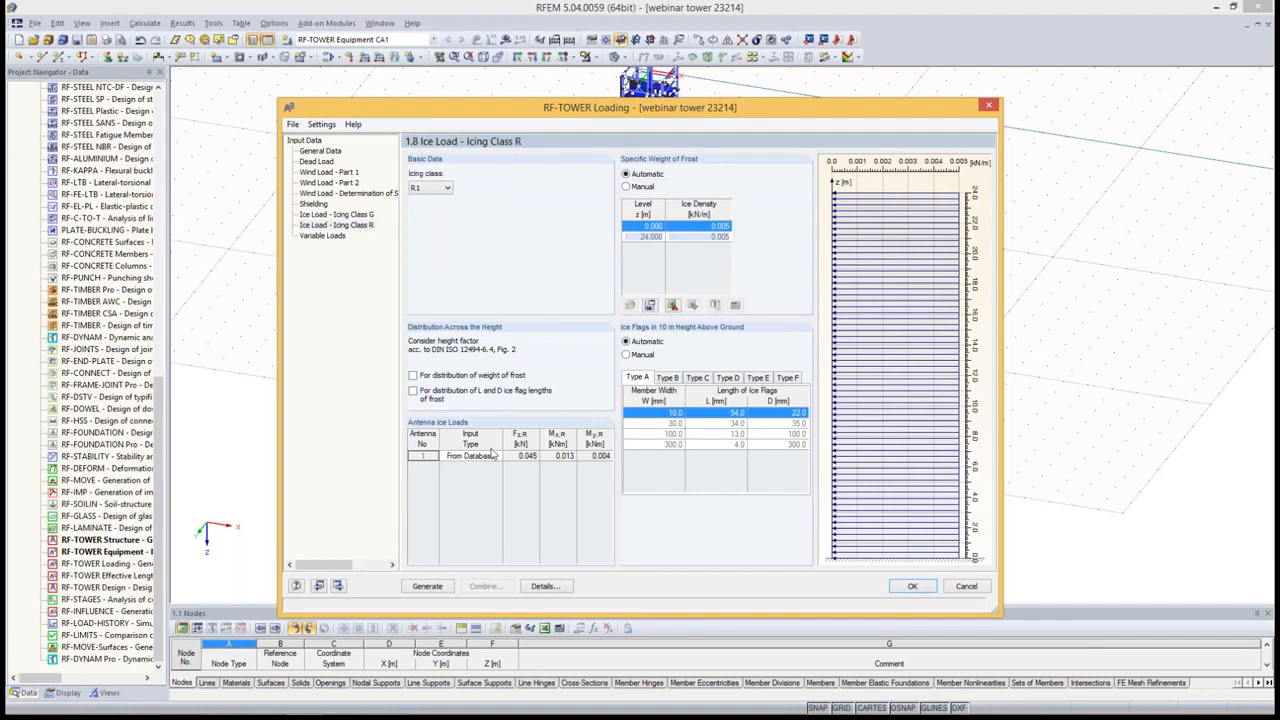
pyautogui.click(447, 188)
pyautogui.click(437, 212)
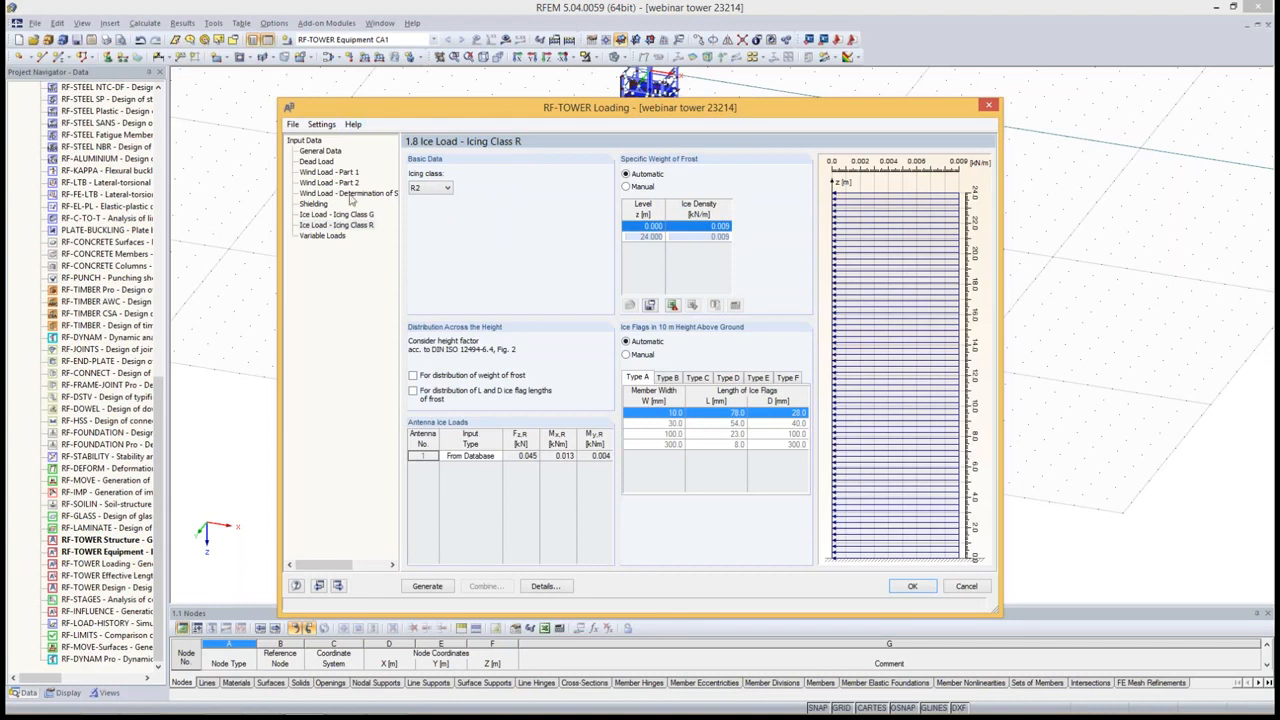
# Deactivate the uniform surface loads and single loads on the platforms, and generate the tower loads
pyautogui.click(324, 236)
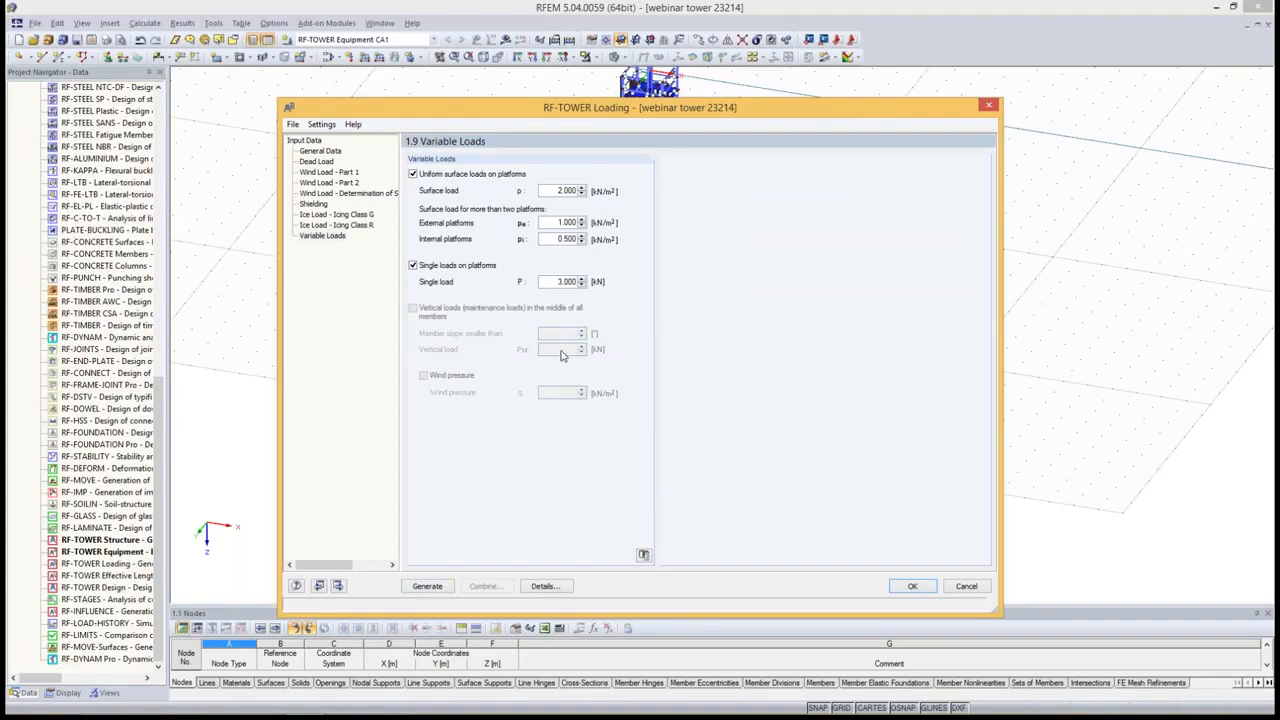
pyautogui.click(460, 175)
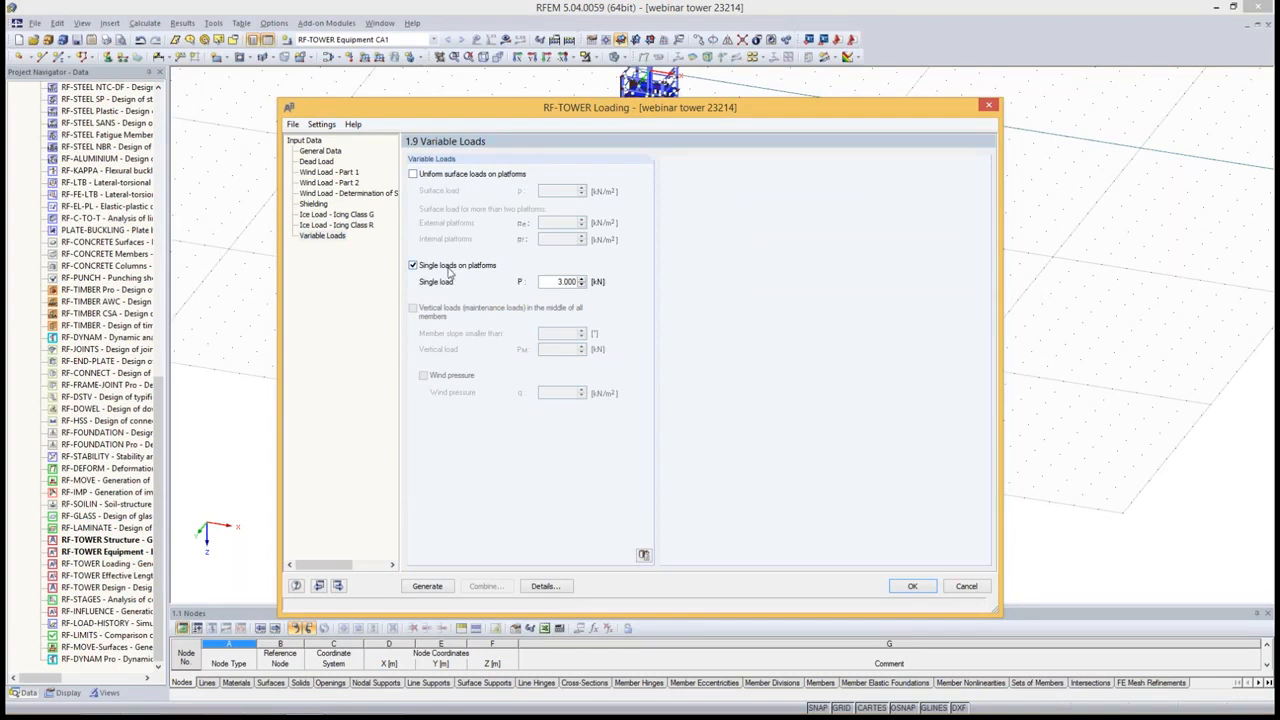
pyautogui.click(449, 268)
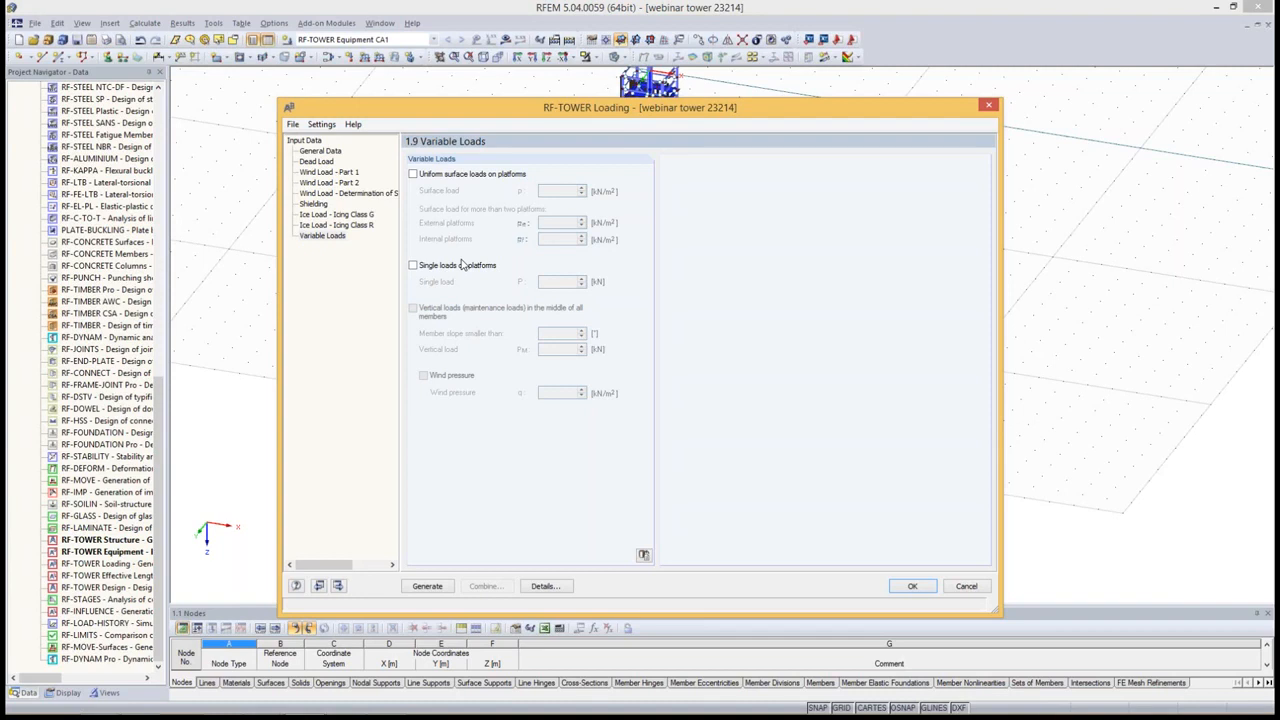
pyautogui.click(417, 590)
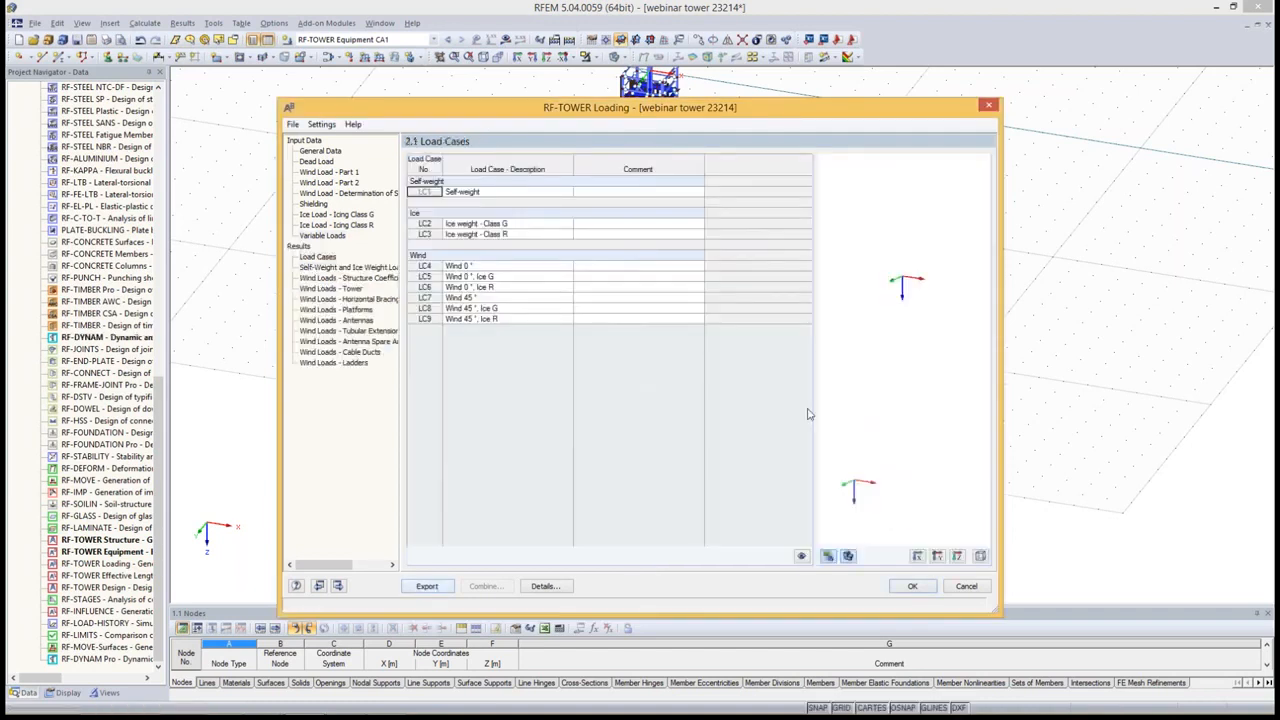
# Examine the first natural frequencies and structure coefficients without ice and for icing classes G and R
pyautogui.click(350, 279)
pyautogui.scroll(-4, 886, 338)
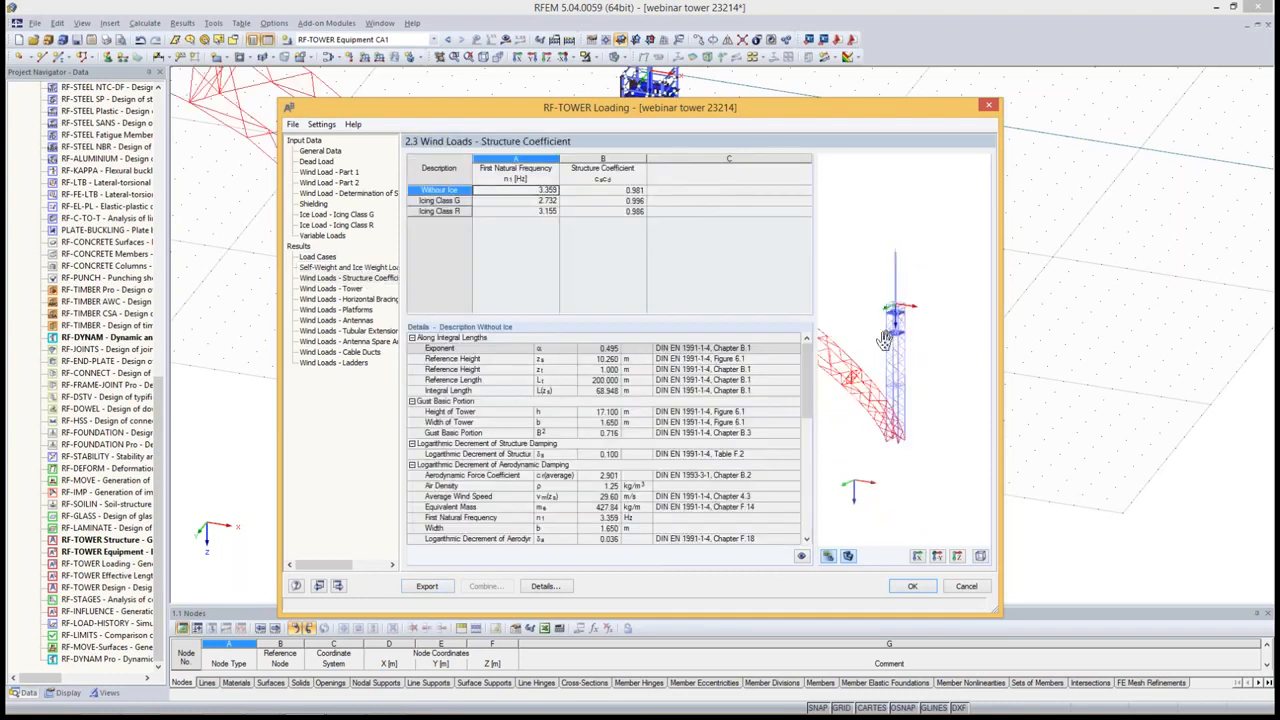
pyautogui.moveTo(866, 318); pyautogui.dragTo(932, 344)
pyautogui.scroll(-2, 931, 340)
pyautogui.moveTo(931, 344)
pyautogui.keyDown('ctrl'); pyautogui.mouseDown(button='middle')
pyautogui.moveTo(899, 344)
pyautogui.moveTo(948, 347)
pyautogui.moveTo(941, 398)
pyautogui.moveTo(936, 368)
pyautogui.mouseUp(button='middle'); pyautogui.keyUp('ctrl')
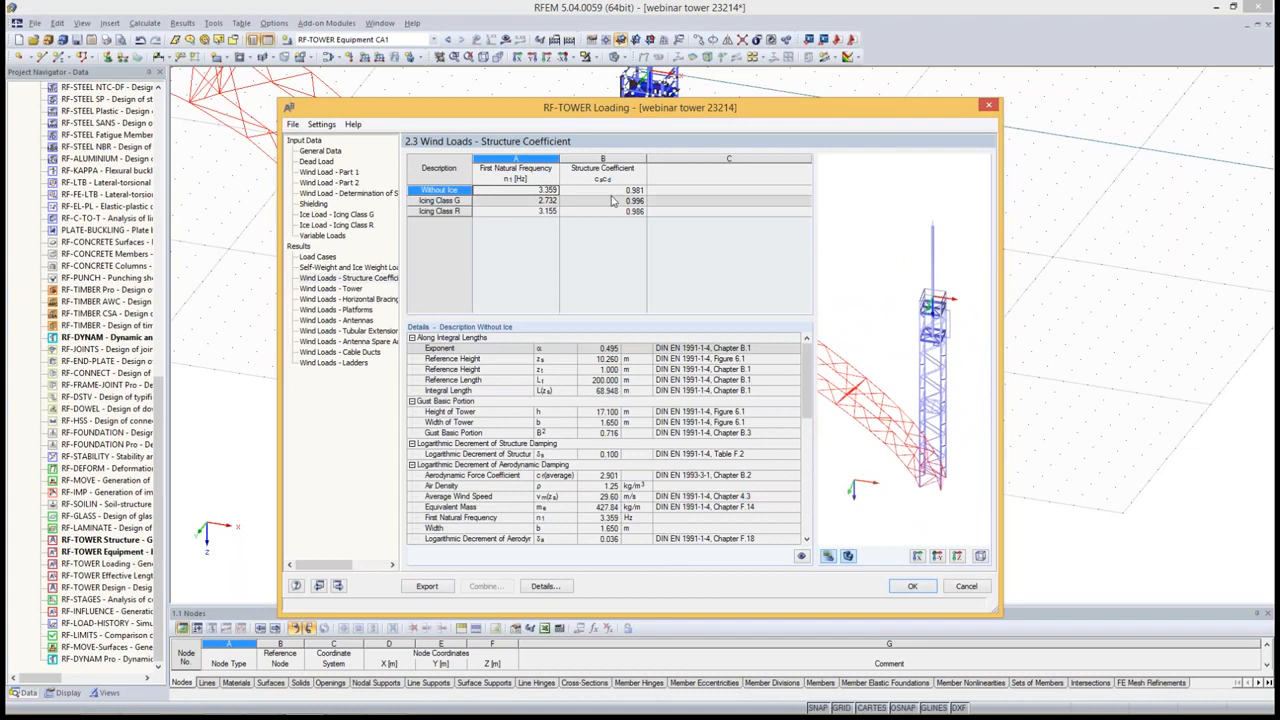
pyautogui.click(521, 178)
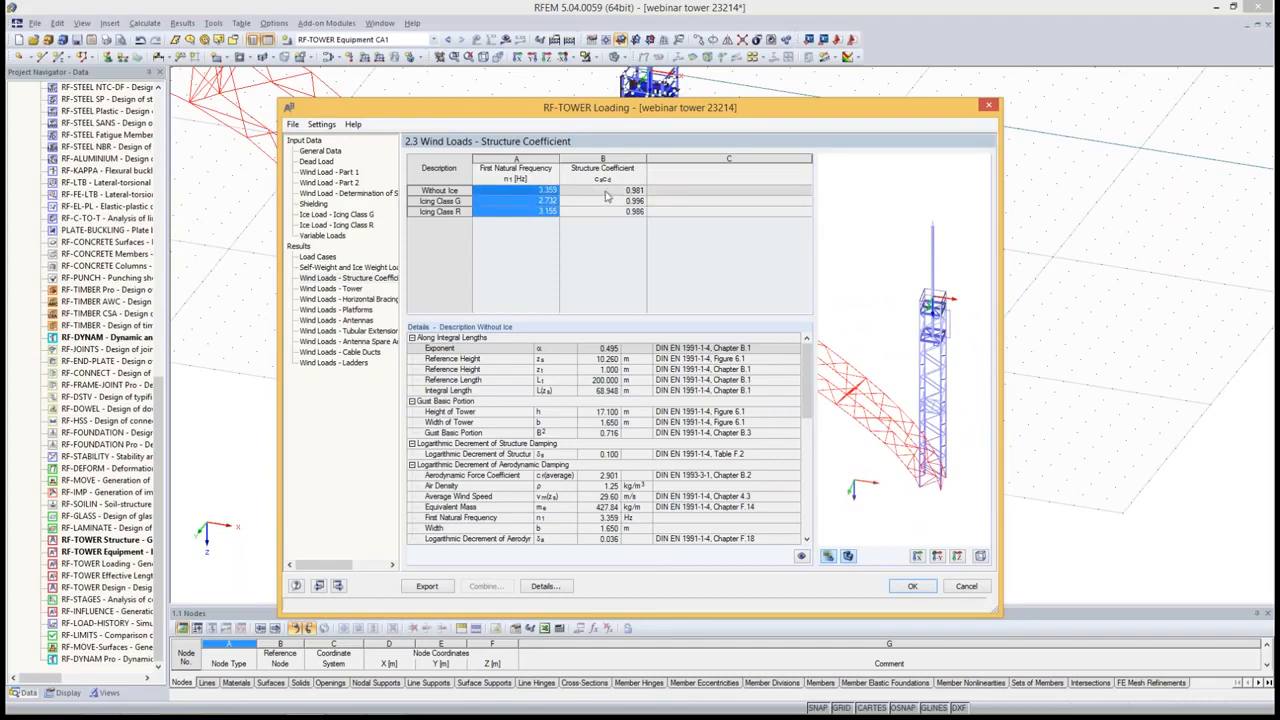
pyautogui.moveTo(623, 190); pyautogui.dragTo(623, 218)
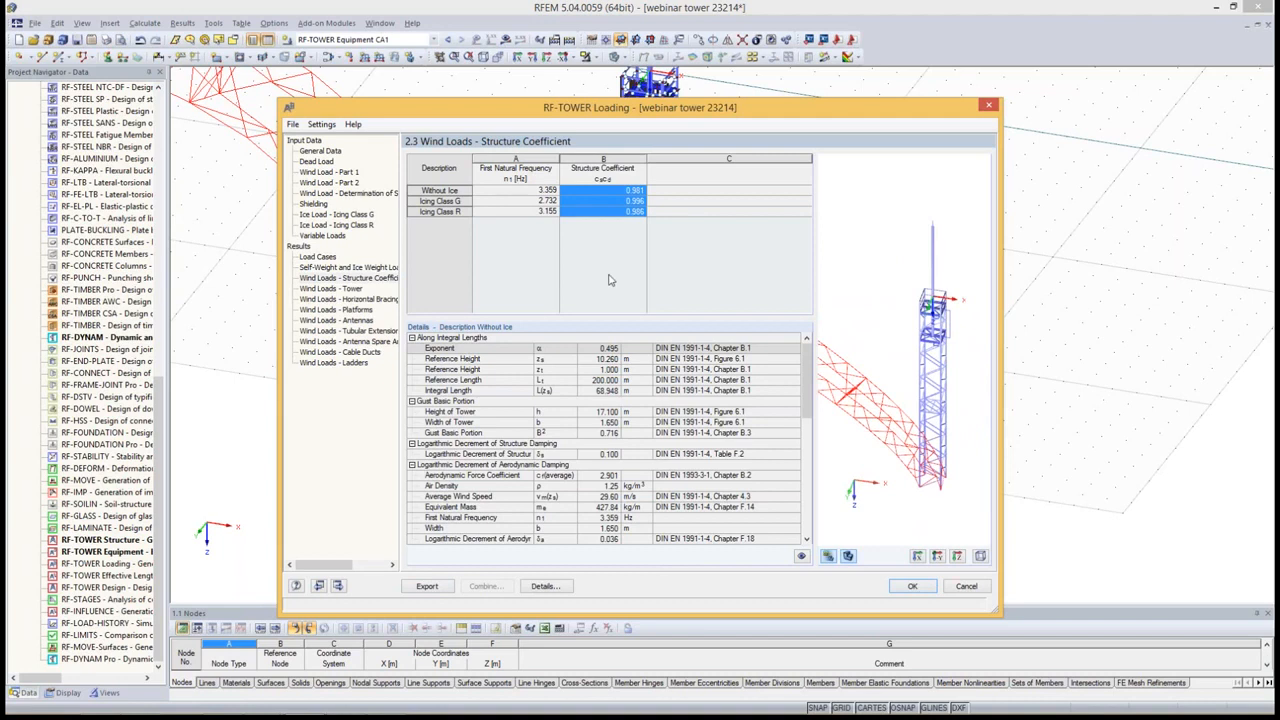
# Display the generated wind loads on the tower without icing, for wind direction 0° on the left side
pyautogui.click(336, 288)
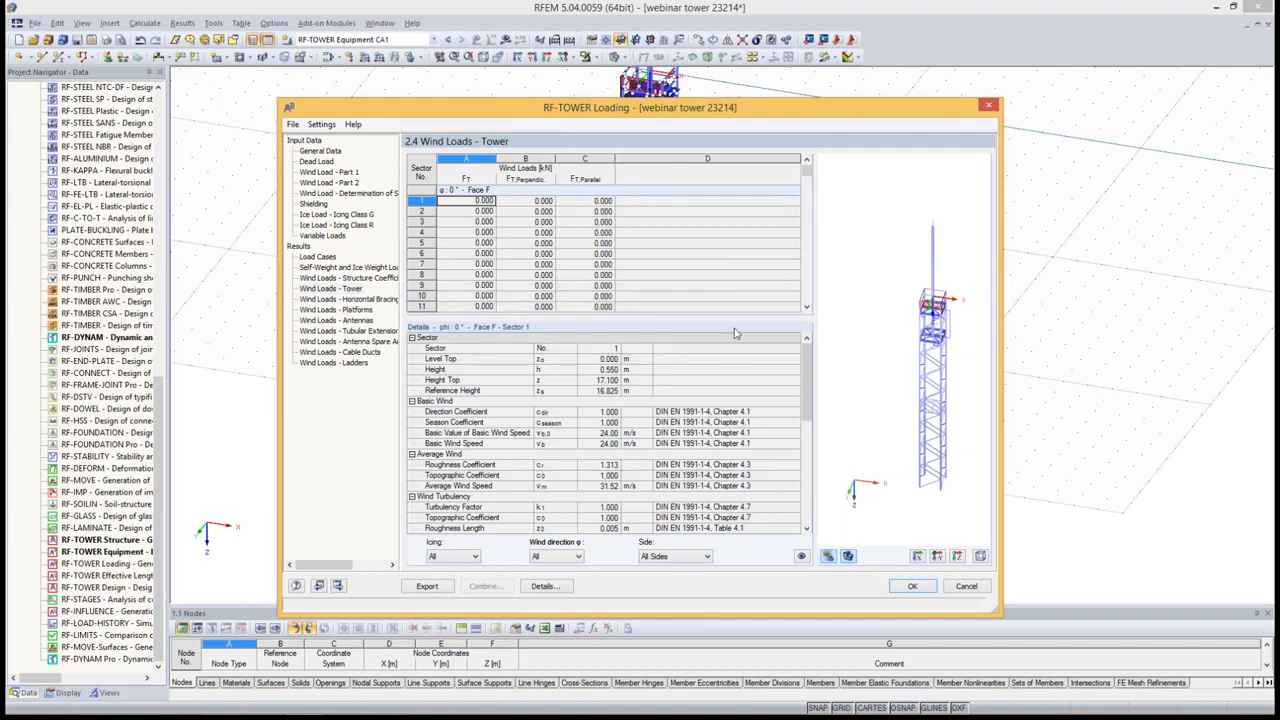
pyautogui.click(467, 559)
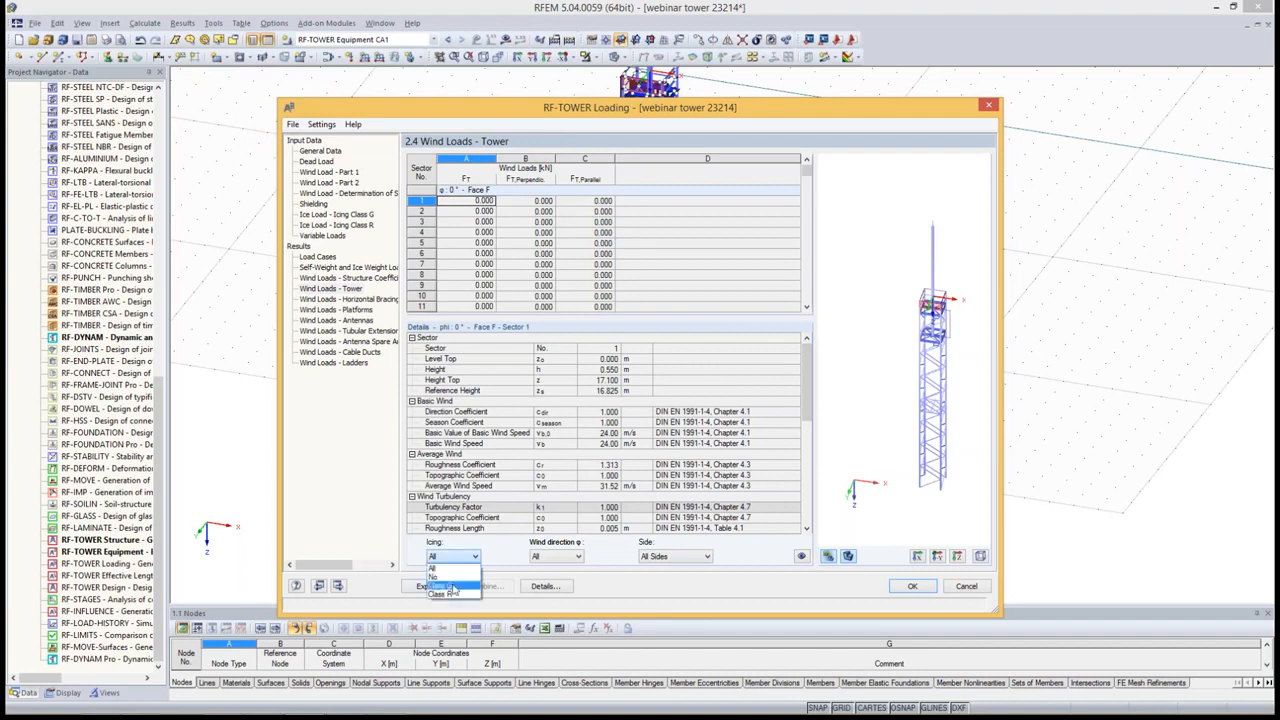
pyautogui.click(450, 578)
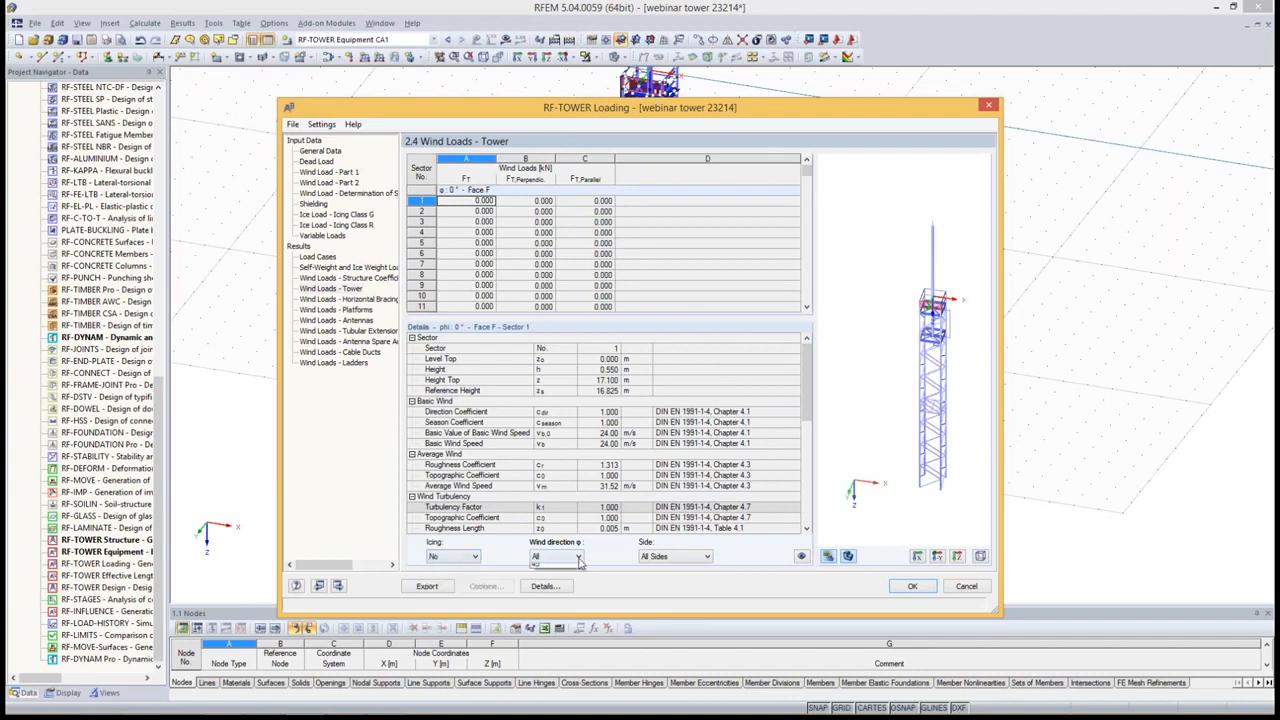
pyautogui.click(560, 557)
pyautogui.click(566, 578)
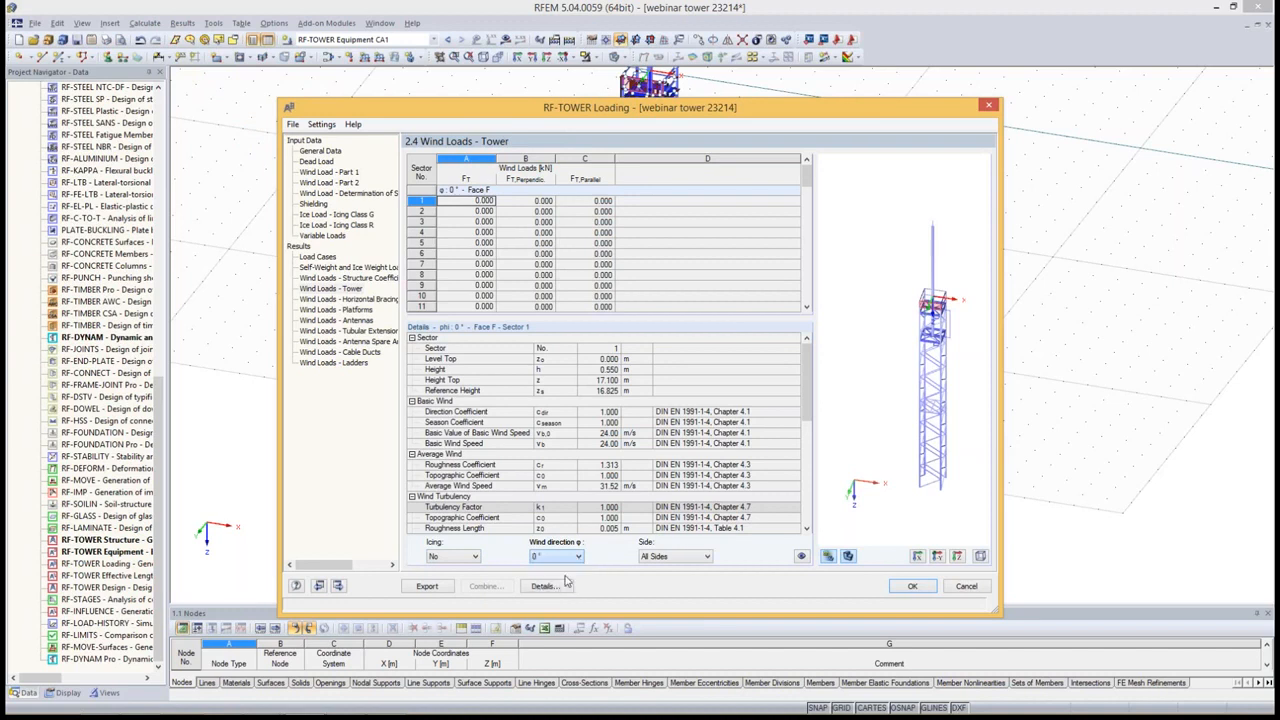
pyautogui.click(674, 557)
pyautogui.click(673, 586)
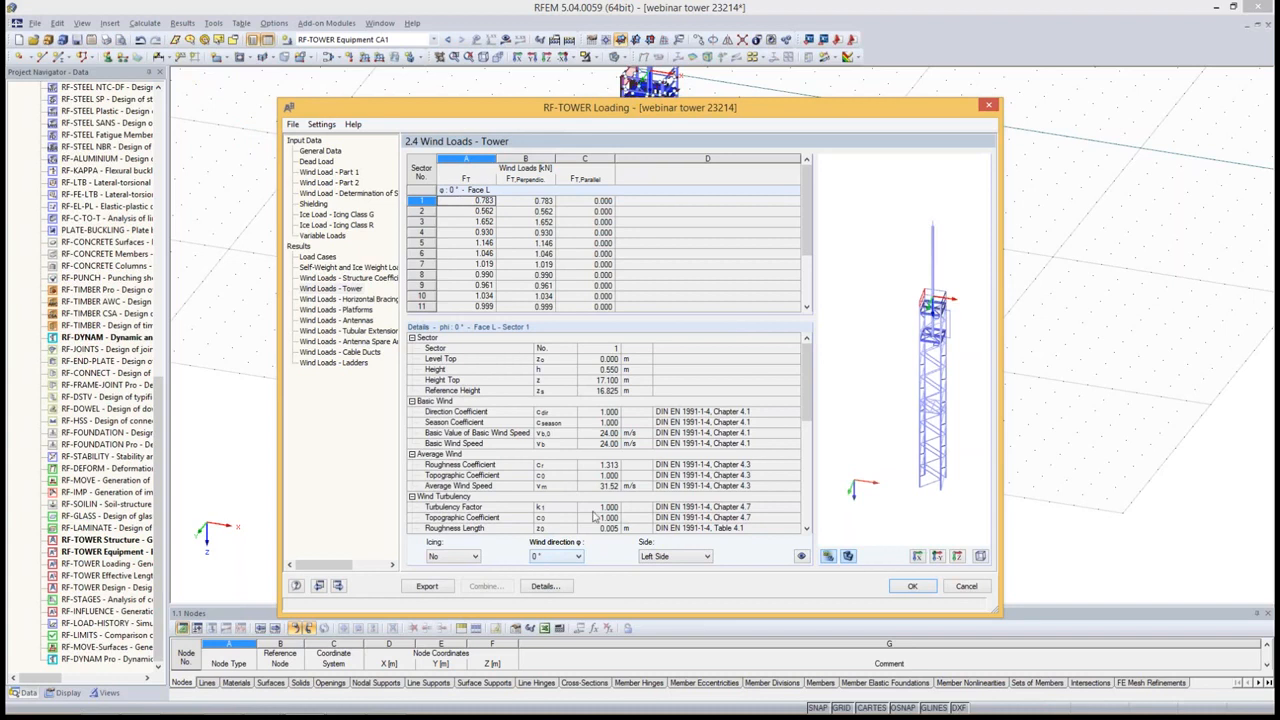
# Examine the wind load calculation details of sector 1 on the left face, from average wind to force coefficients and gust load
pyautogui.scroll(3, 955, 302)
pyautogui.scroll(2, 955, 302)
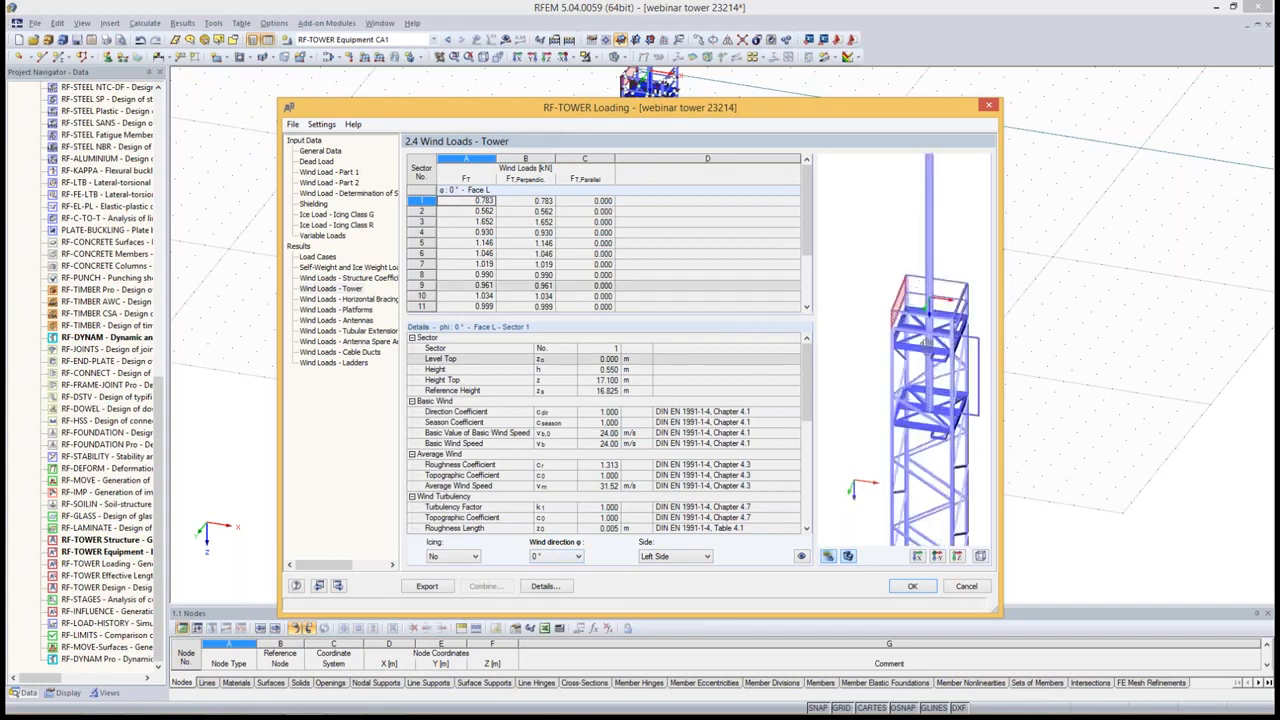
pyautogui.moveTo(926, 343); pyautogui.dragTo(821, 238)
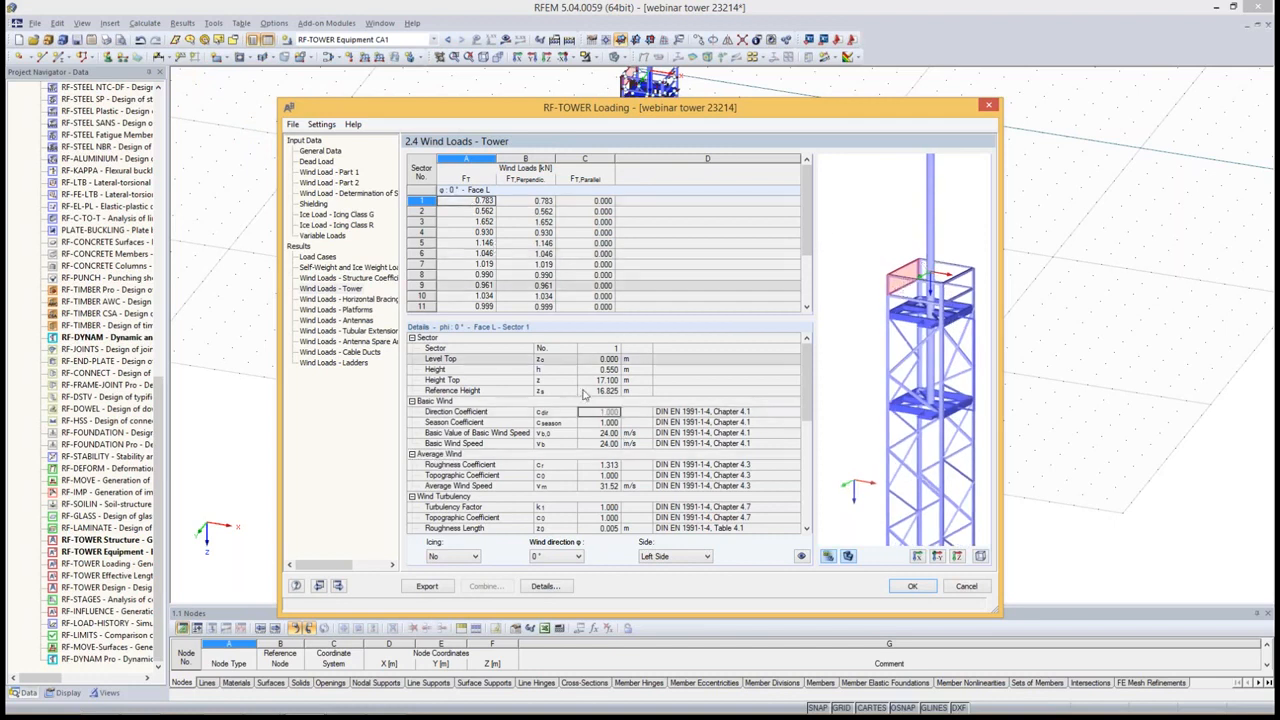
pyautogui.moveTo(617, 413); pyautogui.dragTo(603, 482)
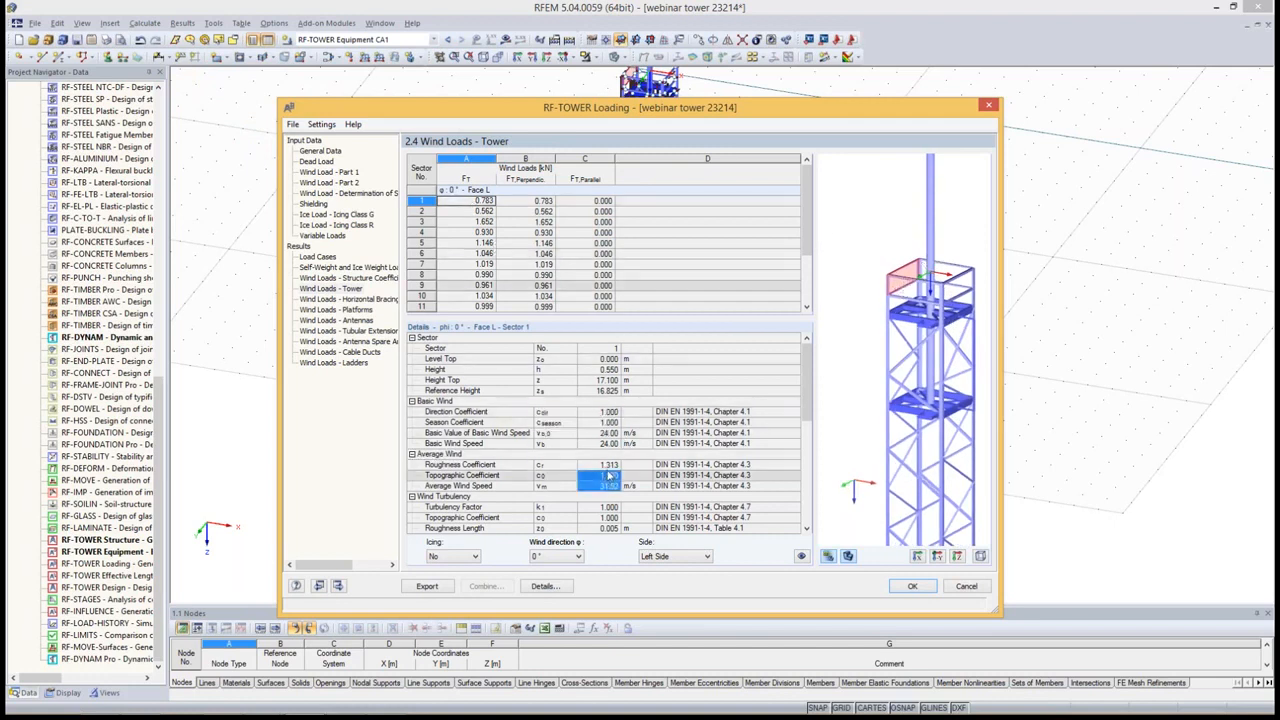
pyautogui.scroll(-6, 603, 440)
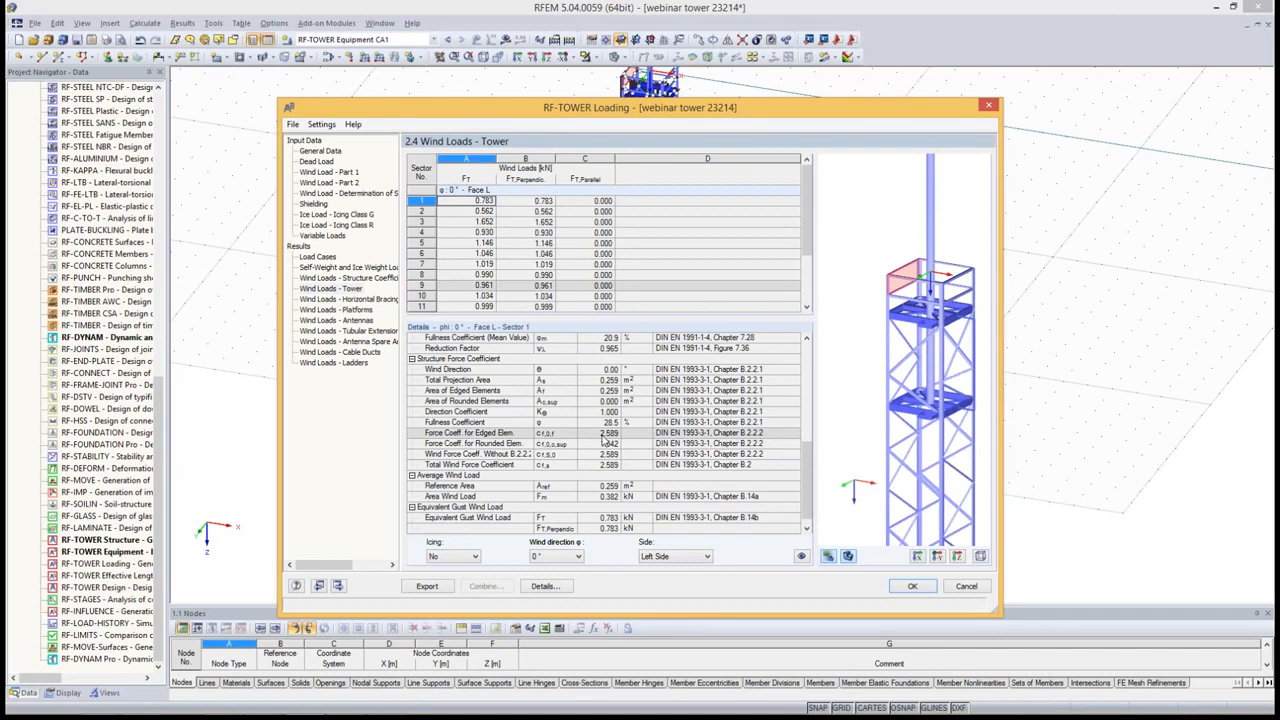
# Export the generated tower loads to the RFEM model and activate the self-weight load case LC1
pyautogui.click(427, 586)
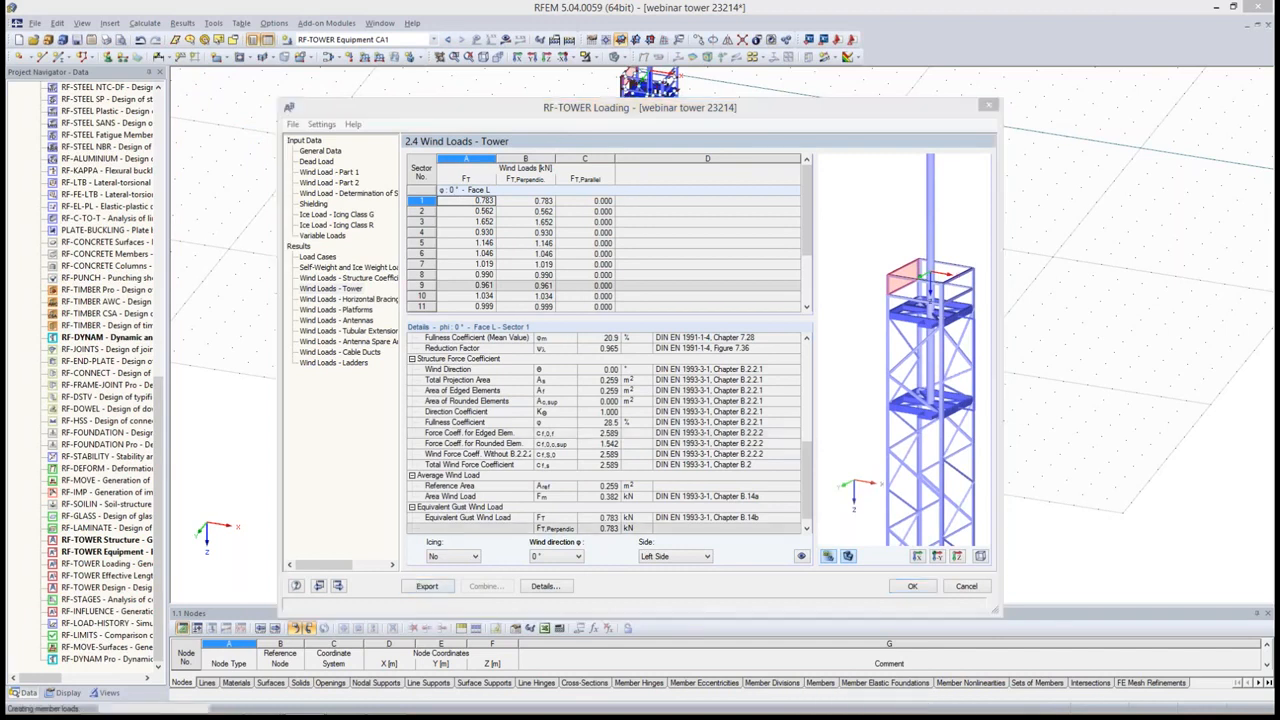
pyautogui.click(615, 384)
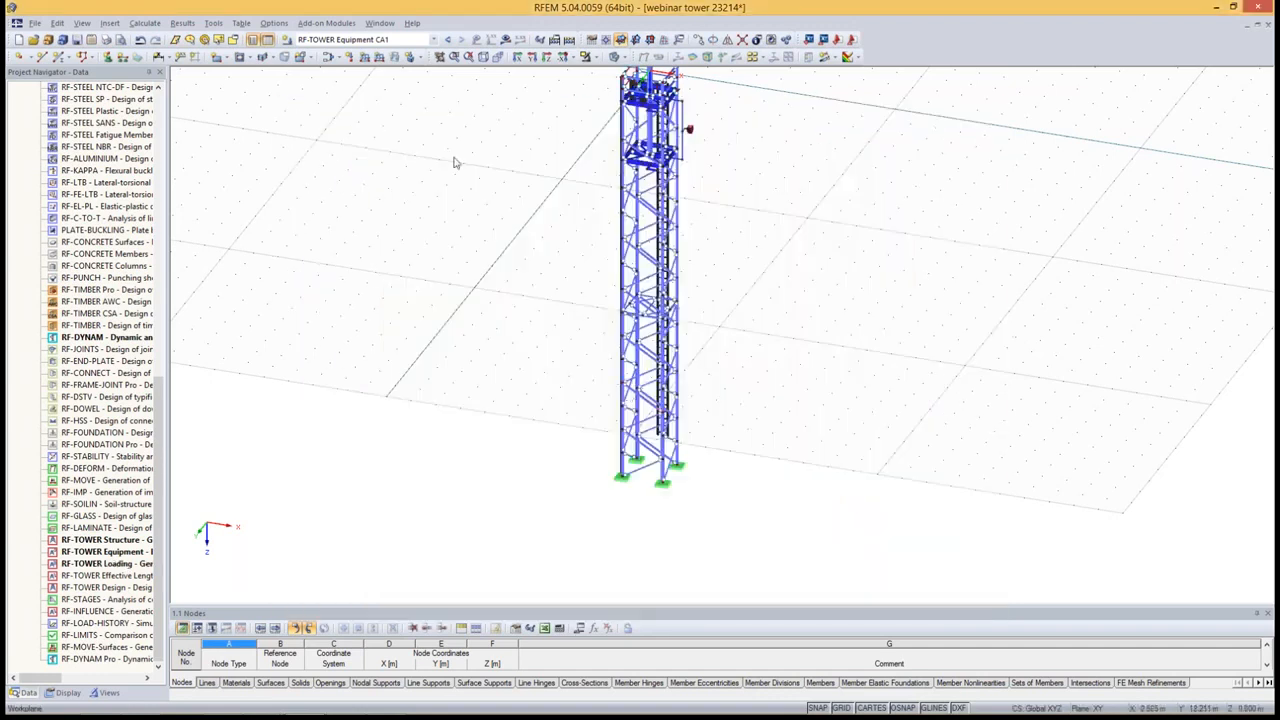
pyautogui.click(380, 40)
pyautogui.click(380, 52)
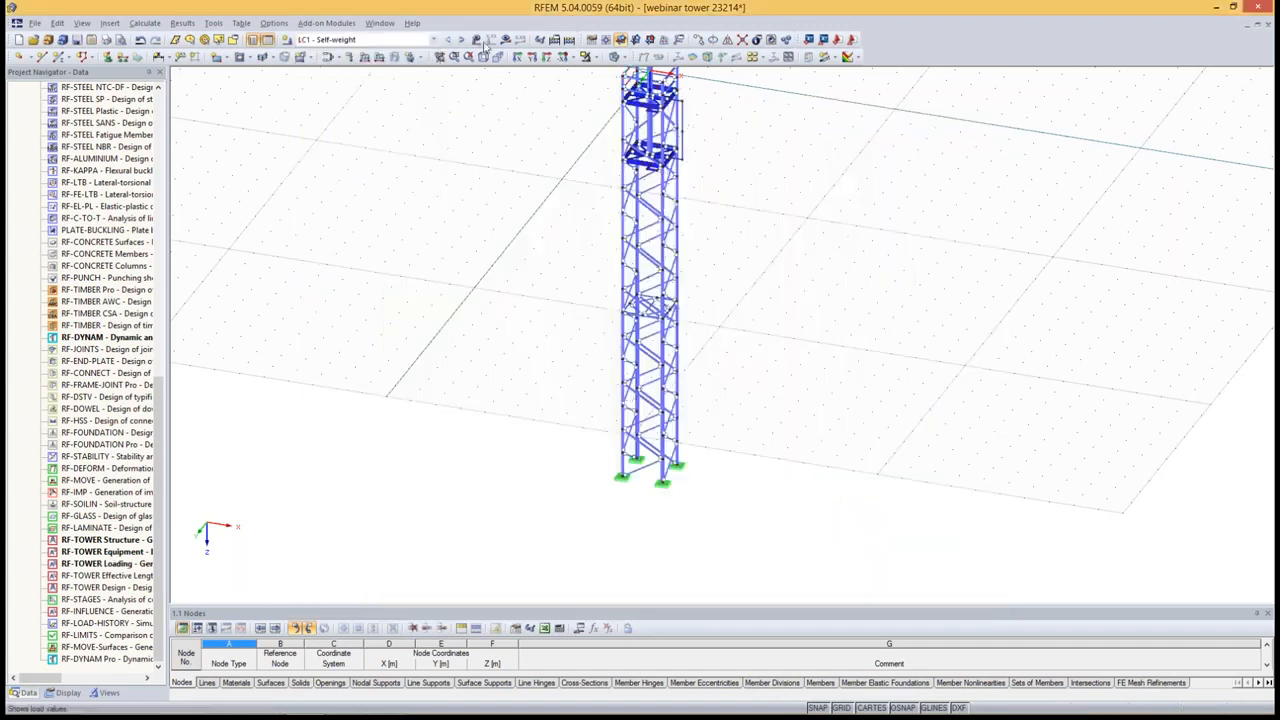
# Examine the generated loads on the tower for the load cases from self-weight through ice weight to Wind 0°
pyautogui.moveTo(857, 252); pyautogui.dragTo(878, 399, button='middle')
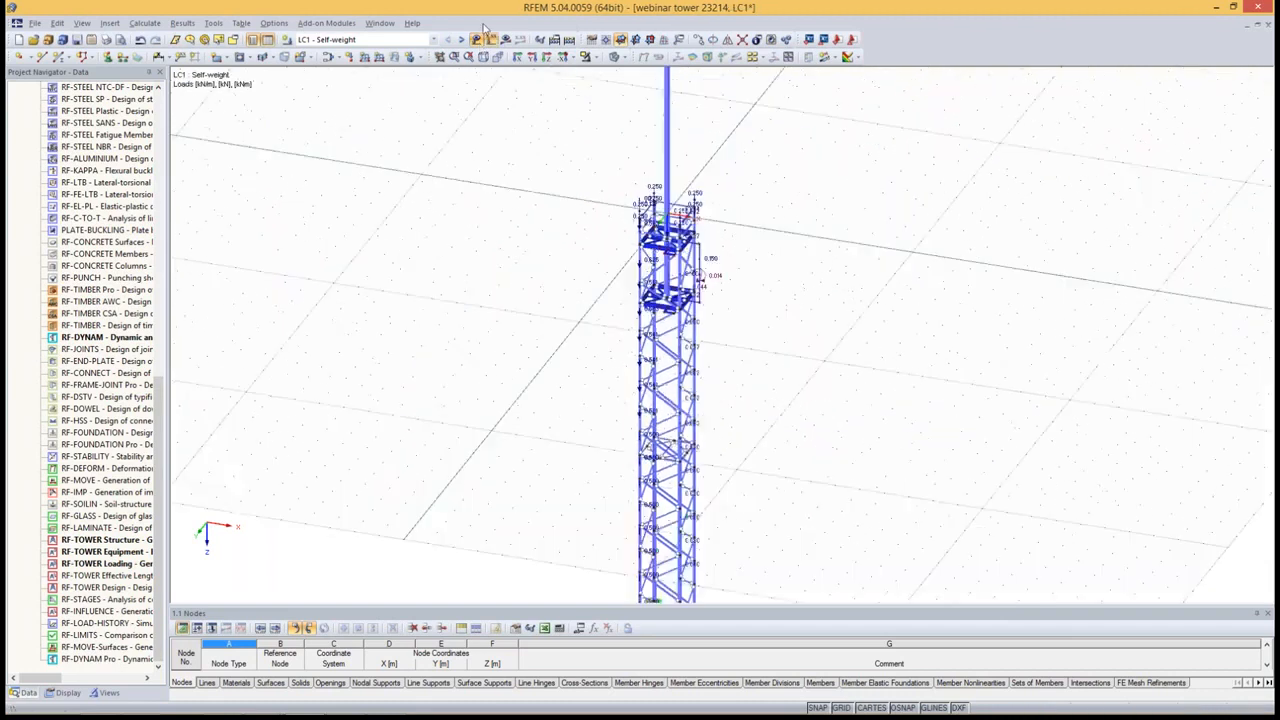
pyautogui.click(461, 40)
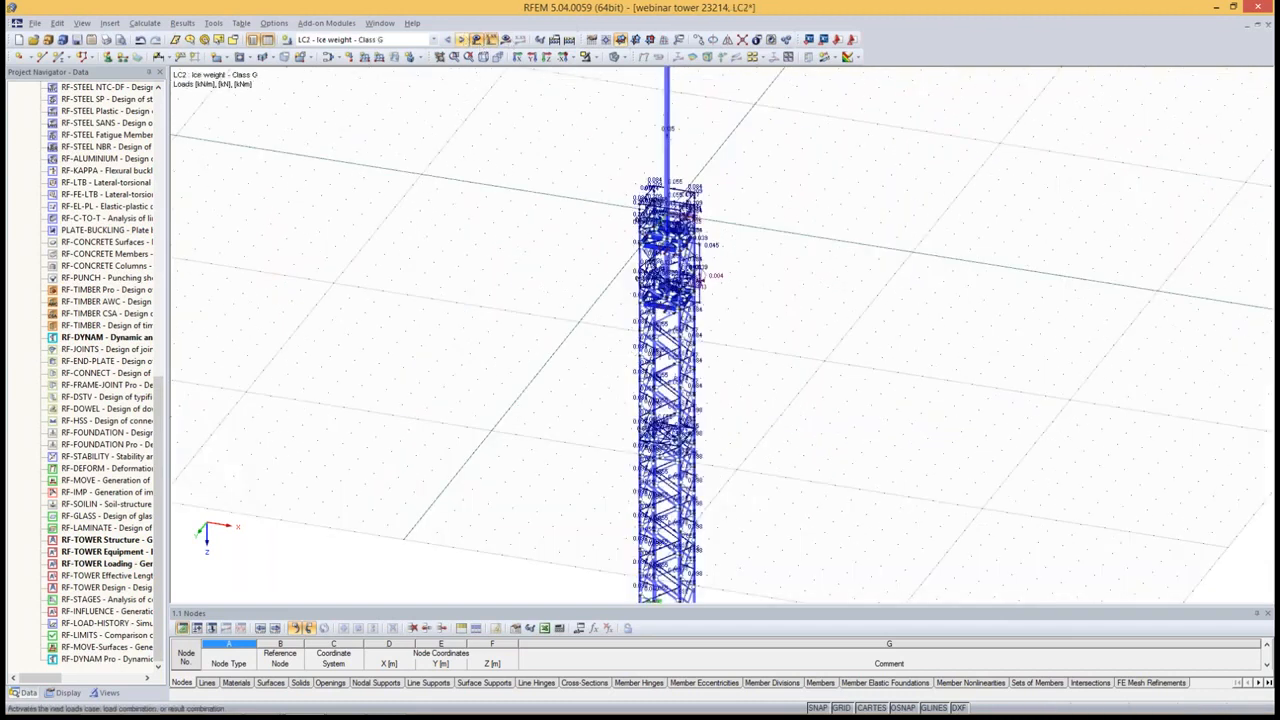
pyautogui.click(461, 40)
pyautogui.click(461, 40)
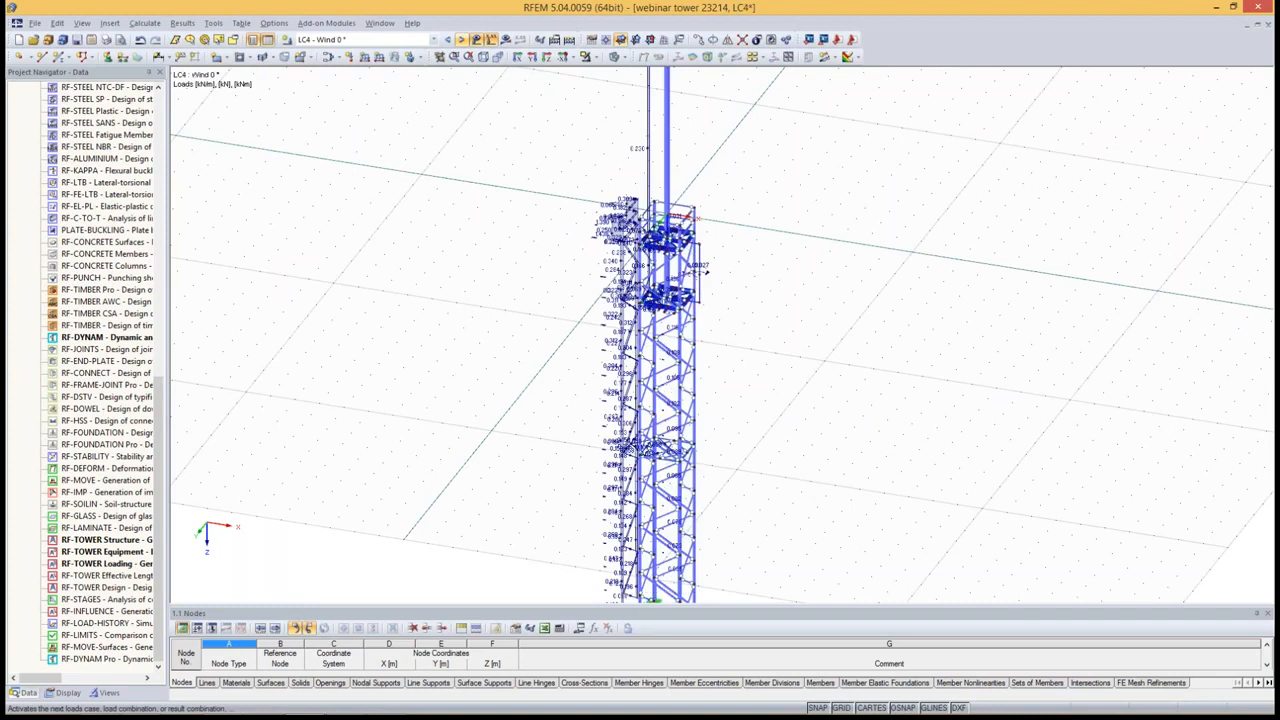
pyautogui.scroll(-5, 749, 508)
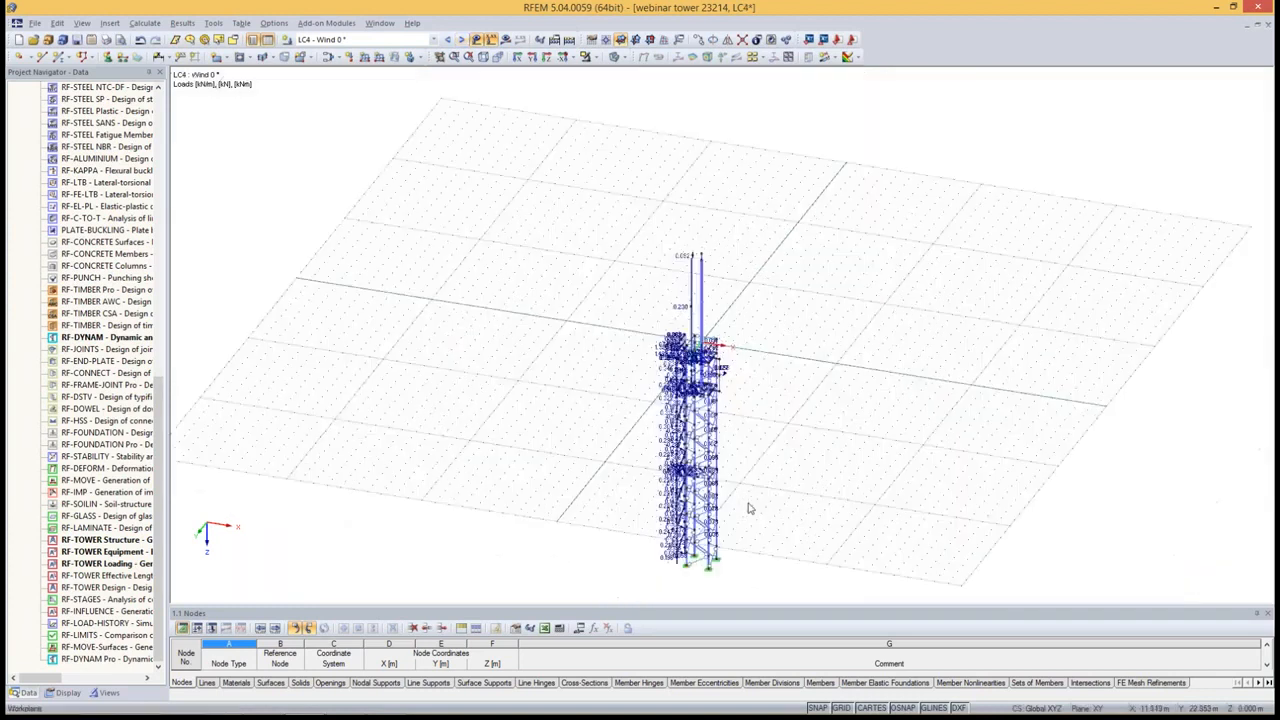
pyautogui.moveTo(749, 508); pyautogui.dragTo(738, 478, button='middle')
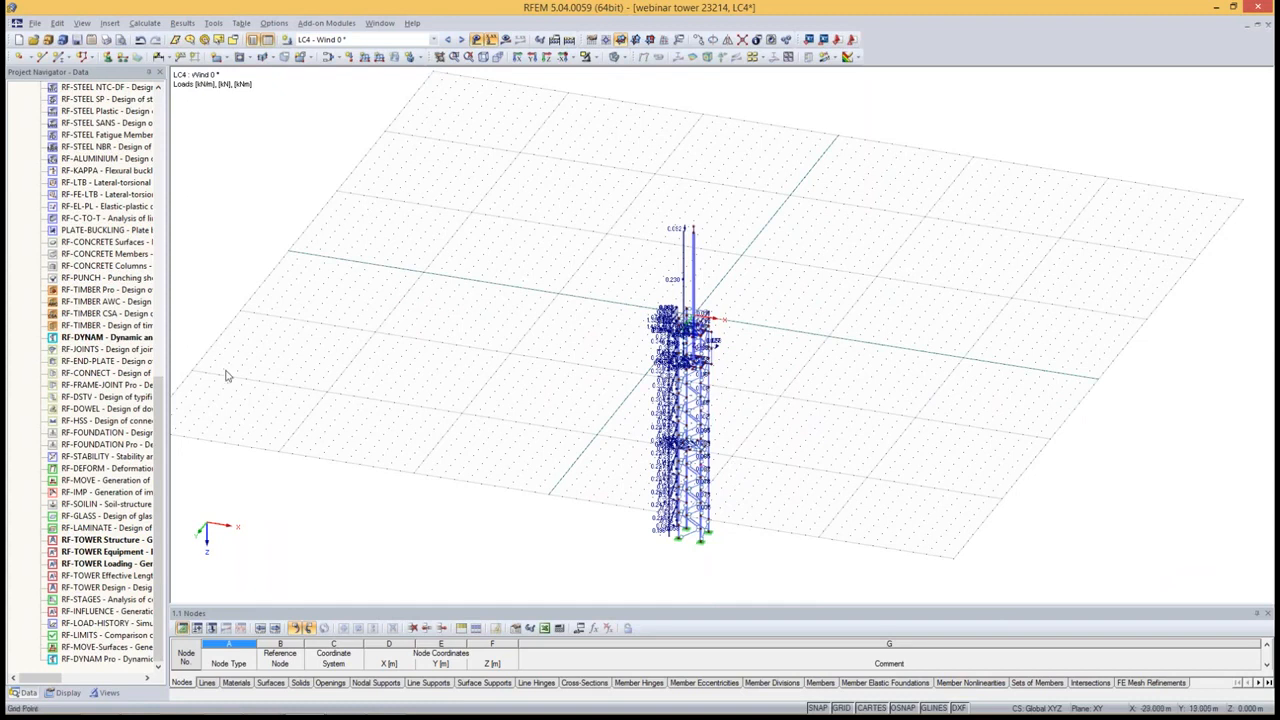
# Change the model's general data to the EN 1990 national annex NF and enable automatic creation of load combinations
pyautogui.moveTo(157, 408); pyautogui.dragTo(115, 110)
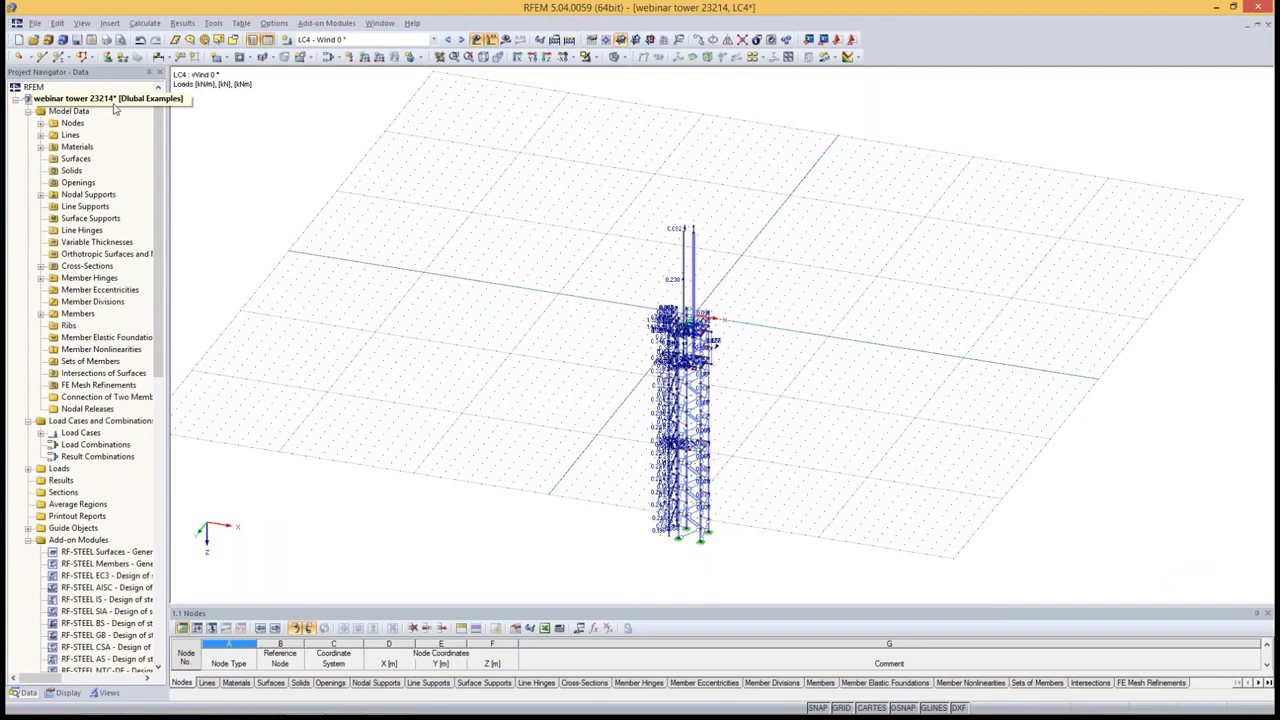
pyautogui.rightClick(114, 105)
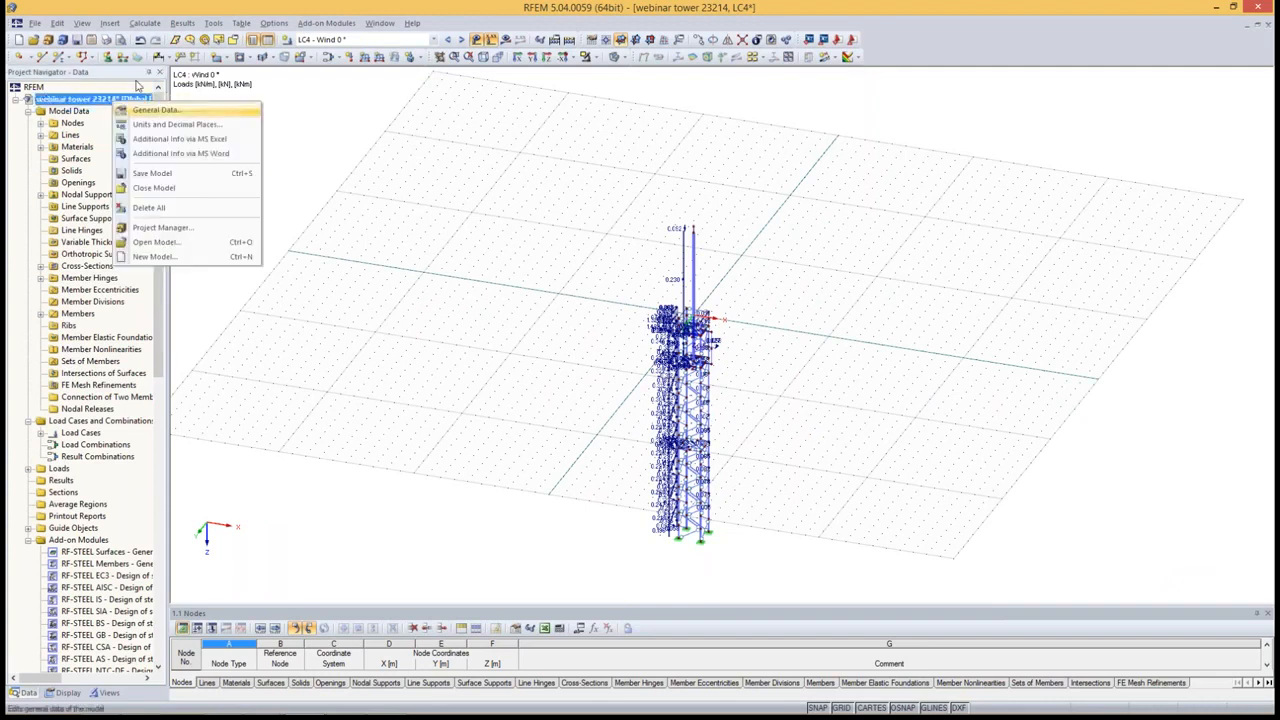
pyautogui.click(116, 110)
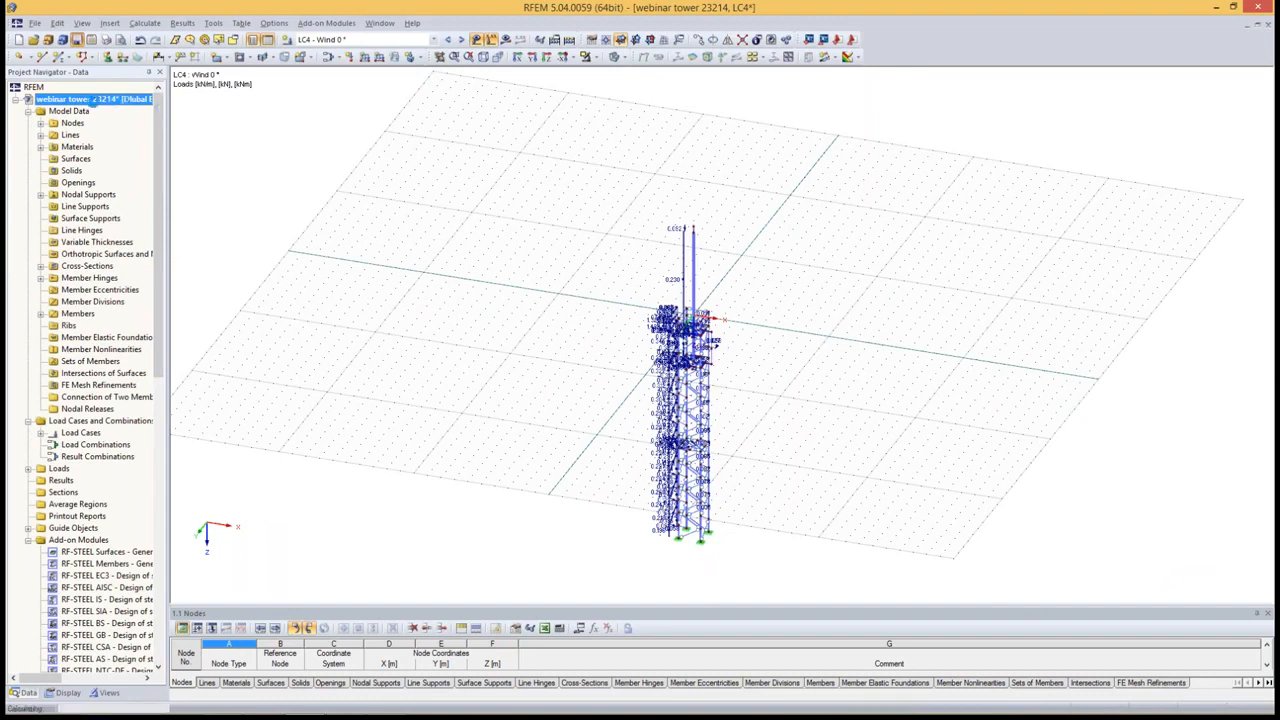
pyautogui.rightClick(108, 100)
pyautogui.click(140, 111)
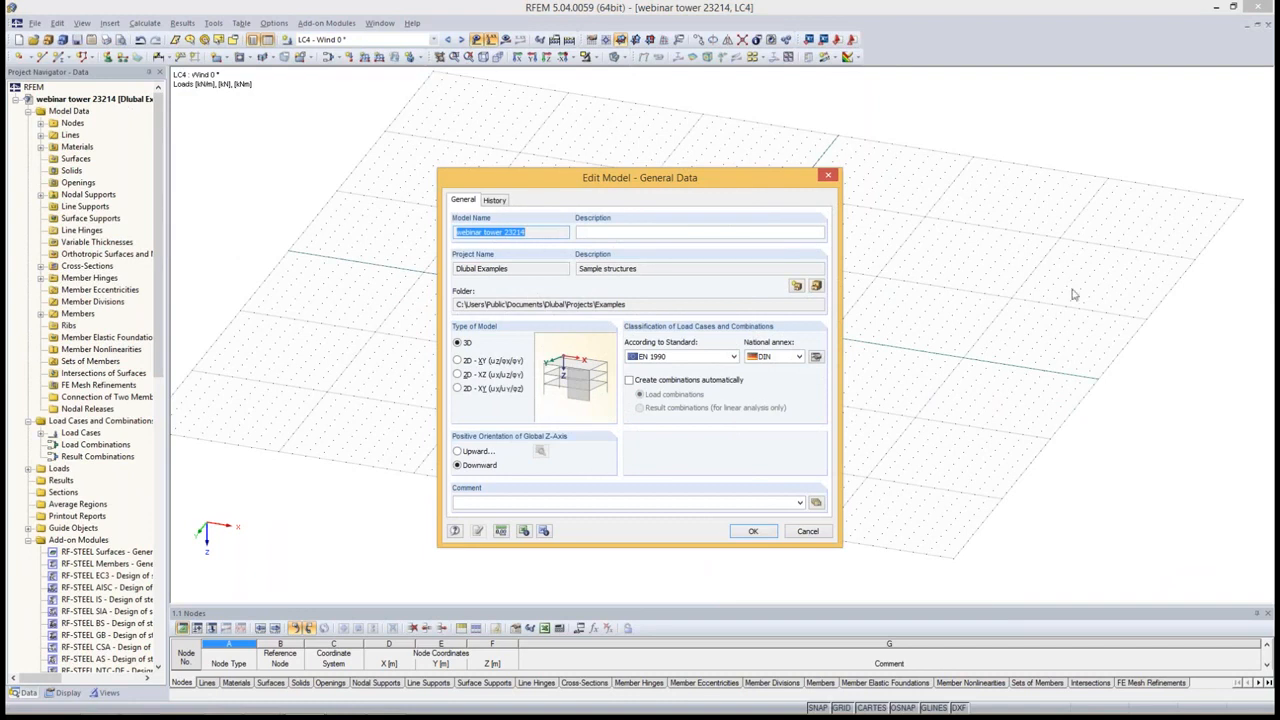
pyautogui.click(798, 356)
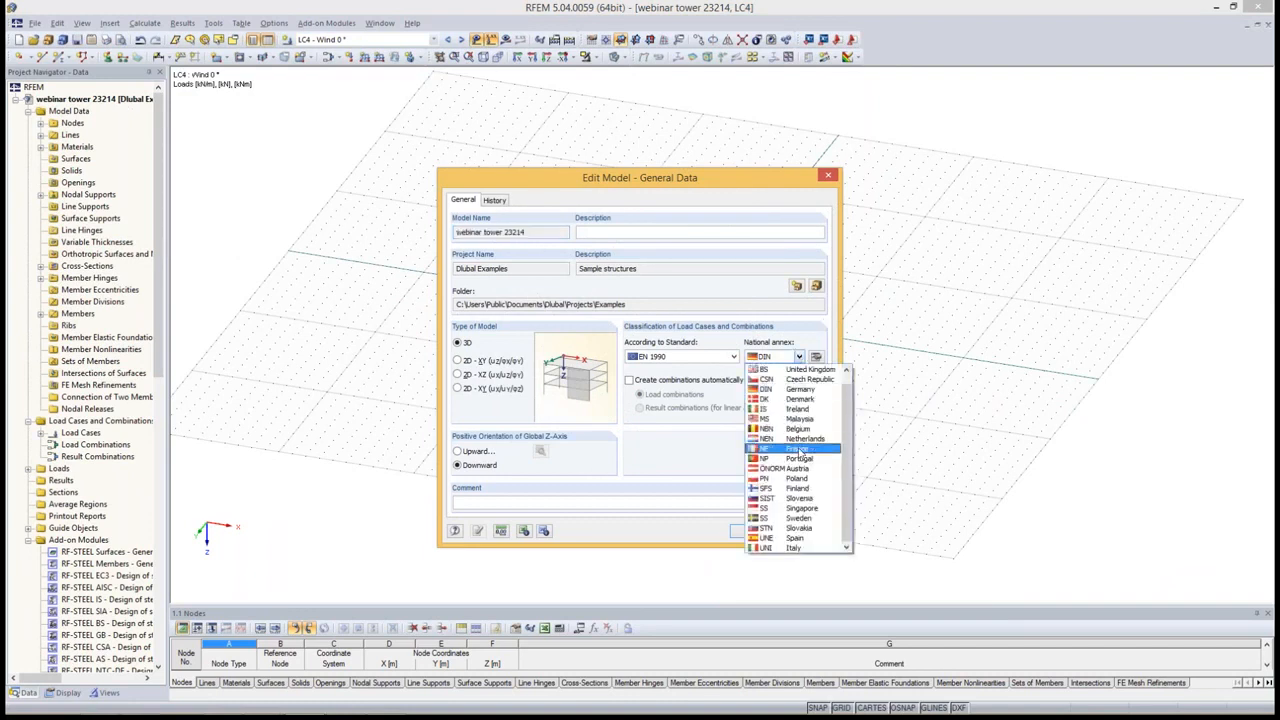
pyautogui.click(808, 450)
pyautogui.click(617, 392)
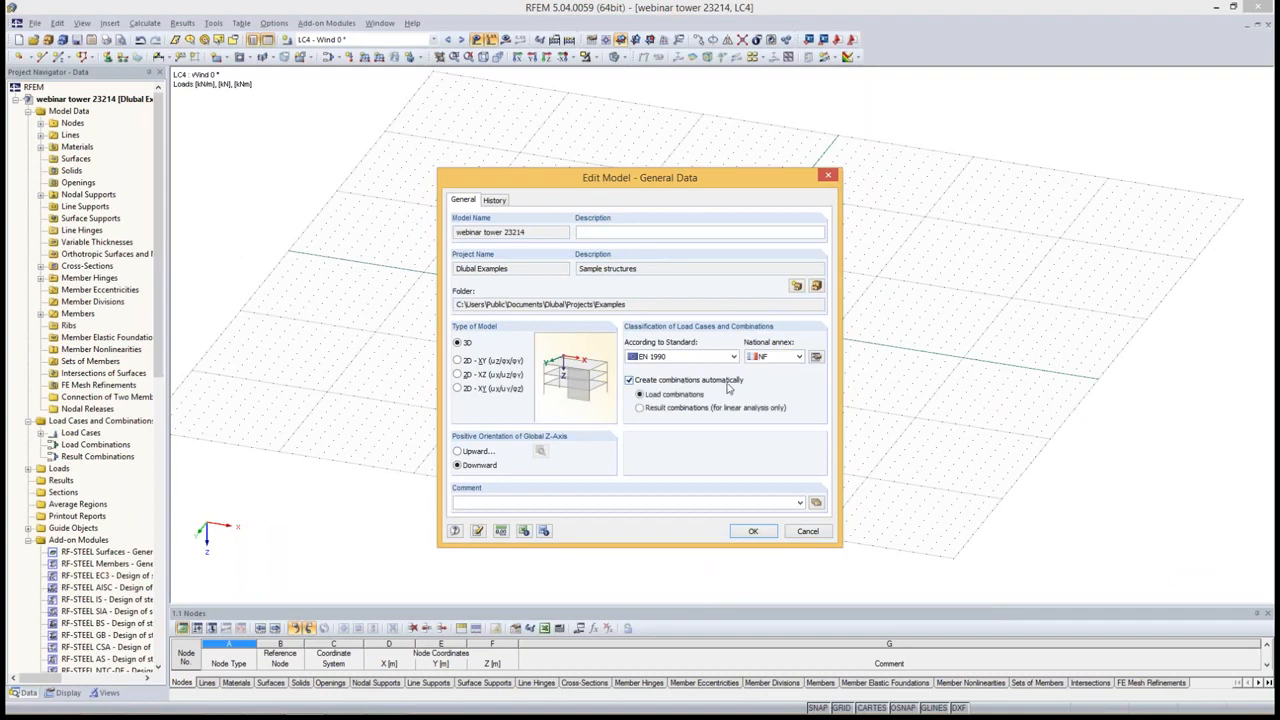
pyautogui.click(755, 531)
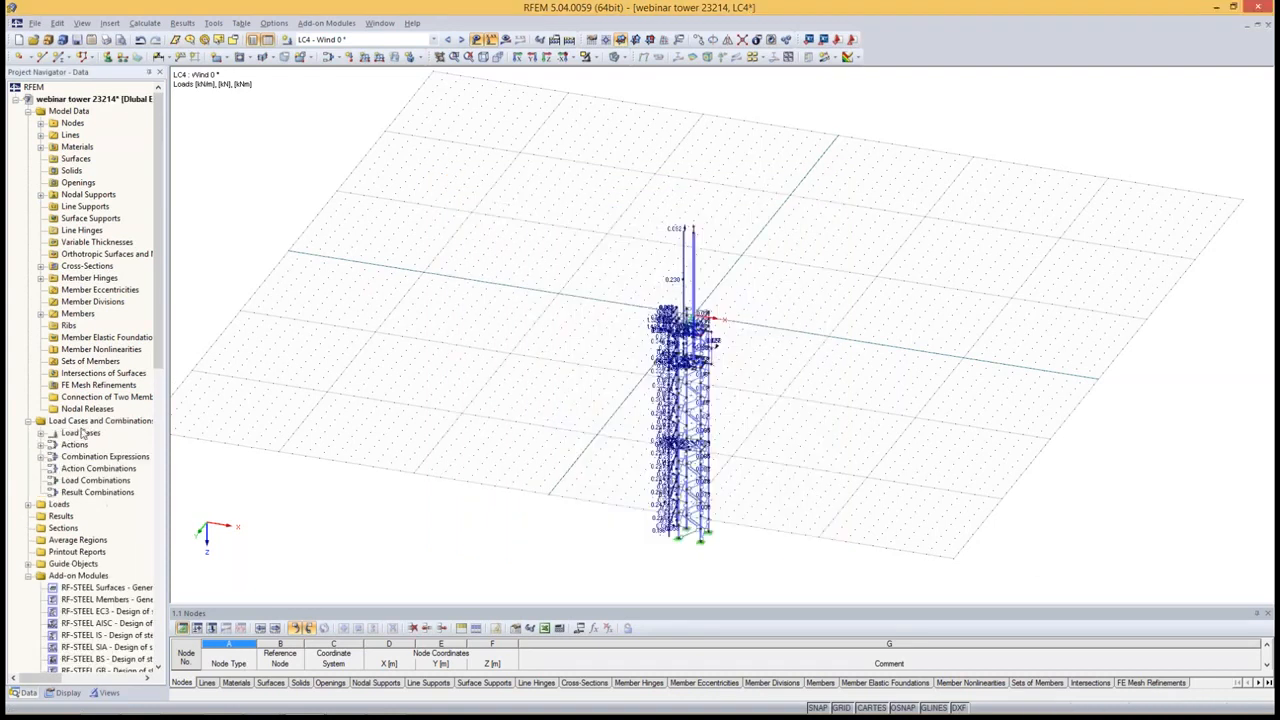
# Assign the action category Snow (H ≤ 1000 m a.s.l.) to the ice weight load cases LC2 and LC3
pyautogui.rightClick(82, 423)
pyautogui.click(118, 433)
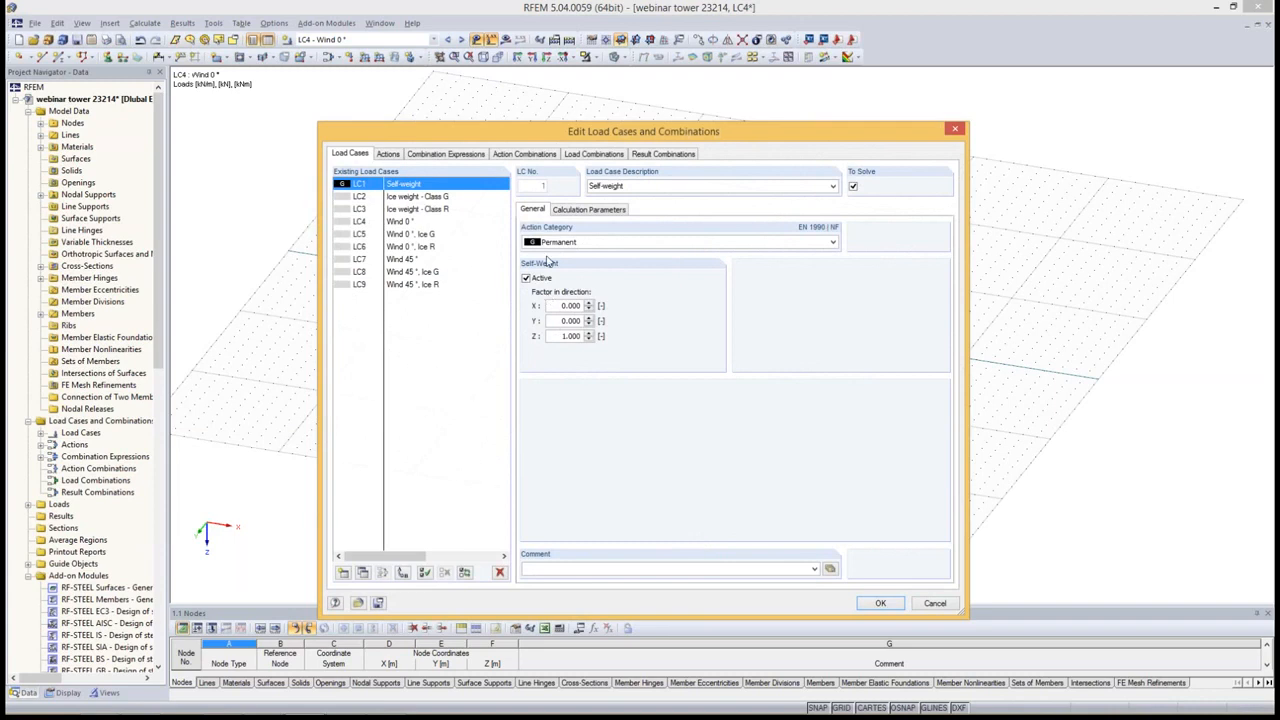
pyautogui.click(434, 199)
pyautogui.keyDown('shift'); pyautogui.click(437, 209); pyautogui.keyUp('shift')
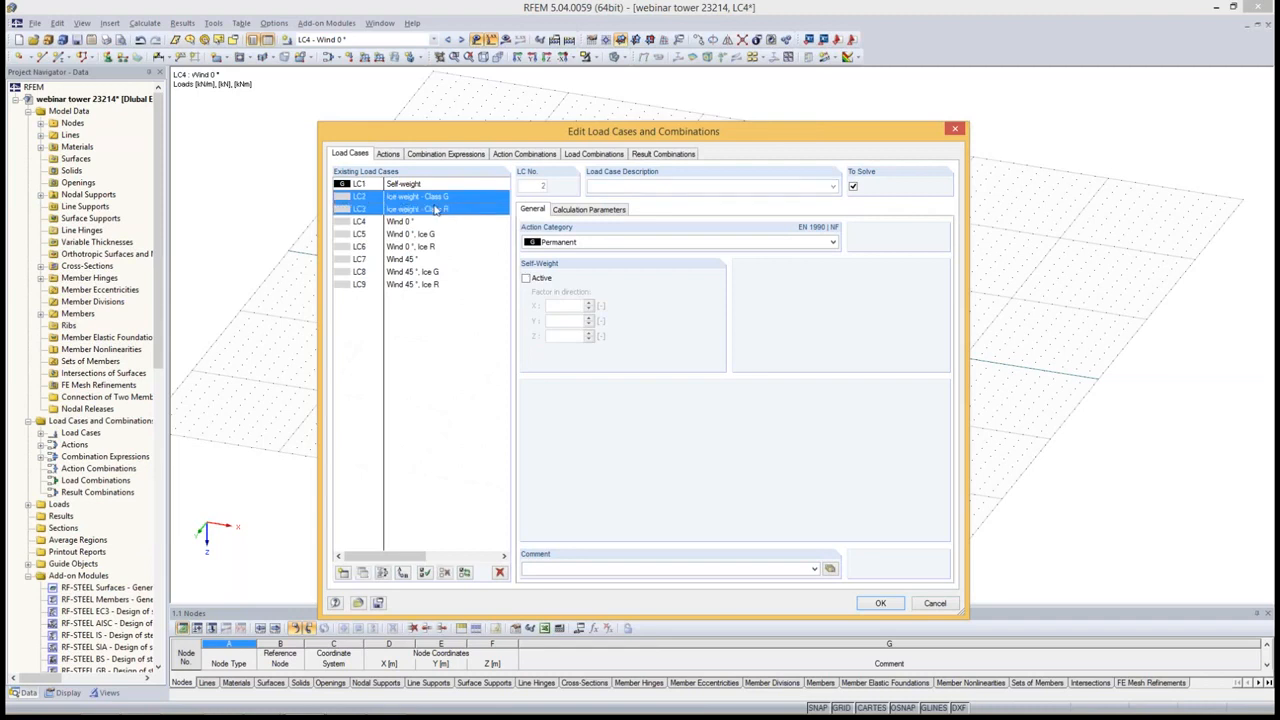
pyautogui.click(608, 243)
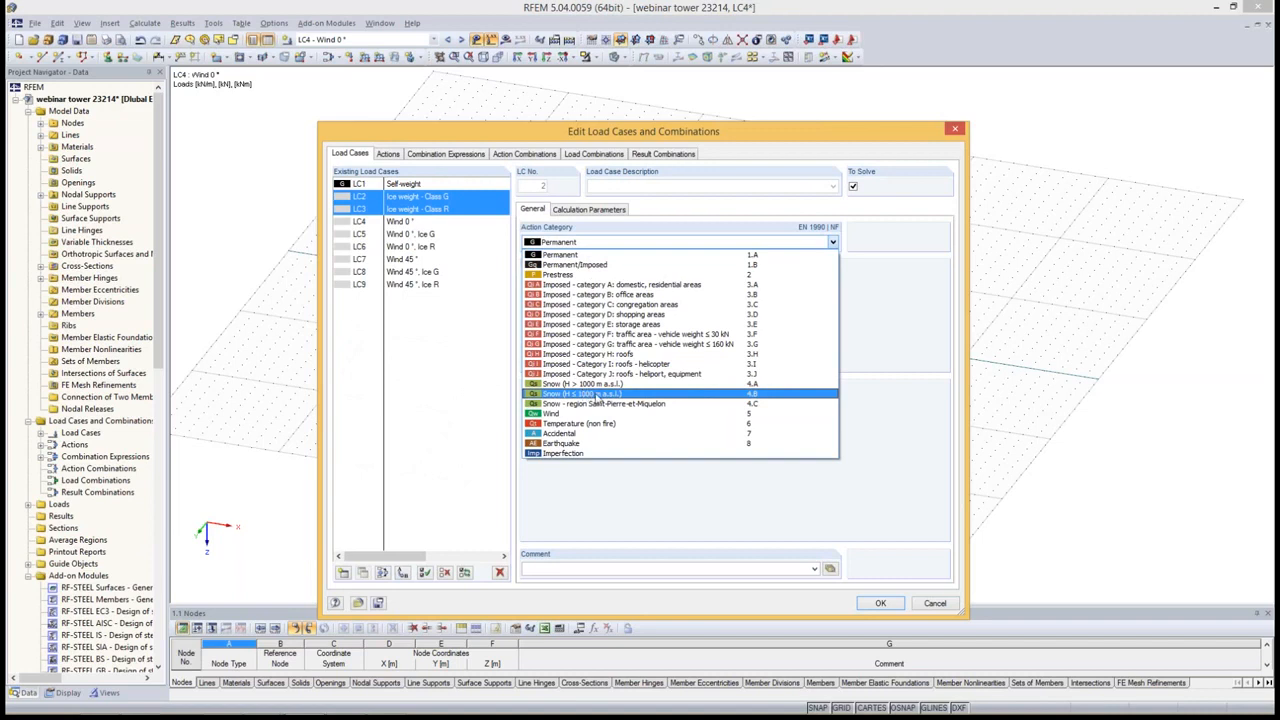
pyautogui.click(597, 394)
# Assign the action category Wind to load cases LC4 to LC9
pyautogui.click(398, 222)
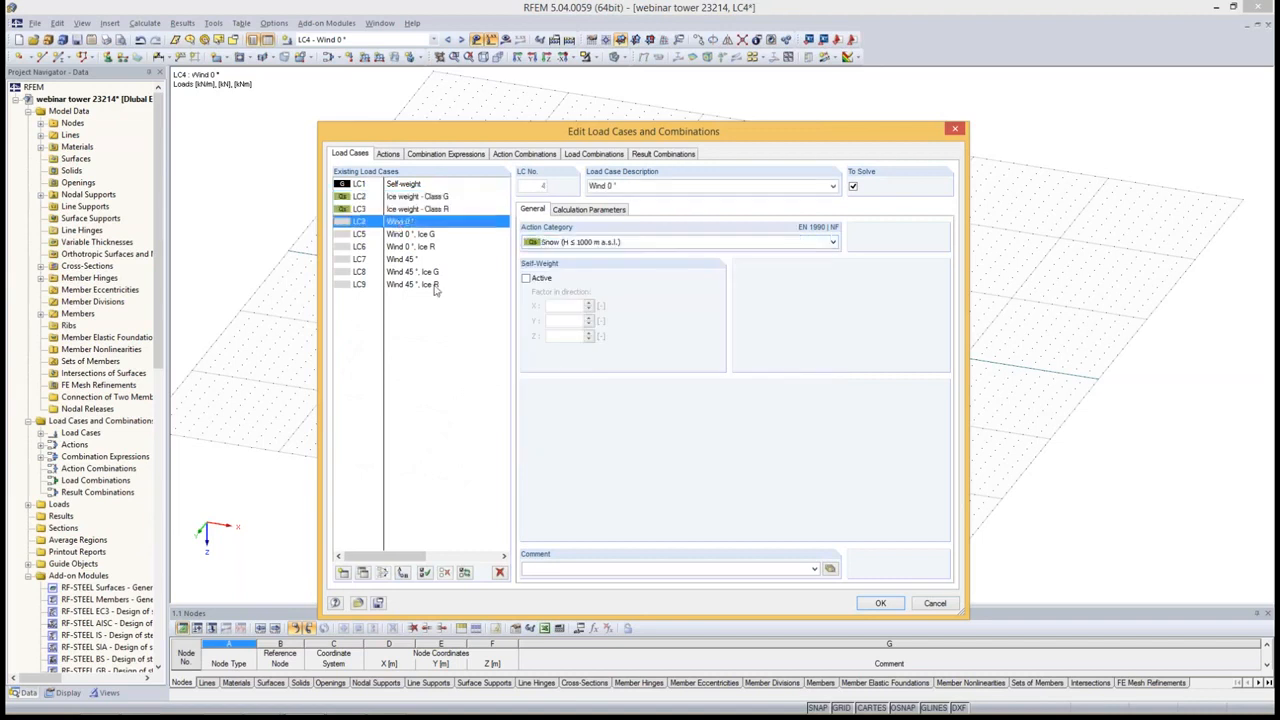
pyautogui.keyDown('shift'); pyautogui.click(428, 286); pyautogui.keyUp('shift')
pyautogui.click(590, 243)
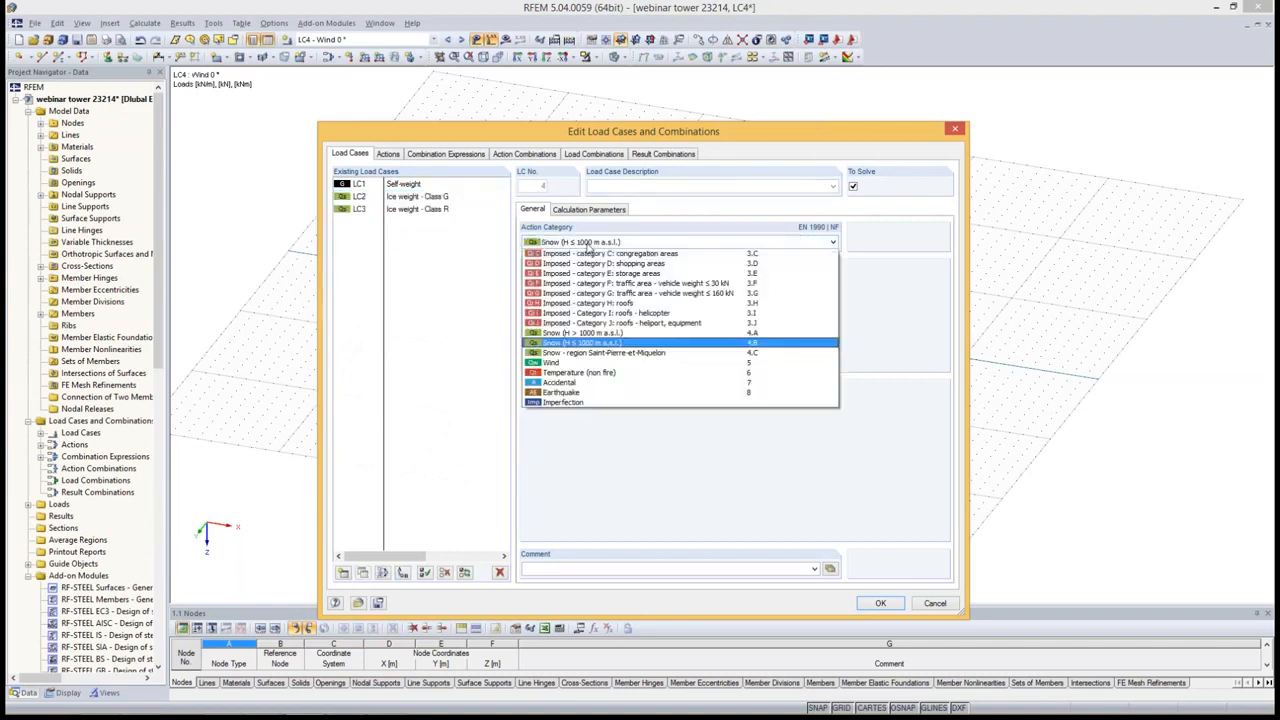
pyautogui.click(584, 414)
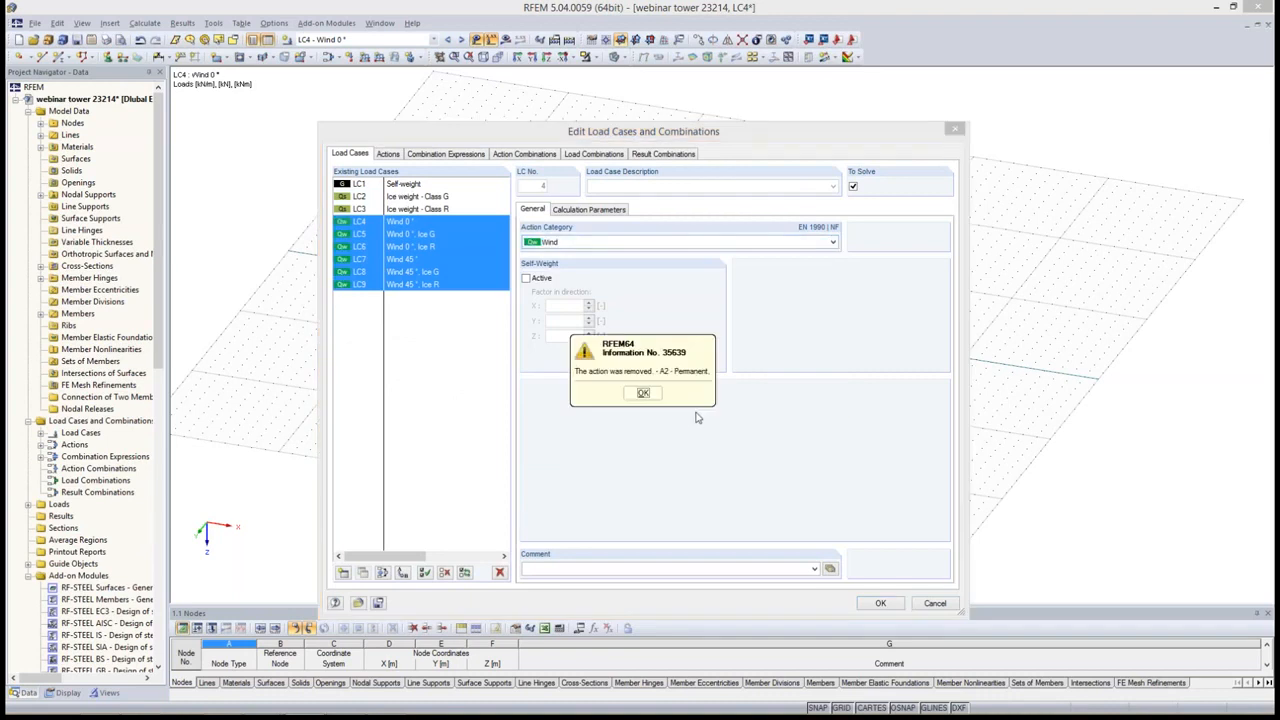
pyautogui.click(648, 395)
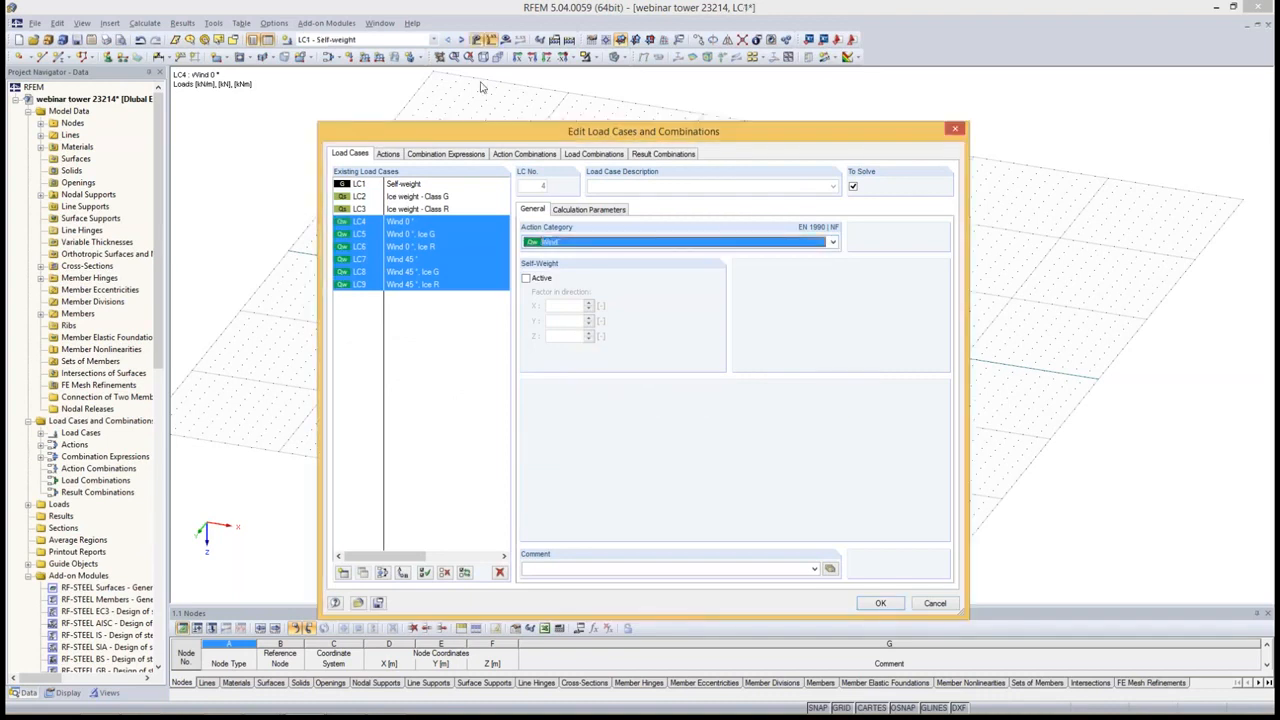
# Review the load cases contained in the permanent, snow and wind actions, and open the combination expressions
pyautogui.click(388, 154)
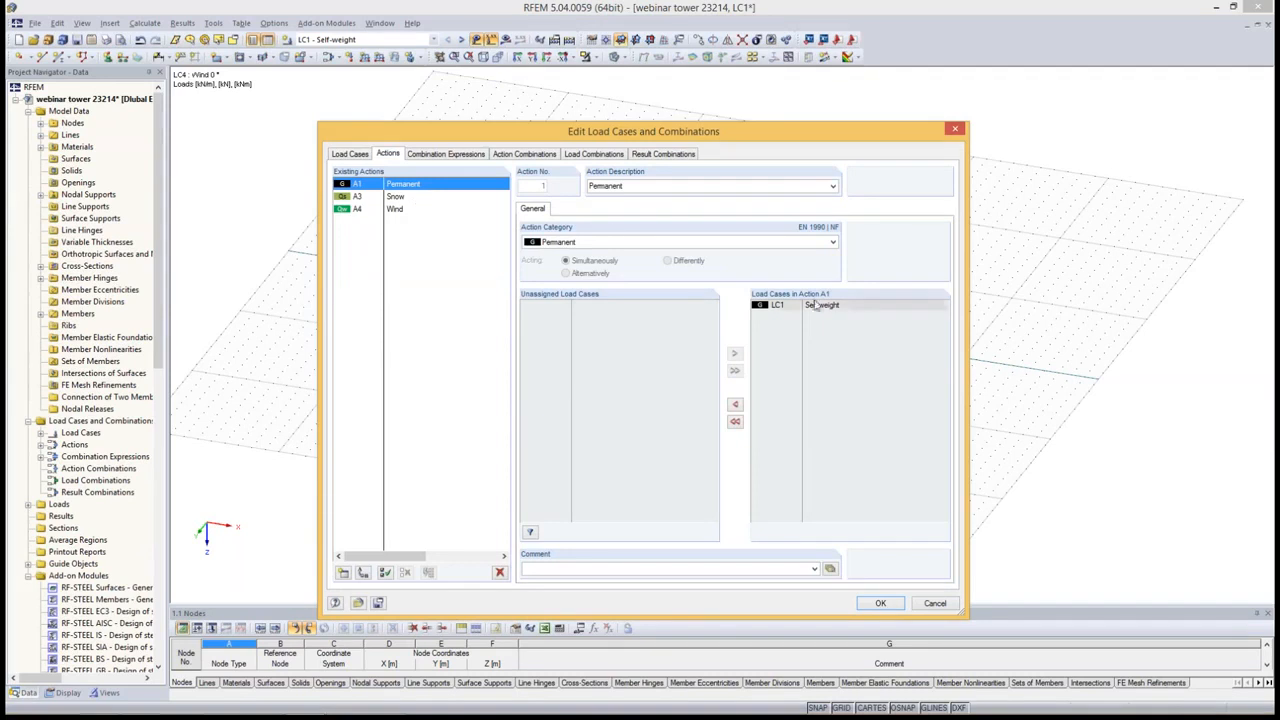
pyautogui.click(412, 198)
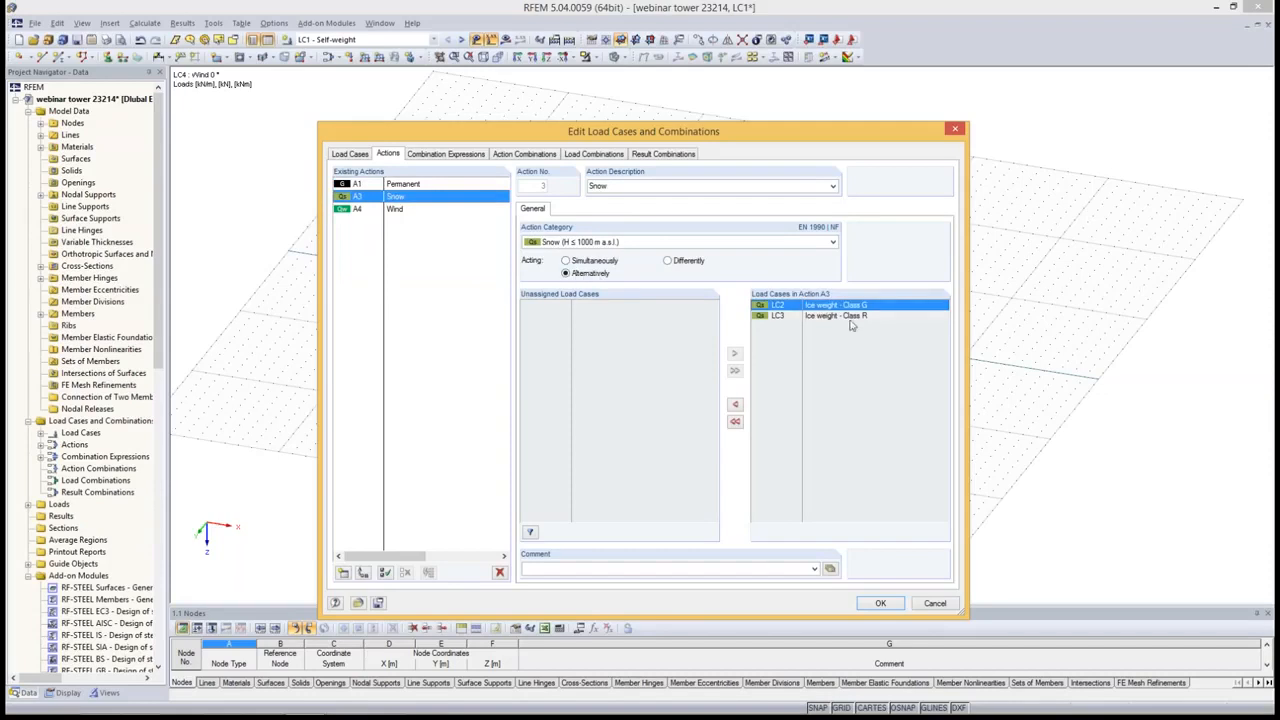
pyautogui.click(410, 212)
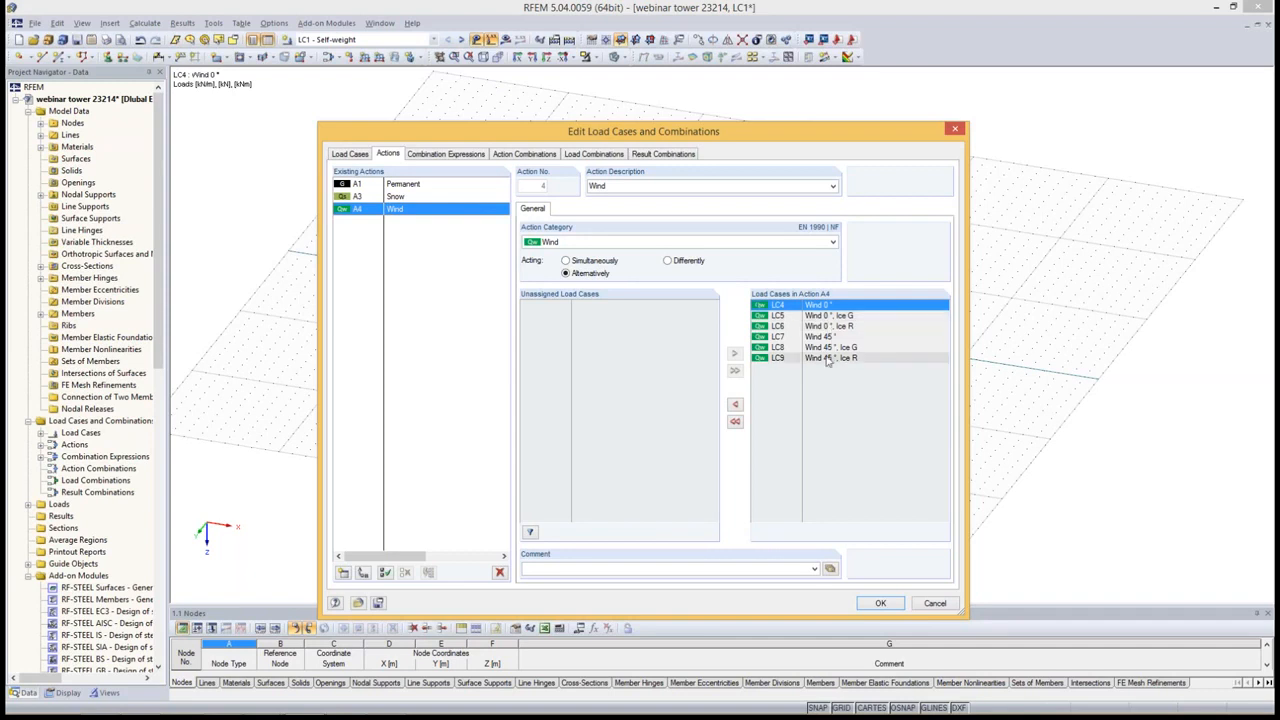
pyautogui.click(445, 154)
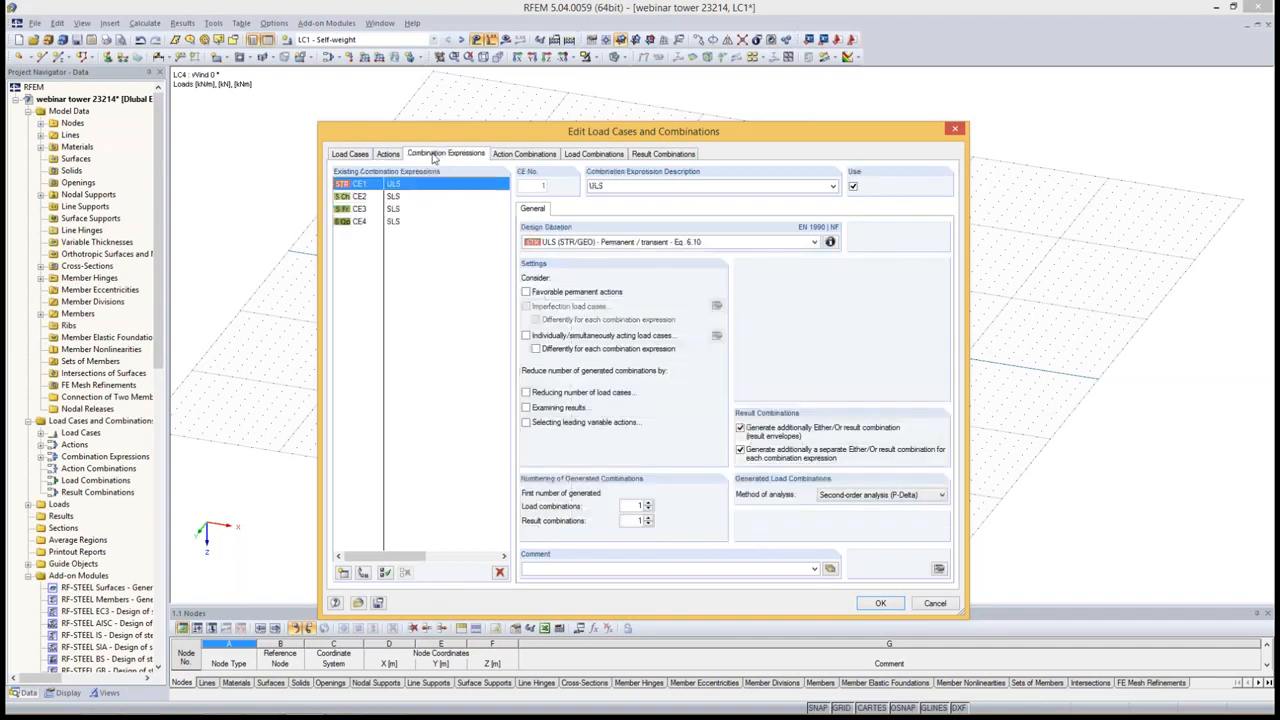
# Delete the three SLS combination expressions CE2 to CE4, keeping only the ULS expression
pyautogui.click(394, 198)
pyautogui.keyDown('shift'); pyautogui.click(399, 222); pyautogui.keyUp('shift')
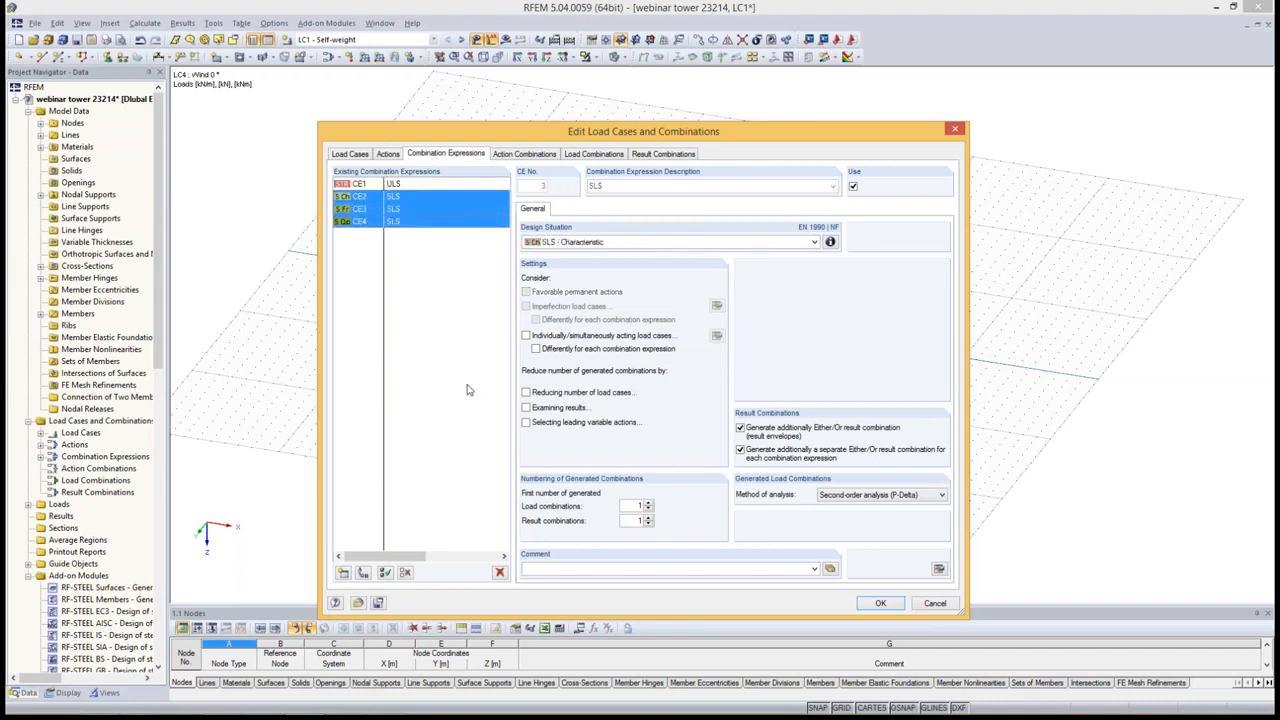
pyautogui.click(499, 572)
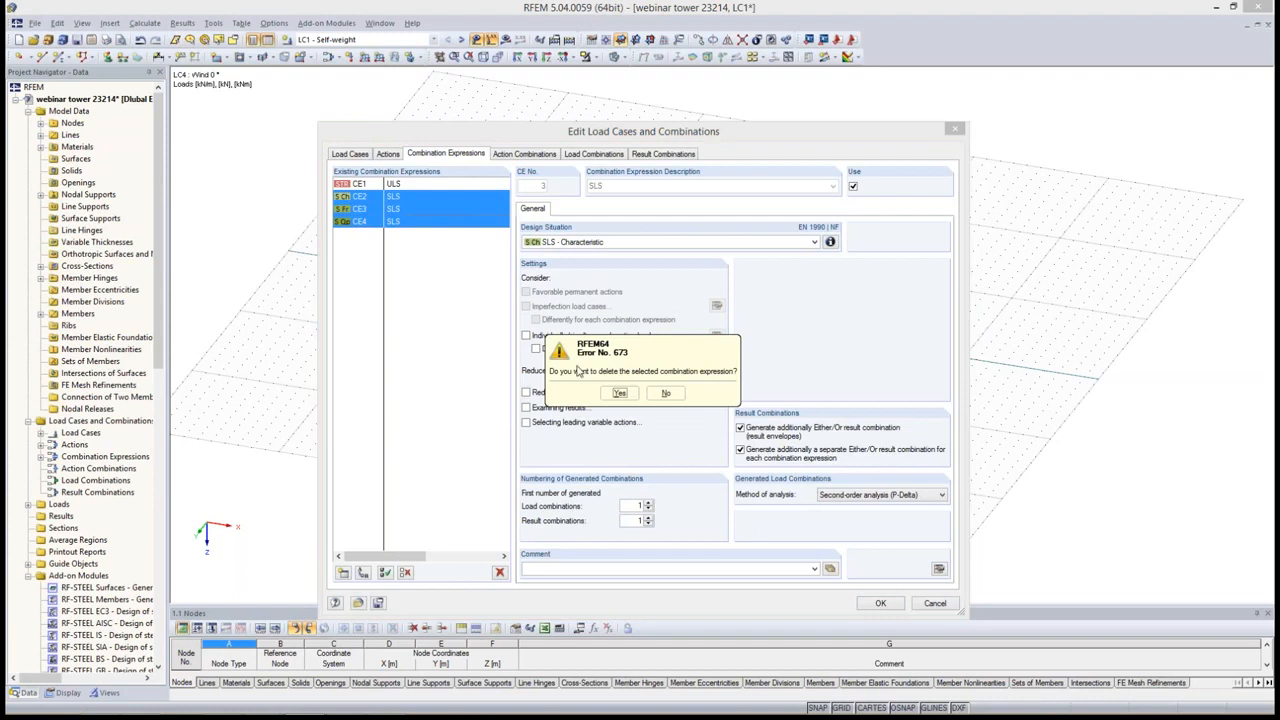
pyautogui.click(620, 393)
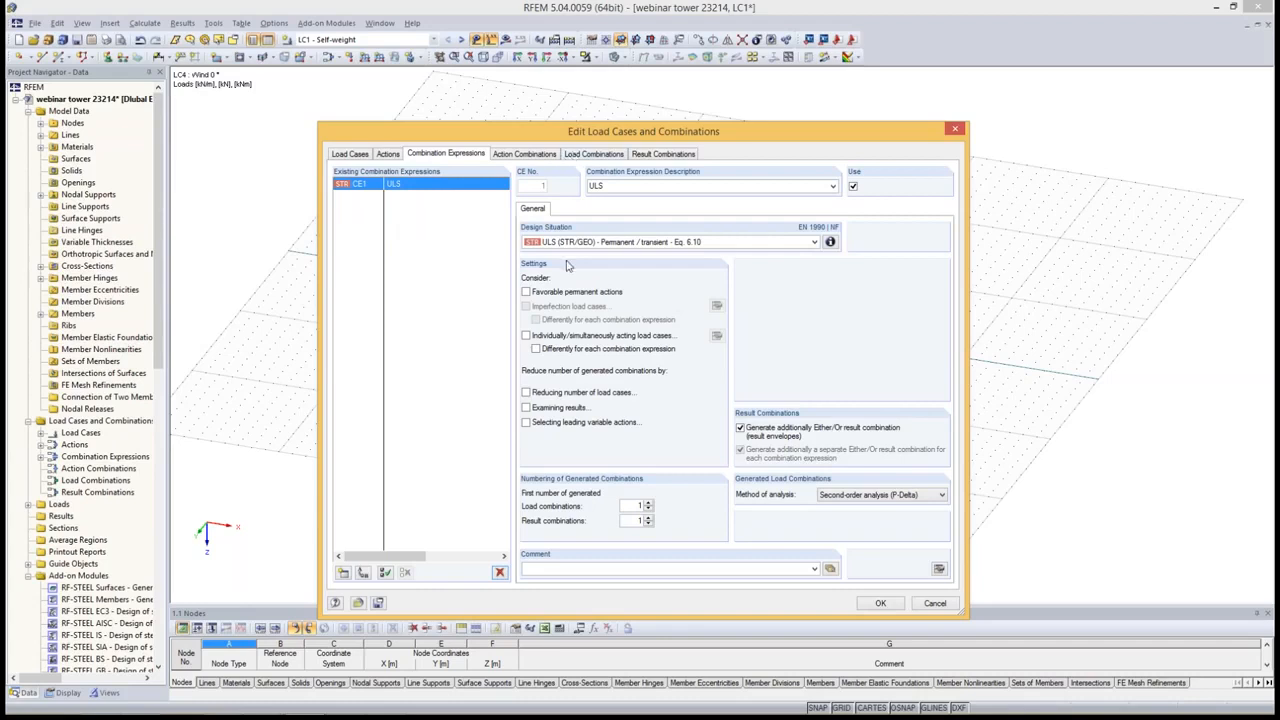
# Enable individually/simultaneously acting load cases for the ULS combination expression and open their settings
pyautogui.click(526, 336)
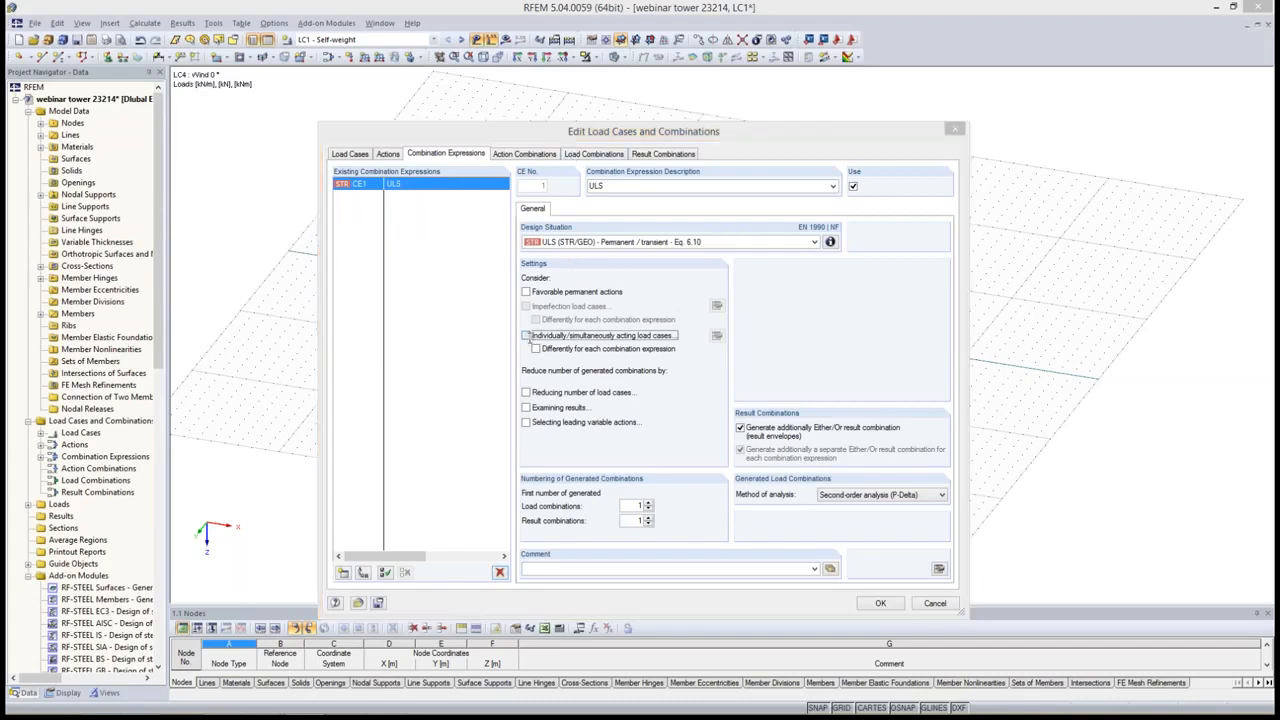
pyautogui.moveTo(606, 189); pyautogui.dragTo(482, 399)
pyautogui.moveTo(621, 398); pyautogui.dragTo(726, 168)
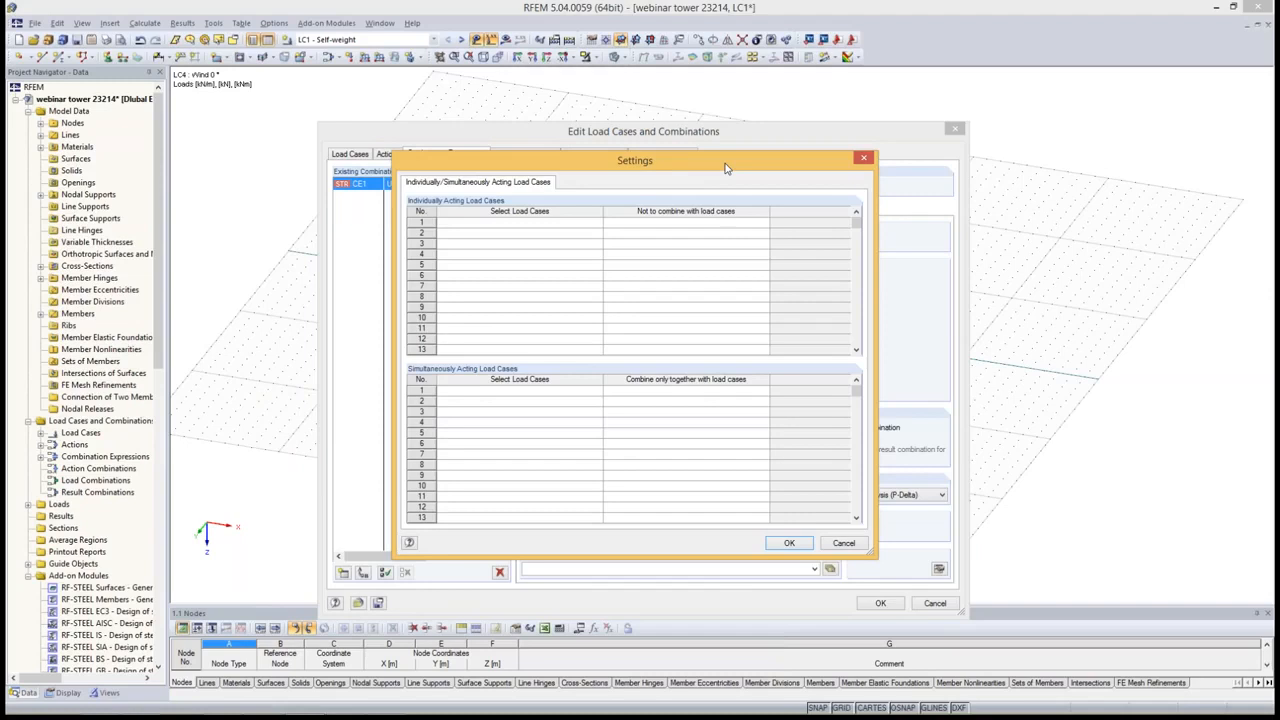
# Define a simultaneously acting rule so that ice weight LC2 combines only together with LC5 and LC8
pyautogui.click(590, 391)
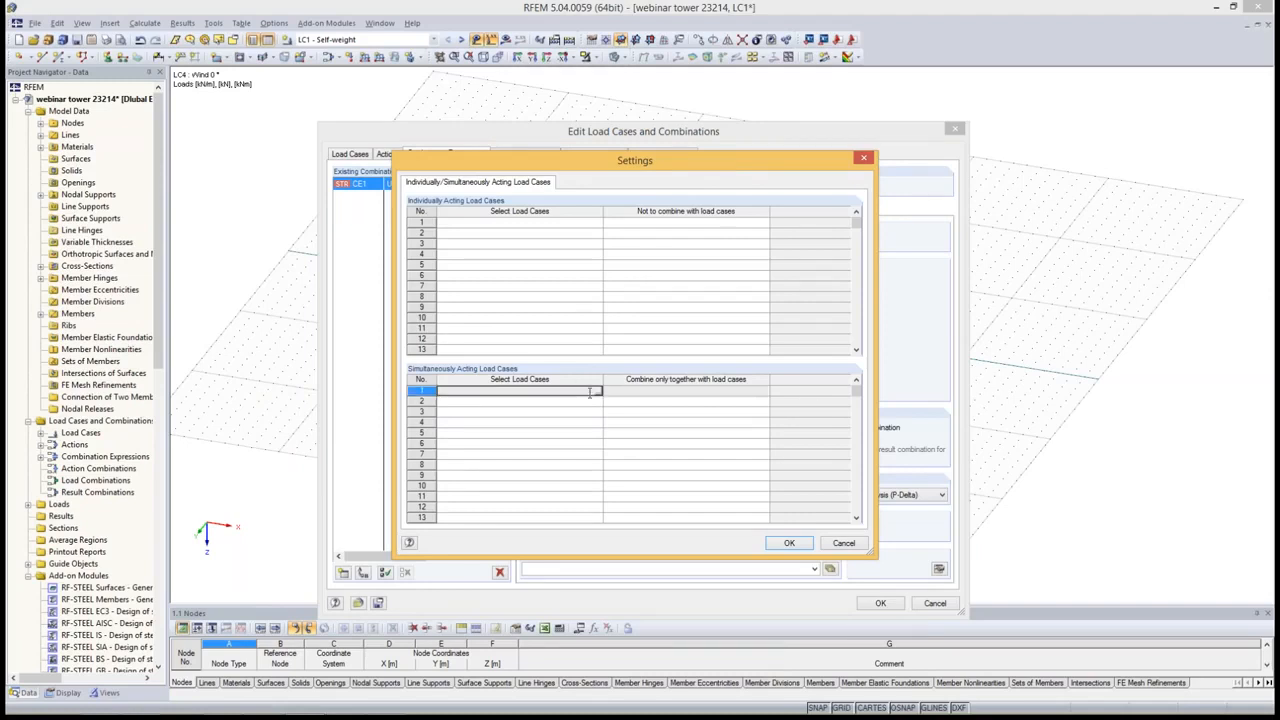
pyautogui.click(598, 392)
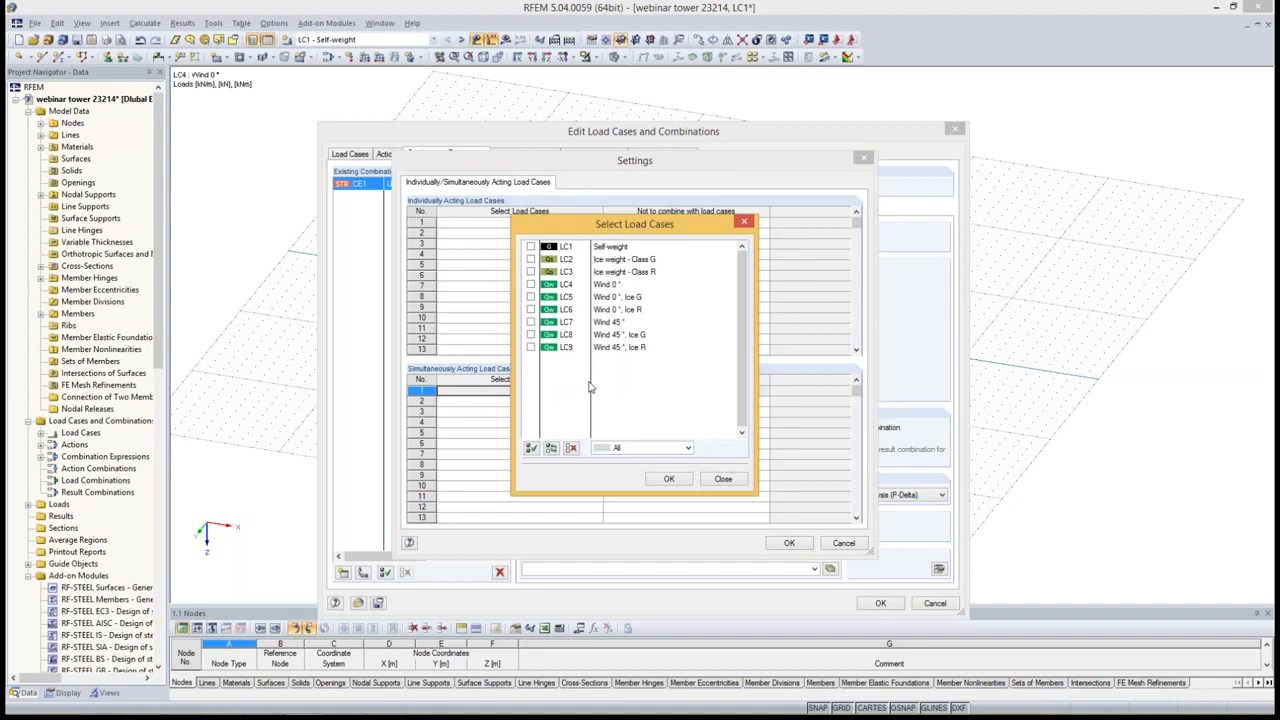
pyautogui.click(531, 259)
pyautogui.click(531, 297)
pyautogui.click(669, 478)
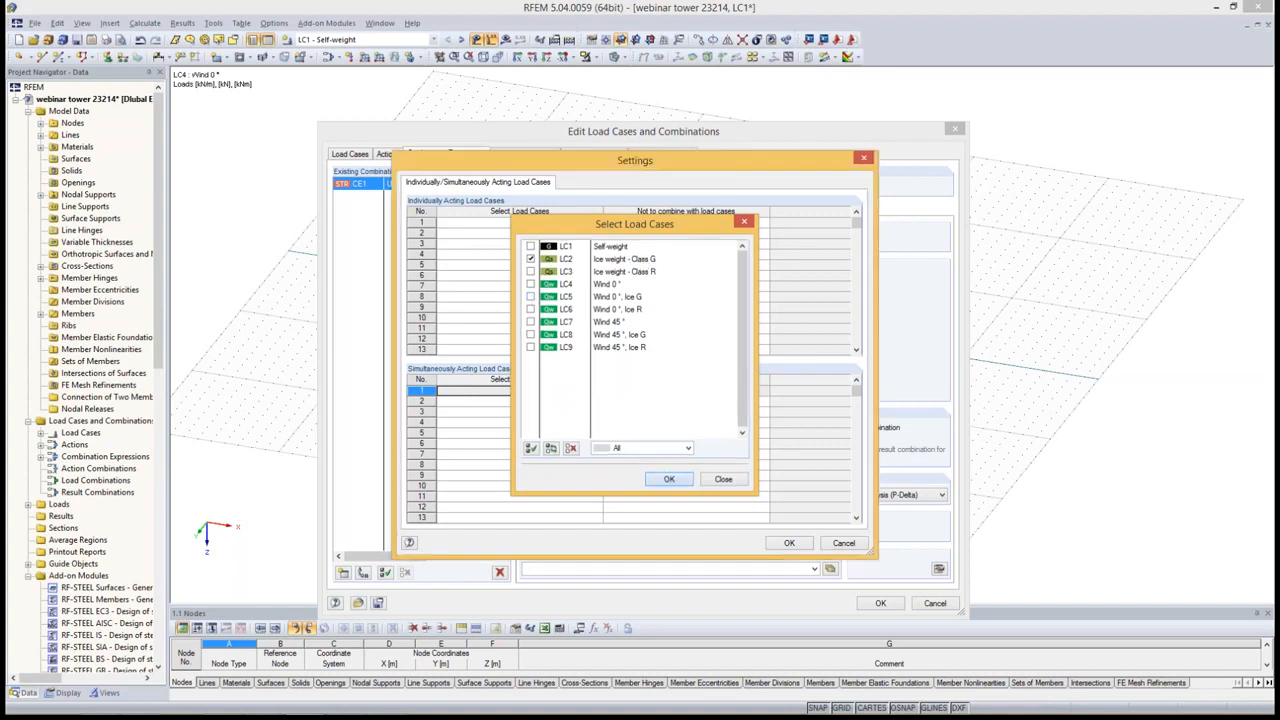
pyautogui.click(749, 393)
pyautogui.click(766, 392)
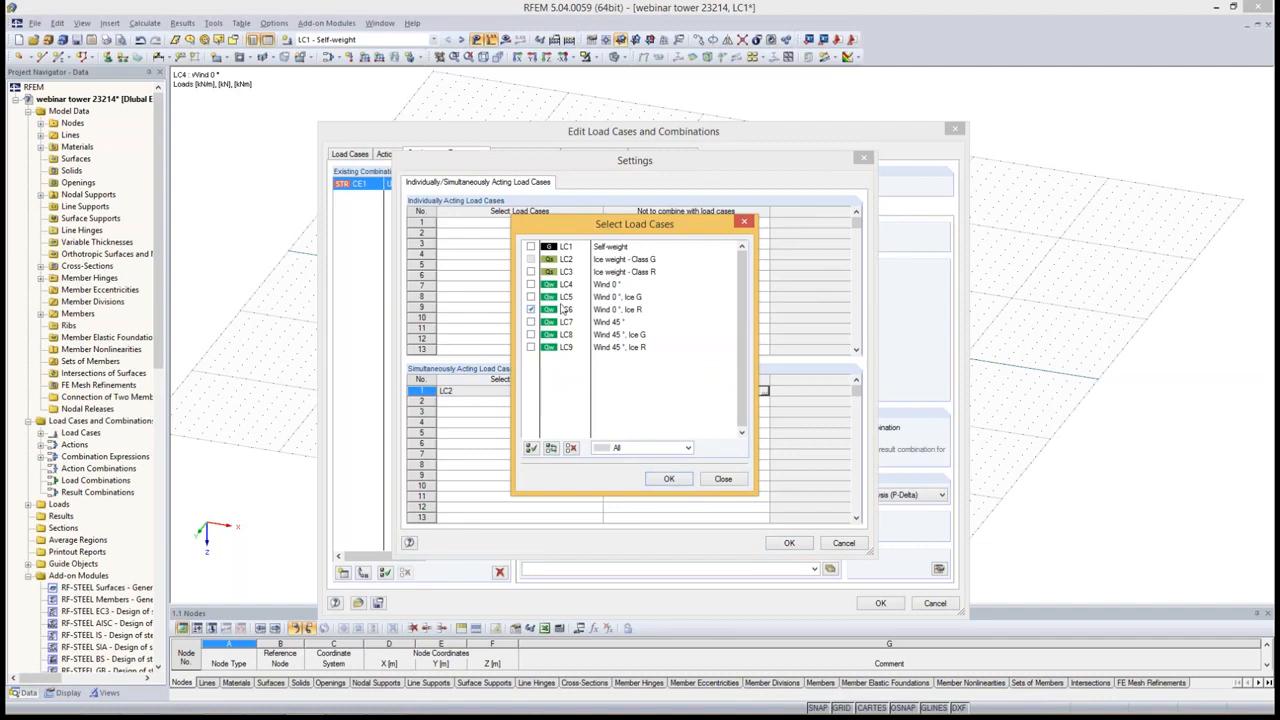
pyautogui.click(531, 297)
pyautogui.click(531, 334)
pyautogui.click(669, 479)
# Add a second simultaneously acting rule so that ice weight LC3 combines only together with LC6 and LC9
pyautogui.click(598, 405)
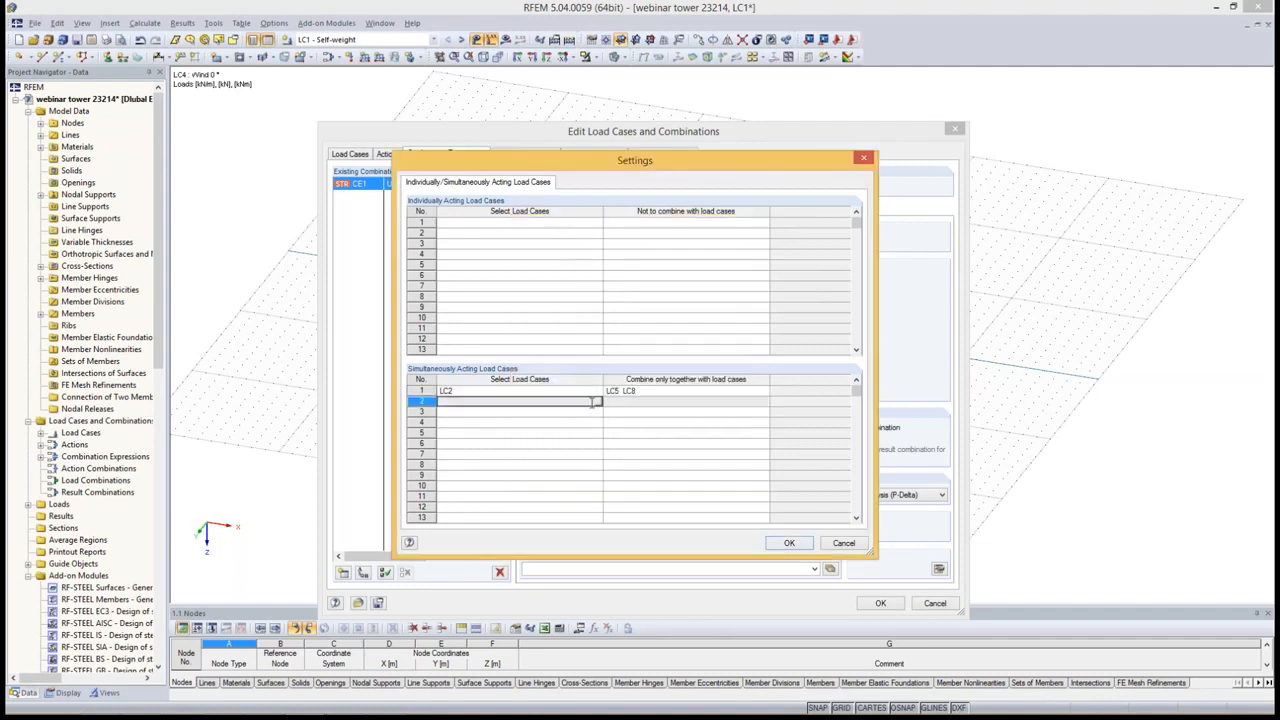
pyautogui.click(598, 402)
pyautogui.click(531, 272)
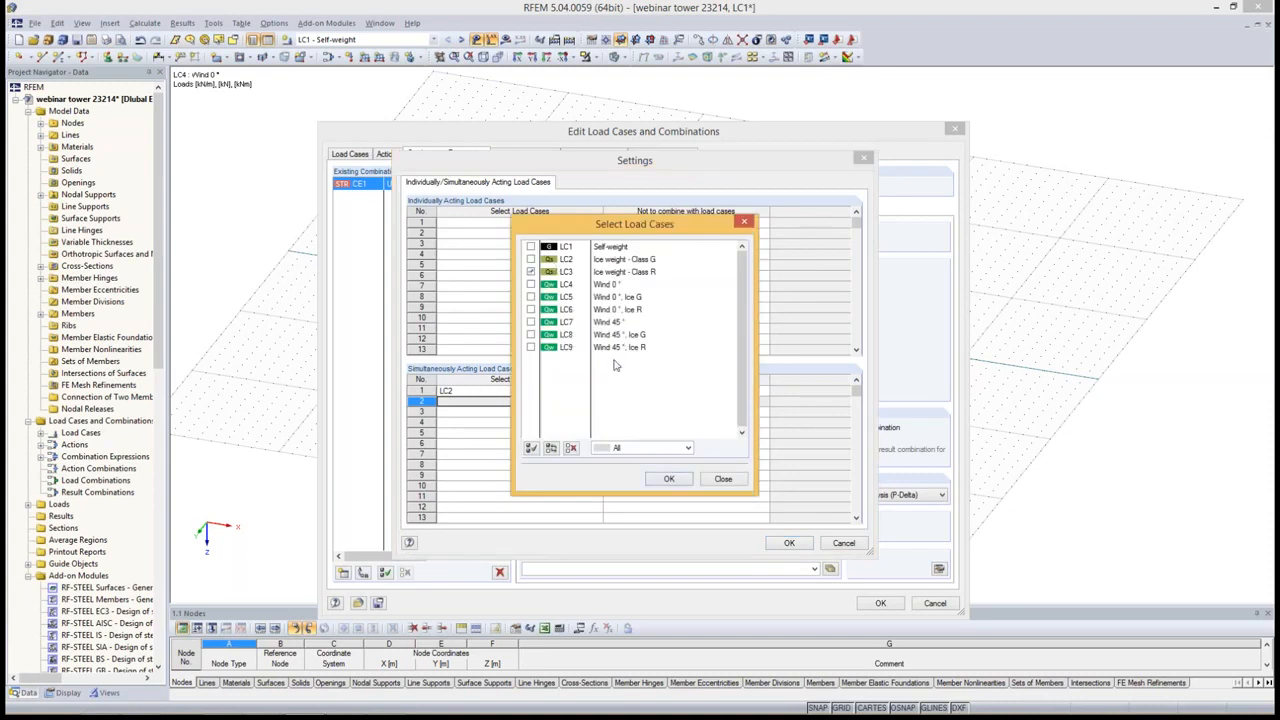
pyautogui.click(669, 479)
pyautogui.click(660, 401)
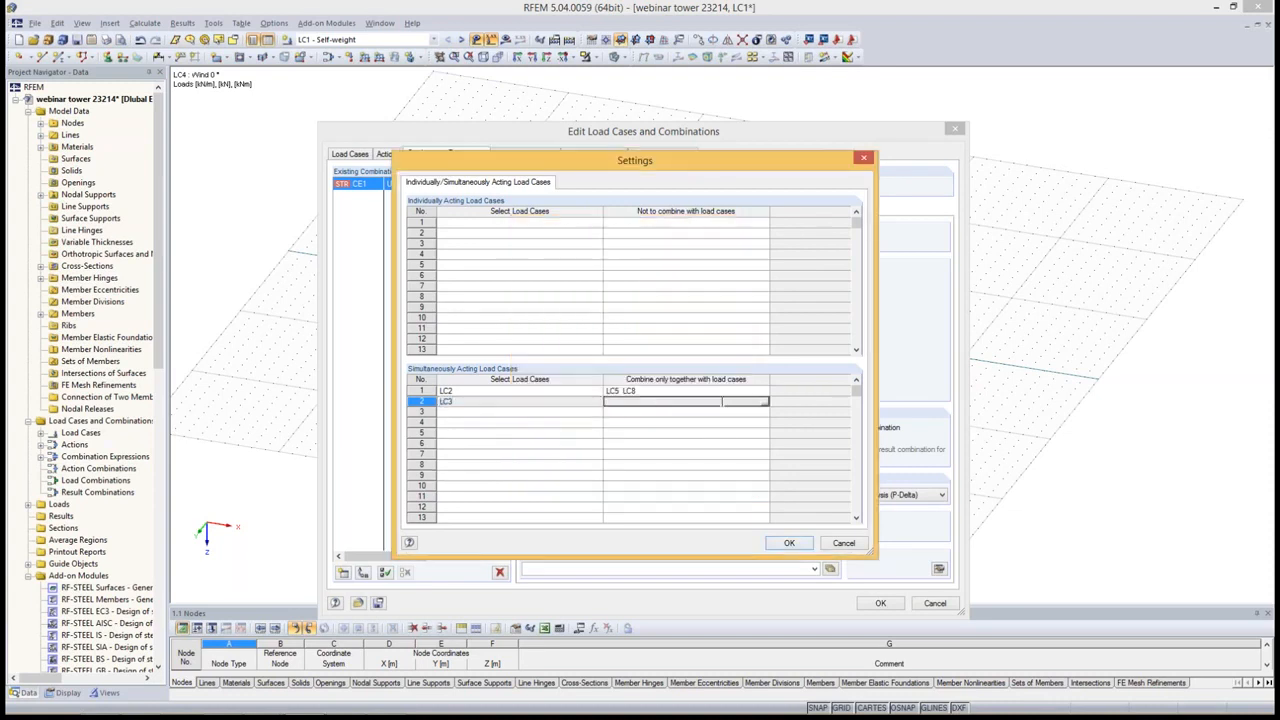
pyautogui.click(766, 403)
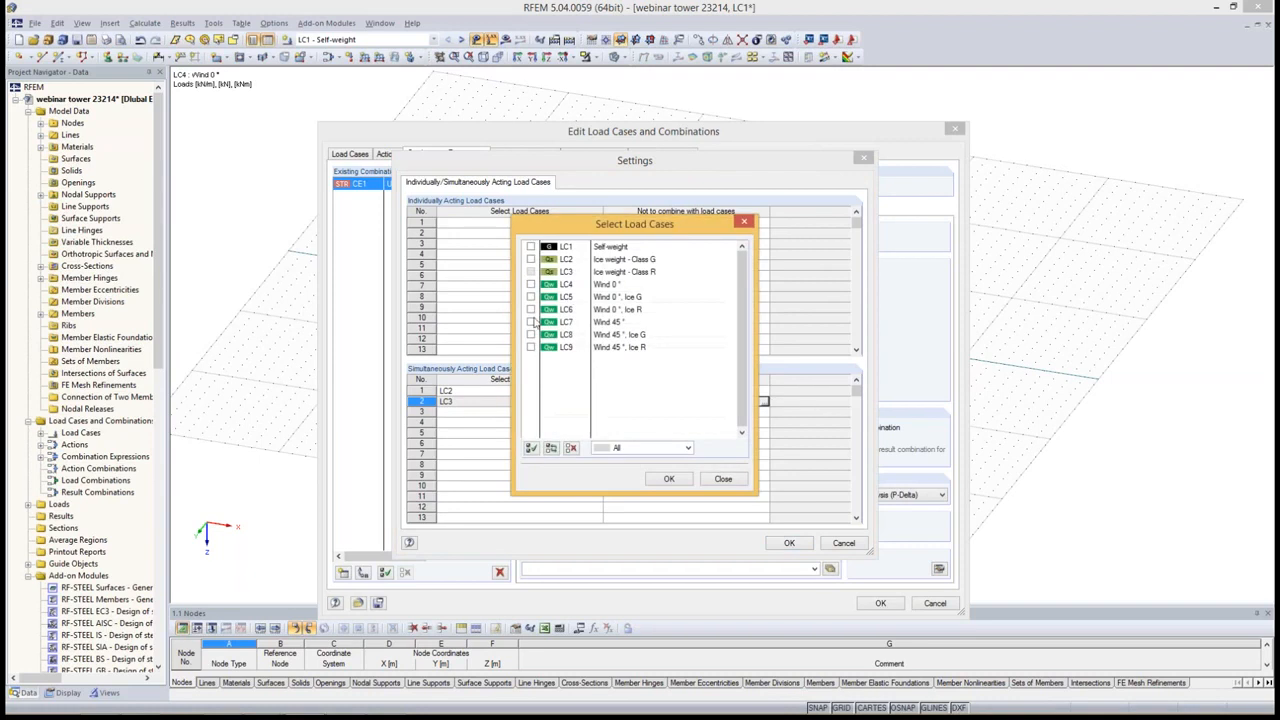
pyautogui.click(531, 310)
pyautogui.click(531, 347)
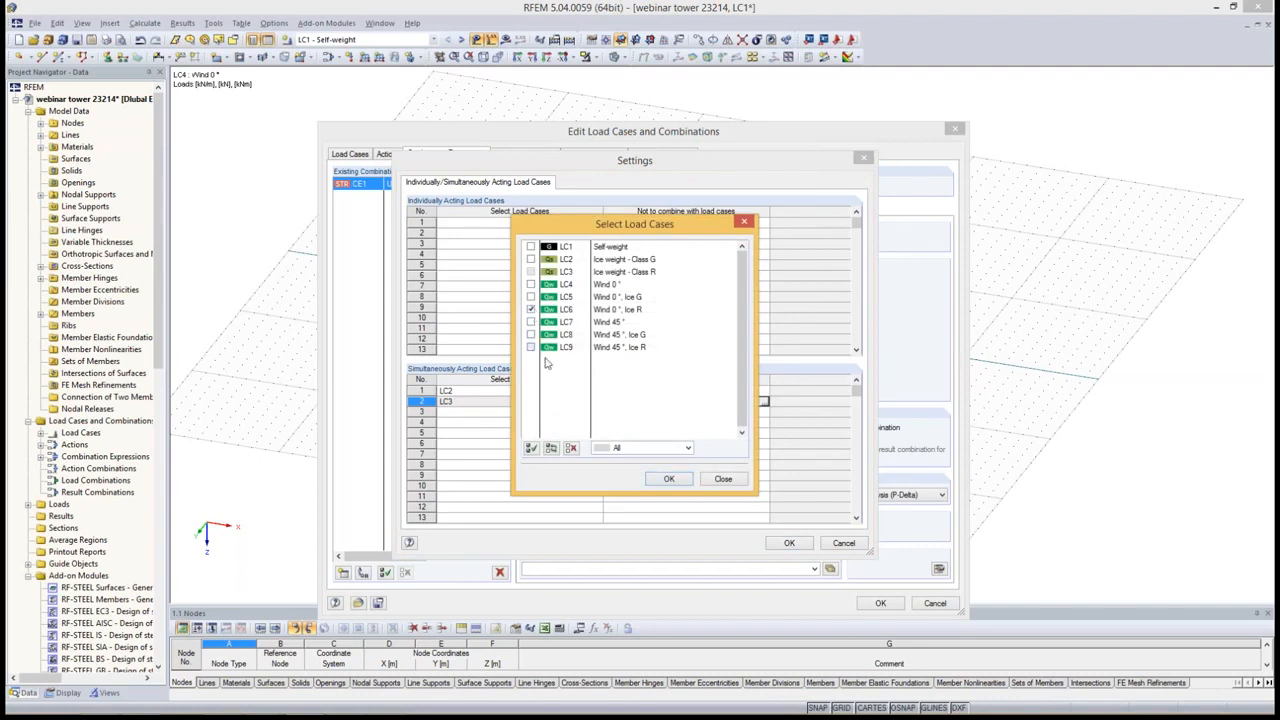
pyautogui.click(669, 479)
# Add the reverse rule in the third row so that LC5 and LC8 combine only together with LC2
pyautogui.click(557, 390)
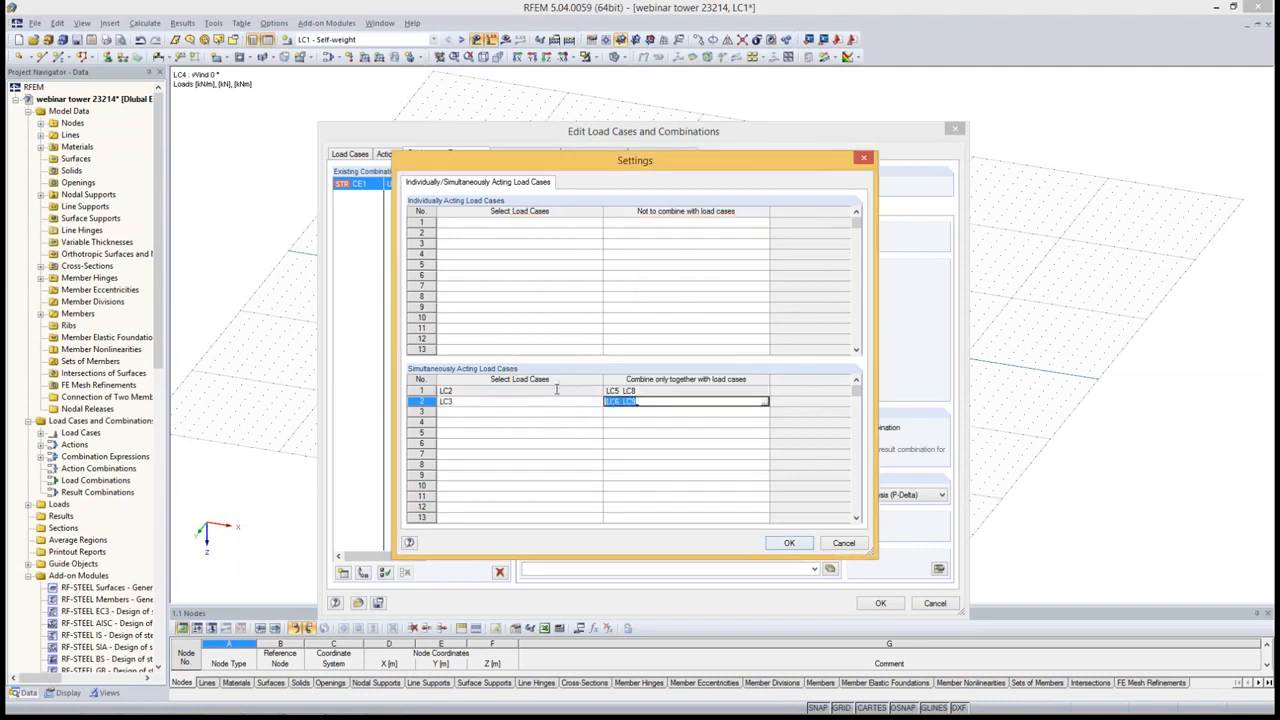
pyautogui.click(557, 390)
pyautogui.click(625, 391)
pyautogui.hotkey('ctrl', 'c')
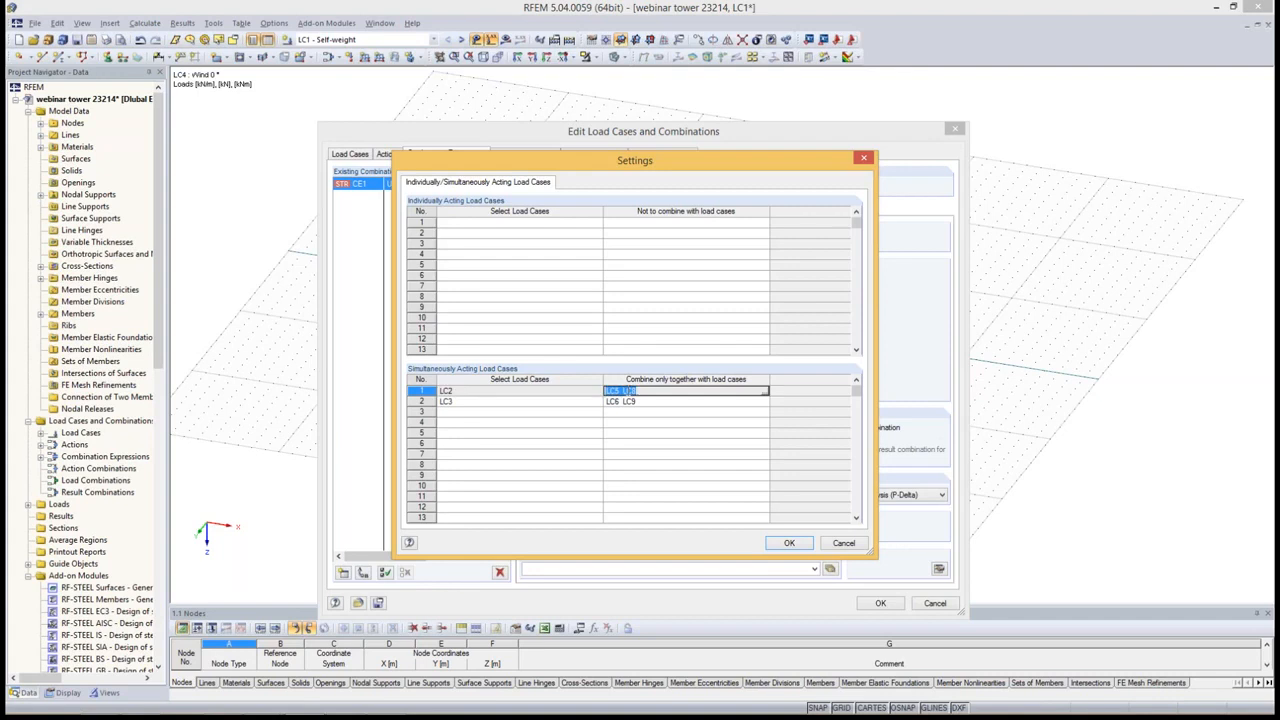
pyautogui.click(586, 412)
pyautogui.hotkey('ctrl', 'v')
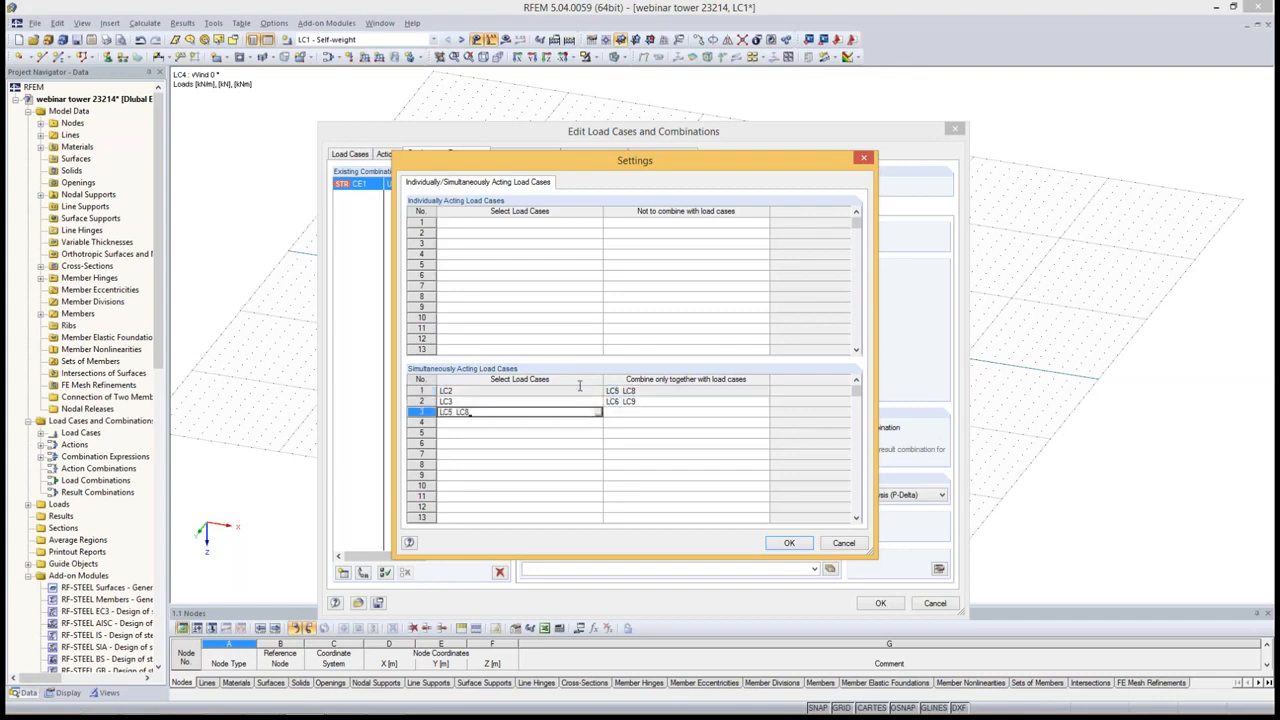
pyautogui.doubleClick(577, 390)
pyautogui.hotkey('ctrl', 'c')
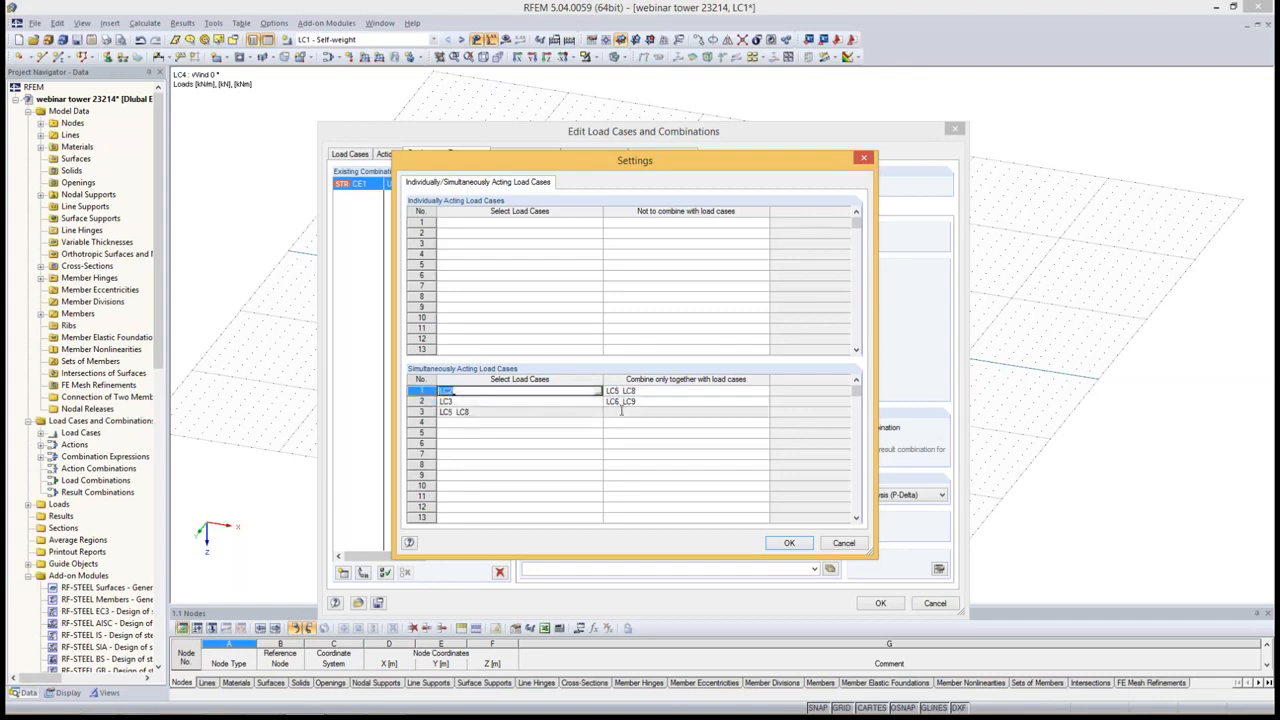
pyautogui.click(622, 412)
pyautogui.hotkey('ctrl', 'v')
# Add the reverse rule in the fourth row so that LC6 and LC9 combine only together with LC3, and accept the rules
pyautogui.click(622, 402)
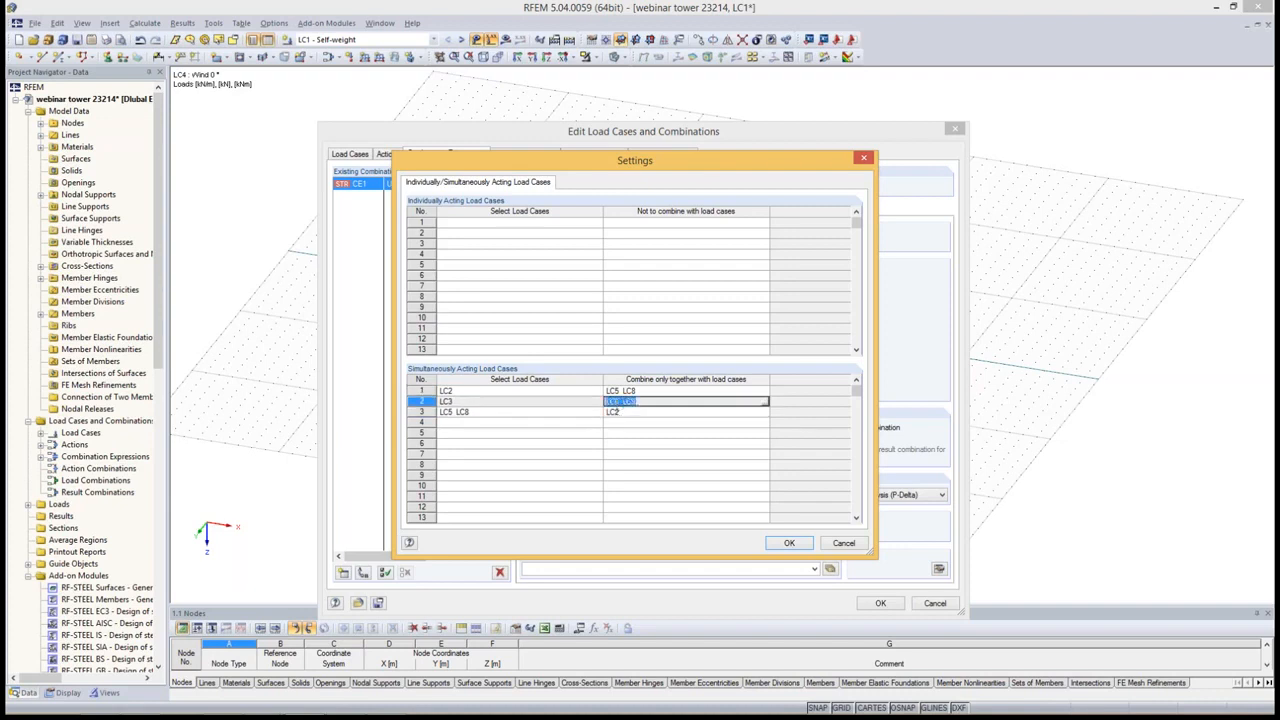
pyautogui.click(520, 422)
pyautogui.write('LC6 LC9')
pyautogui.doubleClick(523, 402)
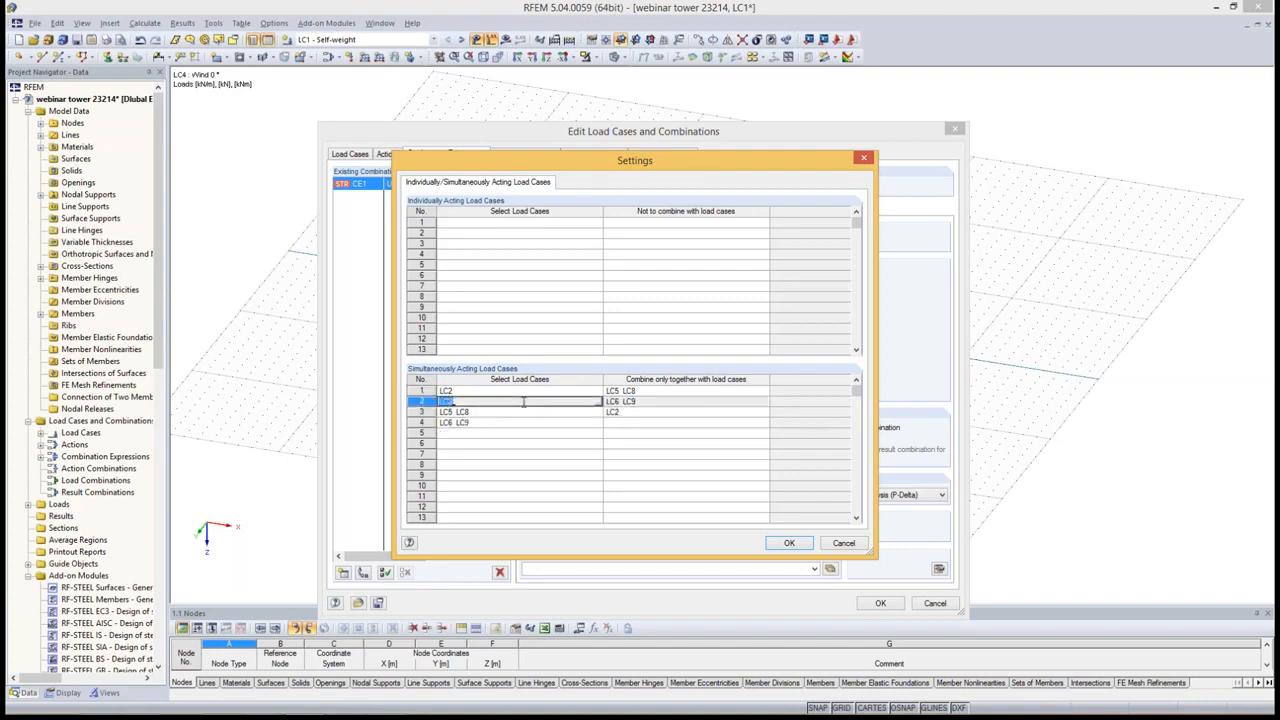
pyautogui.hotkey('ctrl', 'c')
pyautogui.click(620, 422)
pyautogui.hotkey('ctrl', 'v')
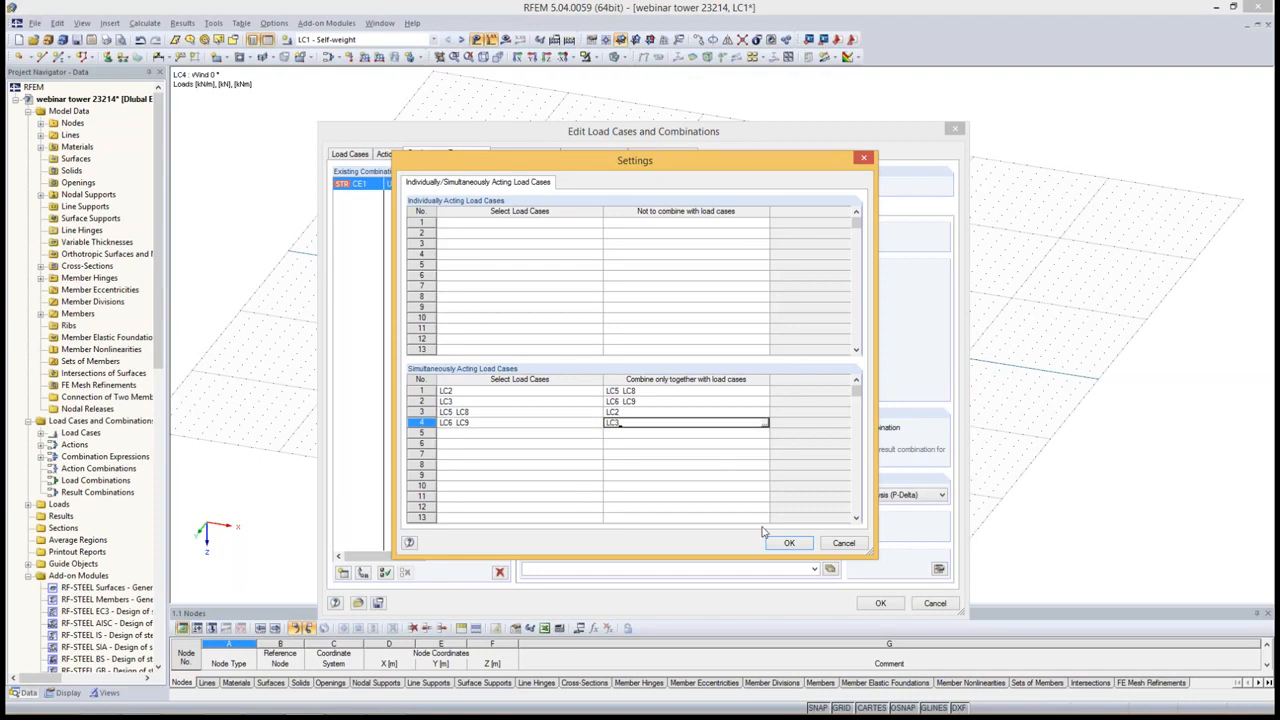
pyautogui.click(787, 543)
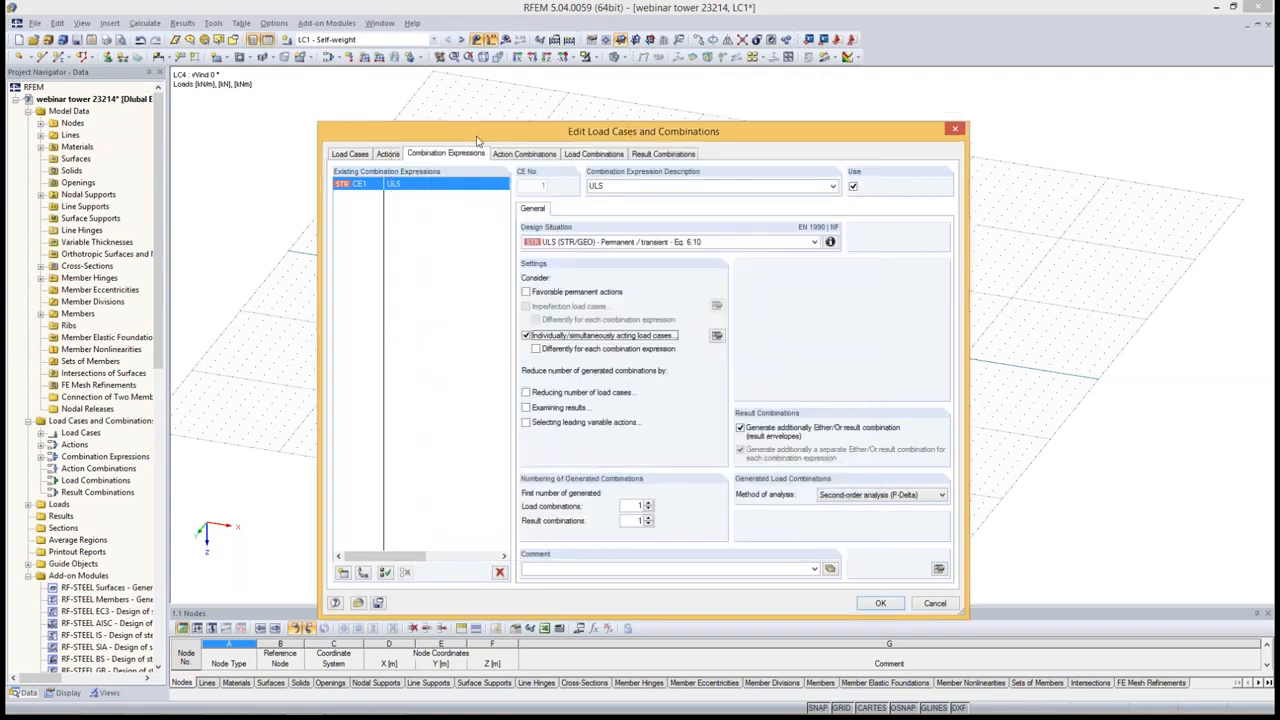
# Review the actions and factors in the generated action combinations AC1 to AC4
pyautogui.click(522, 154)
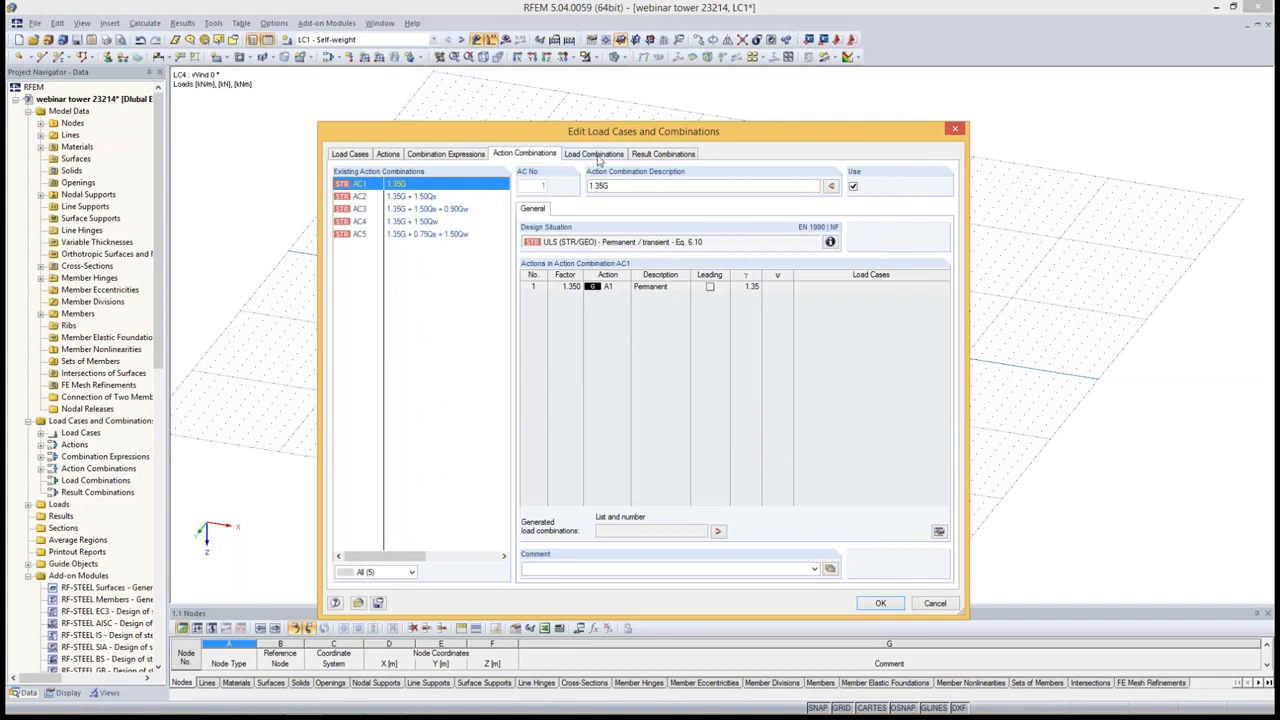
pyautogui.click(410, 197)
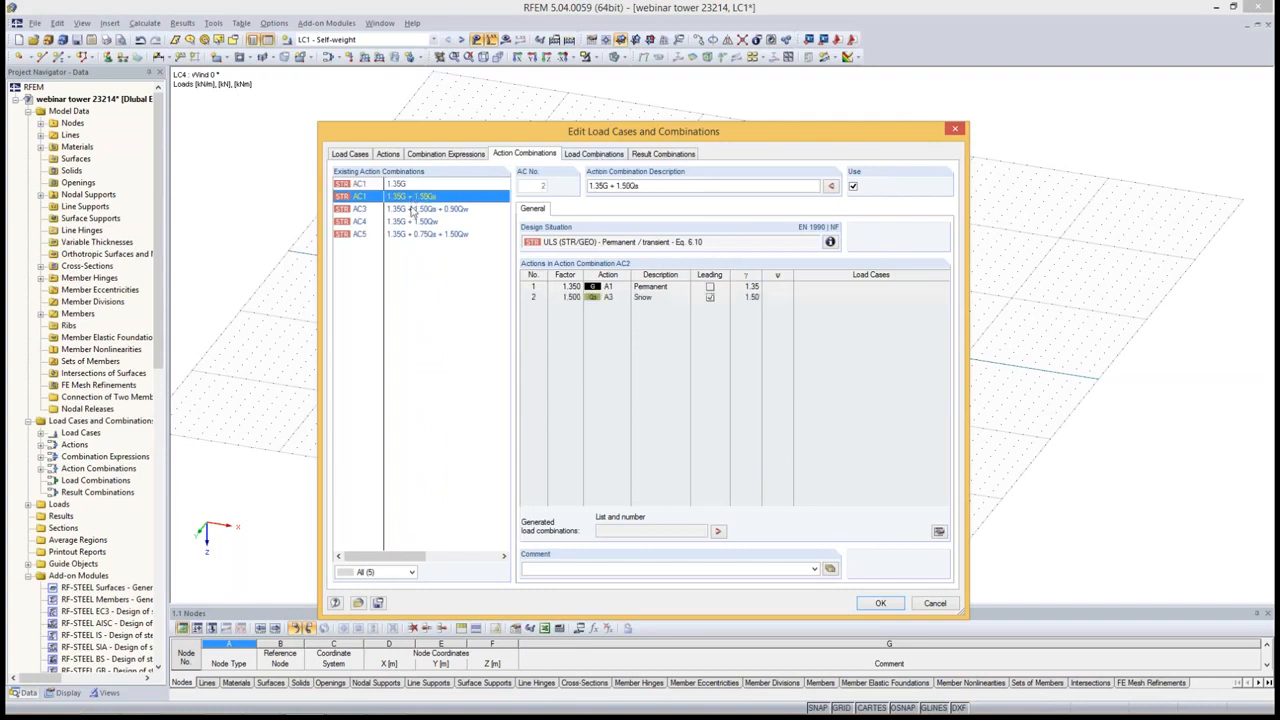
pyautogui.click(413, 209)
pyautogui.click(413, 222)
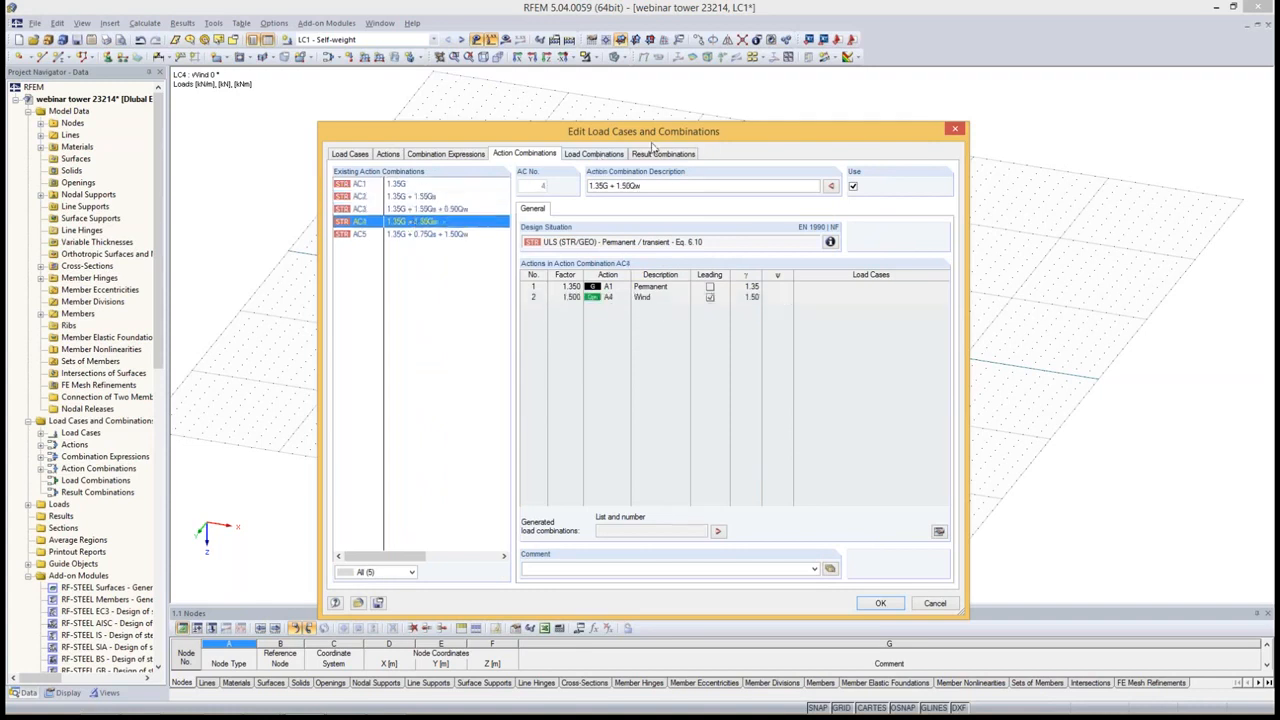
# Review the load cases and factors in the generated load combinations, and accept the load case and combination settings
pyautogui.click(612, 155)
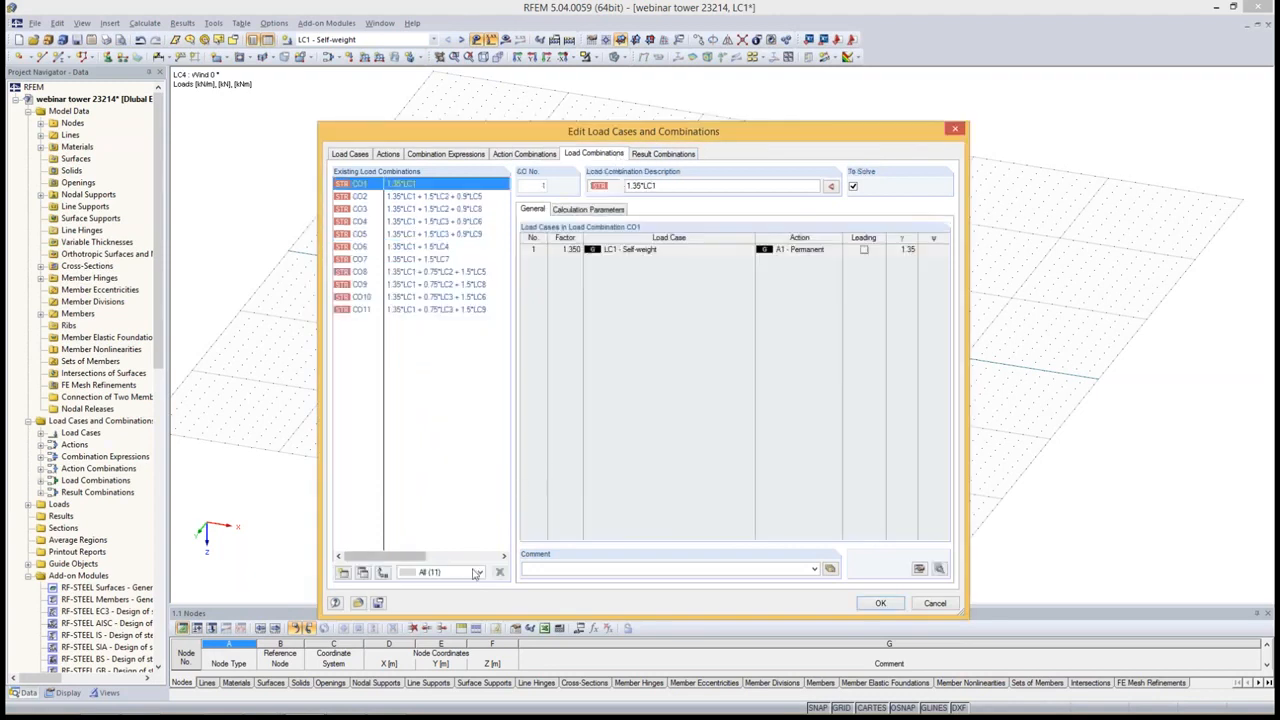
pyautogui.click(432, 573)
pyautogui.click(432, 573)
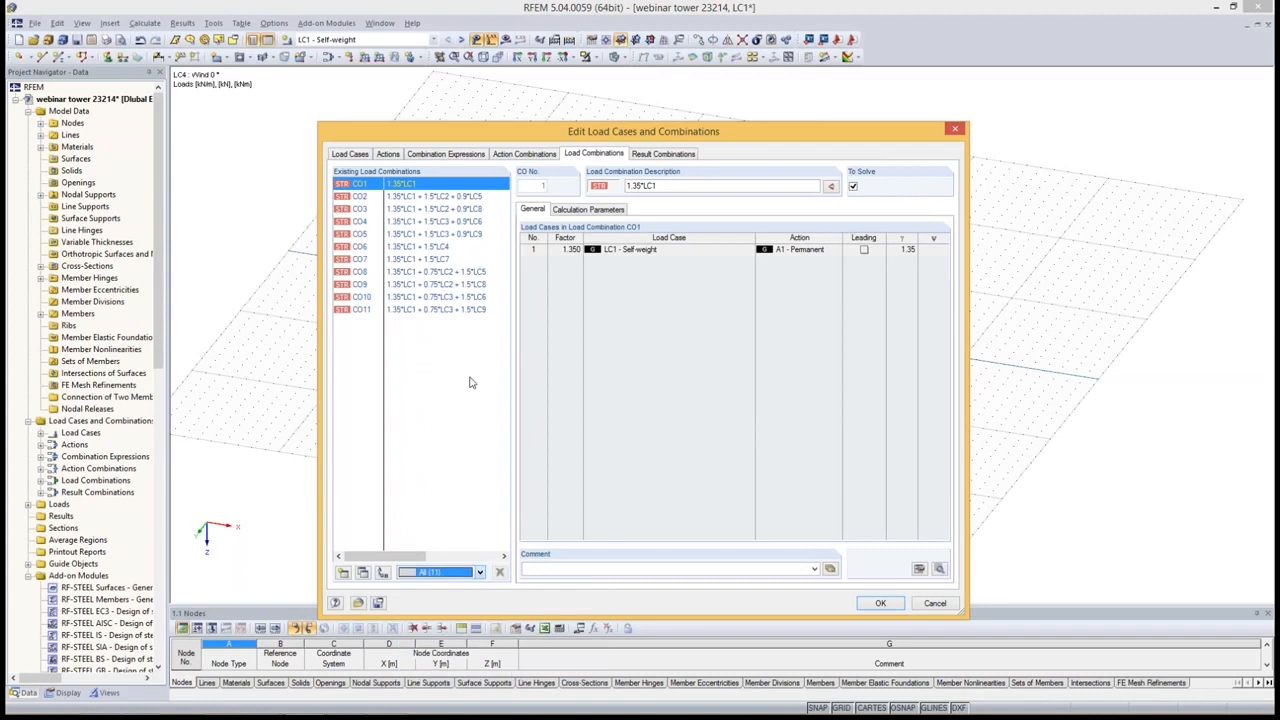
pyautogui.click(446, 188)
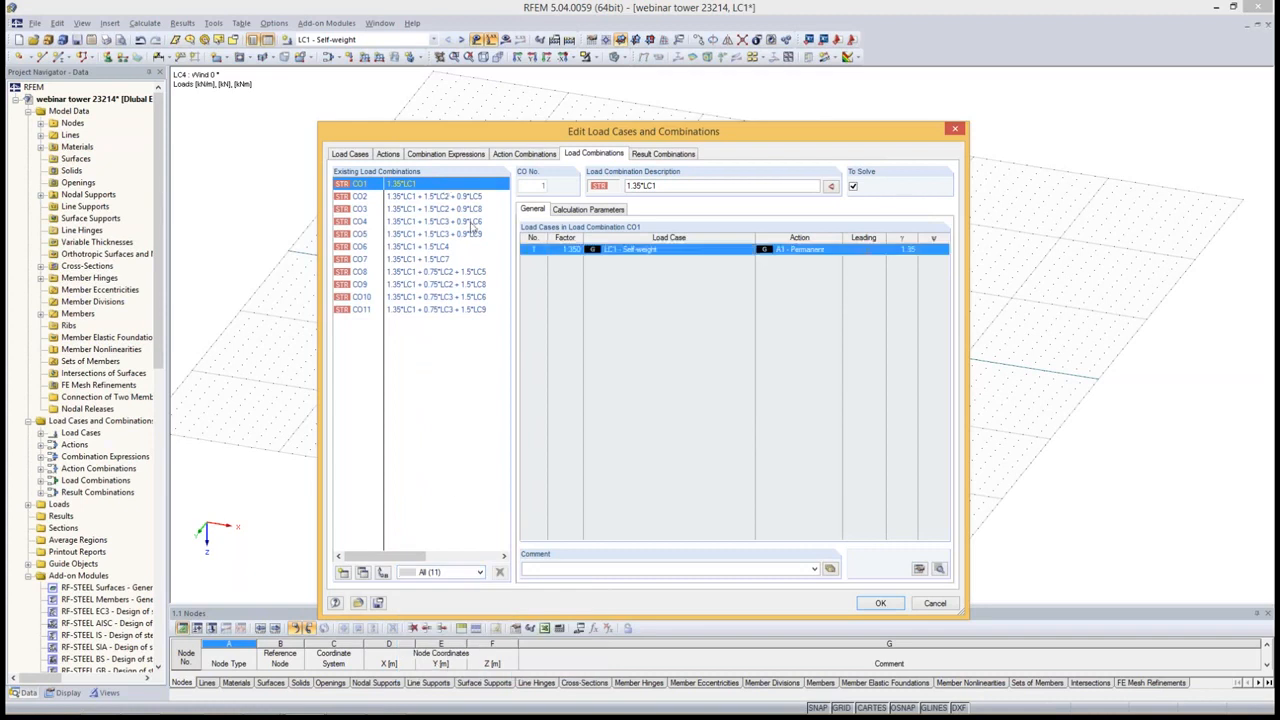
pyautogui.click(397, 198)
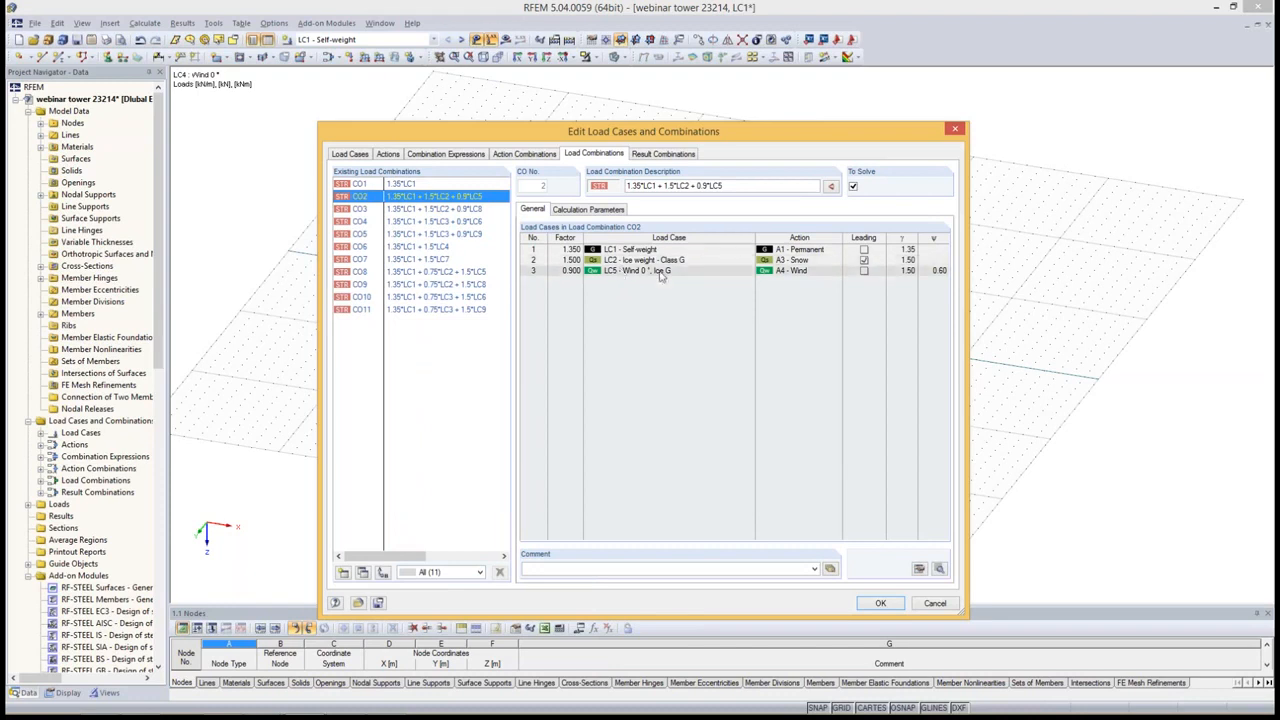
pyautogui.click(437, 248)
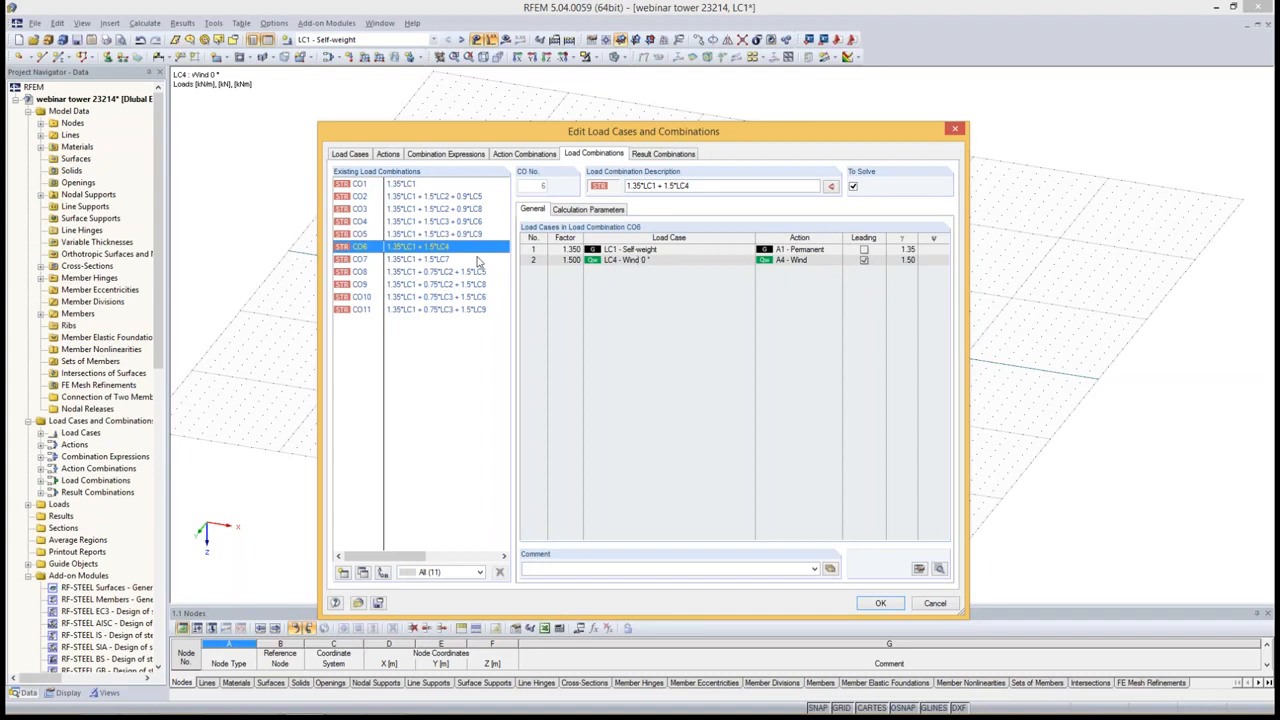
pyautogui.click(436, 259)
pyautogui.press('Down')
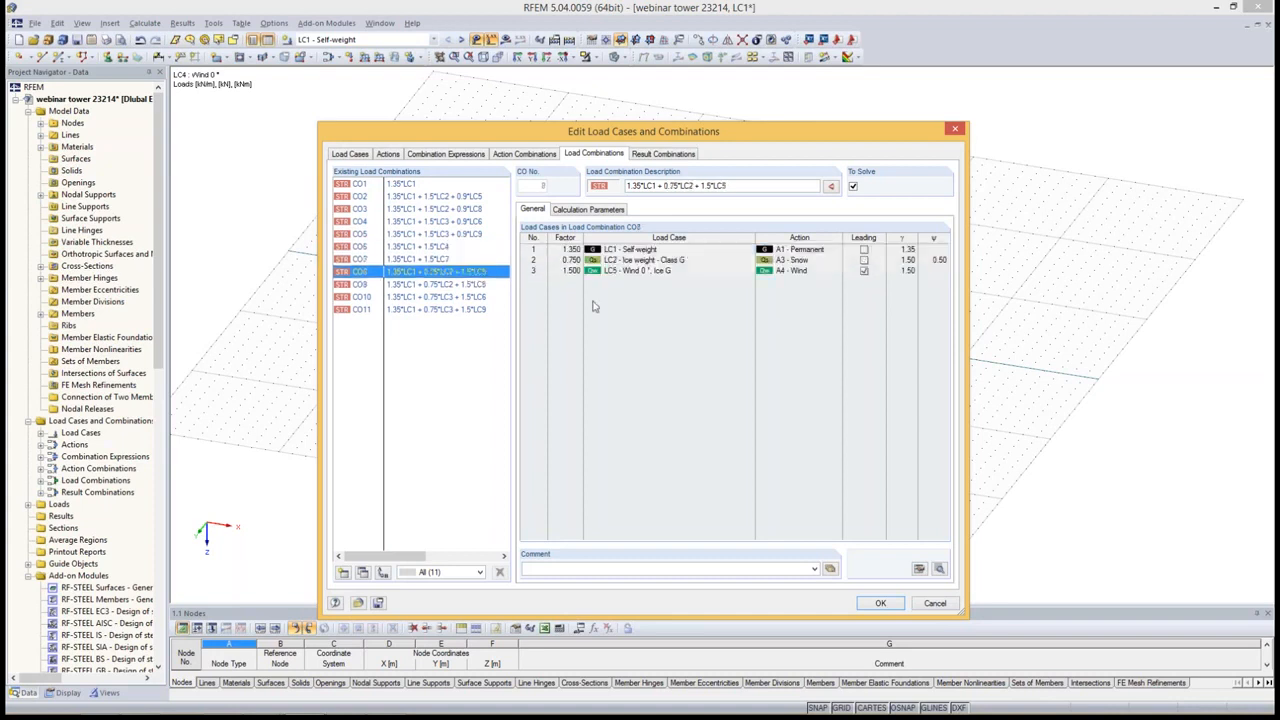
pyautogui.press('Down')
pyautogui.press('Down')
pyautogui.press('Down')
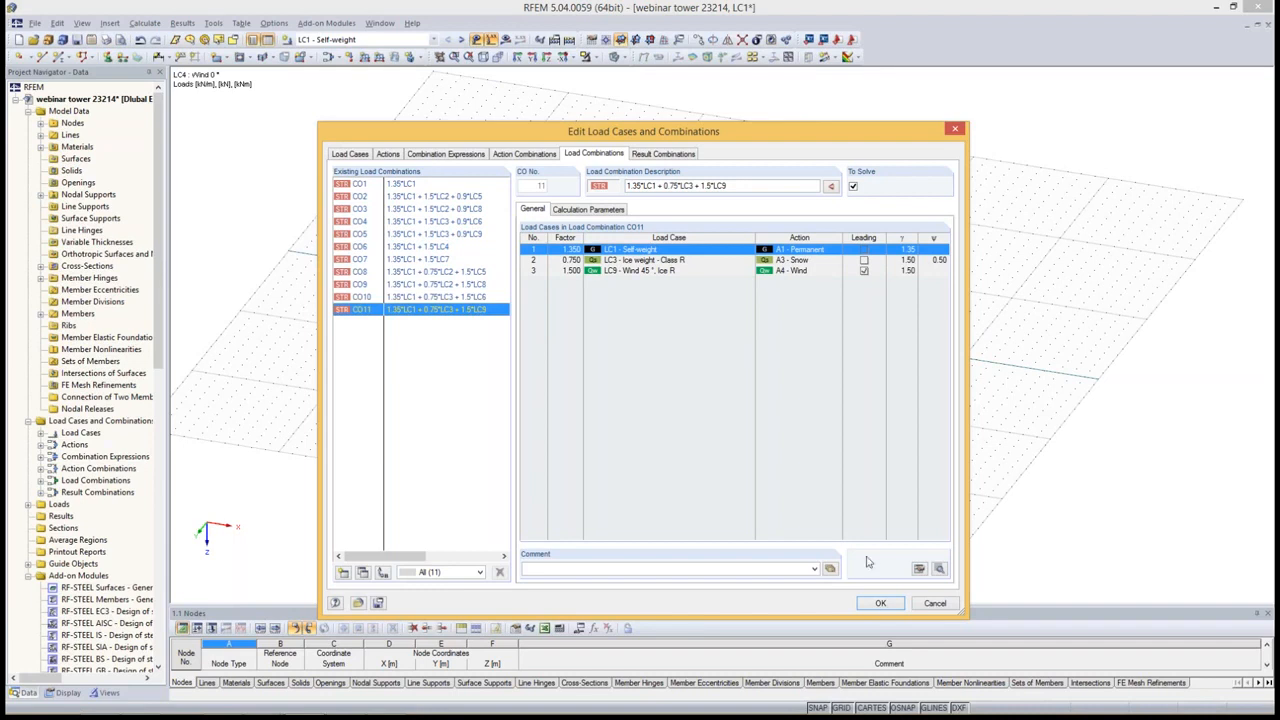
pyautogui.click(881, 603)
# Hide the loads displayed on the tower and save the model
pyautogui.moveTo(160, 274); pyautogui.dragTo(160, 302)
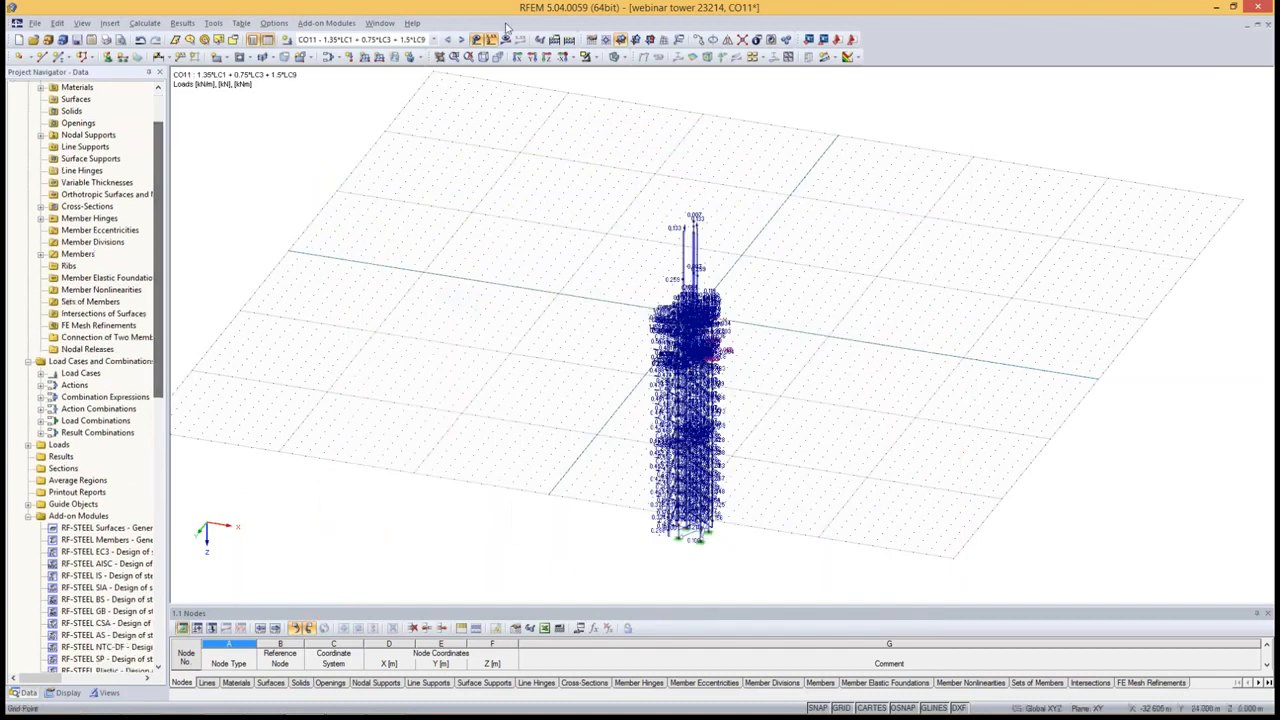
pyautogui.click(473, 42)
pyautogui.click(78, 40)
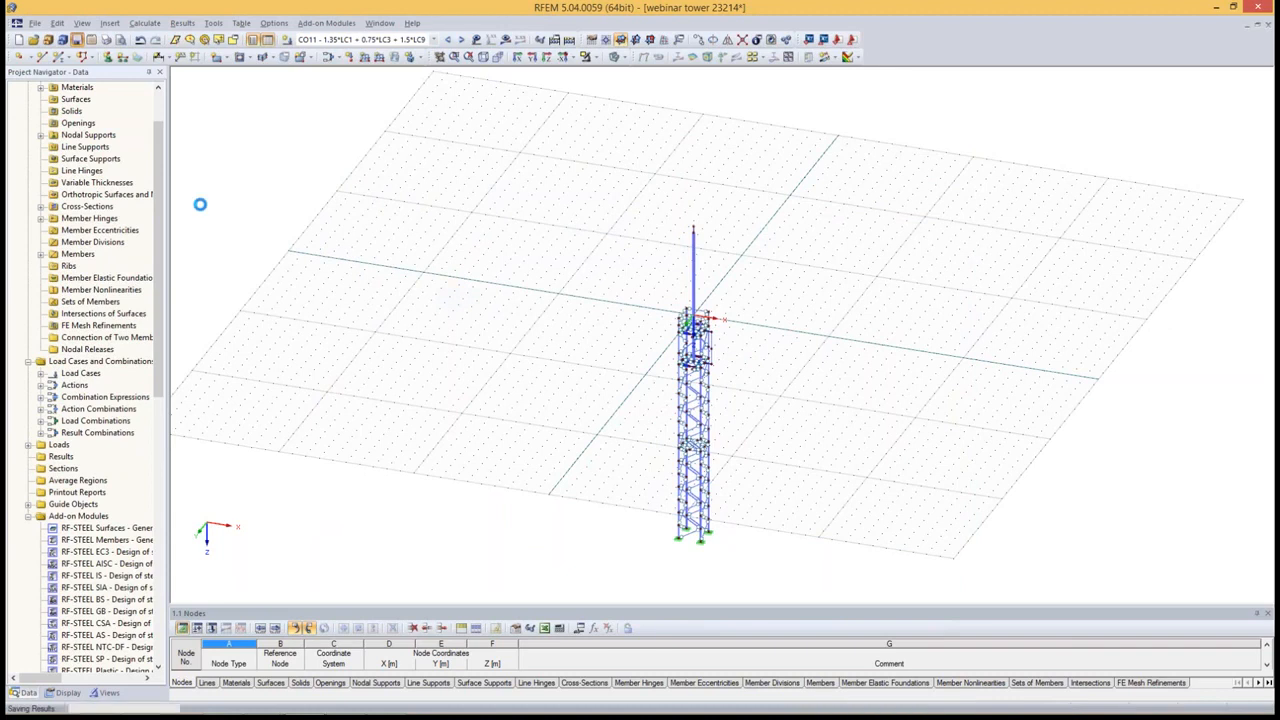
# Open the RF-TOWER Design add-on module for the lattice tower
pyautogui.moveTo(155, 236); pyautogui.dragTo(203, 527)
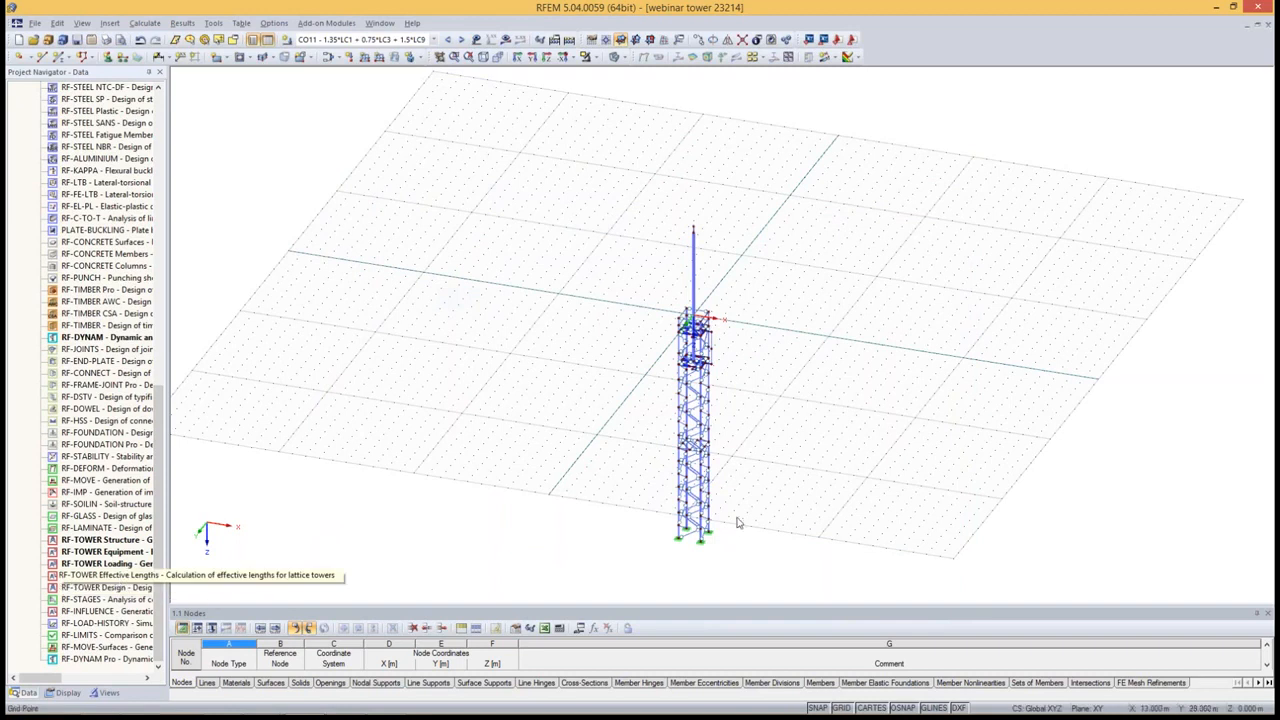
pyautogui.scroll(3, 695, 474)
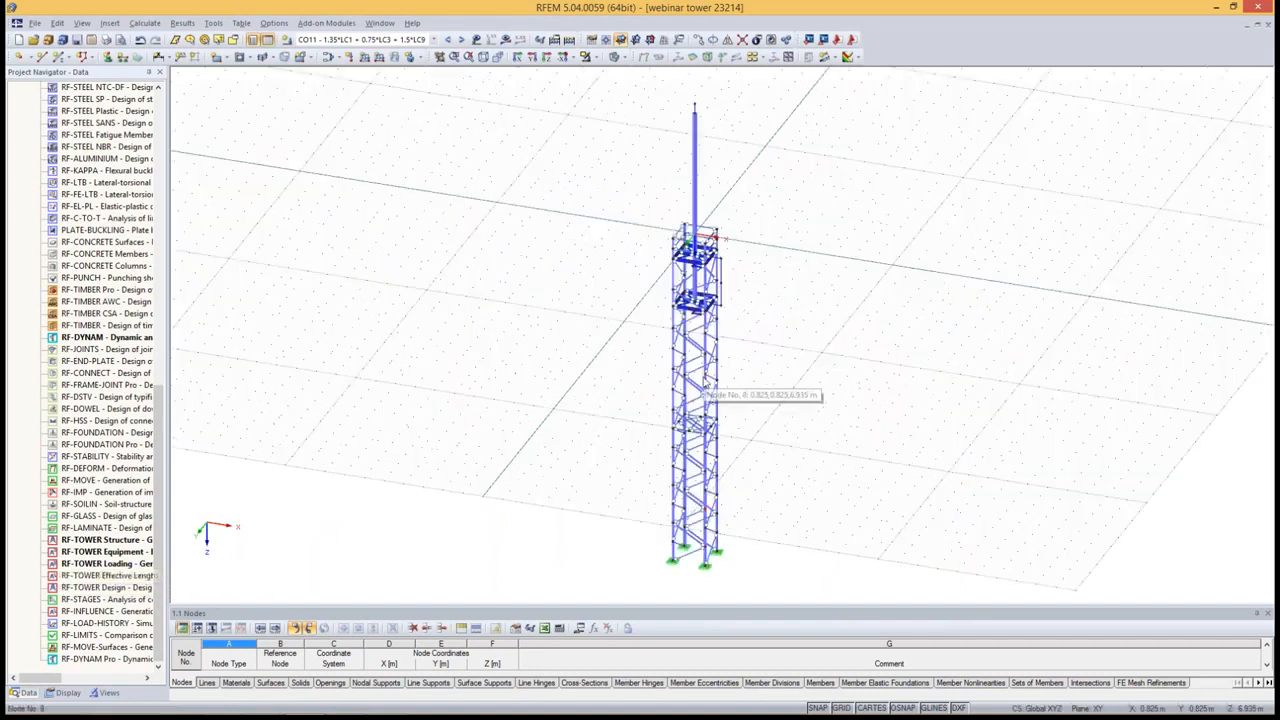
pyautogui.scroll(2, 705, 385)
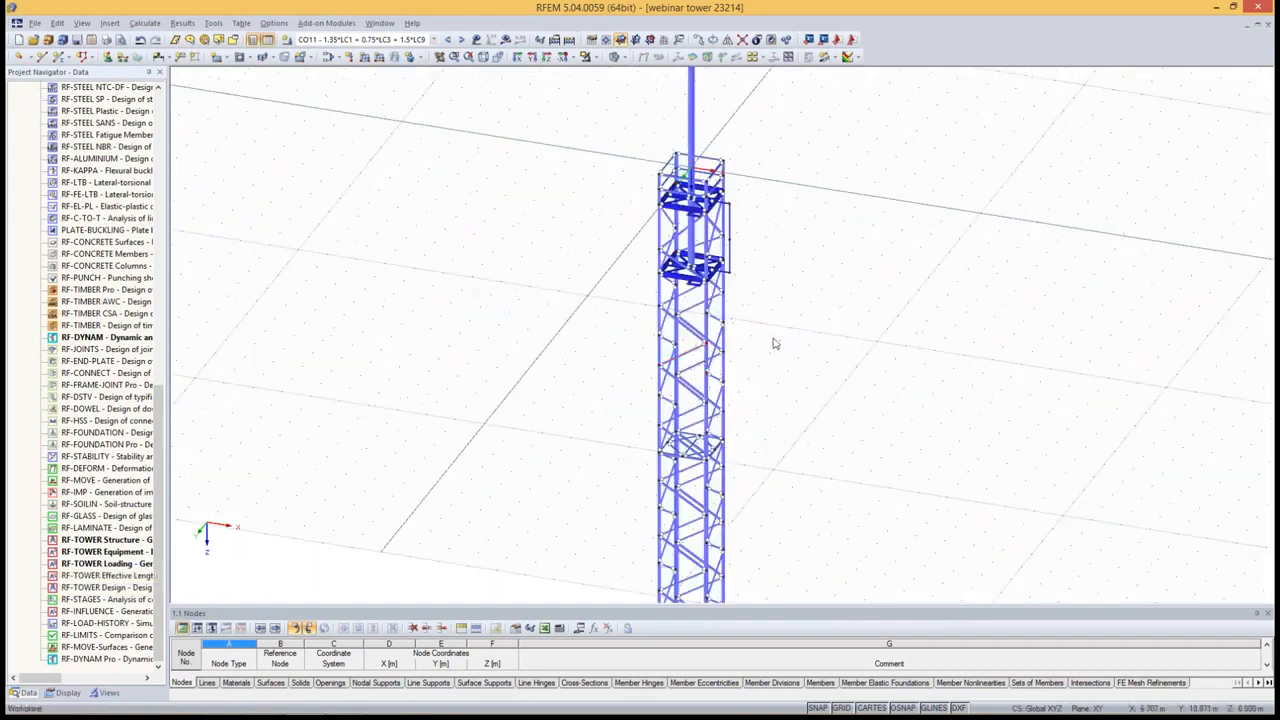
pyautogui.keyDown('ctrl'); pyautogui.moveTo(769, 342); pyautogui.dragTo(655, 290, button='middle'); pyautogui.keyUp('ctrl')
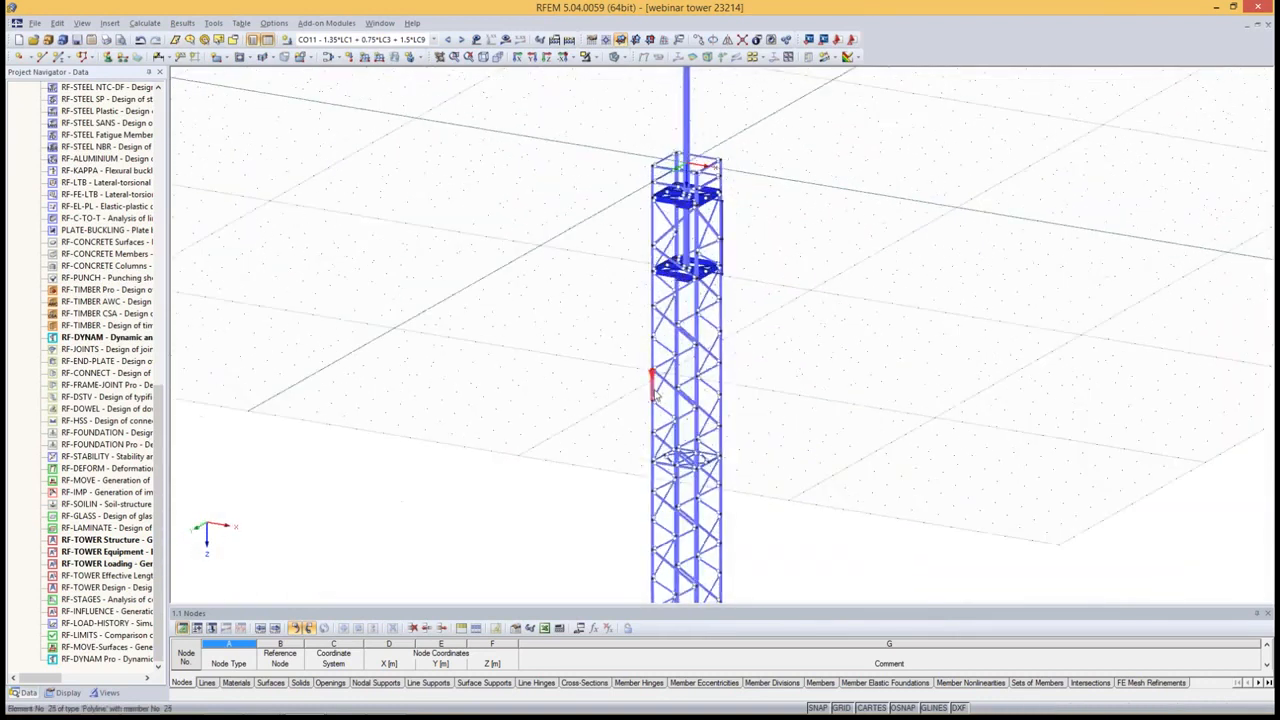
pyautogui.scroll(3, 652, 384)
pyautogui.keyDown('ctrl'); pyautogui.moveTo(882, 305); pyautogui.dragTo(770, 335, button='middle'); pyautogui.keyUp('ctrl')
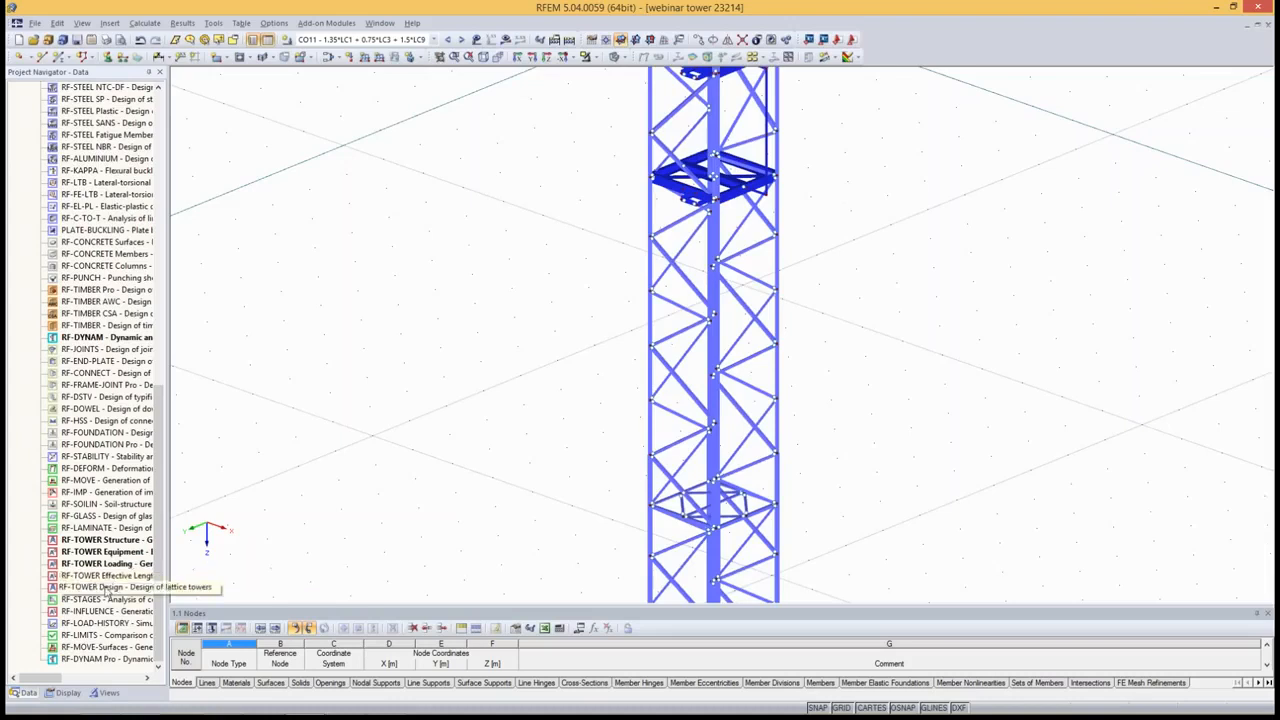
pyautogui.doubleClick(106, 592)
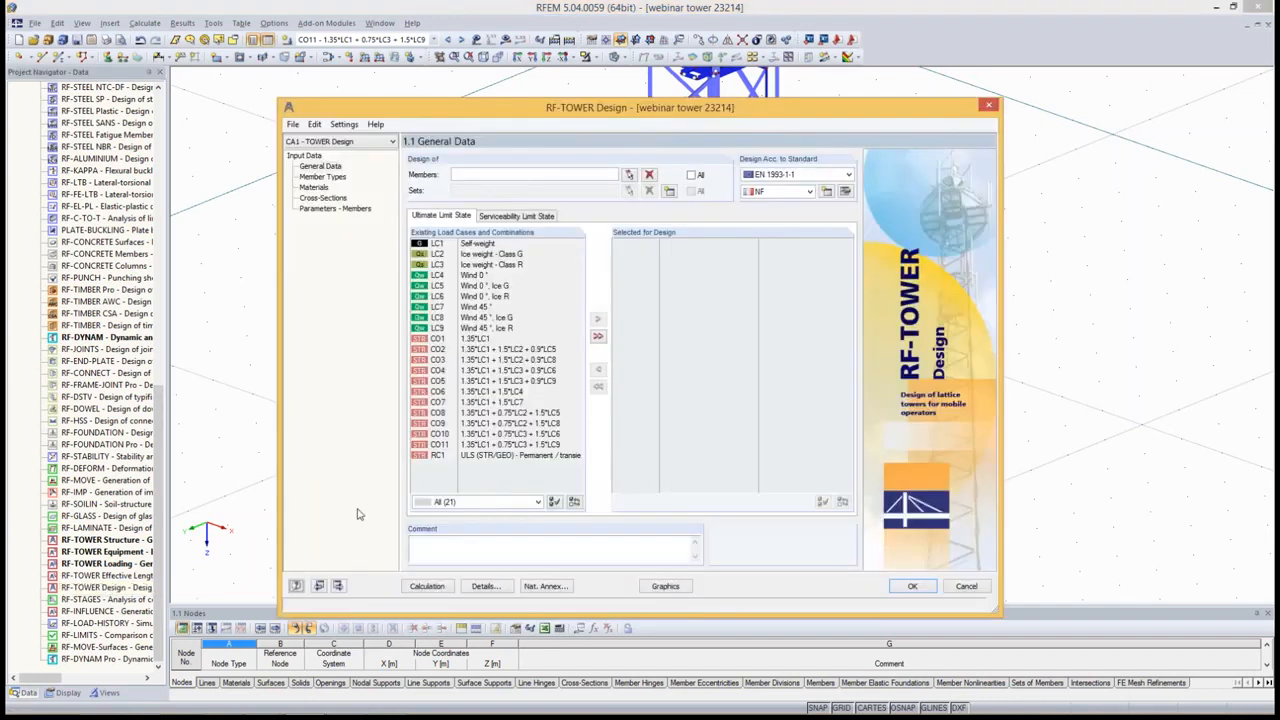
# Include all members in the design and select all load combinations CO1 to CO11 for the ultimate limit state
pyautogui.click(692, 175)
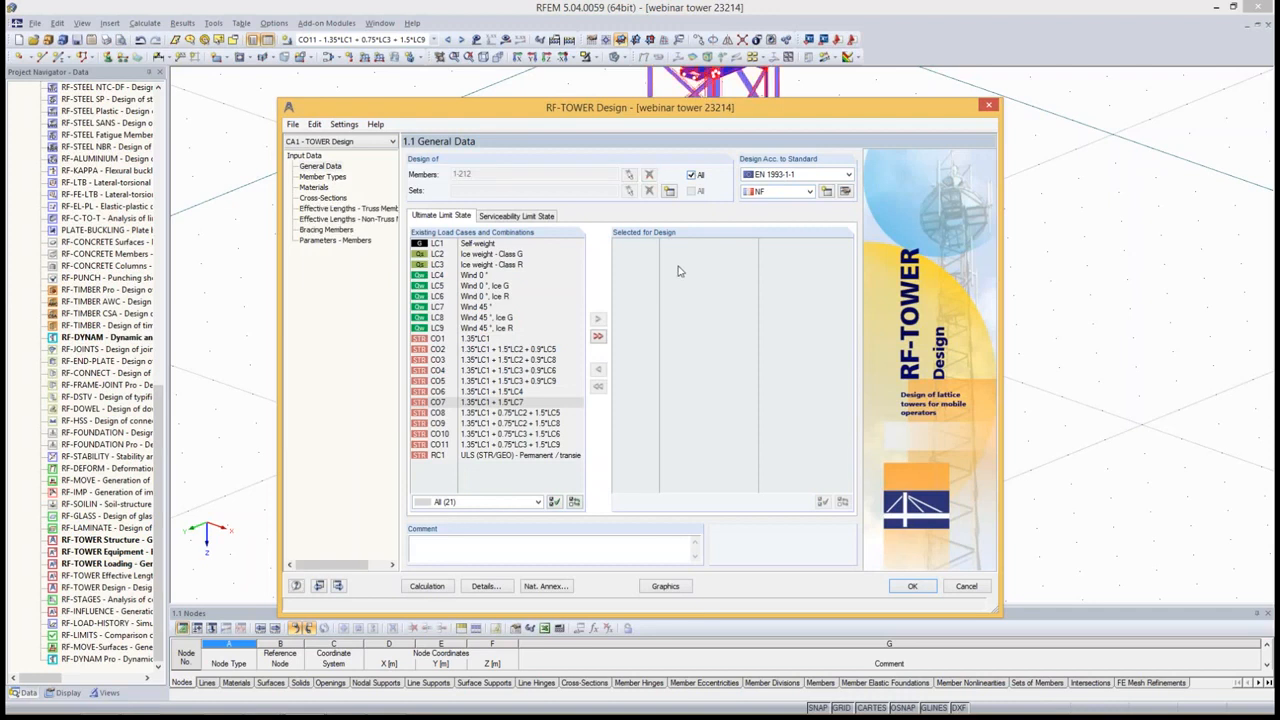
pyautogui.click(509, 503)
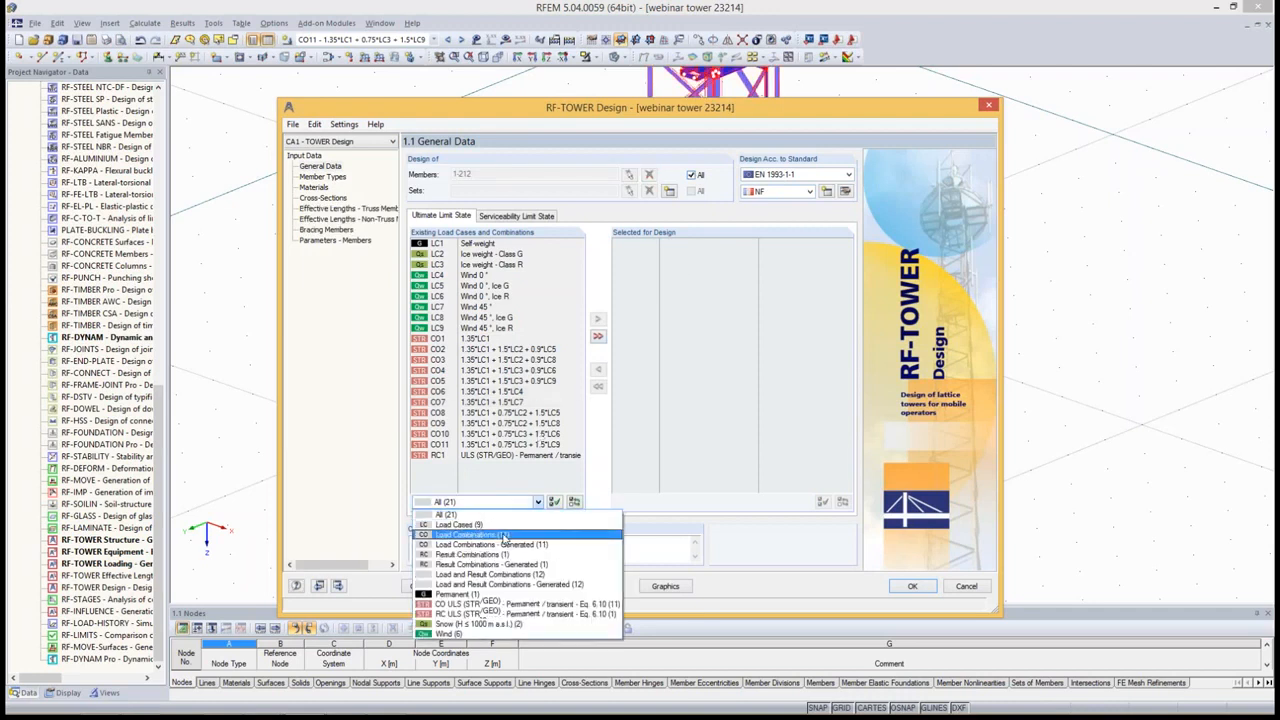
pyautogui.click(503, 534)
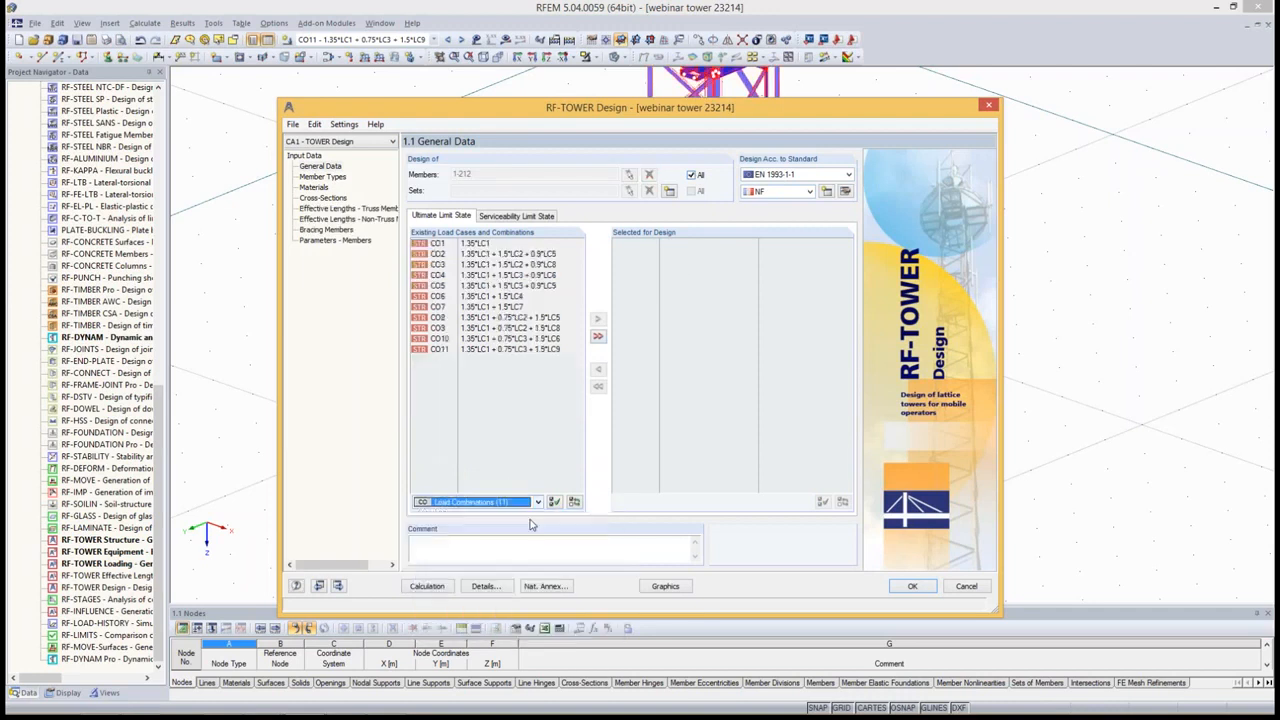
pyautogui.click(597, 336)
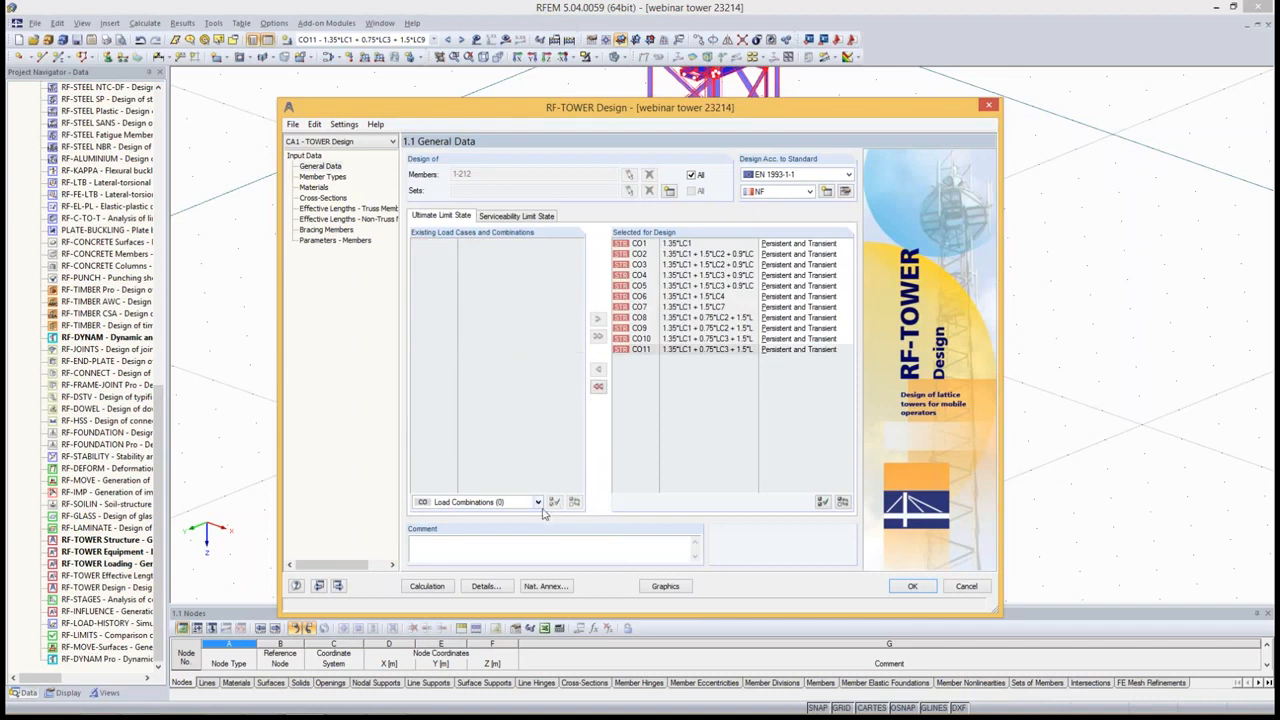
# Set the limit values for special cases in the stability design details to 0.2 and accept the details
pyautogui.click(484, 586)
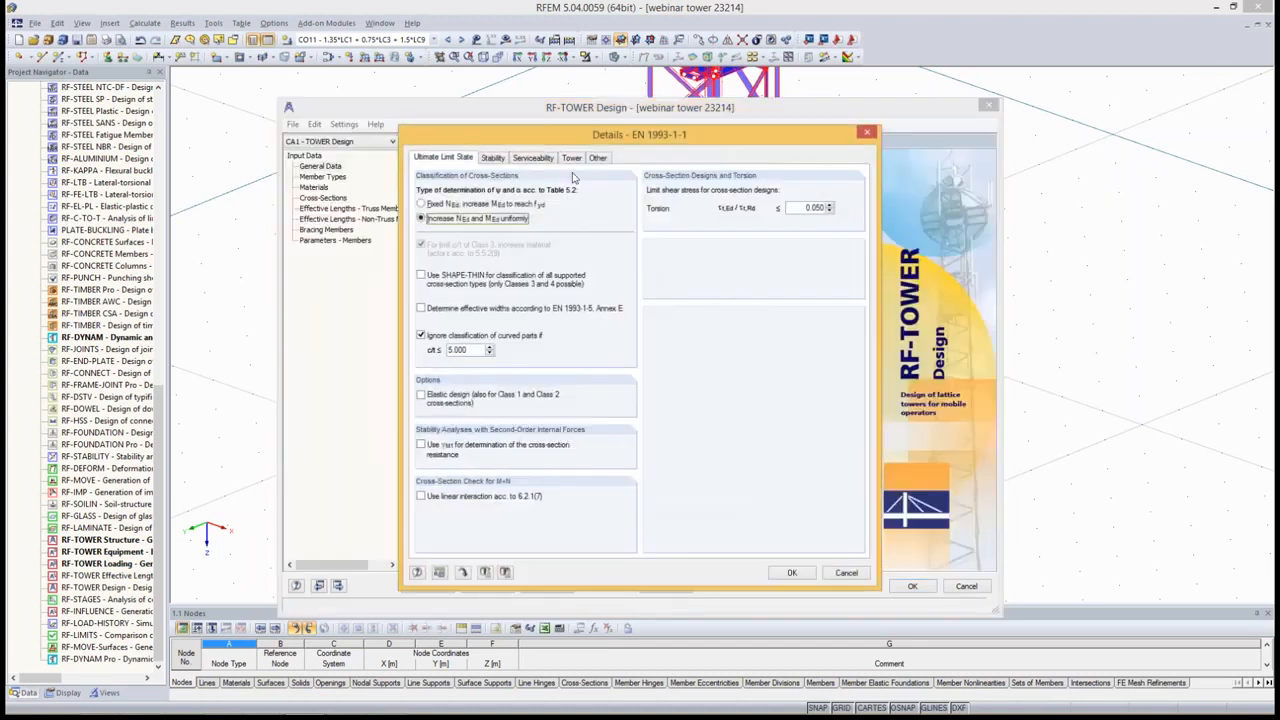
pyautogui.click(495, 157)
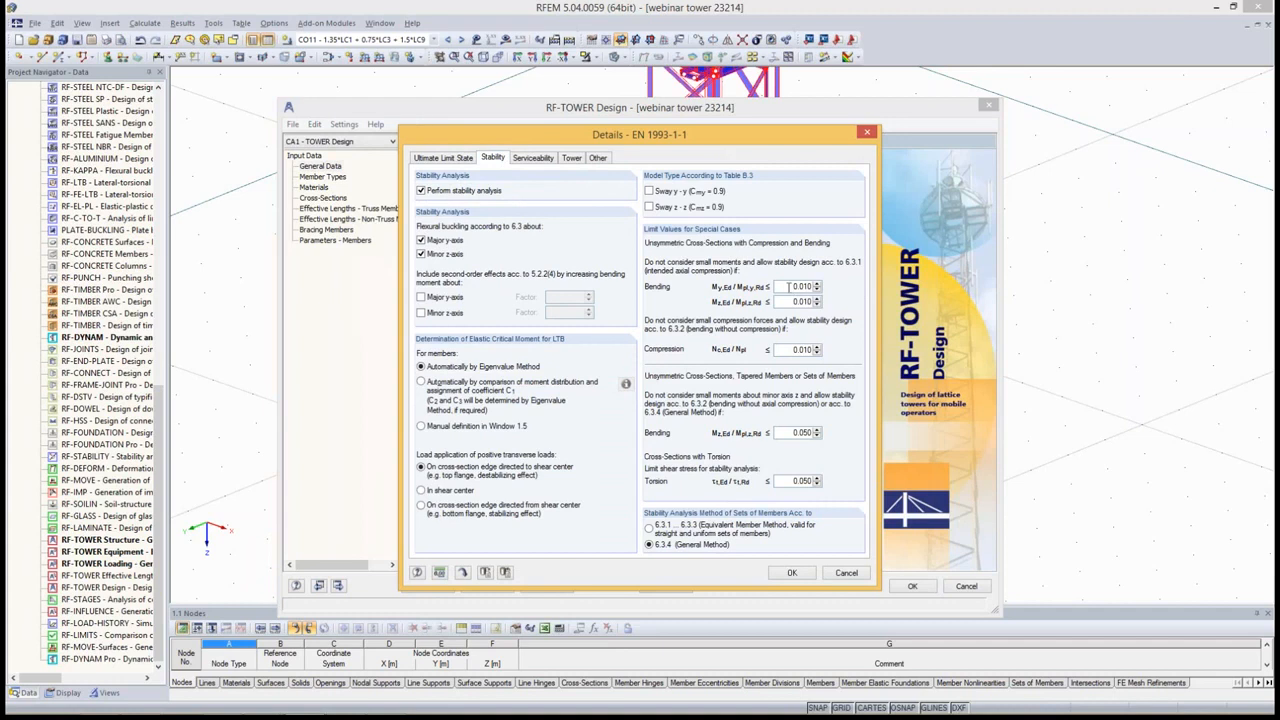
pyautogui.doubleClick(789, 287)
pyautogui.press('BackSpace')
pyautogui.press('Tab')
pyautogui.press('BackSpace')
pyautogui.write(',2')
pyautogui.press('Tab')
pyautogui.write(',')
pyautogui.press('Tab')
pyautogui.write('2')
pyautogui.click(789, 573)
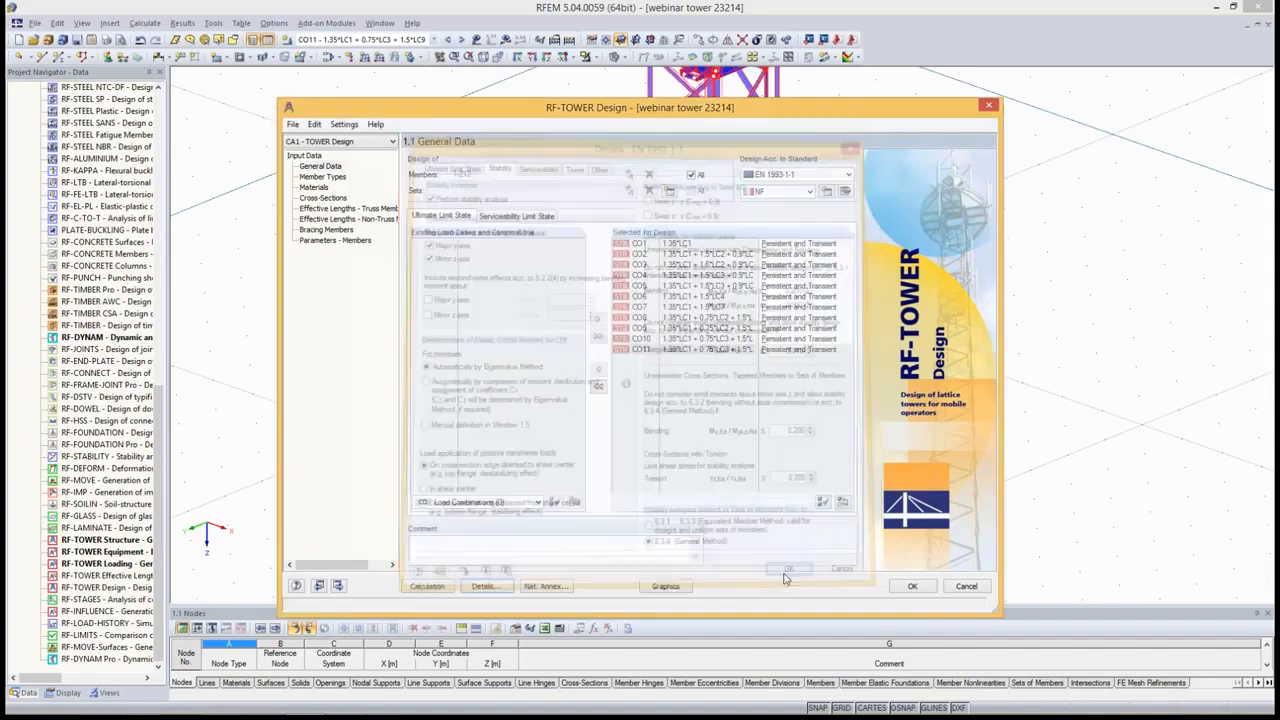
# Review the members allocated to the tower's legs and faces, and the materials assigned for the design
pyautogui.click(330, 177)
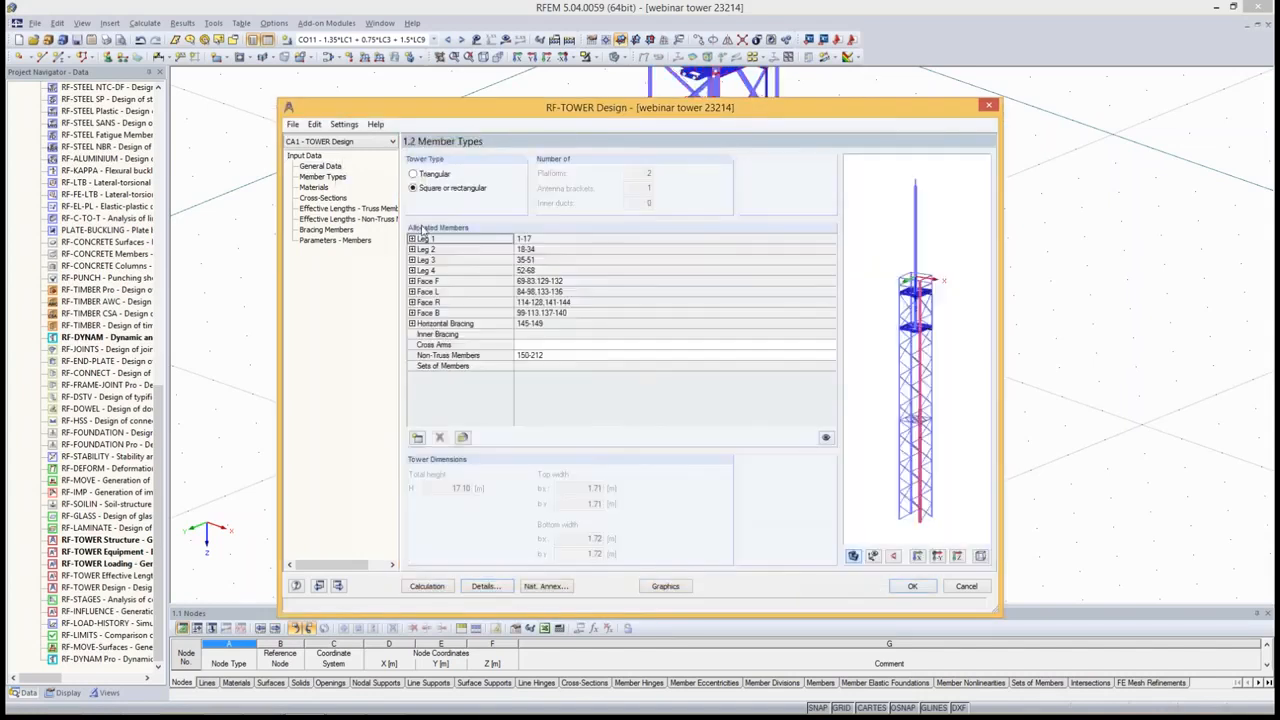
pyautogui.click(539, 251)
pyautogui.click(546, 262)
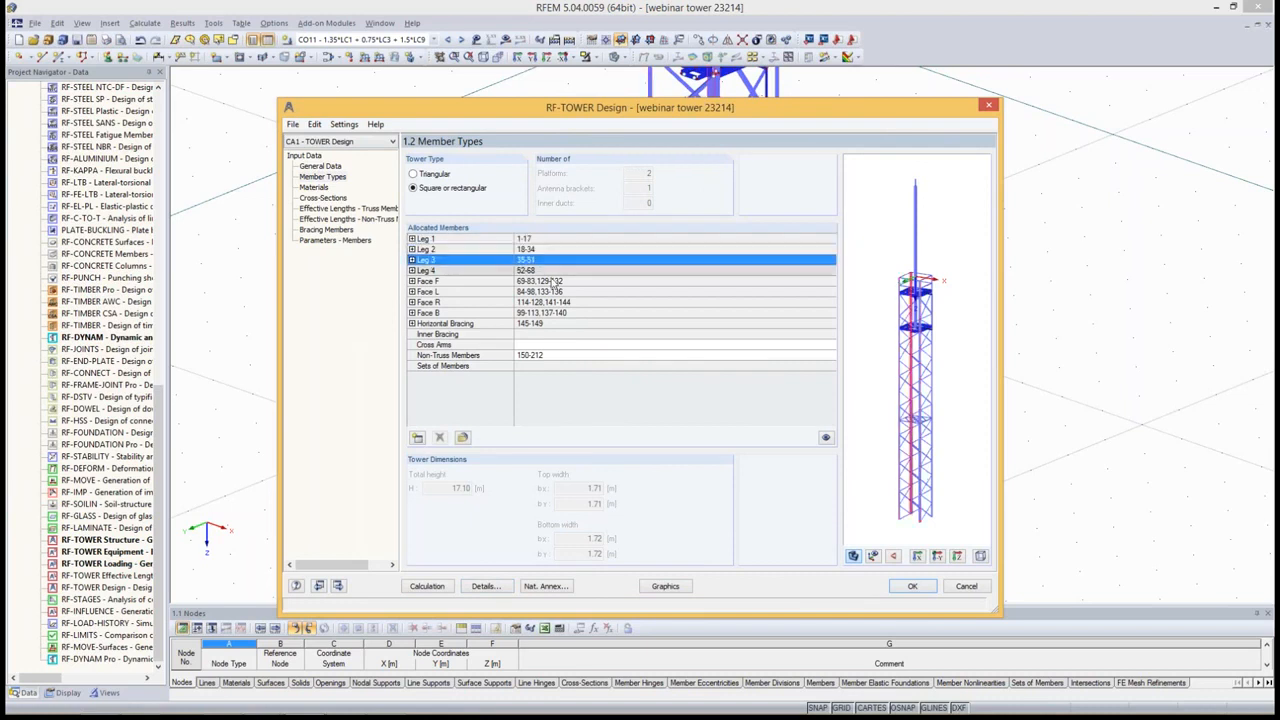
pyautogui.moveTo(549, 284); pyautogui.dragTo(483, 273)
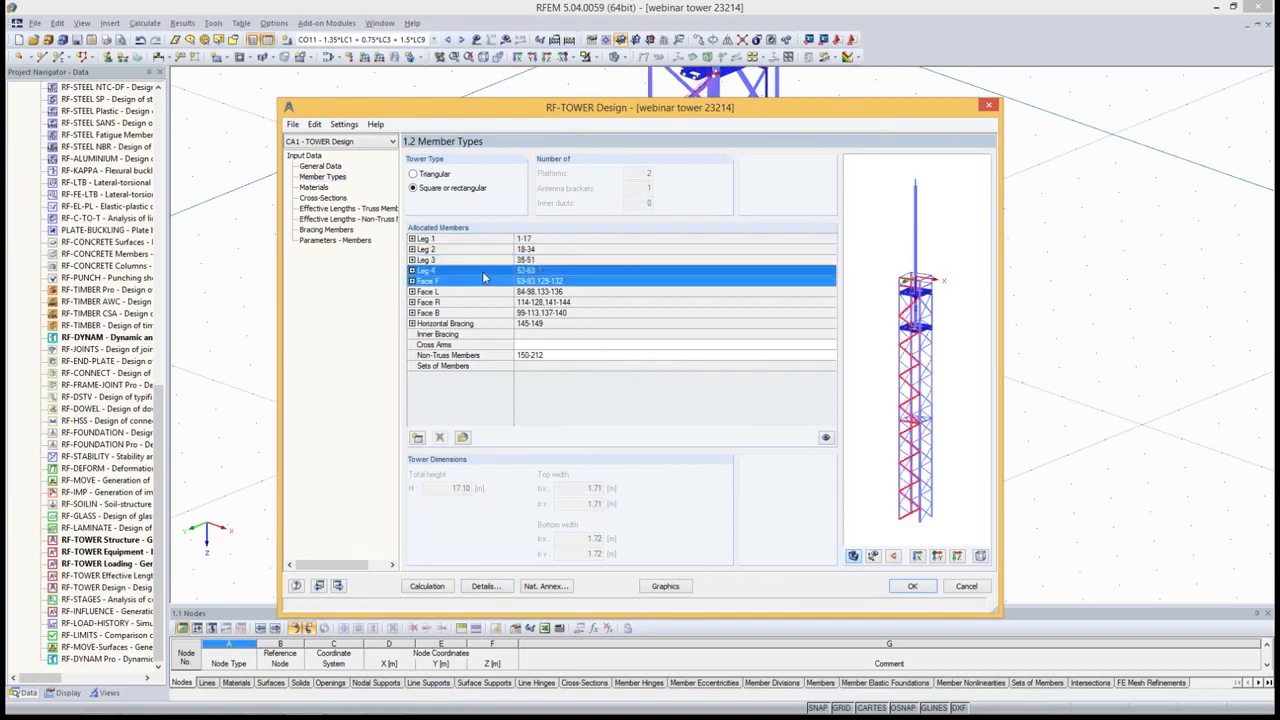
pyautogui.click(318, 188)
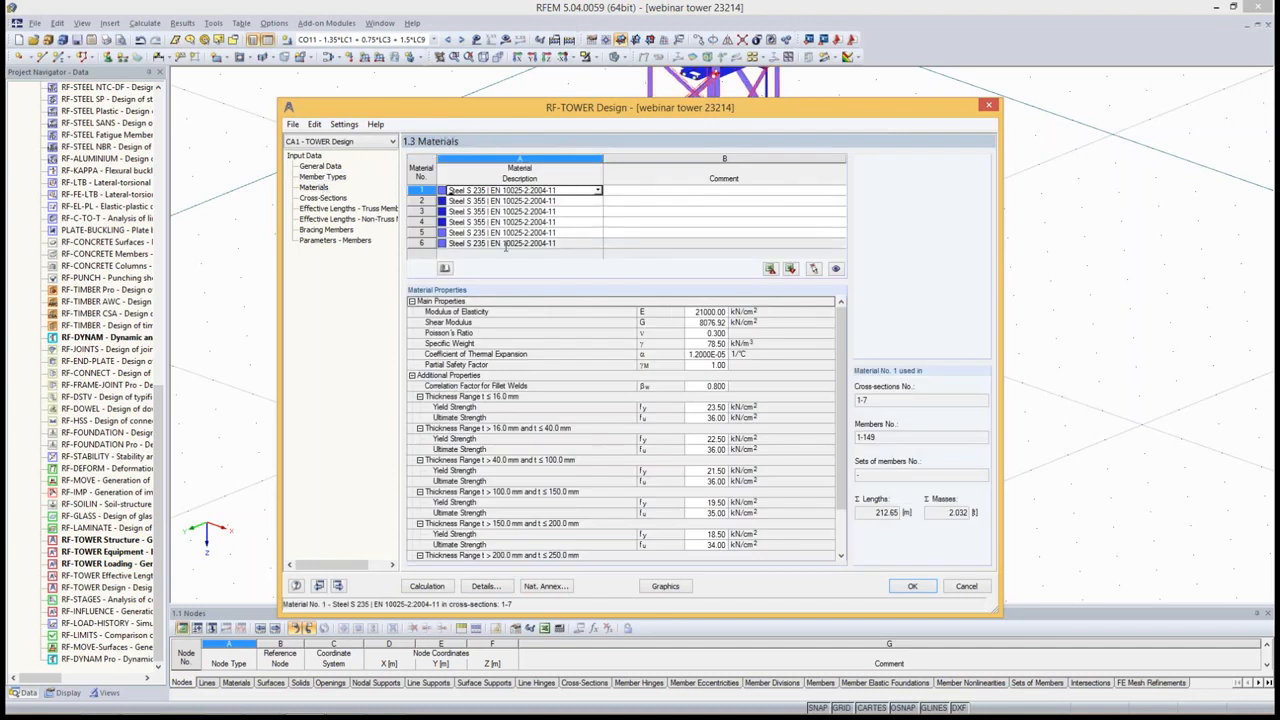
pyautogui.click(480, 201)
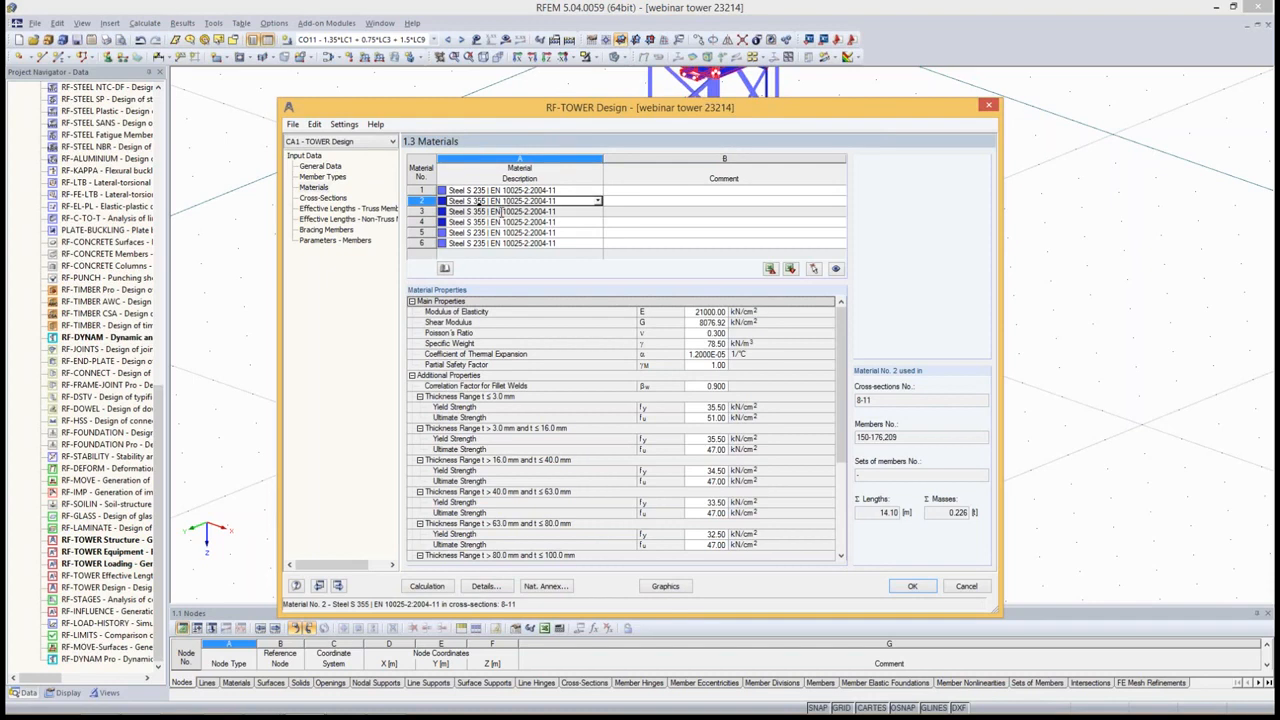
pyautogui.click(491, 211)
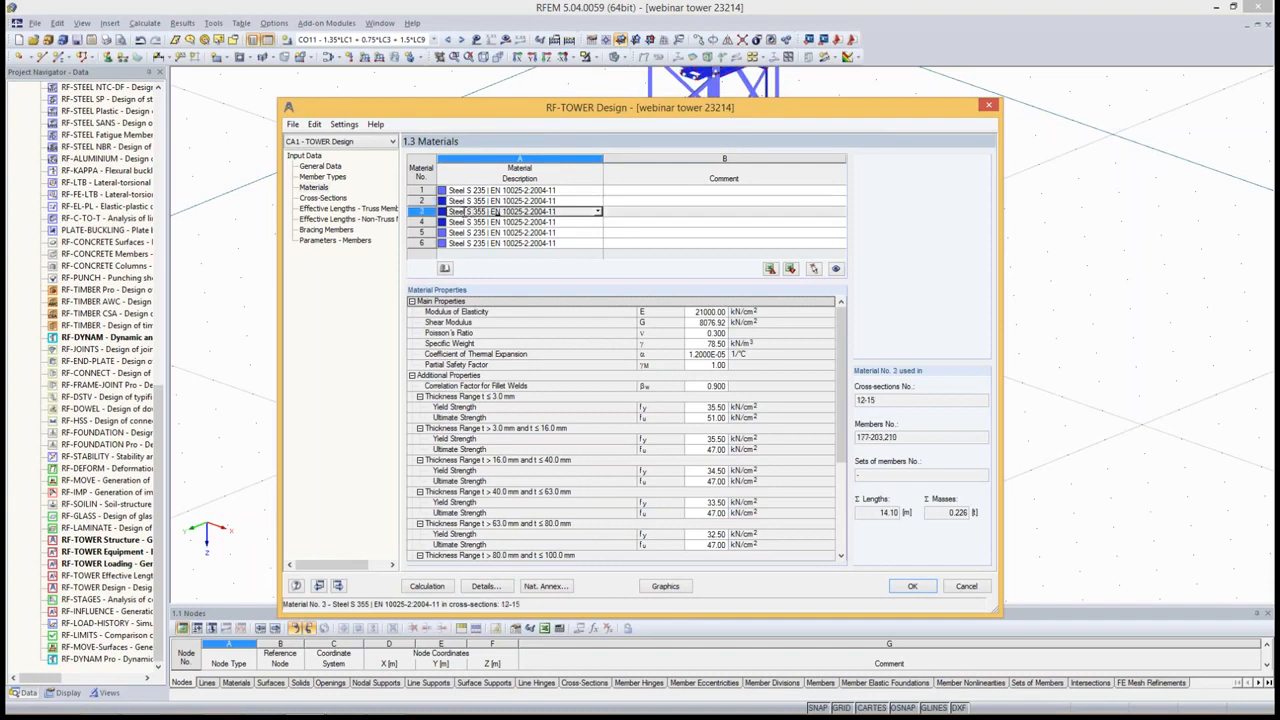
# Review the cross-sections, the effective lengths of the truss members and the bracing types in the design input
pyautogui.click(333, 199)
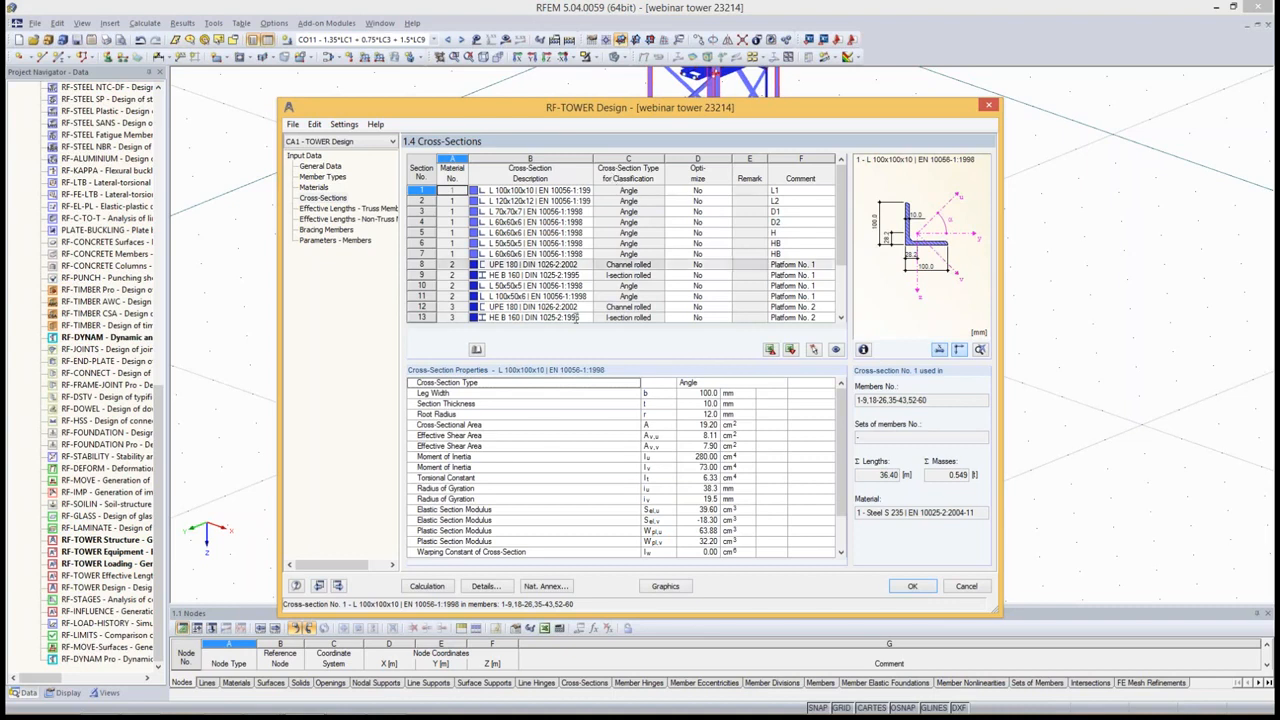
pyautogui.click(340, 209)
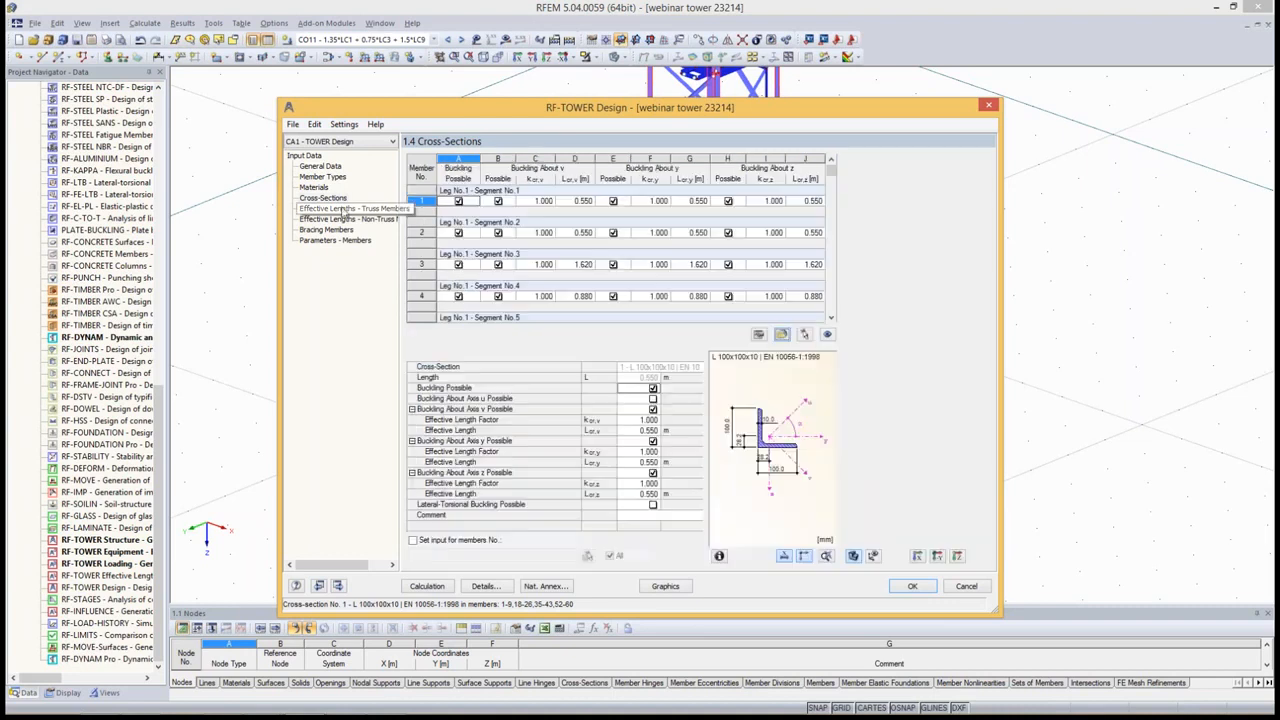
pyautogui.moveTo(831, 174); pyautogui.dragTo(831, 245)
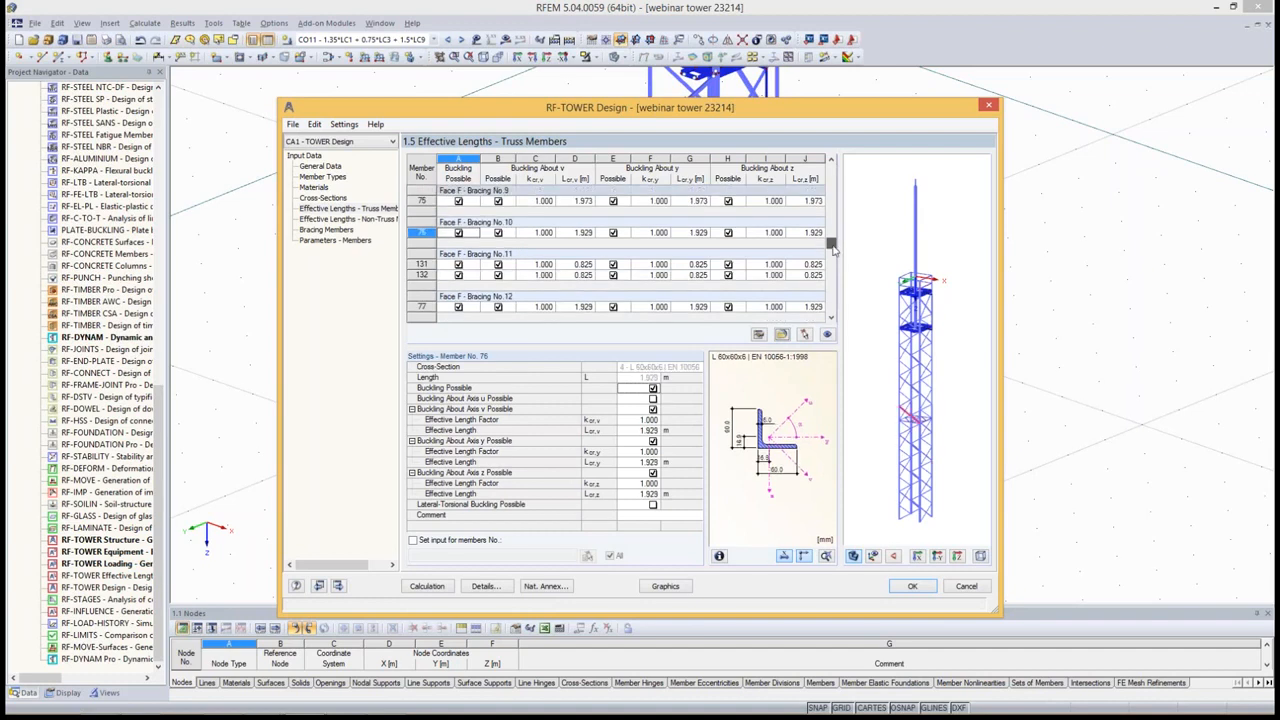
pyautogui.click(326, 229)
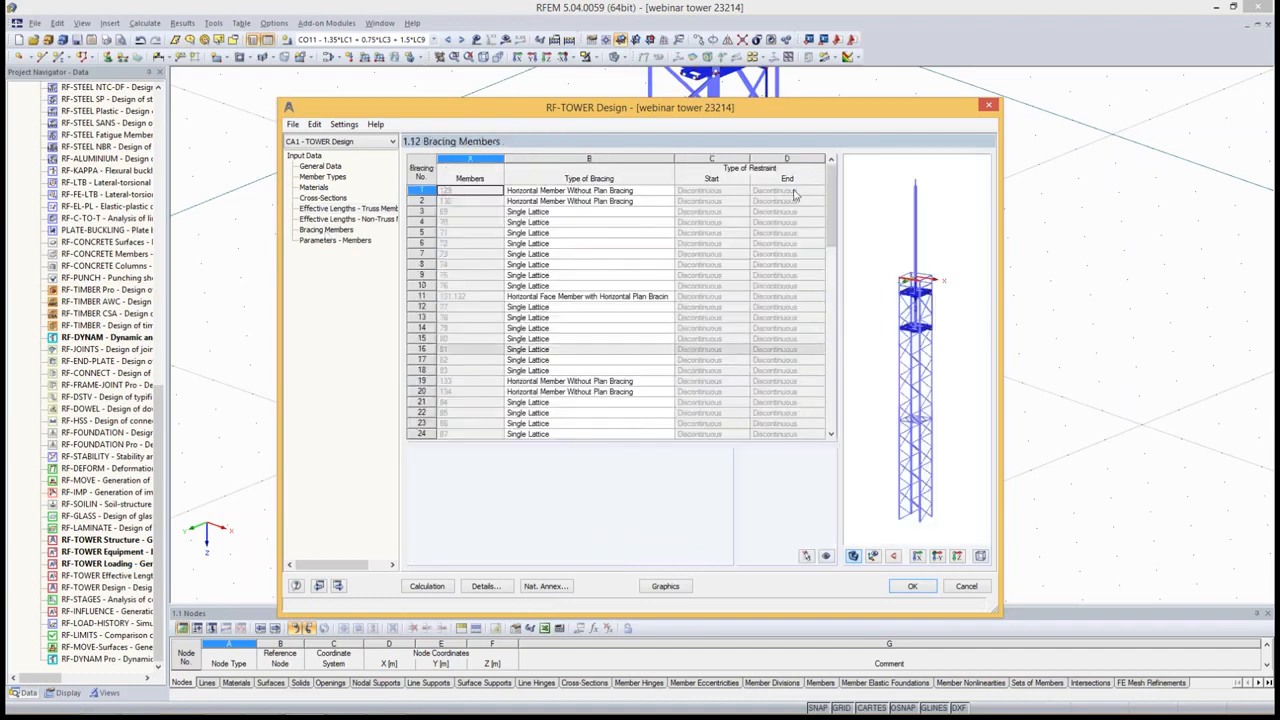
pyautogui.click(601, 255)
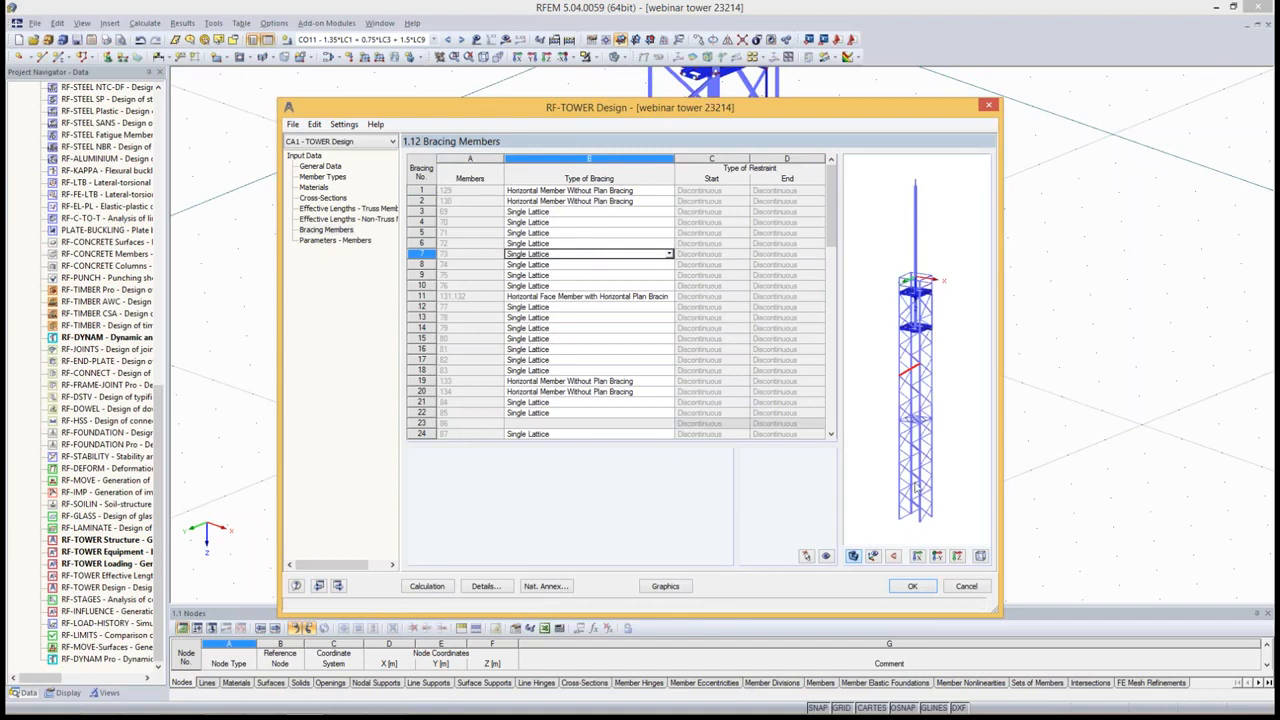
# Run the tower design calculation and filter the results by cross-section to the maximum design ratios
pyautogui.click(428, 587)
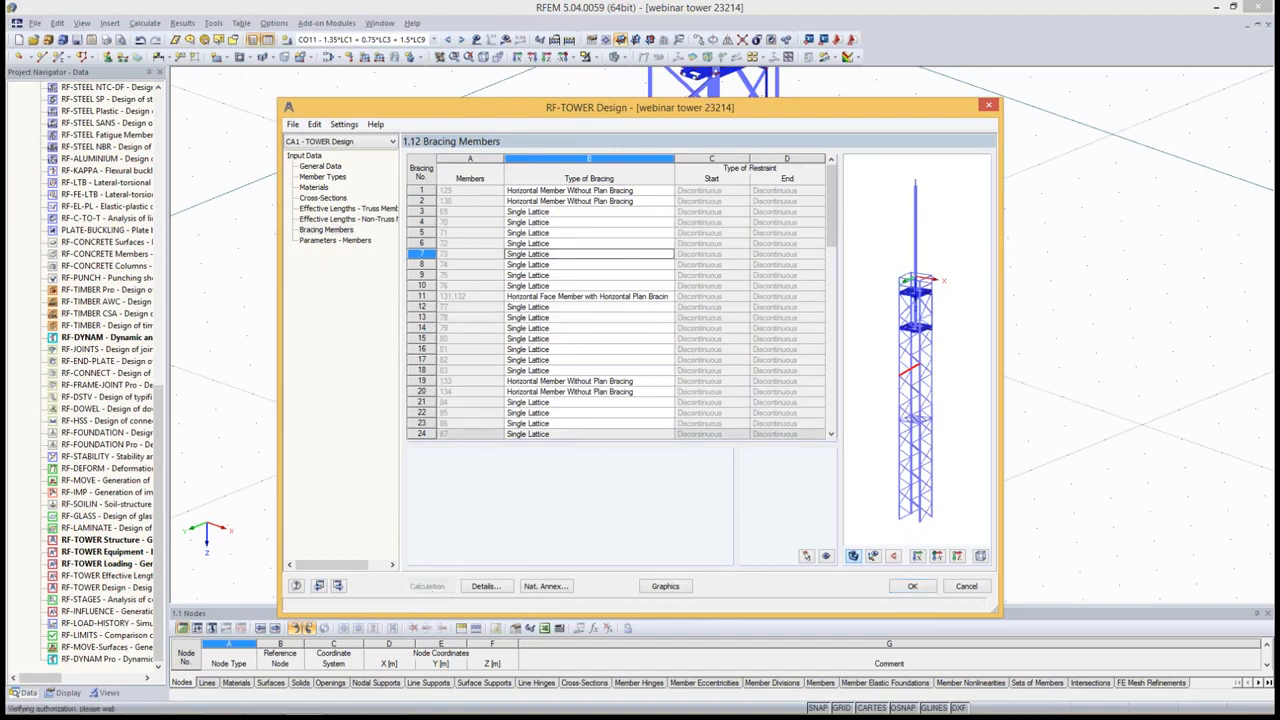
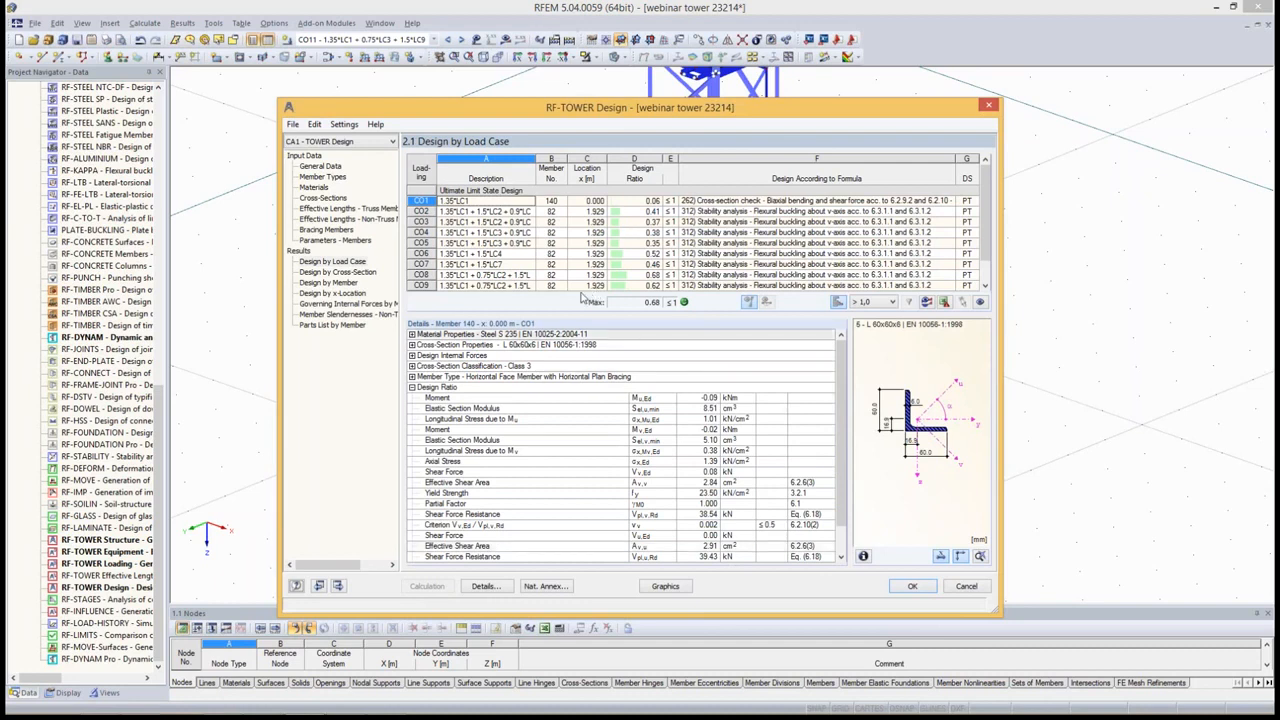
pyautogui.click(340, 272)
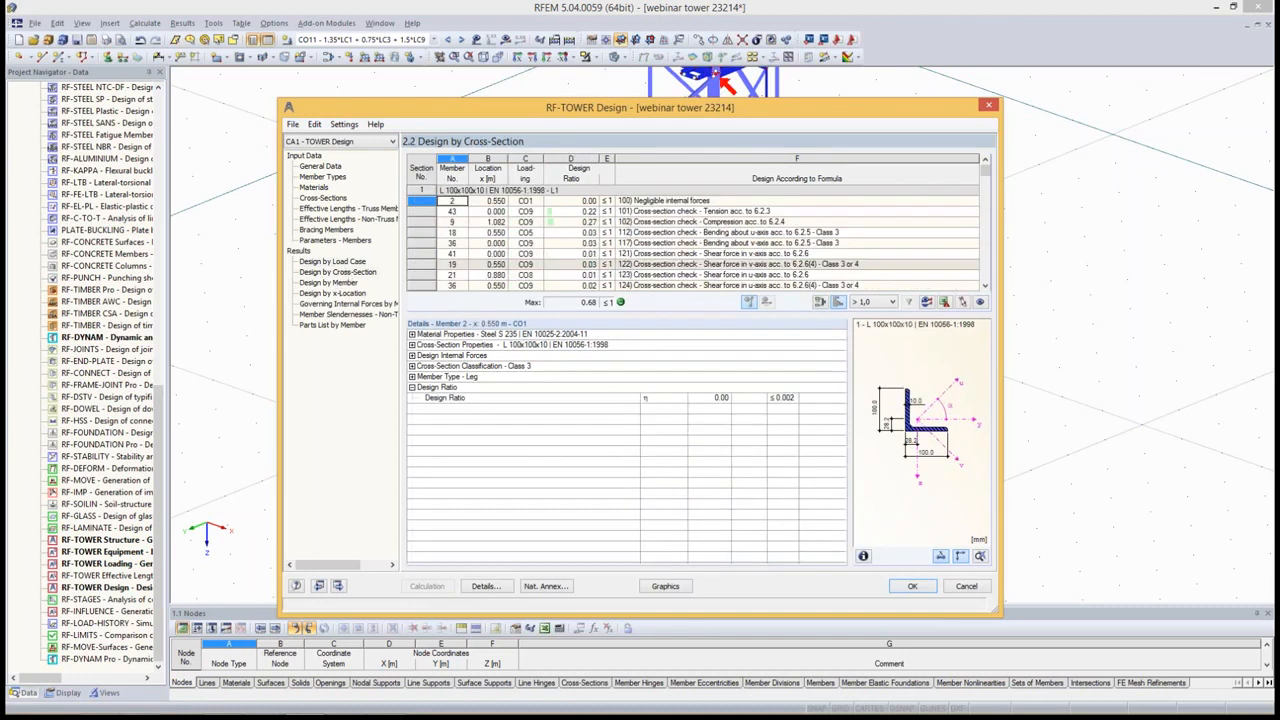
pyautogui.click(890, 302)
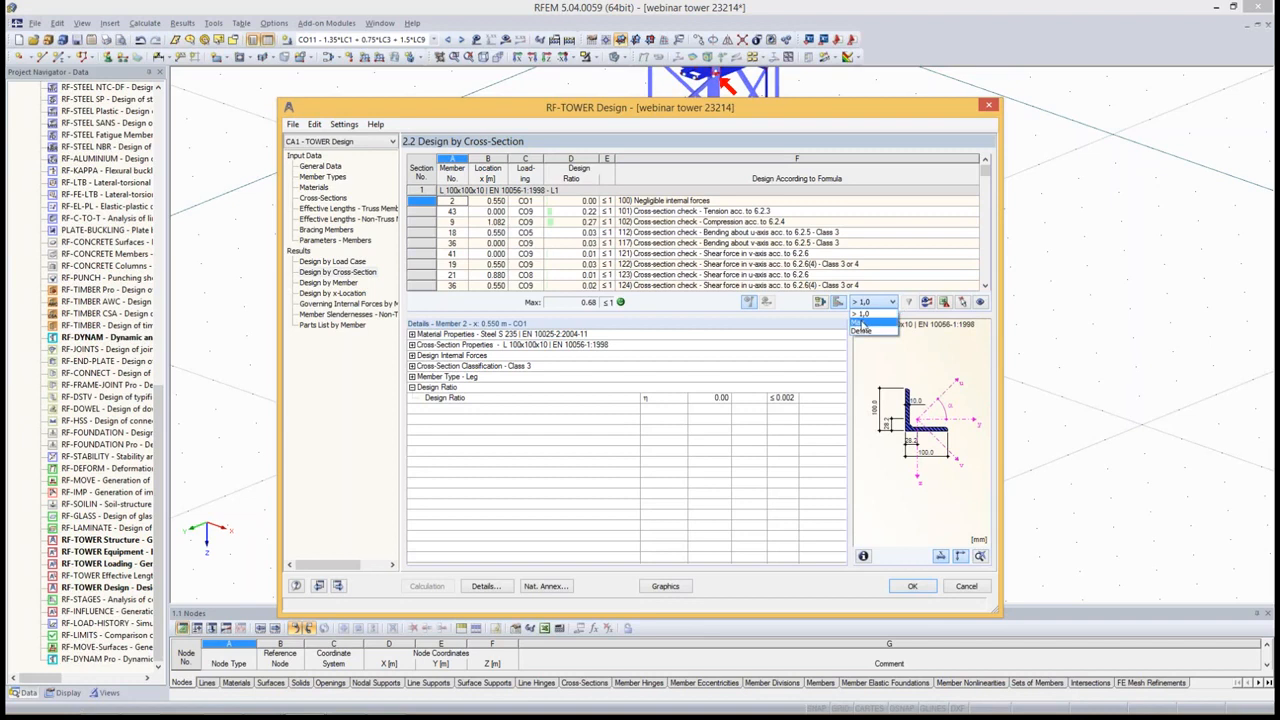
pyautogui.click(860, 323)
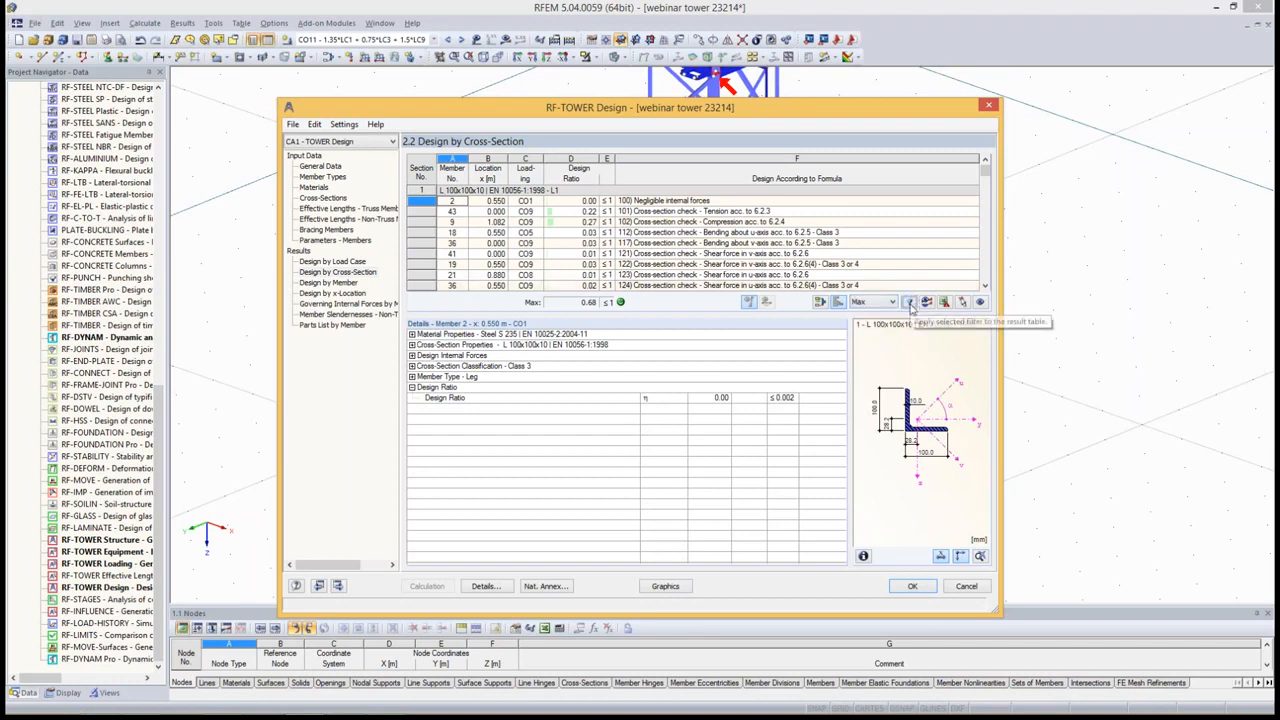
# Examine the cross-section classification and flexural buckling design details of member 99 with the L 70x70x7 section
pyautogui.click(658, 265)
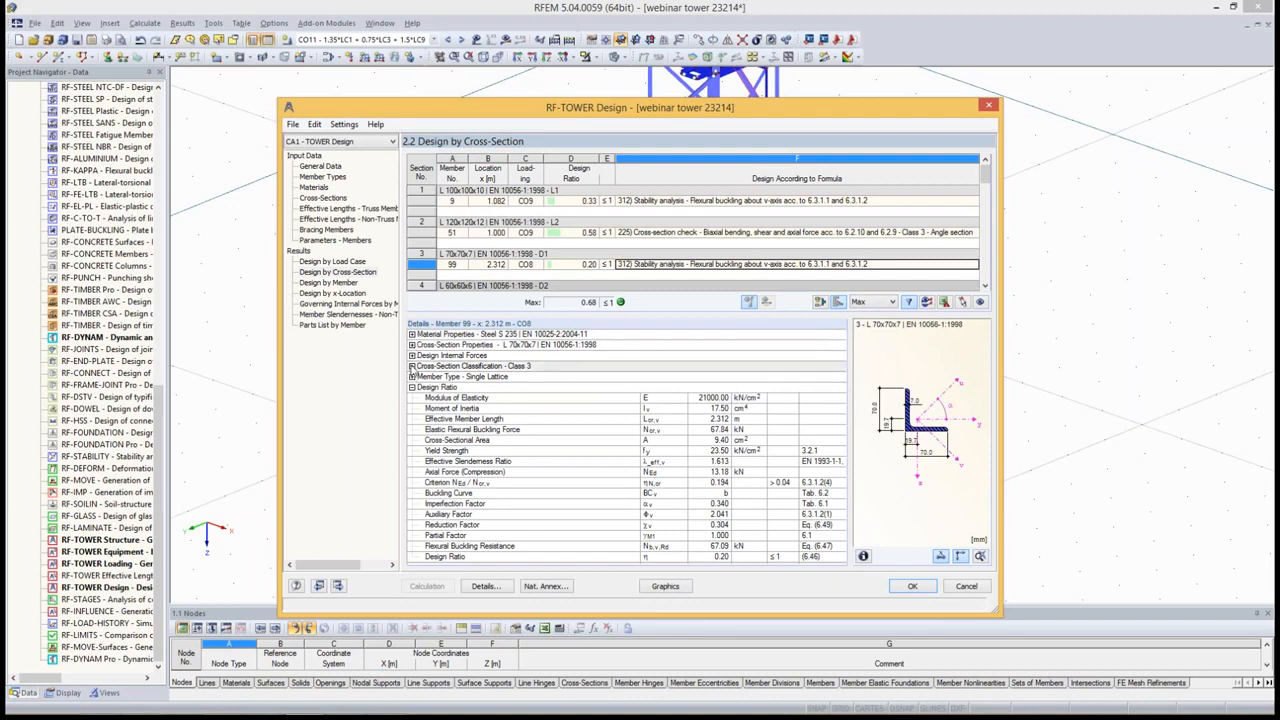
pyautogui.click(411, 366)
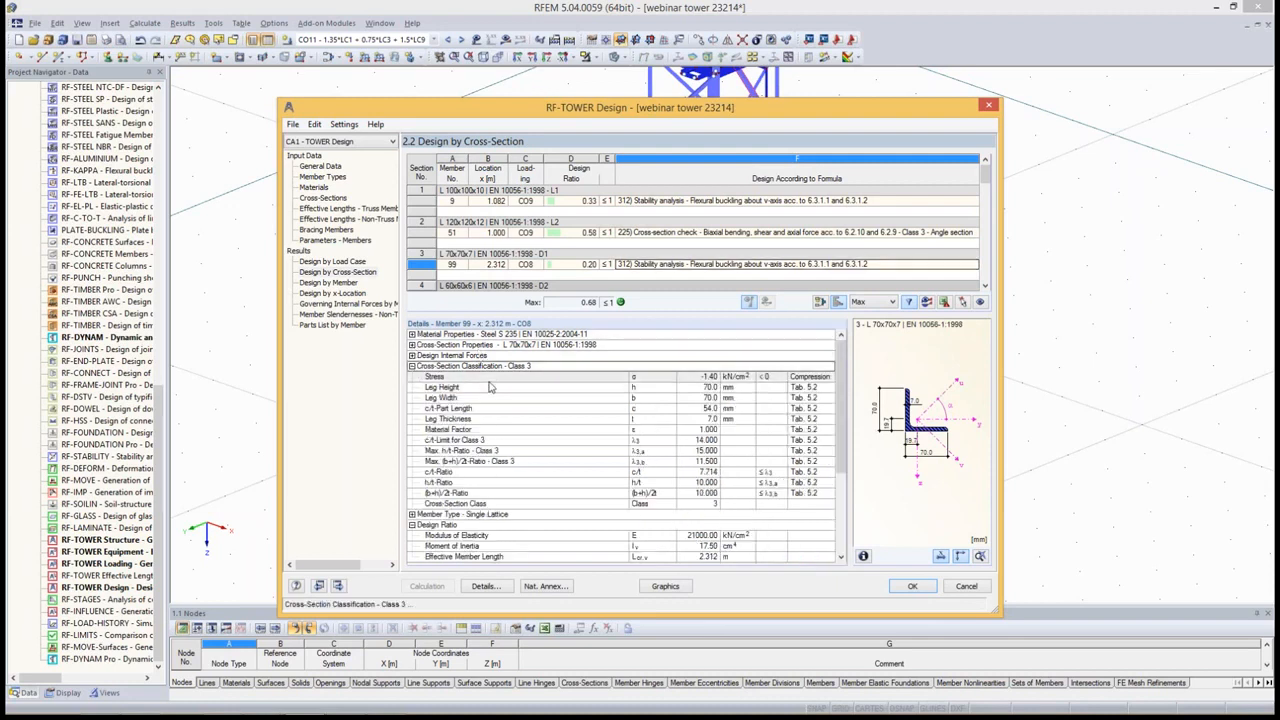
pyautogui.scroll(-2, 420, 410)
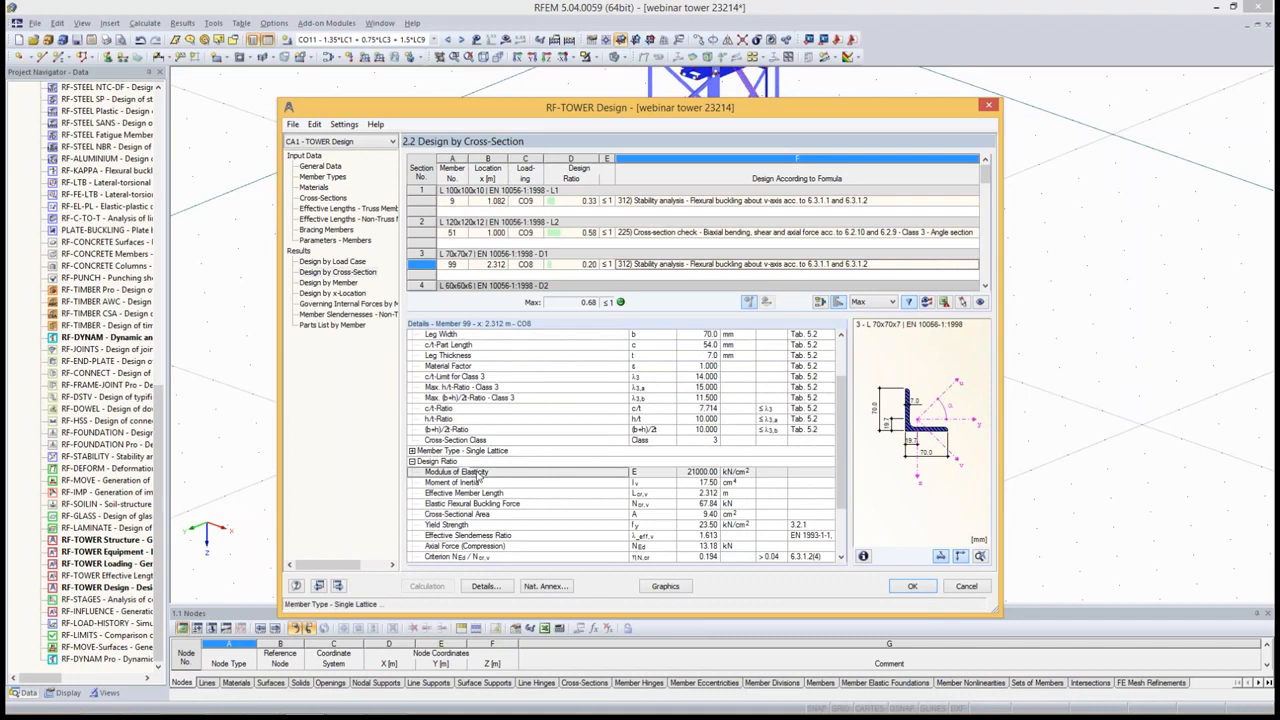
pyautogui.scroll(-2, 600, 465)
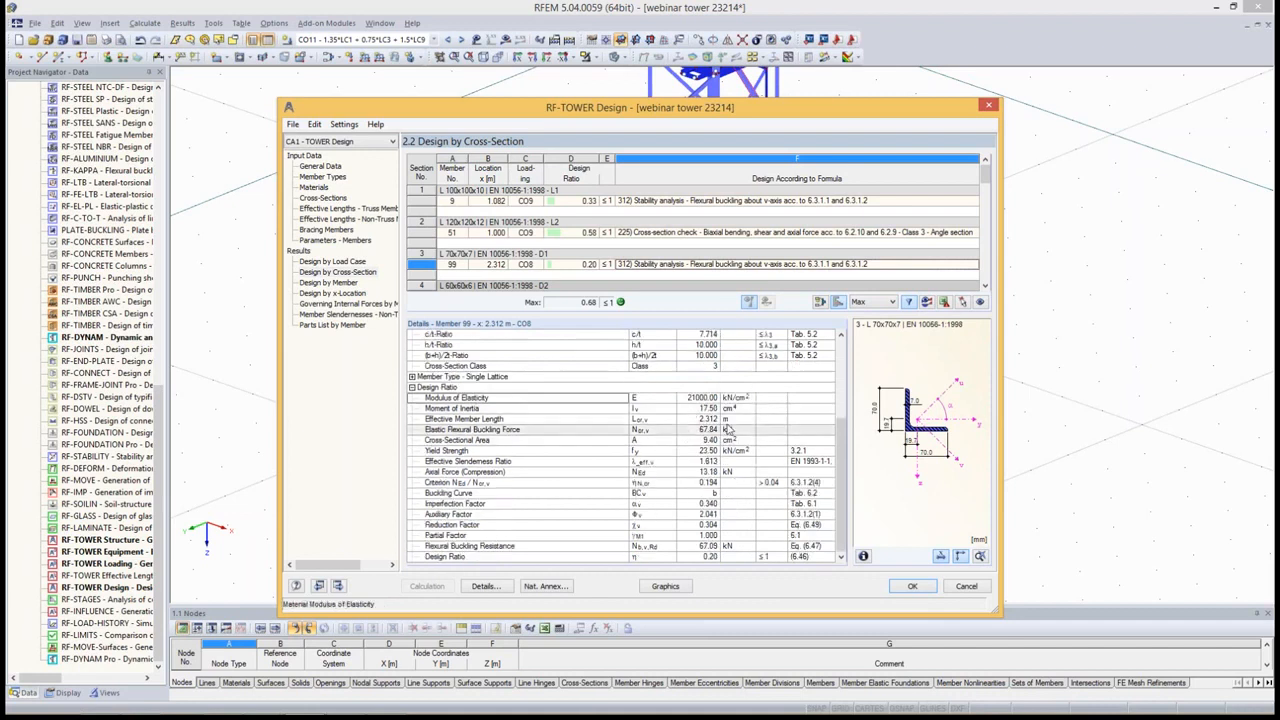
pyautogui.moveTo(703, 398); pyautogui.dragTo(730, 491)
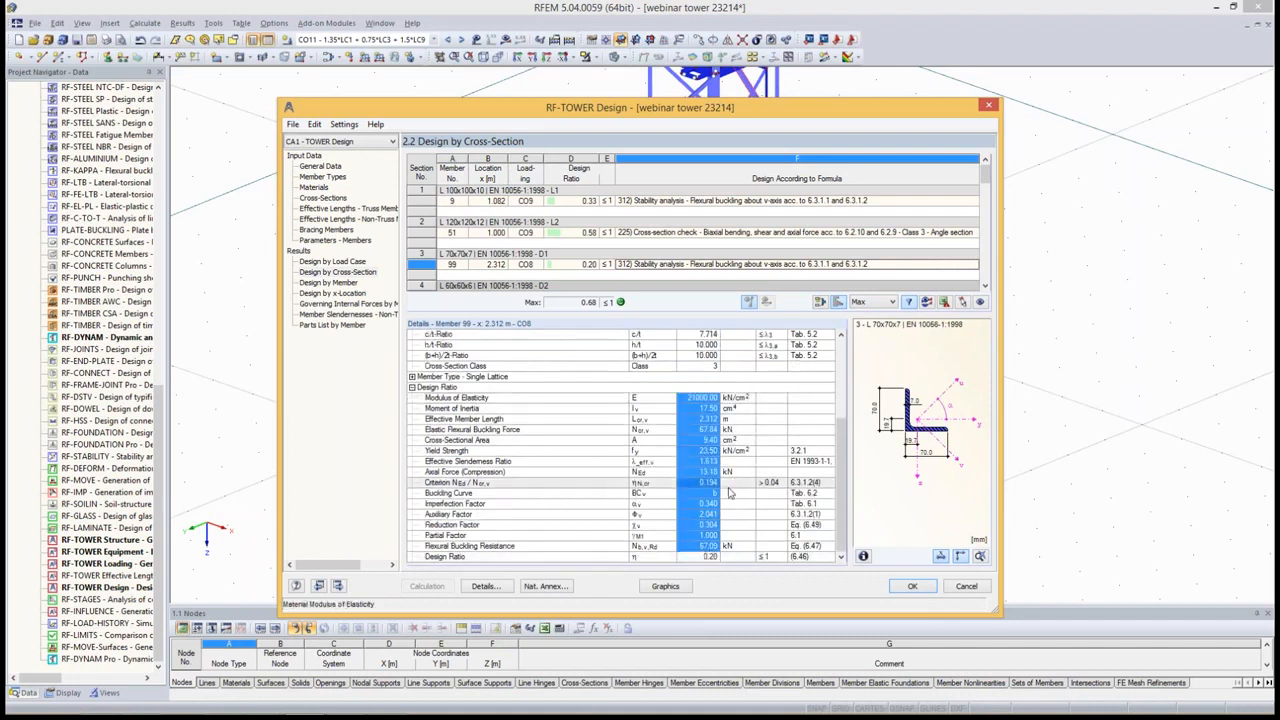
pyautogui.click(728, 487)
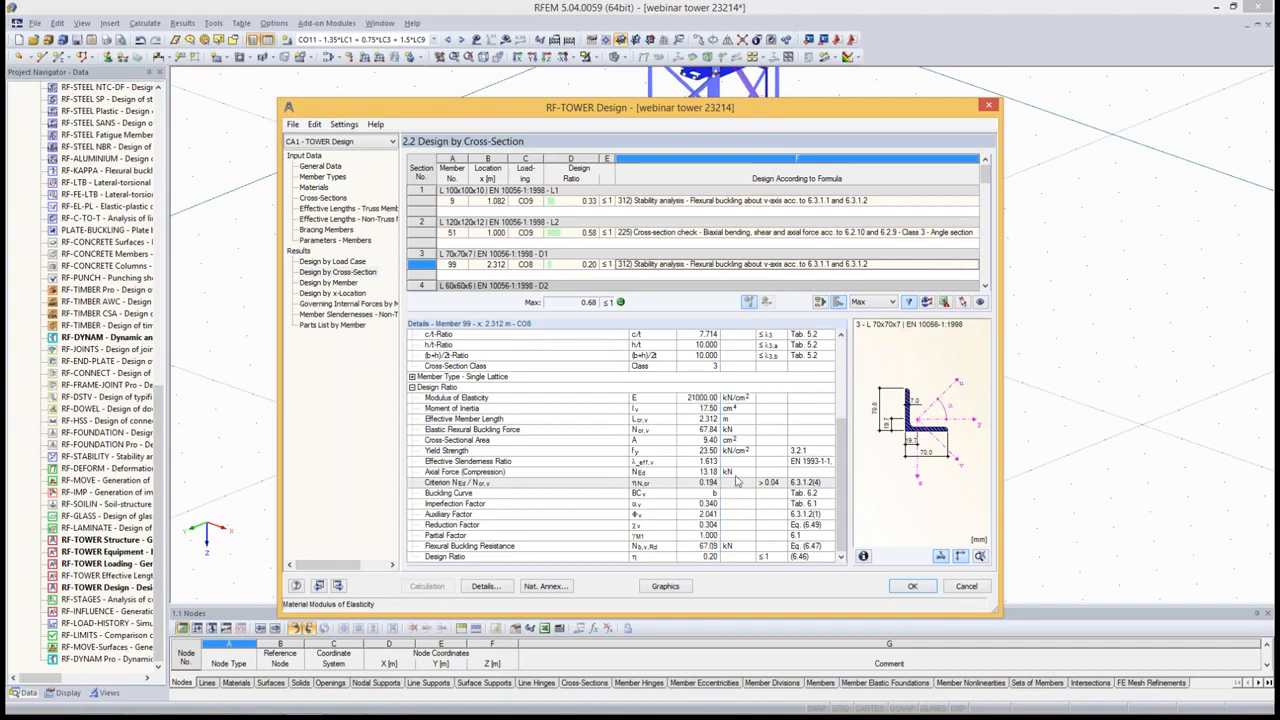
# Accept the tower design case, return to the tower model and save it
pyautogui.click(913, 587)
pyautogui.scroll(-4, 618, 278)
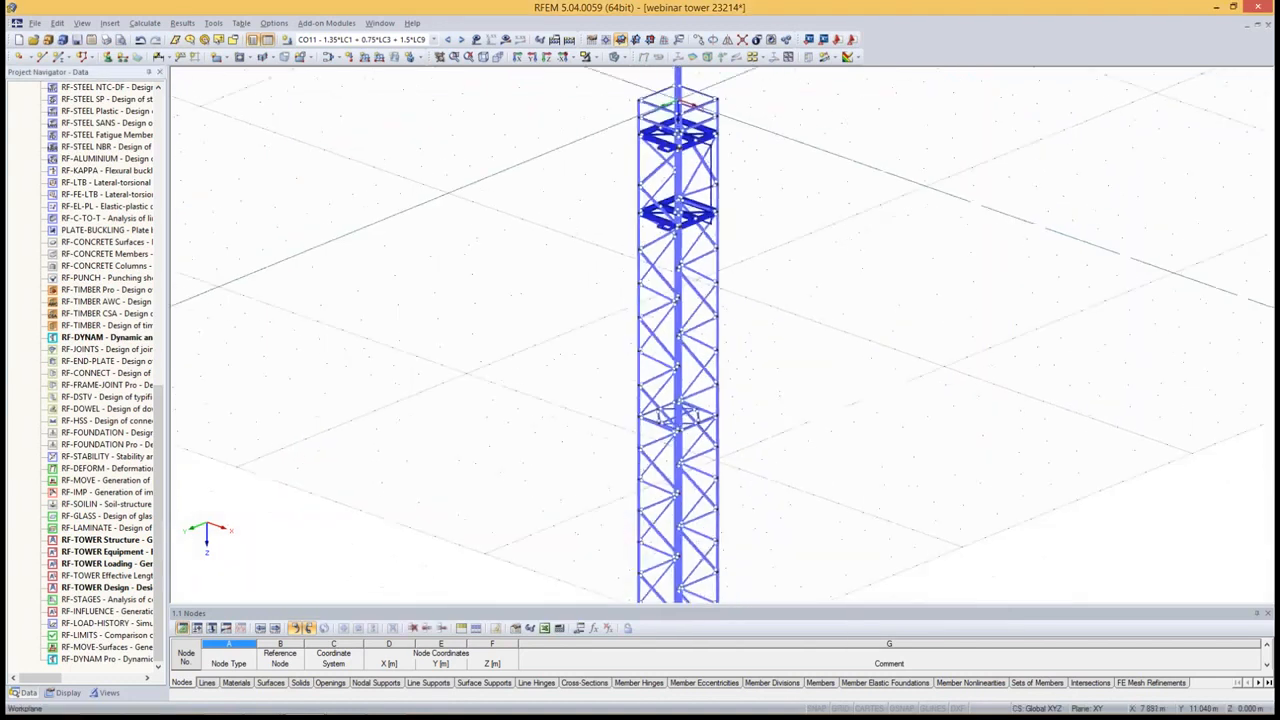
pyautogui.scroll(-2, 618, 278)
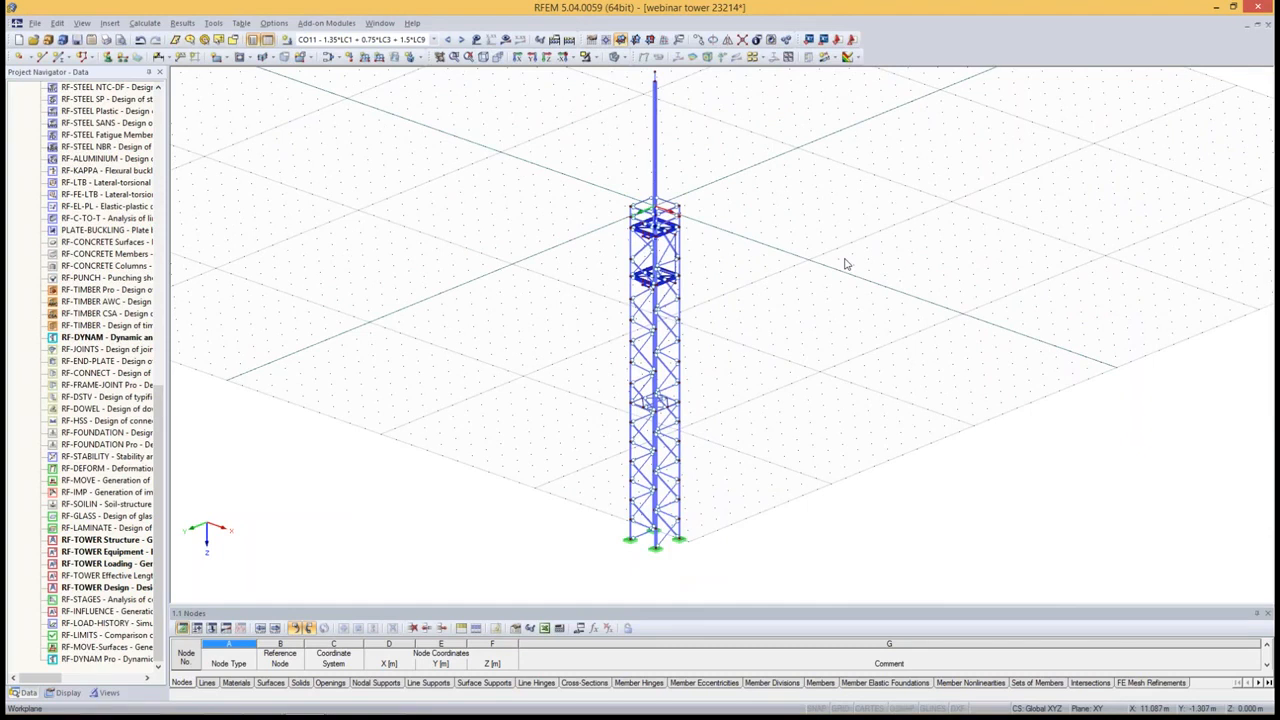
pyautogui.moveTo(744, 174); pyautogui.dragTo(744, 199, button='middle')
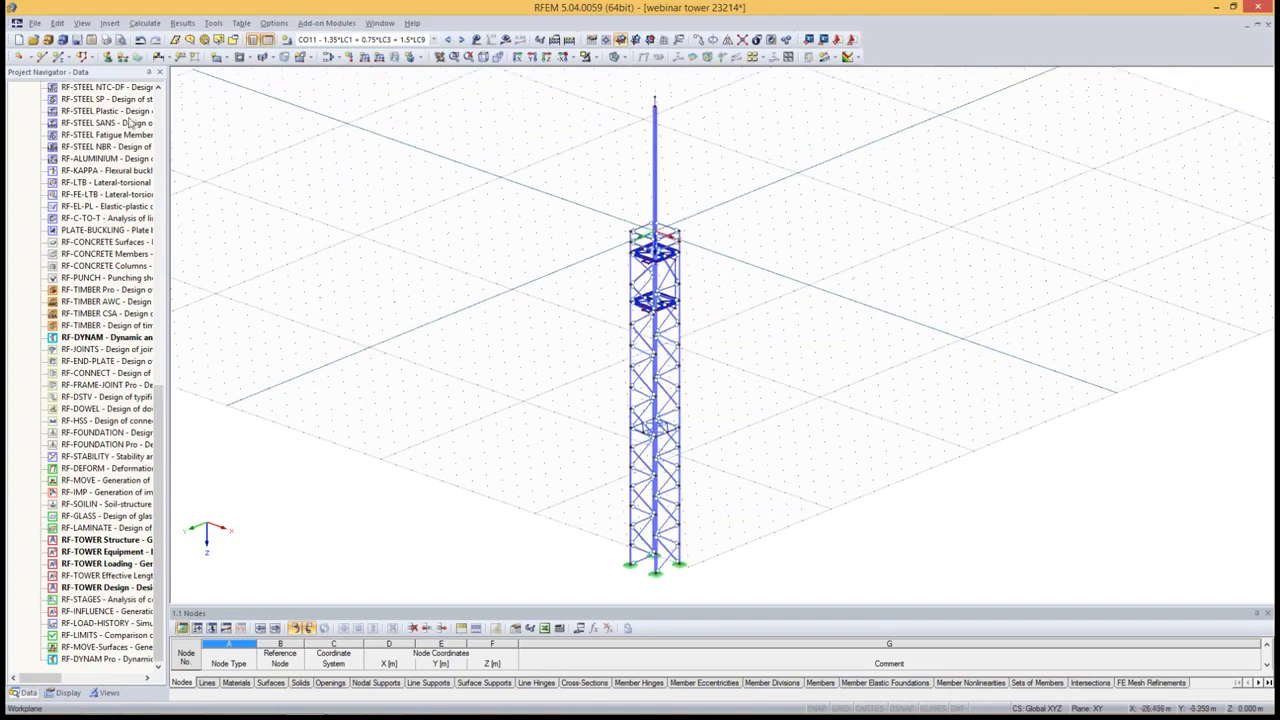
pyautogui.click(76, 40)
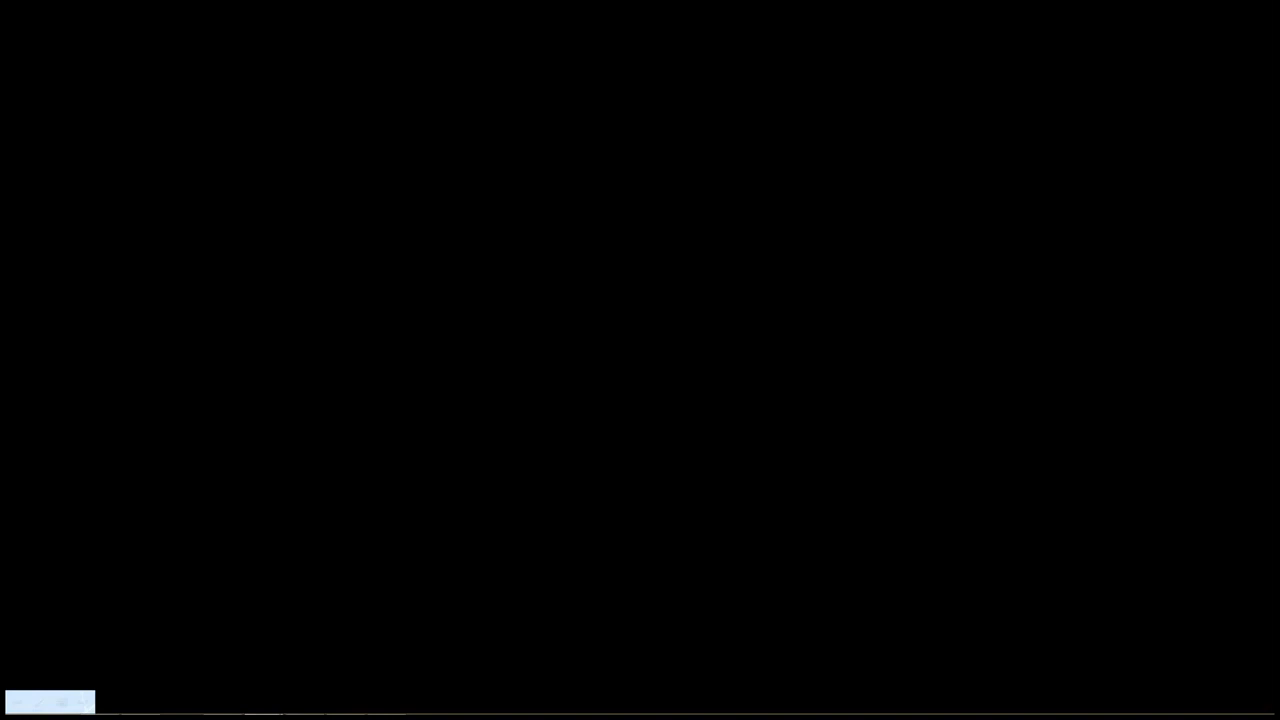
pyautogui.hotkey('alt', 'Tab')
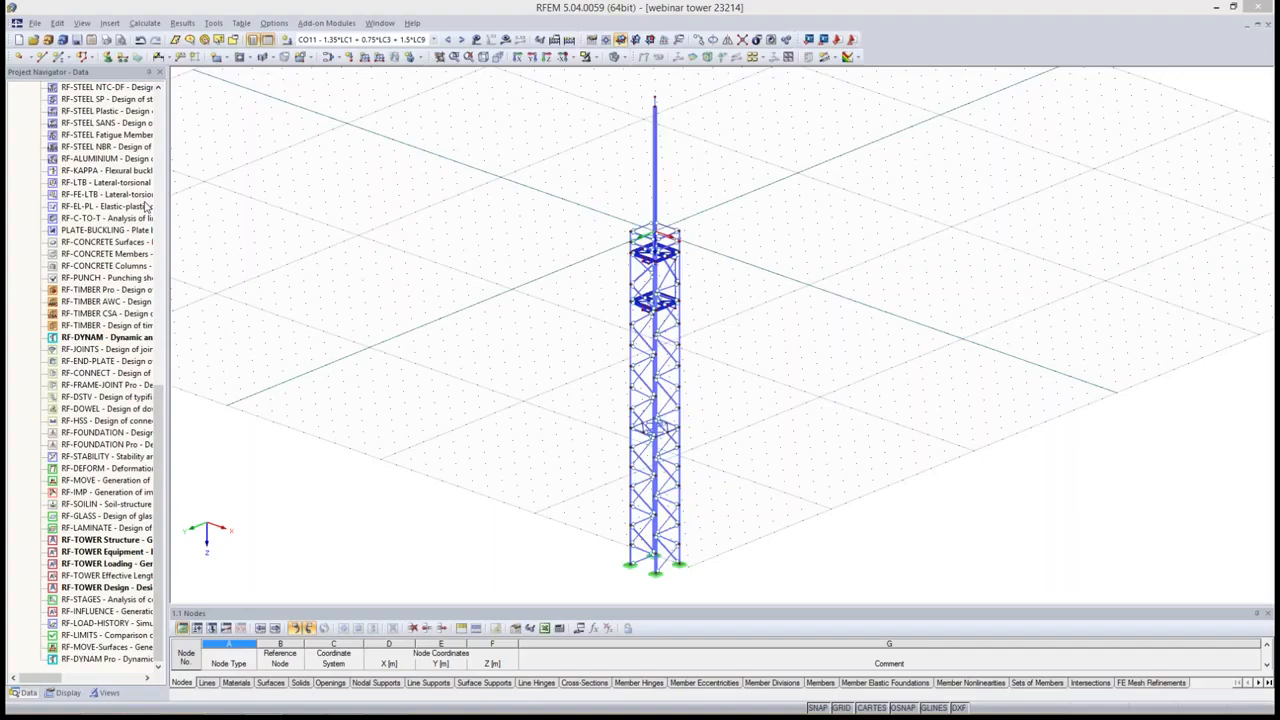